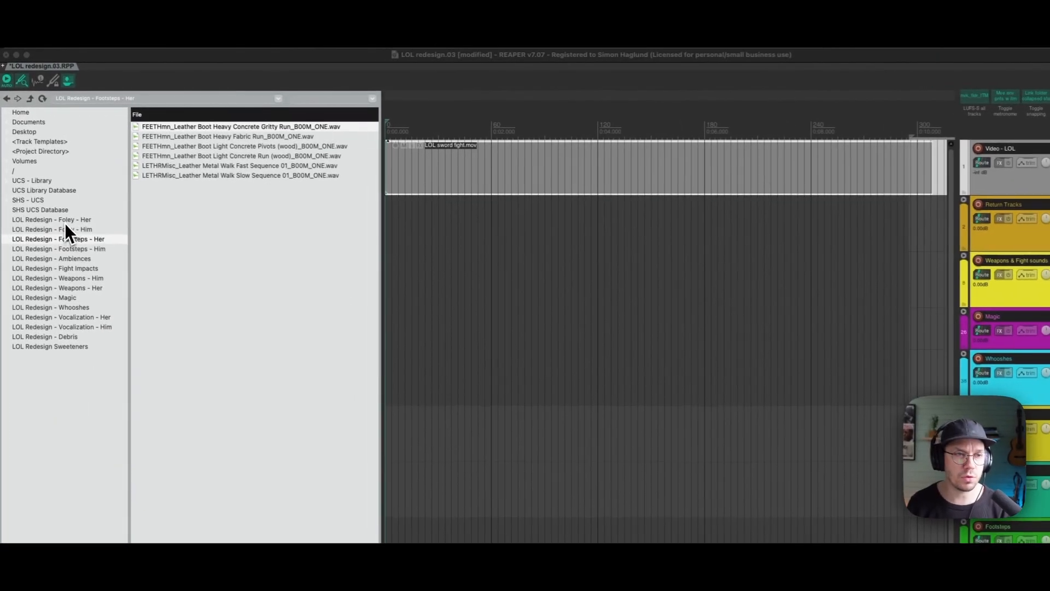
# Browse the LOL Redesign Foley and Footsteps folder shortcuts in the Media Explorer.
pyautogui.click(46, 168)
pyautogui.click(69, 230)
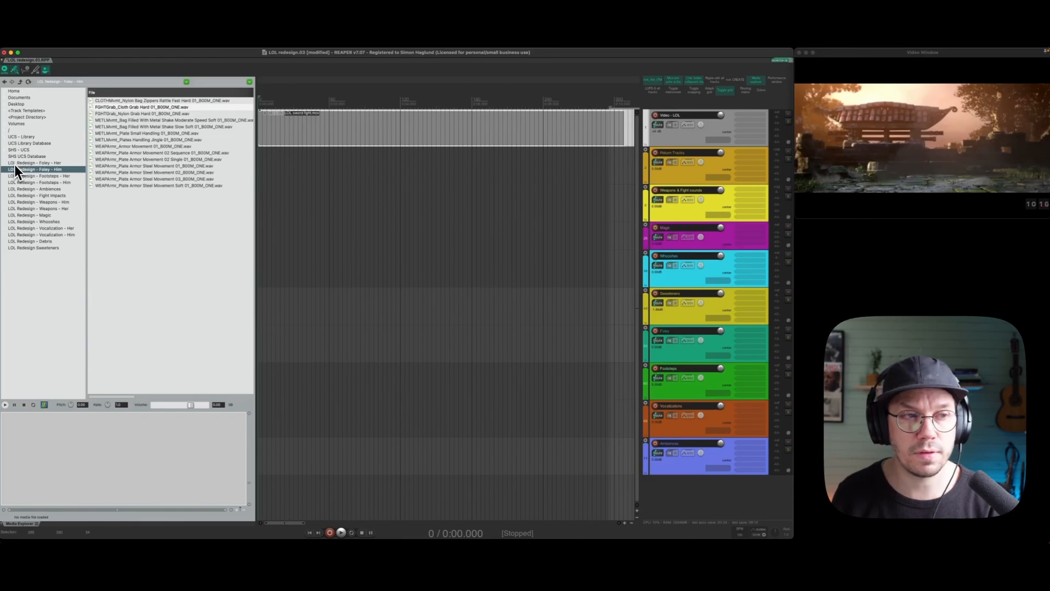
pyautogui.click(51, 163)
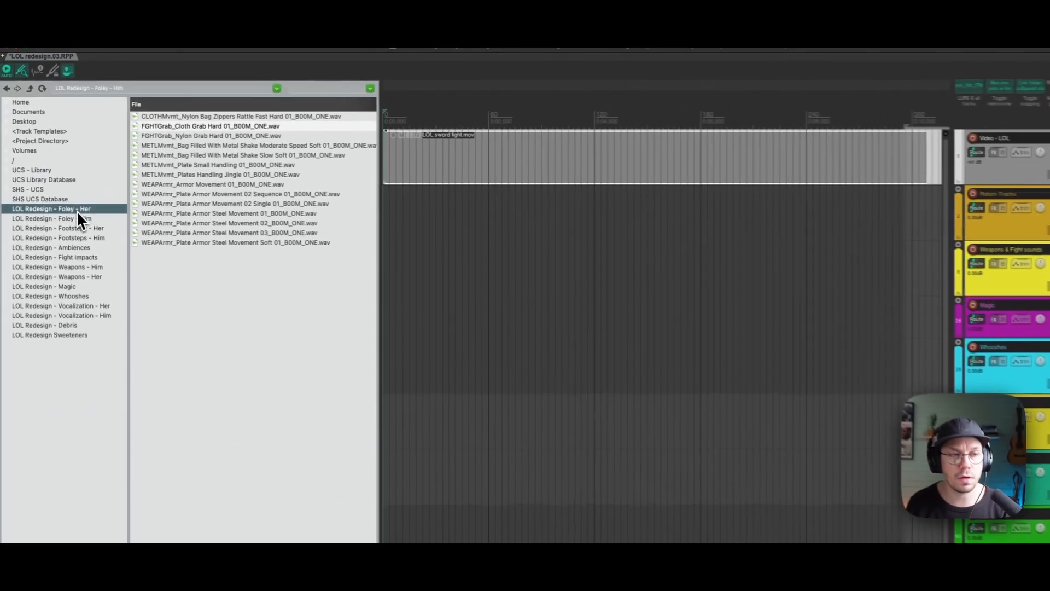
pyautogui.click(54, 169)
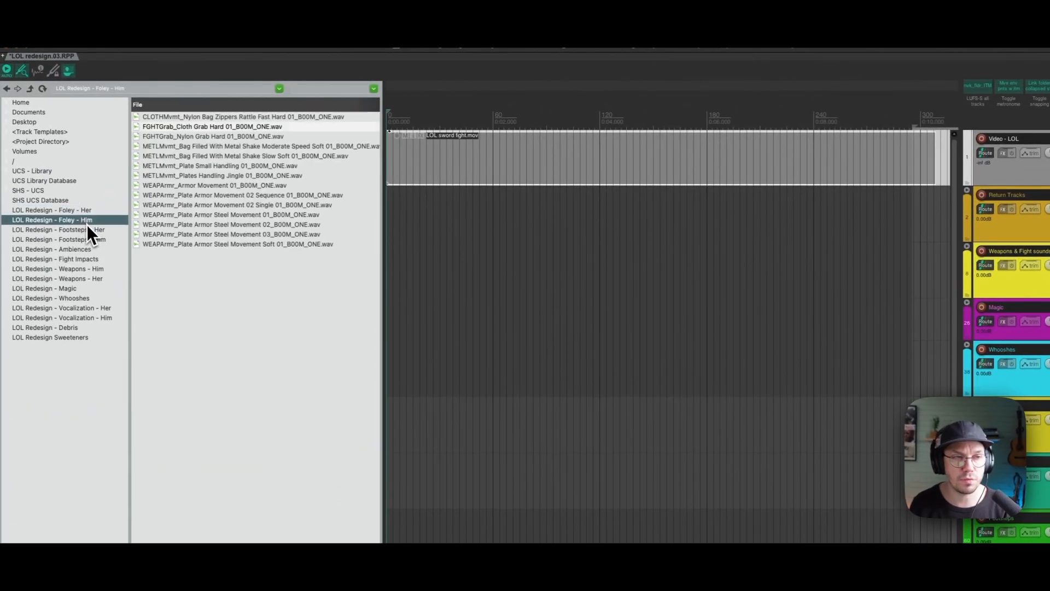
pyautogui.click(86, 239)
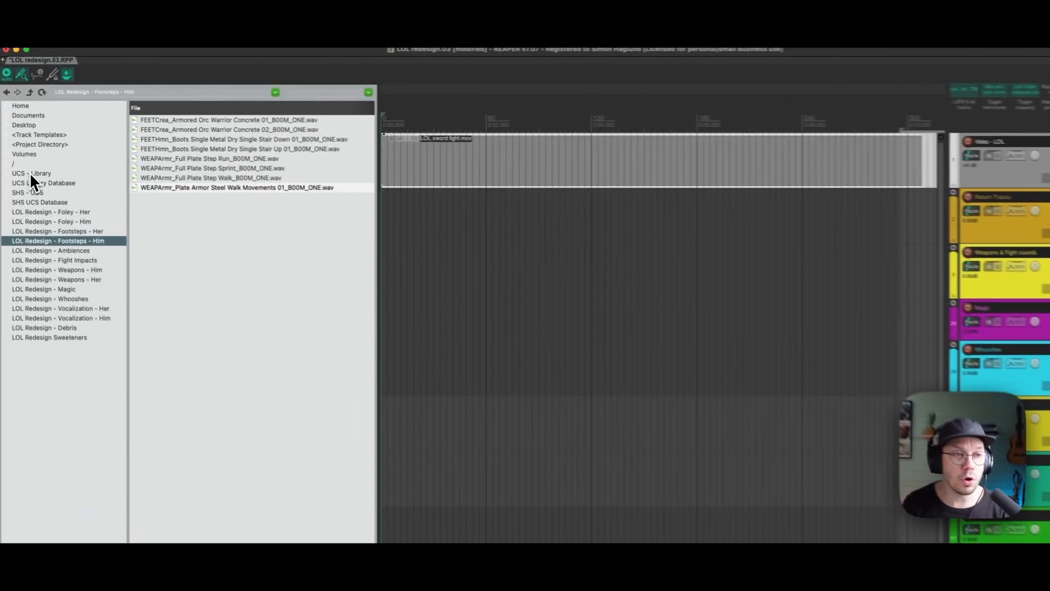
# Open the UCS - Library folder and scroll through its sound categories before returning to Foley - Him.
pyautogui.click(21, 137)
pyautogui.scroll(-10, 135, 232)
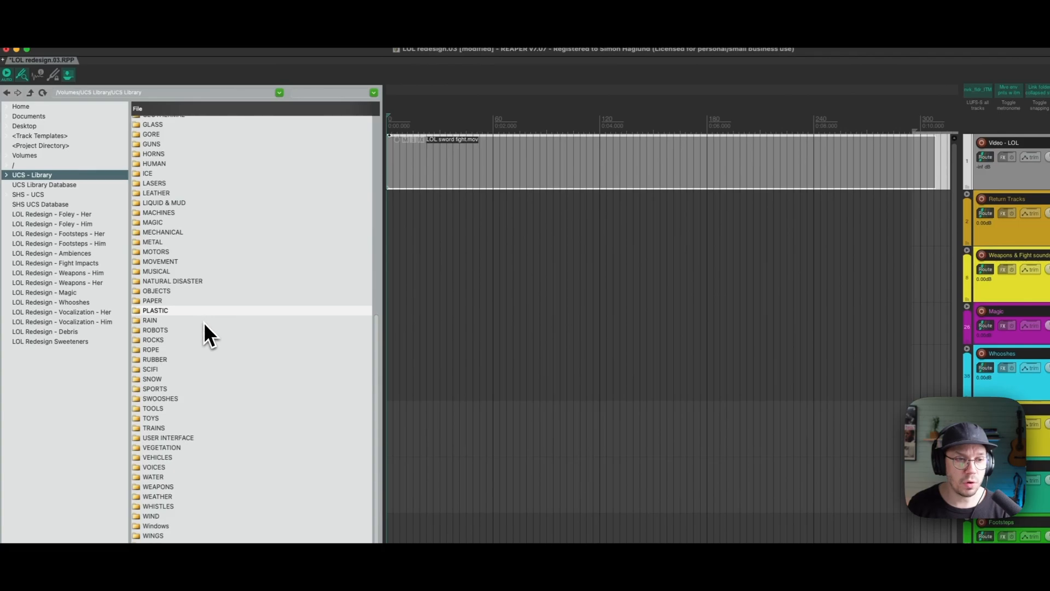
pyautogui.scroll(10, 205, 324)
pyautogui.click(73, 224)
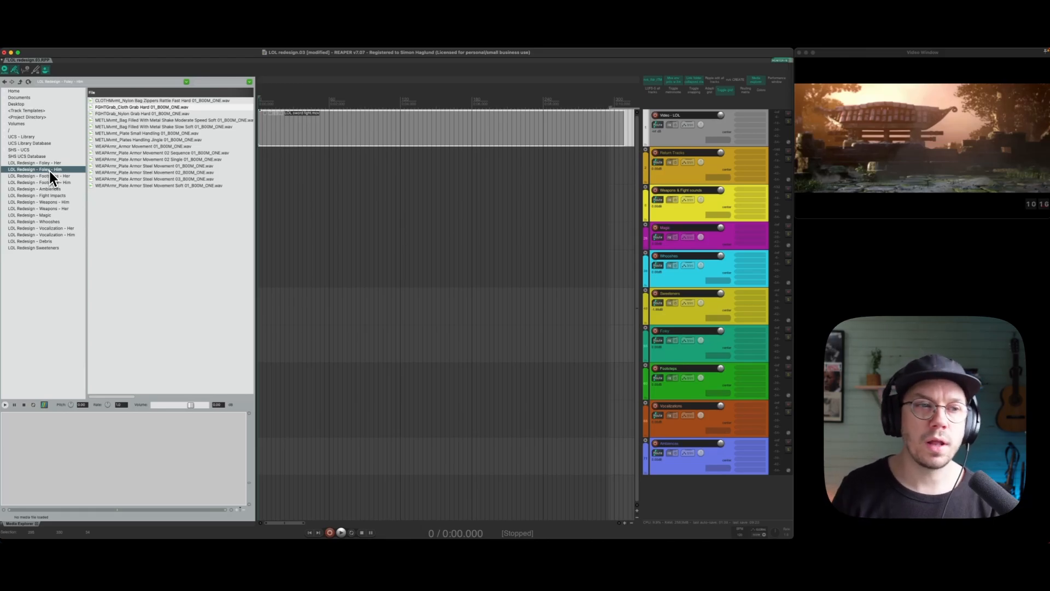
# Browse the Ambiences, Magic, Whooshes and Foley - Her folders of the redesign library.
pyautogui.click(47, 188)
pyautogui.click(46, 215)
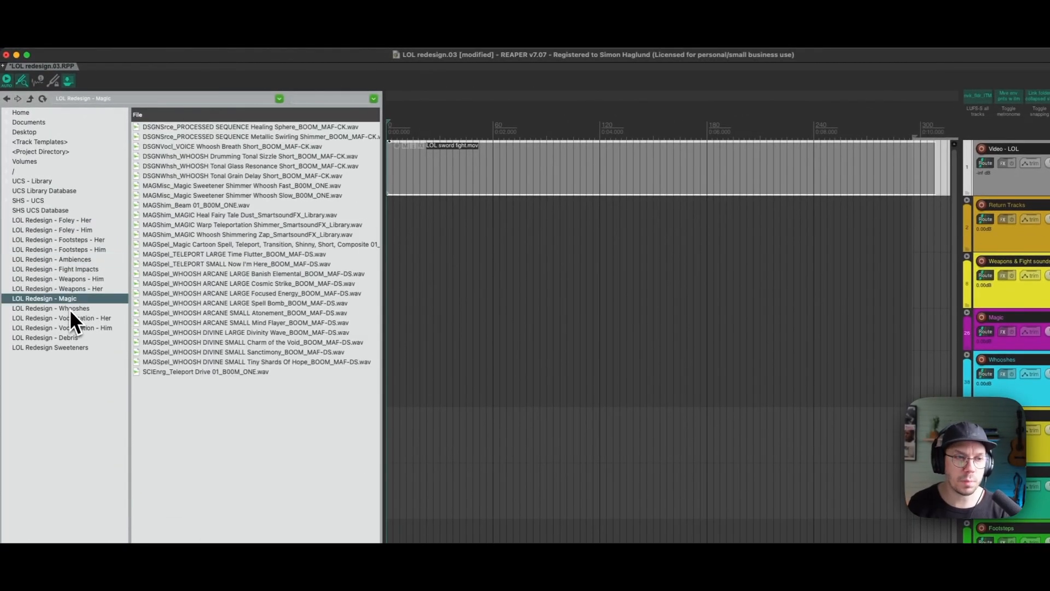
pyautogui.click(70, 310)
pyautogui.click(73, 222)
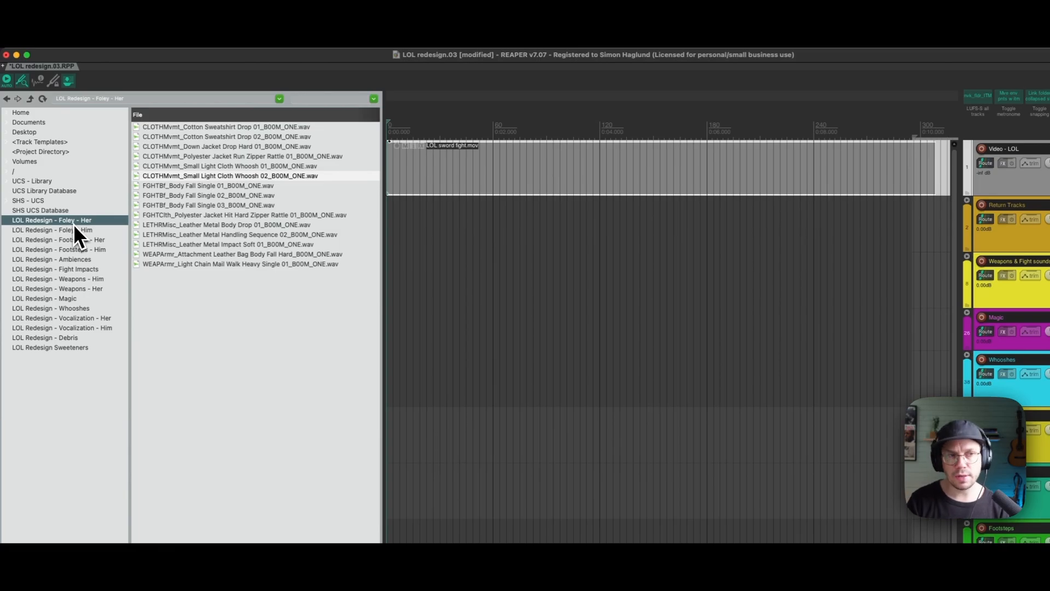
# Move the playhead to the start of the project and play the video, then stop playback.
pyautogui.click(415, 191)
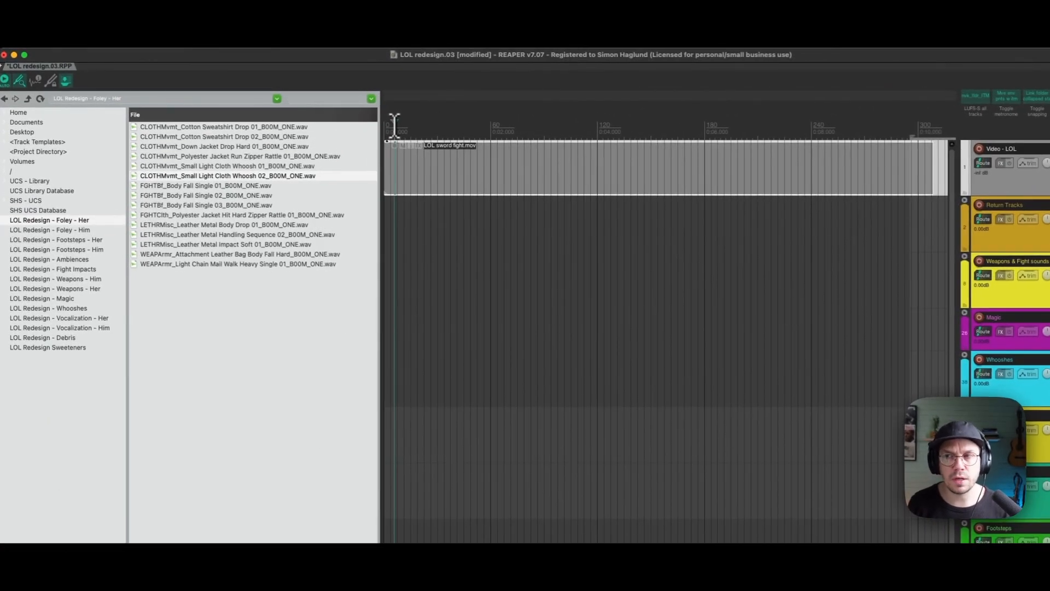
pyautogui.click(266, 99)
pyautogui.press('space')
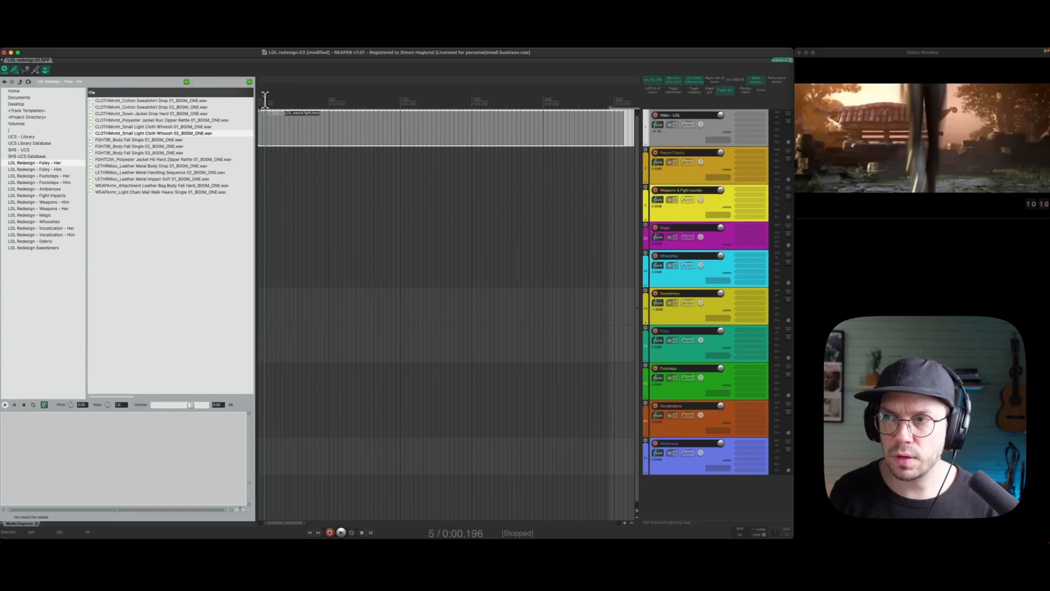
pyautogui.press('space')
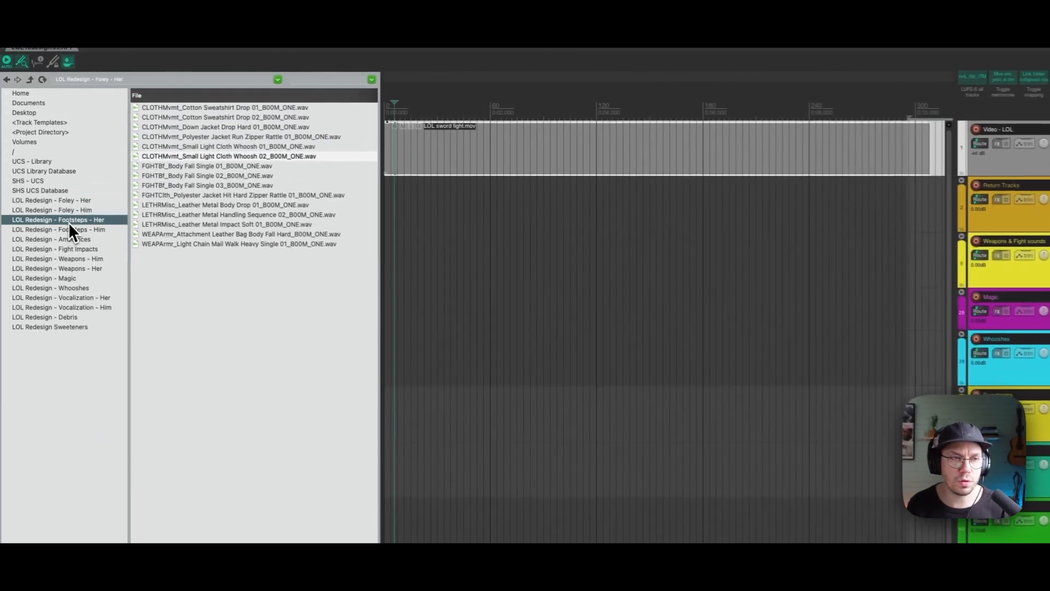
# Browse the Foley, Ambiences, Sweeteners and Magic folders of the LOL Redesign library.
pyautogui.click(47, 182)
pyautogui.click(48, 189)
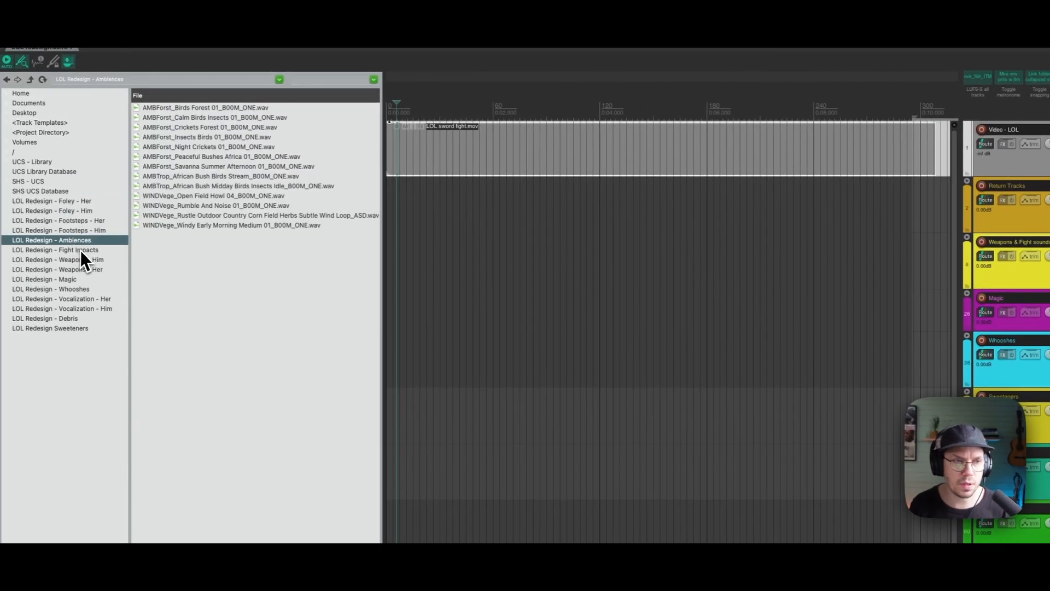
pyautogui.click(81, 250)
pyautogui.click(80, 328)
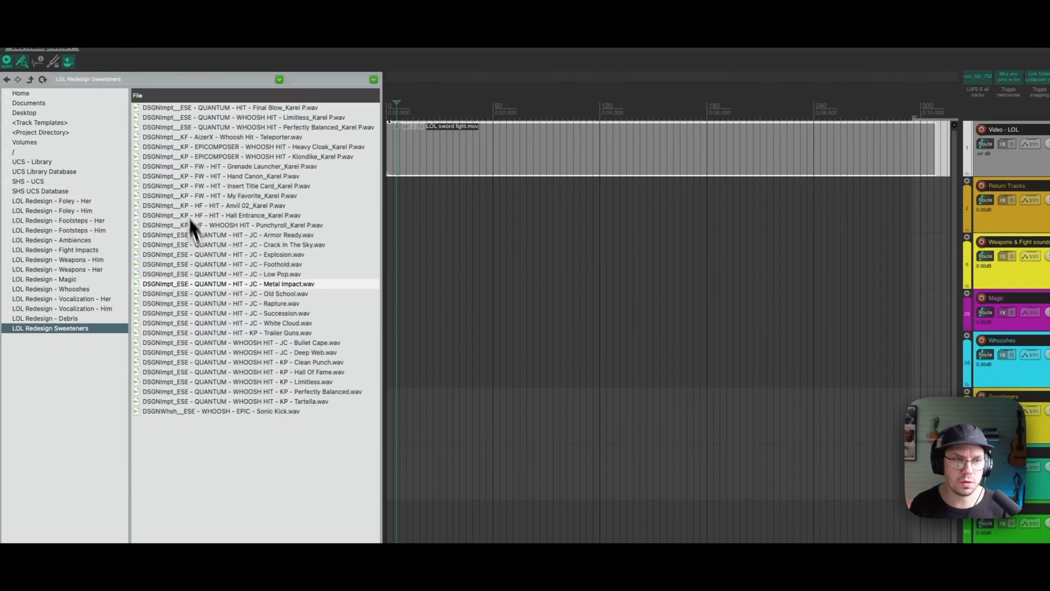
pyautogui.click(91, 280)
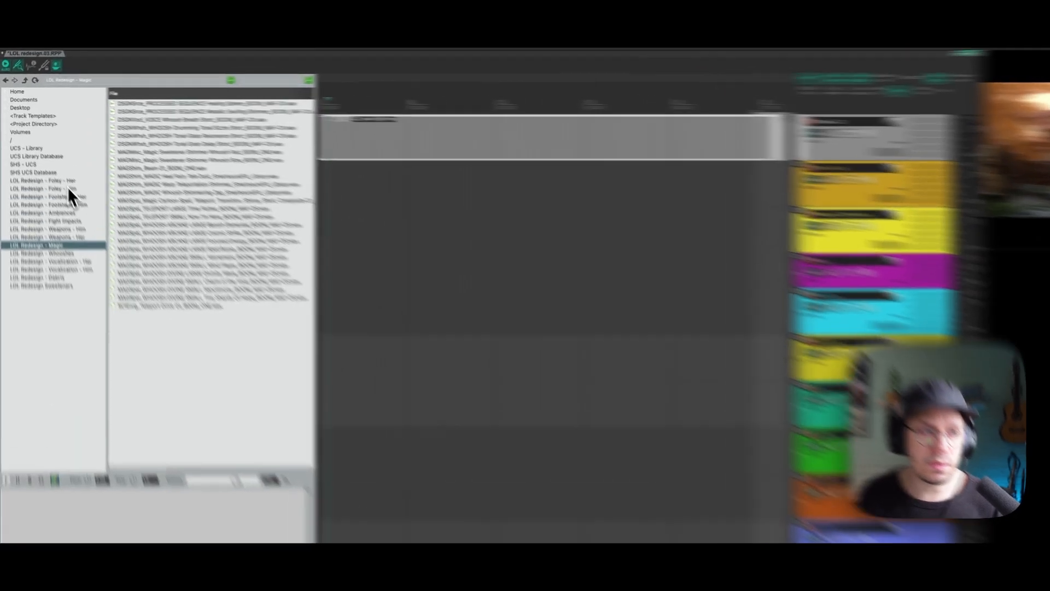
# Step through every LOL Redesign folder from Foley - Her down to Sweeteners to review their sound files.
pyautogui.click(50, 164)
pyautogui.click(74, 209)
pyautogui.click(78, 219)
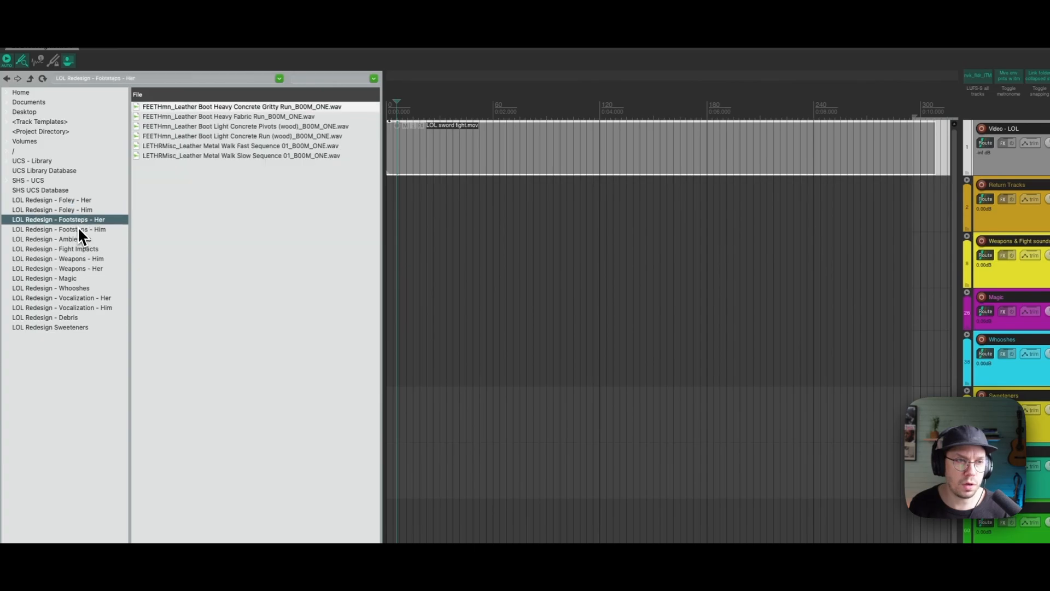
pyautogui.click(78, 228)
pyautogui.click(79, 239)
pyautogui.click(80, 248)
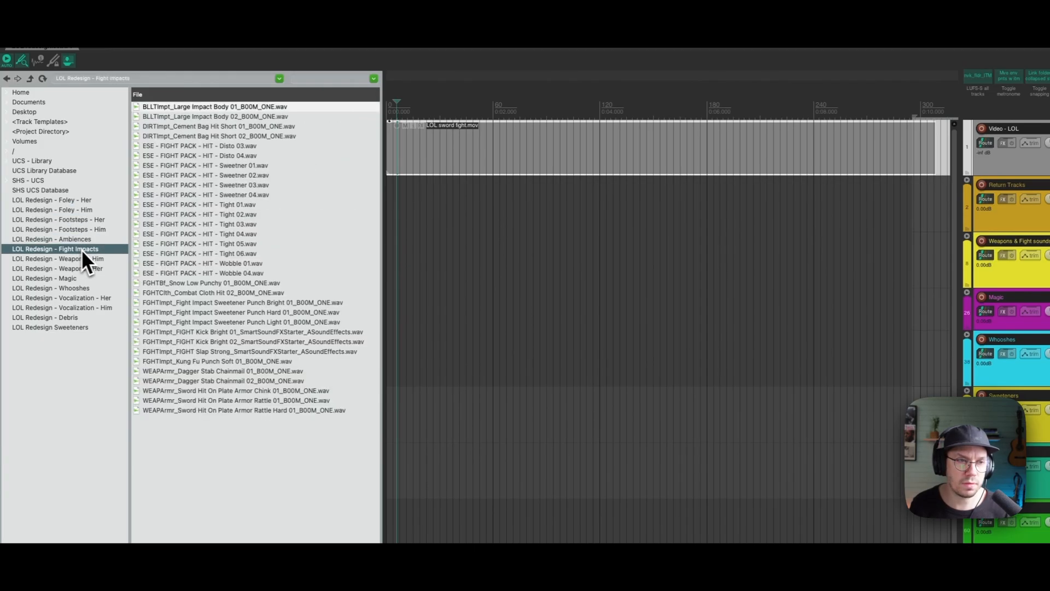
pyautogui.click(81, 259)
pyautogui.click(79, 268)
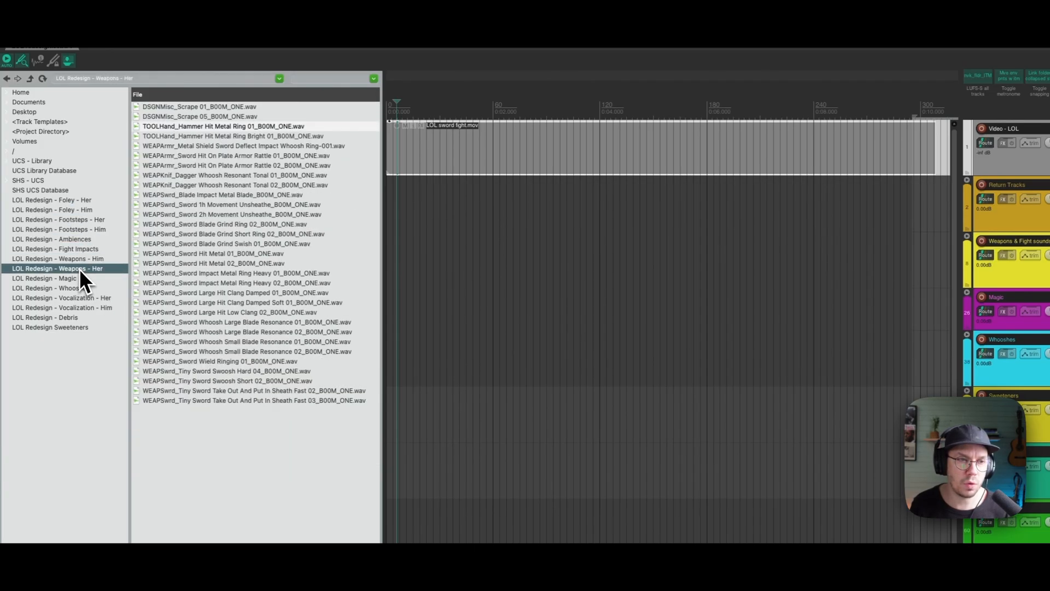
pyautogui.click(77, 277)
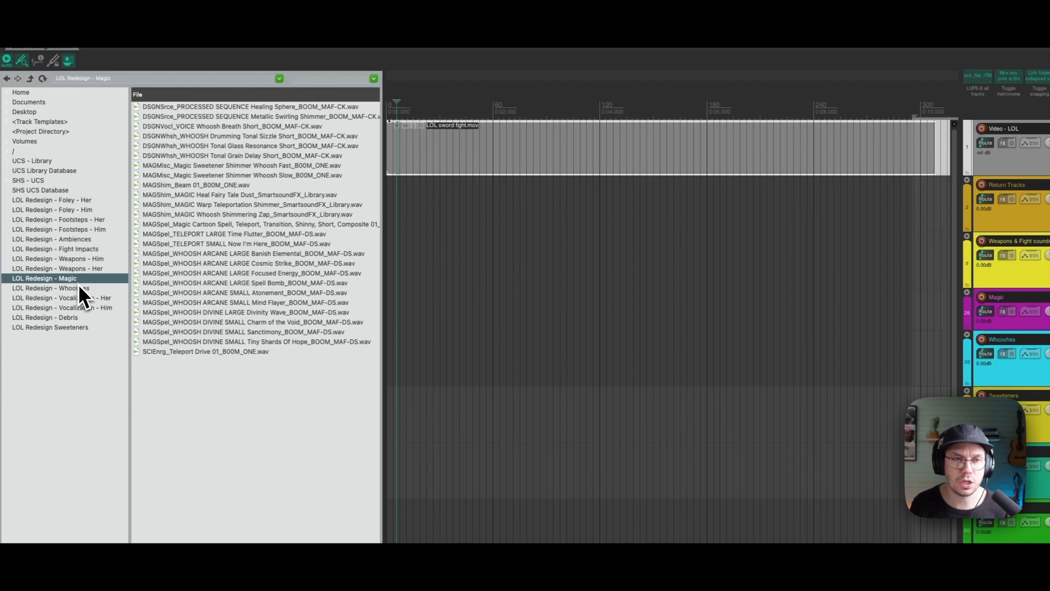
pyautogui.click(80, 289)
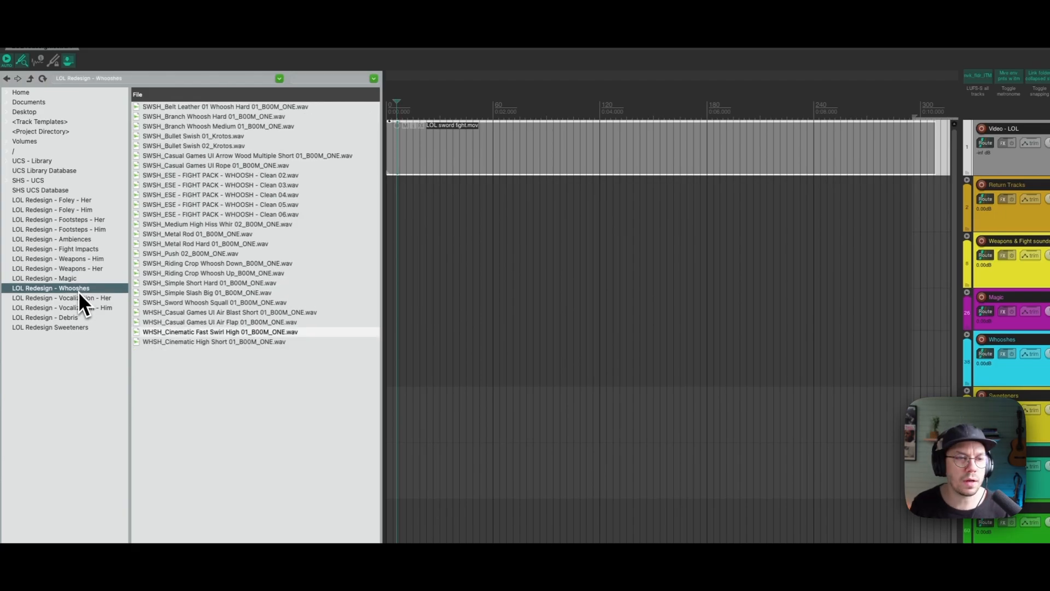
pyautogui.click(77, 299)
pyautogui.click(76, 308)
pyautogui.click(74, 318)
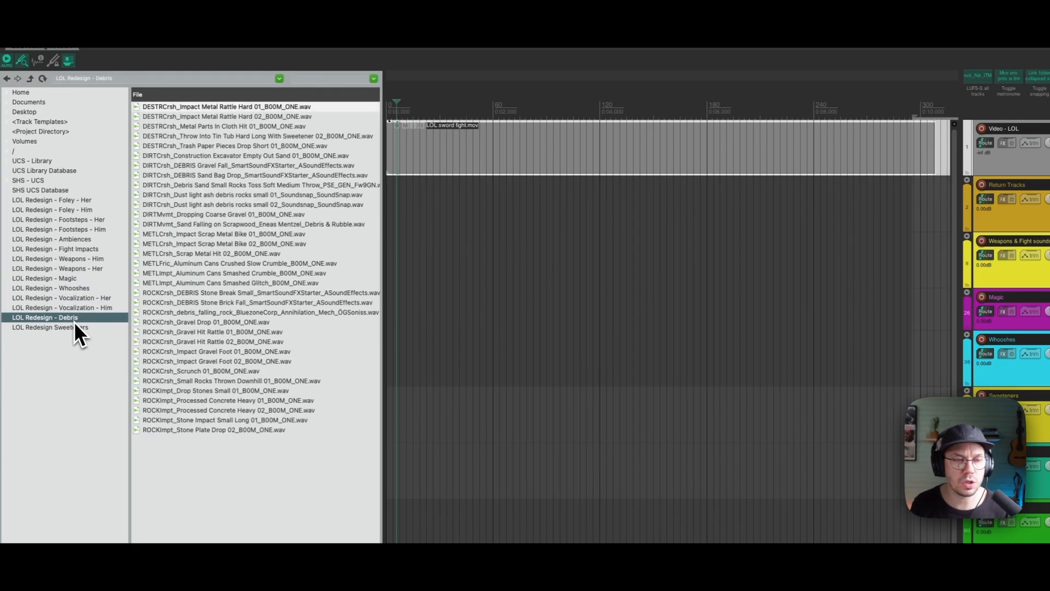
pyautogui.click(73, 327)
# Play the project from the start and stop playback.
pyautogui.click(425, 166)
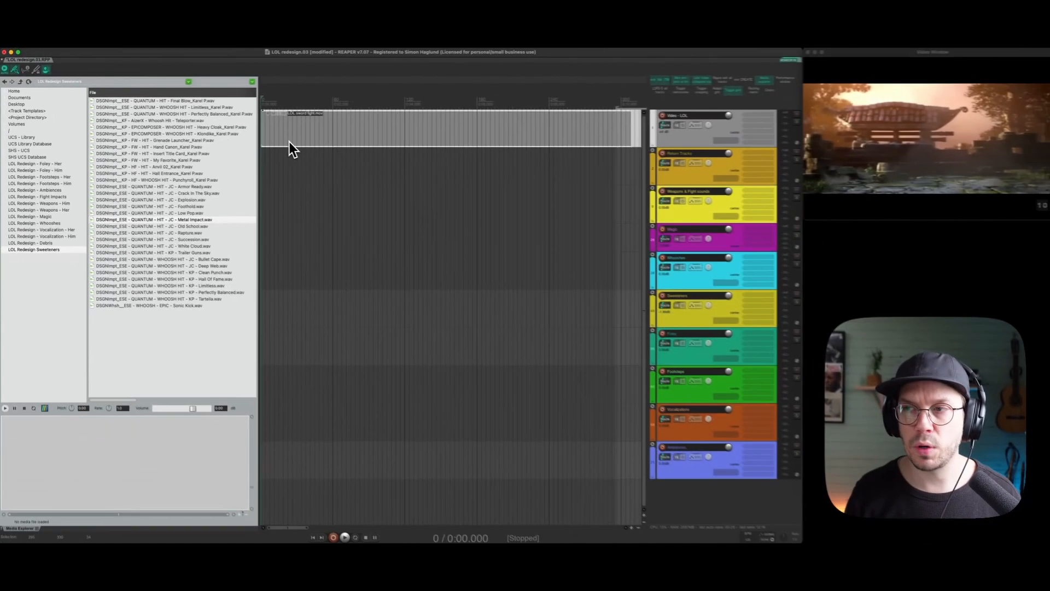
pyautogui.press('space')
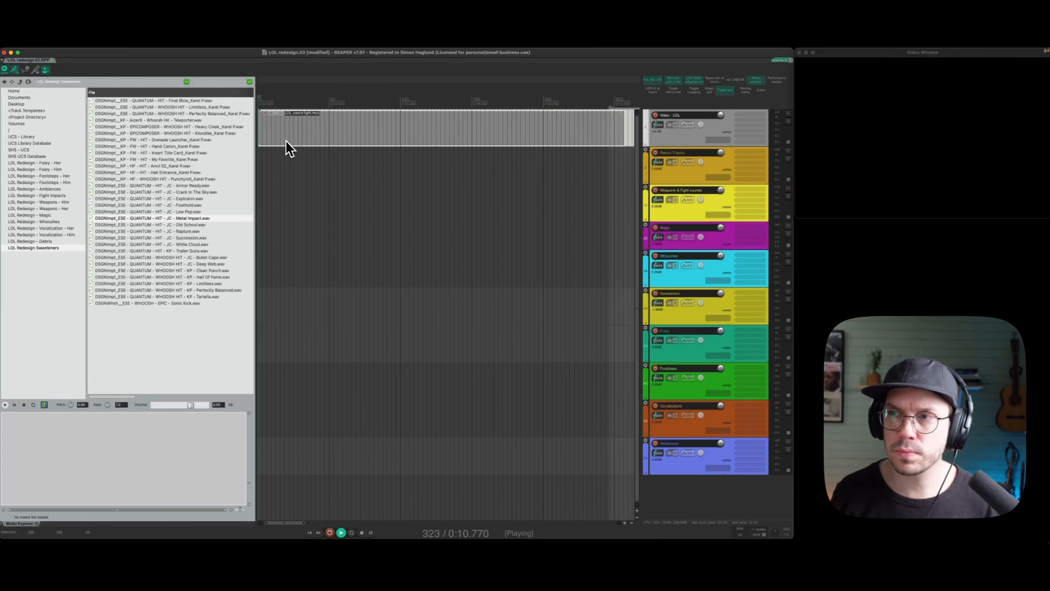
pyautogui.press('space')
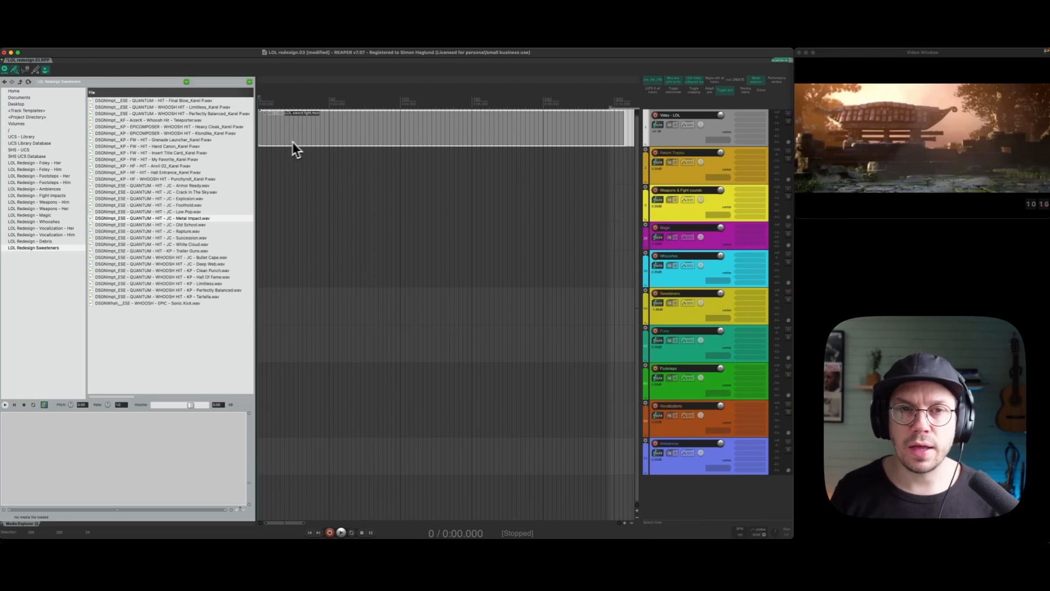
# Scrub the timeline ruler to preview fight moments and set a time selection over the later part of the video.
pyautogui.moveTo(356, 100); pyautogui.dragTo(538, 104)
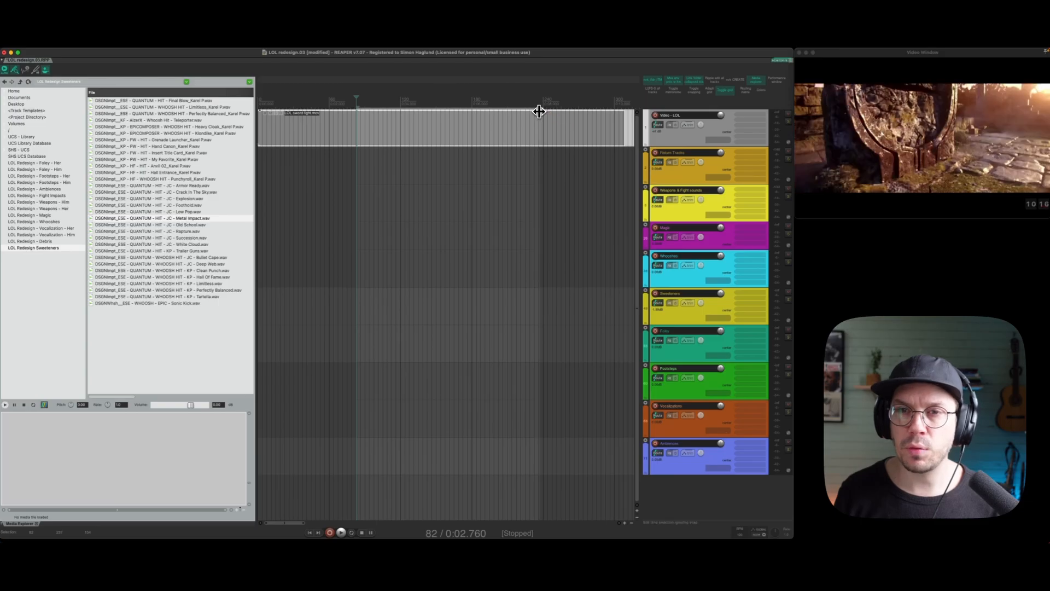
pyautogui.click(539, 111)
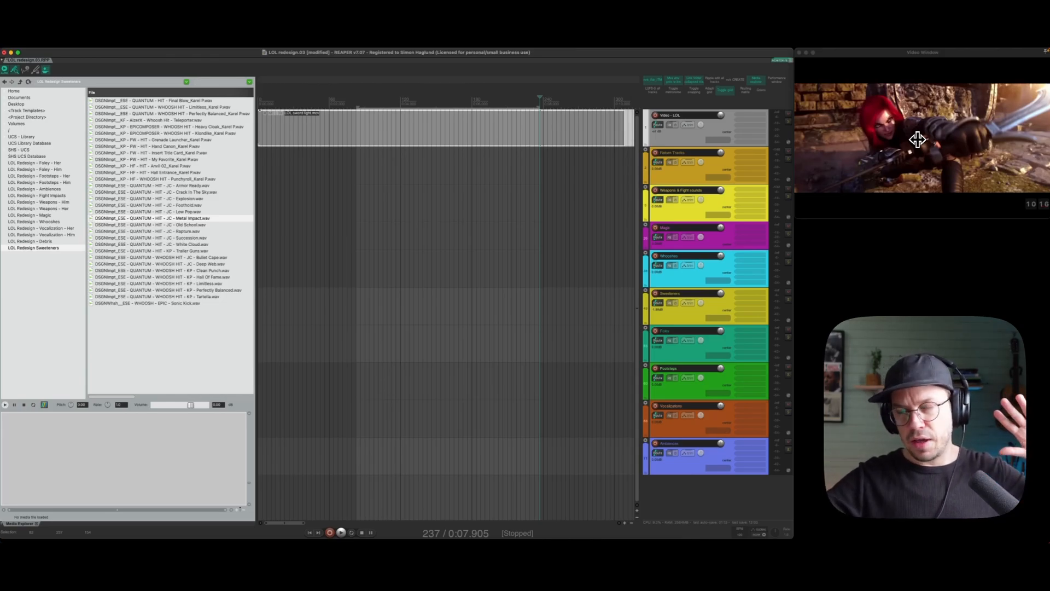
pyautogui.click(330, 94)
pyautogui.click(388, 95)
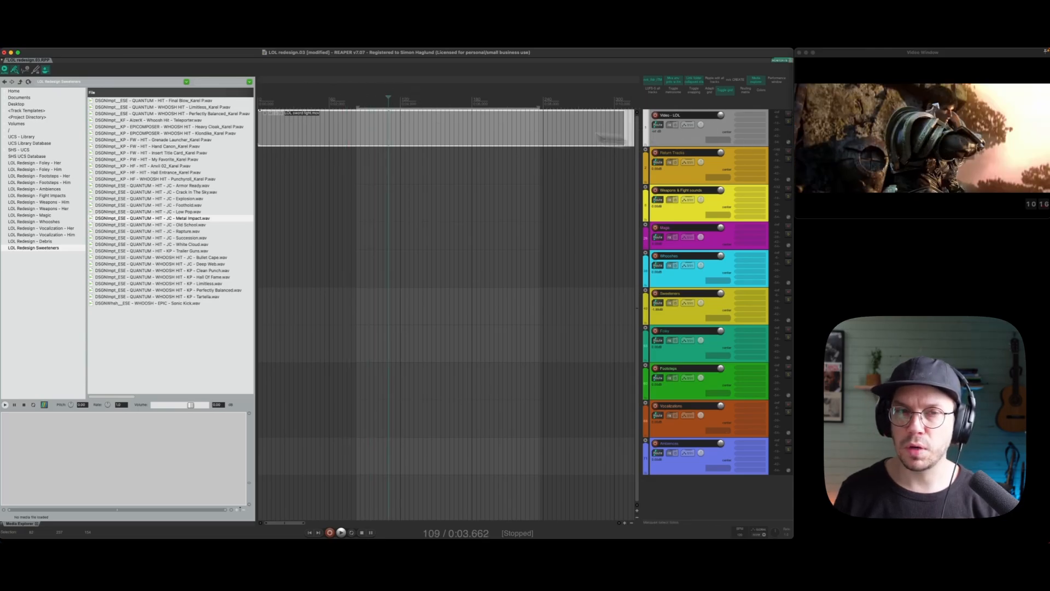
pyautogui.moveTo(414, 100); pyautogui.dragTo(572, 100)
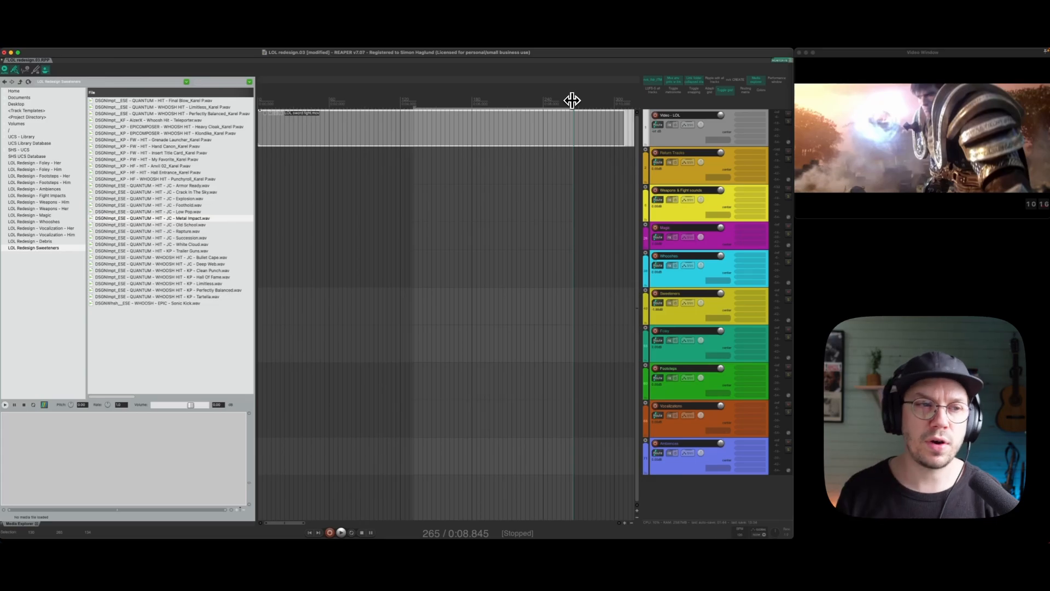
# Preview footstep sound files from the Footsteps - Him and Footsteps - Her folders.
pyautogui.click(64, 183)
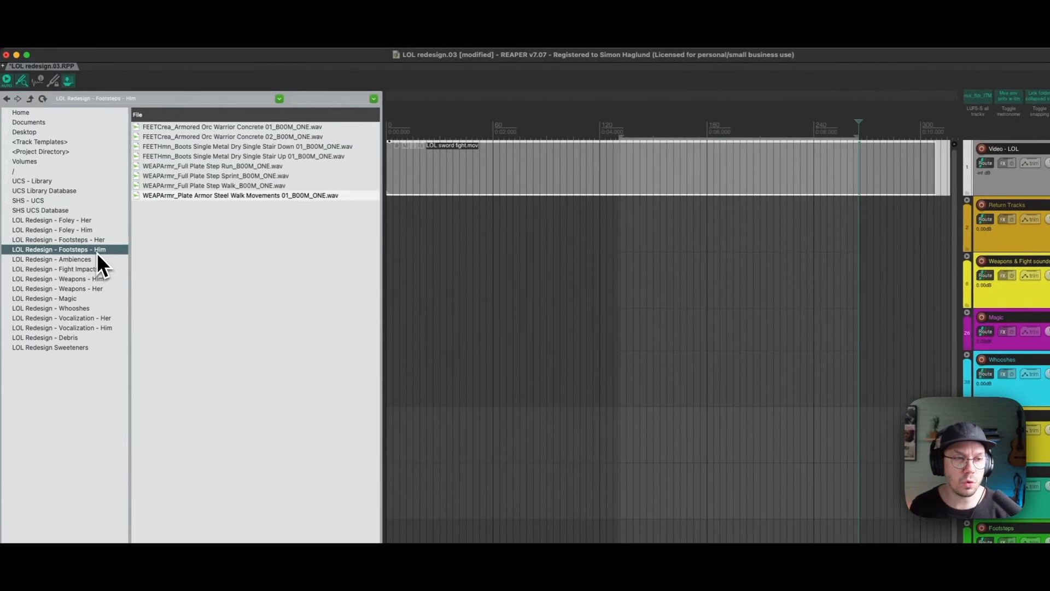
pyautogui.click(213, 130)
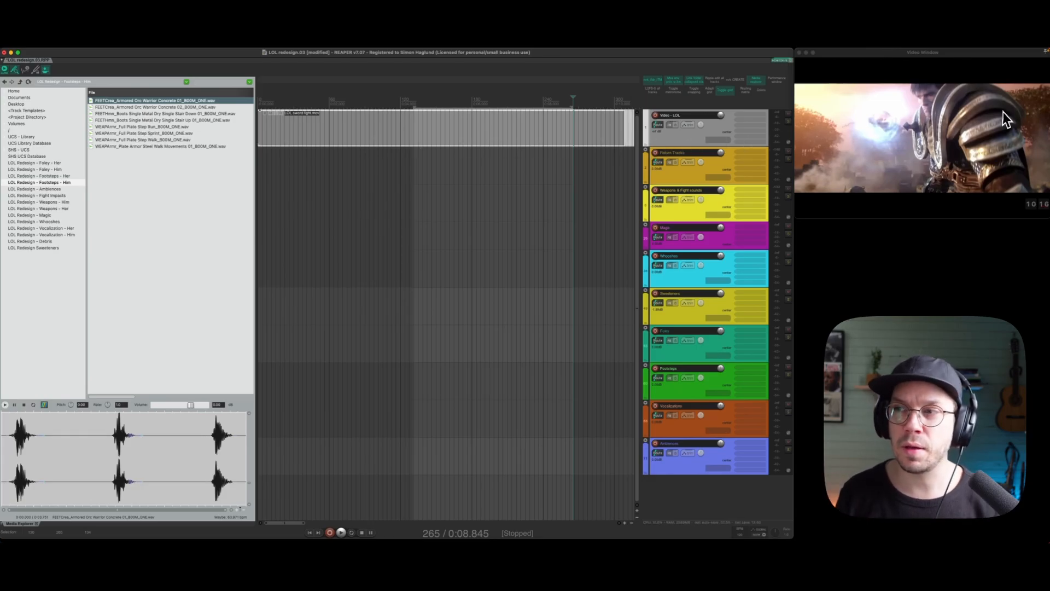
pyautogui.click(68, 175)
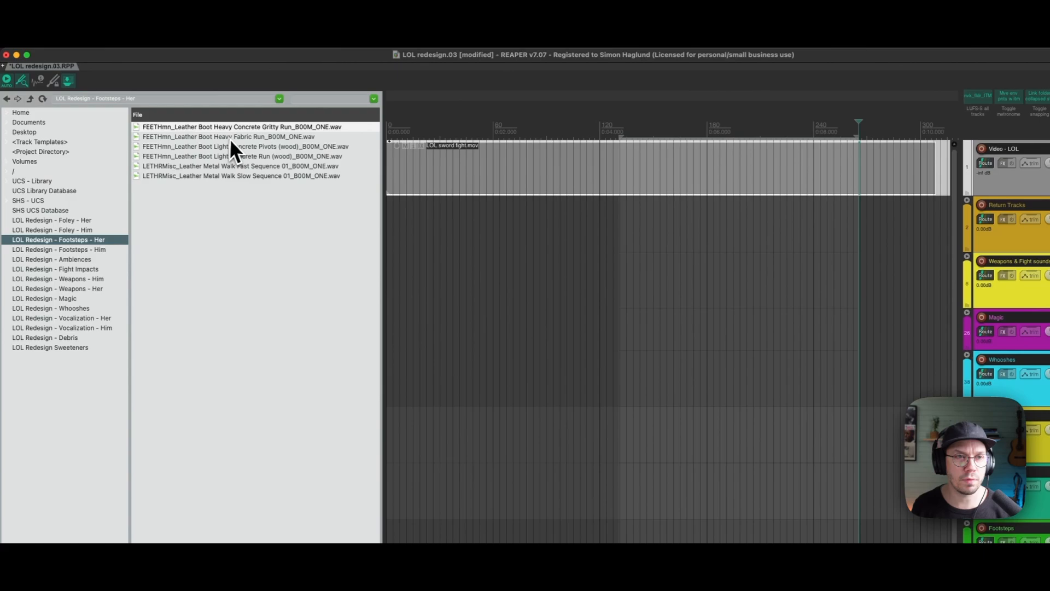
pyautogui.click(236, 137)
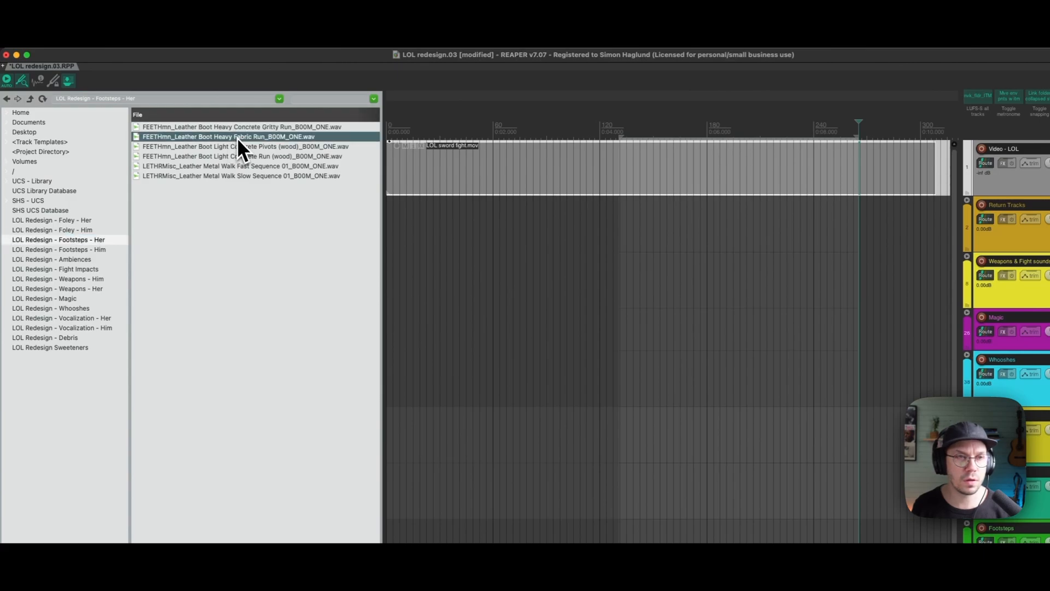
pyautogui.click(240, 129)
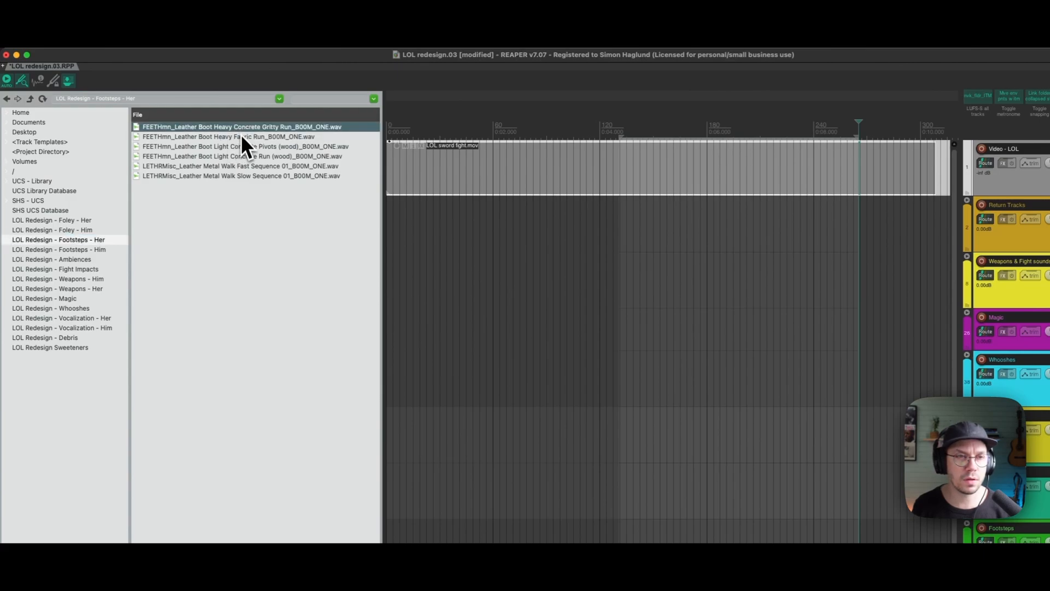
pyautogui.click(239, 156)
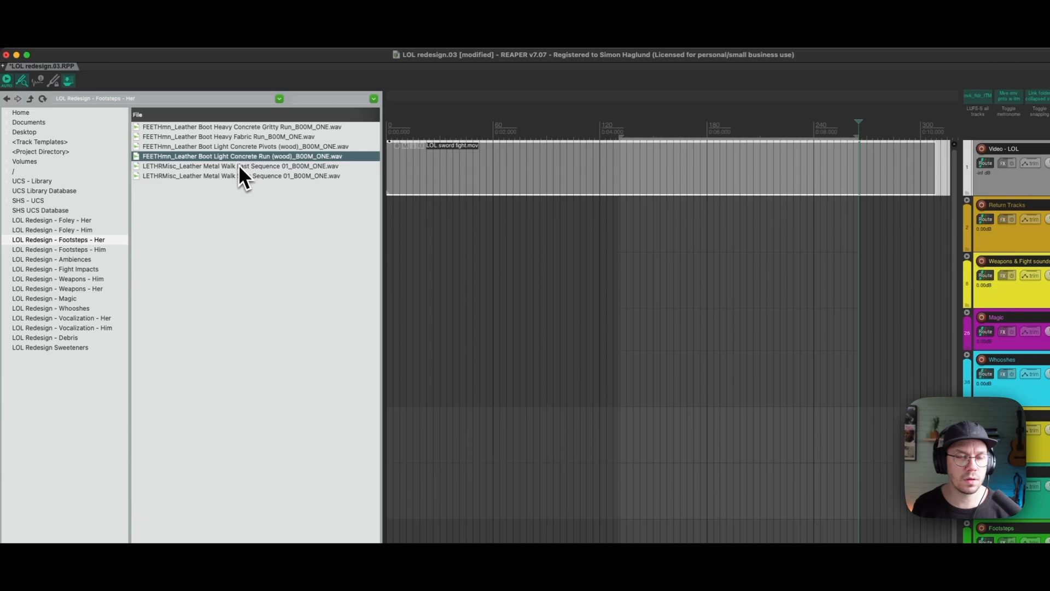
pyautogui.click(237, 166)
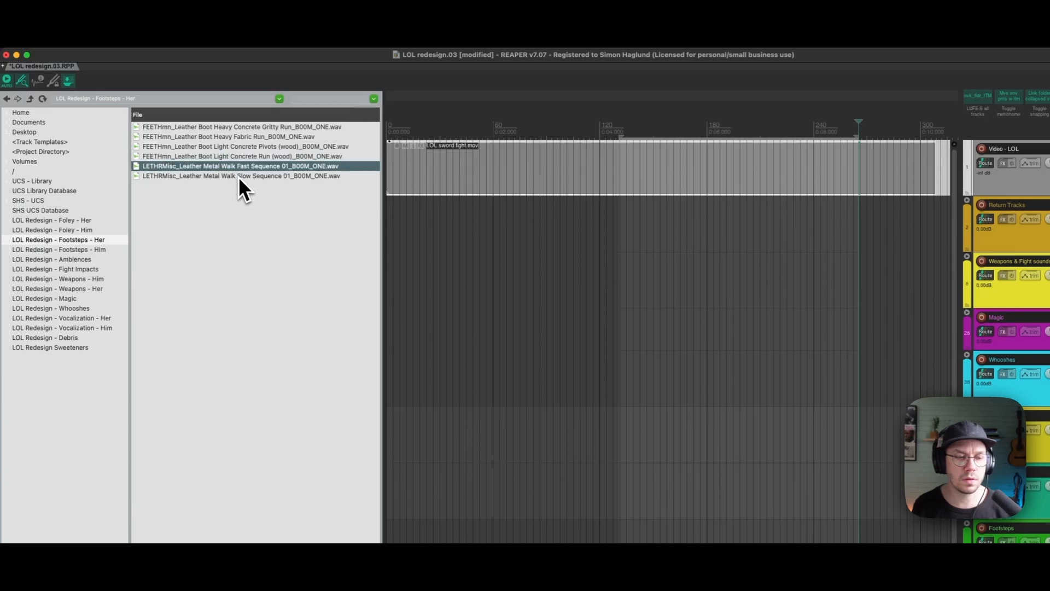
pyautogui.click(238, 178)
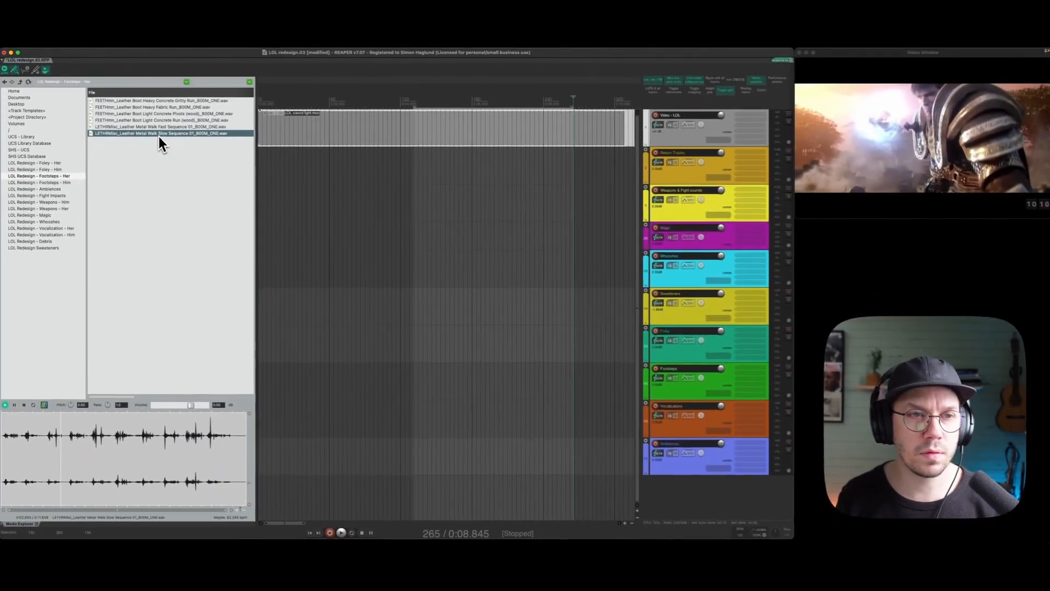
# Compare the Media Explorer sound folders with their matching colored folder tracks such as Magic, Whooshes, Foley and Footsteps.
pyautogui.press('space')
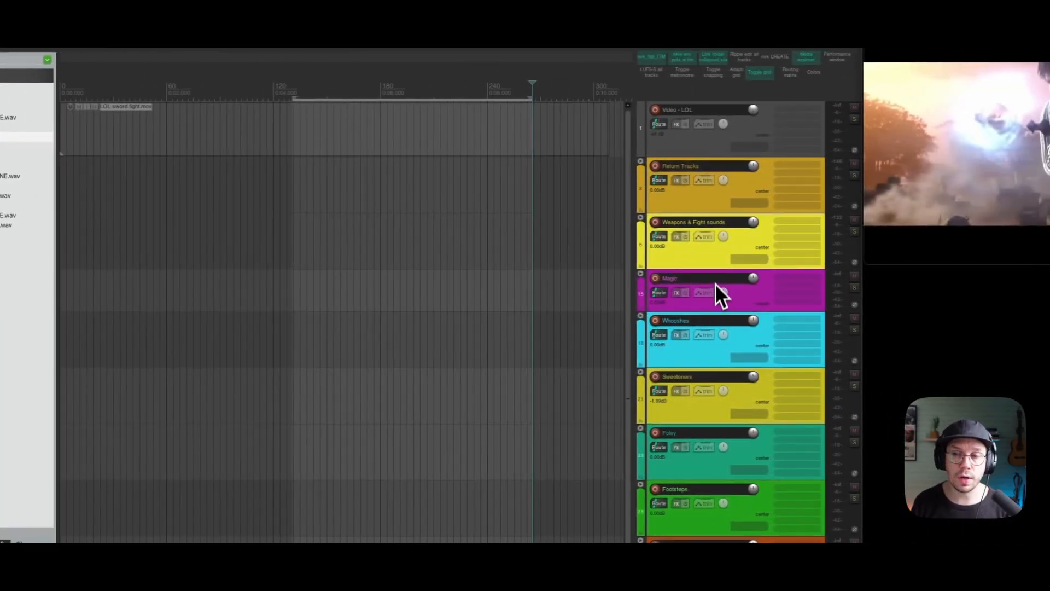
pyautogui.click(729, 287)
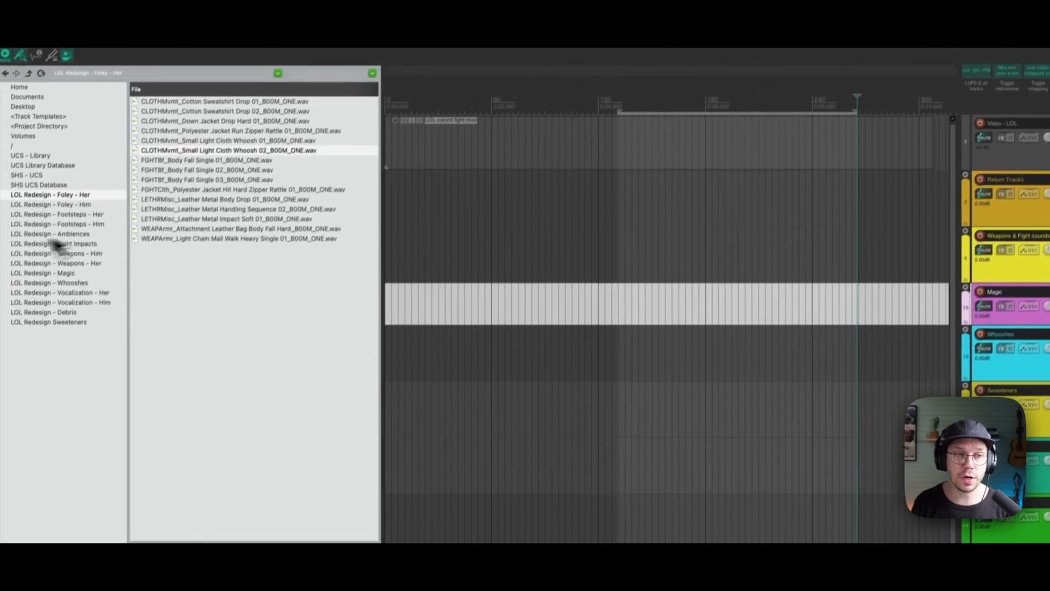
pyautogui.click(61, 274)
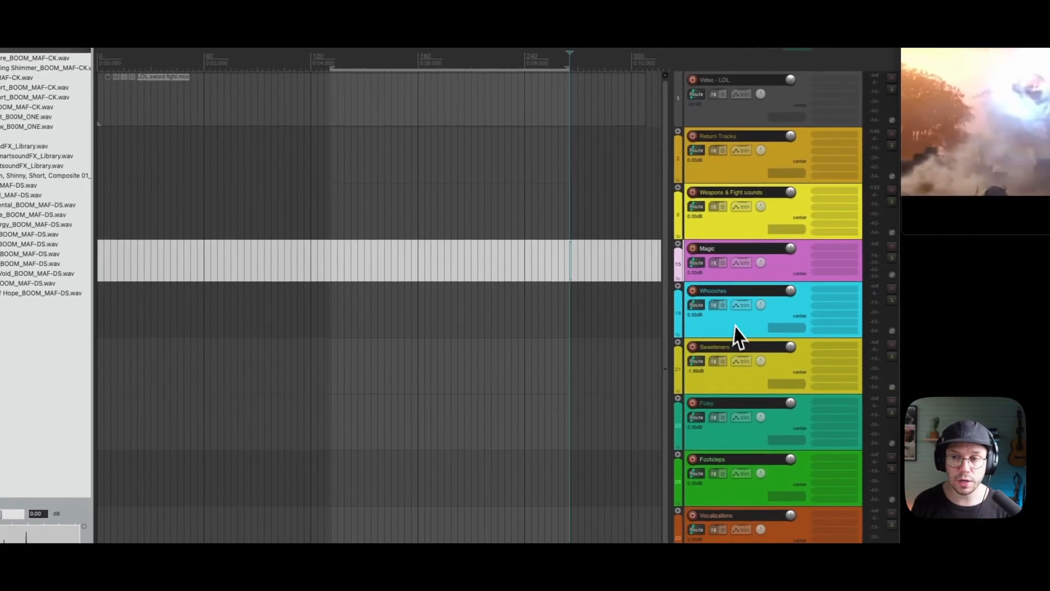
pyautogui.click(1024, 365)
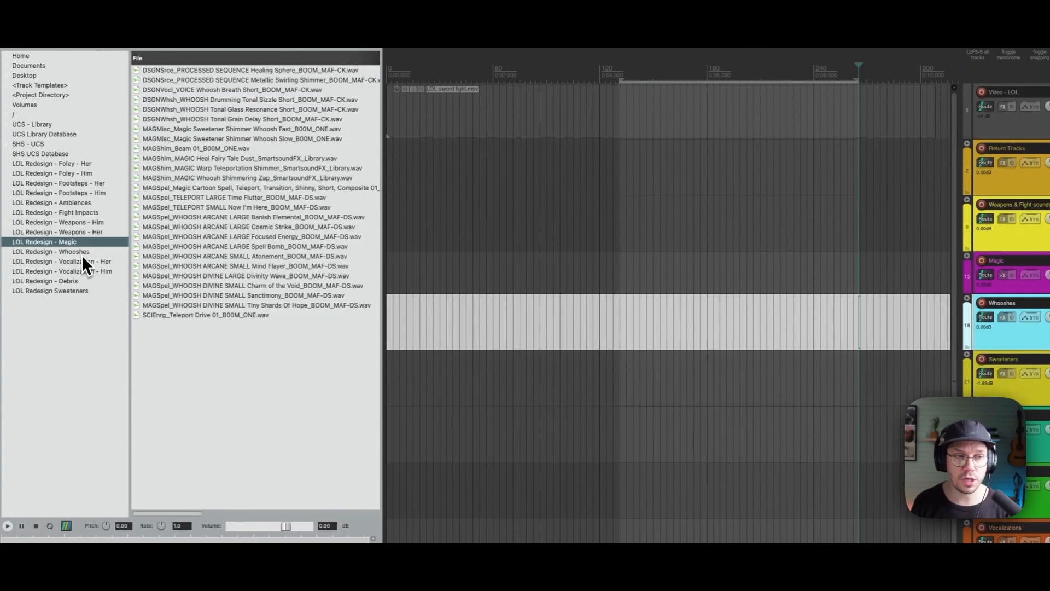
pyautogui.click(85, 265)
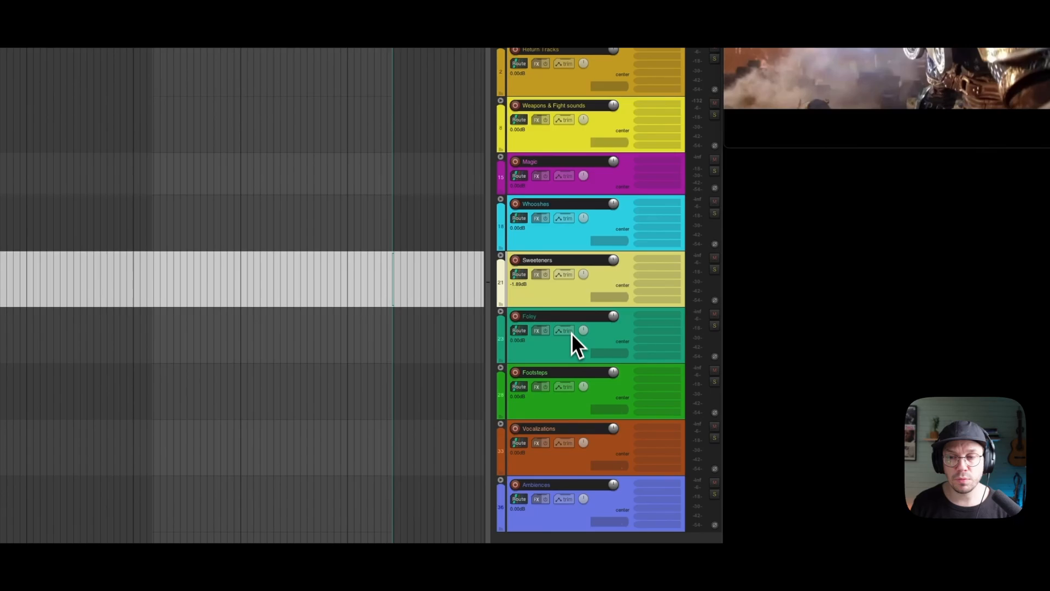
pyautogui.click(730, 382)
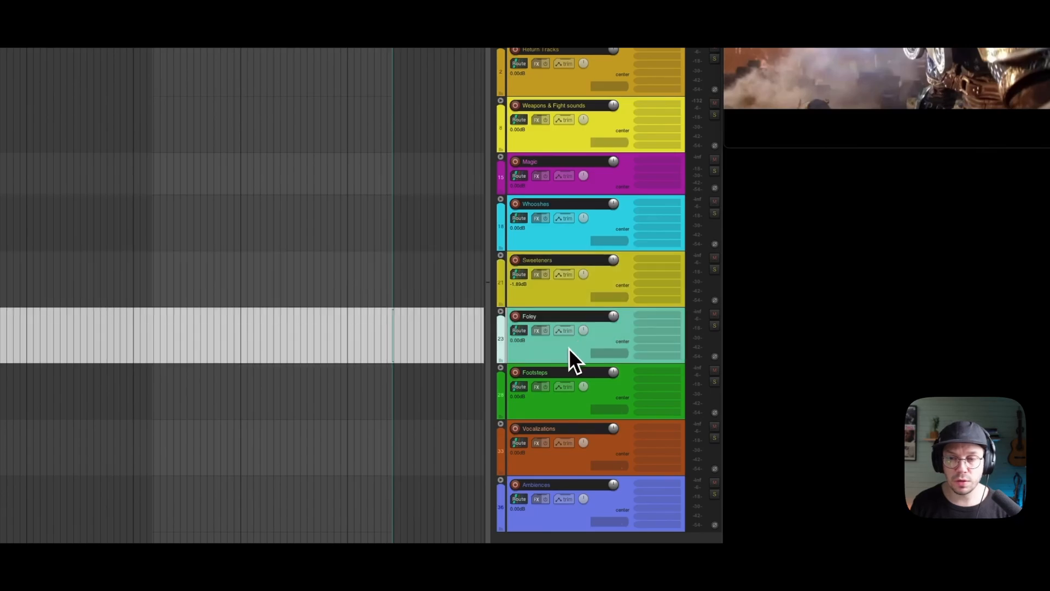
pyautogui.click(572, 409)
pyautogui.click(571, 449)
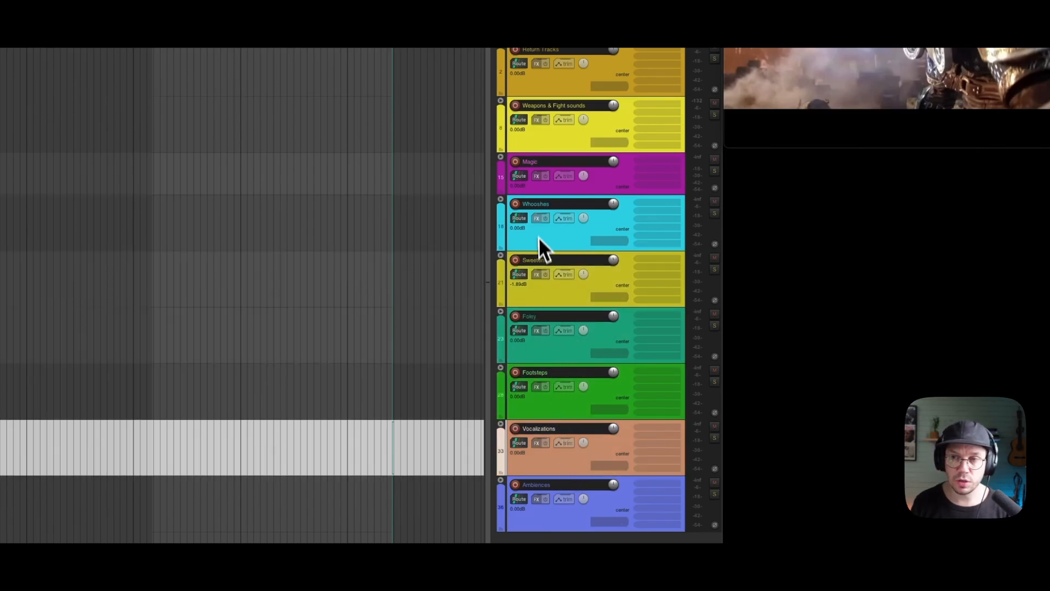
# Expand and collapse the Weapons & Fight sounds folder track to view its Weapons - Her and Weapons - Him tracks.
pyautogui.doubleClick(562, 146)
pyautogui.doubleClick(573, 257)
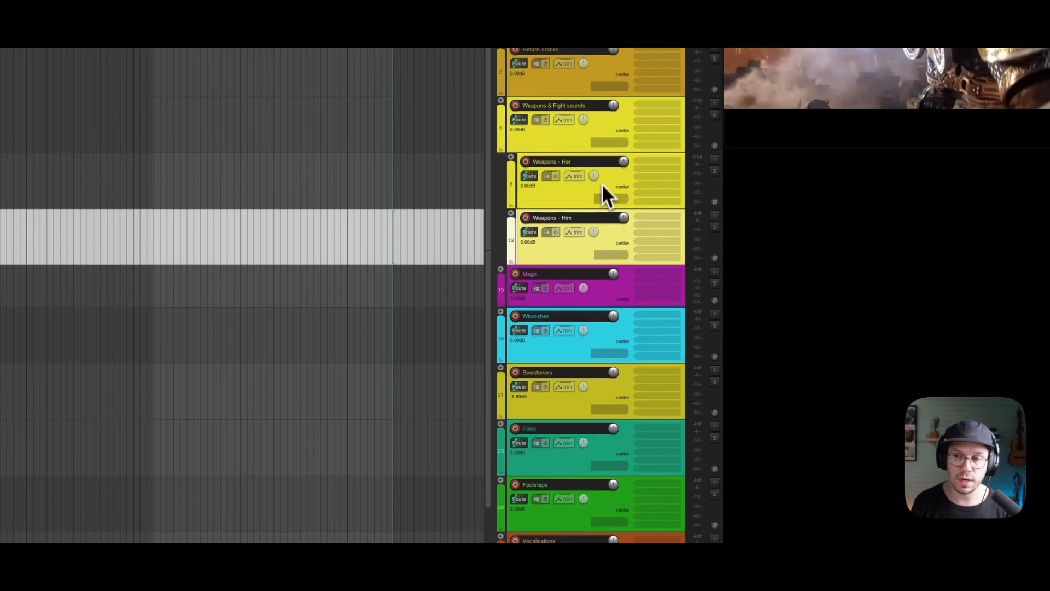
pyautogui.doubleClick(569, 146)
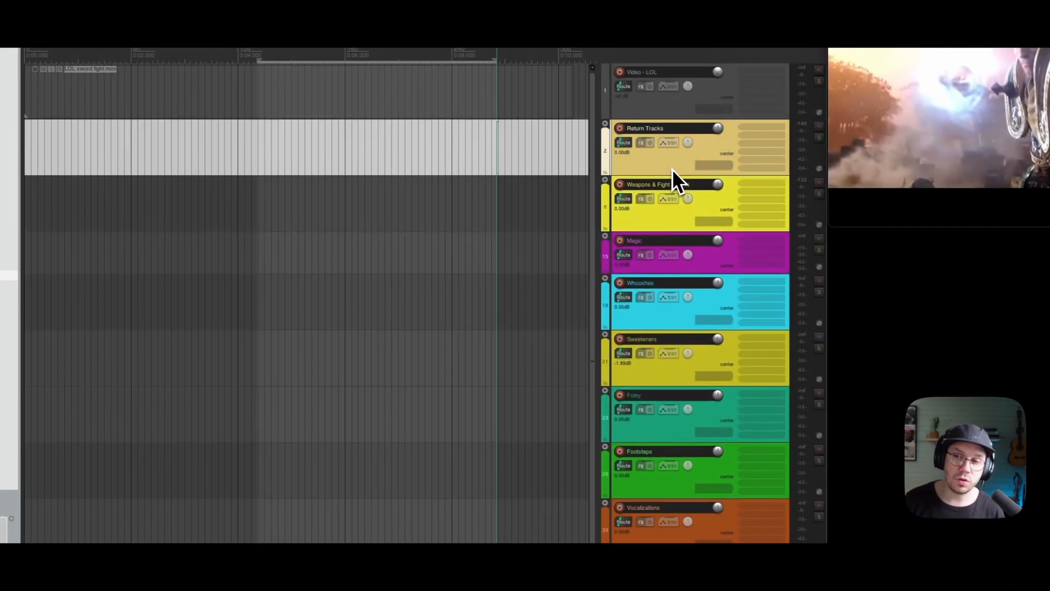
# Expand the Return Tracks folder and review its Verb Ambience, Verb Small, Delay Short, Delay Long and Sub tracks.
pyautogui.doubleClick(671, 168)
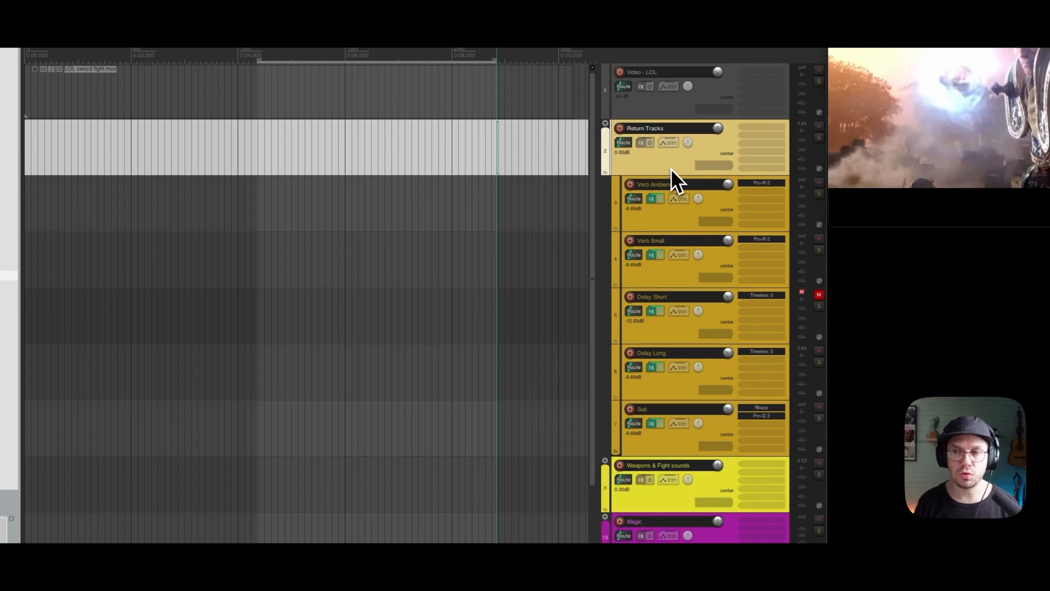
pyautogui.click(681, 273)
pyautogui.click(678, 326)
pyautogui.click(682, 390)
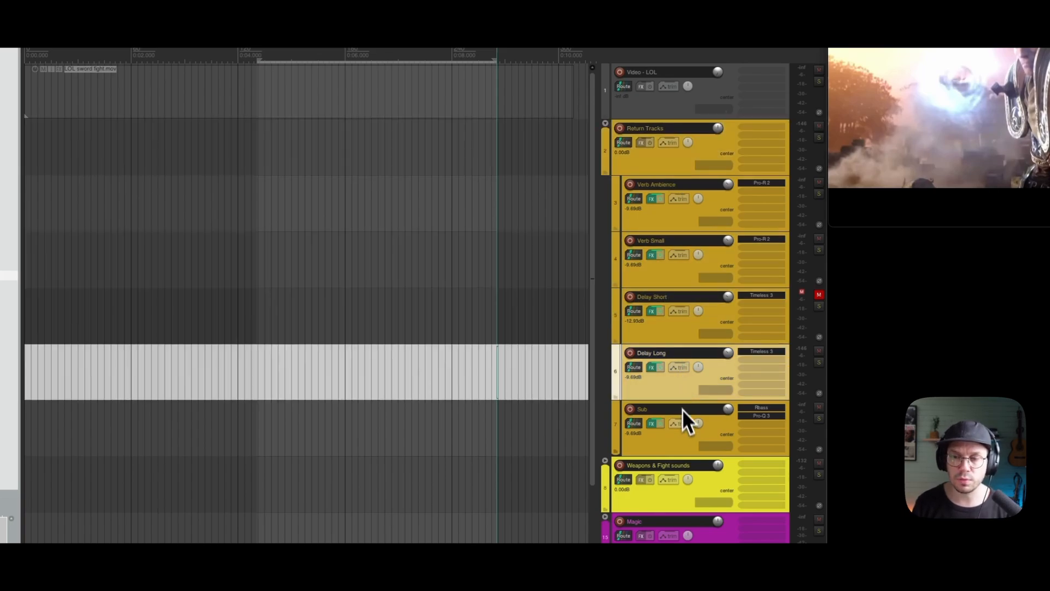
pyautogui.click(687, 435)
# Inspect the Sub track's RBass plugin and the Delay Short track's Timeless 3 plugin, then collapse the Return Tracks folder.
pyautogui.click(749, 410)
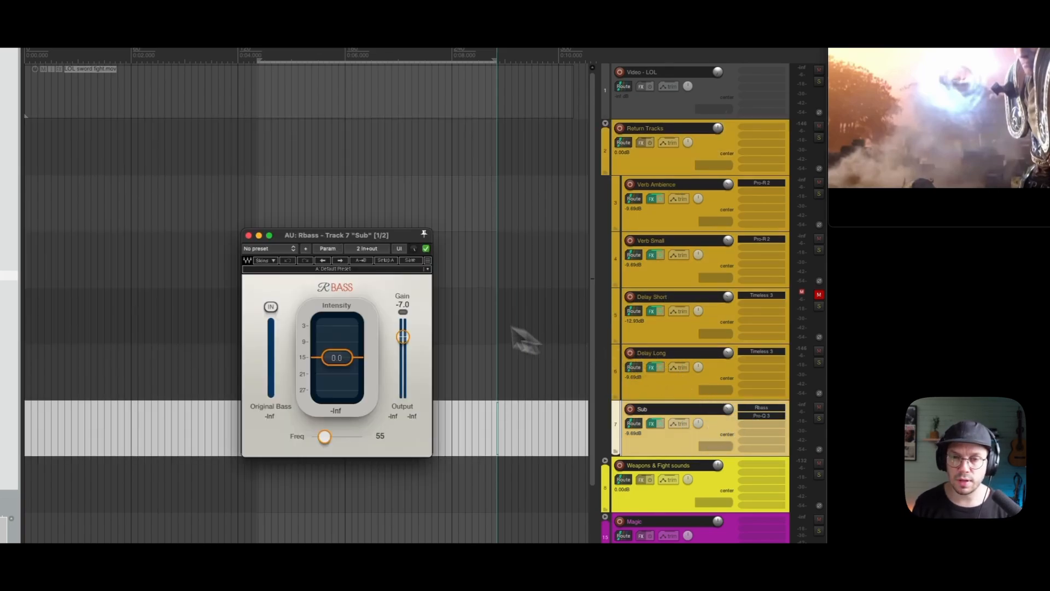
pyautogui.click(760, 410)
pyautogui.click(759, 418)
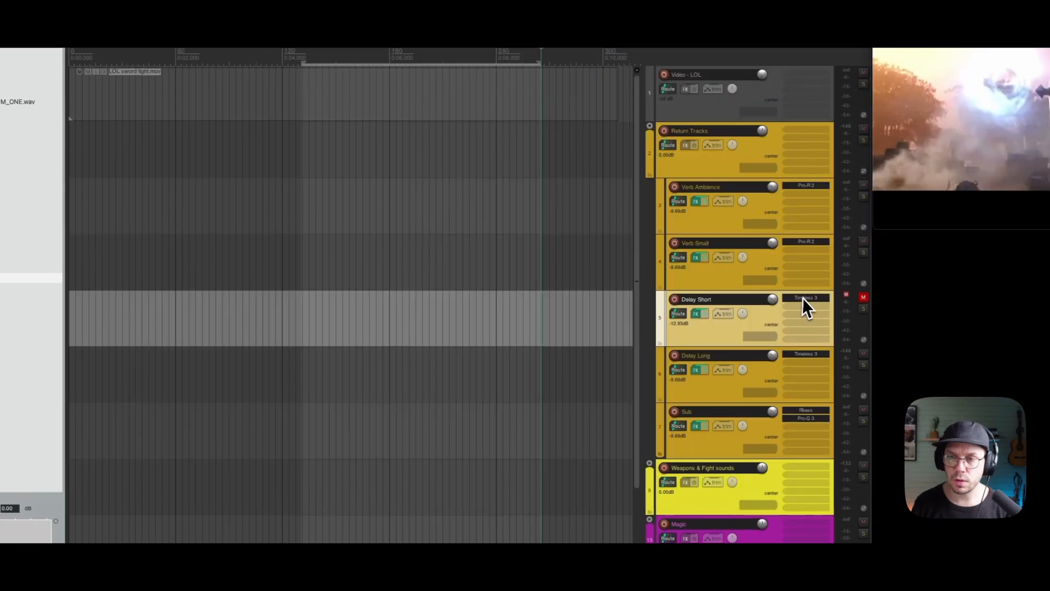
pyautogui.click(804, 299)
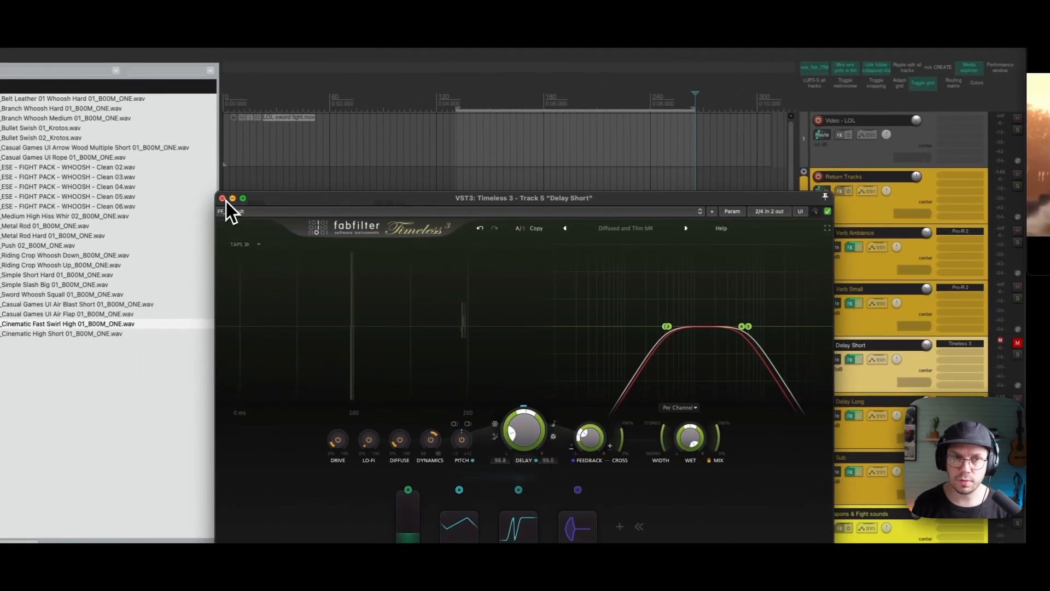
pyautogui.click(223, 198)
pyautogui.doubleClick(855, 217)
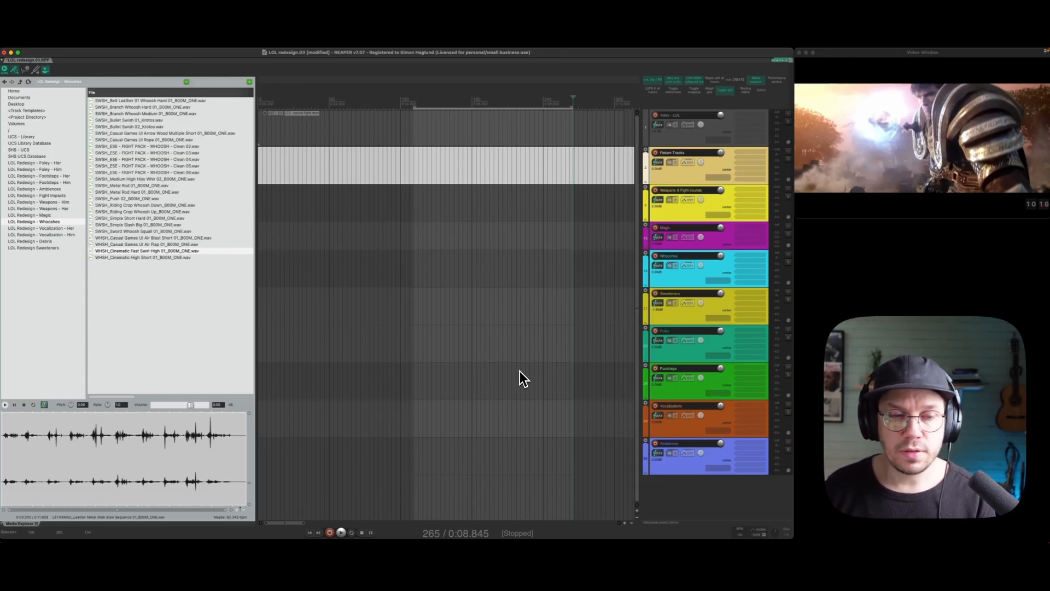
# Play the video from the start and add a marker named Landing at the character's landing moment.
pyautogui.click(340, 139)
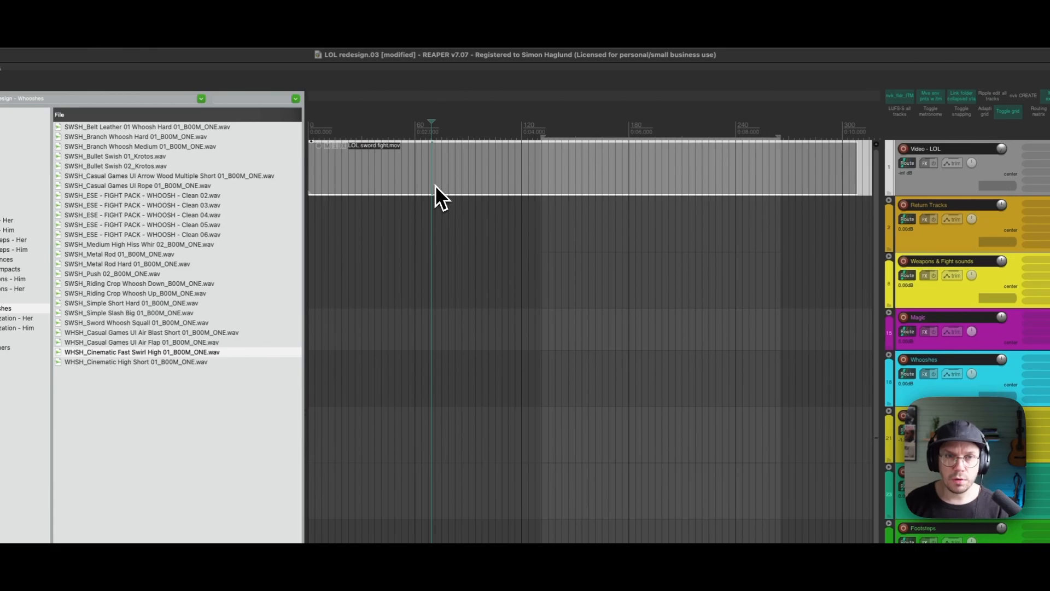
pyautogui.press('Home')
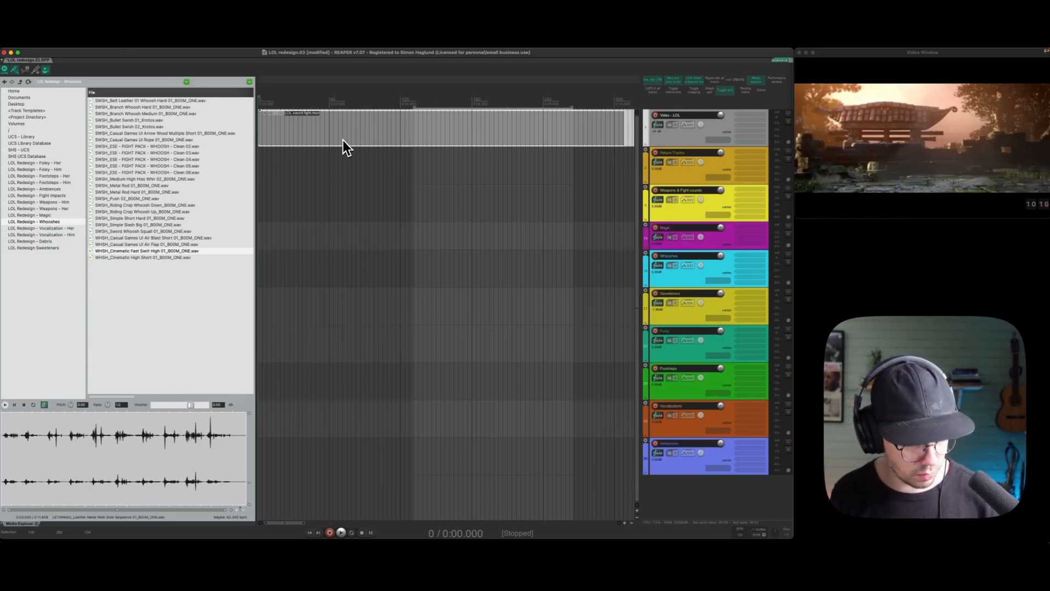
pyautogui.press('space')
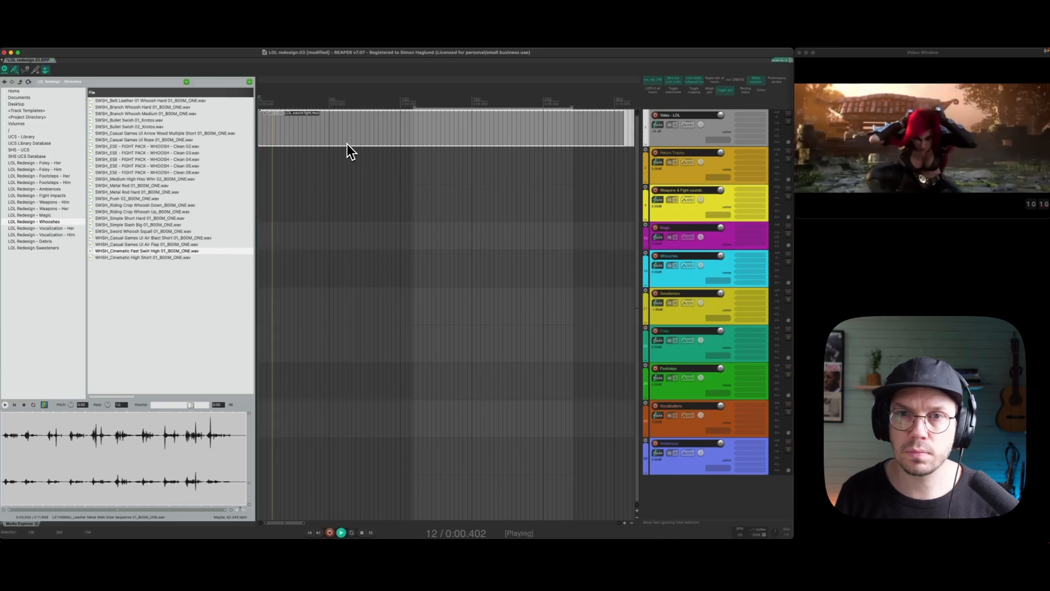
pyautogui.press('Return')
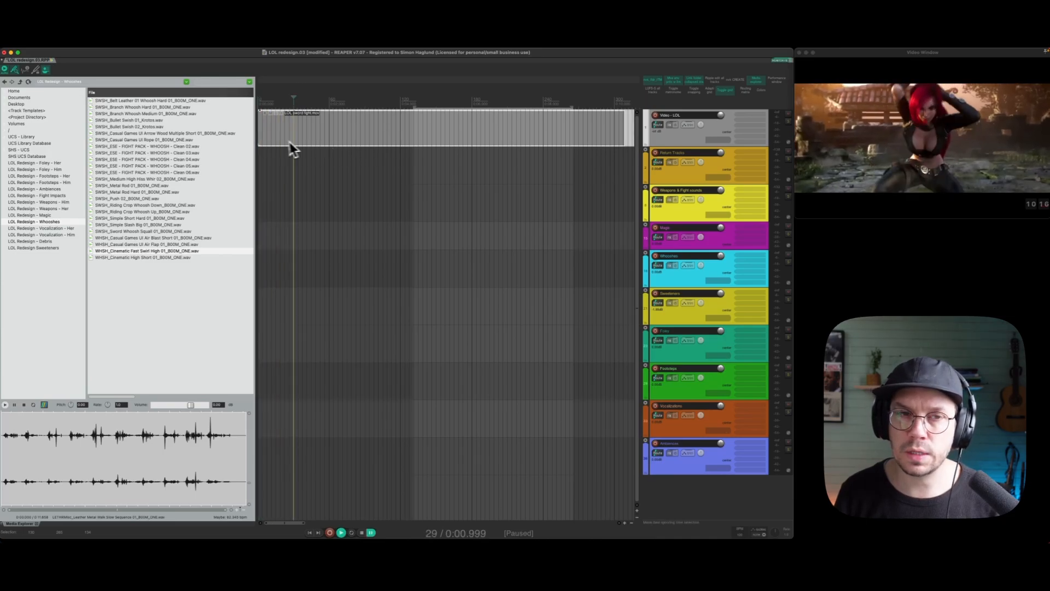
pyautogui.moveTo(293, 98); pyautogui.dragTo(270, 98)
pyautogui.hotkey('shift', 'm')
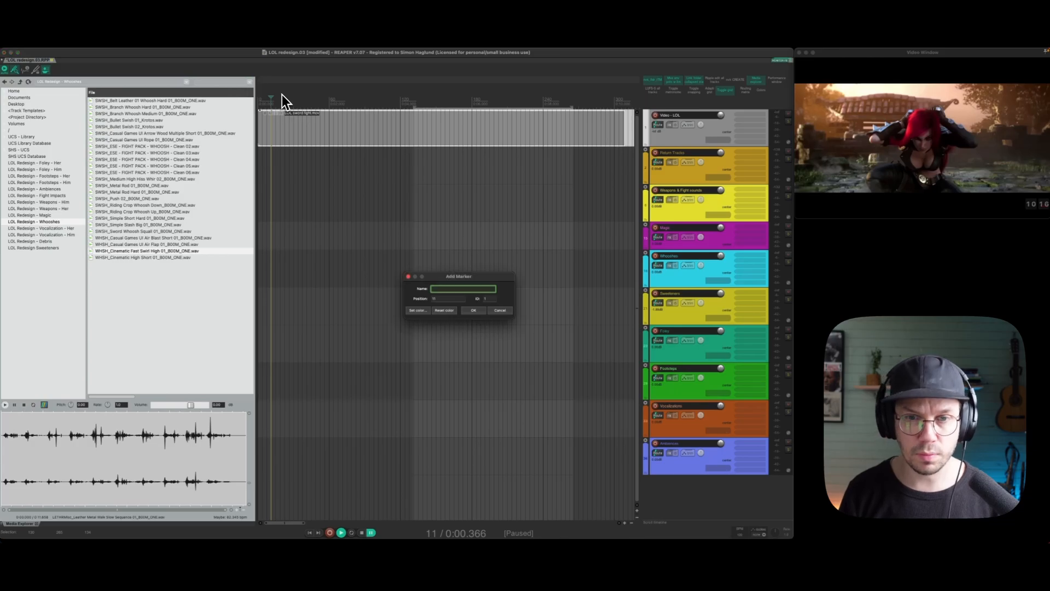
pyautogui.write('Landing')
pyautogui.press('Return')
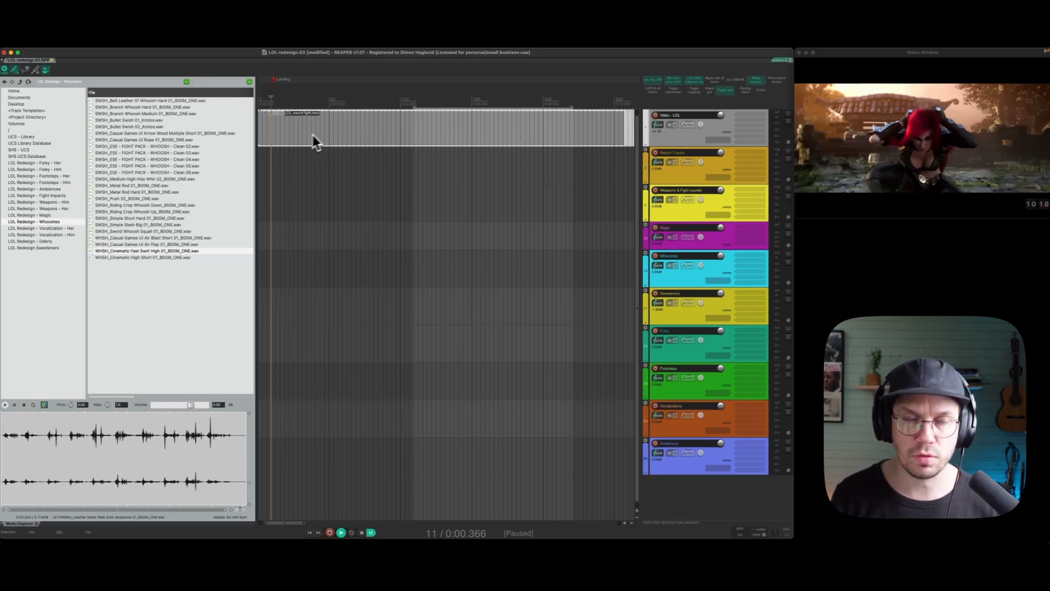
# Play on to where the knives are drawn and add a marker named Knifes out there.
pyautogui.press('space')
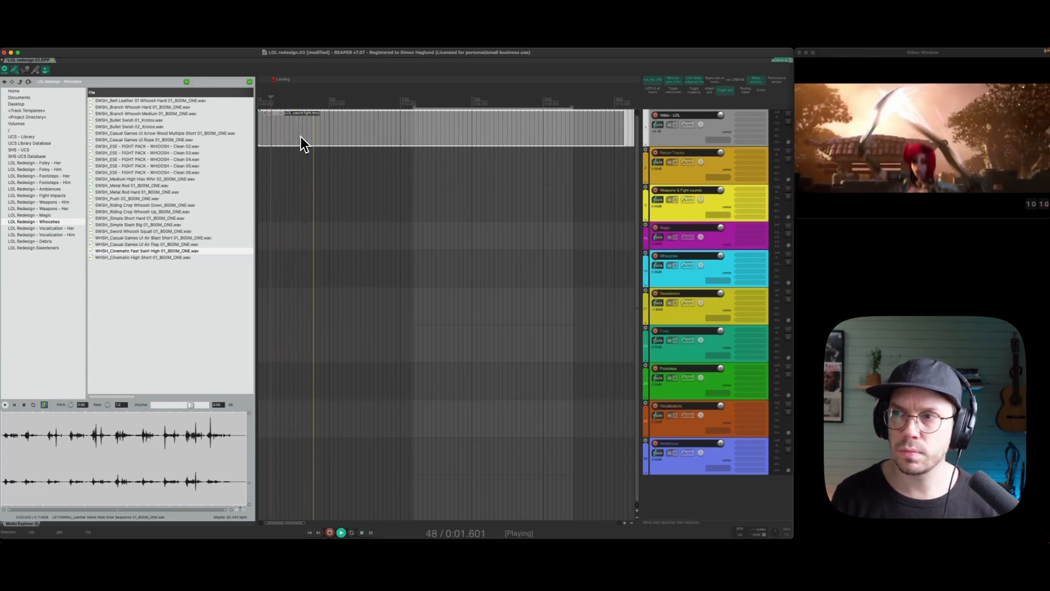
pyautogui.press('space')
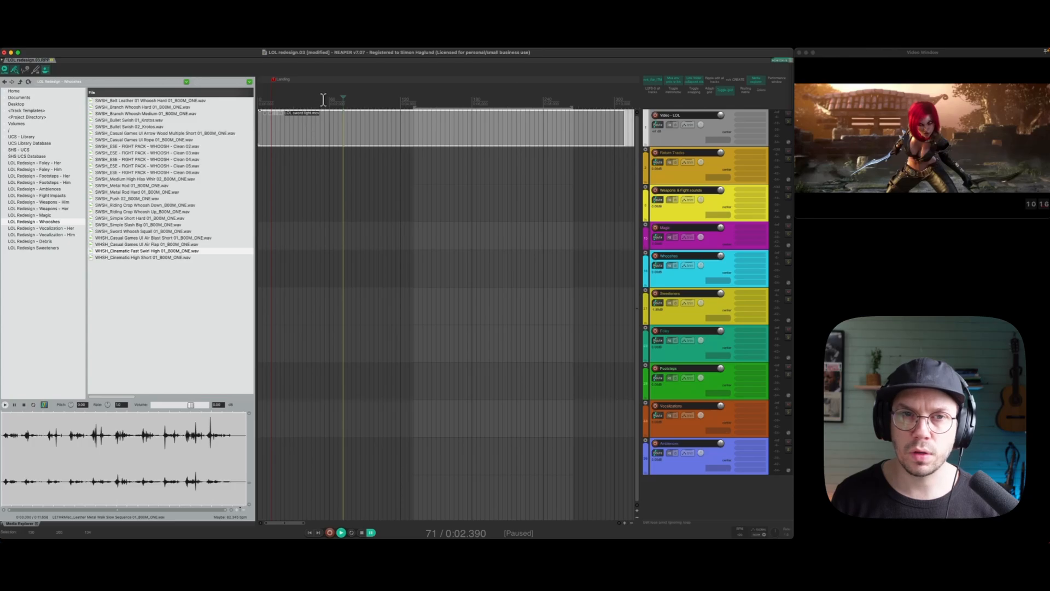
pyautogui.moveTo(323, 100); pyautogui.dragTo(328, 100)
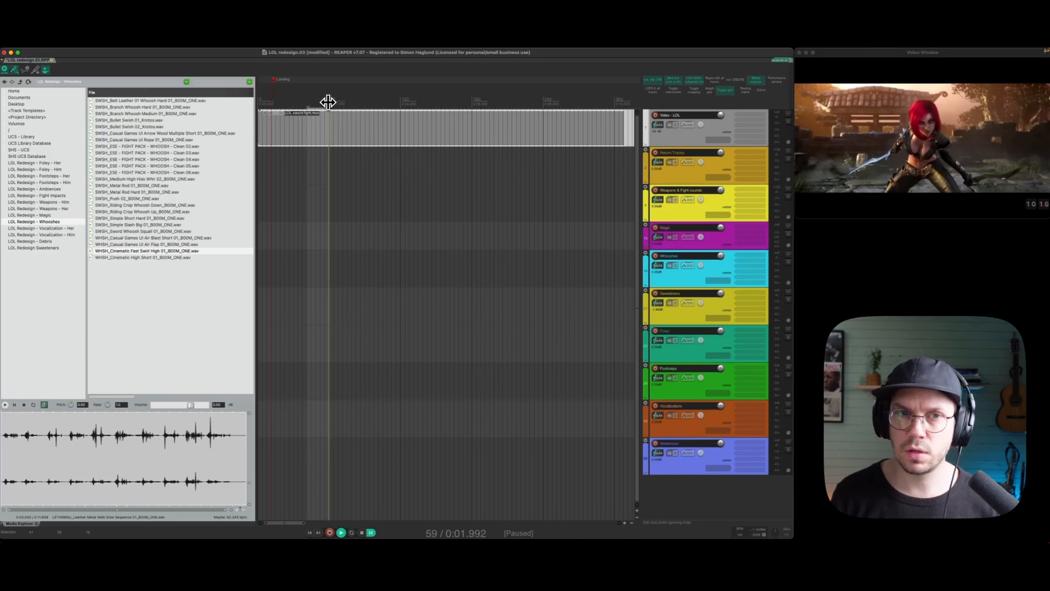
pyautogui.hotkey('shift', 'm')
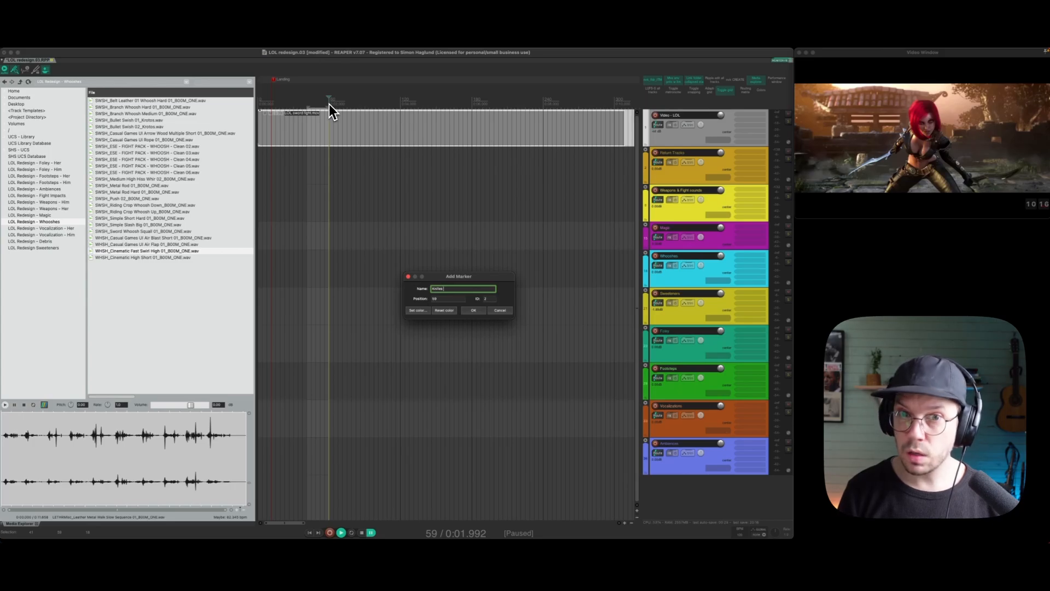
pyautogui.write('Knifes out')
pyautogui.press('Return')
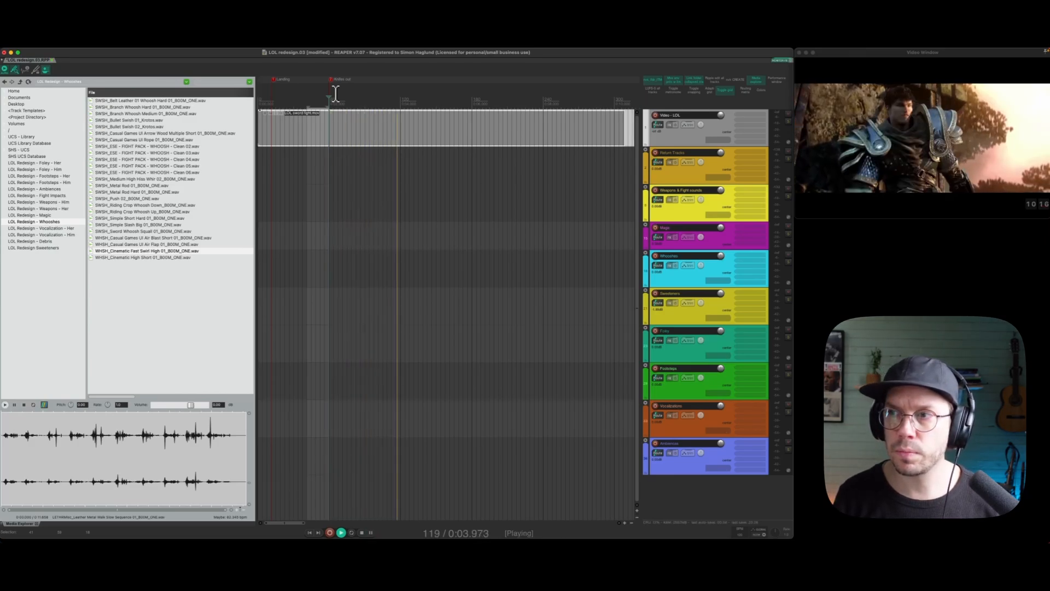
# Locate the next knife moment at about 3.8 seconds and add a marker named Knife pull out.
pyautogui.hotkey('ctrl', 'space')
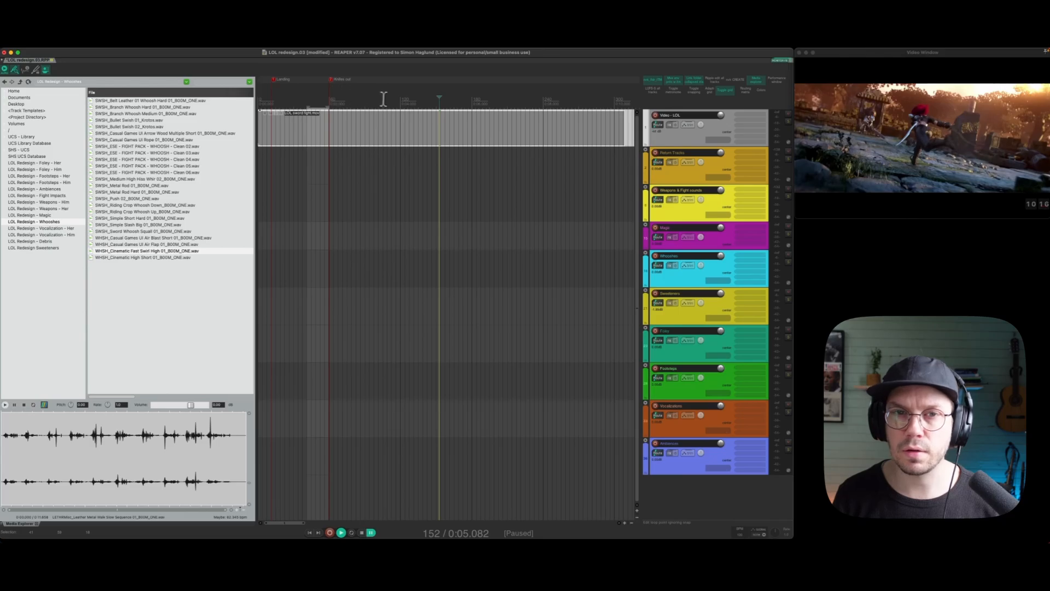
pyautogui.moveTo(395, 99)
pyautogui.mouseDown()
pyautogui.moveTo(406, 100)
pyautogui.moveTo(392, 103)
pyautogui.mouseUp()
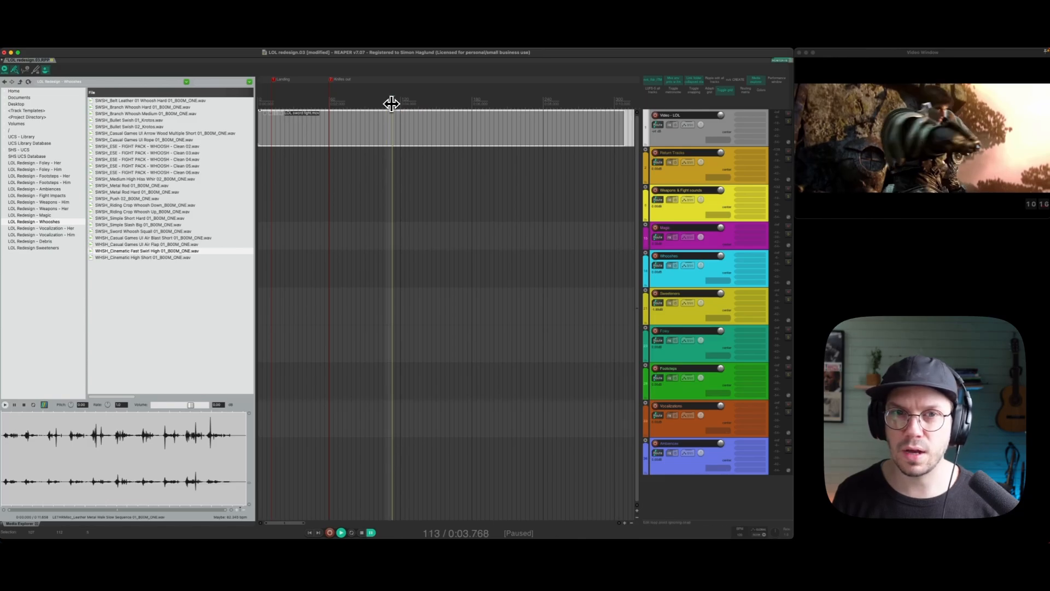
pyautogui.hotkey('shift', 'm')
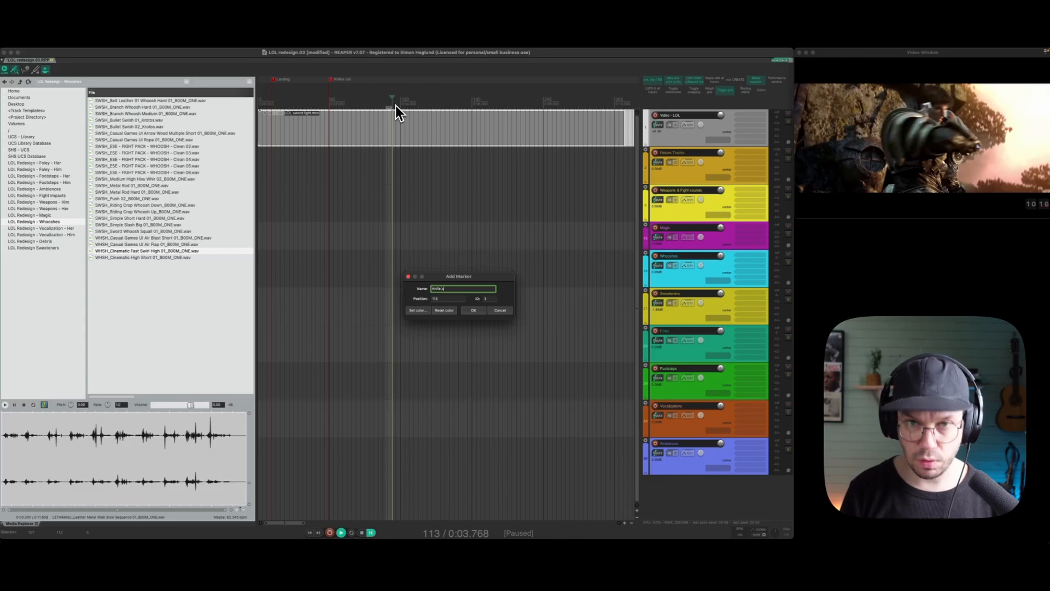
pyautogui.write('Knife s')
pyautogui.press('BackSpace')
pyautogui.press('BackSpace')
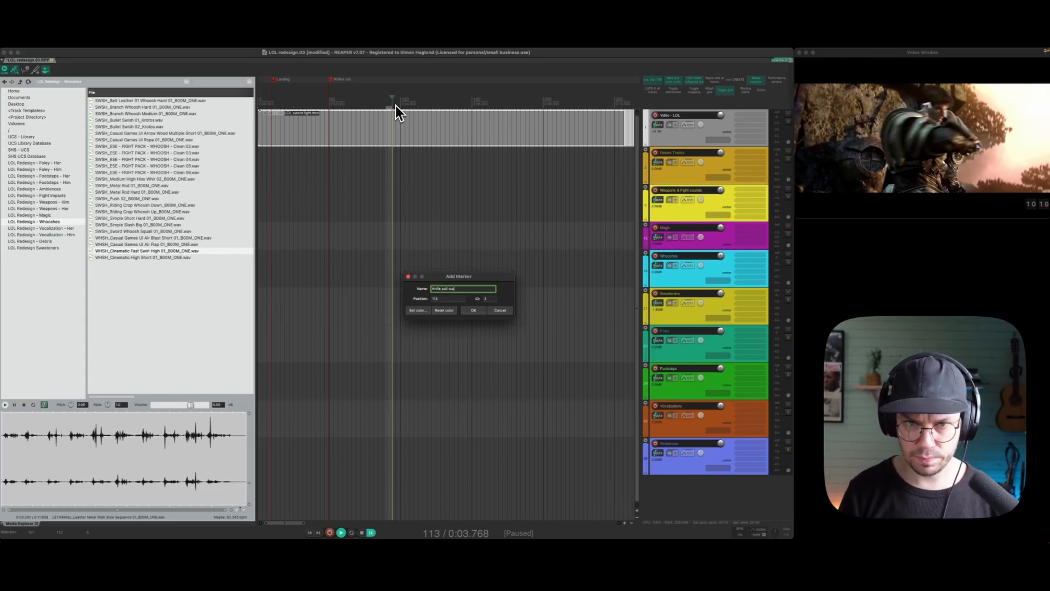
pyautogui.press('Return')
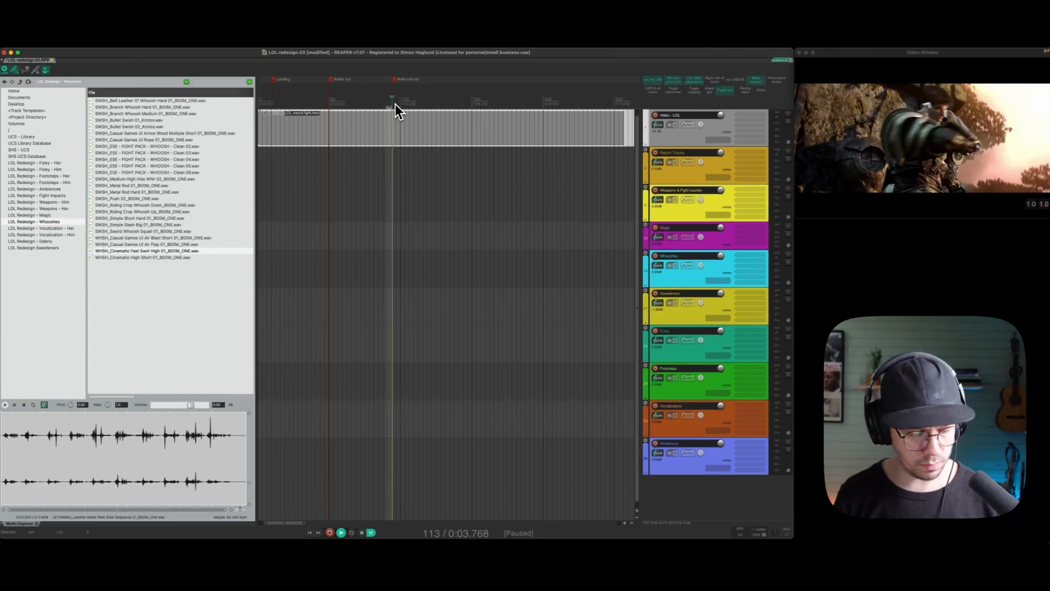
# Play on past the knife pull and add a marker named Teleport at about 6.4 seconds.
pyautogui.press('space')
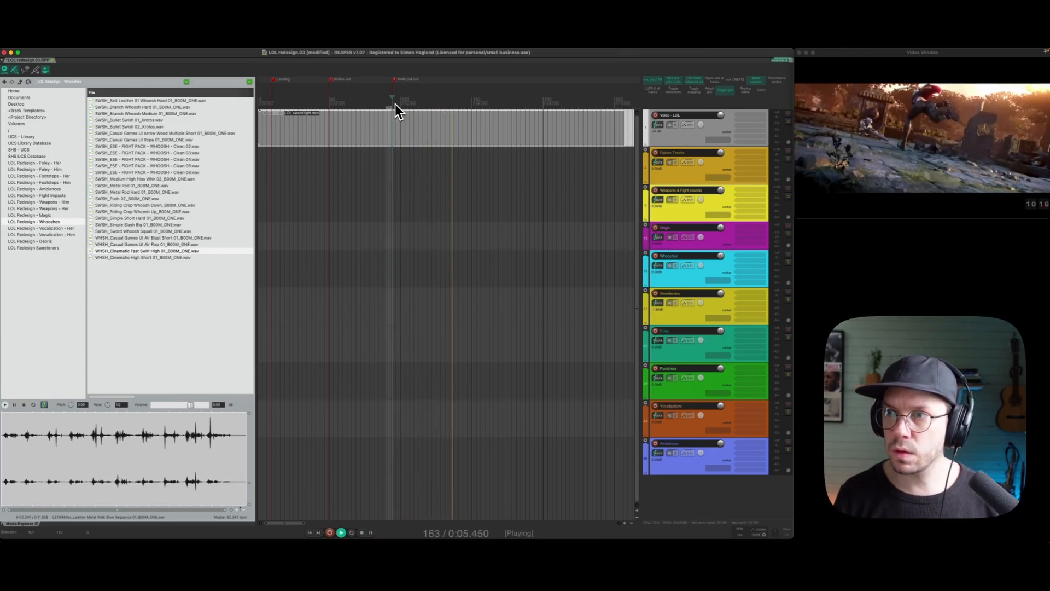
pyautogui.press('space')
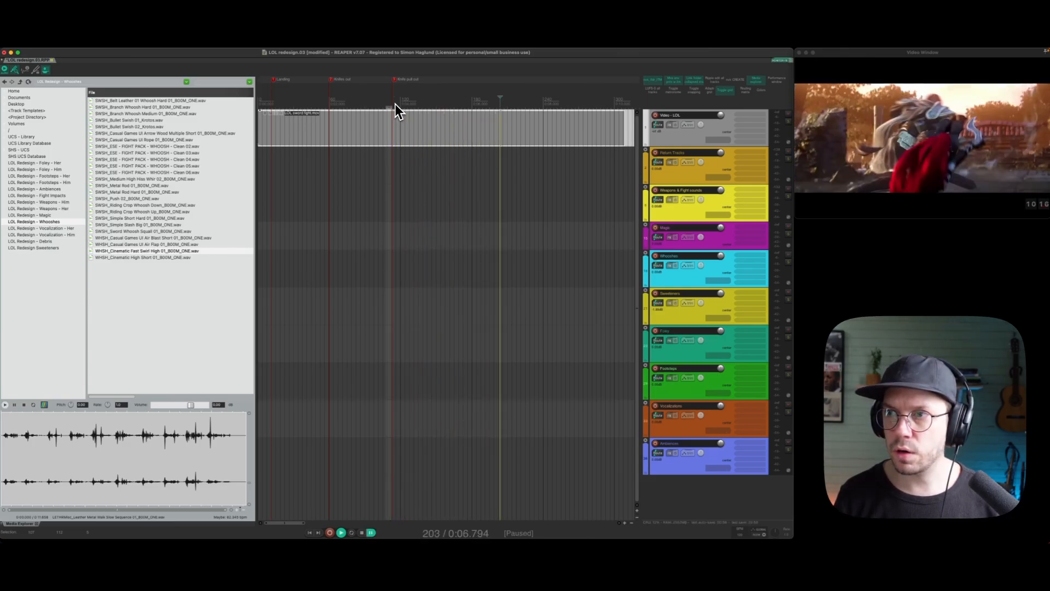
pyautogui.click(490, 100)
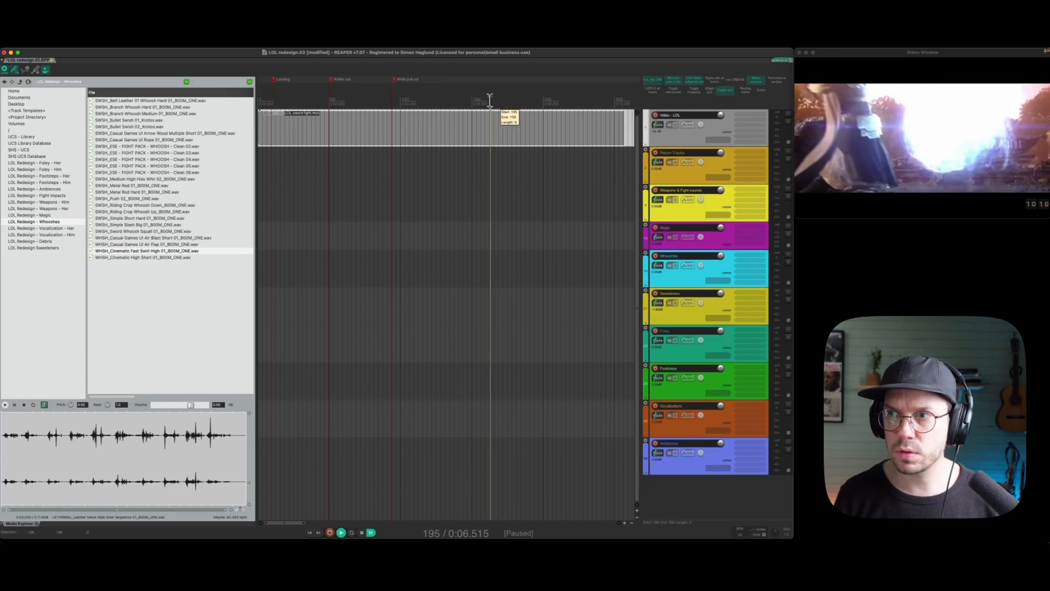
pyautogui.moveTo(490, 100); pyautogui.dragTo(486, 104)
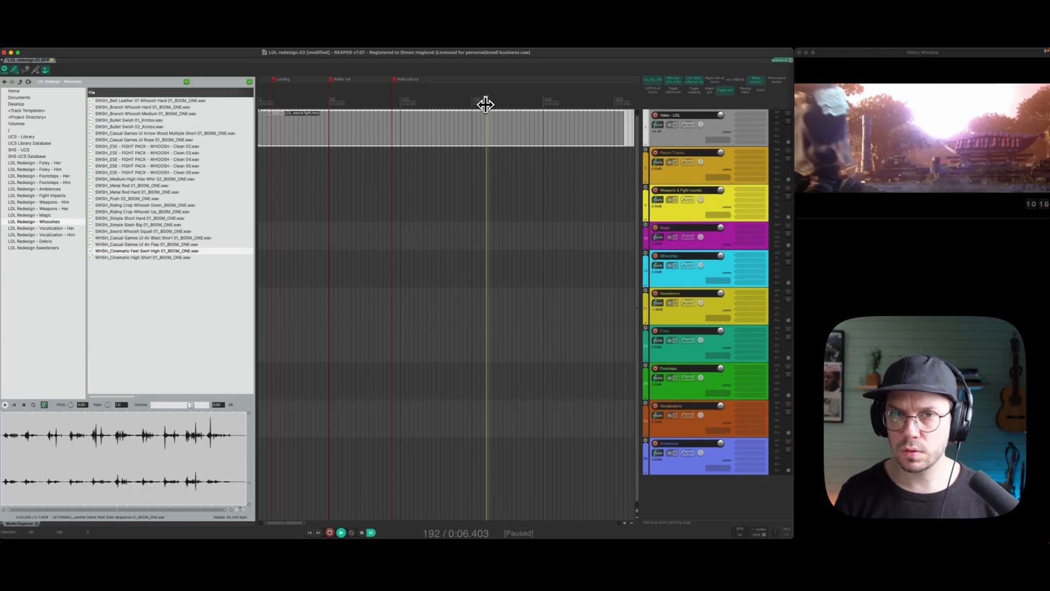
pyautogui.hotkey('shift', 'm')
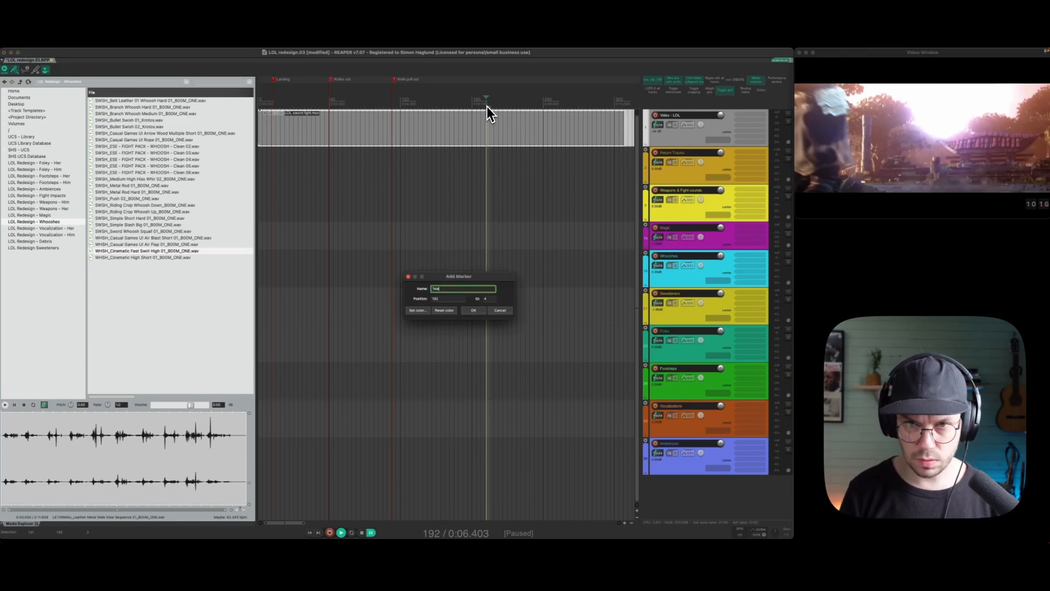
pyautogui.write('Teleport')
pyautogui.press('Return')
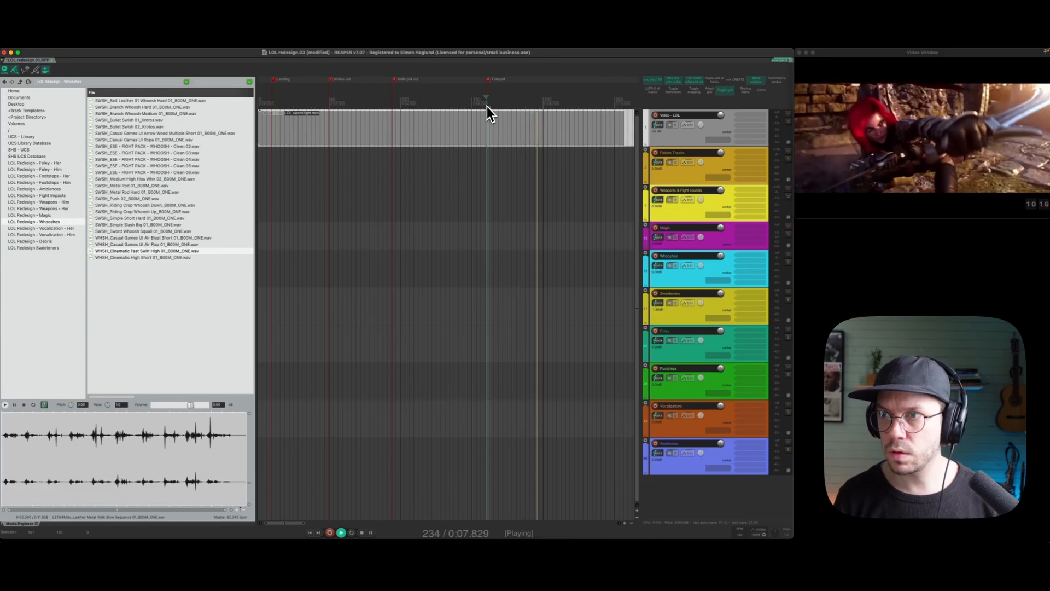
# Audition the passage after the Teleport marker repeatedly to find where the character stops.
pyautogui.hotkey('ctrl', 'space')
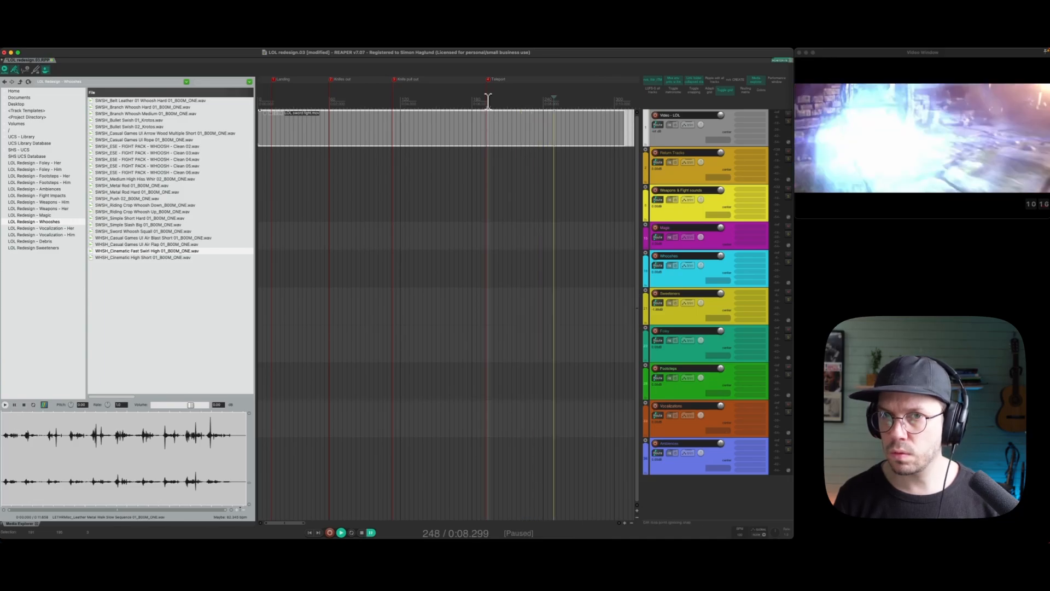
pyautogui.click(531, 101)
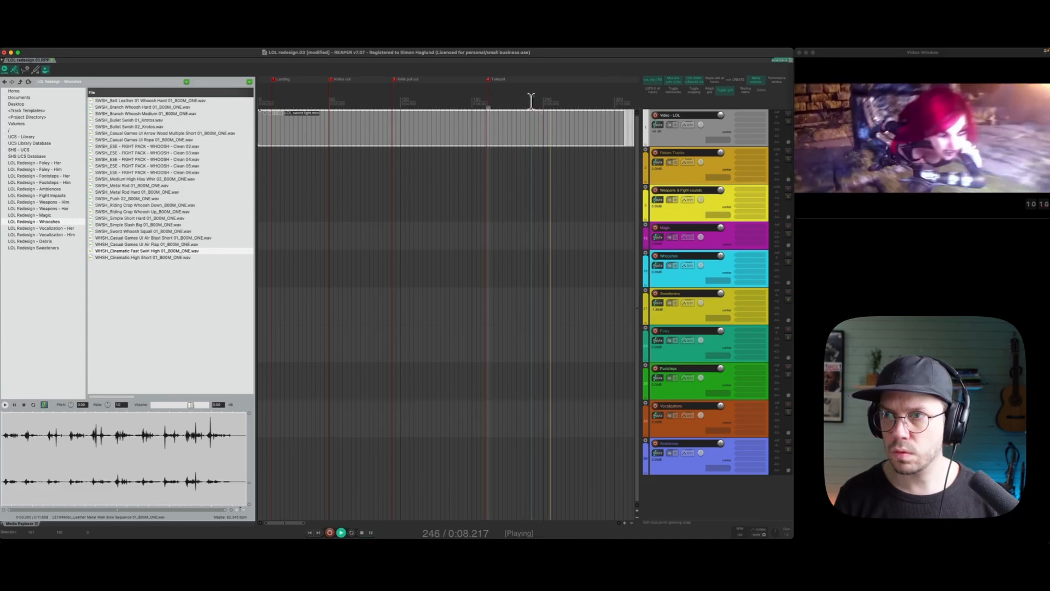
pyautogui.hotkey('ctrl', 'space')
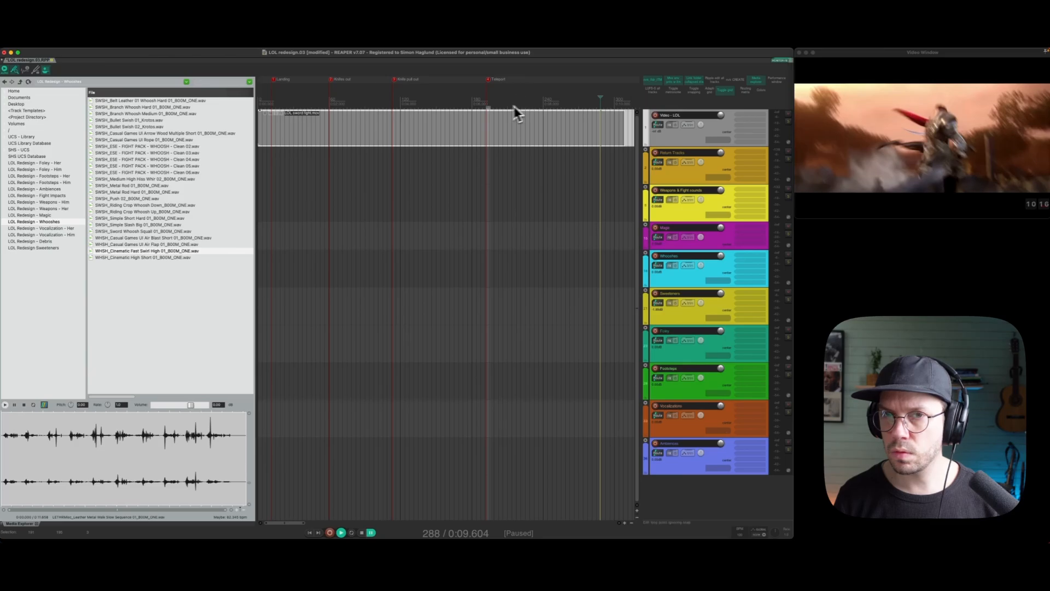
pyautogui.click(476, 101)
pyautogui.hotkey('ctrl', 'space')
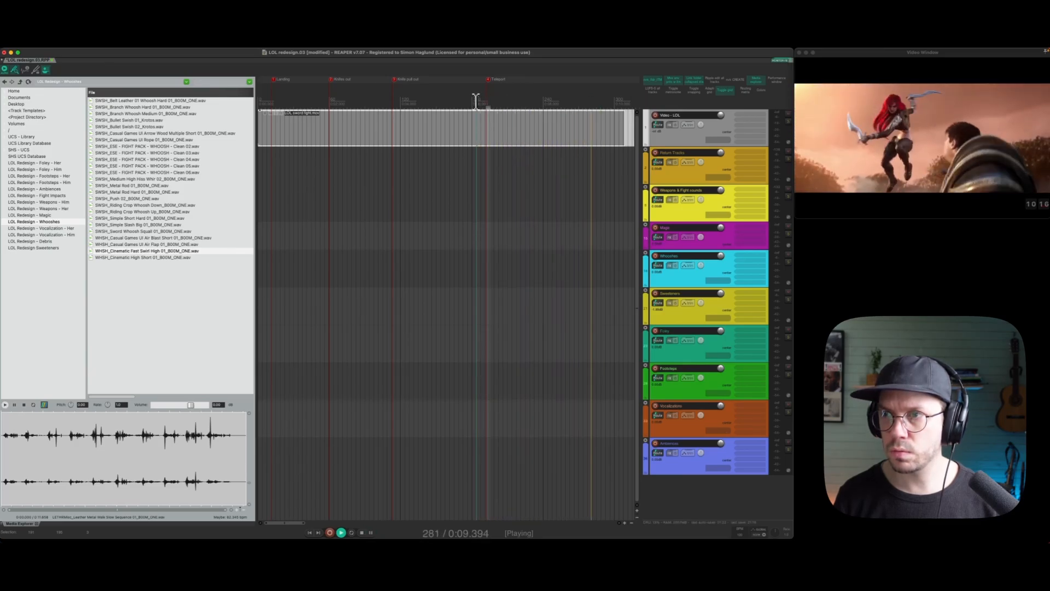
pyautogui.hotkey('ctrl', 'space')
pyautogui.click(483, 101)
pyautogui.hotkey('ctrl', 'space')
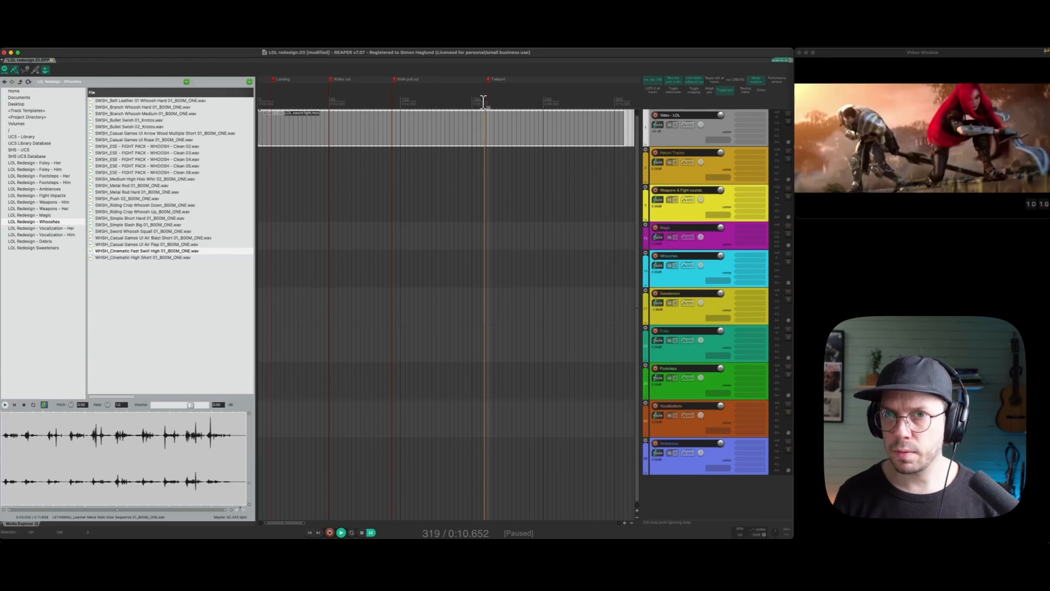
pyautogui.hotkey('ctrl', 'space')
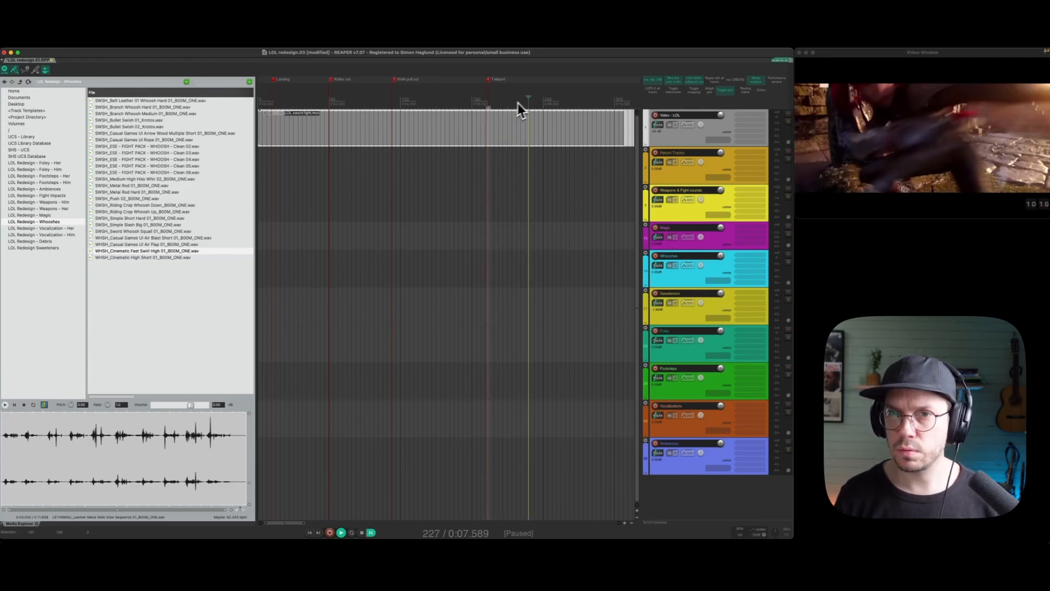
# Add a marker named Stop at about 7.8 seconds.
pyautogui.moveTo(529, 97); pyautogui.dragTo(537, 97)
pyautogui.hotkey('shift', 'm')
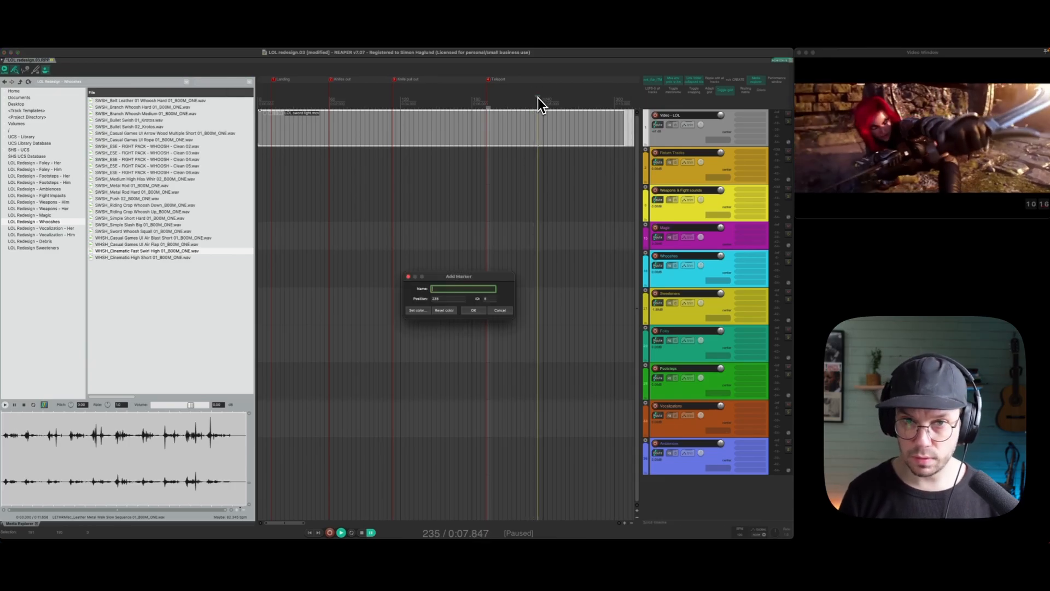
pyautogui.write('Stop')
pyautogui.press('Return')
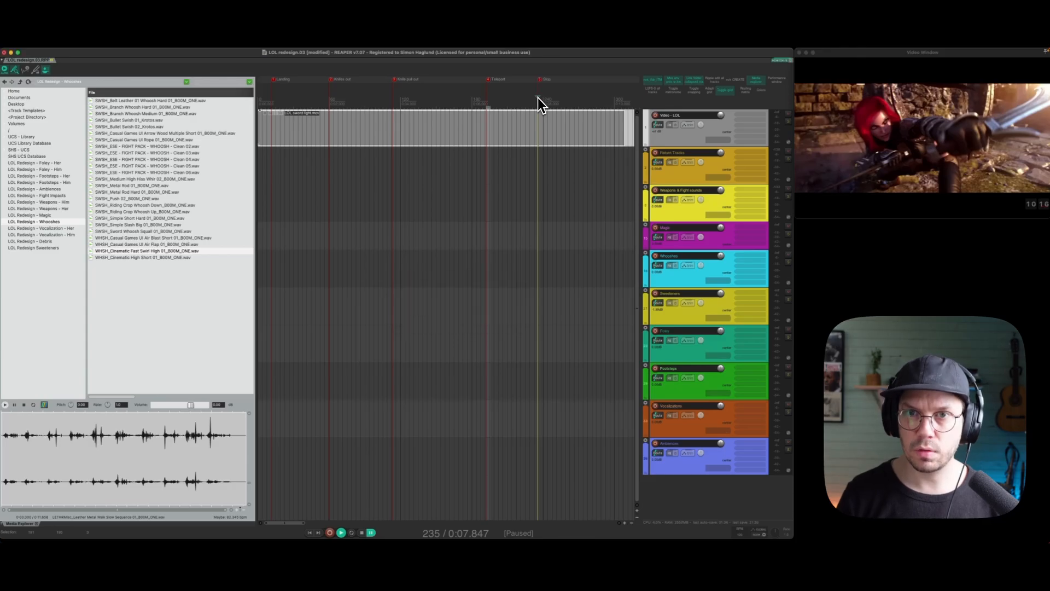
# Play a little further and add a marker named Teleport at about 8.2 seconds.
pyautogui.press('space')
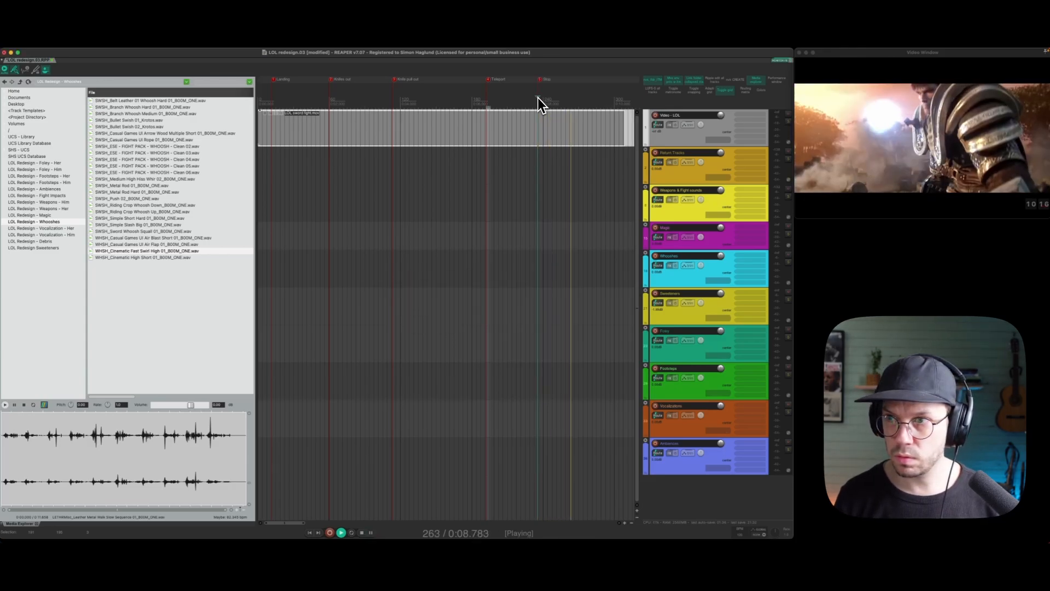
pyautogui.press('space')
pyautogui.moveTo(557, 100); pyautogui.dragTo(552, 105)
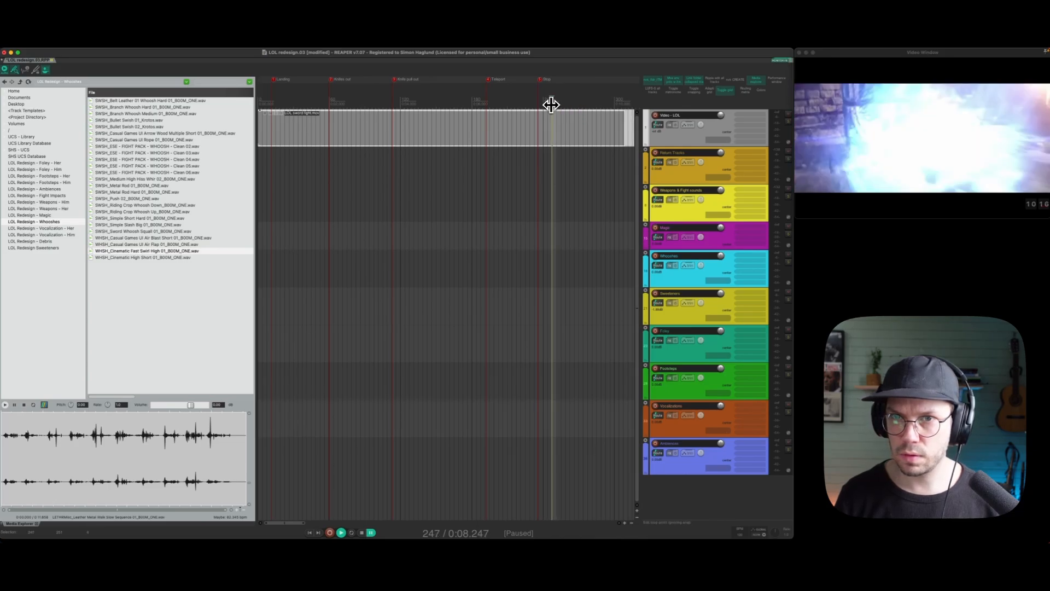
pyautogui.hotkey('shift', 'm')
pyautogui.write('Telepo')
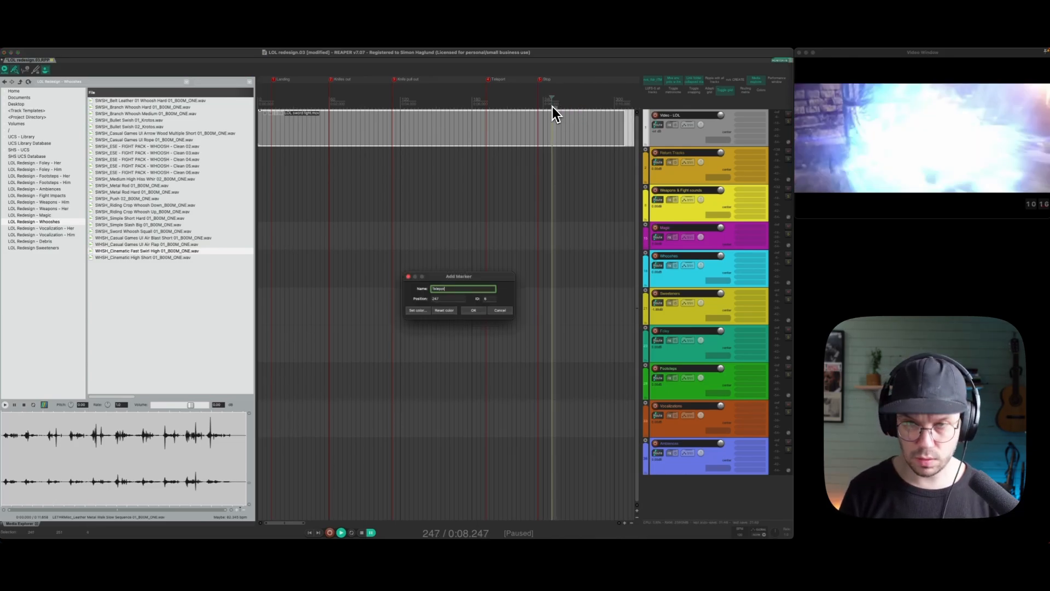
pyautogui.write('rt')
pyautogui.press('Return')
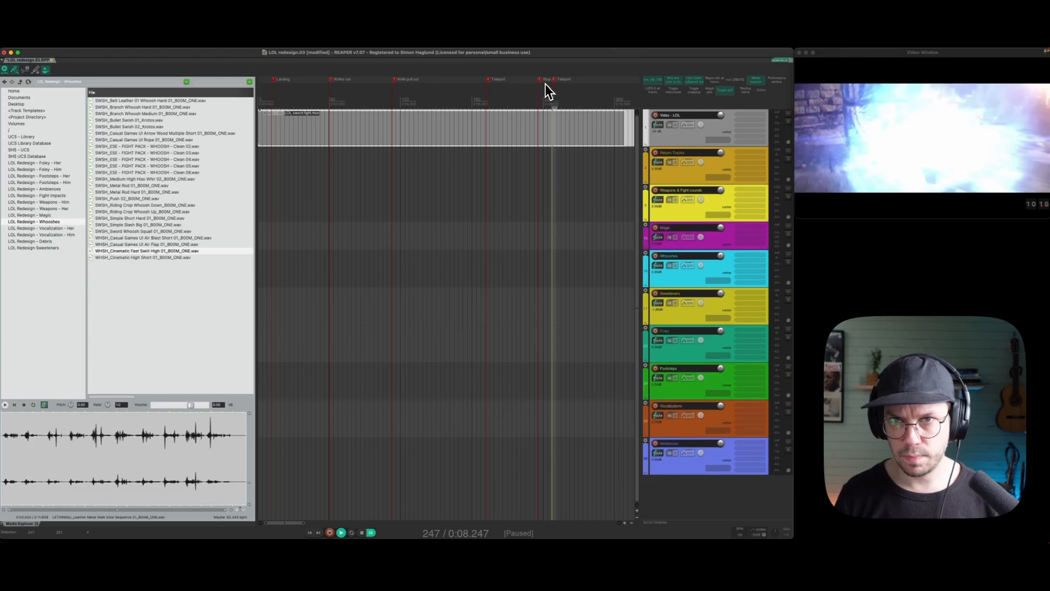
# Audition the following moment and add another Teleport marker at about 8.8 seconds.
pyautogui.press('space')
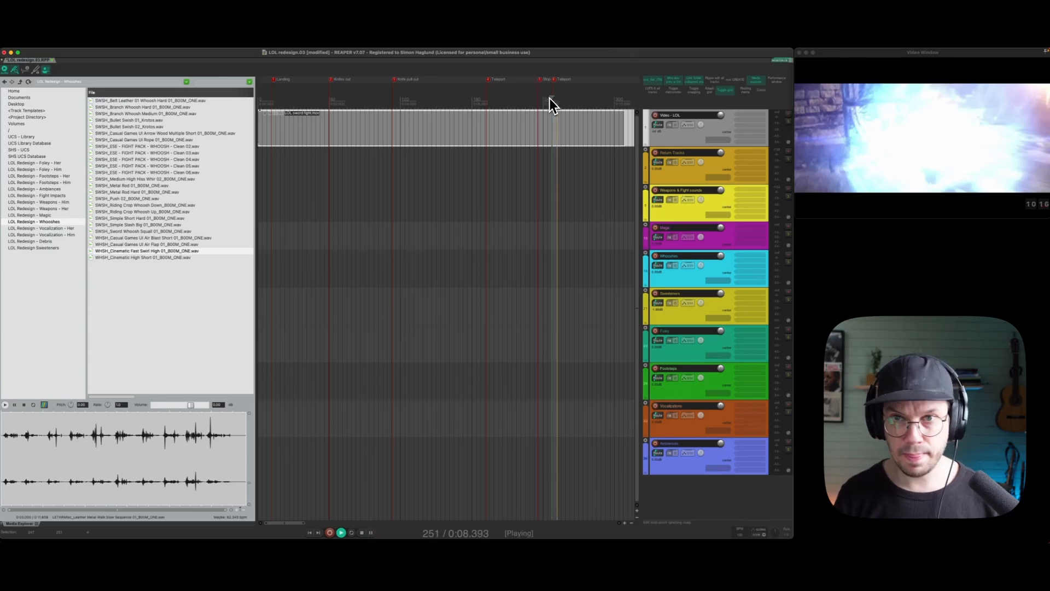
pyautogui.press('space')
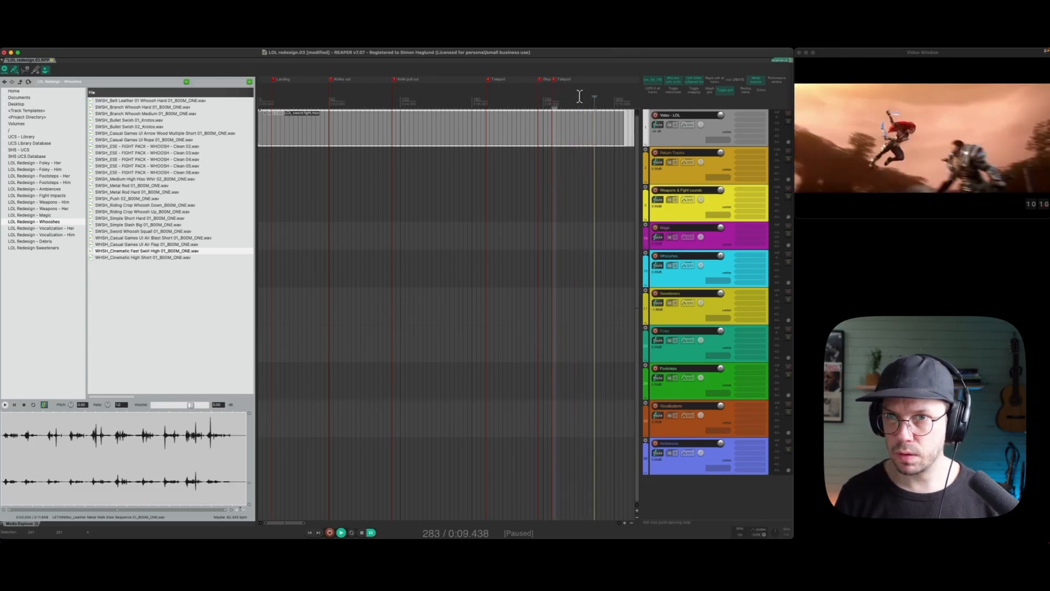
pyautogui.click(578, 98)
pyautogui.click(577, 98)
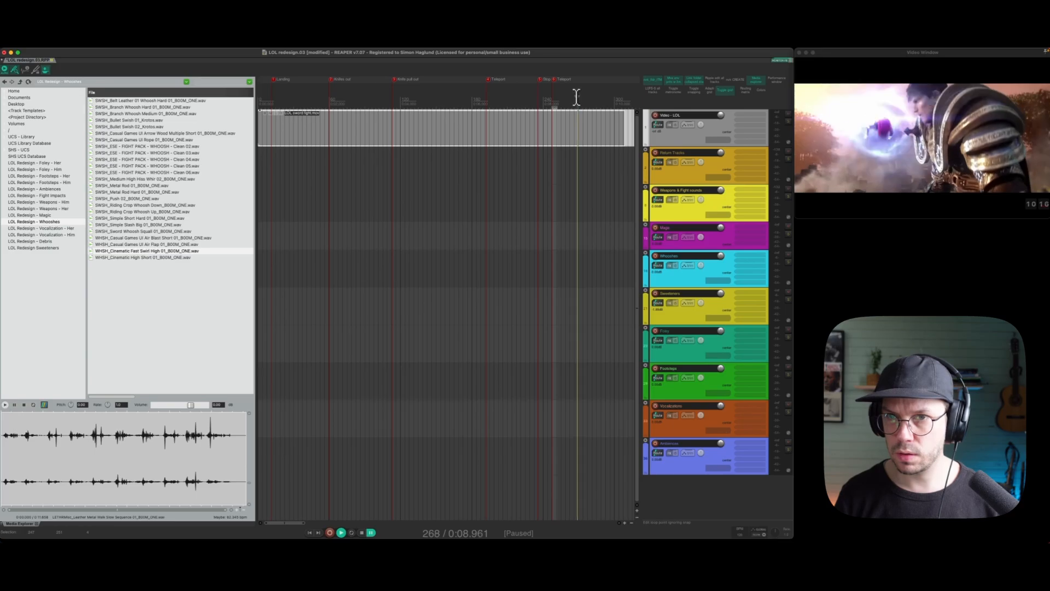
pyautogui.click(572, 98)
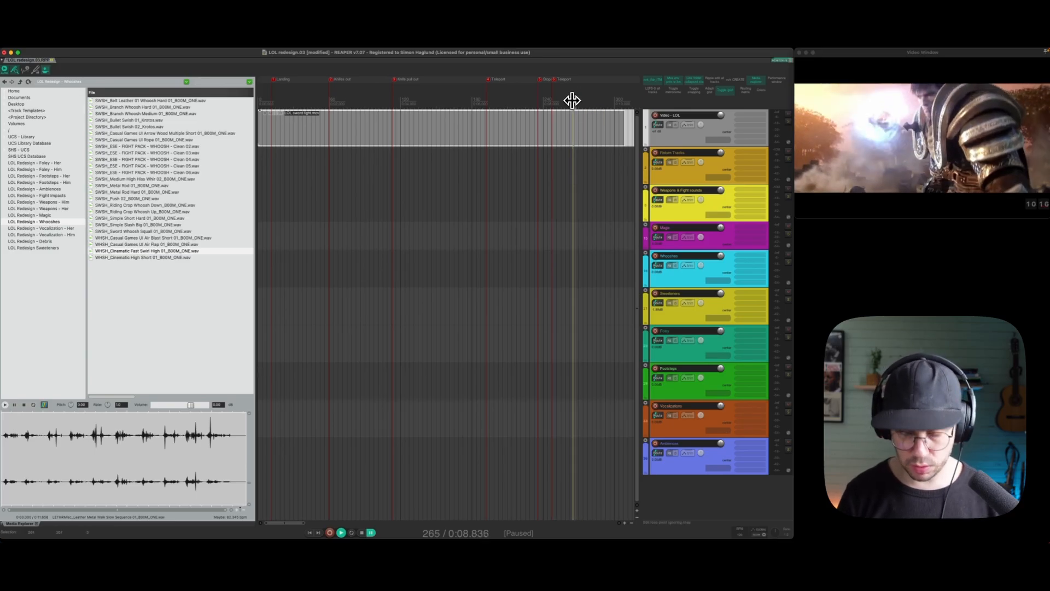
pyautogui.hotkey('shift', 'm')
pyautogui.write('Teleport 2')
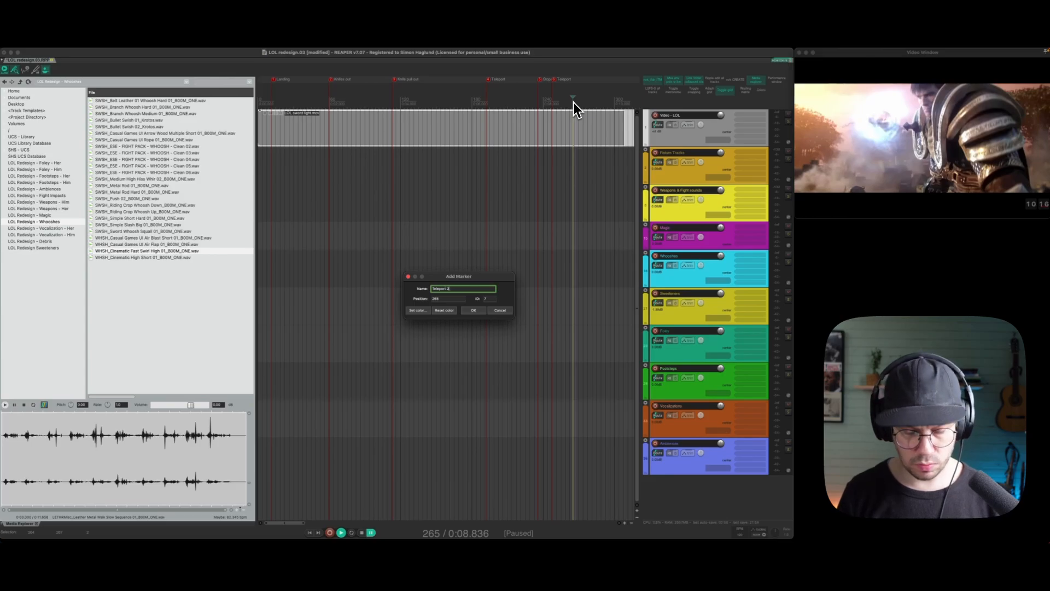
pyautogui.press('Return')
# Add a marker at about 9.6 seconds and name it Flying kit.
pyautogui.press('space')
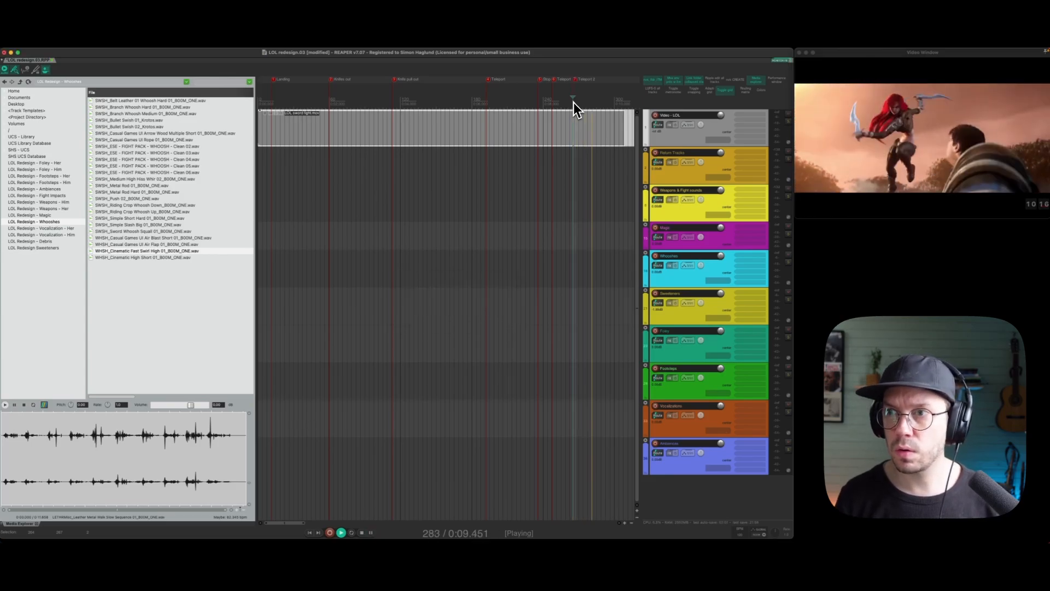
pyautogui.press('space')
pyautogui.click(608, 98)
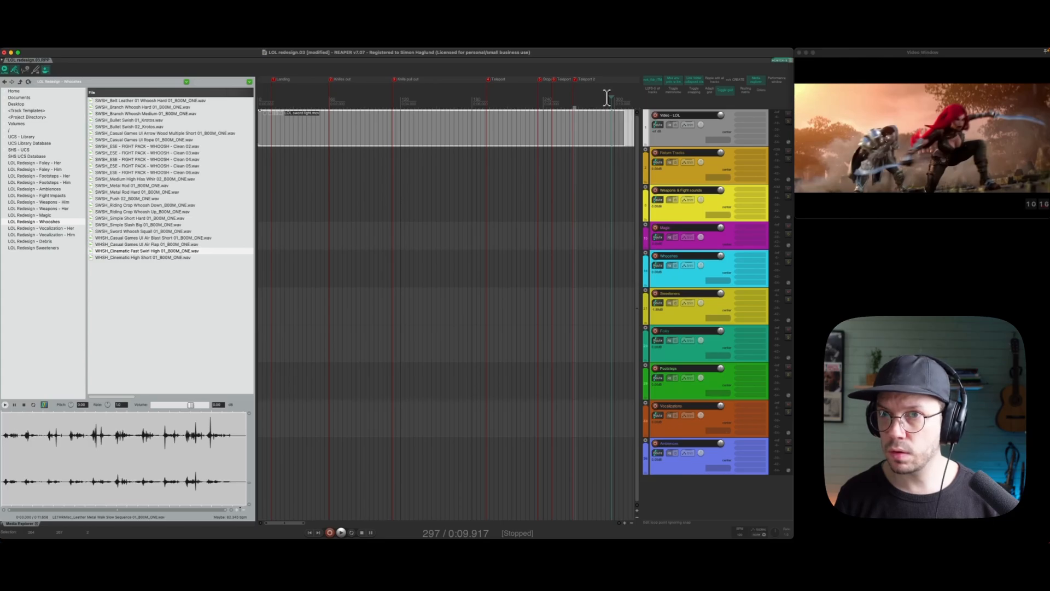
pyautogui.moveTo(607, 97); pyautogui.dragTo(601, 98)
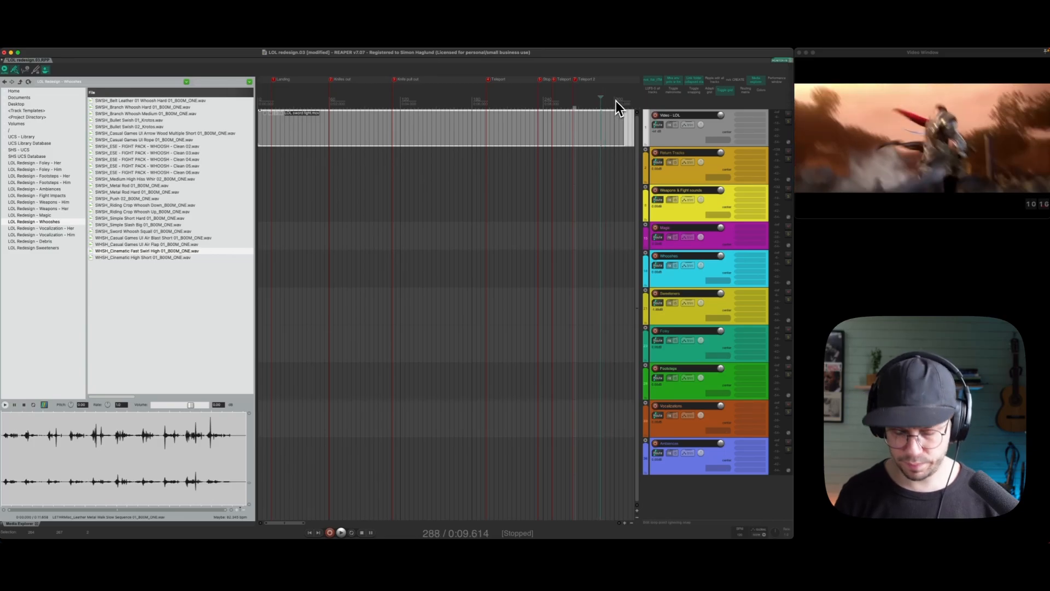
pyautogui.hotkey('shift', 'm')
pyautogui.press('Return')
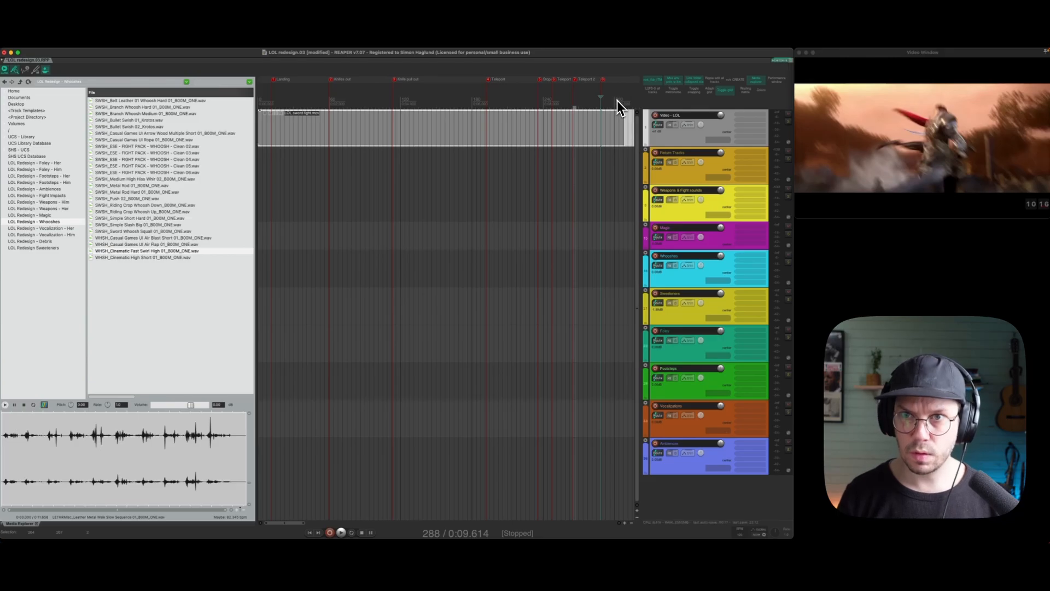
pyautogui.rightClick(603, 82)
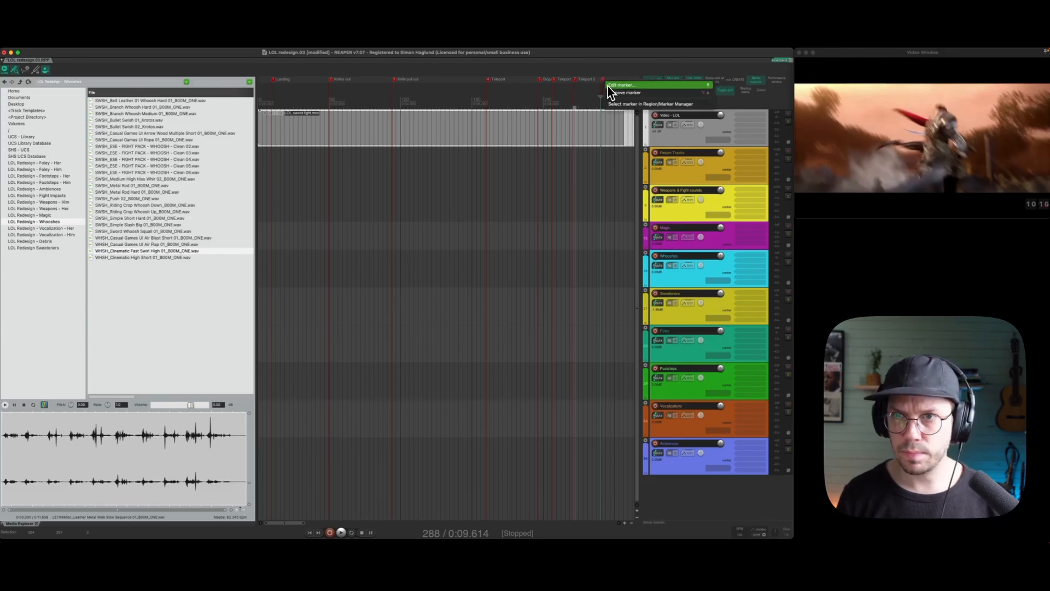
pyautogui.click(608, 86)
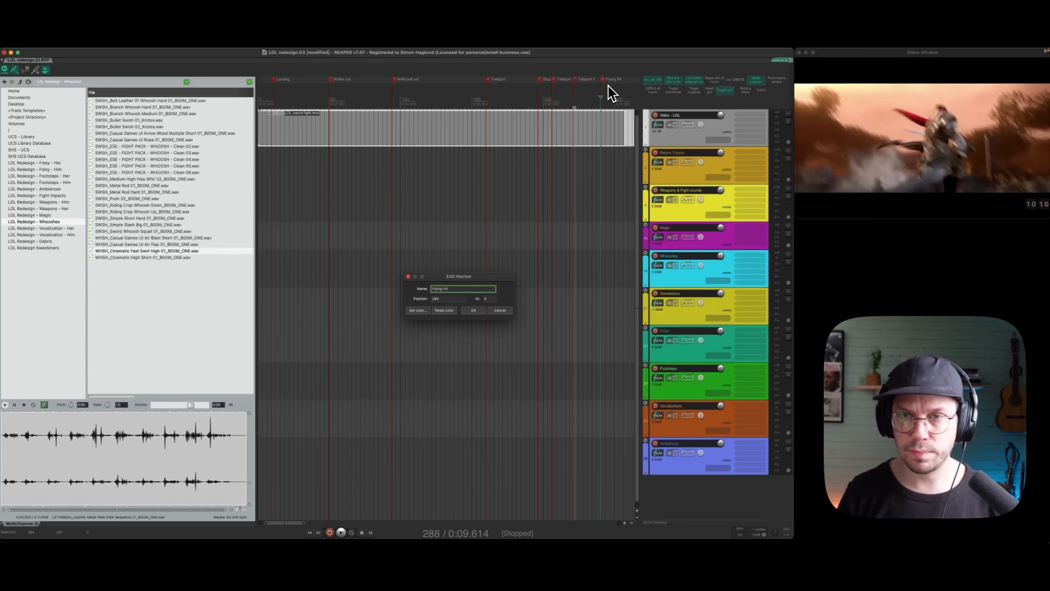
pyautogui.press('Return')
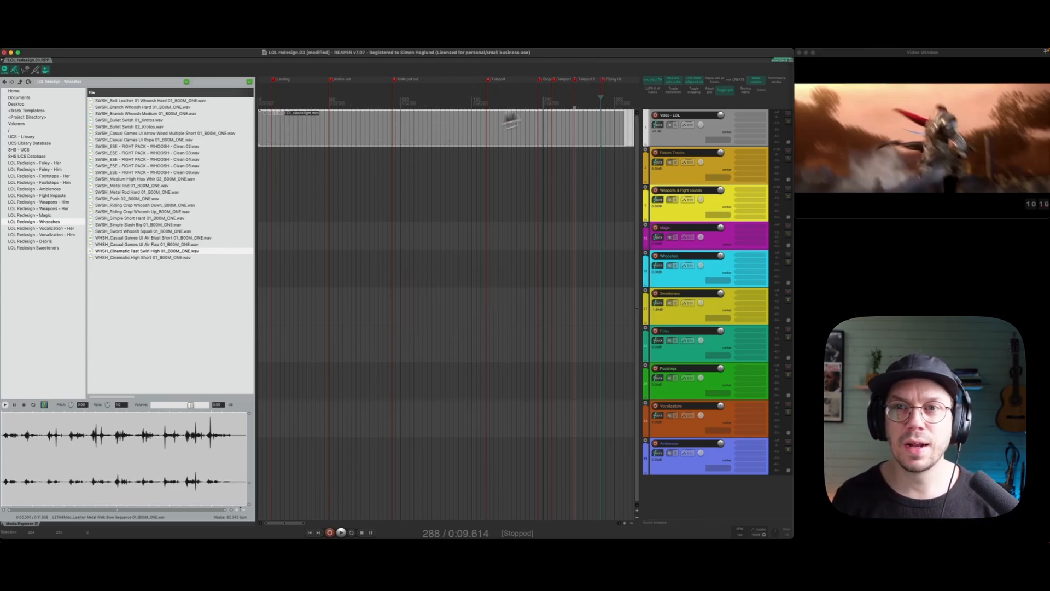
# Select the Foley track near the timeline start and play back the opening of the video.
pyautogui.click(541, 81)
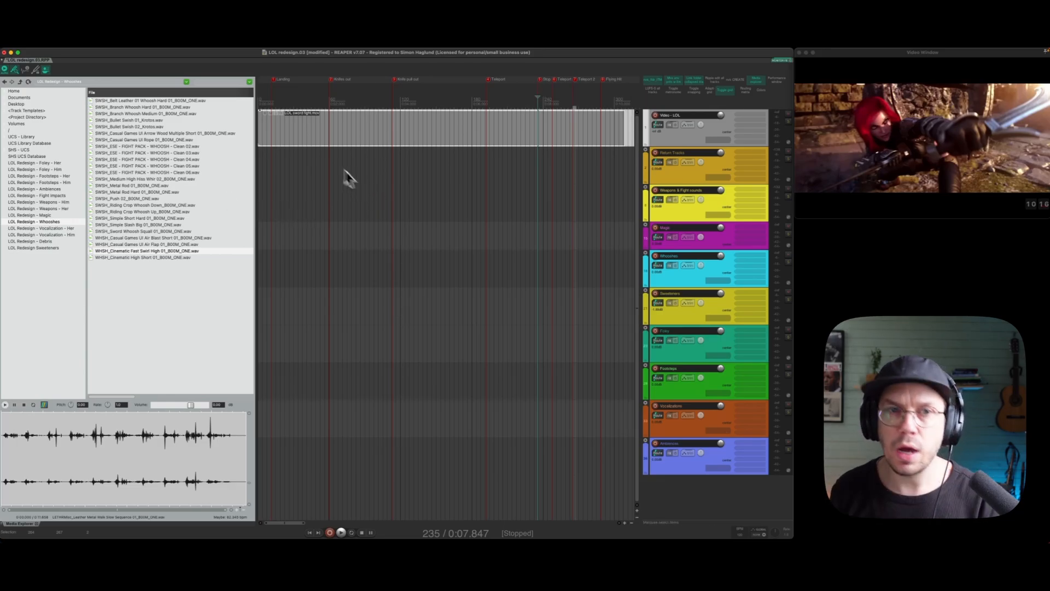
pyautogui.moveTo(263, 161); pyautogui.dragTo(601, 169)
pyautogui.moveTo(261, 198); pyautogui.dragTo(264, 201)
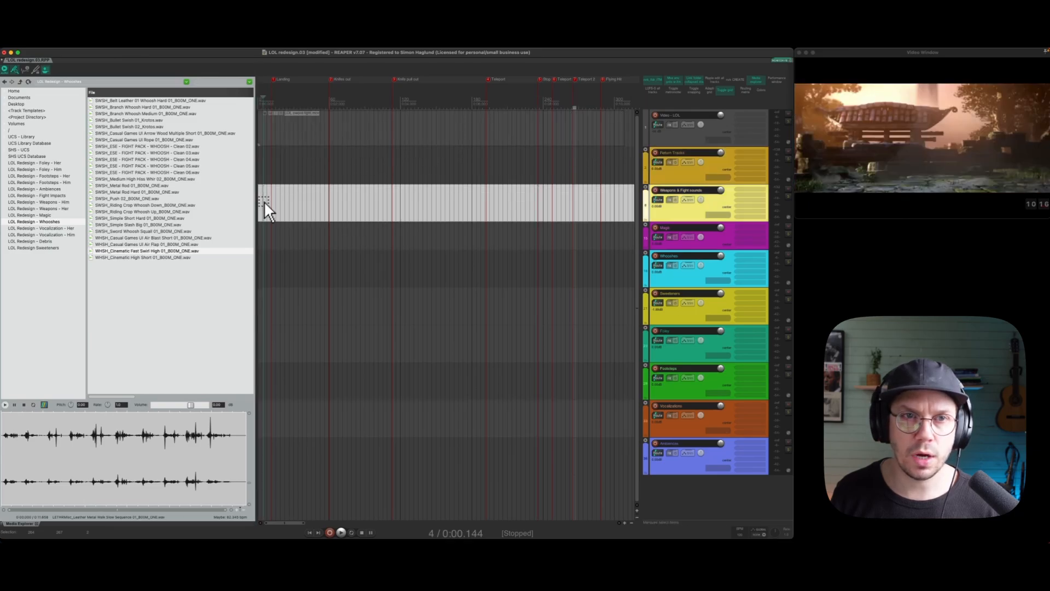
pyautogui.click(270, 343)
pyautogui.click(270, 341)
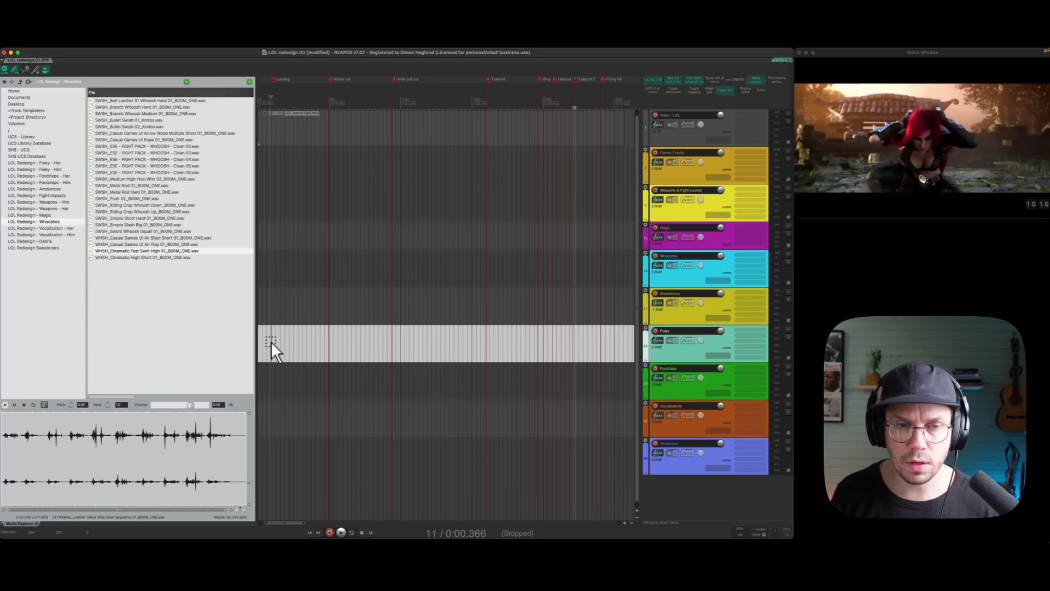
pyautogui.press('space')
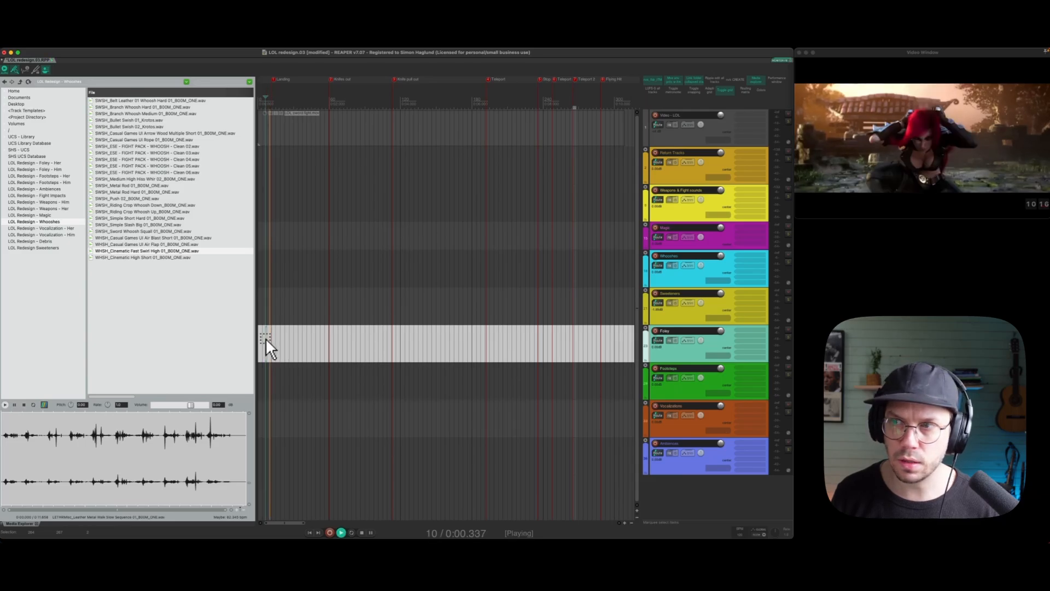
pyautogui.press('space')
# Stop playback and move the Landing marker later along the timeline.
pyautogui.press('space')
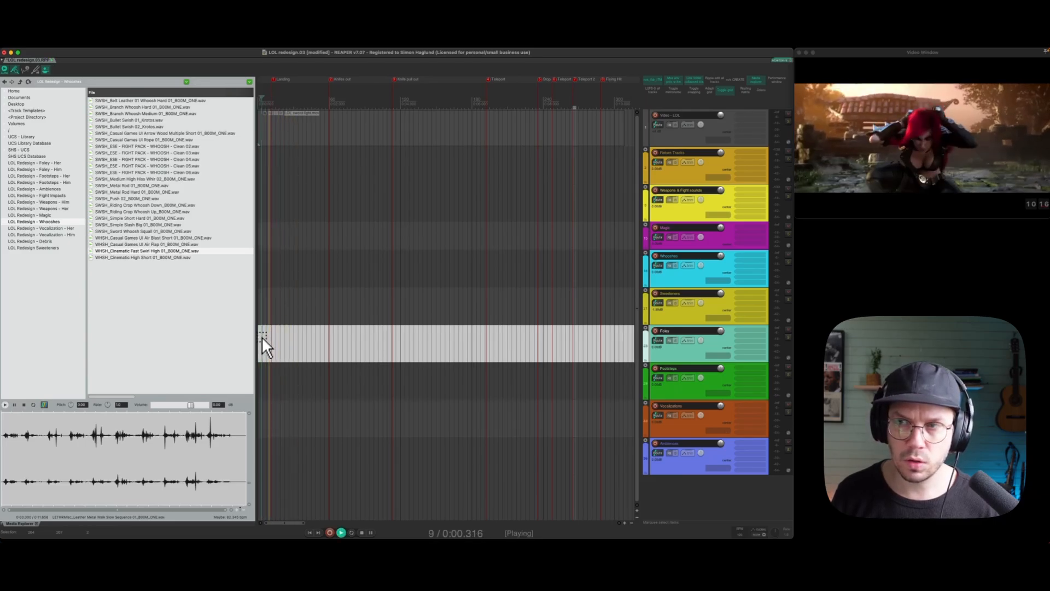
pyautogui.press('space')
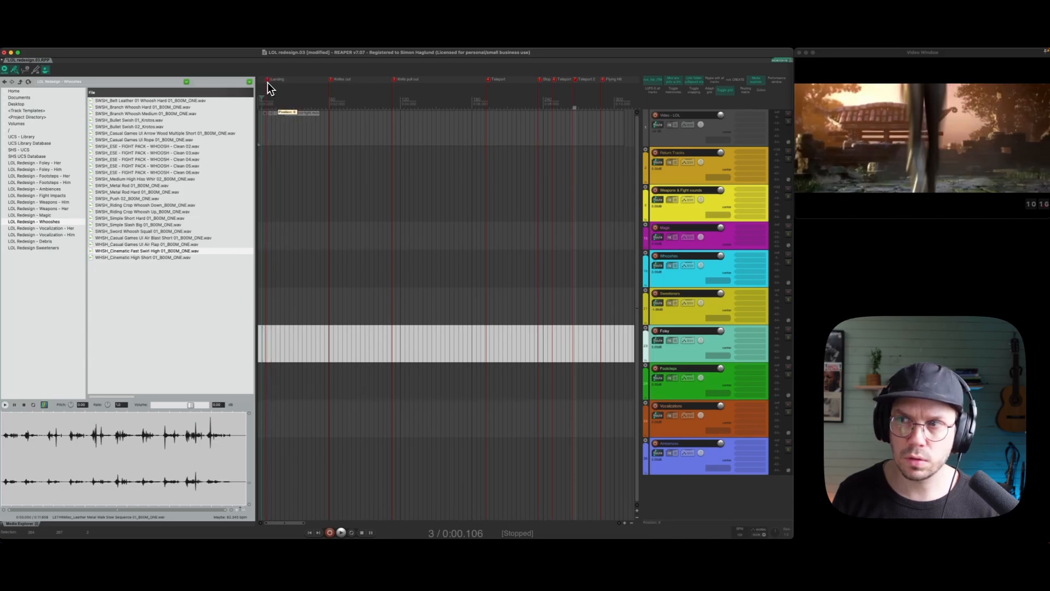
pyautogui.moveTo(268, 83)
pyautogui.mouseDown()
pyautogui.moveTo(261, 112)
pyautogui.moveTo(346, 147)
pyautogui.mouseUp()
pyautogui.moveTo(343, 79); pyautogui.dragTo(343, 81)
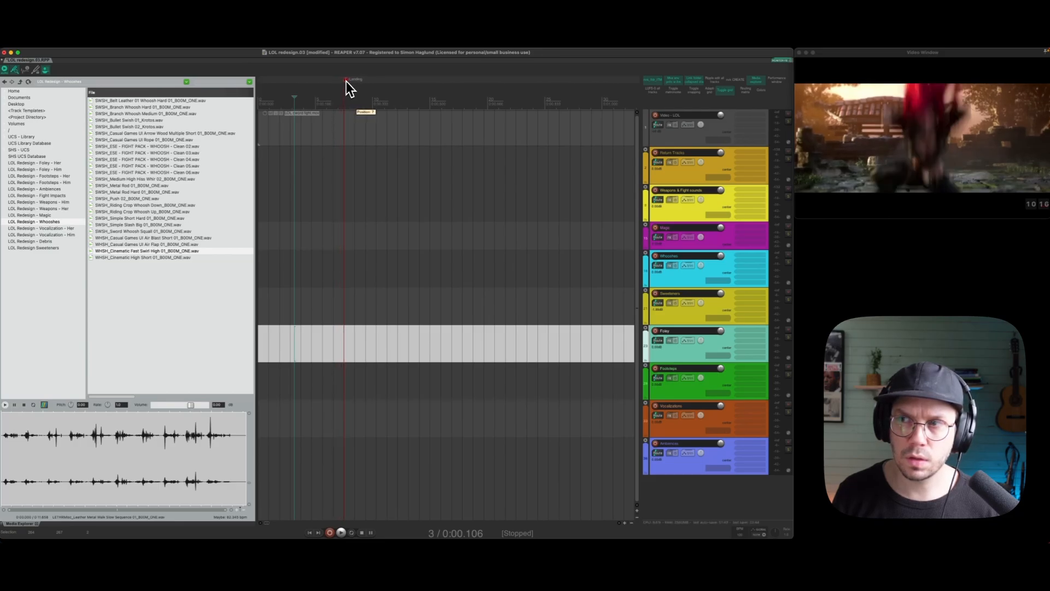
pyautogui.moveTo(352, 83); pyautogui.dragTo(354, 83)
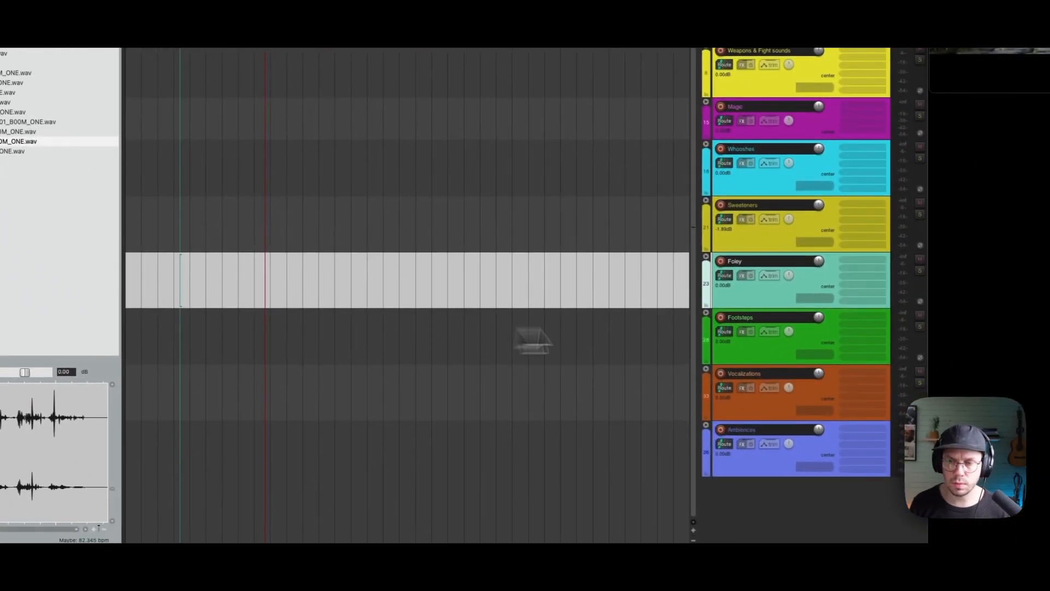
# Expand the Foley folder and reorder its subfolders so Foley - Her sits above Foley - Him.
pyautogui.click(775, 302)
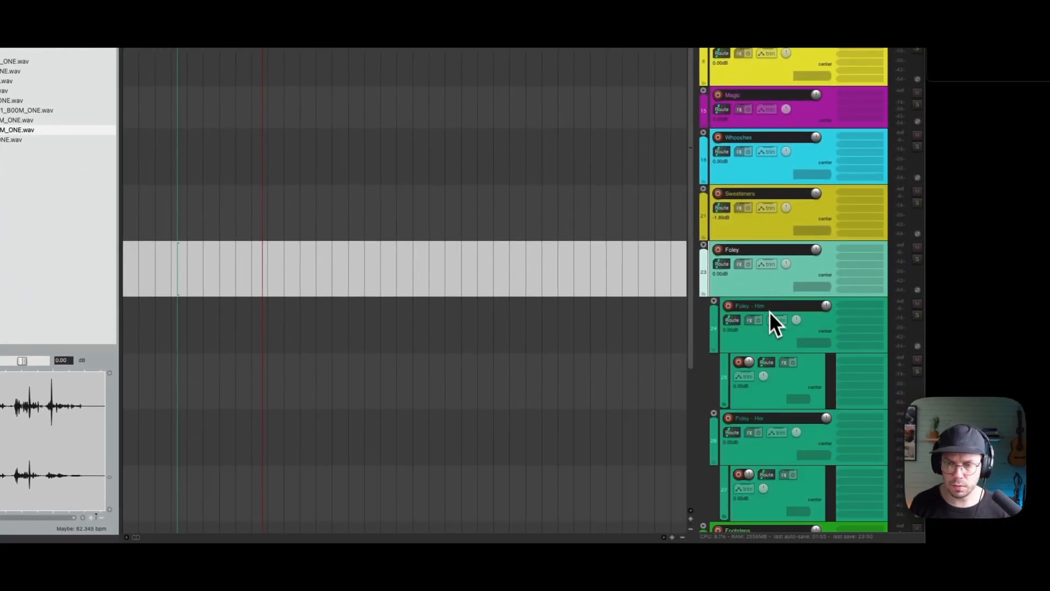
pyautogui.doubleClick(771, 445)
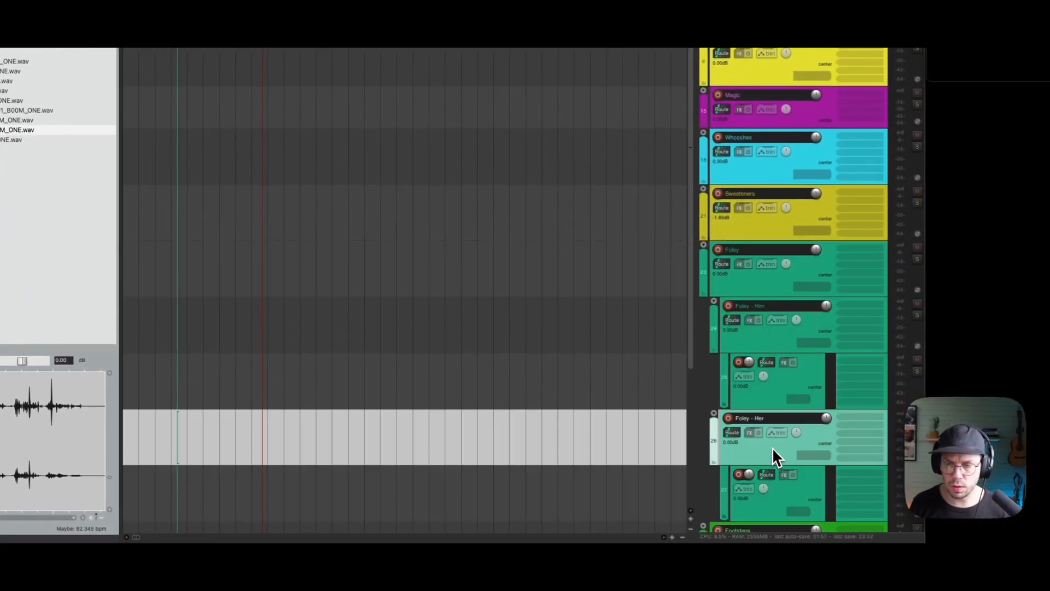
pyautogui.click(767, 341)
pyautogui.doubleClick(767, 339)
pyautogui.moveTo(776, 387); pyautogui.dragTo(777, 300)
pyautogui.doubleClick(764, 333)
pyautogui.scroll(-4, 763, 333)
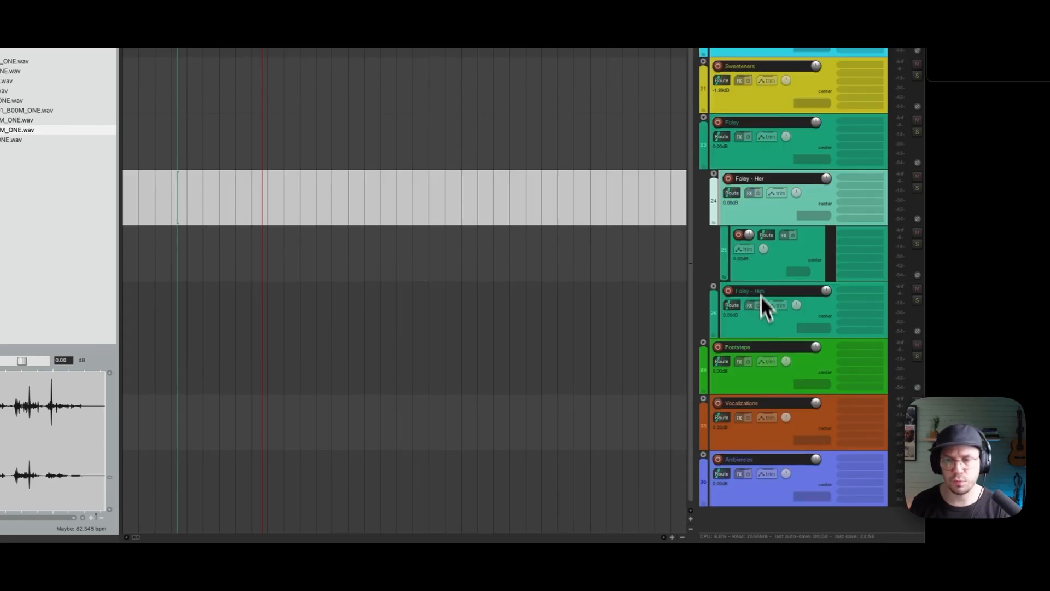
pyautogui.press('super+t')
pyautogui.press('super+t')
pyautogui.press('super+t')
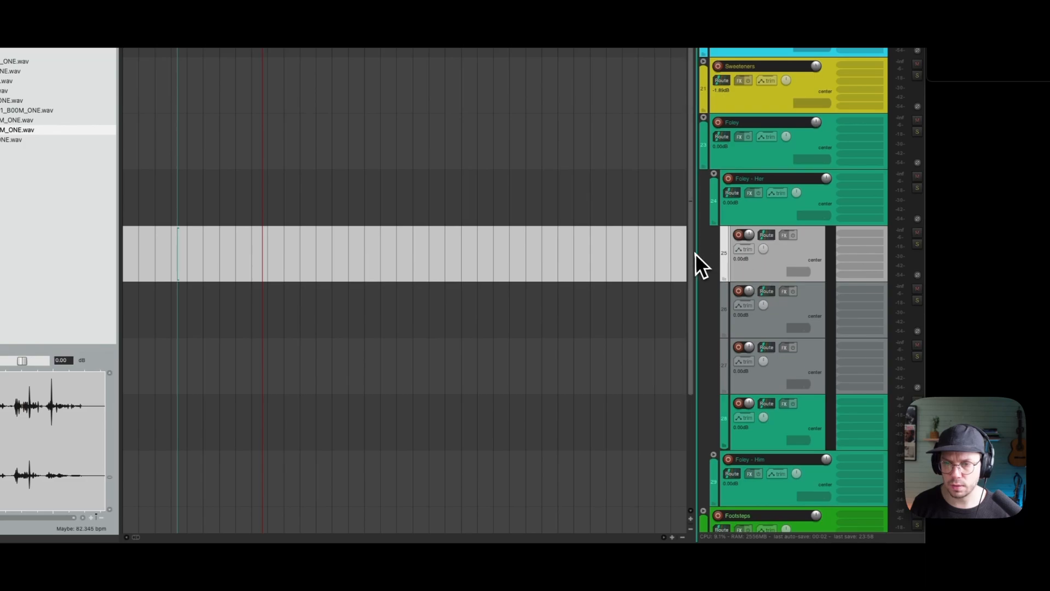
pyautogui.press('super+z')
pyautogui.press('super+z')
pyautogui.press('super+z')
pyautogui.press('super+z')
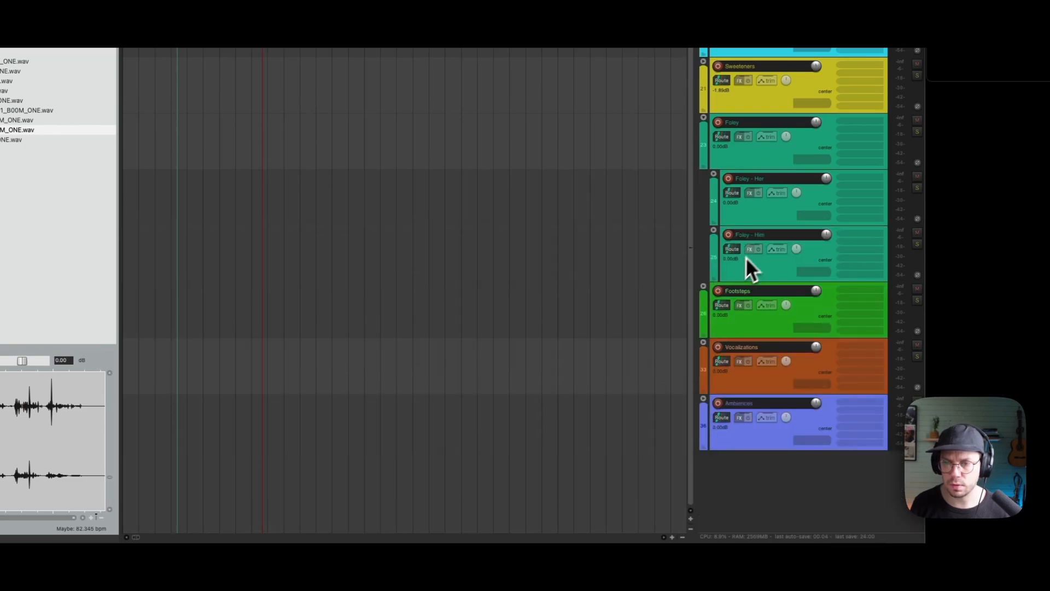
# Expand the Foley - Her folder and insert three new tracks inside it.
pyautogui.click(769, 223)
pyautogui.doubleClick(769, 222)
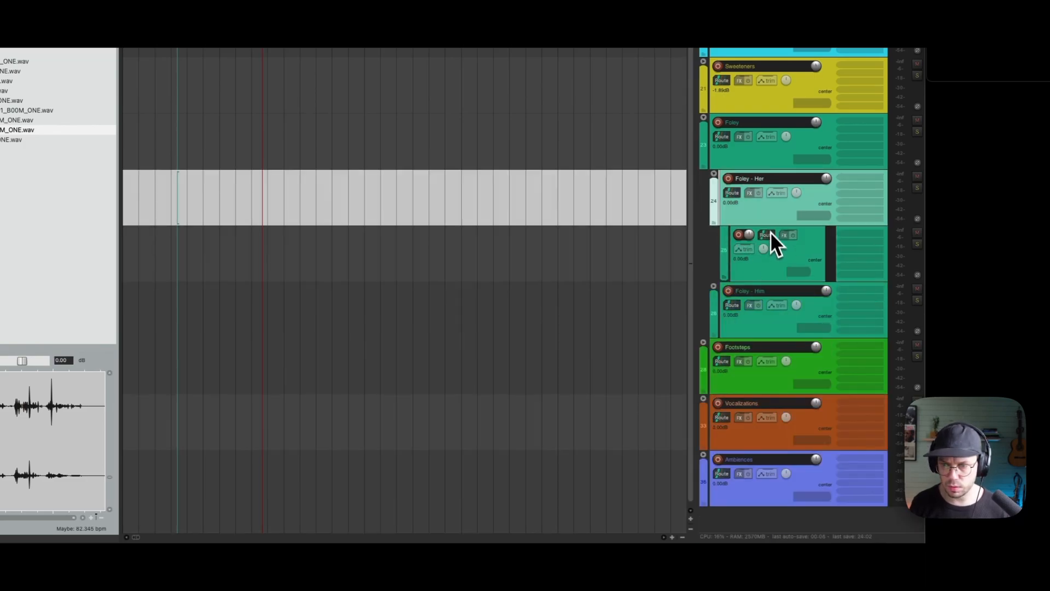
pyautogui.click(779, 262)
pyautogui.press('super+t')
pyautogui.press('super+t')
pyautogui.press('super+t')
pyautogui.press('super+t')
pyautogui.press('super+t')
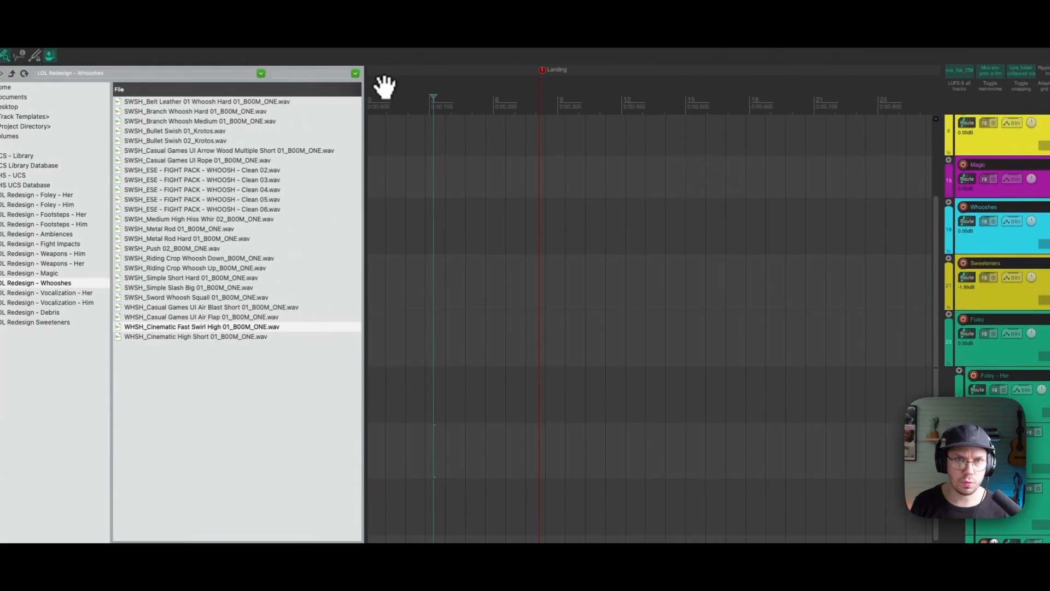
# Open the Foley - Her sound folder and audition its cloth movement and body fall files.
pyautogui.scroll(-5, 471, 351)
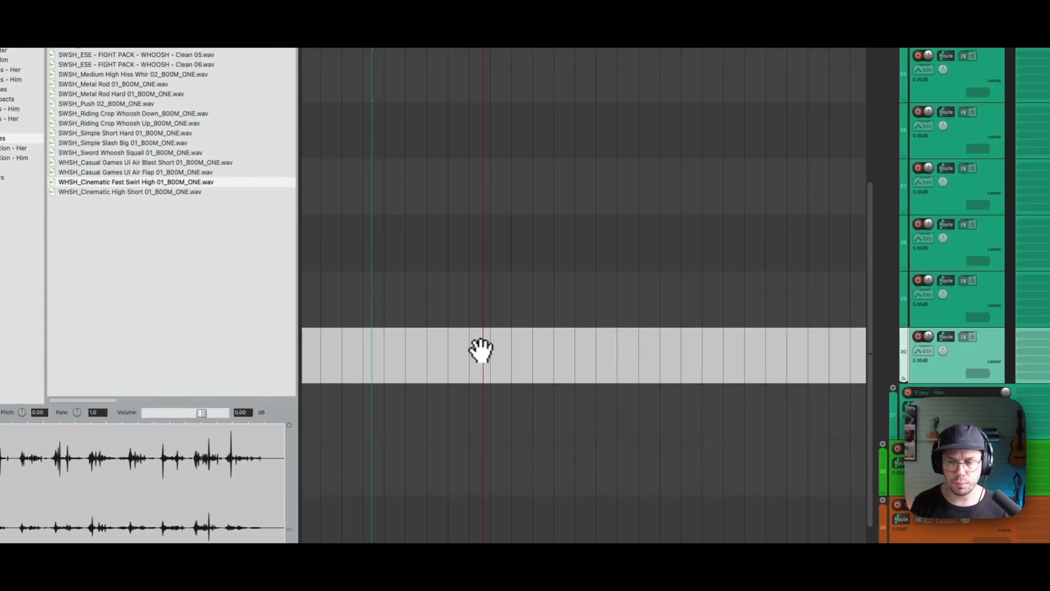
pyautogui.scroll(3, 377, 363)
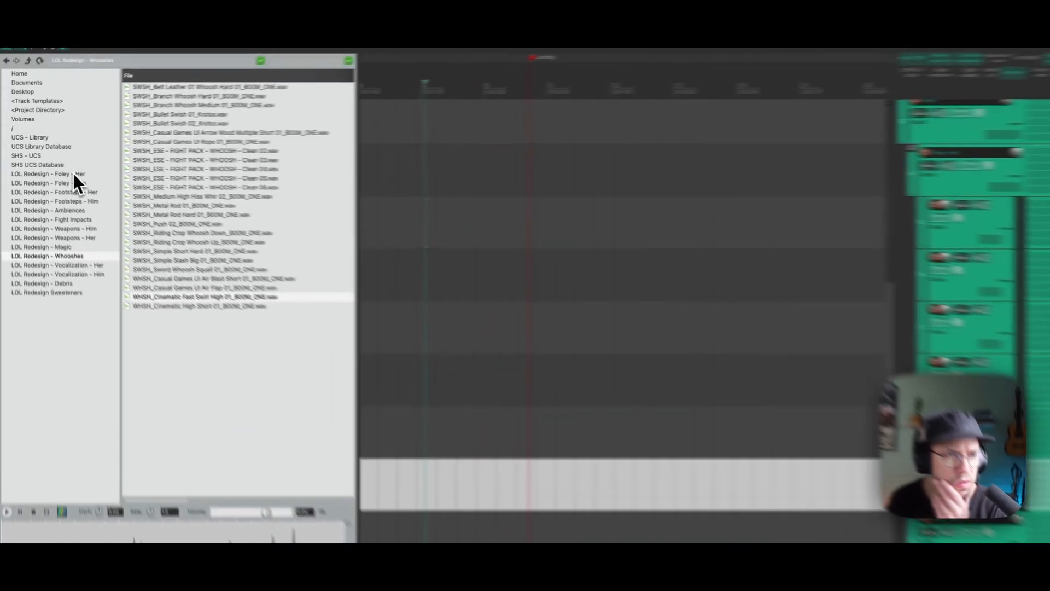
pyautogui.click(49, 163)
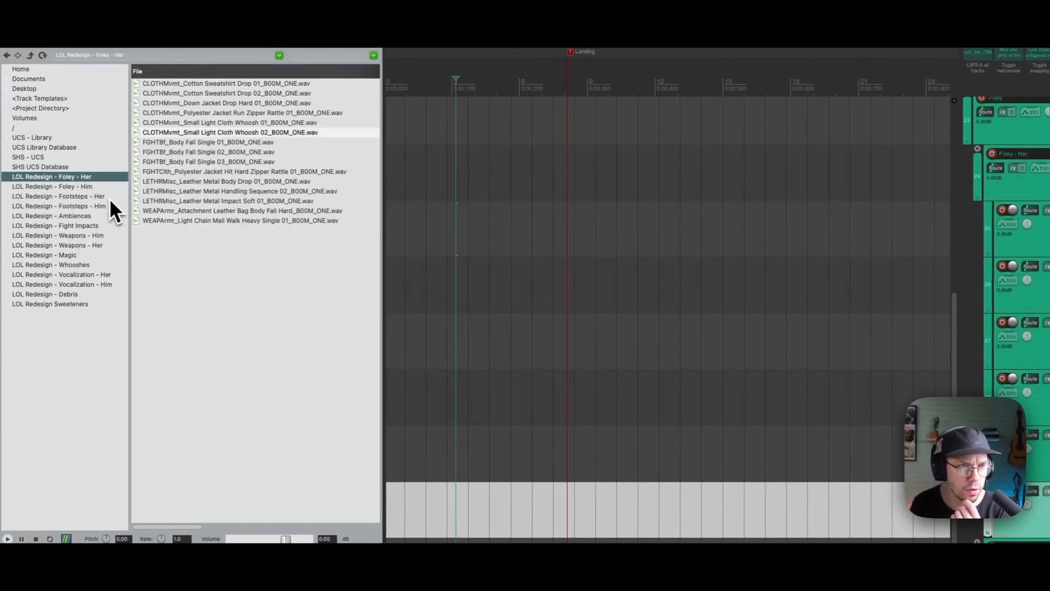
pyautogui.click(268, 85)
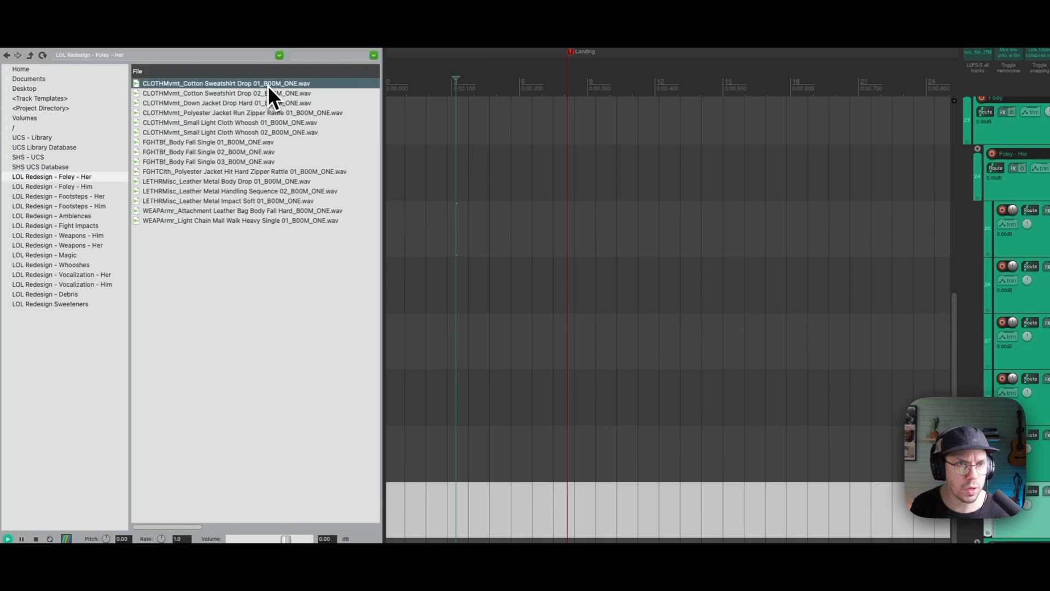
pyautogui.press('Down')
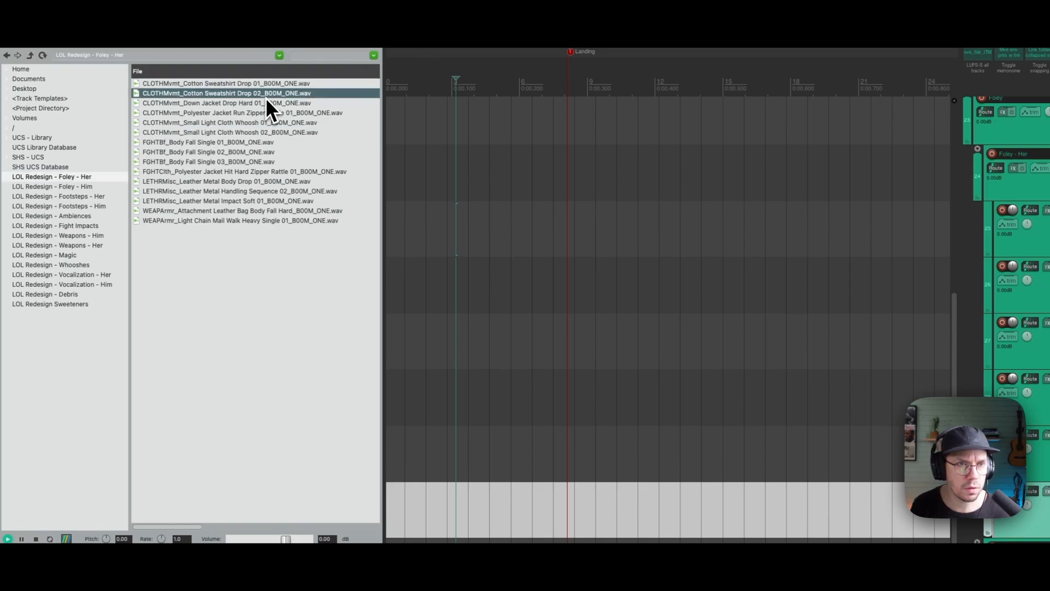
pyautogui.click(265, 102)
pyautogui.click(263, 112)
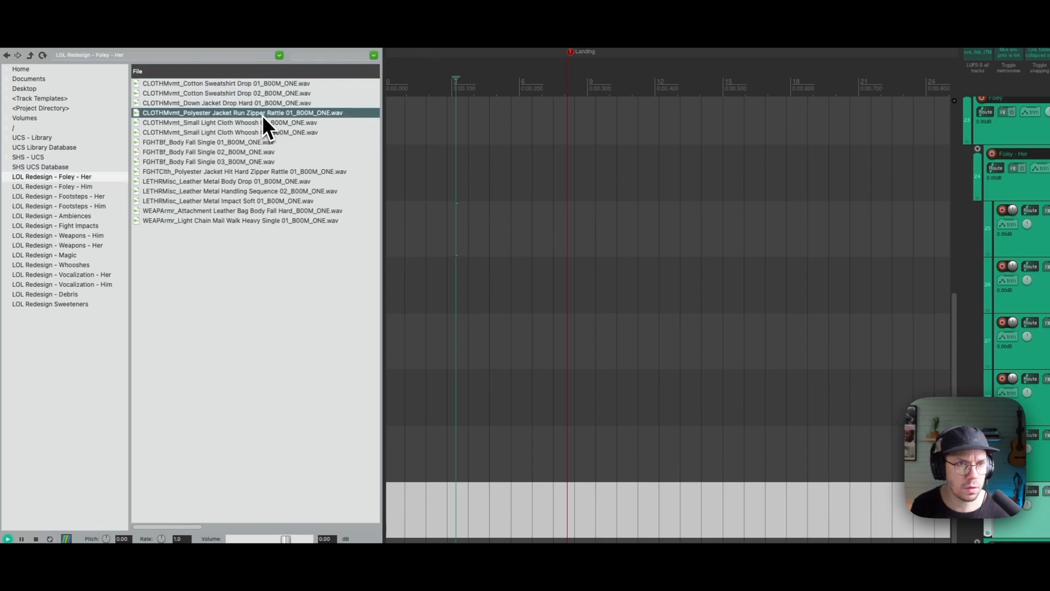
pyautogui.click(256, 124)
pyautogui.click(233, 133)
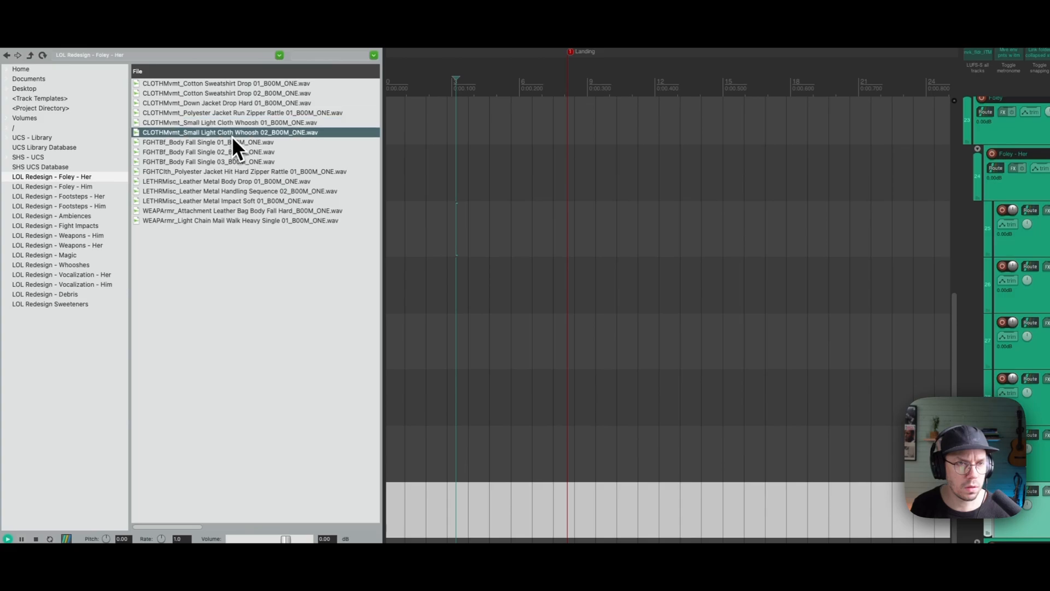
pyautogui.click(223, 143)
pyautogui.click(219, 151)
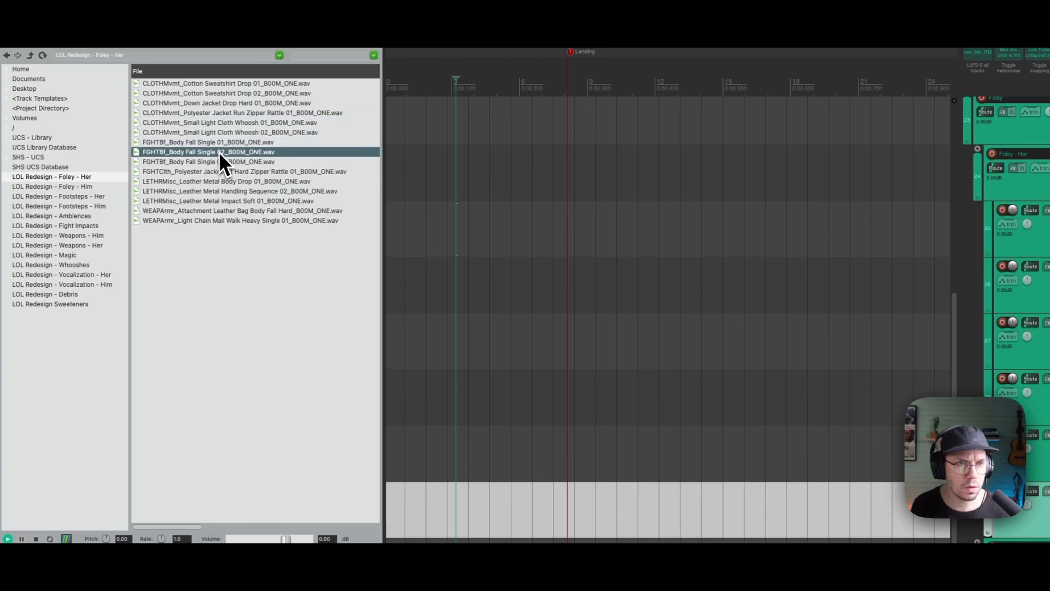
pyautogui.click(213, 144)
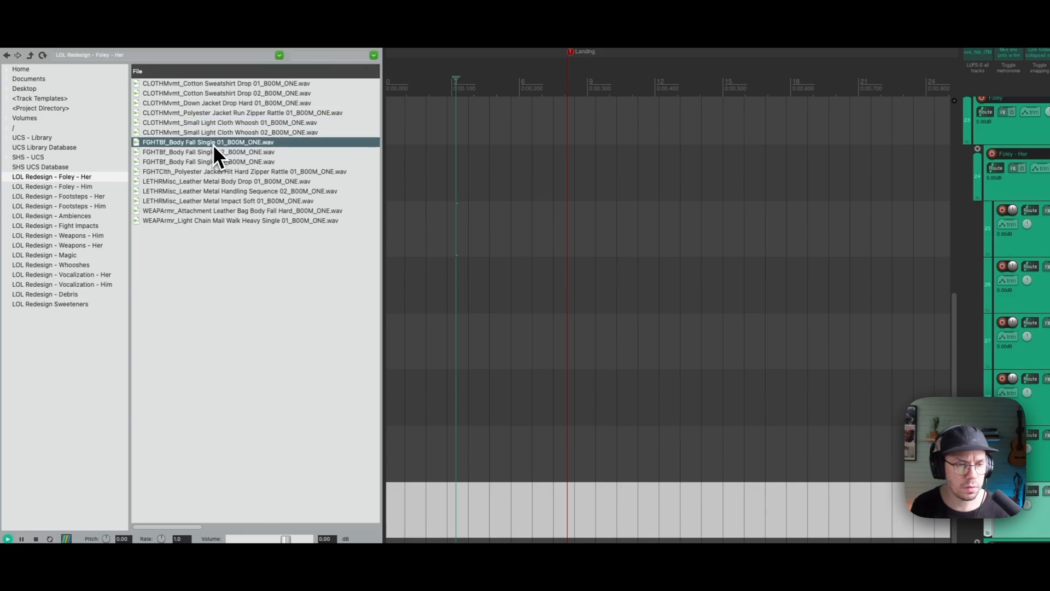
# Place FGHTBf_Body Fall Single 01 across the new Foley - Her tracks near the Landing marker and set a time selection around it.
pyautogui.moveTo(212, 145); pyautogui.dragTo(466, 259)
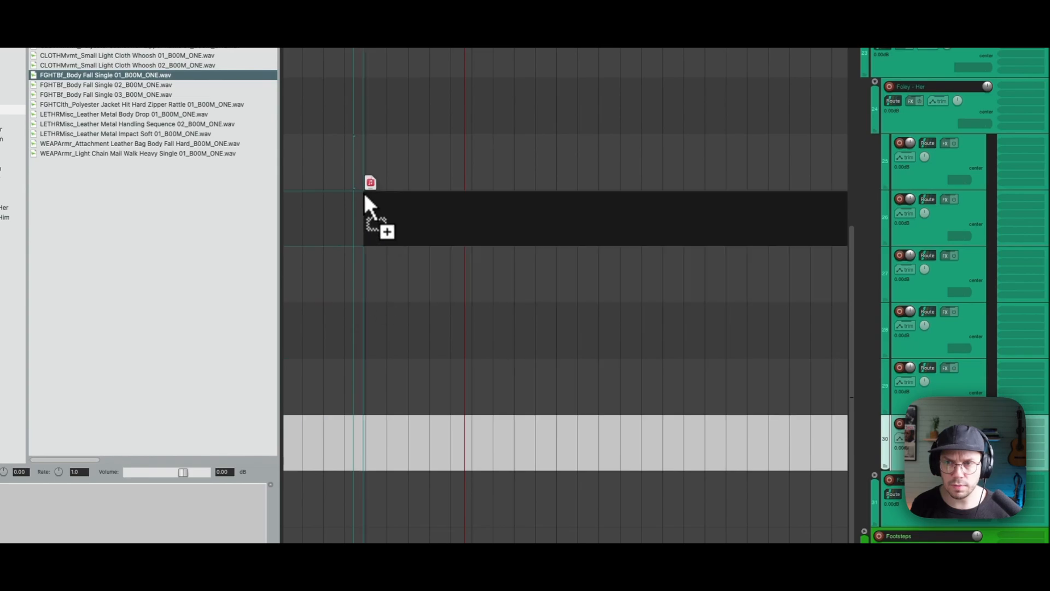
pyautogui.moveTo(365, 196); pyautogui.dragTo(507, 171)
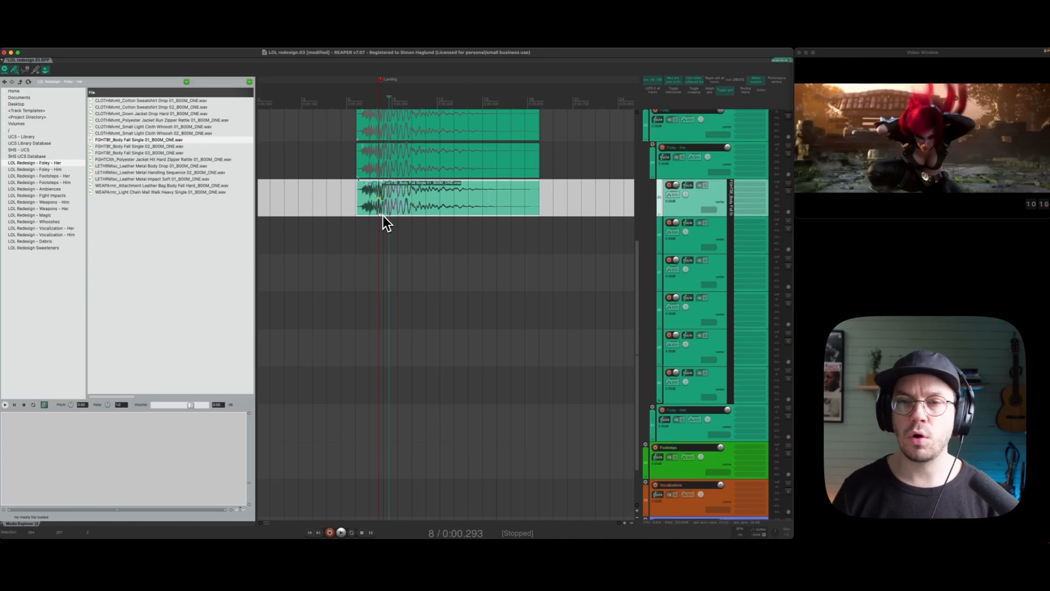
pyautogui.scroll(1, 391, 86)
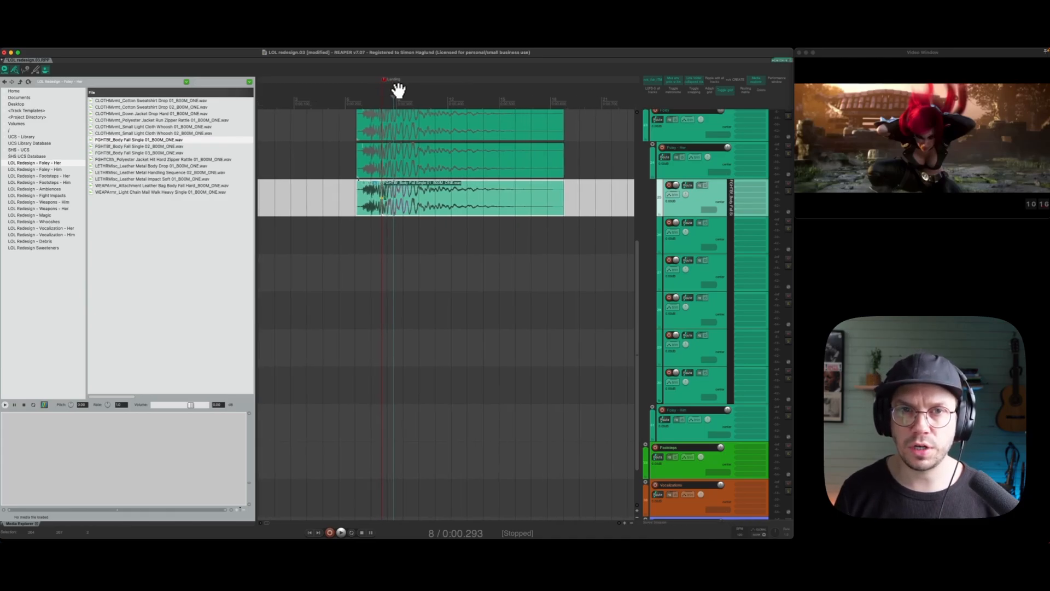
pyautogui.moveTo(400, 93); pyautogui.dragTo(580, 90)
pyautogui.click(356, 95)
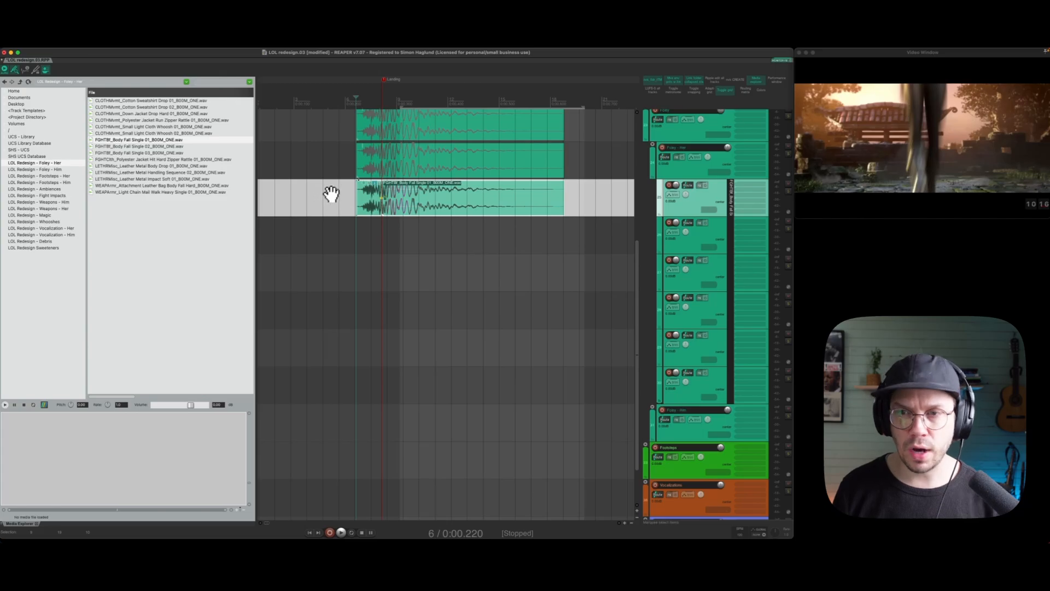
# Play back the body fall layers against the video from just before the Landing marker.
pyautogui.scroll(-1, 403, 350)
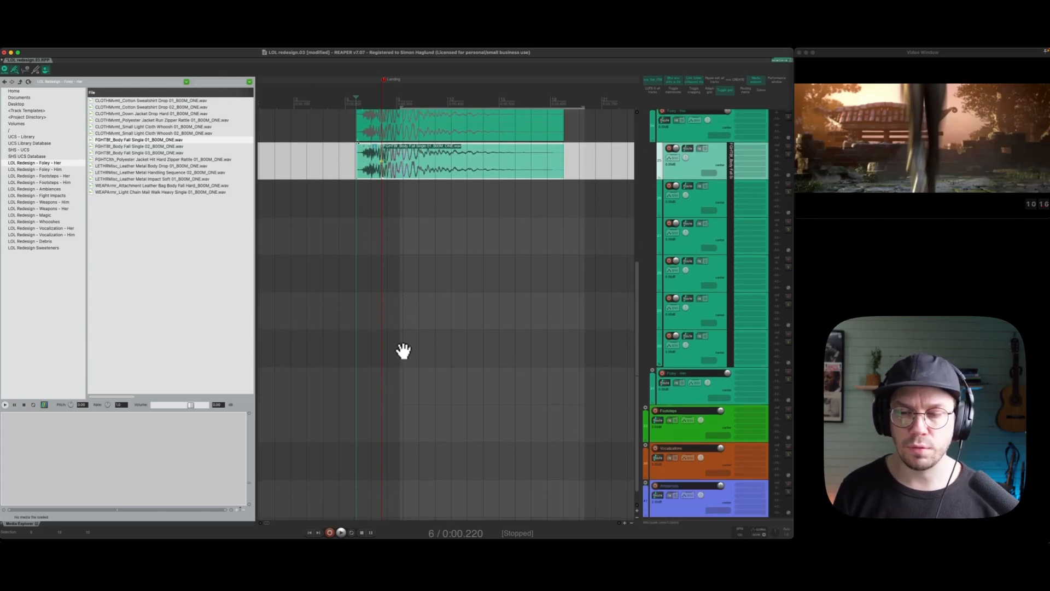
pyautogui.scroll(2, 341, 179)
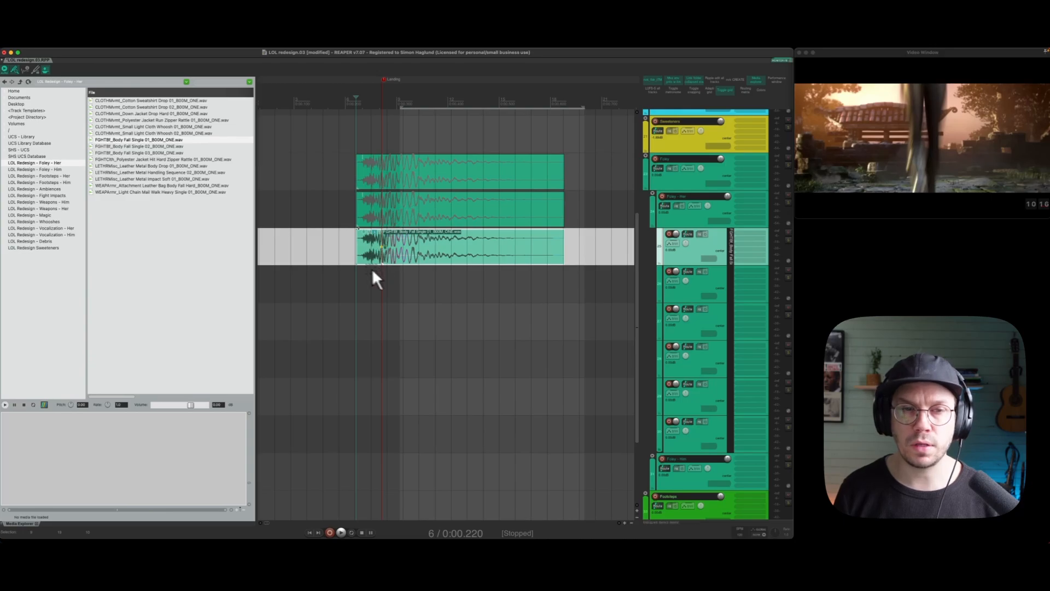
pyautogui.click(296, 244)
pyautogui.press('space')
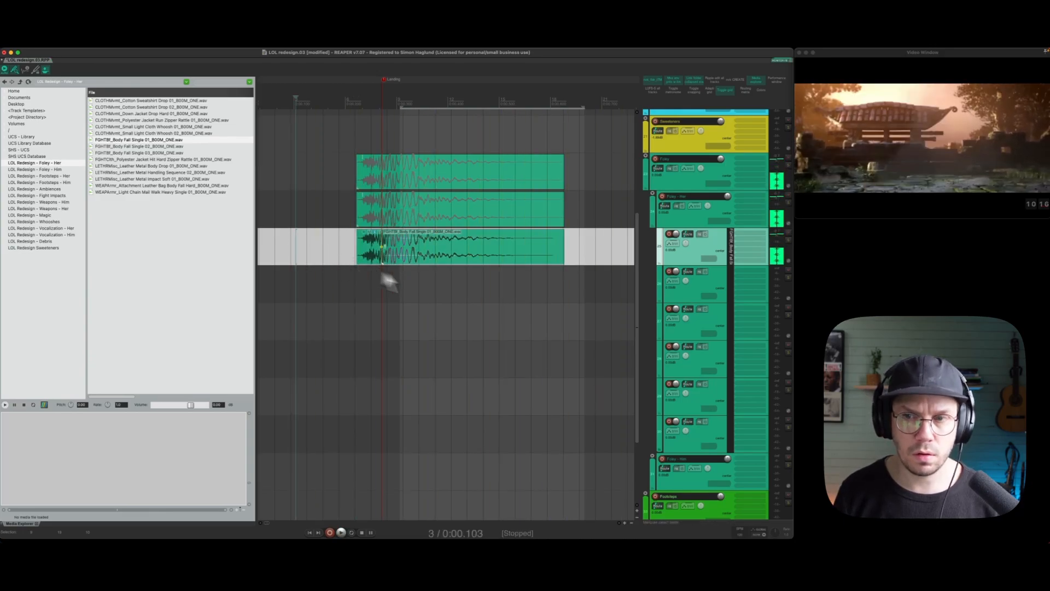
pyautogui.press('space')
# Collapse the Foley - Her folder and insert three new tracks inside the Sweeteners folder.
pyautogui.doubleClick(700, 221)
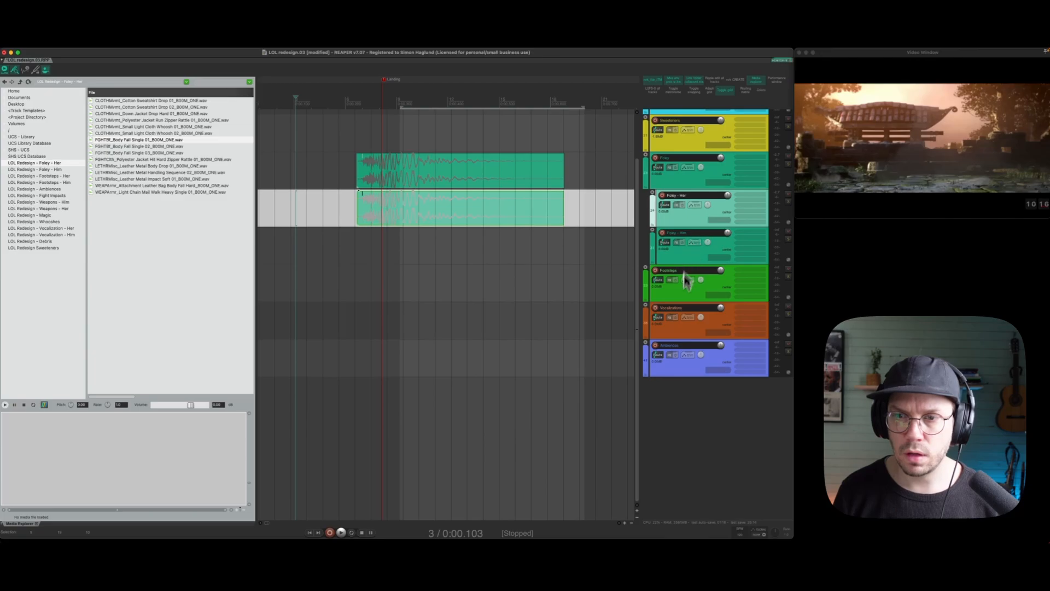
pyautogui.scroll(5, 678, 323)
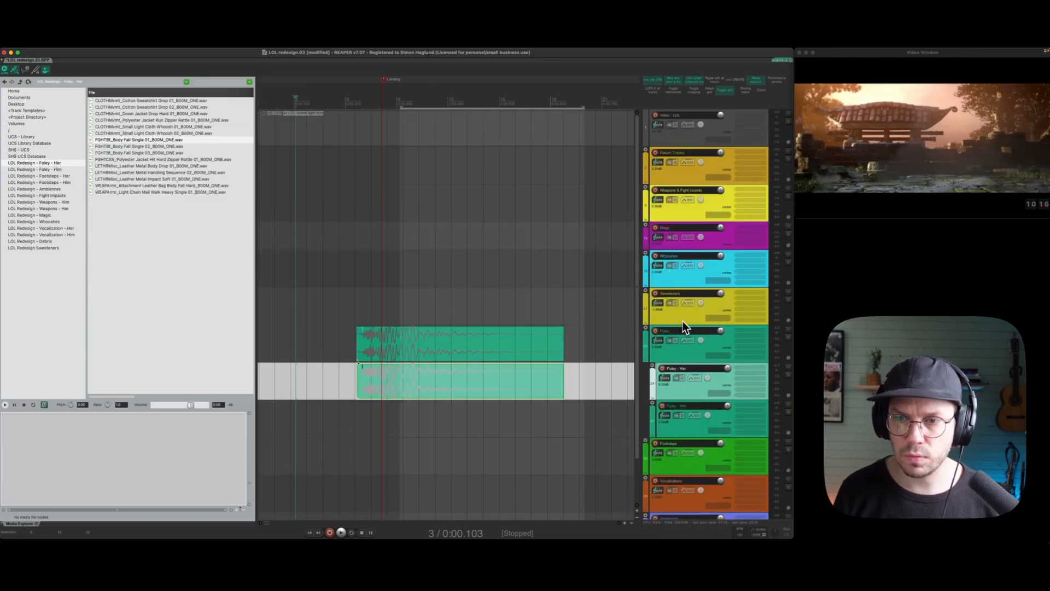
pyautogui.doubleClick(684, 318)
pyautogui.scroll(-4, 684, 316)
pyautogui.click(687, 269)
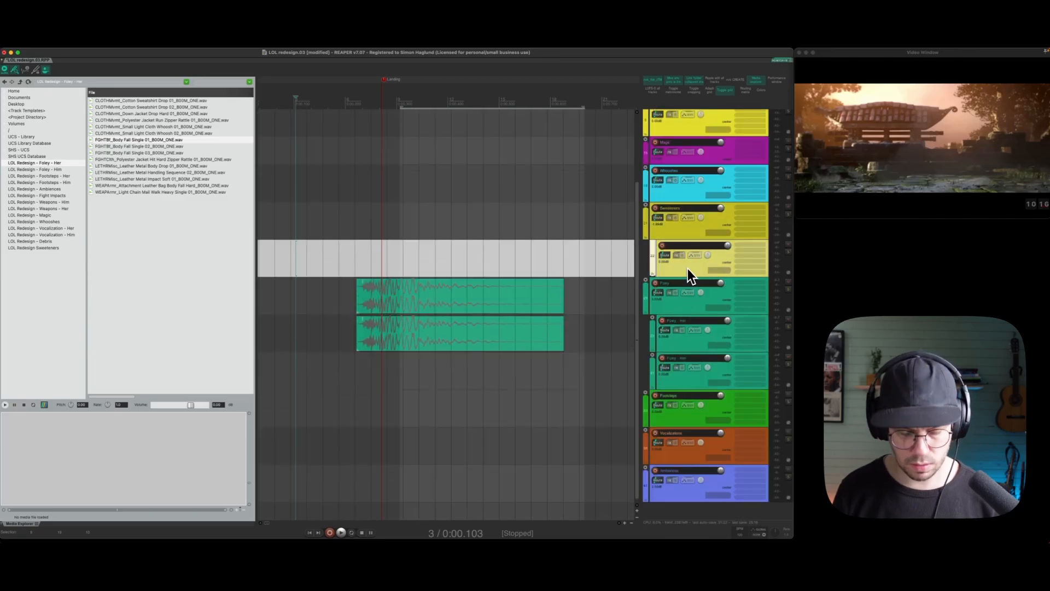
pyautogui.press('super+t')
pyautogui.press('Delete')
pyautogui.click(687, 261)
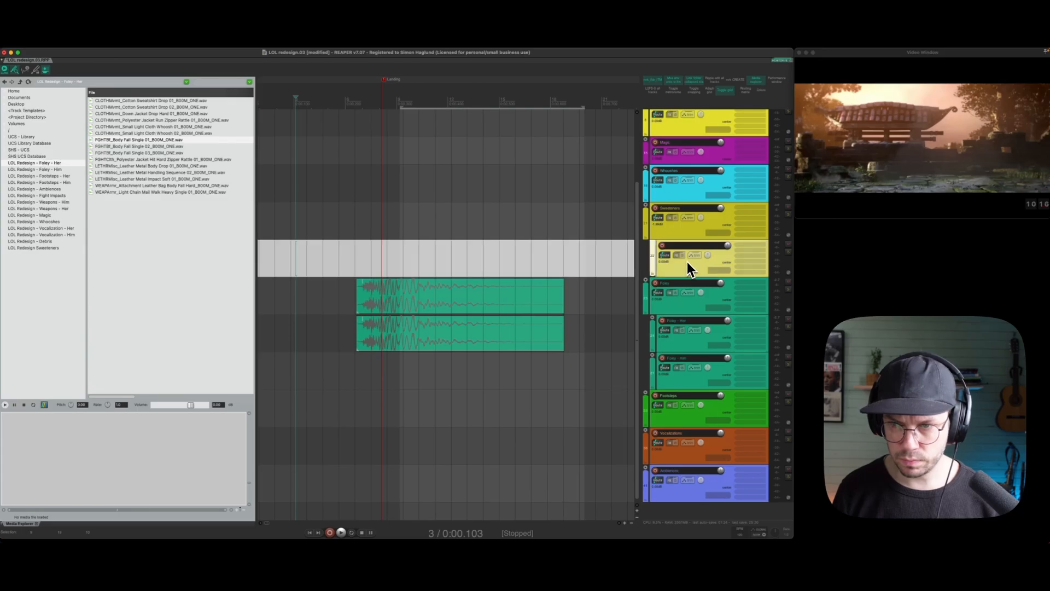
pyautogui.press('super+t')
pyautogui.press('super+t')
pyautogui.press('super+t')
pyautogui.click(695, 265)
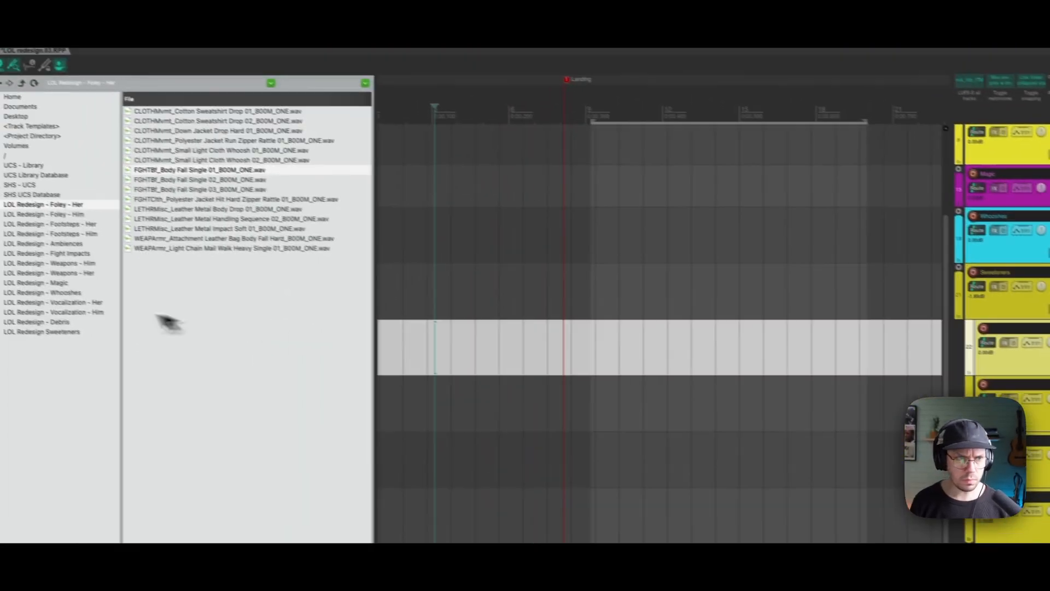
# Open the Sweeteners sound folder, audition hits, and place DSGNImpt_ESE - QUANTUM - HIT - JC - Explosion on the Sweeteners tracks at the Landing marker.
pyautogui.click(25, 249)
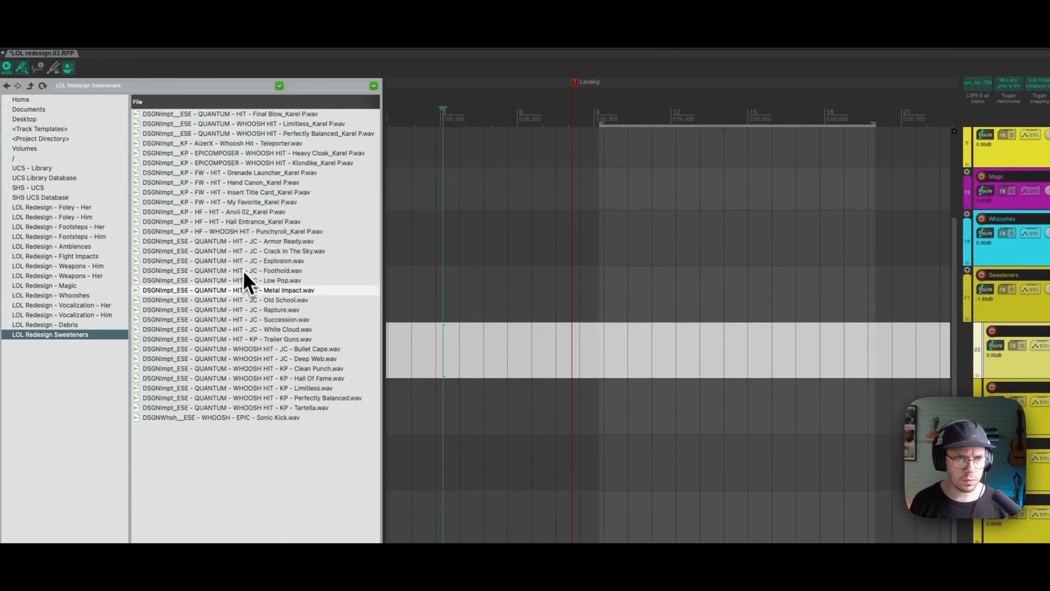
pyautogui.click(255, 301)
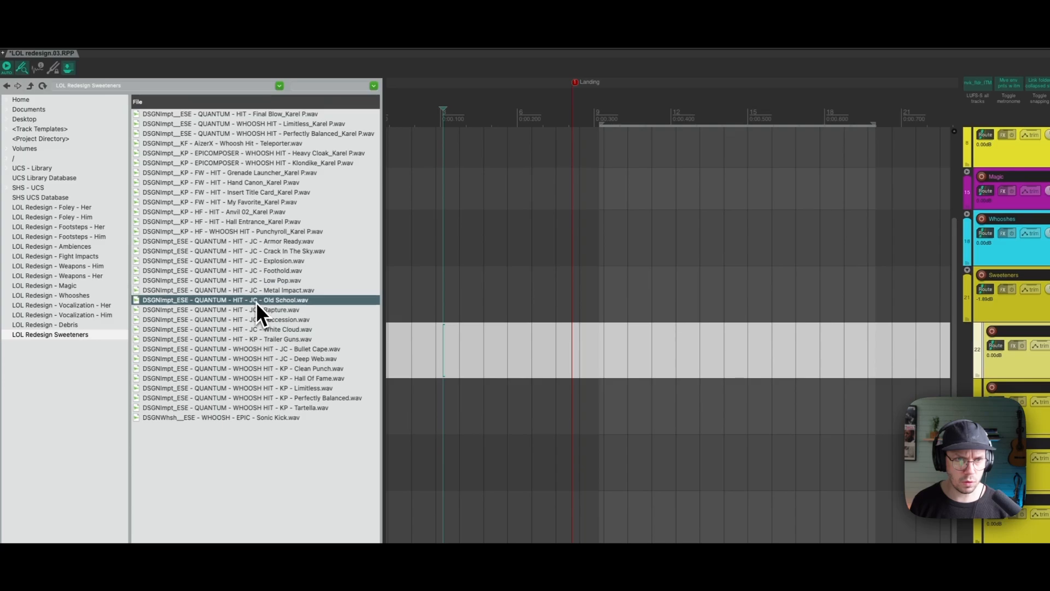
pyautogui.press('Up')
pyautogui.press('Up')
pyautogui.press('Up')
pyautogui.press('Up')
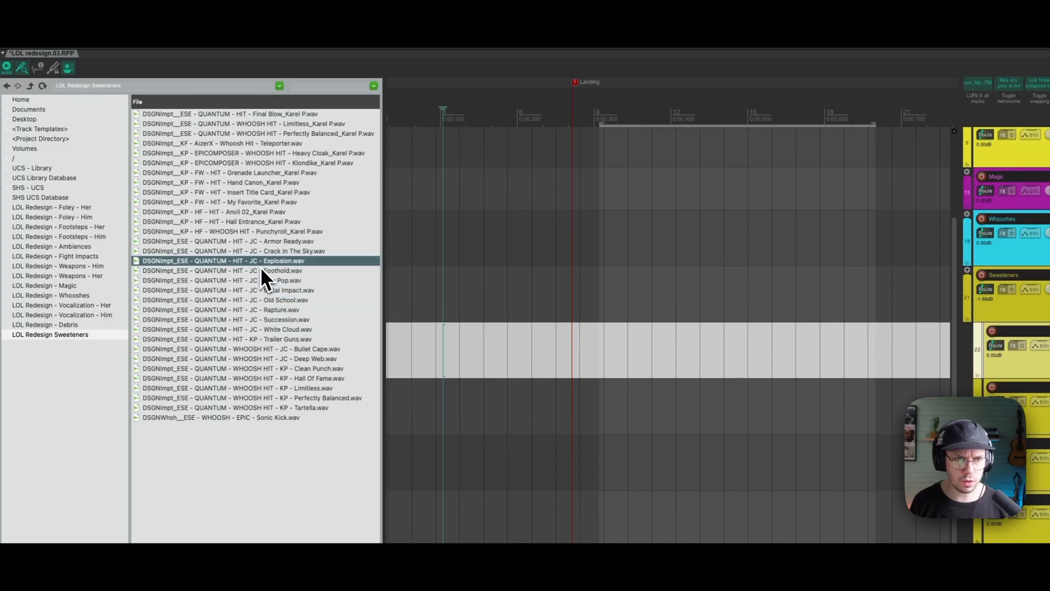
pyautogui.moveTo(260, 262); pyautogui.dragTo(563, 336)
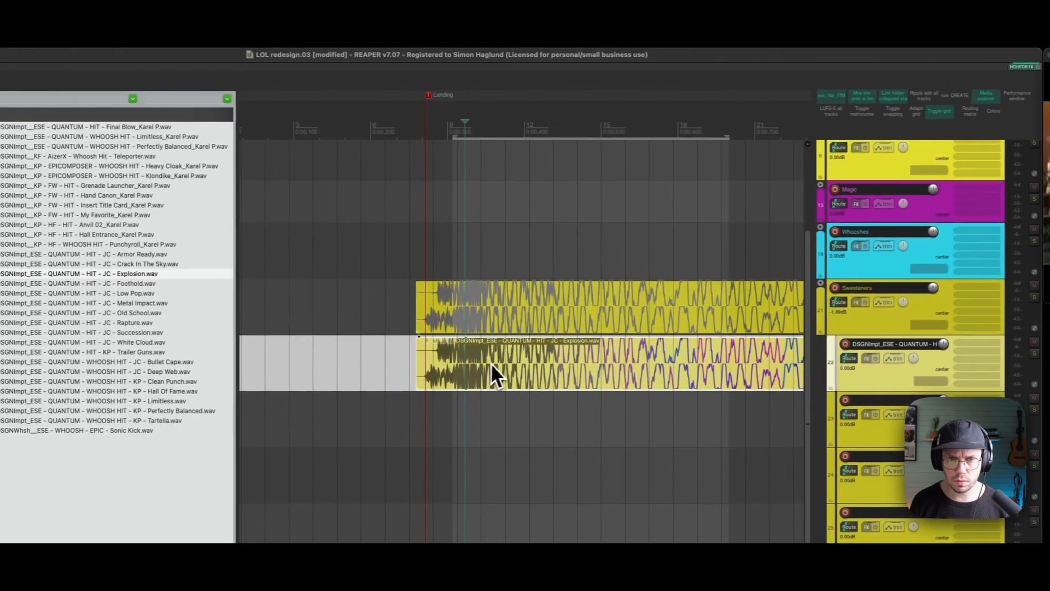
# Trim the explosion layers' tail and extend their start slightly before the Landing marker.
pyautogui.press('s')
pyautogui.press('s')
pyautogui.press('Delete')
pyautogui.moveTo(708, 363); pyautogui.dragTo(706, 365)
pyautogui.moveTo(586, 375); pyautogui.dragTo(570, 376)
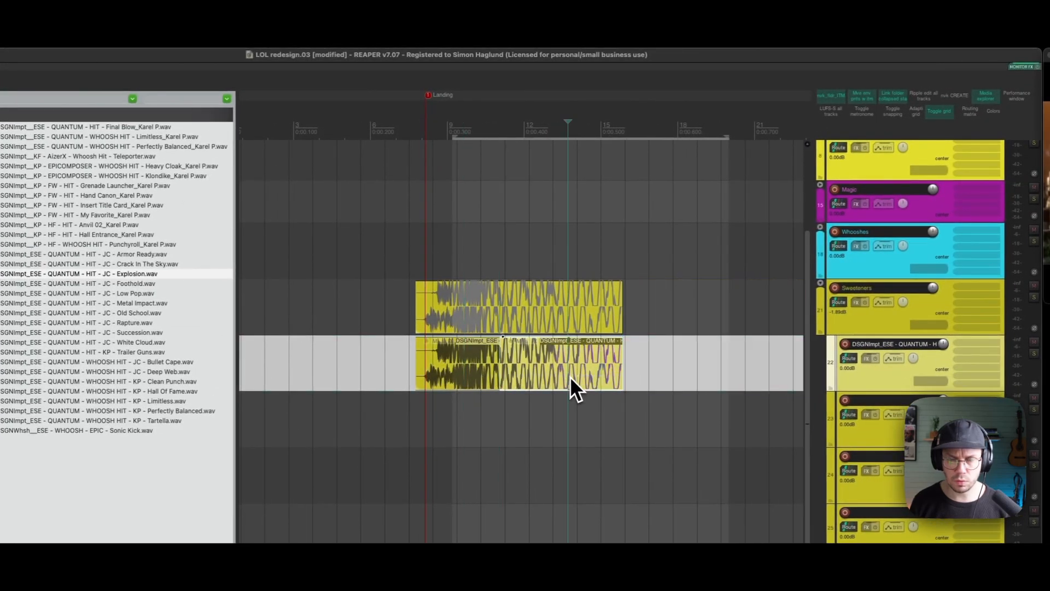
pyautogui.press('super+z')
pyautogui.press('Delete')
pyautogui.click(574, 375)
pyautogui.moveTo(335, 402); pyautogui.dragTo(426, 372)
pyautogui.click(536, 375)
pyautogui.click(591, 381)
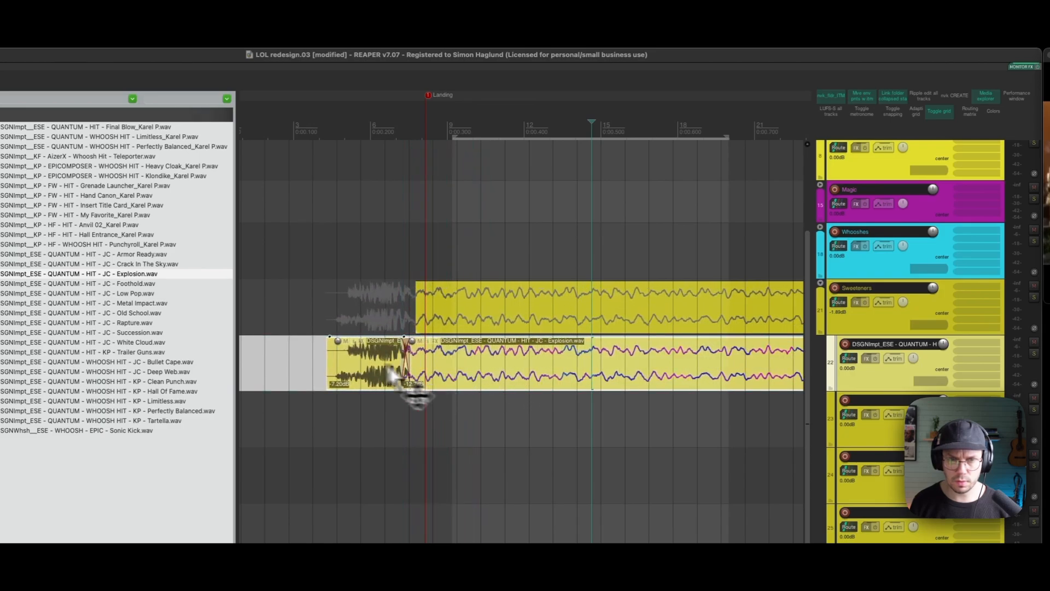
# Play the explosion layers against the video from just before the Landing marker.
pyautogui.click(276, 359)
pyautogui.press('space')
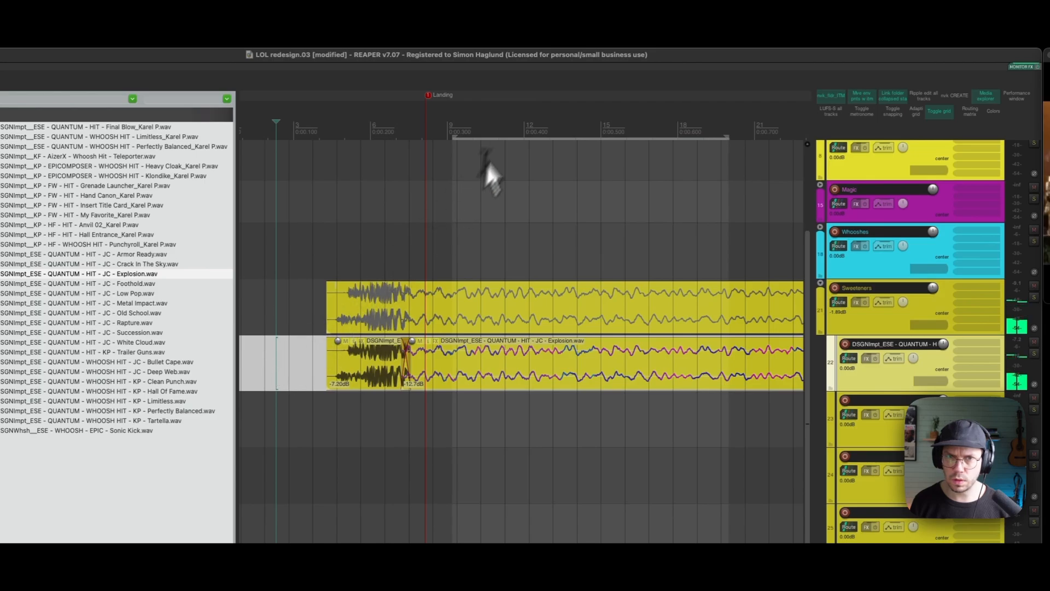
pyautogui.press('space')
# Cut the explosion layers shorter, stretch their end slightly, and give the lower layer a long fade-out.
pyautogui.scroll(-5, 511, 71)
pyautogui.press('s')
pyautogui.press('Delete')
pyautogui.click(594, 371)
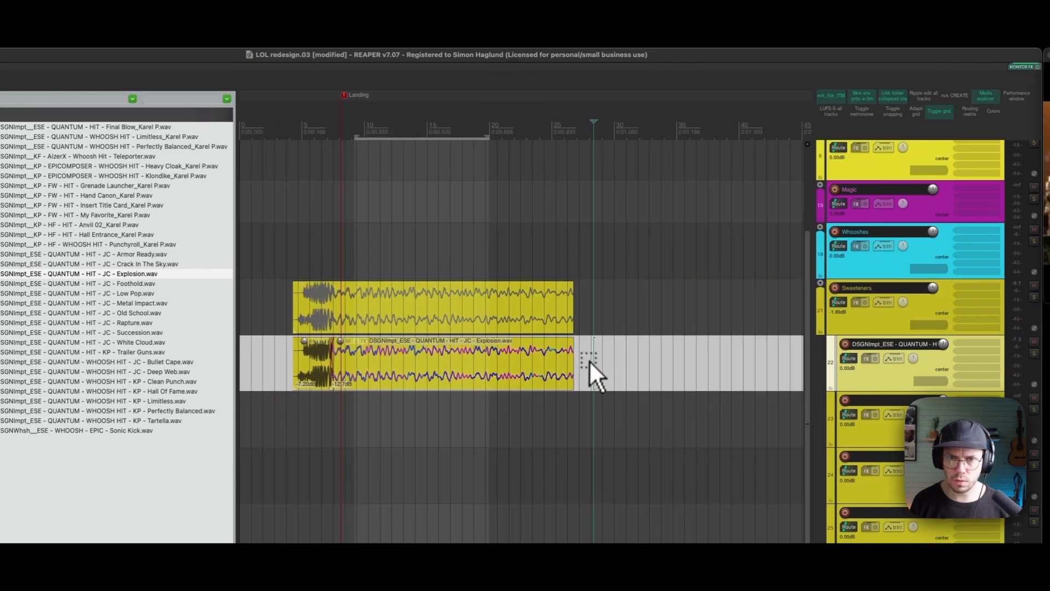
pyautogui.moveTo(572, 340); pyautogui.dragTo(468, 360)
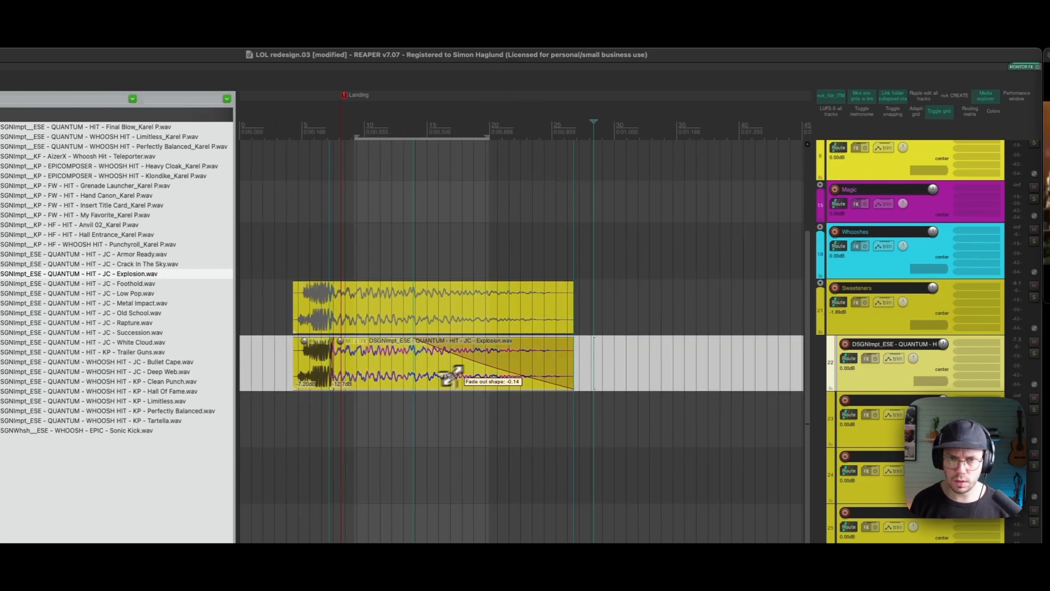
pyautogui.moveTo(574, 360); pyautogui.dragTo(629, 361)
pyautogui.moveTo(469, 343); pyautogui.dragTo(365, 345)
# Play back the faded explosion layers from just before the Landing marker.
pyautogui.click(276, 348)
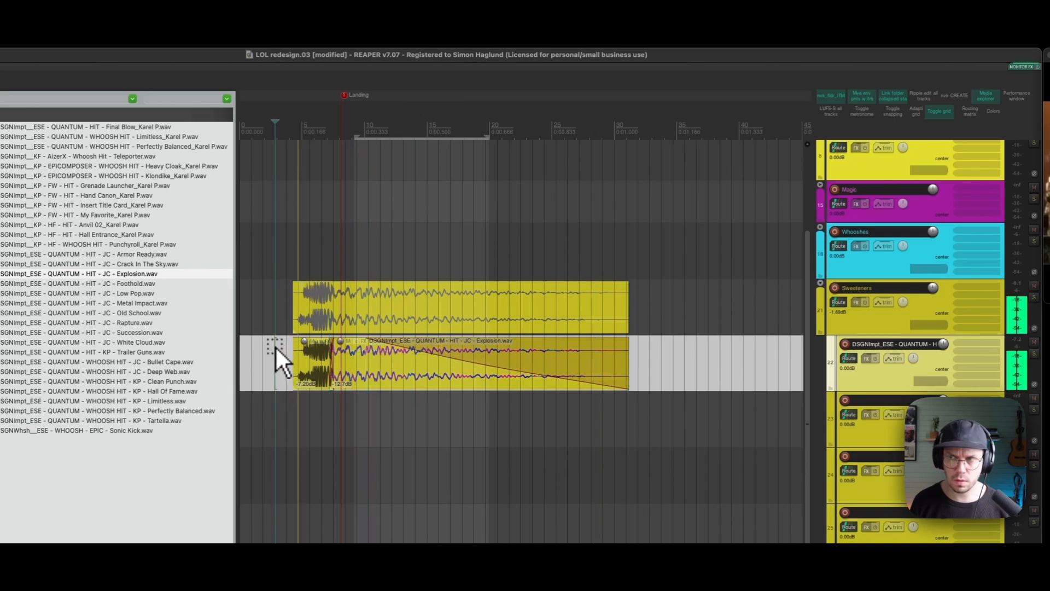
pyautogui.press('space')
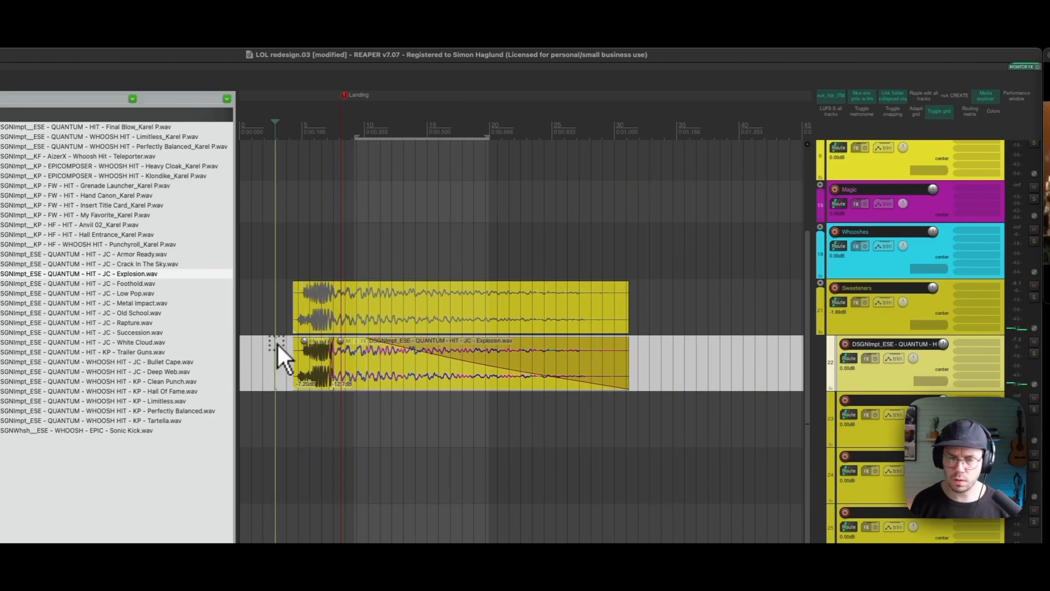
pyautogui.press('space')
# Collapse the Foley folder and delete the empty track at the top of the Sweeteners folder.
pyautogui.scroll(-3, 470, 443)
pyautogui.doubleClick(782, 147)
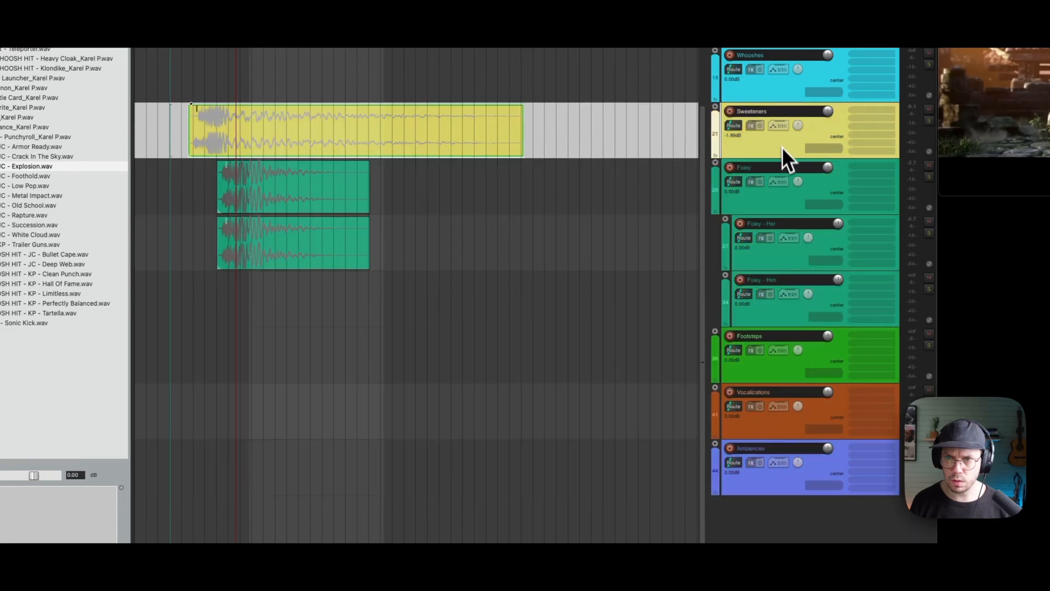
pyautogui.doubleClick(781, 211)
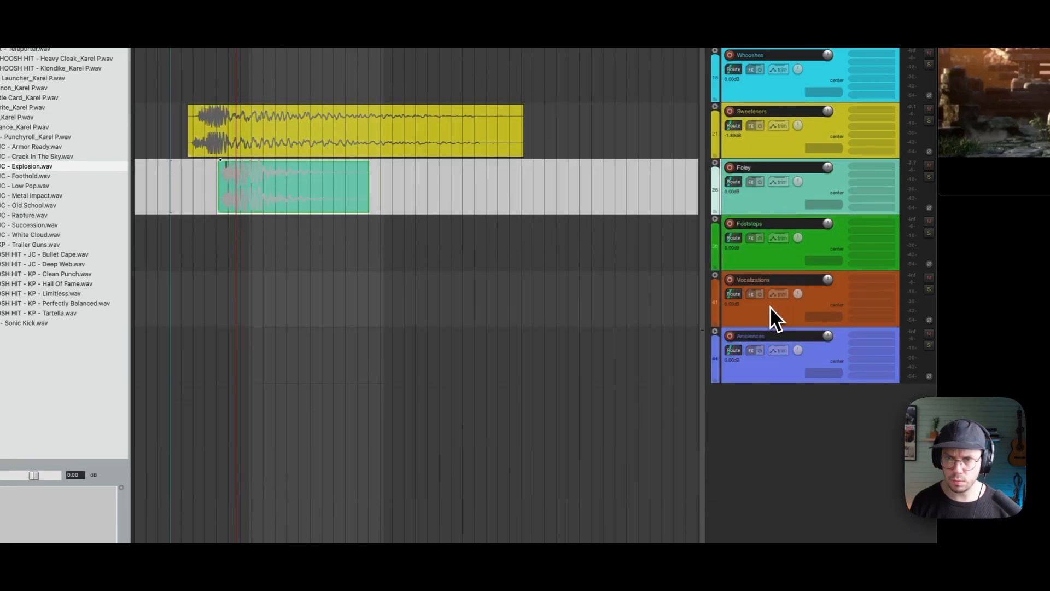
pyautogui.scroll(5, 770, 306)
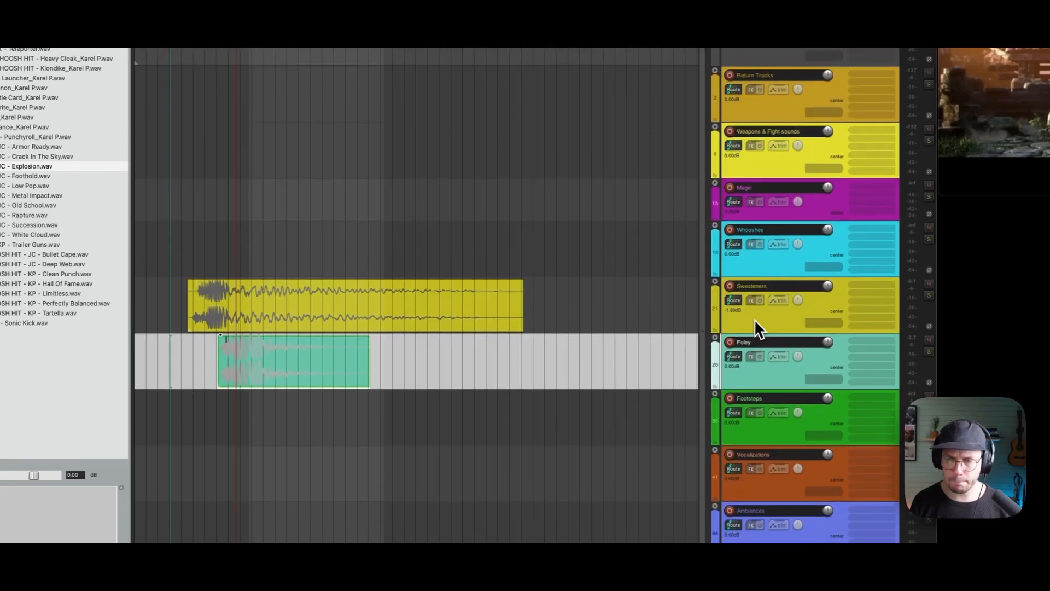
pyautogui.doubleClick(755, 319)
pyautogui.click(765, 372)
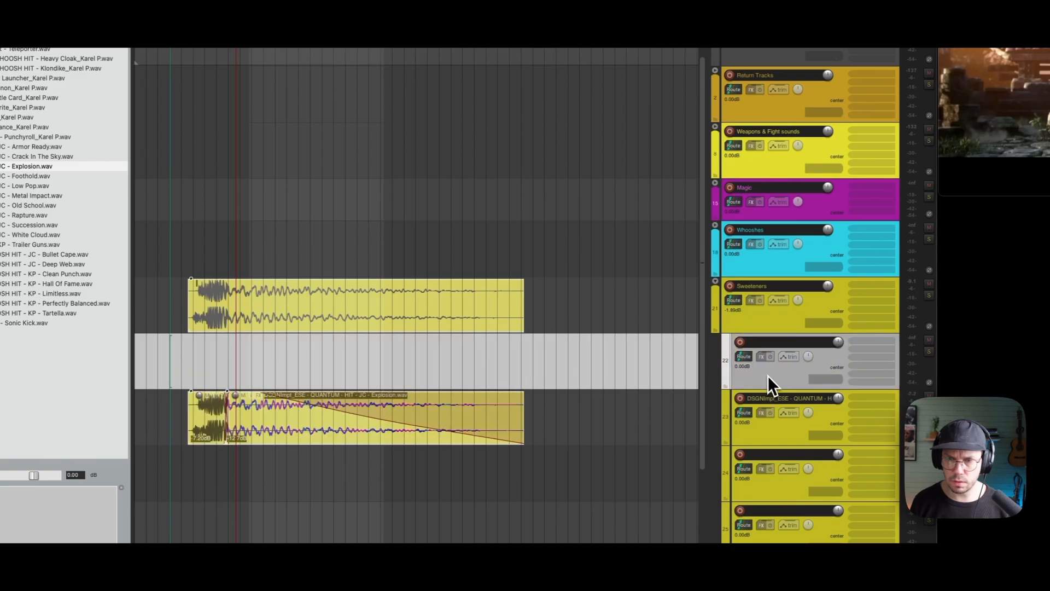
pyautogui.press('Delete')
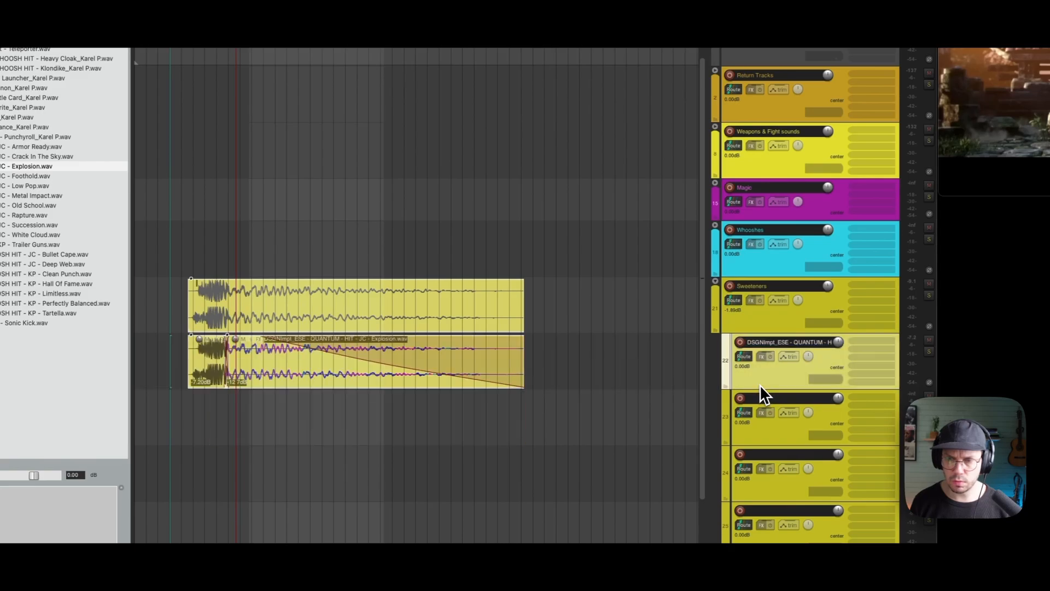
# Open the Debris sound folder and audition several of its debris and rock crash sounds.
pyautogui.click(769, 422)
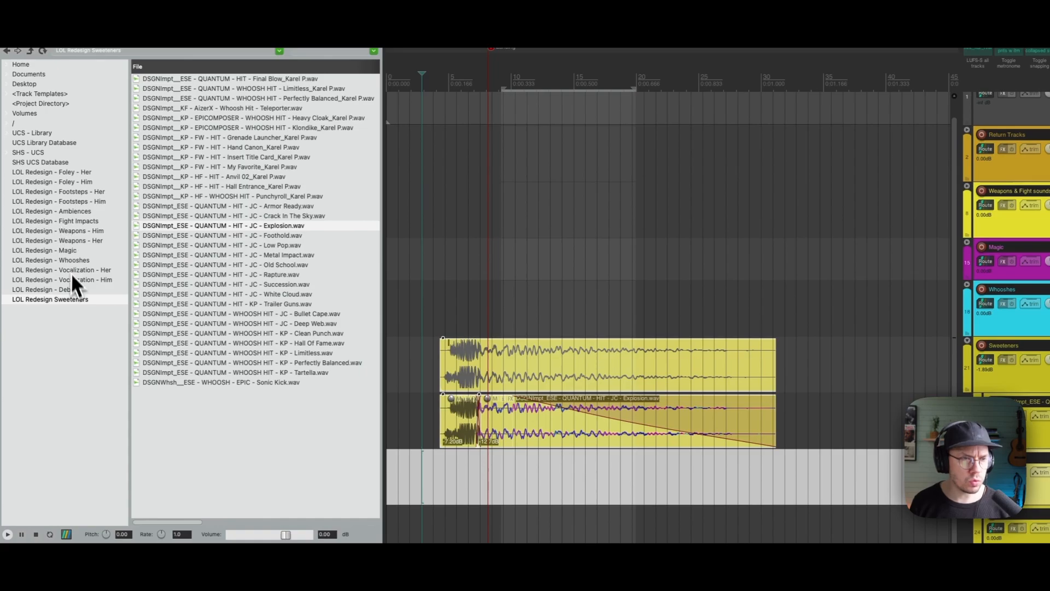
pyautogui.click(73, 290)
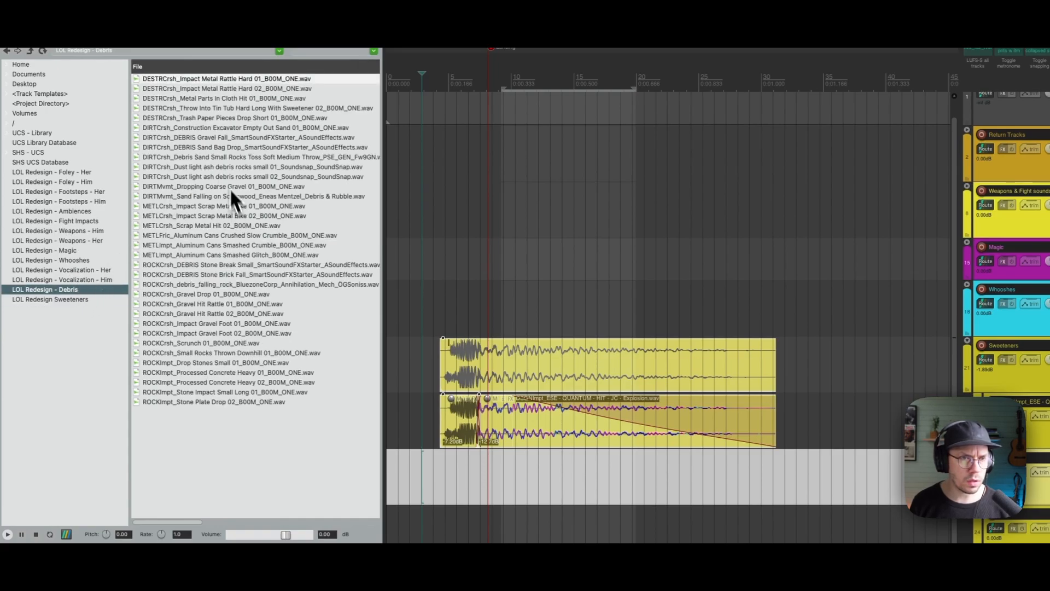
pyautogui.click(215, 118)
pyautogui.press('Up')
pyautogui.press('Up')
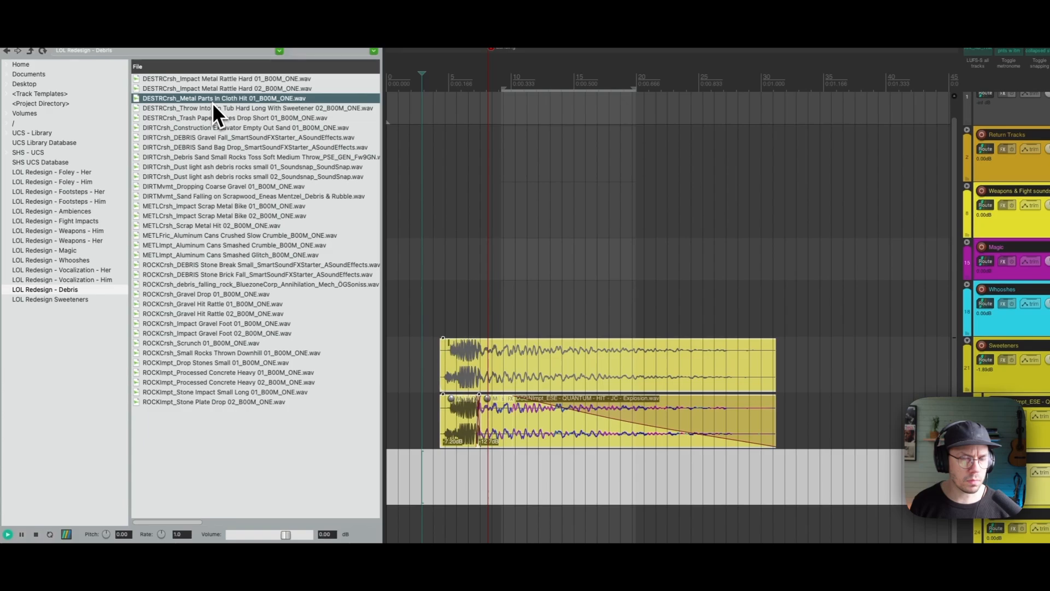
pyautogui.click(211, 90)
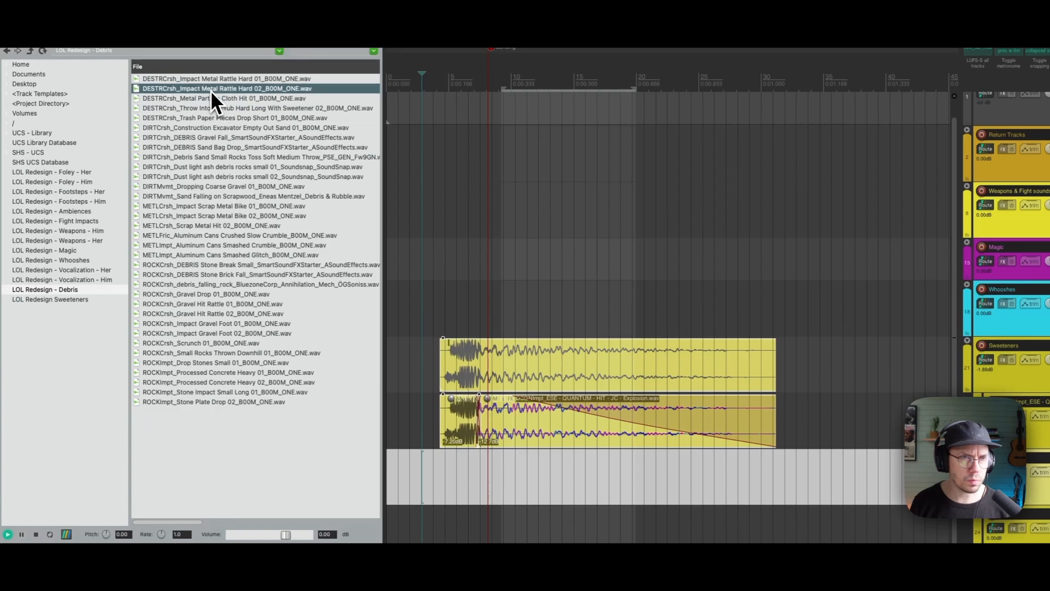
pyautogui.click(211, 177)
pyautogui.click(210, 189)
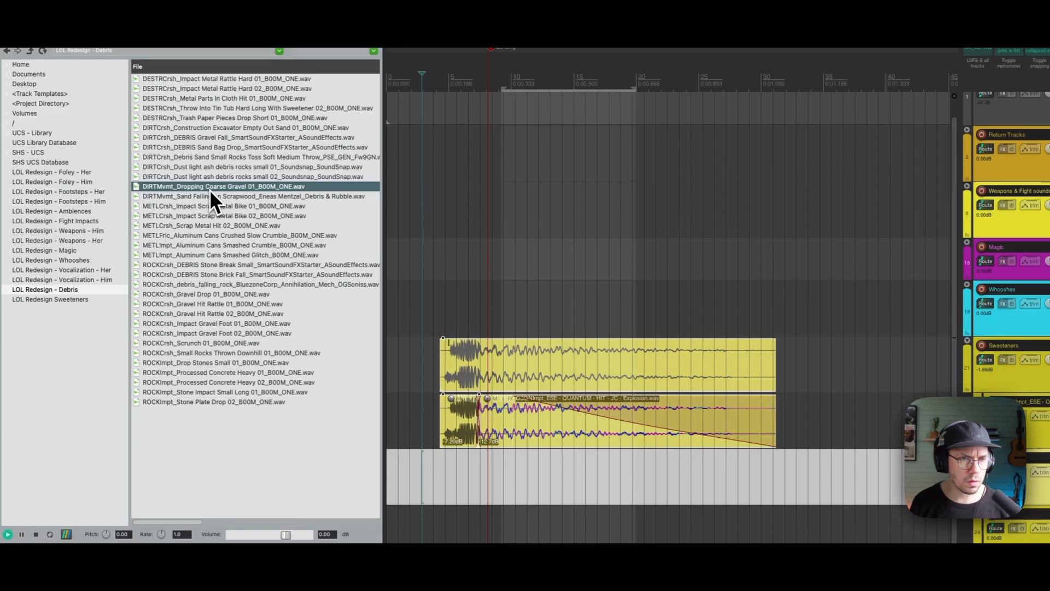
pyautogui.click(208, 197)
pyautogui.click(205, 225)
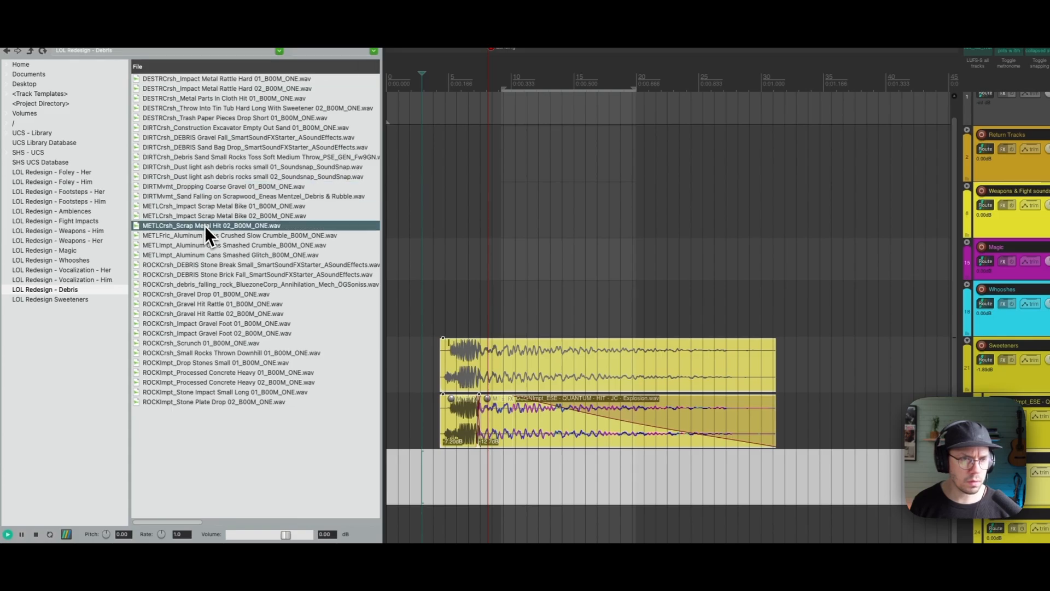
pyautogui.click(210, 344)
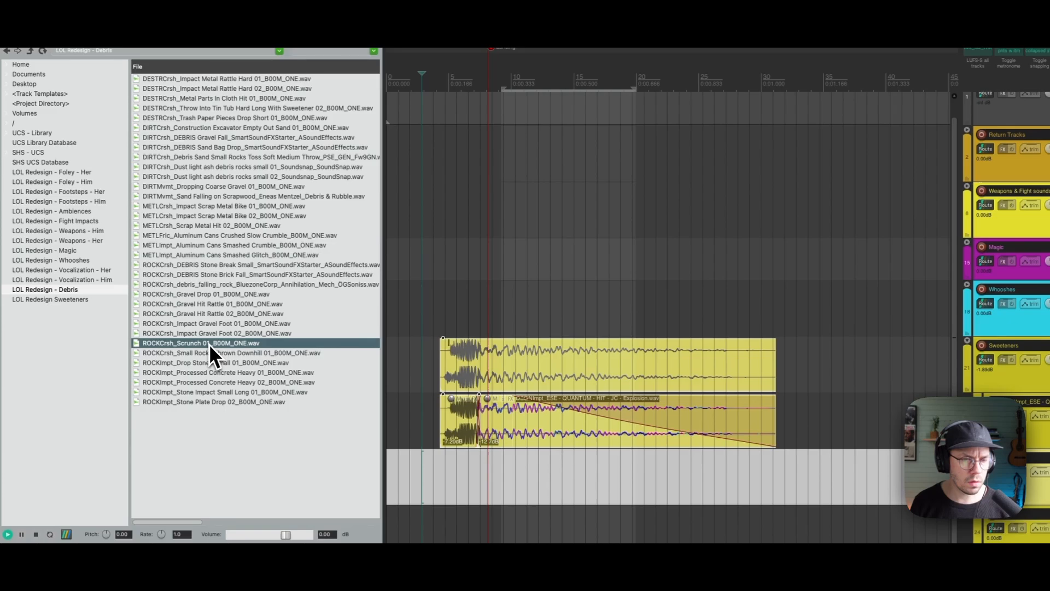
pyautogui.click(203, 187)
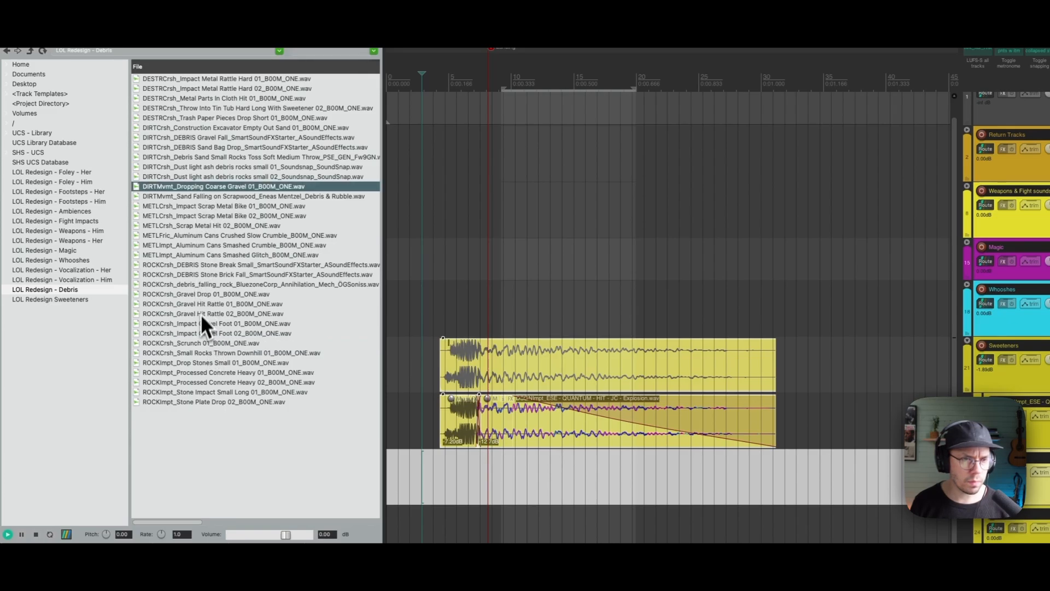
# Place ROCKCrsh_Scrunch 01_B00M_ONE.wav on the next Sweeteners track at the Landing marker, trim its tail and add a fade-out.
pyautogui.click(199, 344)
pyautogui.moveTo(198, 343); pyautogui.dragTo(490, 466)
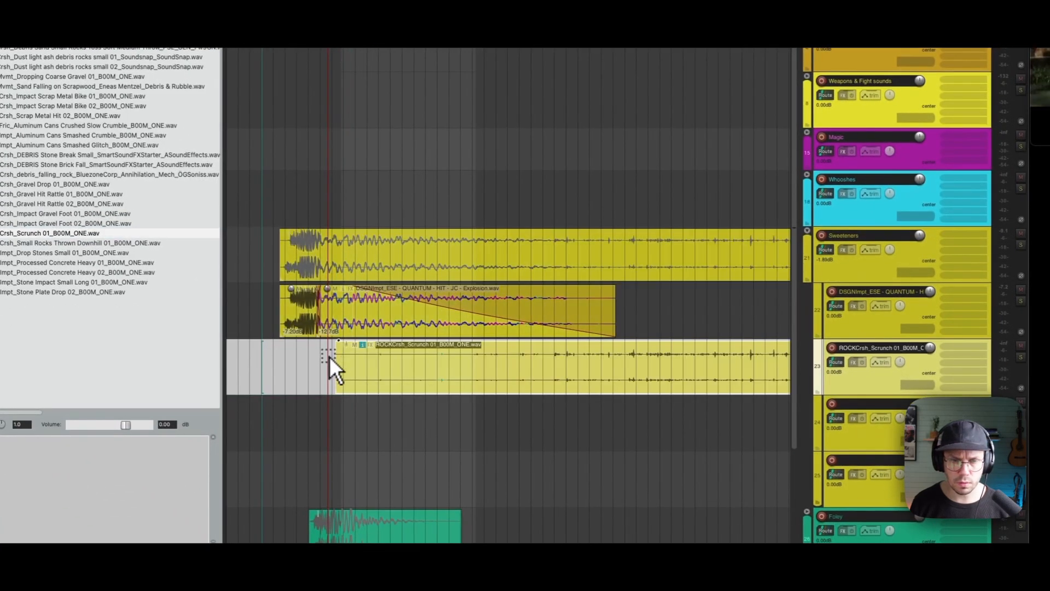
pyautogui.moveTo(329, 356); pyautogui.dragTo(330, 356)
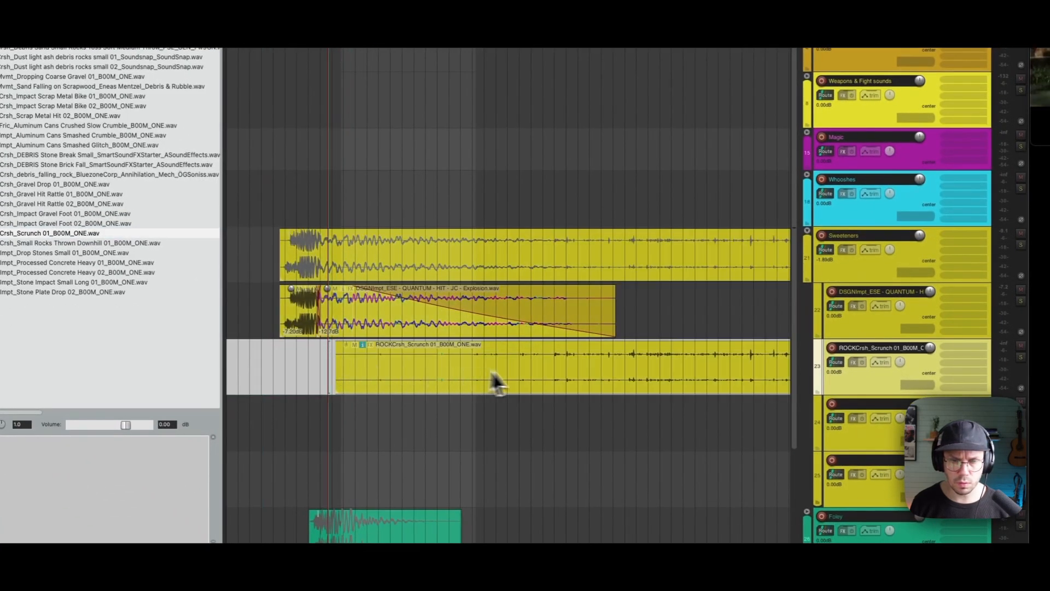
pyautogui.moveTo(521, 380); pyautogui.dragTo(346, 382)
pyautogui.press('s')
pyautogui.press('Delete')
pyautogui.moveTo(557, 346); pyautogui.dragTo(620, 357)
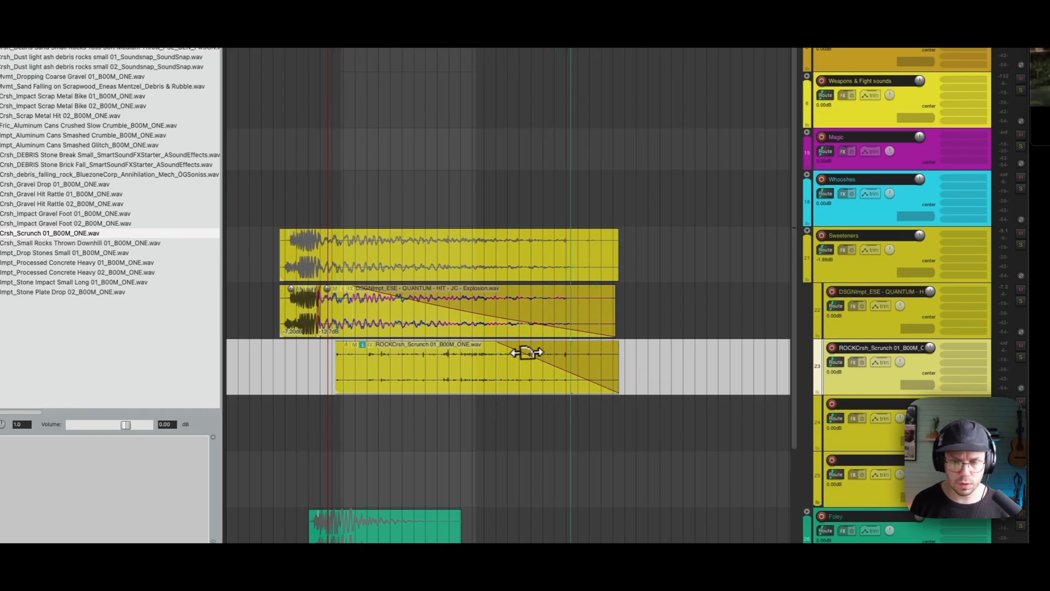
pyautogui.moveTo(526, 352); pyautogui.dragTo(499, 357)
pyautogui.moveTo(618, 360); pyautogui.dragTo(584, 360)
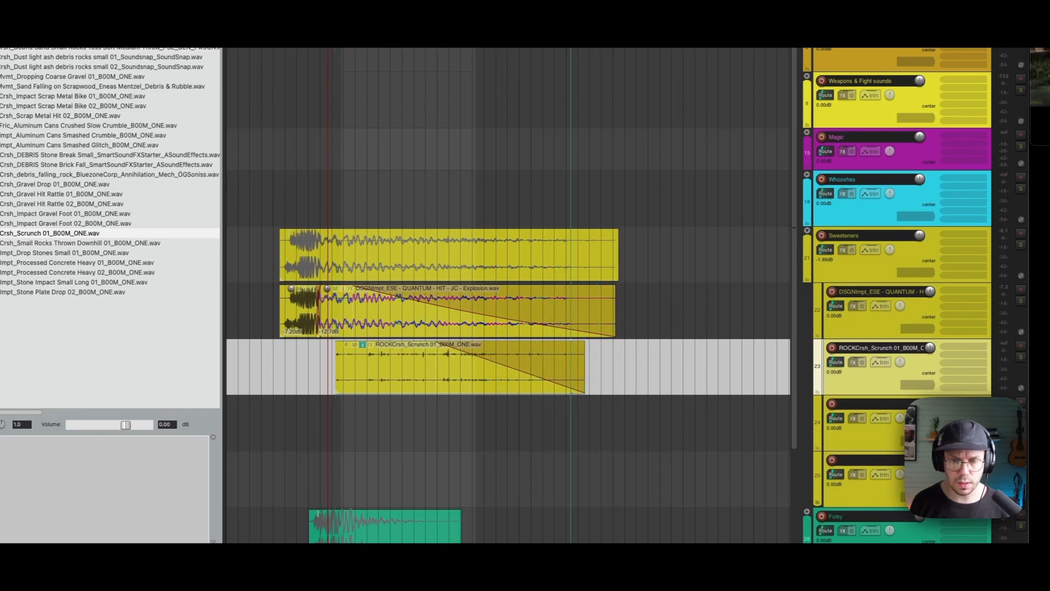
pyautogui.moveTo(516, 370); pyautogui.dragTo(436, 359)
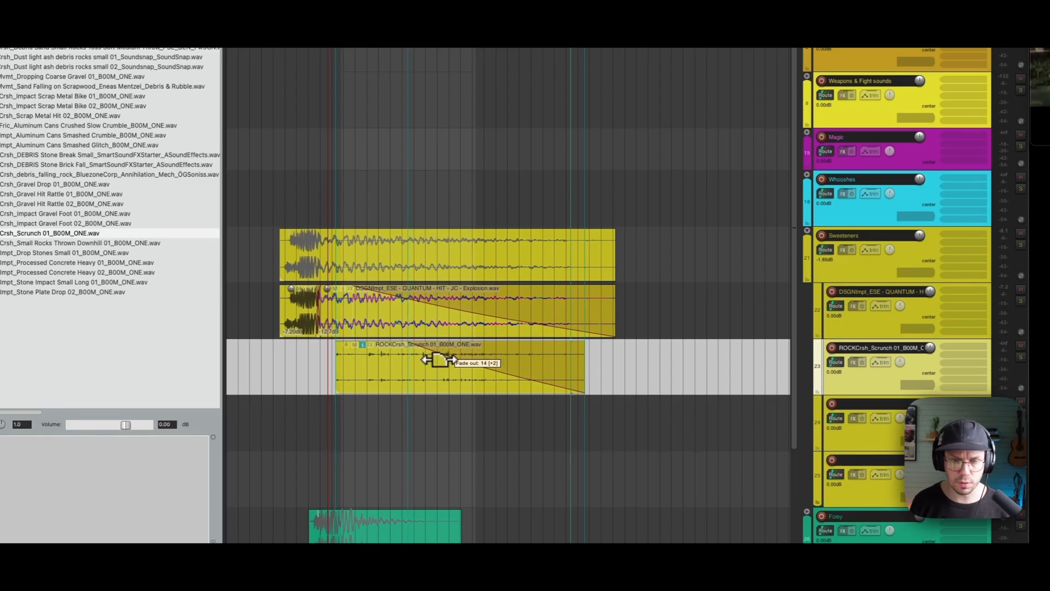
# Play back the layered sweeteners against the video from just before the Landing marker.
pyautogui.click(278, 319)
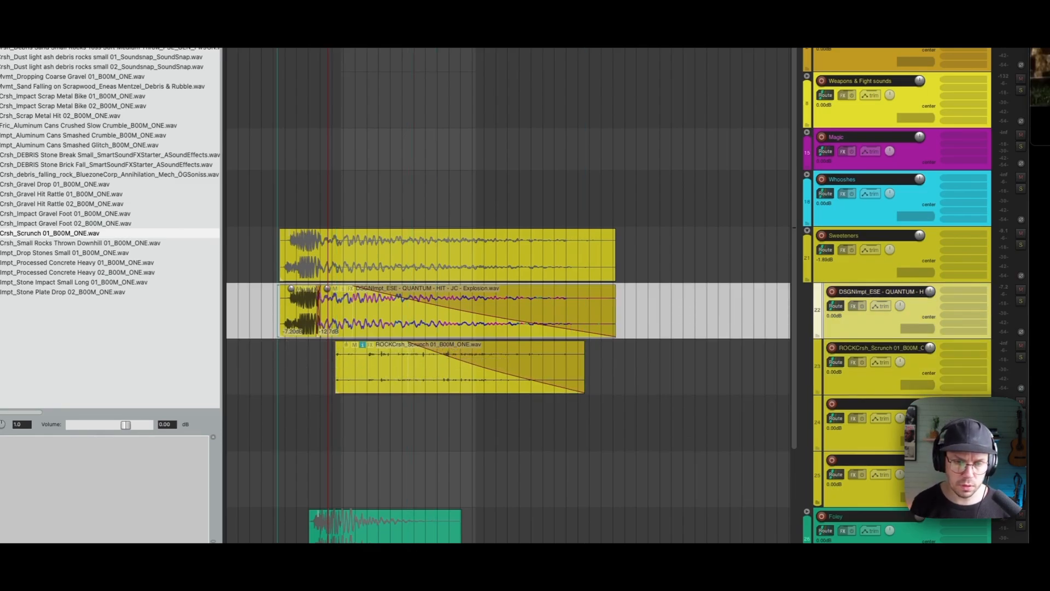
pyautogui.click(322, 350)
pyautogui.click(257, 291)
pyautogui.click(245, 238)
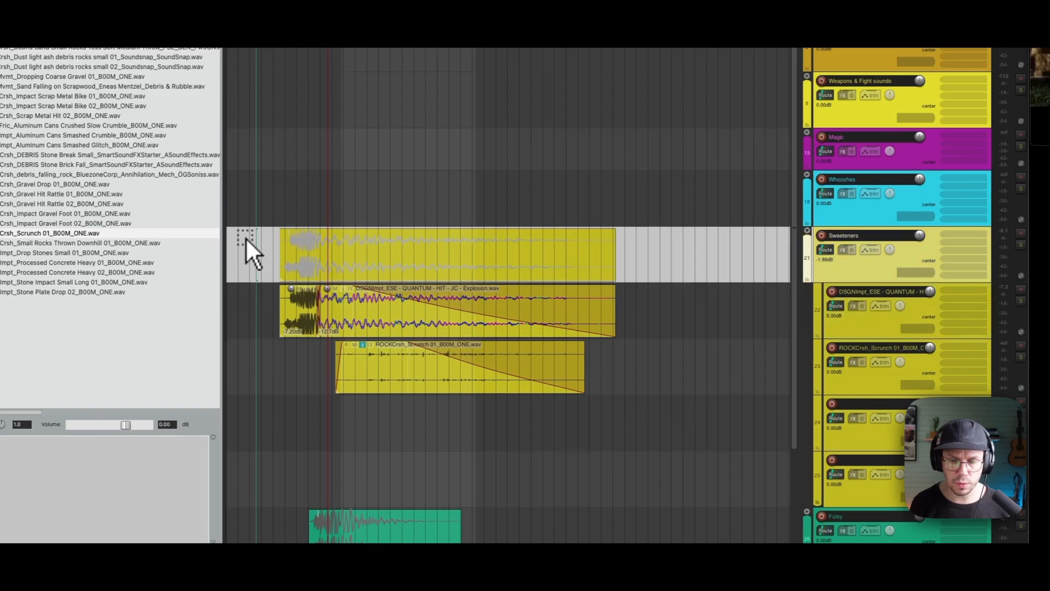
pyautogui.press('space')
pyautogui.press('space')
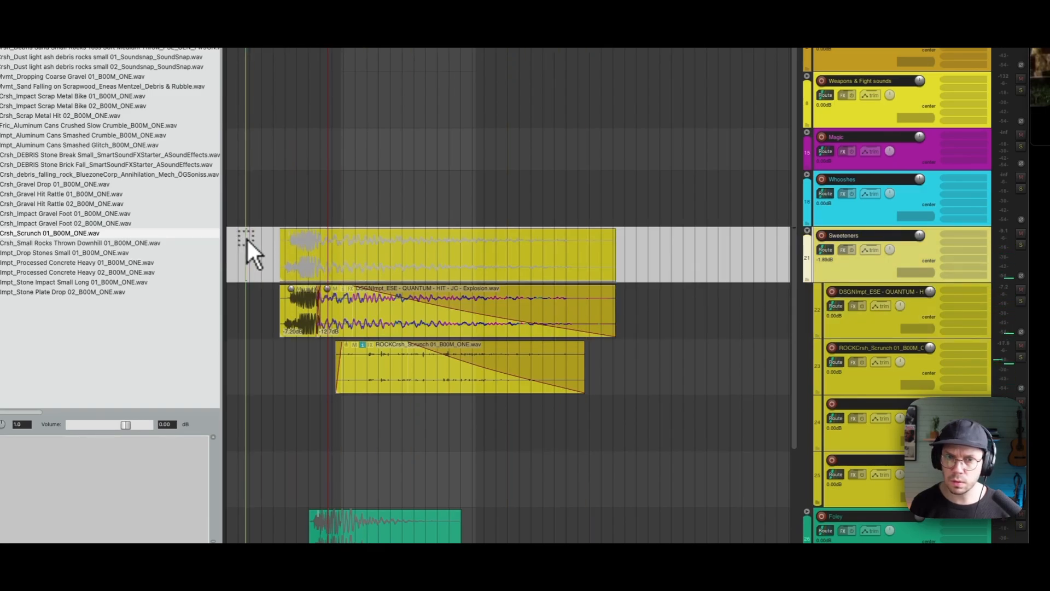
pyautogui.press('space')
# Lengthen the scrunch layer and its fade-out while playing it back.
pyautogui.press('space')
pyautogui.moveTo(583, 359); pyautogui.dragTo(718, 355)
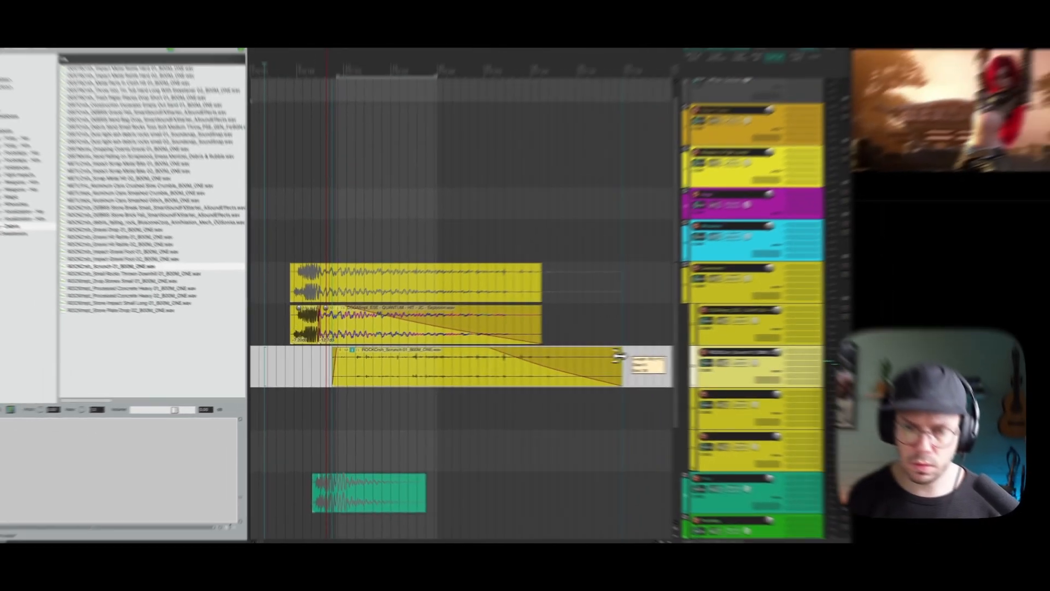
pyautogui.press('space')
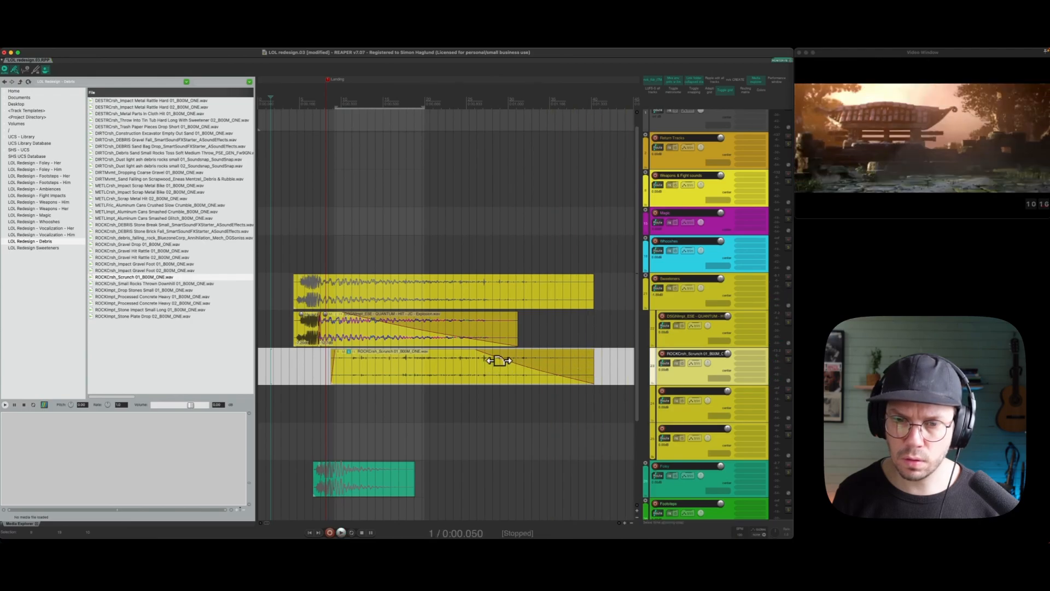
pyautogui.moveTo(497, 359); pyautogui.dragTo(439, 363)
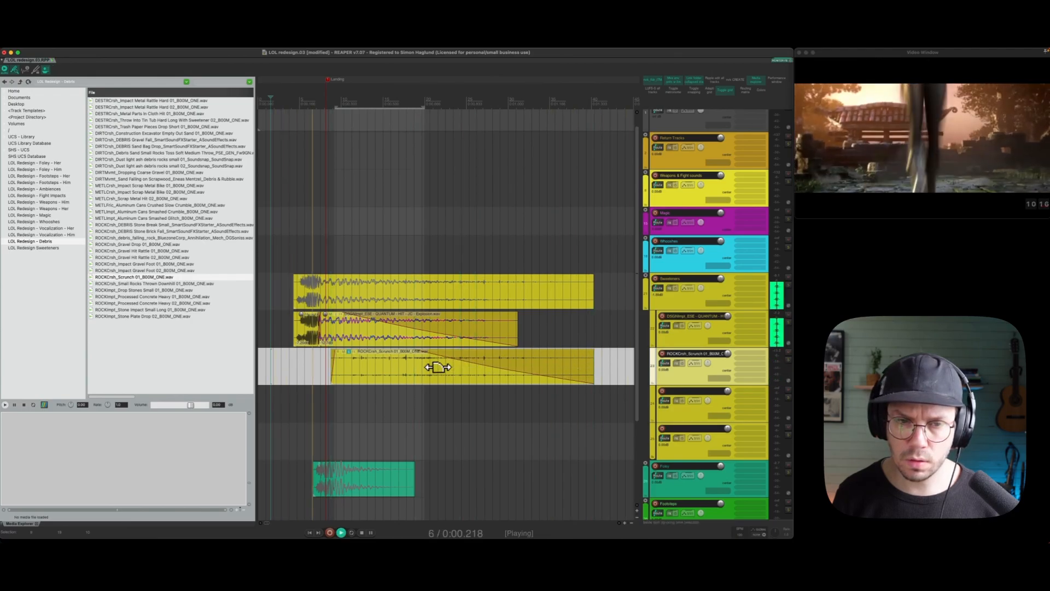
pyautogui.press('space')
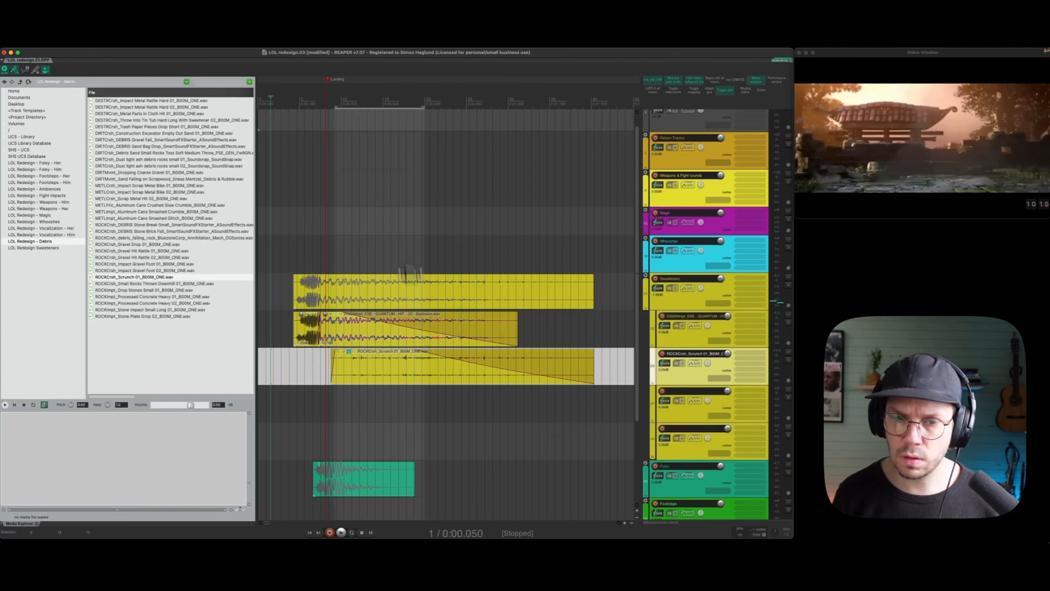
# Play back the whole landing sequence once more.
pyautogui.scroll(-2, 373, 100)
pyautogui.press('space')
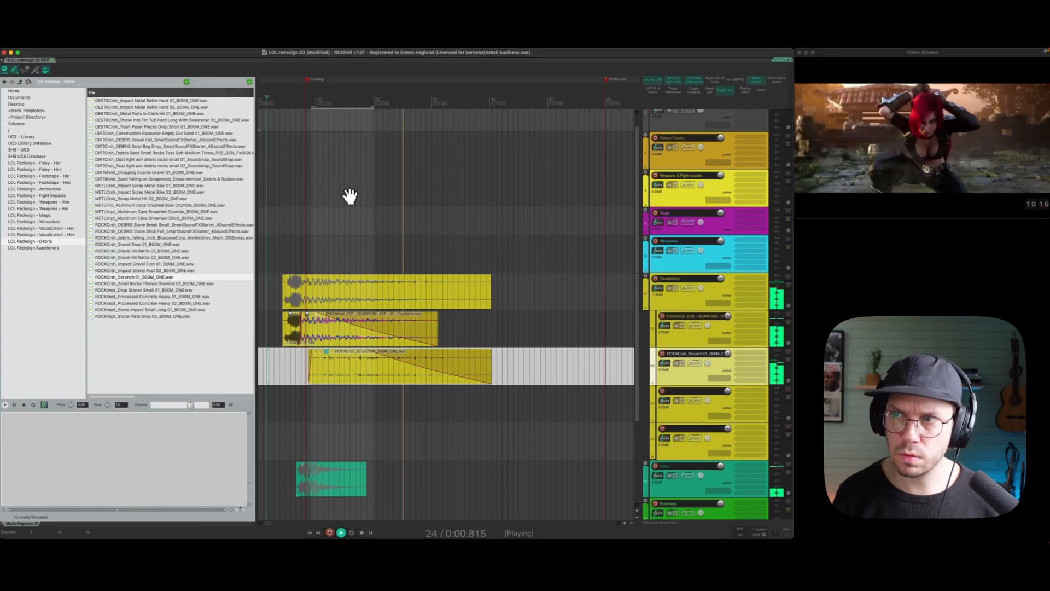
pyautogui.press('space')
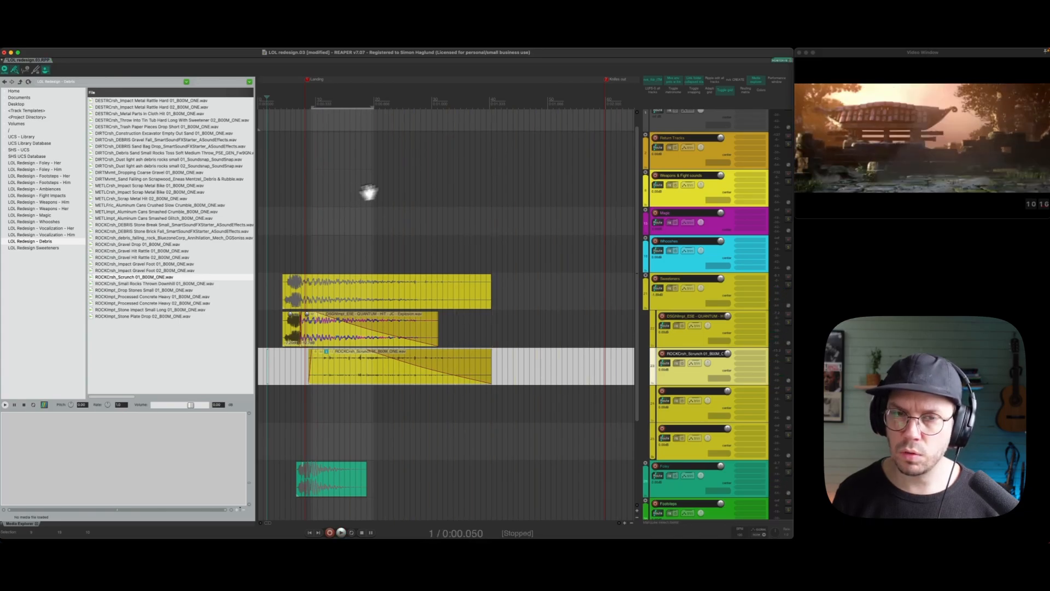
# Collapse the Sweeteners folder and place the edit cursor just before the Knifes out marker.
pyautogui.doubleClick(673, 306)
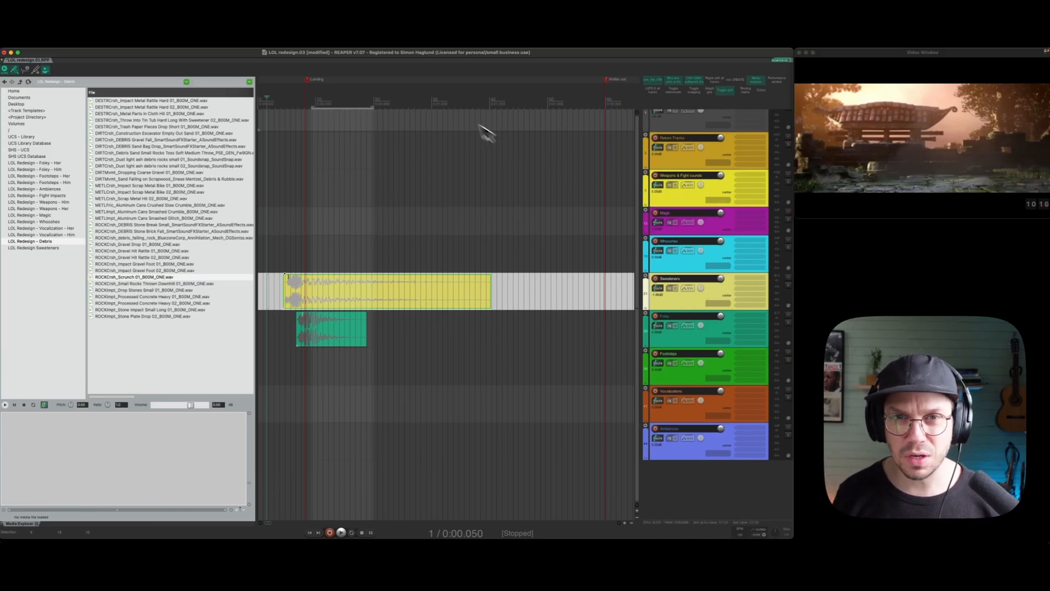
pyautogui.moveTo(434, 98); pyautogui.dragTo(426, 69)
pyautogui.moveTo(515, 88); pyautogui.dragTo(471, 79)
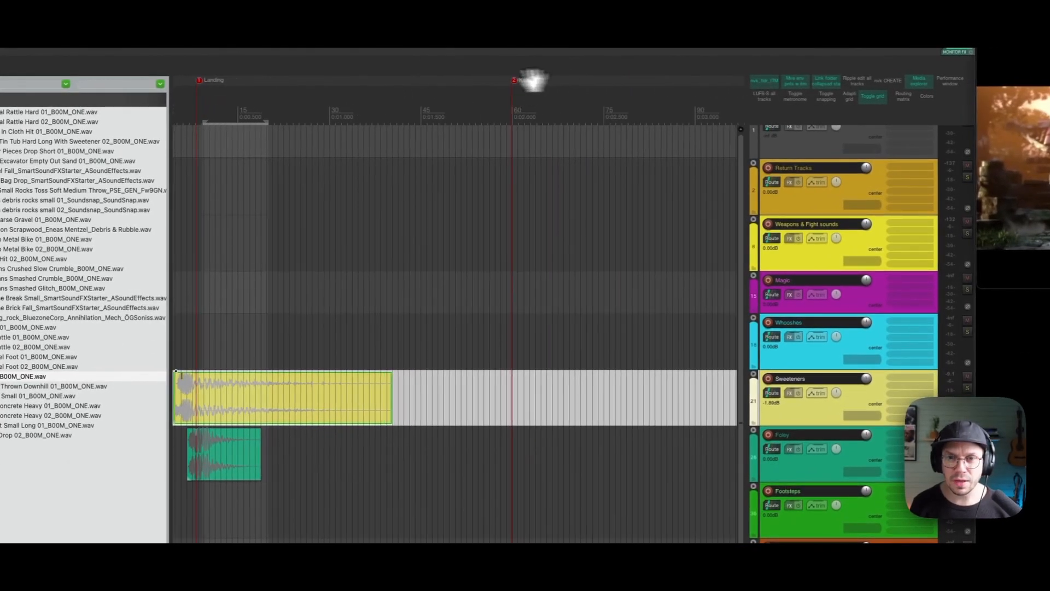
pyautogui.click(430, 386)
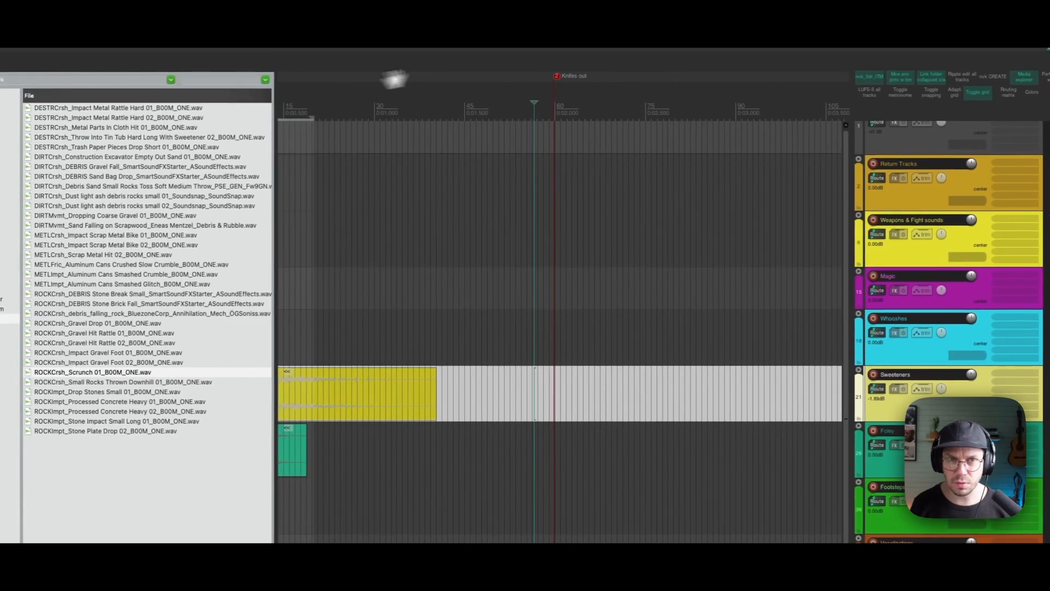
# Play back the fight from just before the Landing marker up to the Knifes out marker.
pyautogui.moveTo(395, 80); pyautogui.dragTo(593, 75)
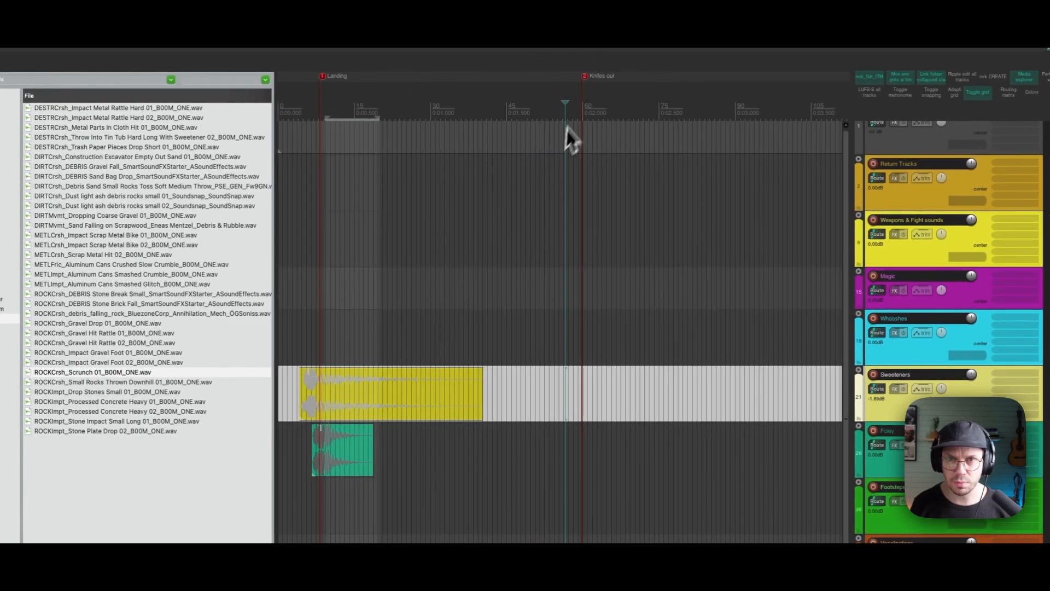
pyautogui.moveTo(574, 75); pyautogui.dragTo(603, 75)
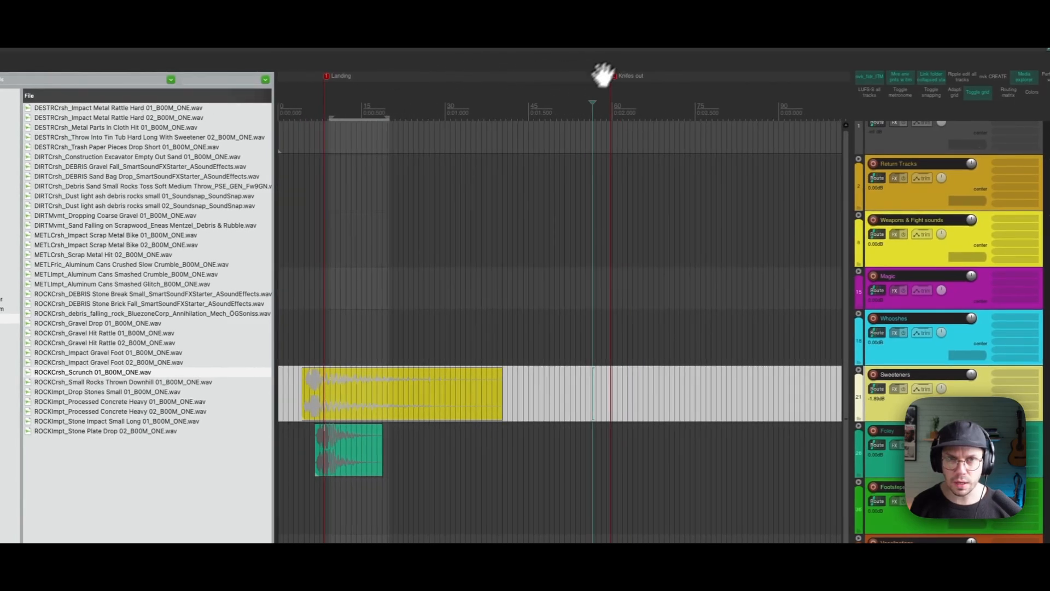
pyautogui.click(293, 344)
pyautogui.press('space')
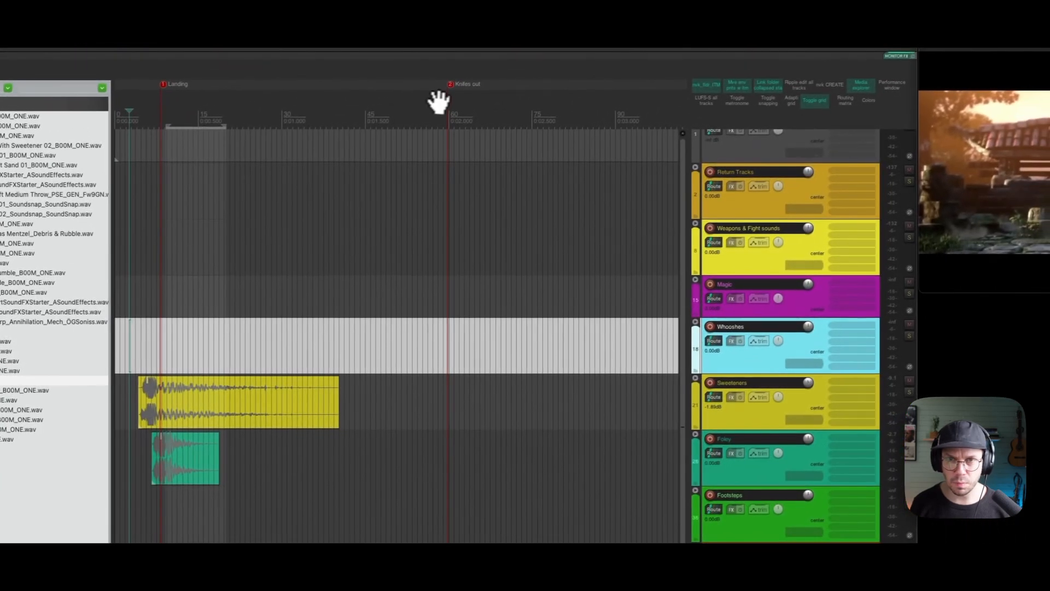
pyautogui.moveTo(436, 101); pyautogui.dragTo(404, 130)
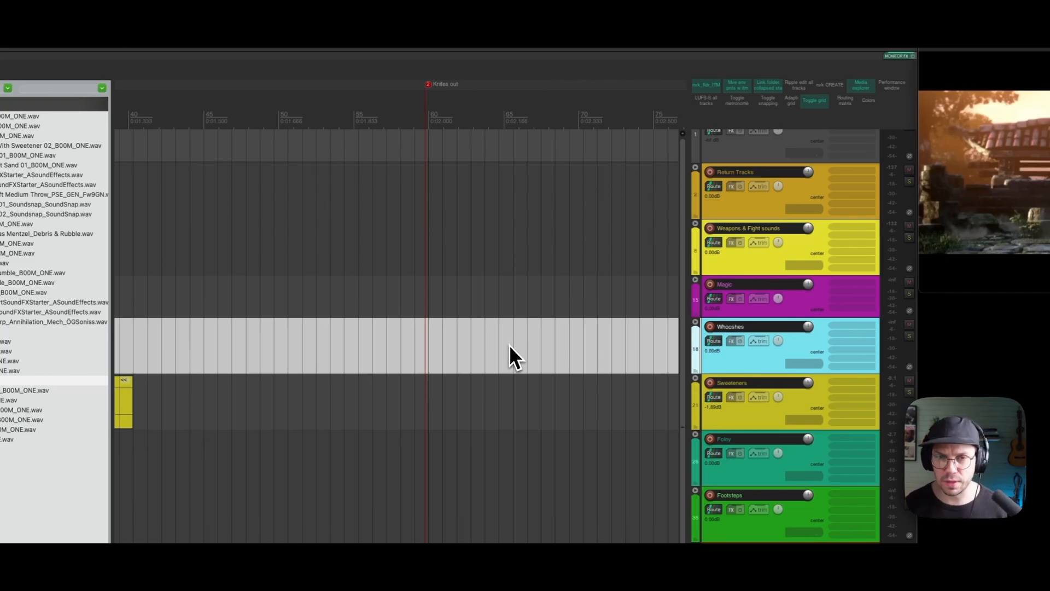
pyautogui.moveTo(455, 89); pyautogui.dragTo(453, 100)
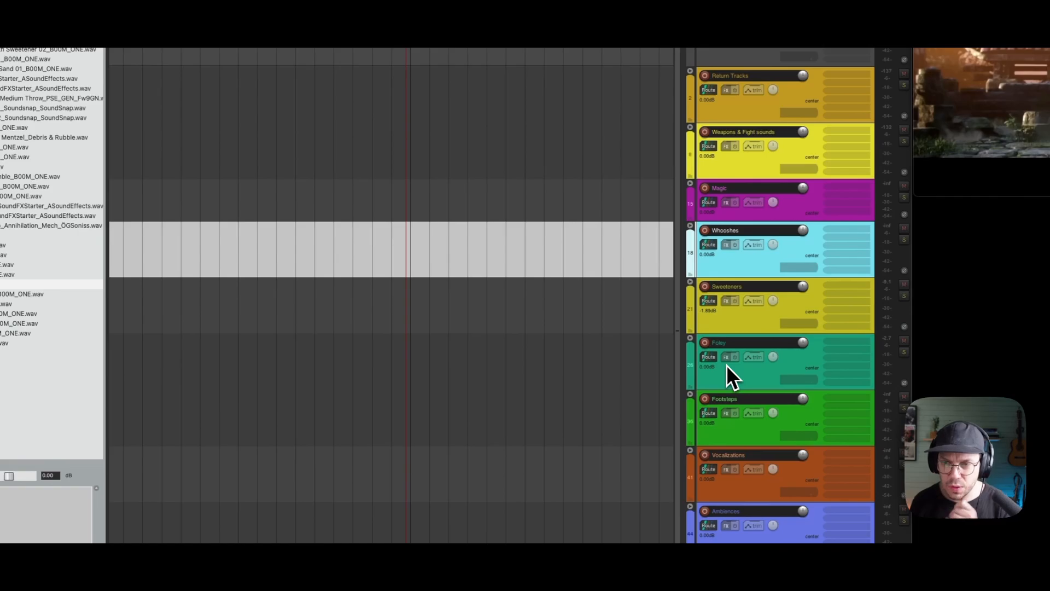
# Expand the Weapons & Fight sounds folder and its Weapons - Her subfolder.
pyautogui.click(729, 163)
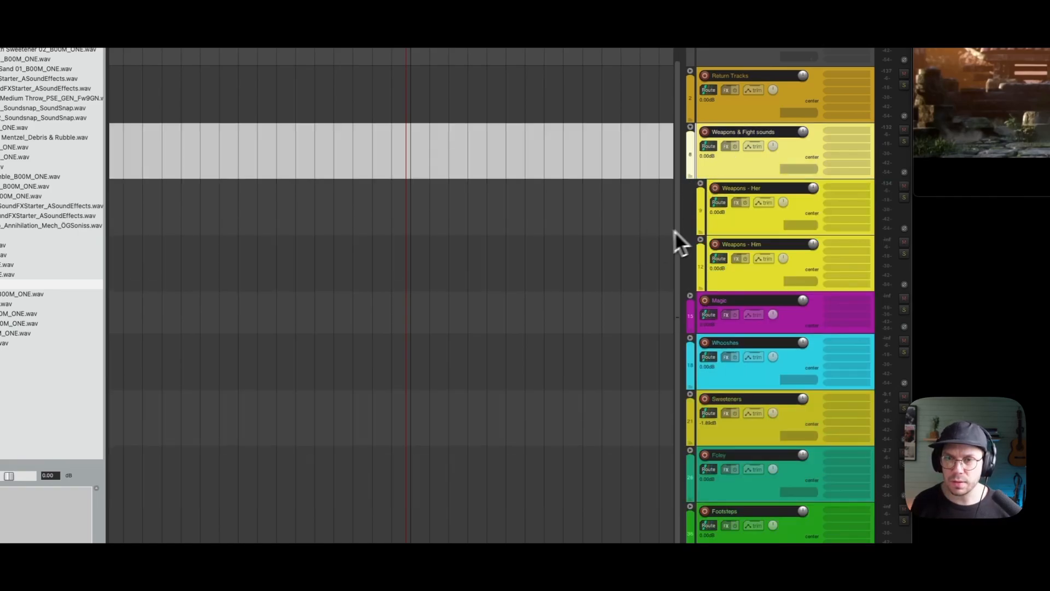
pyautogui.click(727, 225)
pyautogui.click(735, 249)
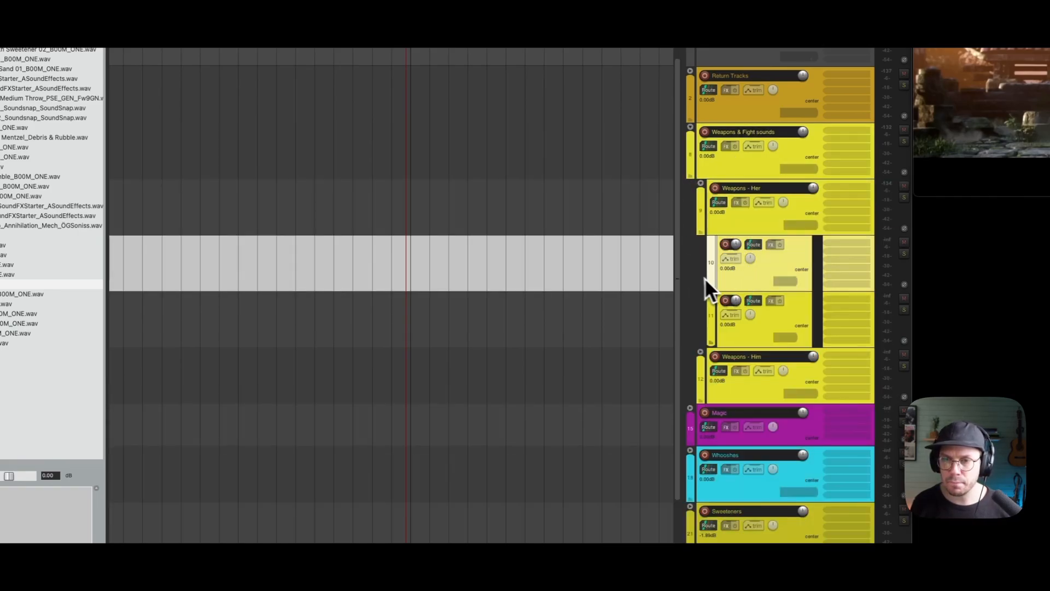
# Widen the track panel and insert three new tracks inside the Weapons - Her folder.
pyautogui.moveTo(682, 273); pyautogui.dragTo(653, 273)
pyautogui.hotkey('ctrl', 't')
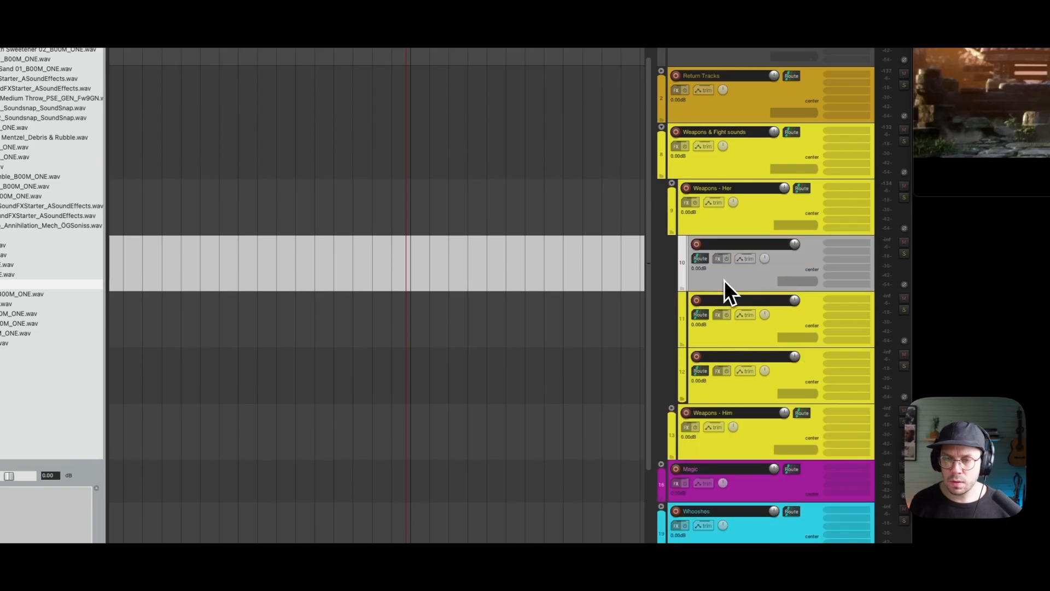
pyautogui.hotkey('ctrl', 'z')
pyautogui.click(746, 278)
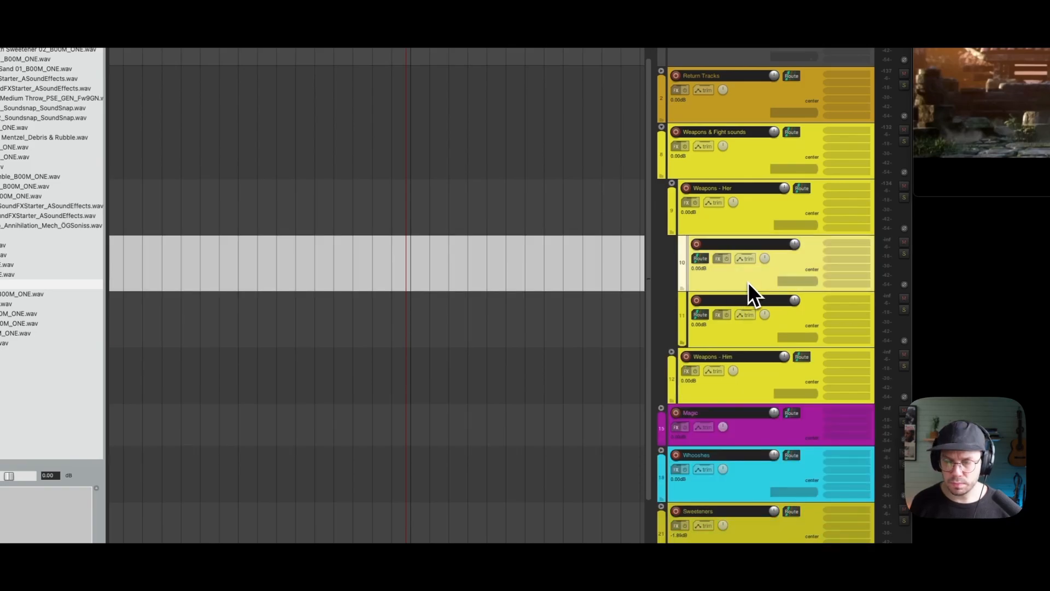
pyautogui.hotkey('ctrl', 't')
pyautogui.hotkey('ctrl', 't')
pyautogui.hotkey('ctrl', 't')
pyautogui.click(747, 281)
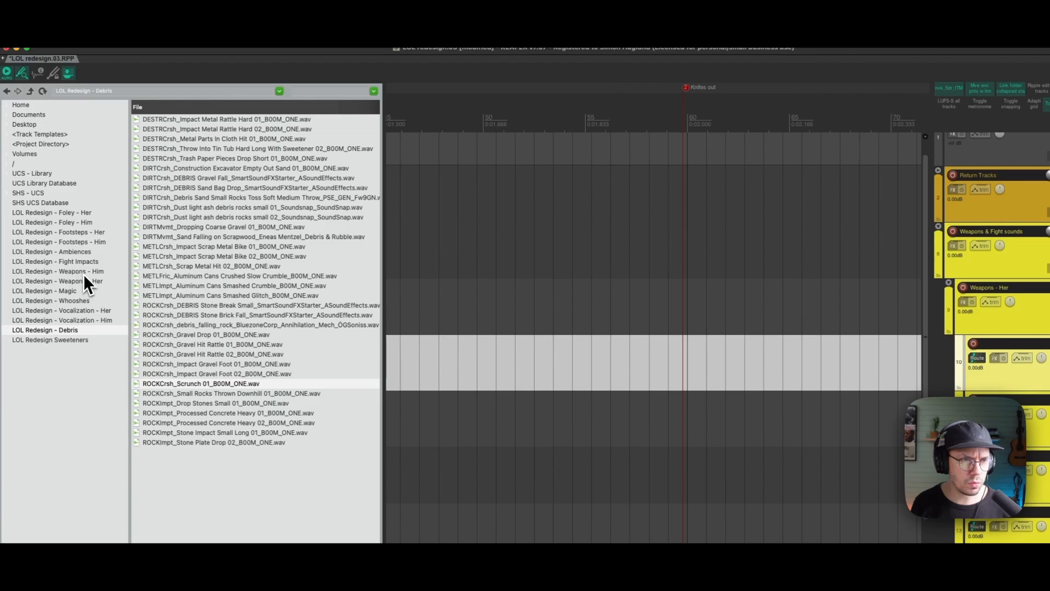
# Open the LOL Redesign - Weapons - Her library folder and audition the scrape and hammer ring sounds.
pyautogui.click(83, 274)
pyautogui.click(84, 280)
pyautogui.click(218, 121)
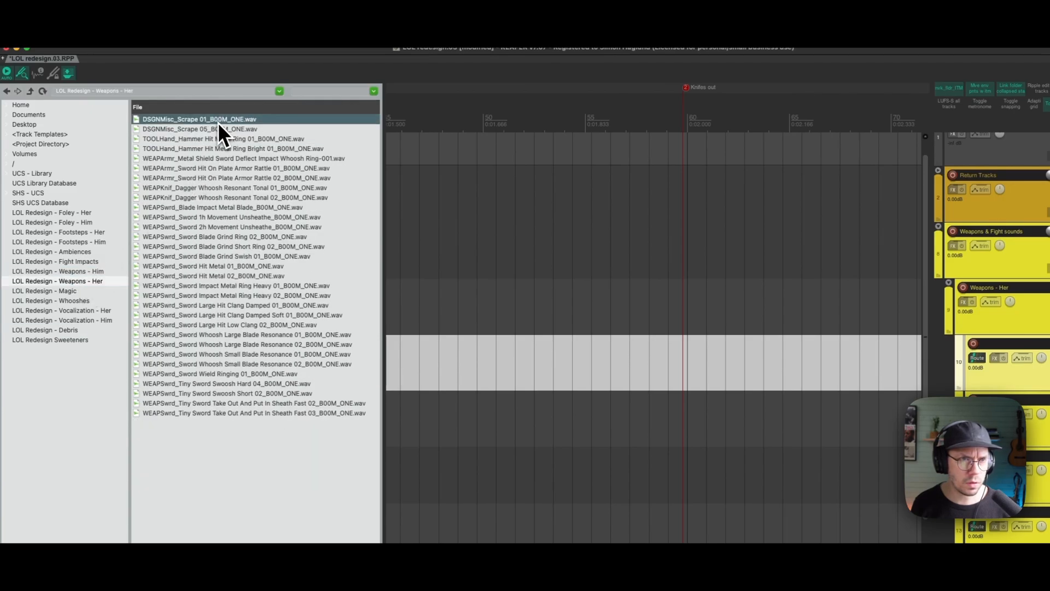
pyautogui.click(219, 139)
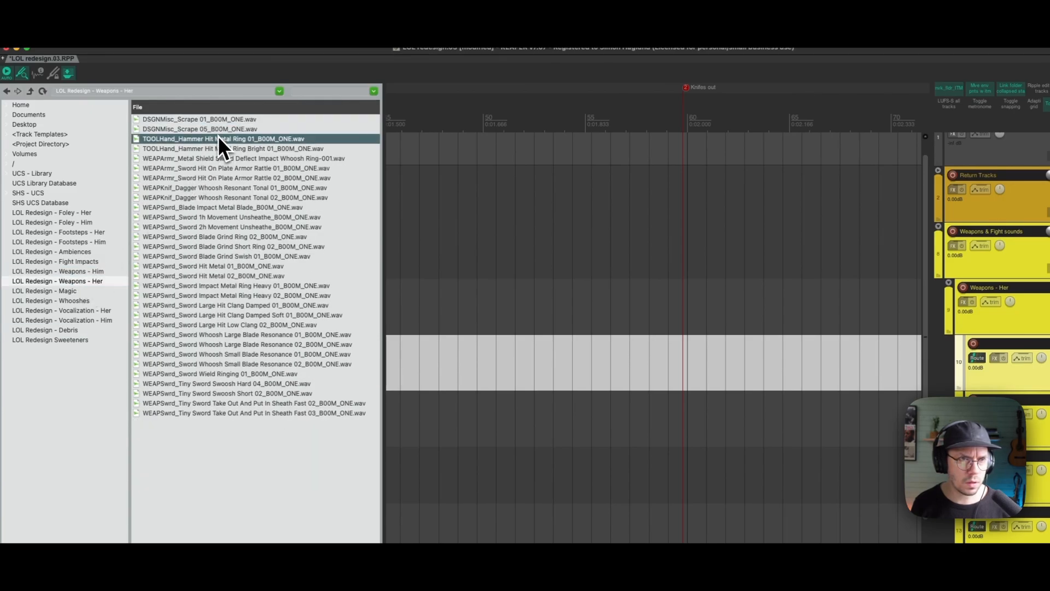
pyautogui.click(218, 130)
pyautogui.click(218, 138)
pyautogui.click(225, 149)
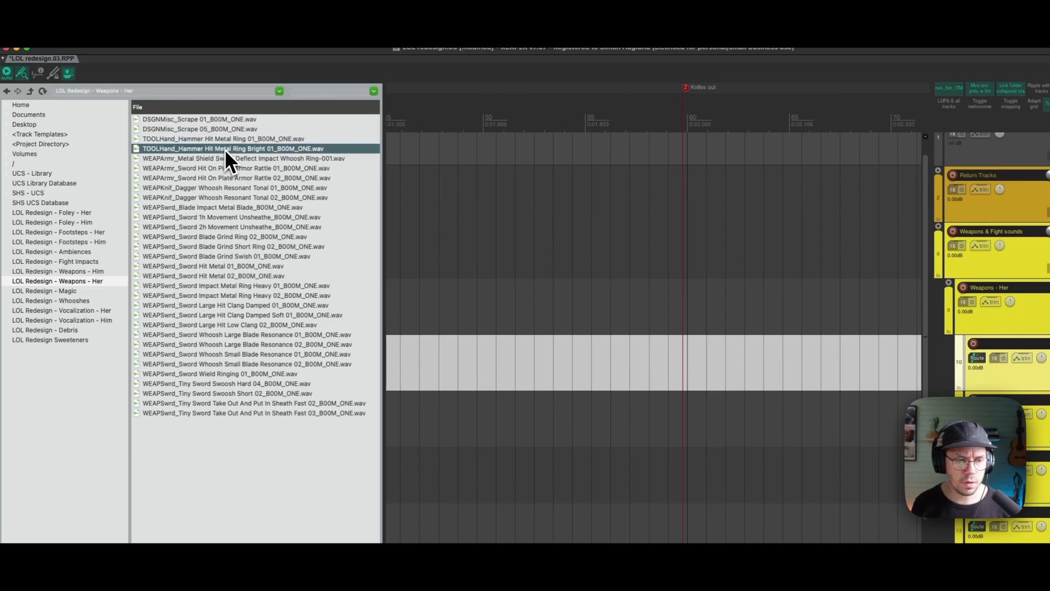
pyautogui.click(225, 140)
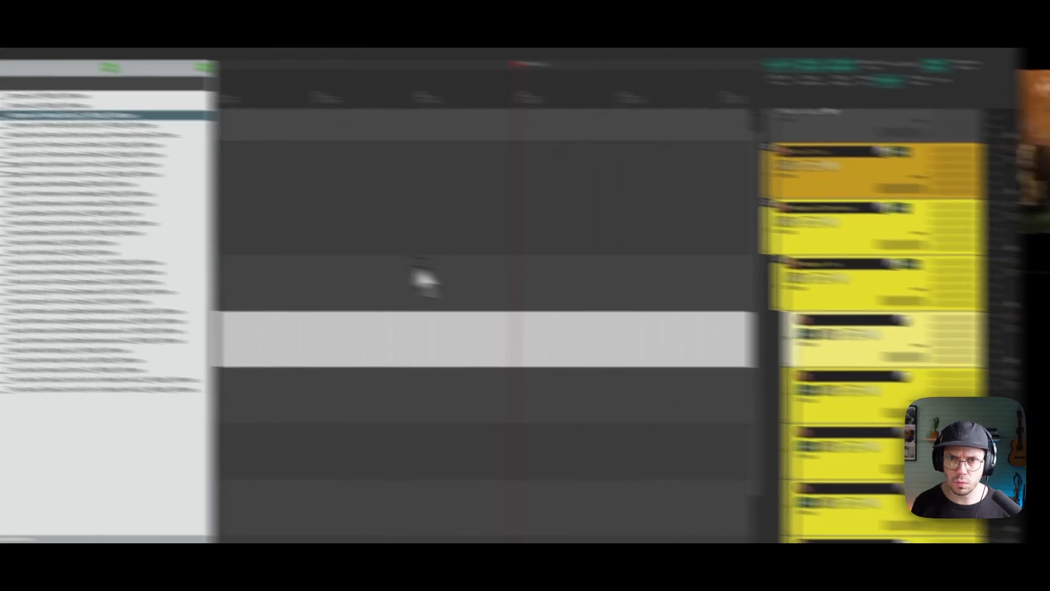
pyautogui.click(289, 262)
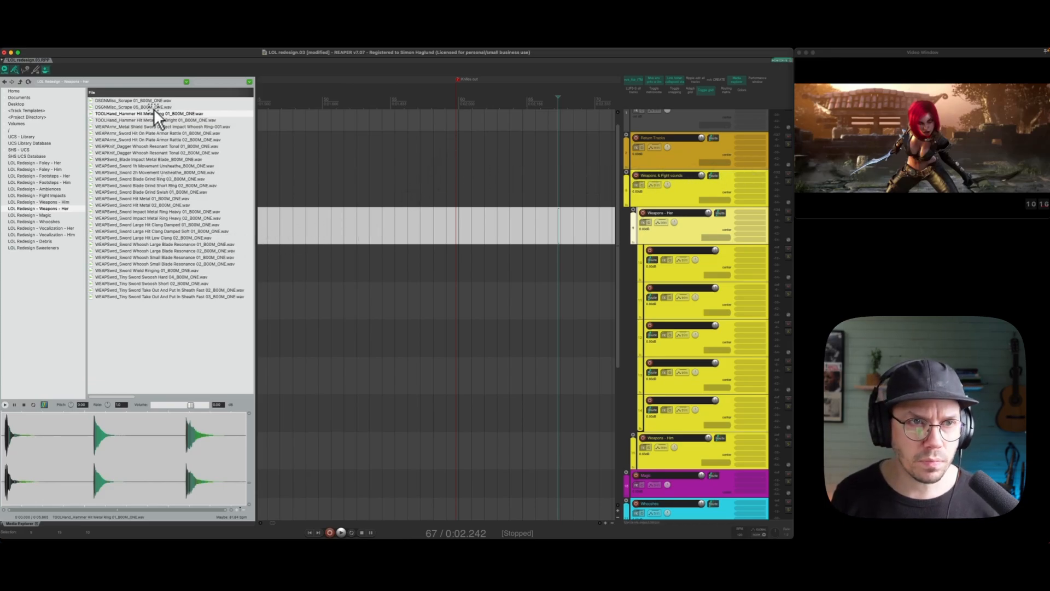
# Add TOOLHand_Hammer Hit Metal Ring 01 to the first new track, aligned with the Knifes out marker.
pyautogui.moveTo(153, 109); pyautogui.dragTo(425, 267)
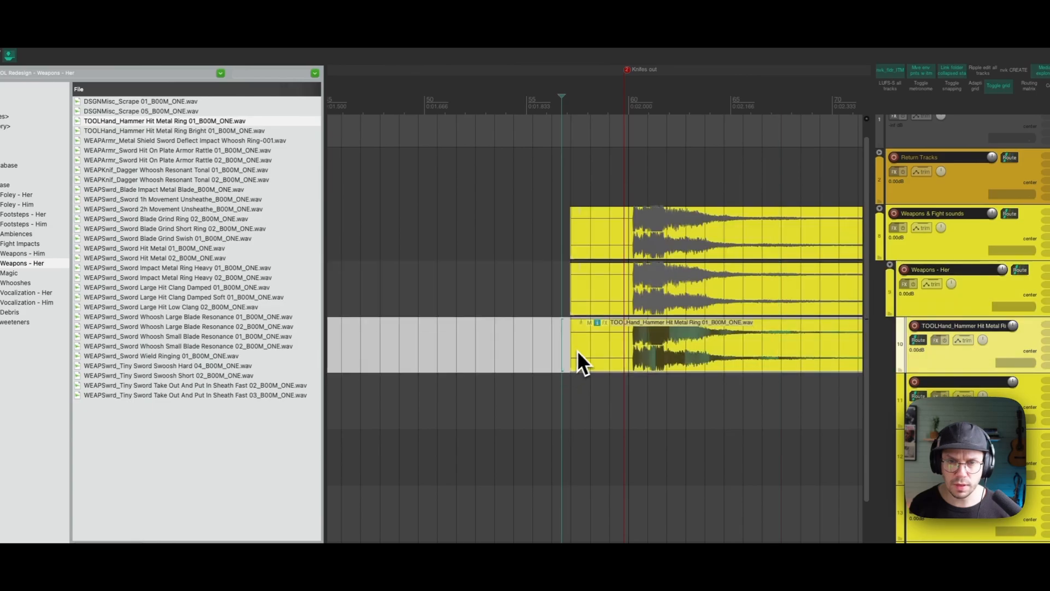
pyautogui.moveTo(571, 346); pyautogui.dragTo(636, 334)
pyautogui.click(579, 343)
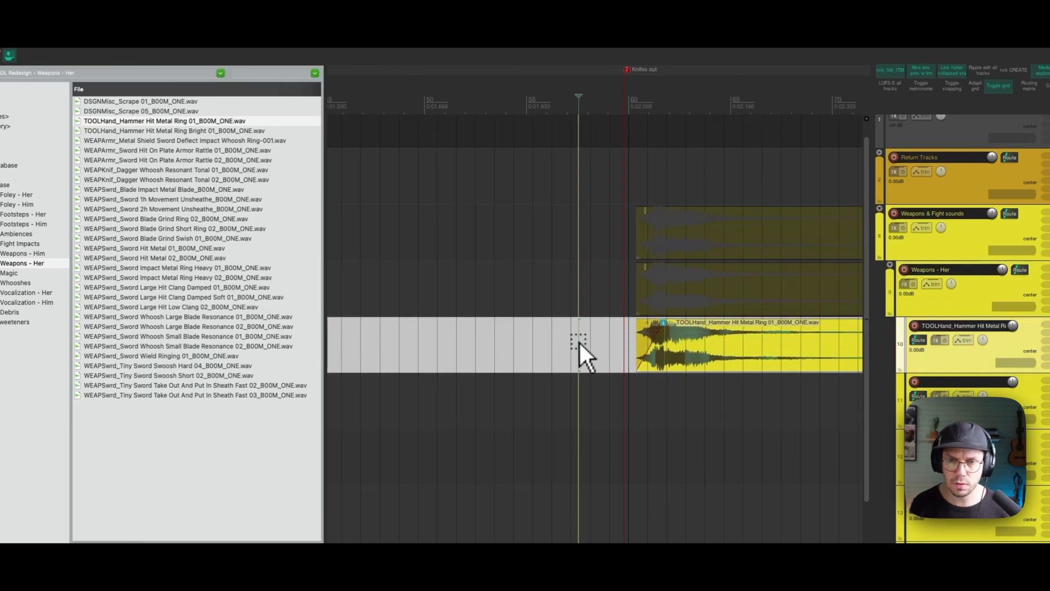
pyautogui.moveTo(710, 356); pyautogui.dragTo(652, 354)
pyautogui.click(504, 344)
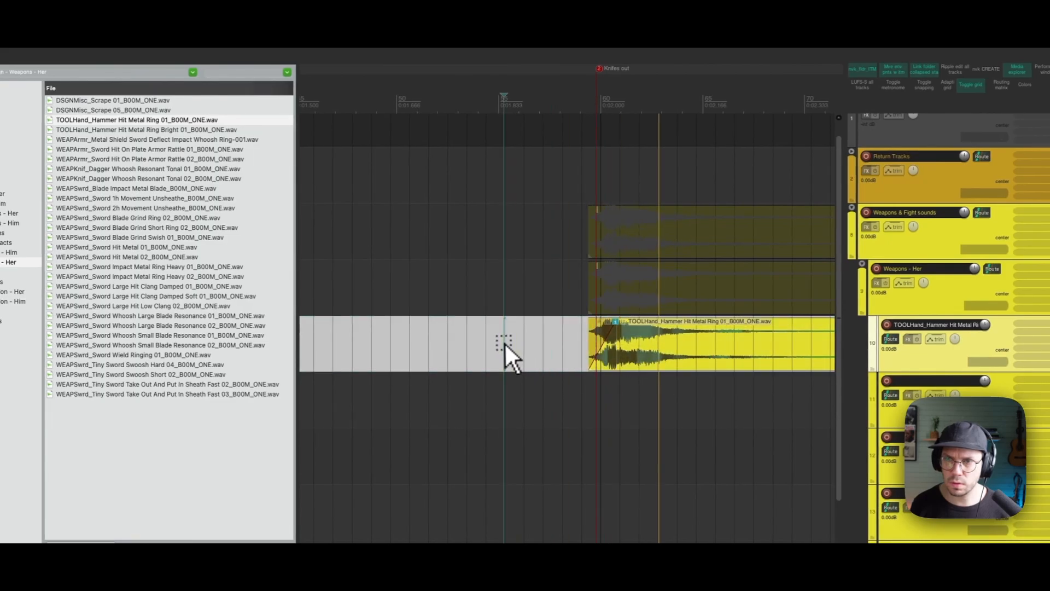
pyautogui.click(426, 342)
pyautogui.moveTo(596, 334); pyautogui.dragTo(618, 335)
# Audition more weapon sounds and add WEAPKnif_Dagger Whoosh Resonant Tonal 01 to the second new track.
pyautogui.click(195, 131)
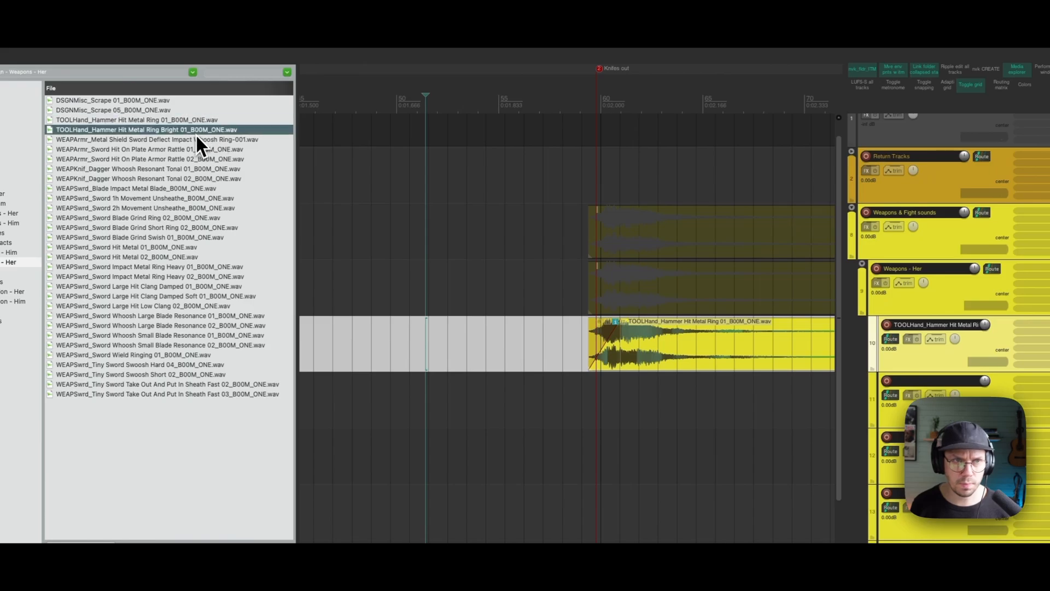
pyautogui.click(146, 151)
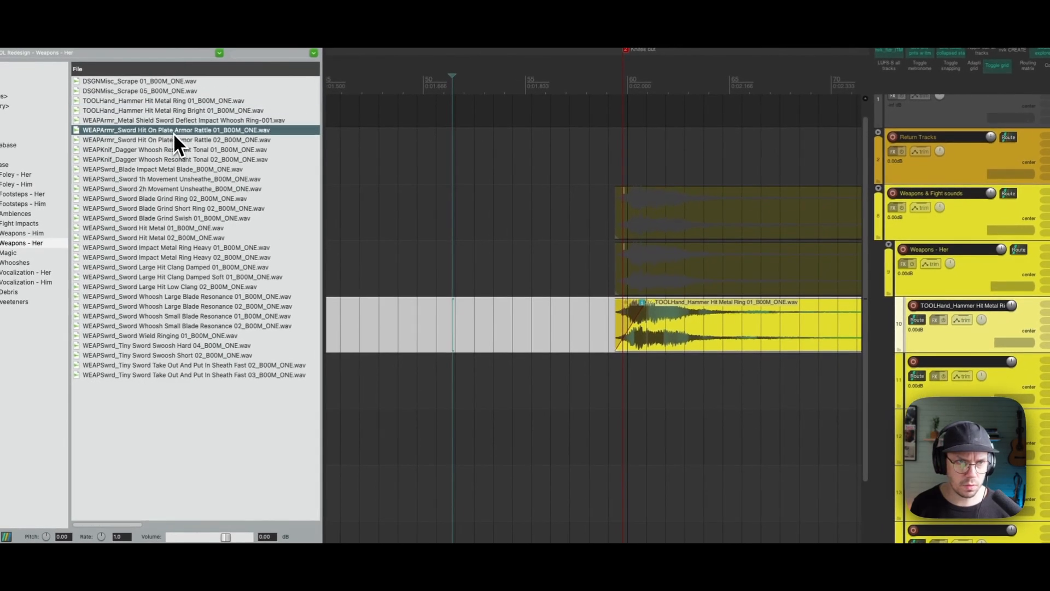
pyautogui.click(166, 149)
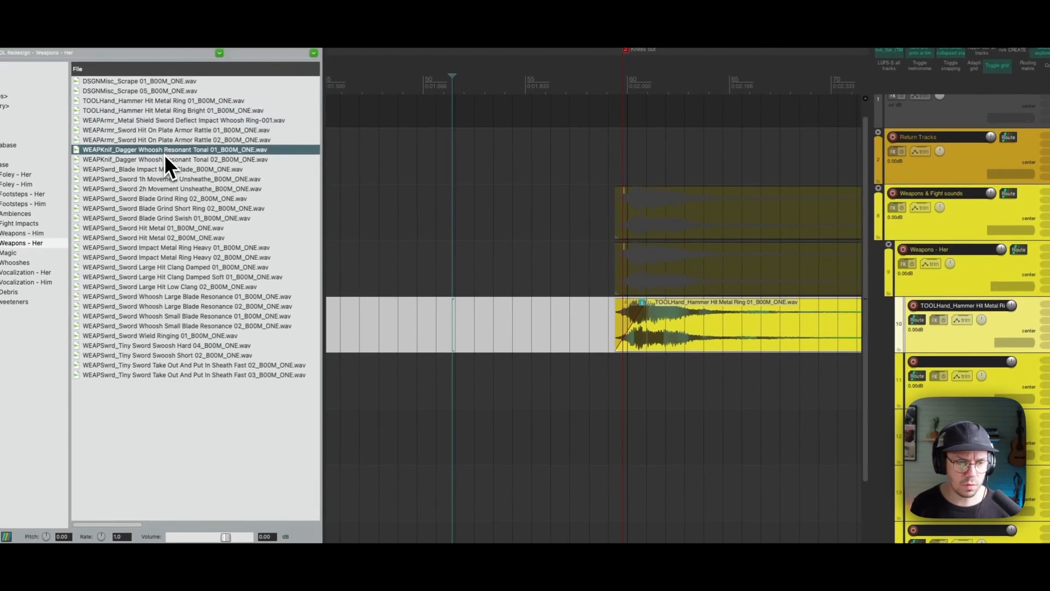
pyautogui.moveTo(165, 158); pyautogui.dragTo(562, 400)
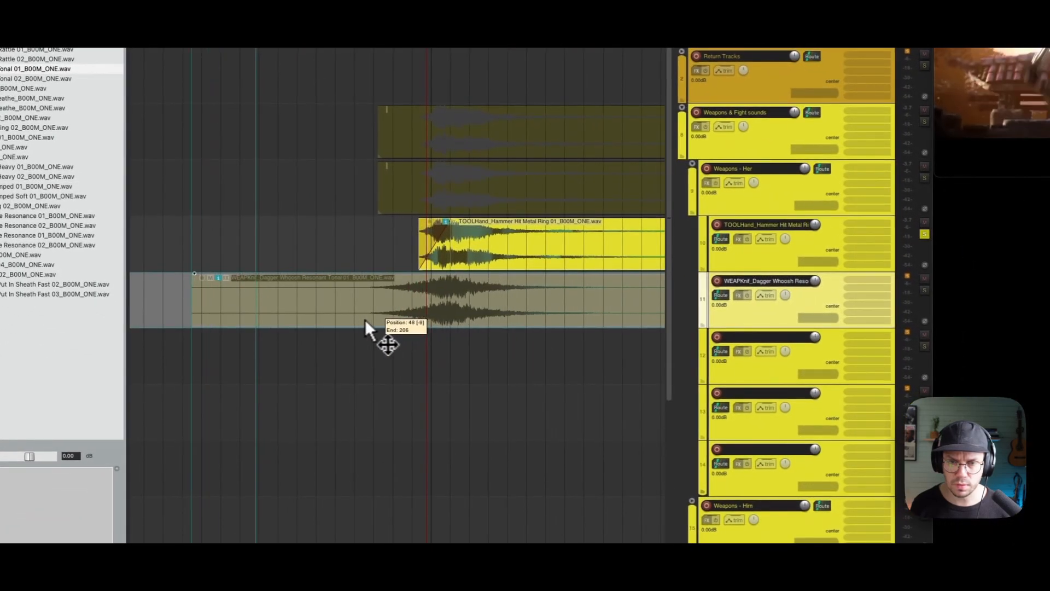
pyautogui.moveTo(366, 320); pyautogui.dragTo(338, 286)
pyautogui.hotkey('shift', 'F6')
pyautogui.press('s')
pyautogui.press('super+z')
pyautogui.press('super+z')
pyautogui.press('super+z')
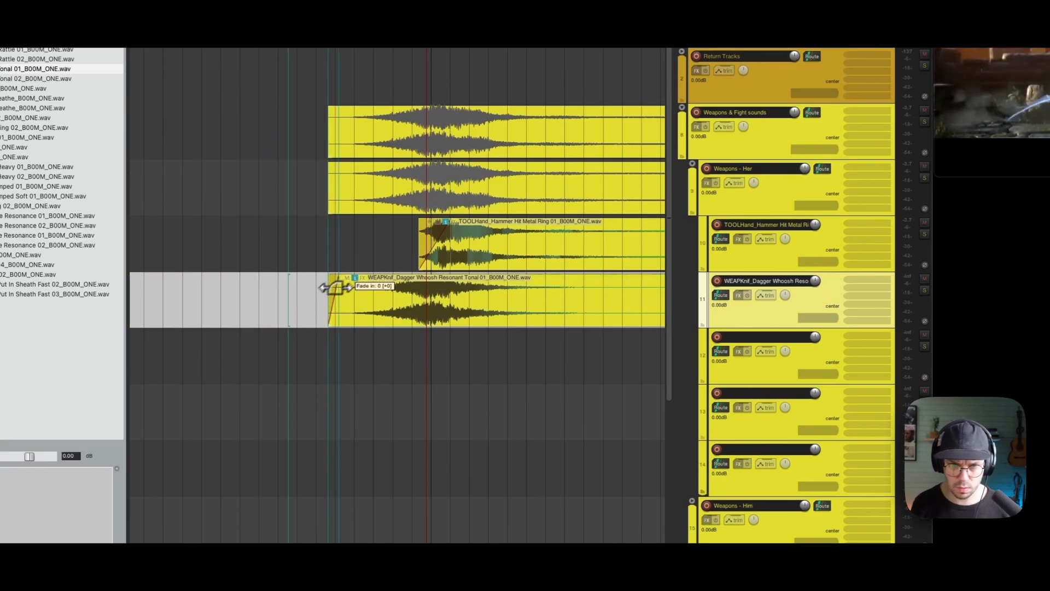
# Select the hammer ring and dagger whoosh items and move them earlier before the Knifes out marker.
pyautogui.click(307, 304)
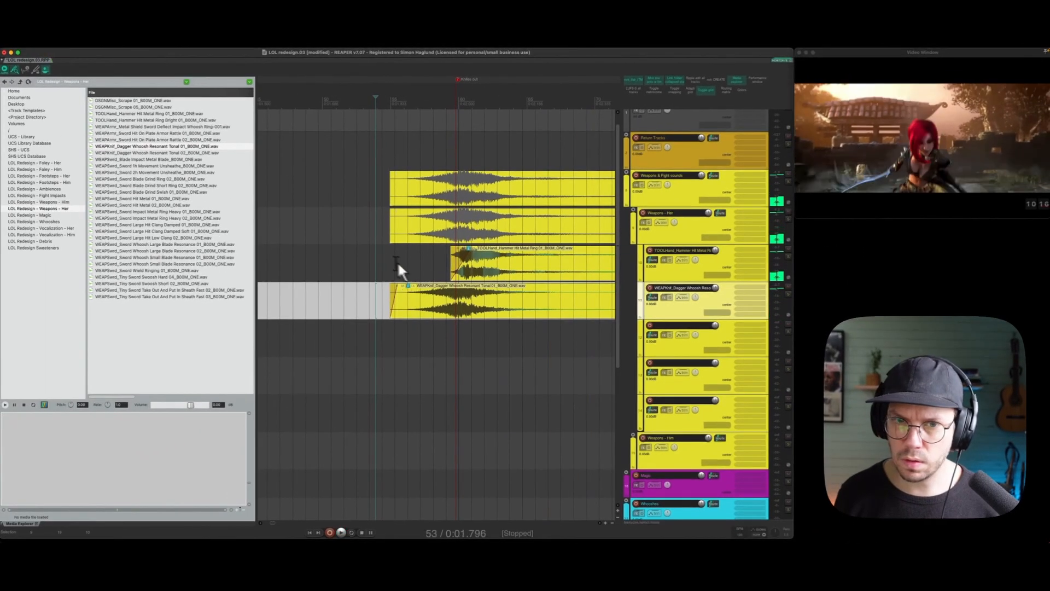
pyautogui.moveTo(339, 241); pyautogui.dragTo(440, 292)
pyautogui.press('space')
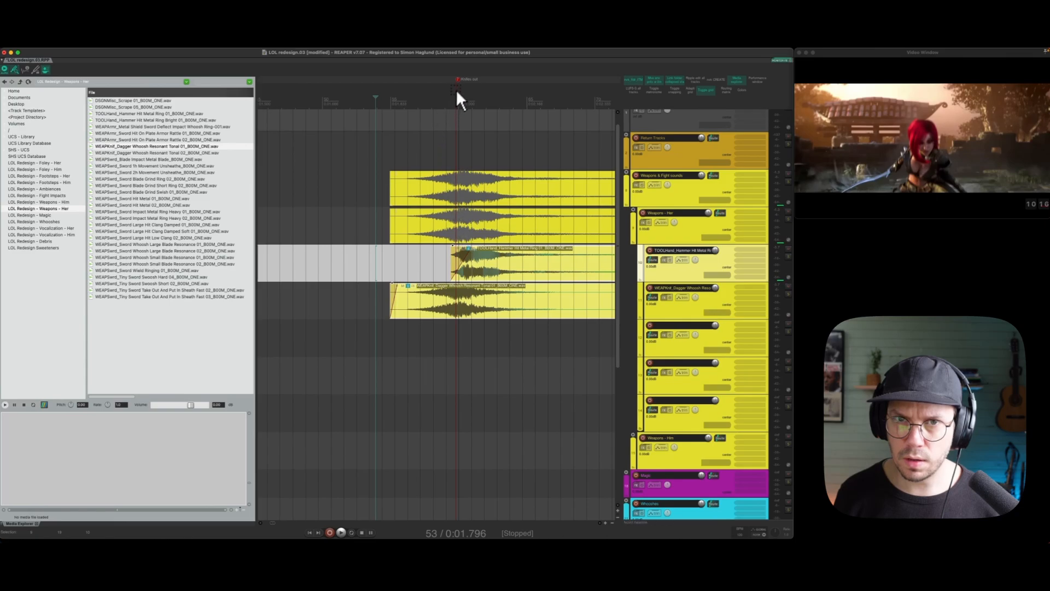
pyautogui.moveTo(455, 81)
pyautogui.mouseDown()
pyautogui.moveTo(331, 84)
pyautogui.moveTo(429, 93)
pyautogui.mouseUp()
pyautogui.moveTo(536, 208); pyautogui.dragTo(389, 181)
# Play back the new weapon layers against the video from before the Knifes out marker.
pyautogui.click(340, 137)
pyautogui.press('space')
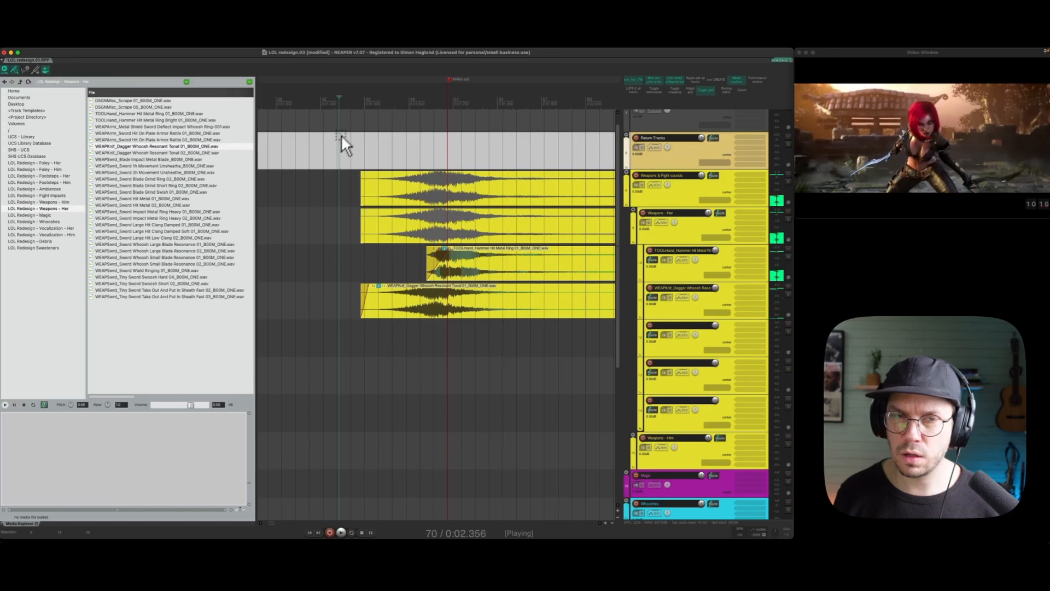
pyautogui.moveTo(368, 84); pyautogui.dragTo(405, 80)
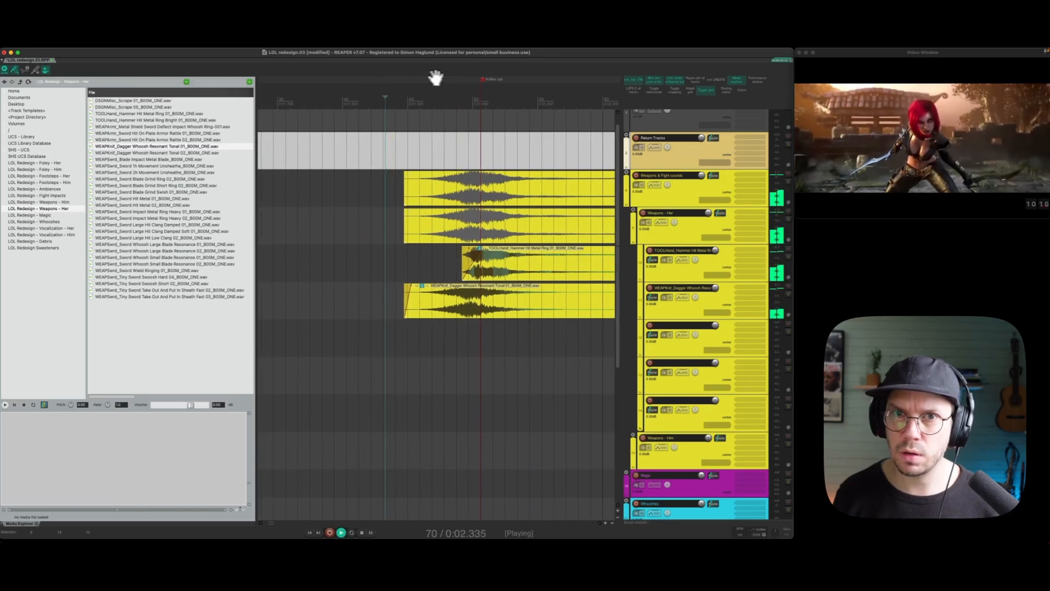
pyautogui.moveTo(483, 82); pyautogui.dragTo(481, 81)
pyautogui.press('space')
pyautogui.press('space')
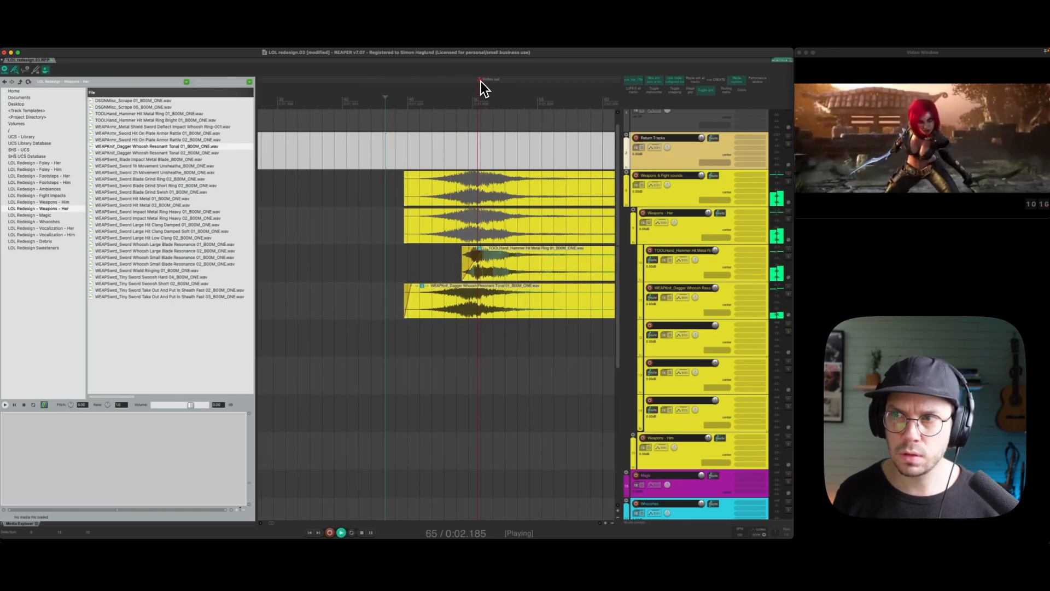
pyautogui.press('space')
# Open the hammer ring track's Snap Heap effect and add a Haas module.
pyautogui.click(672, 279)
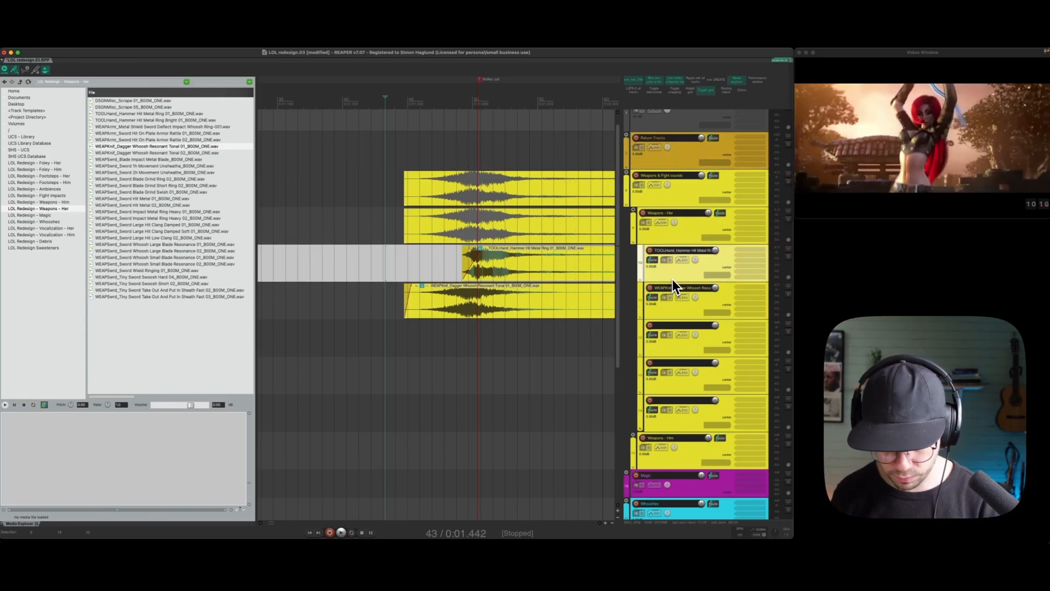
pyautogui.press('f')
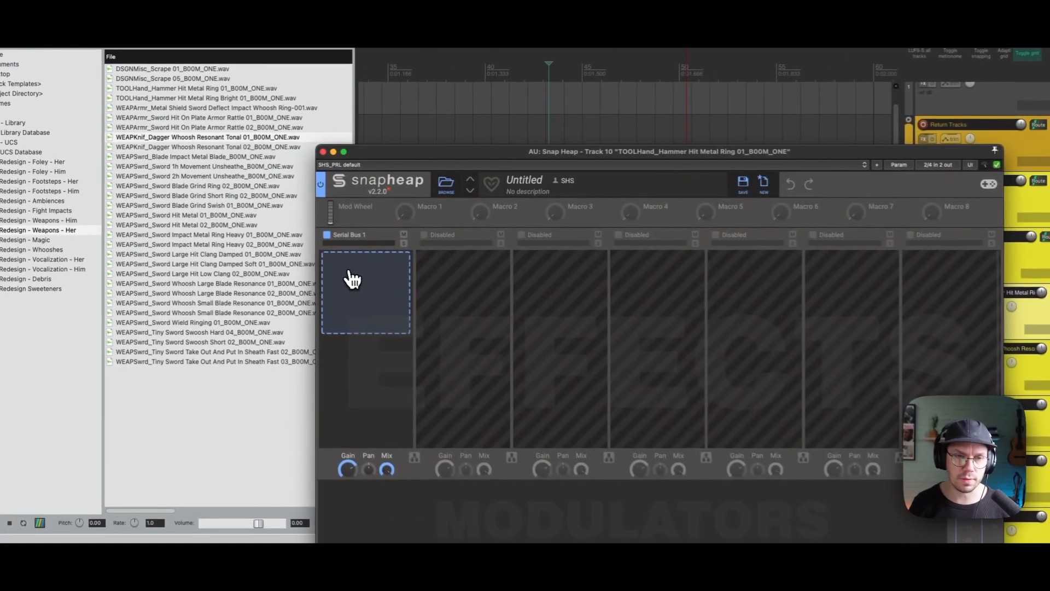
pyautogui.click(253, 240)
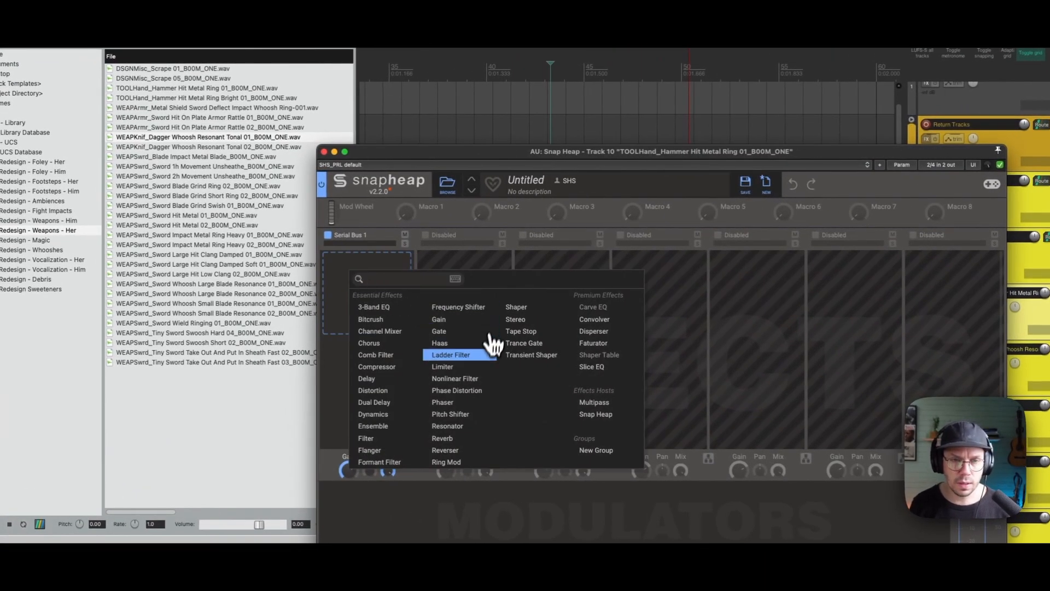
pyautogui.click(442, 344)
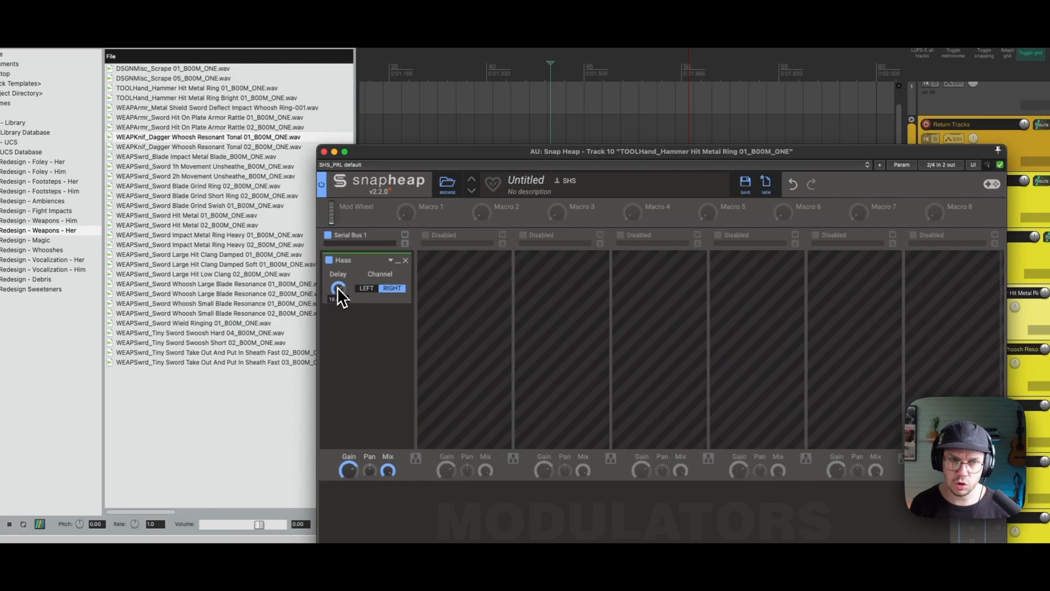
# Raise the Haas delay while listening, then close the Snap Heap window.
pyautogui.press('space')
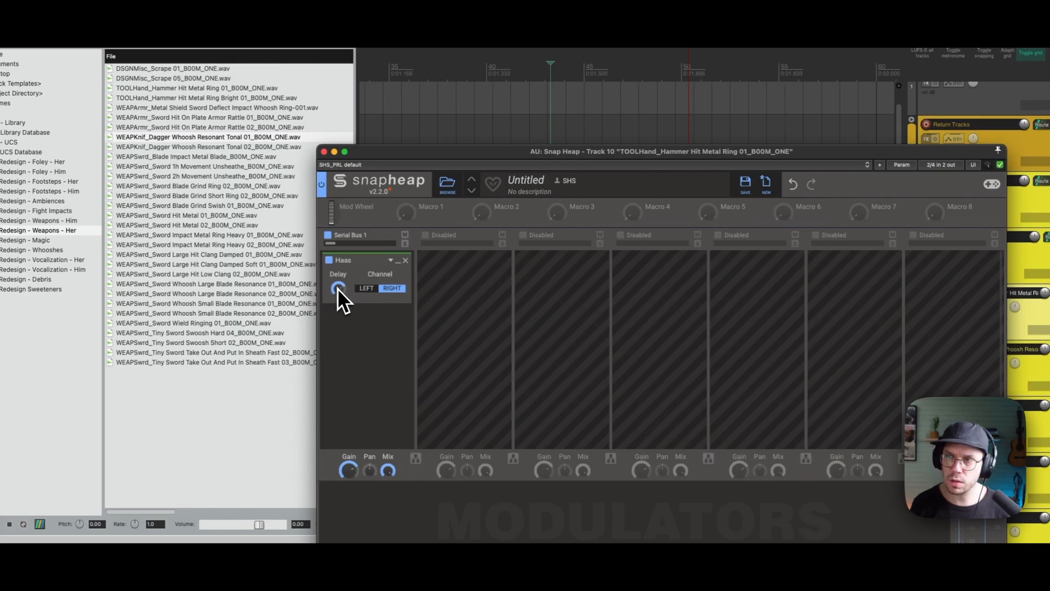
pyautogui.scroll(2, 337, 287)
pyautogui.press('space')
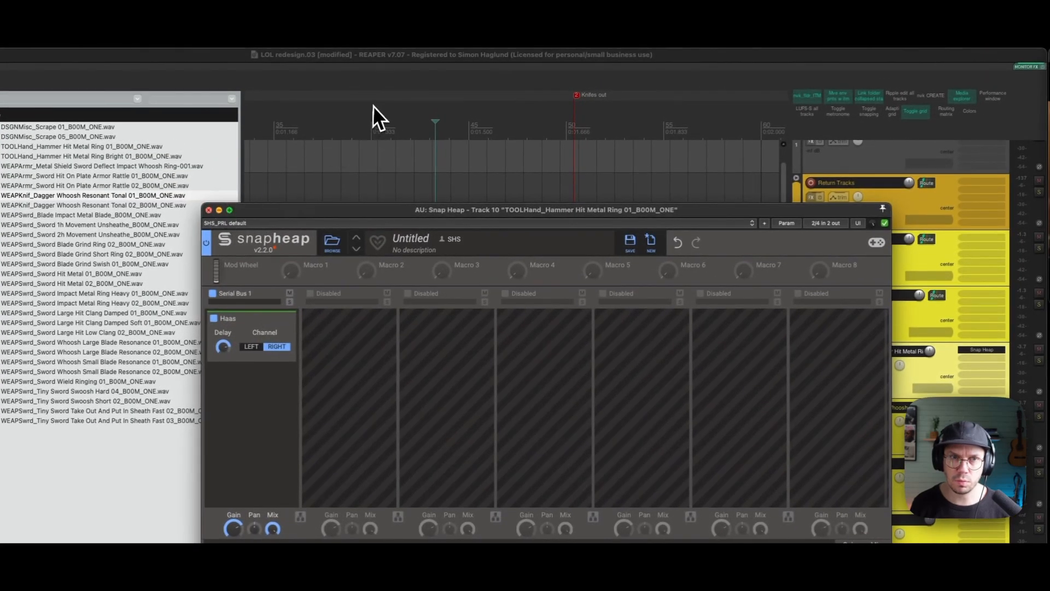
pyautogui.click(209, 211)
pyautogui.click(210, 214)
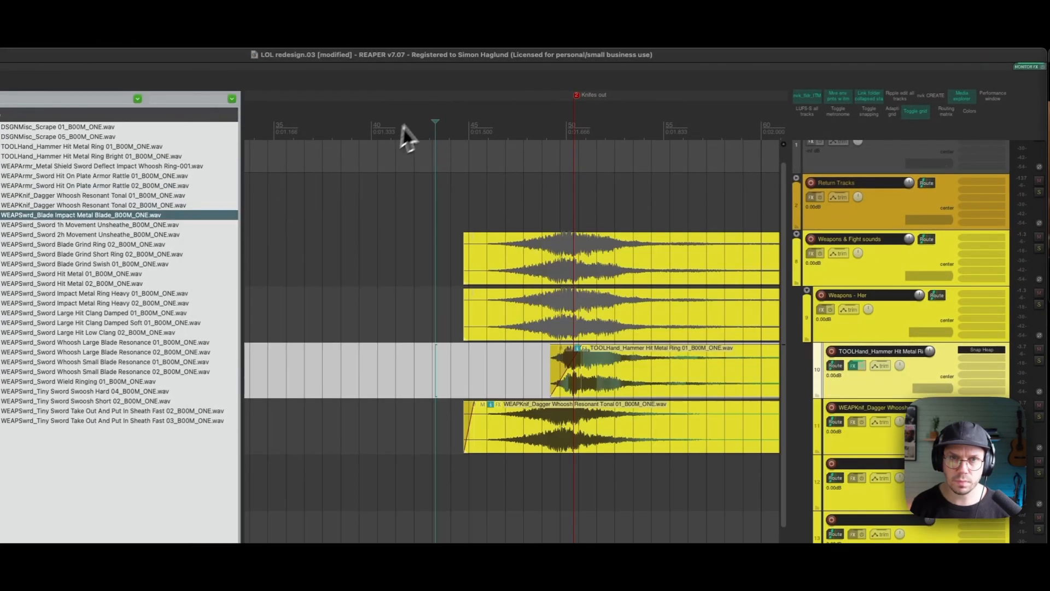
# Place the edit cursor between the Landing and Knifes out markers.
pyautogui.moveTo(407, 137); pyautogui.dragTo(650, 117)
pyautogui.click(569, 305)
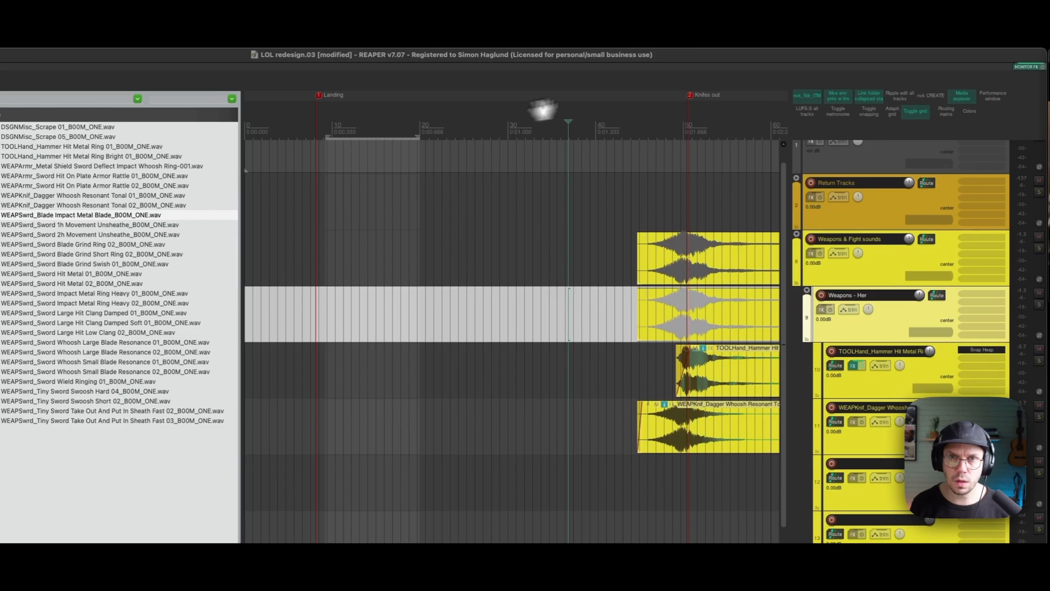
# Scroll down the track list and expand the Foley folder and its Foley - Her subfolder.
pyautogui.moveTo(542, 109); pyautogui.dragTo(555, 209)
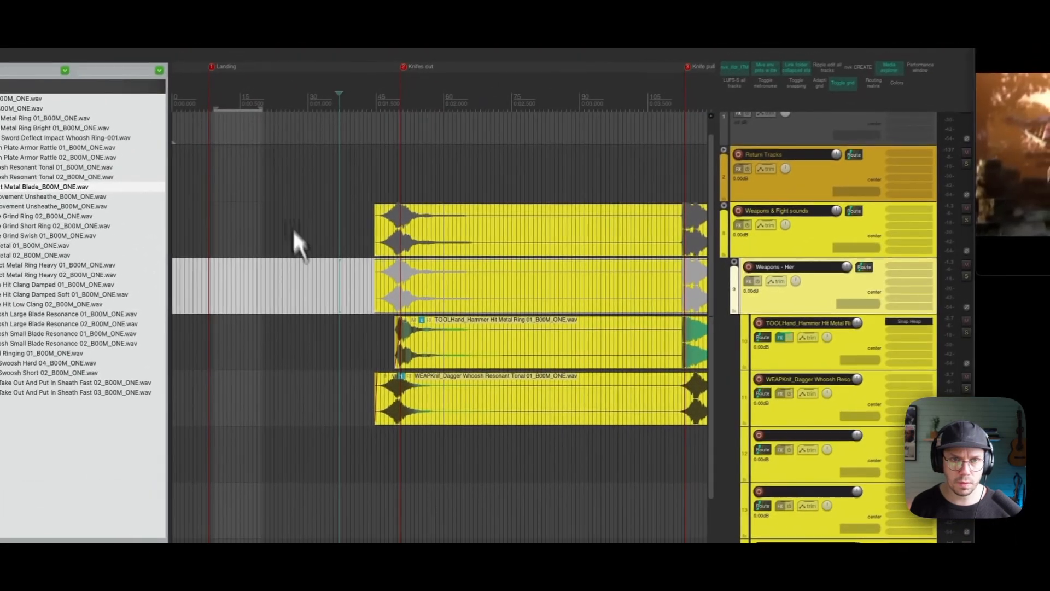
pyautogui.click(260, 290)
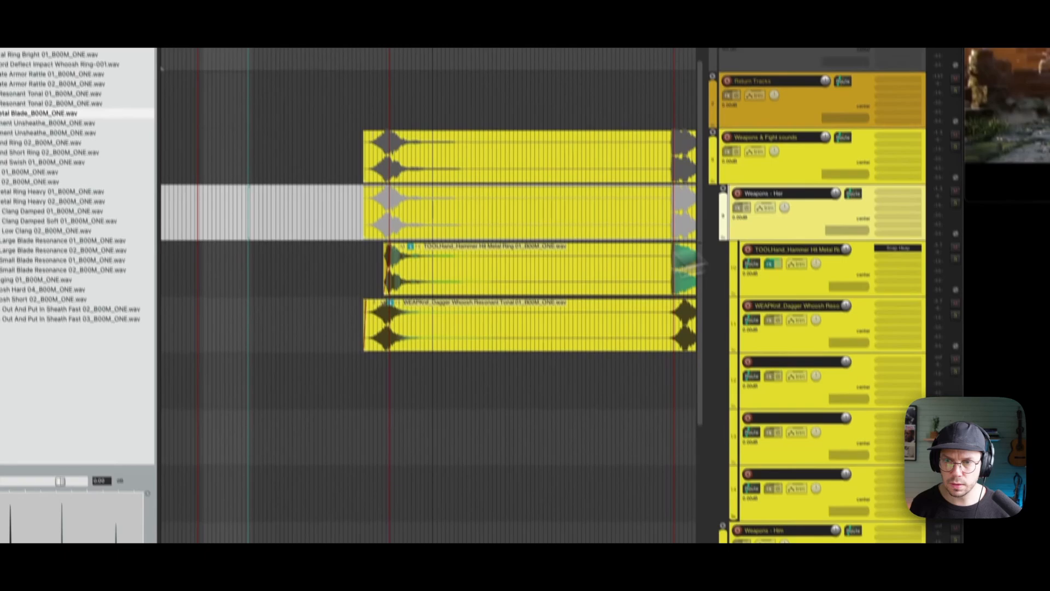
pyautogui.scroll(-2, 428, 418)
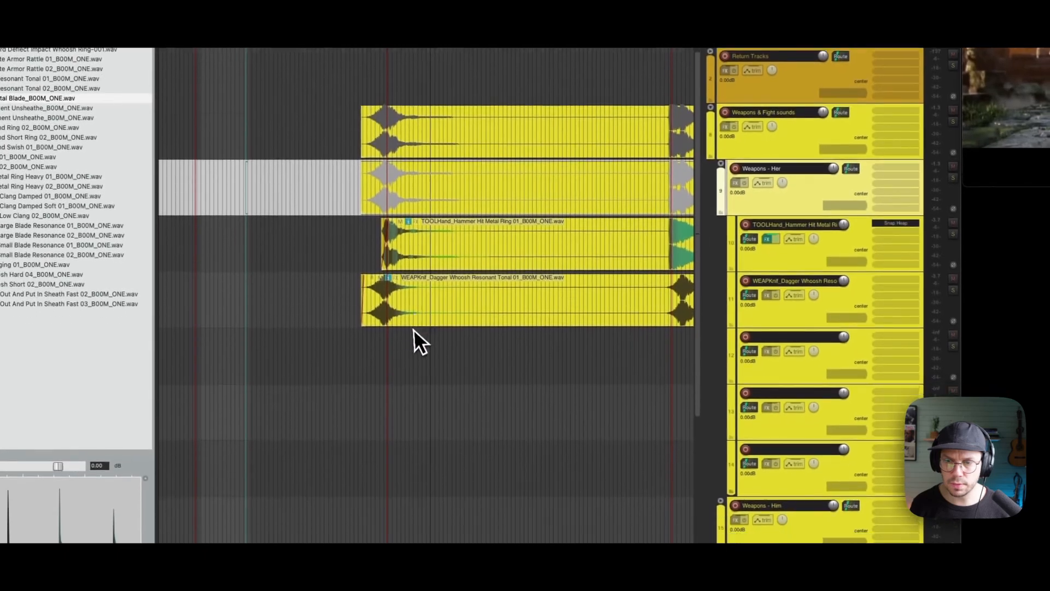
pyautogui.click(264, 460)
pyautogui.scroll(-4, 263, 461)
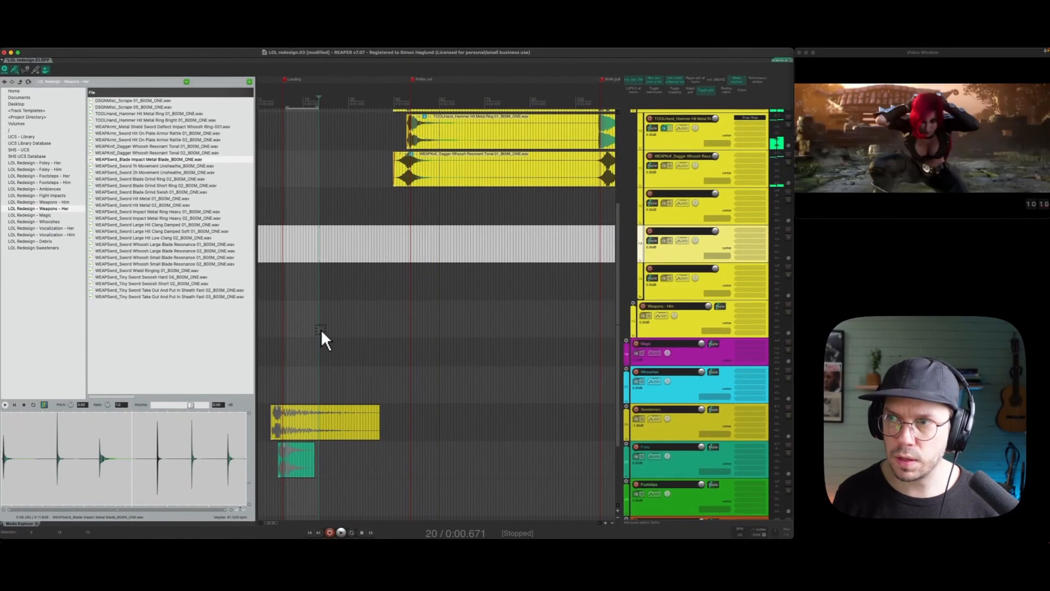
pyautogui.press('space')
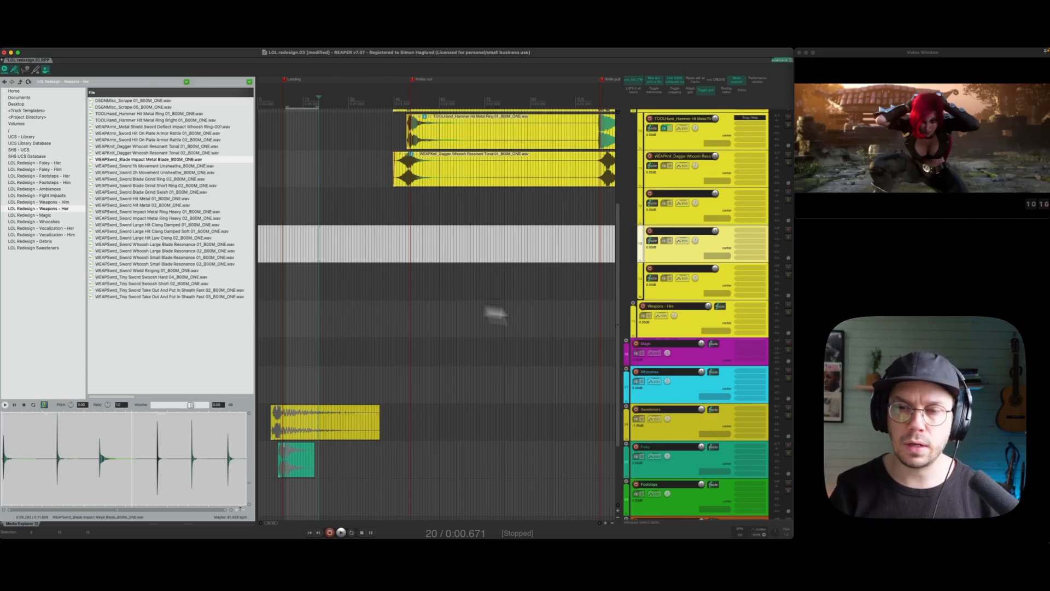
pyautogui.scroll(-3, 676, 391)
pyautogui.doubleClick(667, 365)
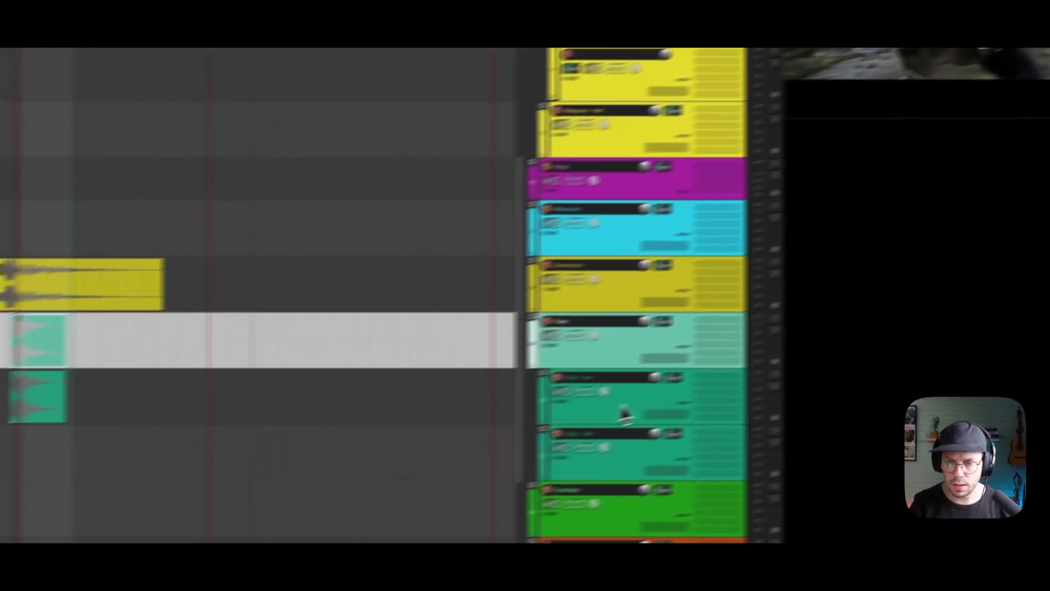
pyautogui.doubleClick(623, 403)
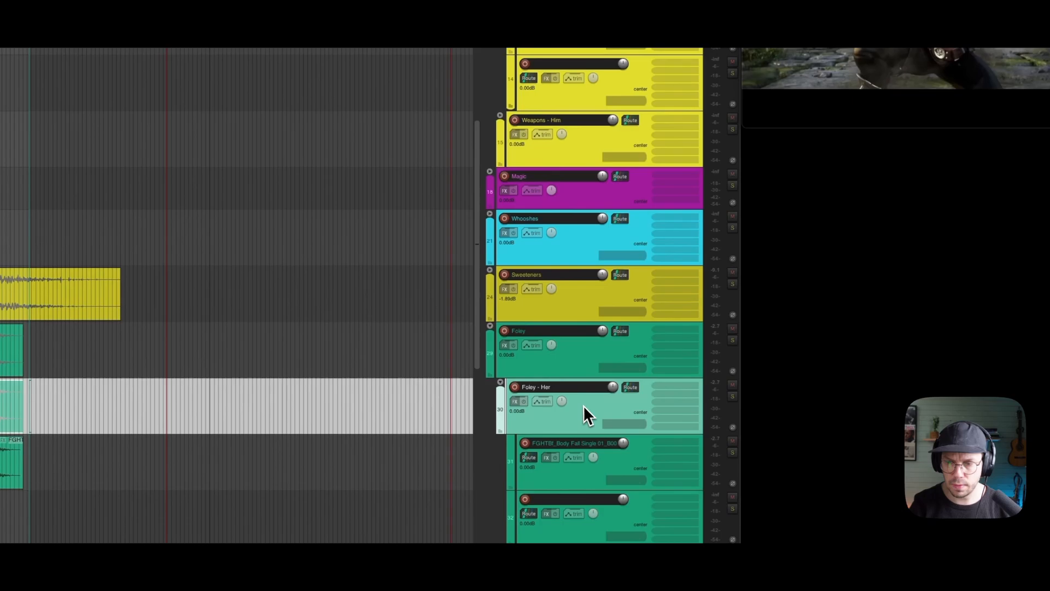
# Select the empty track below the body fall track in the Foley - Her folder.
pyautogui.click(557, 474)
pyautogui.scroll(-8, 554, 464)
pyautogui.click(564, 282)
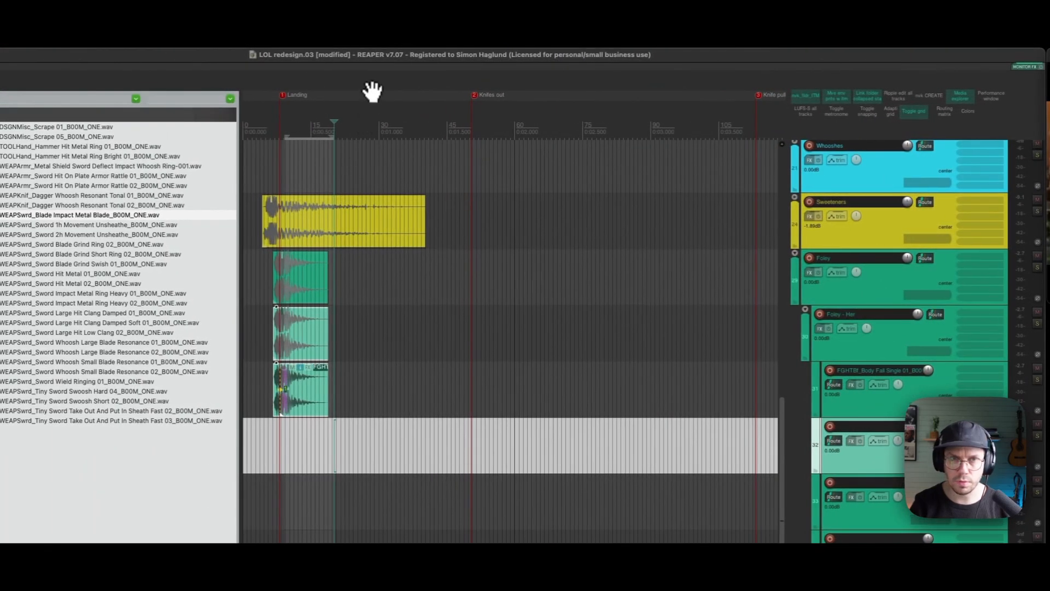
pyautogui.moveTo(372, 91); pyautogui.dragTo(474, 102)
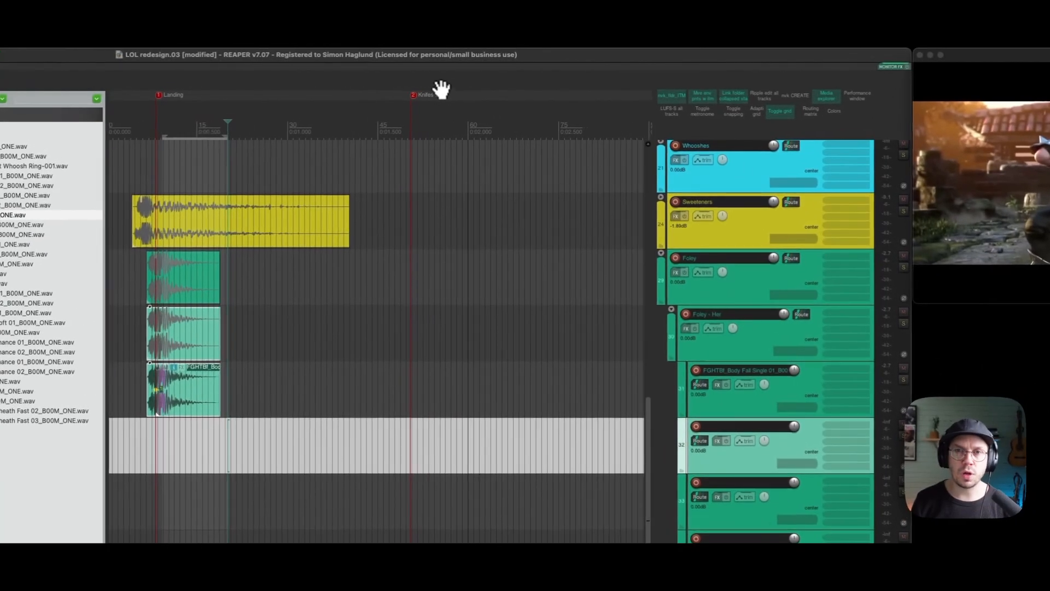
pyautogui.scroll(-5, 478, 76)
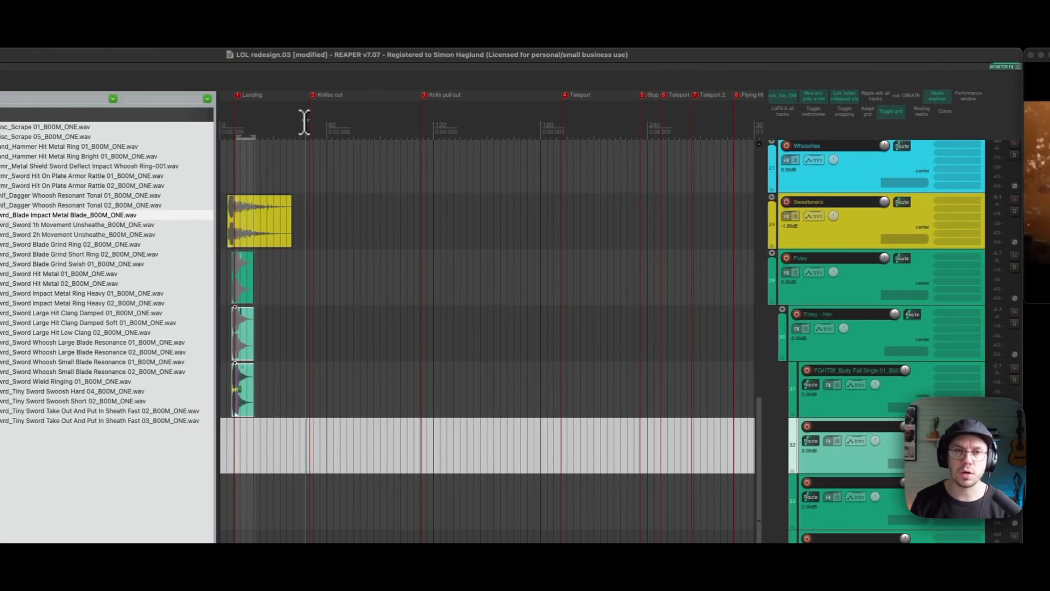
pyautogui.moveTo(304, 123); pyautogui.dragTo(429, 211)
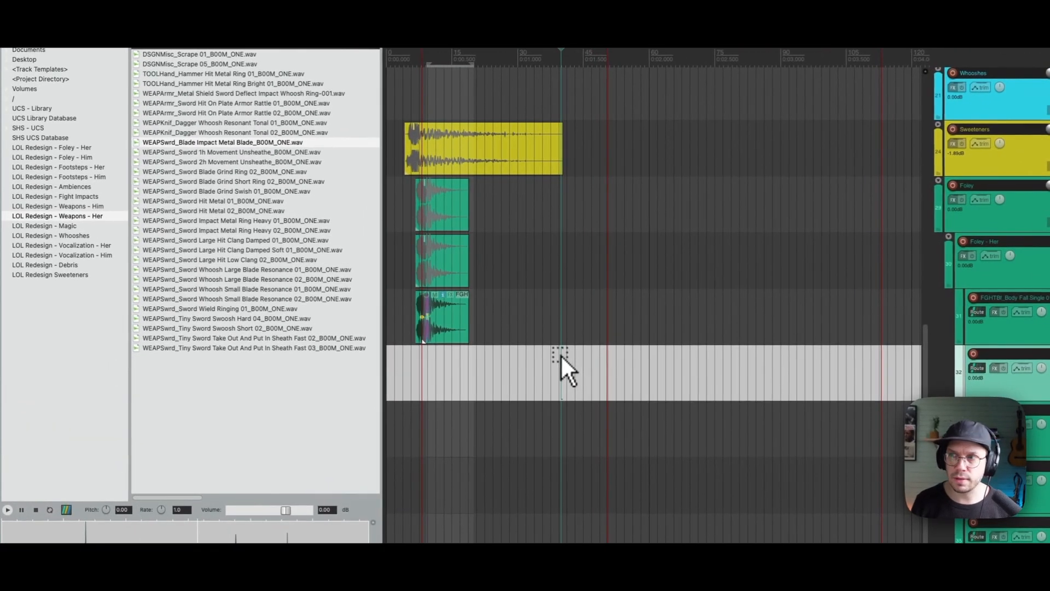
pyautogui.click(547, 352)
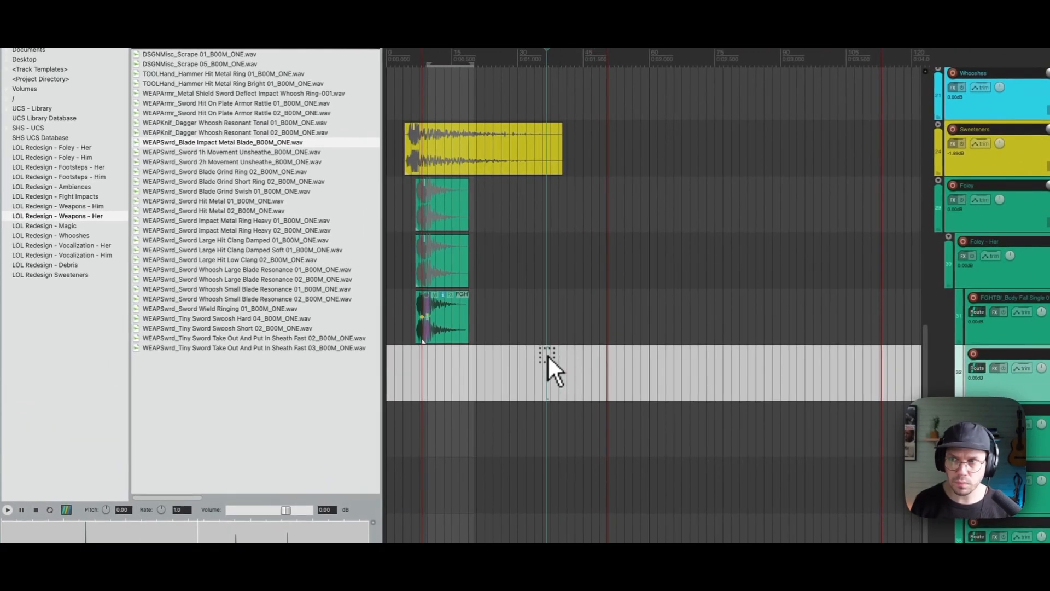
pyautogui.scroll(-2, 549, 357)
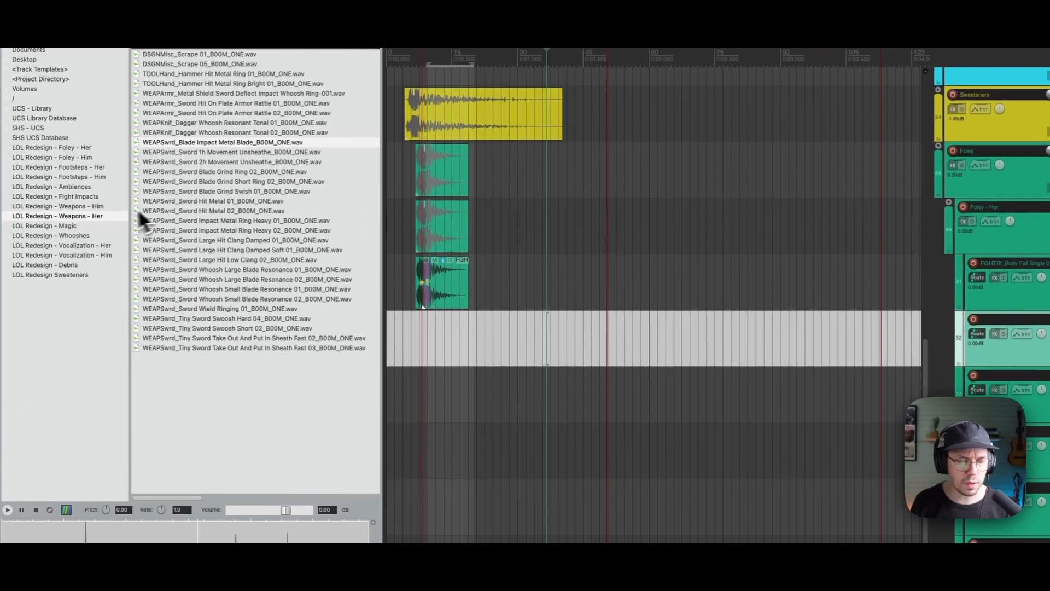
# Audition the Tiny Sword swoosh and Take Out And Put In Sheath sounds in the Weapons - Her library folder.
pyautogui.click(79, 205)
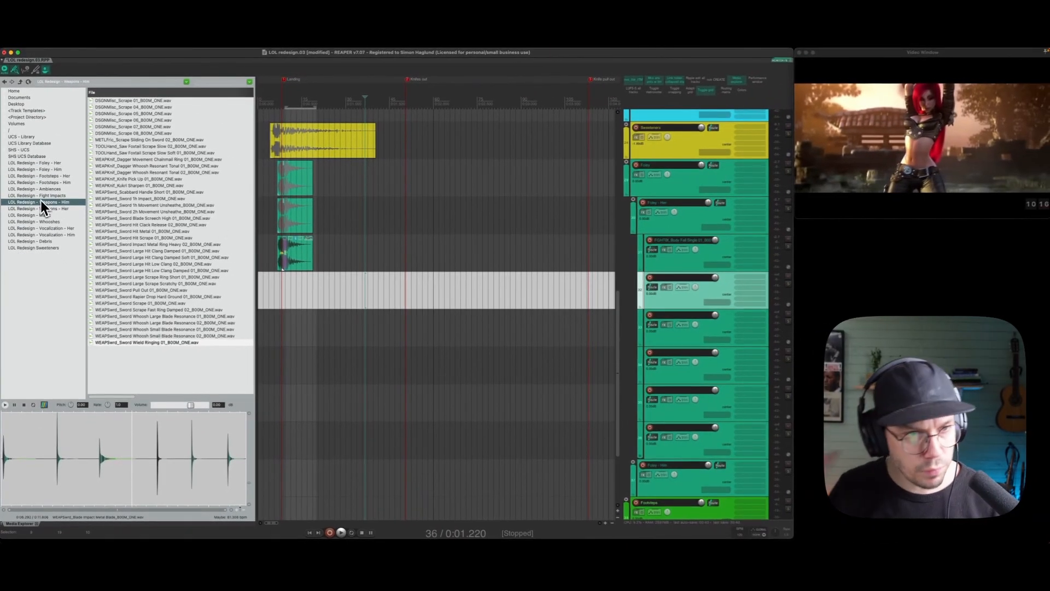
pyautogui.click(51, 209)
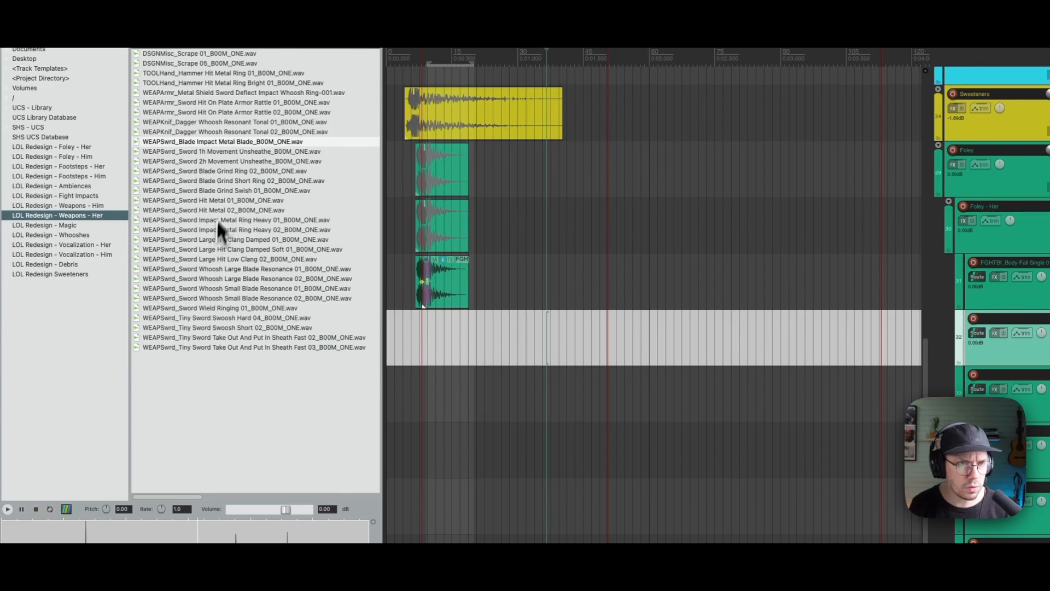
pyautogui.click(202, 278)
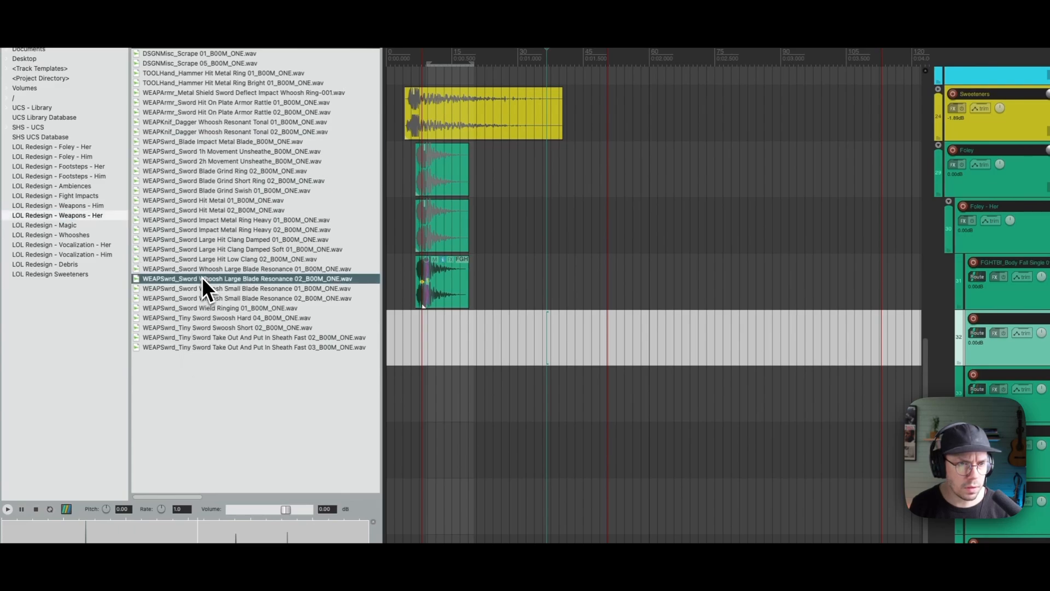
pyautogui.click(207, 308)
pyautogui.click(208, 319)
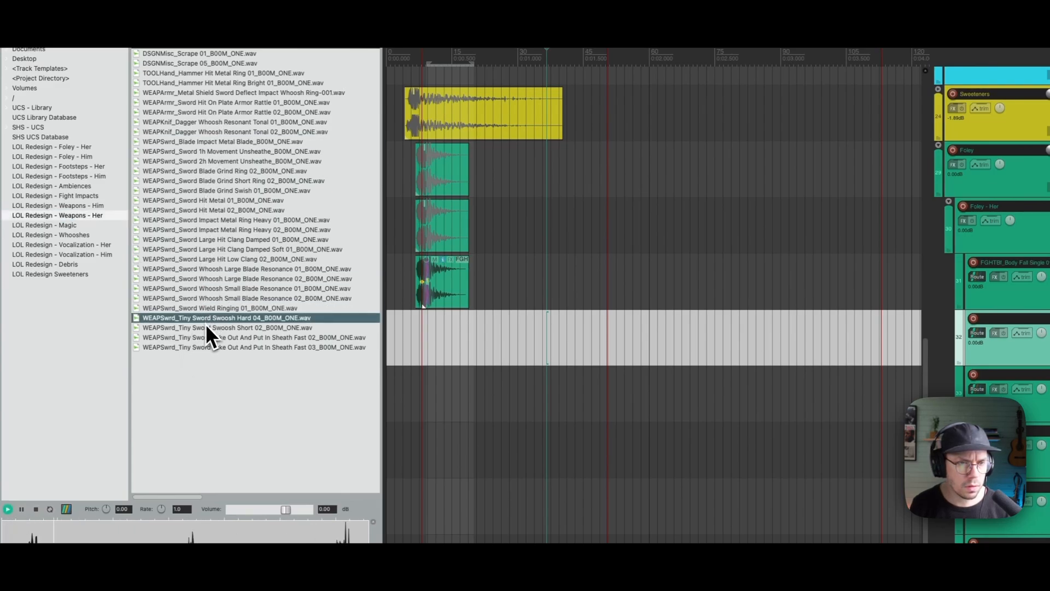
pyautogui.click(209, 327)
pyautogui.click(211, 318)
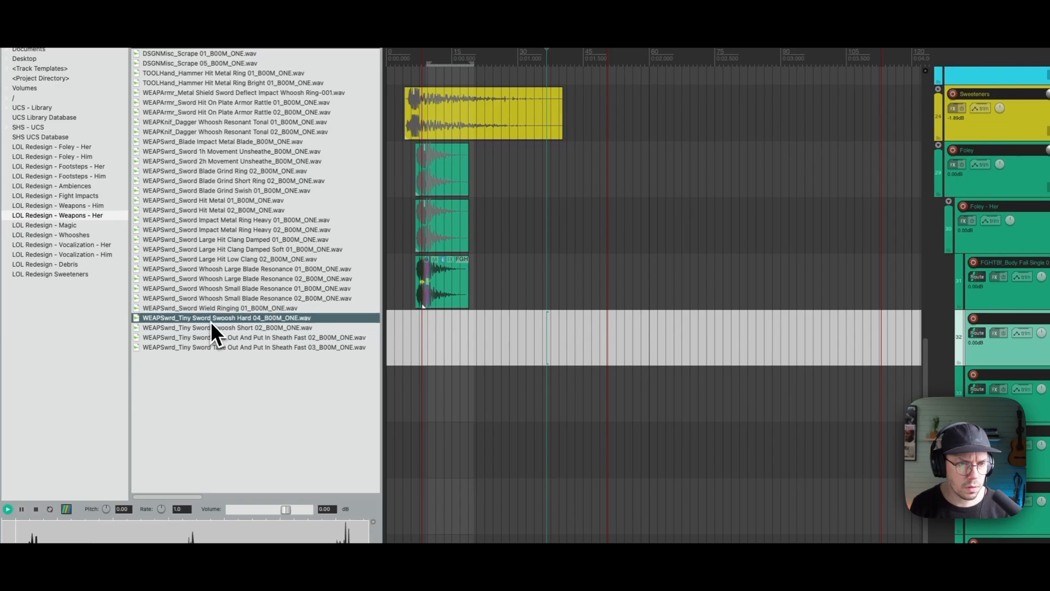
pyautogui.click(211, 327)
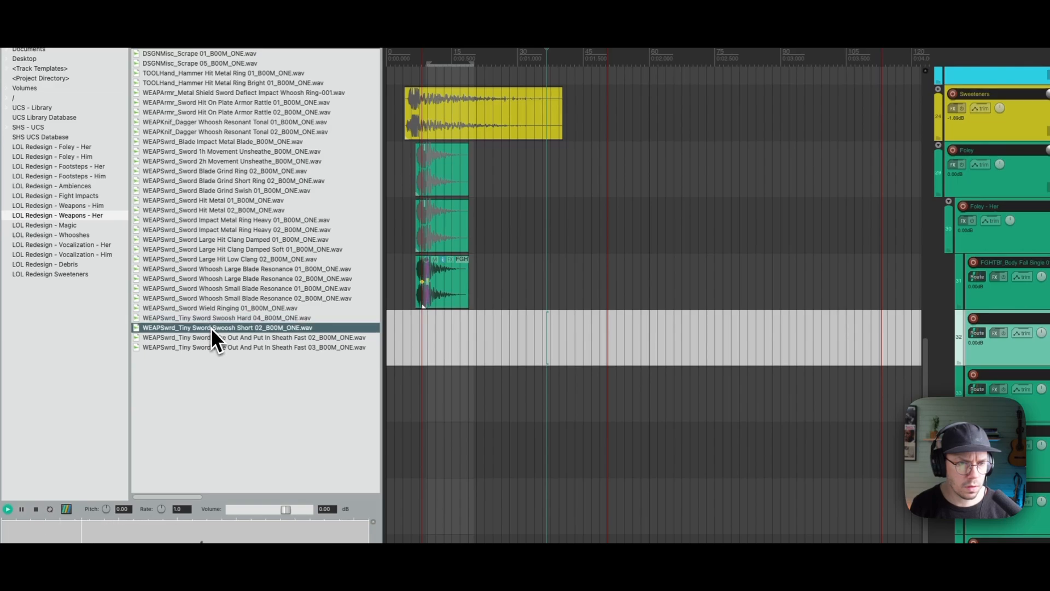
pyautogui.click(211, 336)
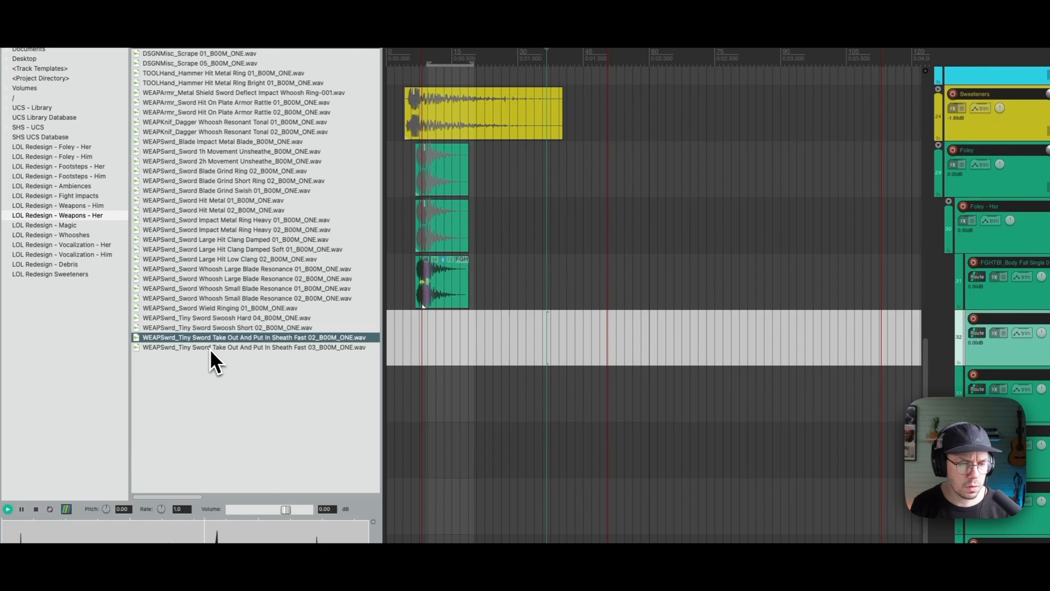
pyautogui.click(210, 348)
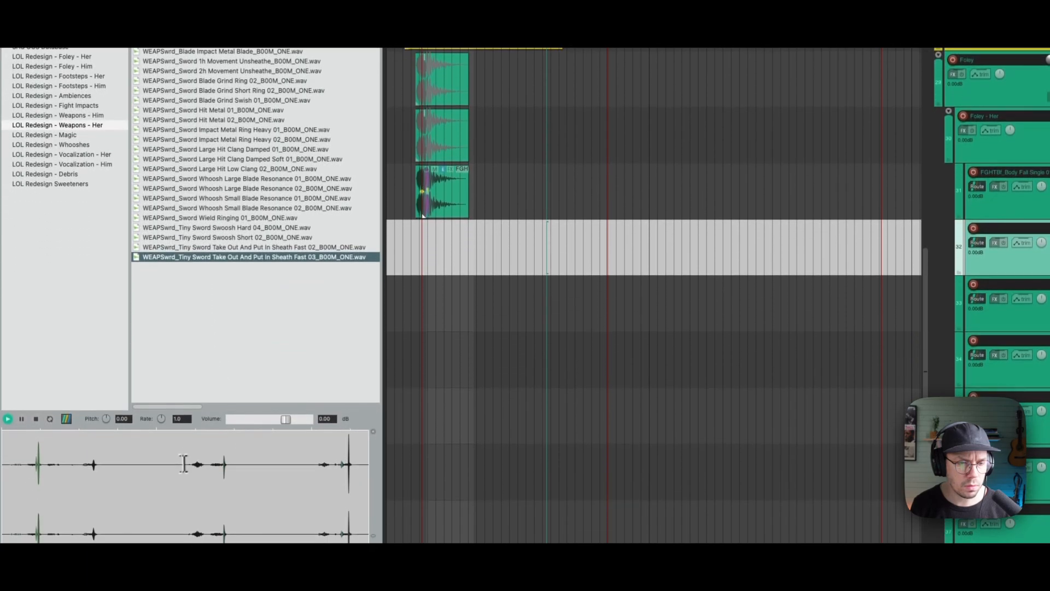
# Add the Take Out And Put In Sheath Fast 03 and Fast 02 sounds, or chosen portions, onto three Foley - Her tracks.
pyautogui.moveTo(177, 470); pyautogui.dragTo(469, 260)
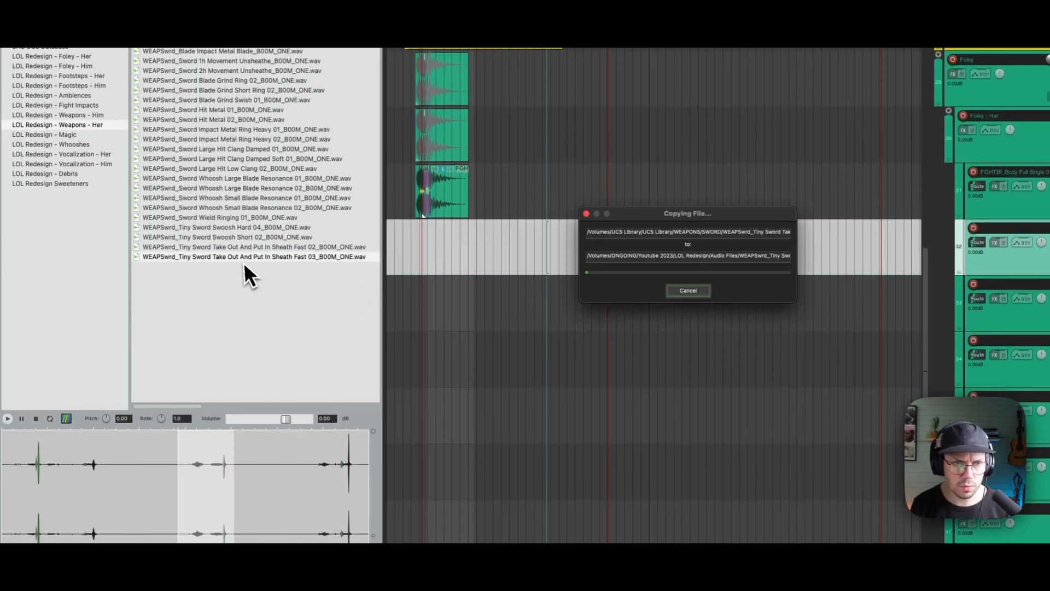
pyautogui.click(242, 248)
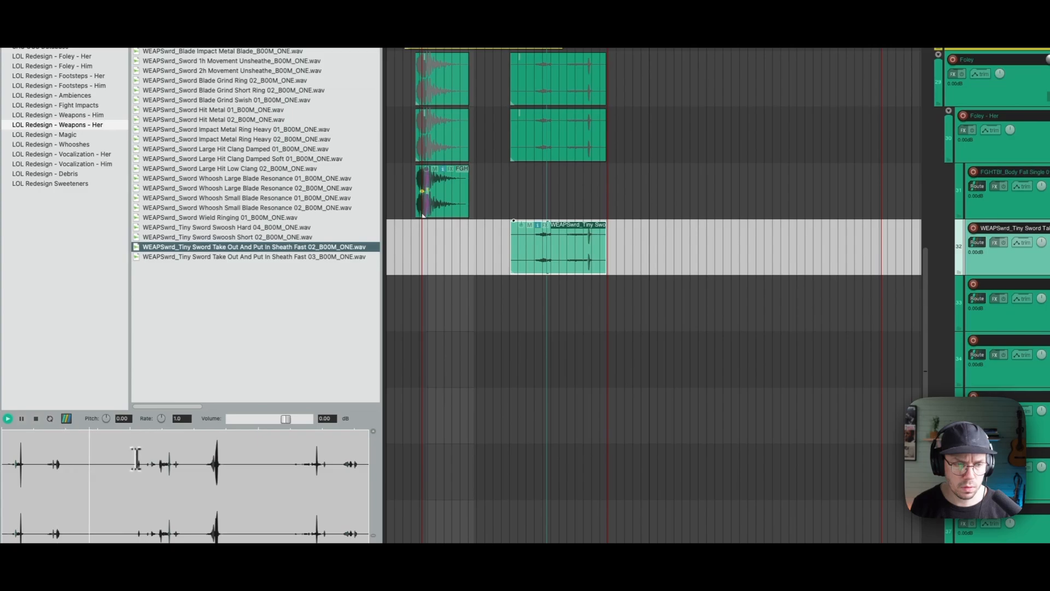
pyautogui.moveTo(196, 465); pyautogui.dragTo(219, 471)
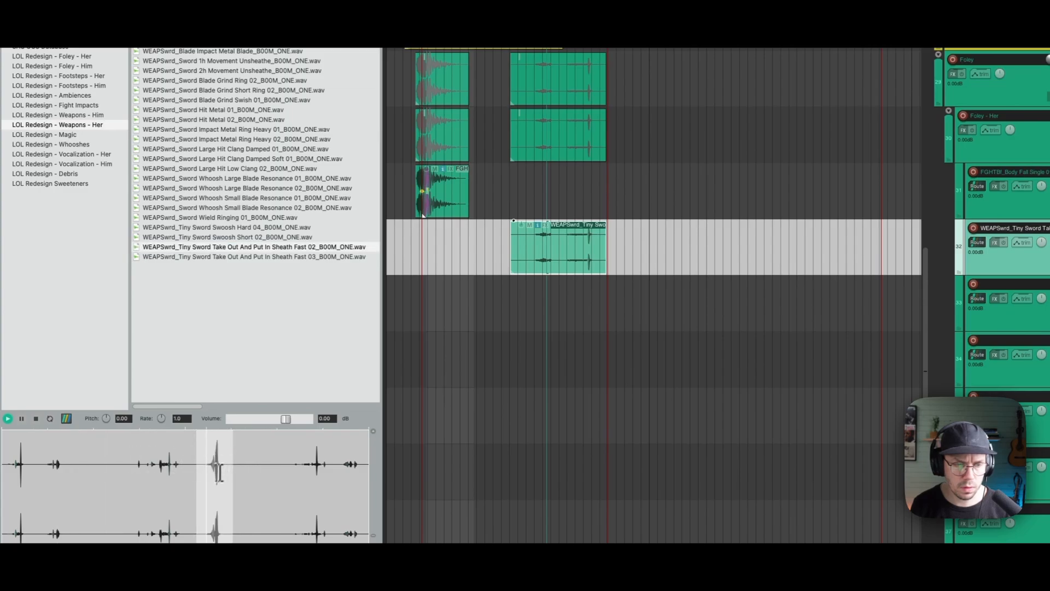
pyautogui.moveTo(551, 322); pyautogui.dragTo(553, 322)
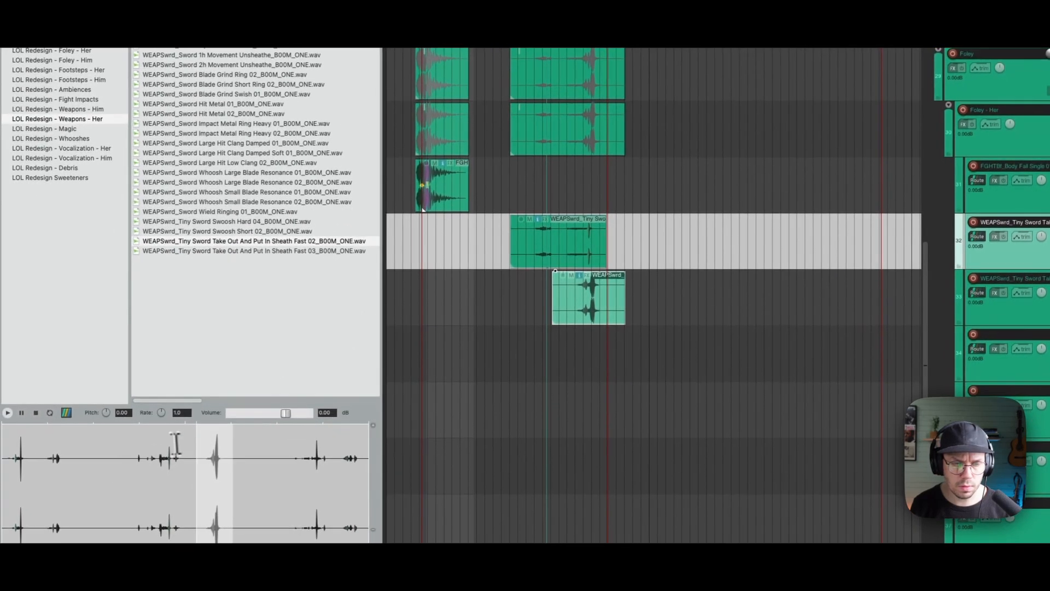
pyautogui.moveTo(182, 461); pyautogui.dragTo(486, 355)
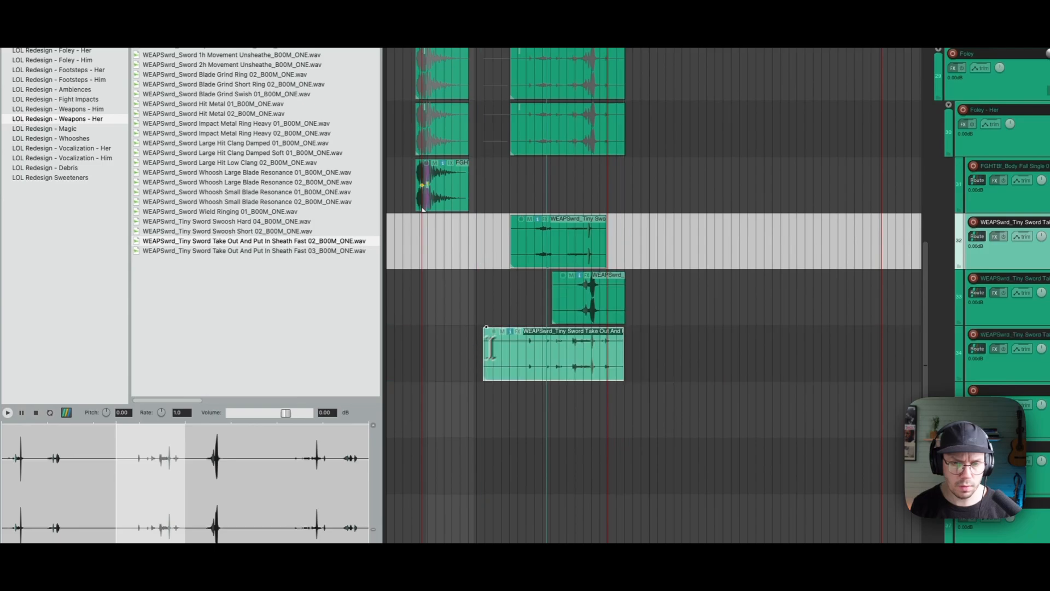
# Mute the two extra sheath layers and trim the first sheath item's edges.
pyautogui.press('m')
pyautogui.click(566, 315)
pyautogui.moveTo(432, 75); pyautogui.dragTo(494, 267)
pyautogui.click(512, 440)
pyautogui.press('m')
pyautogui.click(486, 397)
pyautogui.moveTo(485, 397); pyautogui.dragTo(535, 400)
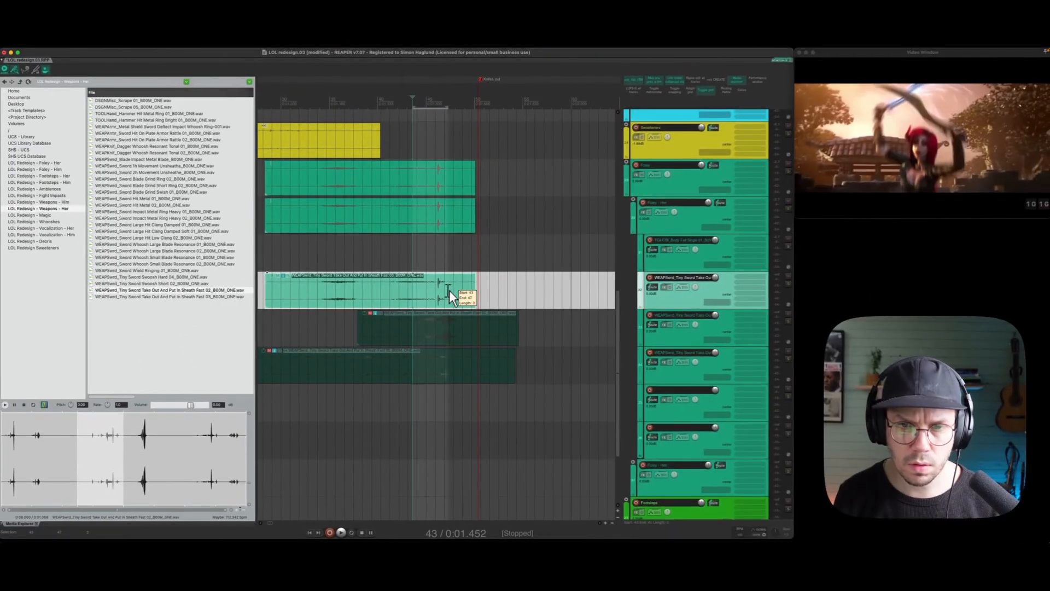
pyautogui.moveTo(432, 299)
pyautogui.mouseDown()
pyautogui.moveTo(488, 303)
pyautogui.moveTo(447, 300)
pyautogui.mouseUp()
pyautogui.moveTo(290, 81); pyautogui.dragTo(495, 77)
pyautogui.click(404, 248)
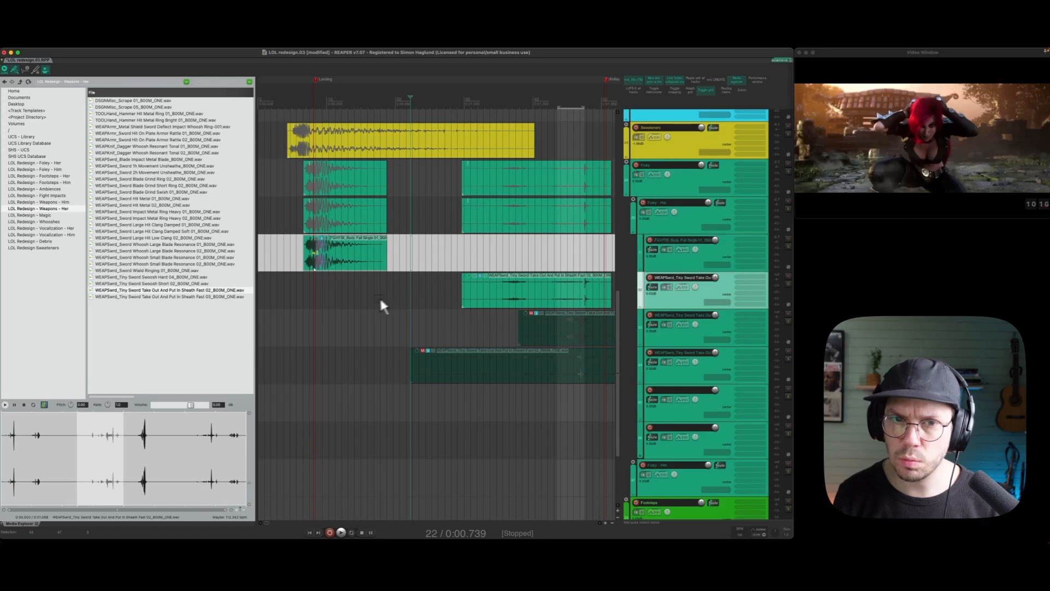
# Place the edit cursor after the Landing marker and add a marker named Pull out there.
pyautogui.click(399, 297)
pyautogui.moveTo(408, 296); pyautogui.dragTo(416, 296)
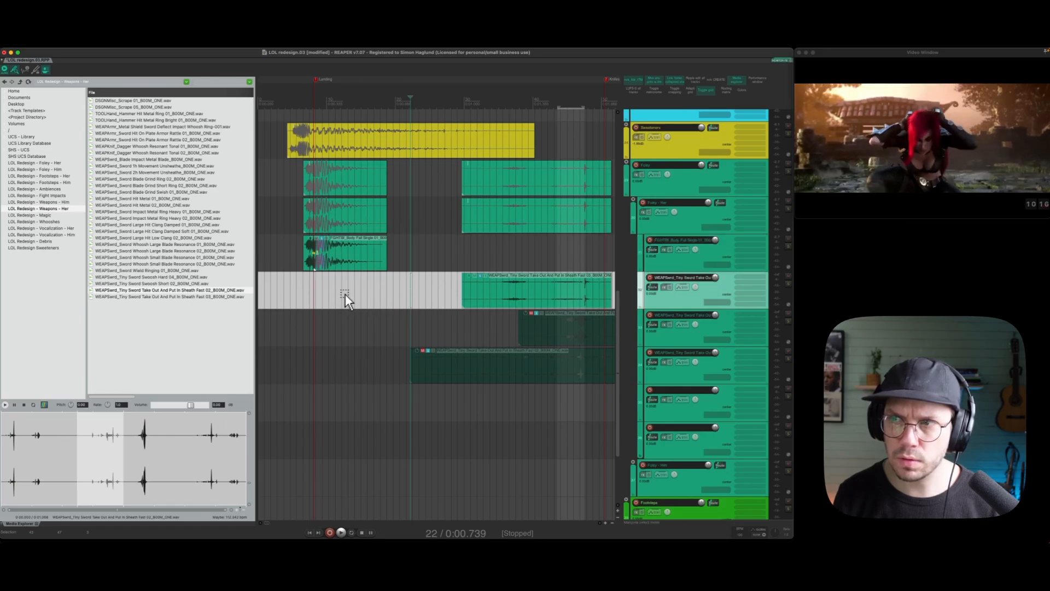
pyautogui.moveTo(285, 292); pyautogui.dragTo(425, 293)
pyautogui.click(425, 293)
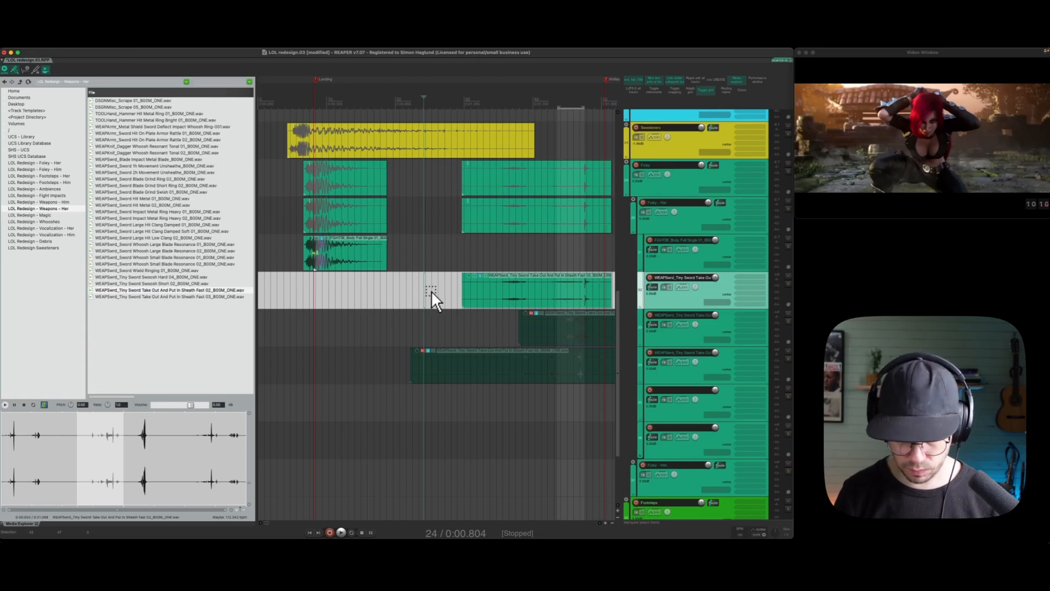
pyautogui.hotkey('shift', 'm')
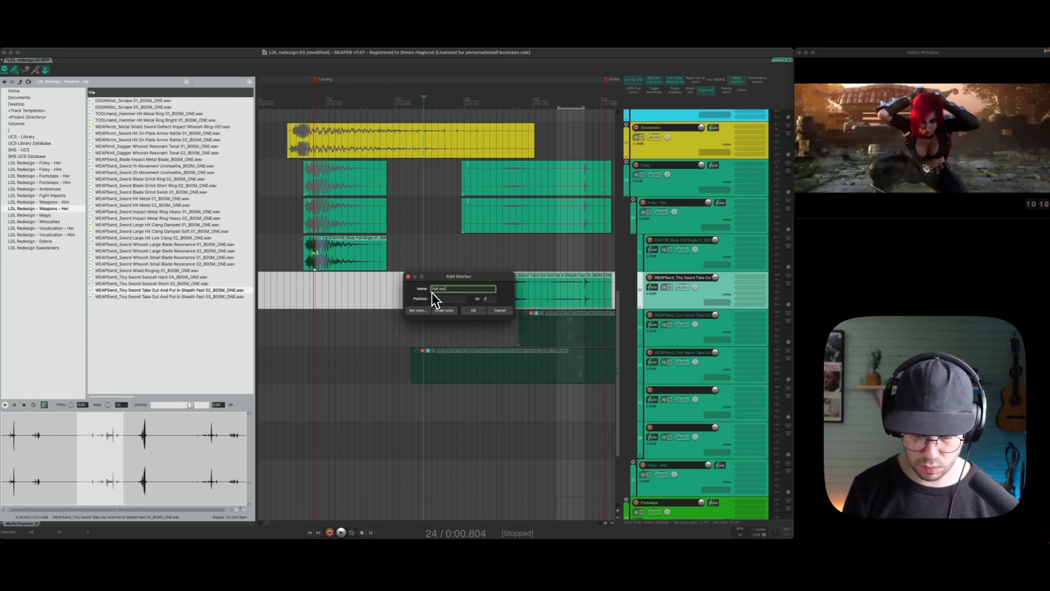
pyautogui.press('Return')
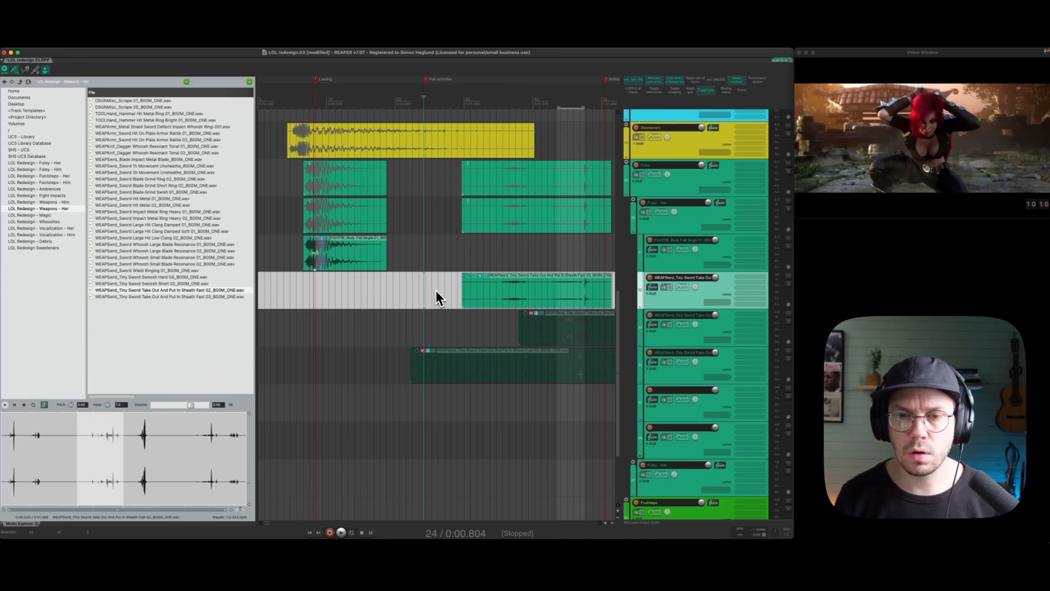
# Move the first sheath item earlier toward the Landing marker and split it near the Pull out marker.
pyautogui.moveTo(481, 304); pyautogui.dragTo(369, 302)
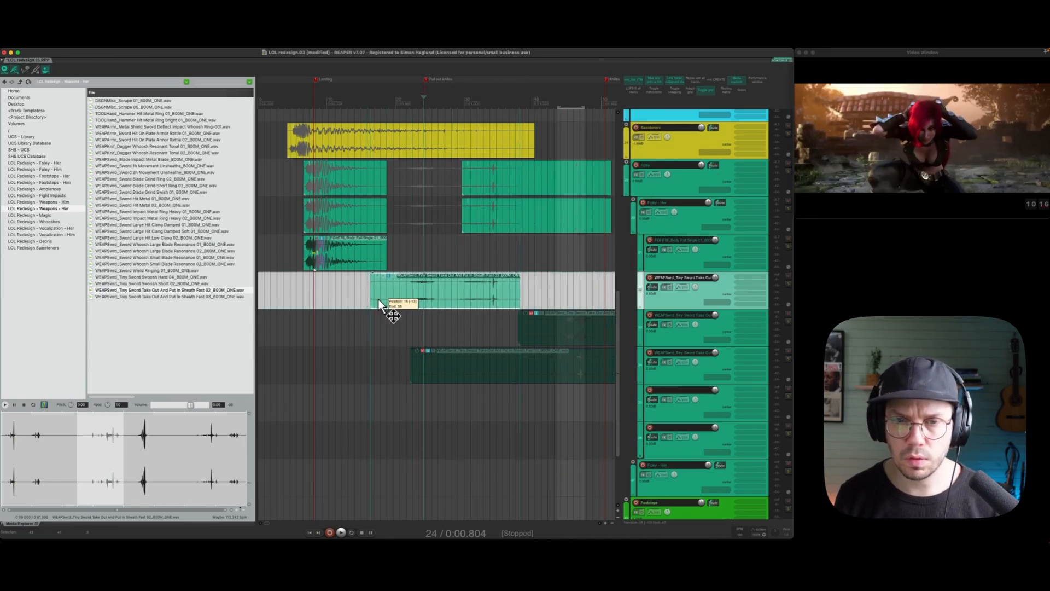
pyautogui.click(443, 253)
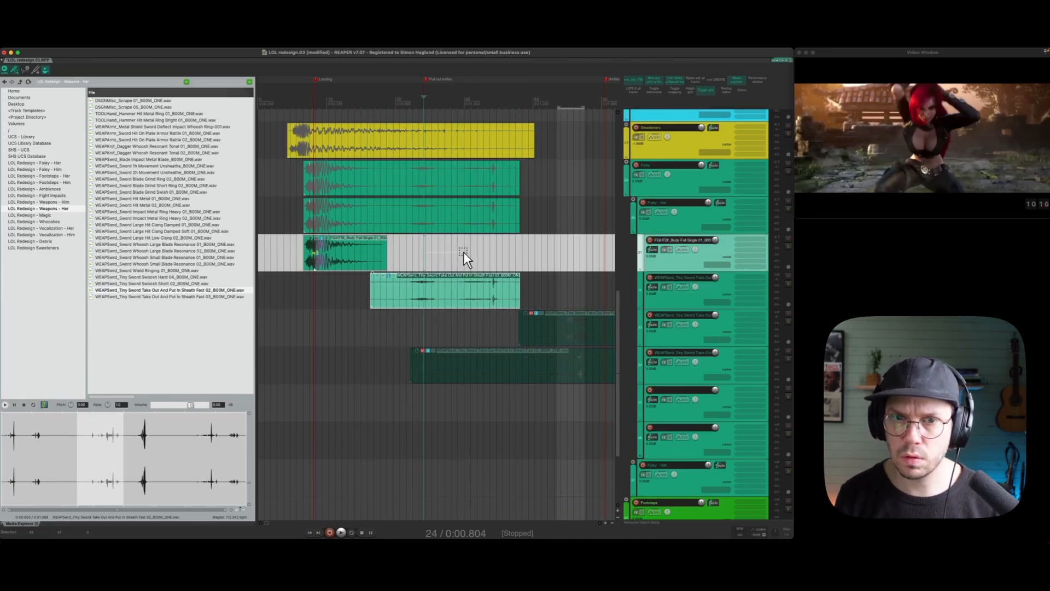
pyautogui.moveTo(427, 252); pyautogui.dragTo(464, 251)
pyautogui.press('s')
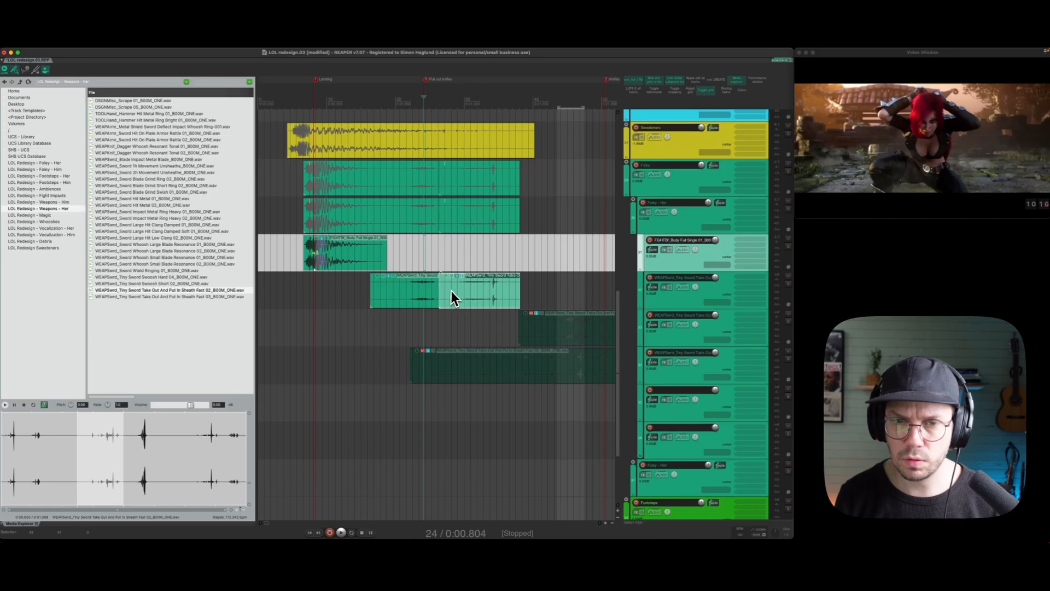
# Split the first sheath item and delete the unwanted parts, keeping a short segment around the Pull out marker.
pyautogui.press('s')
pyautogui.click(444, 293)
pyautogui.press('Delete')
pyautogui.click(435, 296)
pyautogui.press('Delete')
pyautogui.click(448, 298)
pyautogui.moveTo(476, 298); pyautogui.dragTo(434, 293)
pyautogui.click(444, 245)
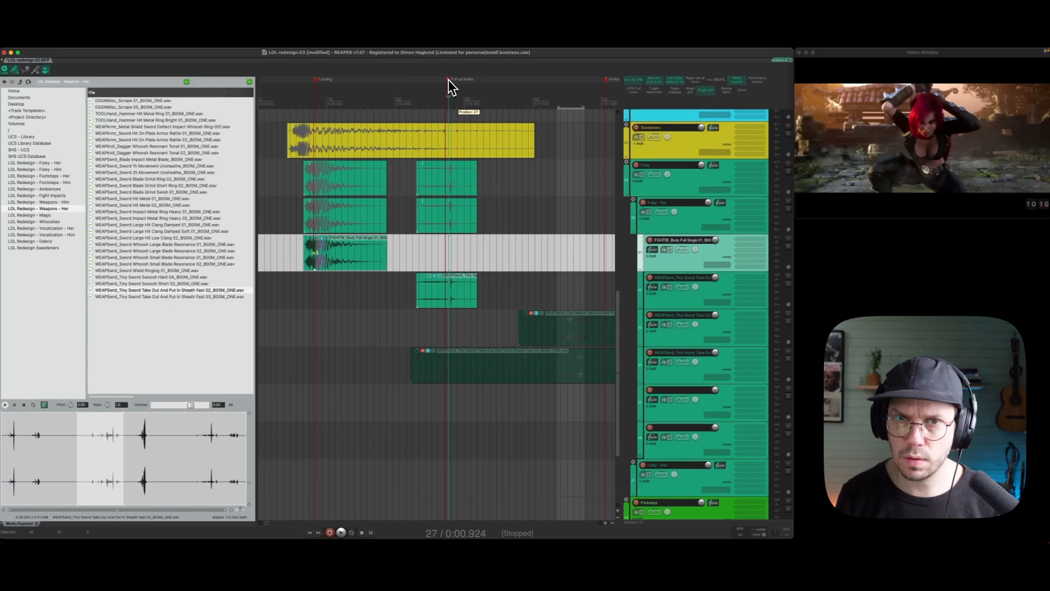
# Nudge the kept sheath segment slightly and play back the passage from before the Landing marker.
pyautogui.moveTo(444, 295); pyautogui.dragTo(442, 299)
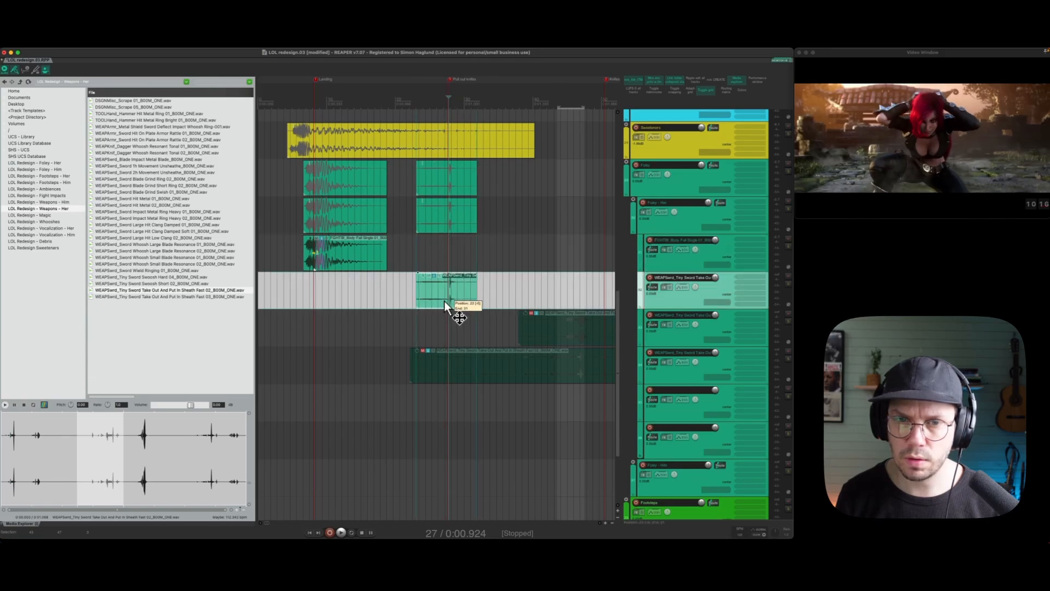
pyautogui.click(396, 285)
pyautogui.press('space')
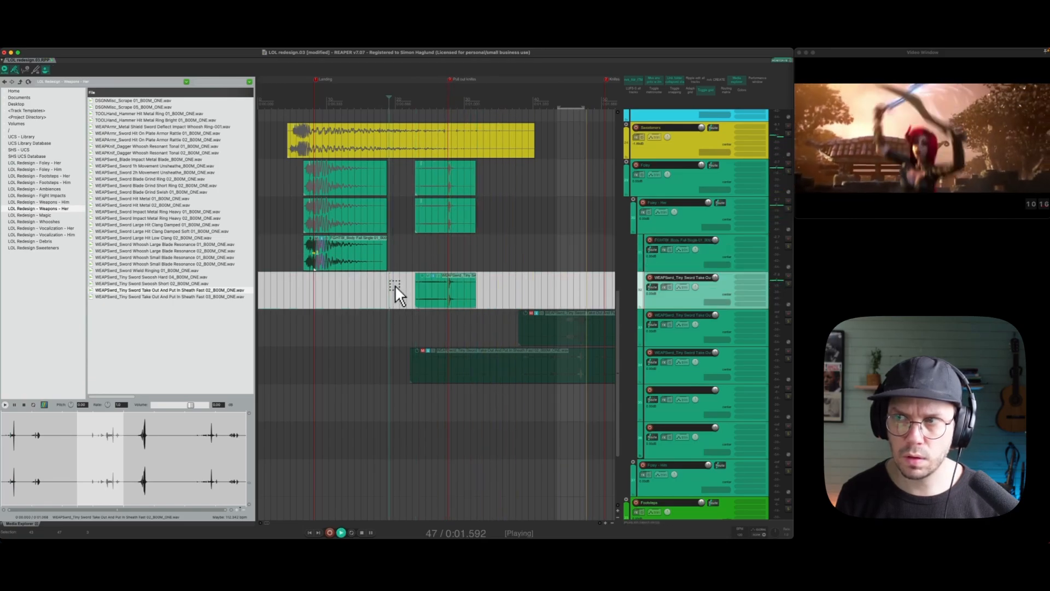
pyautogui.click(296, 291)
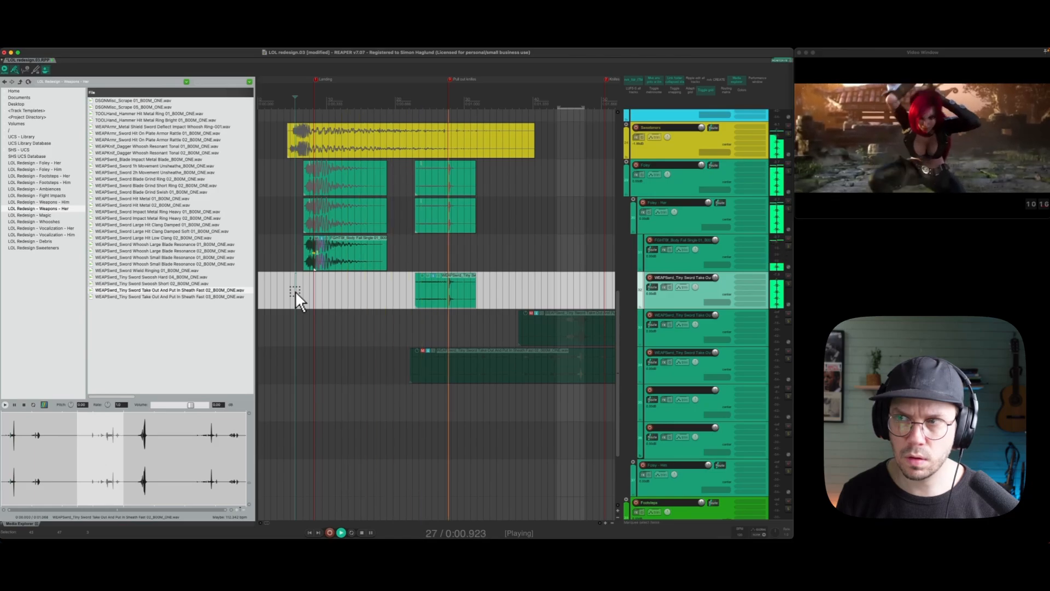
pyautogui.press('space')
# Move the second sheath layer earlier so it overlaps the first, adjust its position, and preview playback.
pyautogui.click(410, 330)
pyautogui.moveTo(535, 328); pyautogui.dragTo(408, 336)
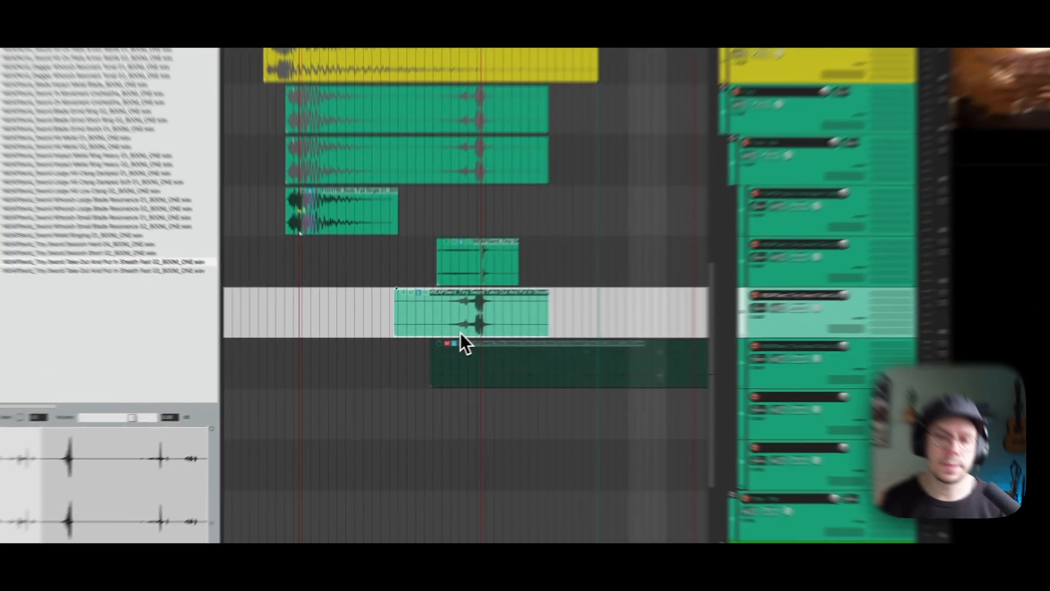
pyautogui.moveTo(426, 334); pyautogui.dragTo(493, 313)
pyautogui.click(382, 301)
pyautogui.press('space')
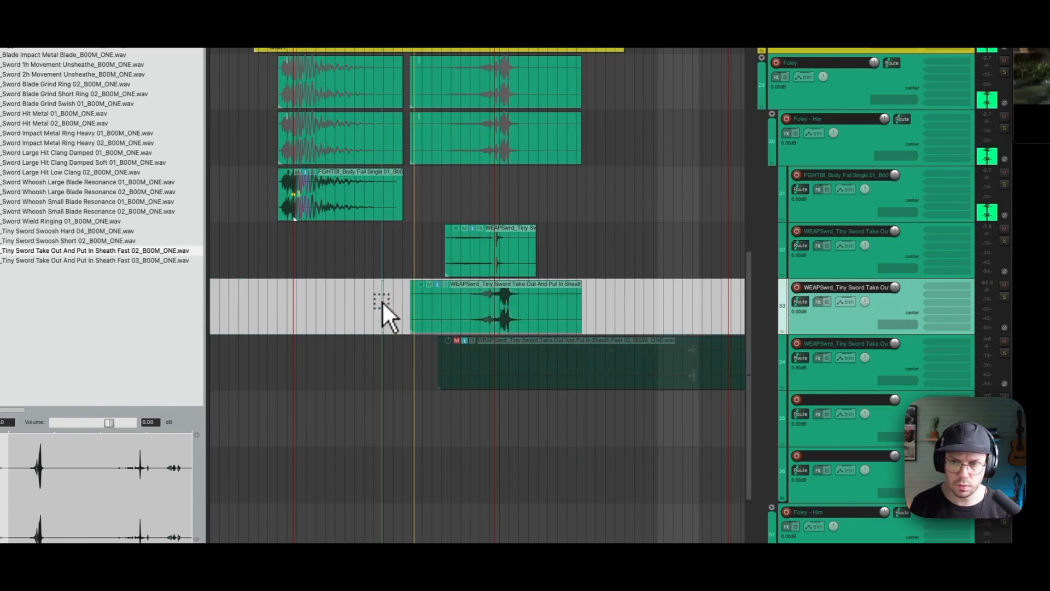
pyautogui.press('space')
# Solo the second sheath layer, shift it slightly later, then unsolo and preview it with the mix.
pyautogui.press('F6')
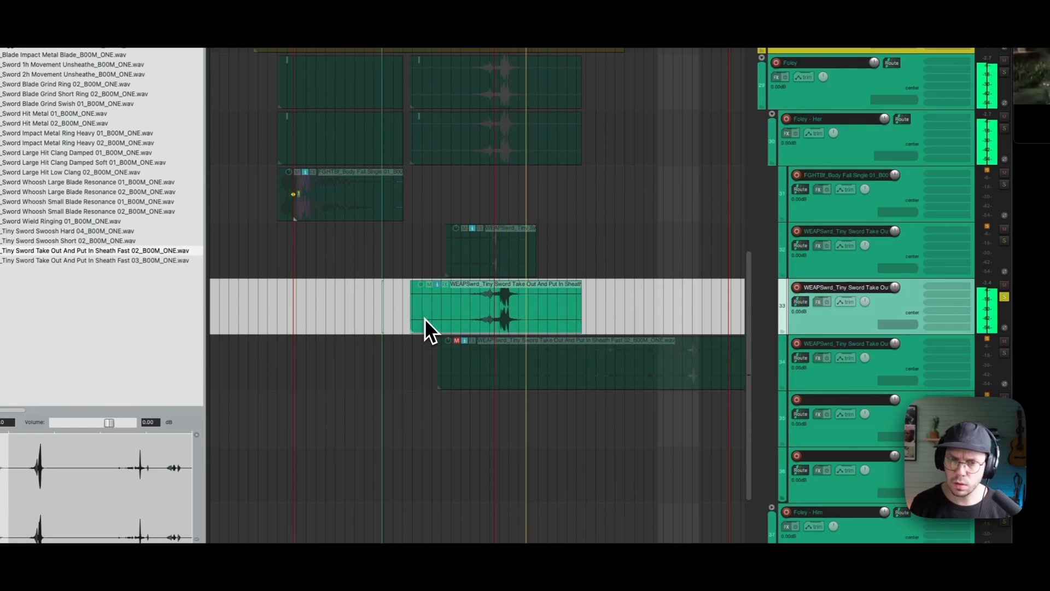
pyautogui.moveTo(424, 318); pyautogui.dragTo(445, 320)
pyautogui.click(413, 246)
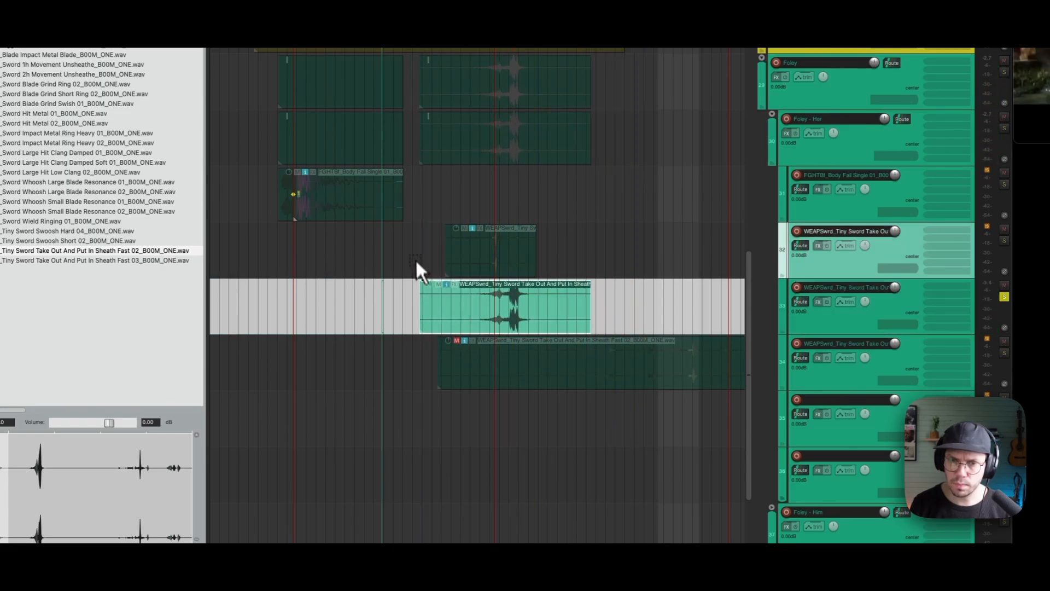
pyautogui.hotkey('shift', 'F6')
pyautogui.press('space')
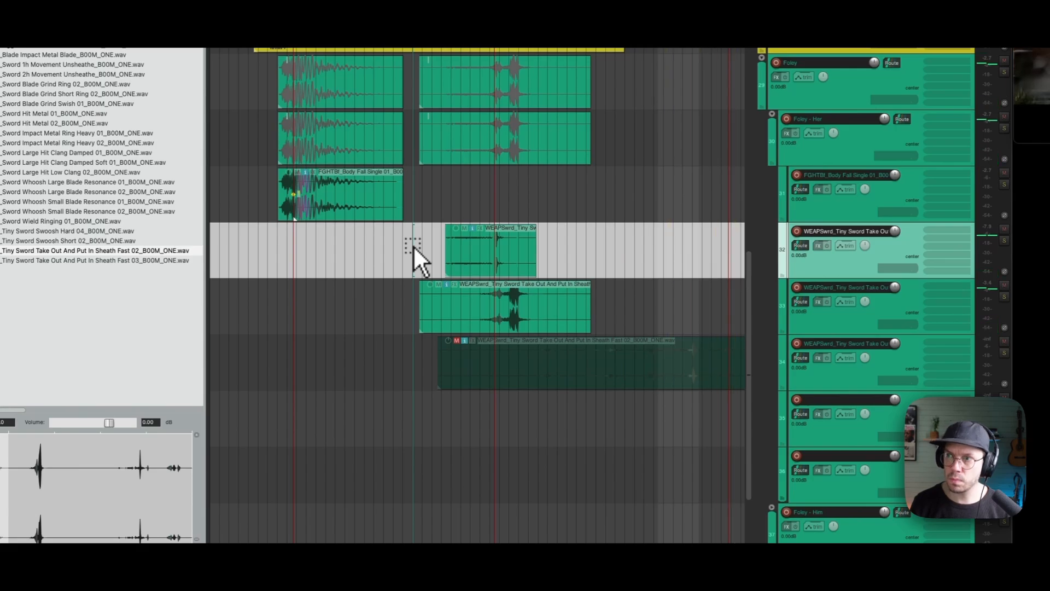
pyautogui.moveTo(461, 317); pyautogui.dragTo(462, 317)
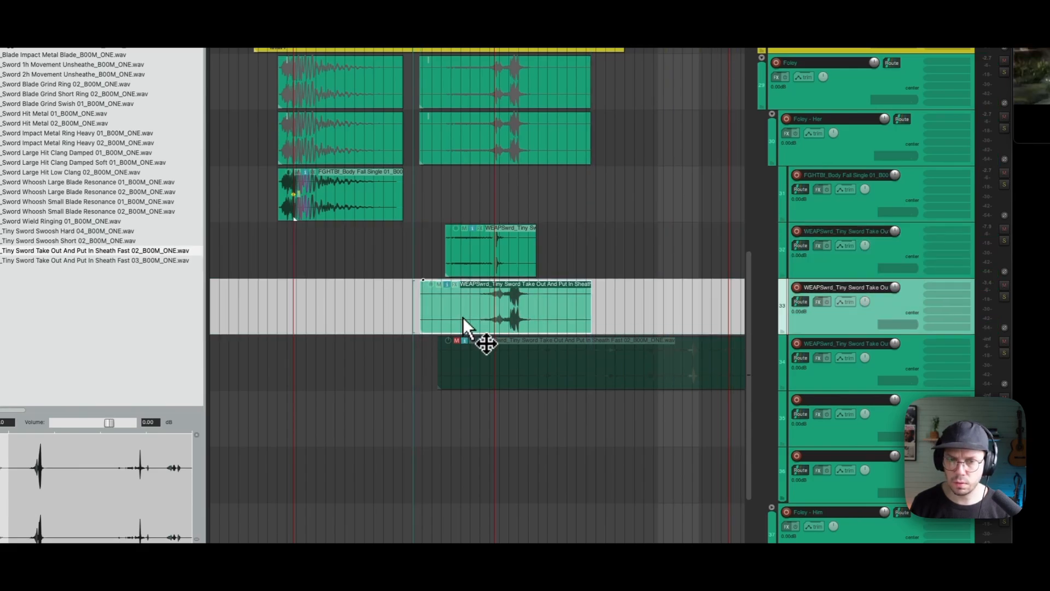
# Move the third sheath layer earlier toward the Landing marker, solo it and audition it.
pyautogui.click(476, 372)
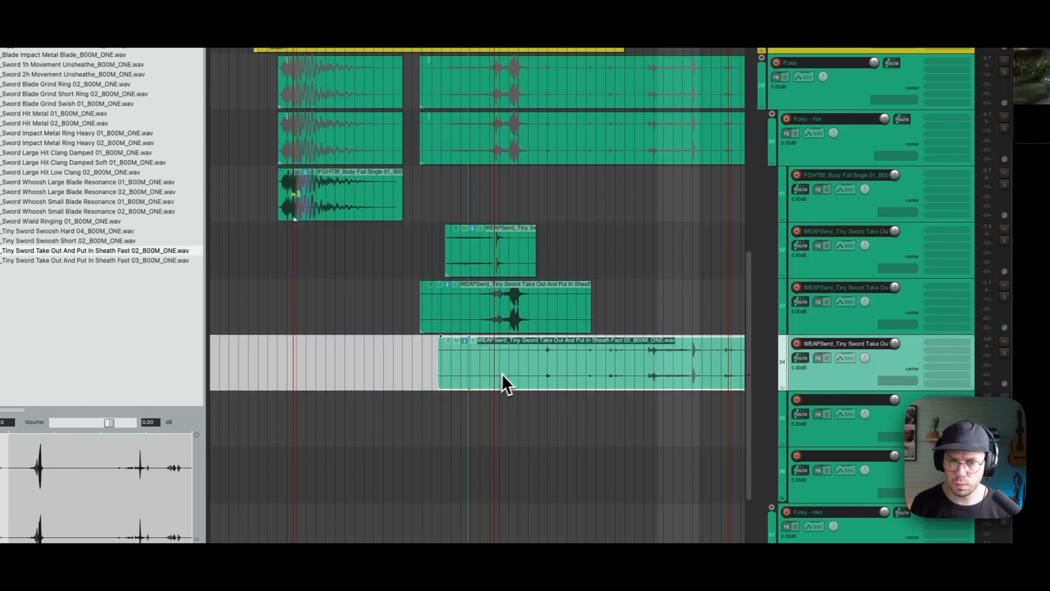
pyautogui.moveTo(503, 382); pyautogui.dragTo(402, 393)
pyautogui.press('F6')
pyautogui.press('space')
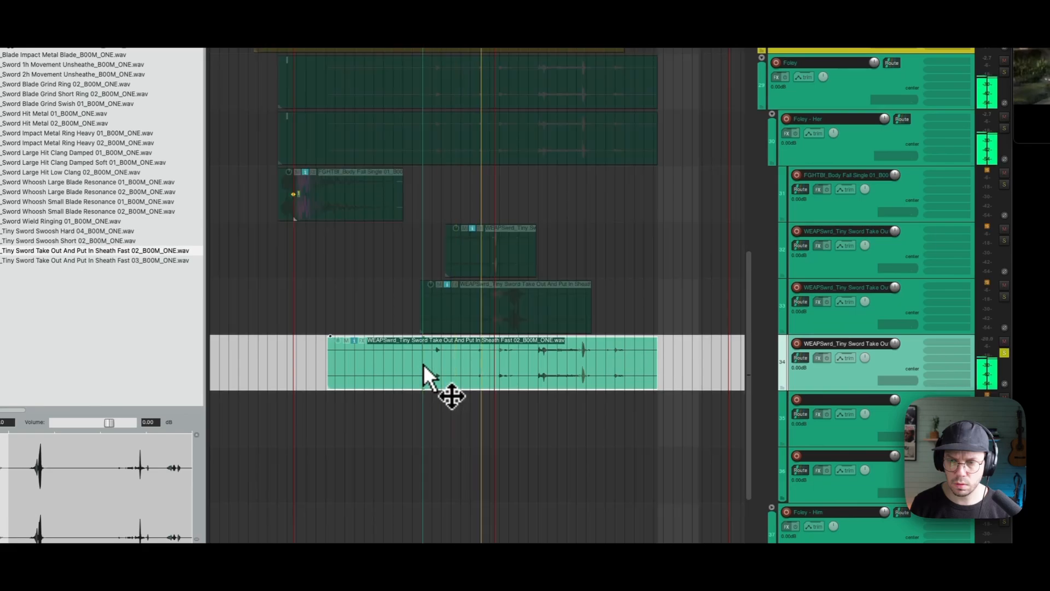
pyautogui.press('space')
pyautogui.press('space')
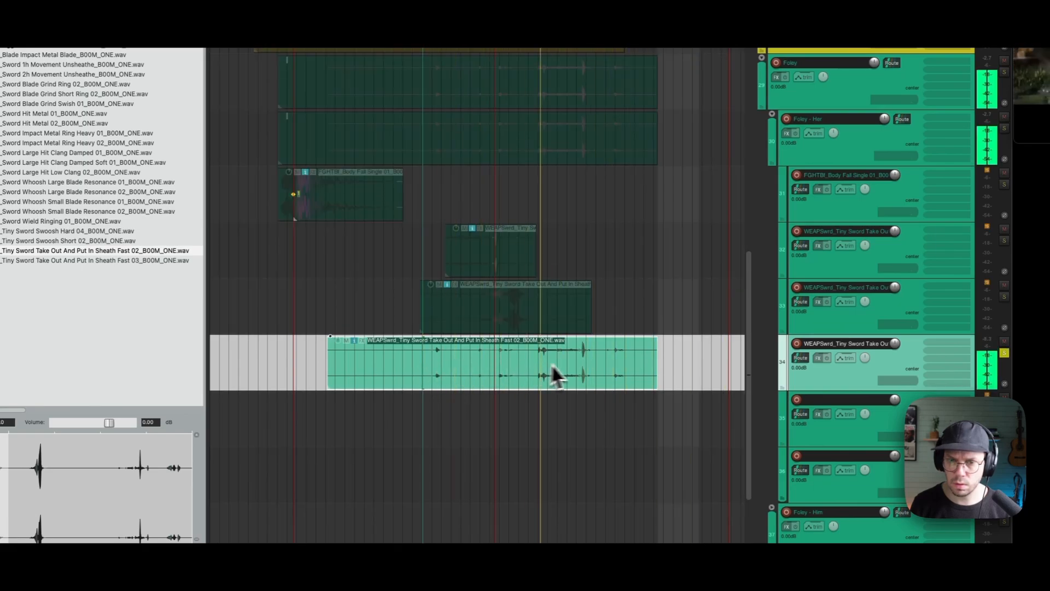
pyautogui.press('space')
# Shorten the third sheath layer by splitting and deleting its tail twice, moving it earlier in between.
pyautogui.press('s')
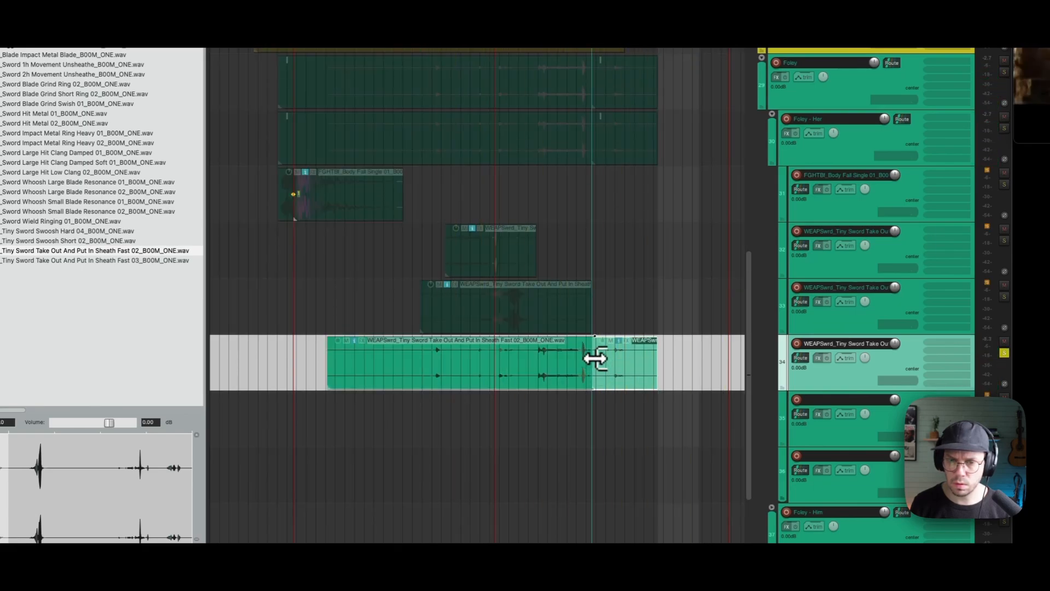
pyautogui.press('Delete')
pyautogui.moveTo(583, 366); pyautogui.dragTo(474, 369)
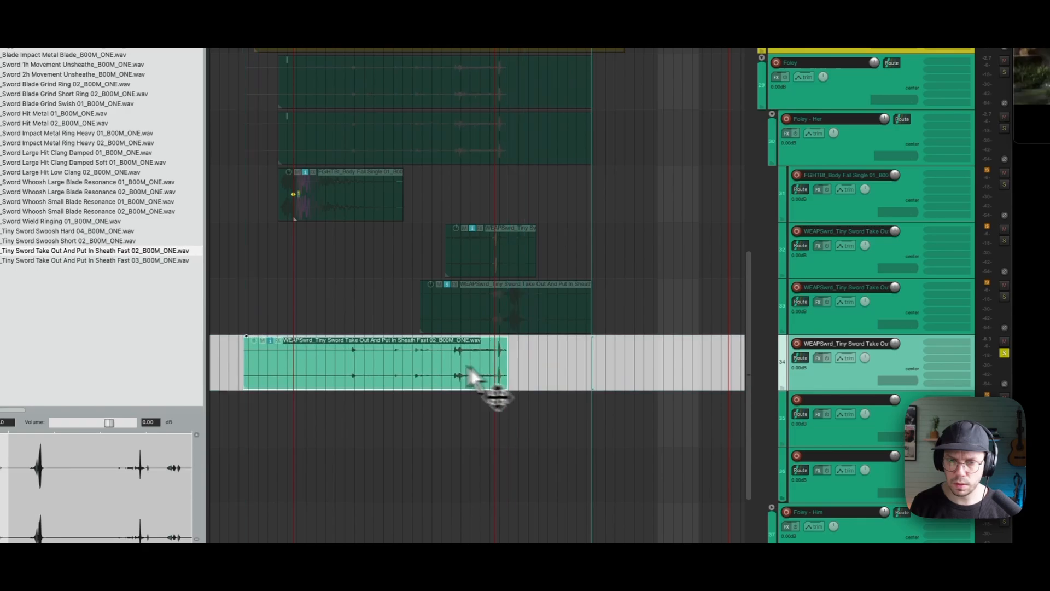
pyautogui.press('s')
pyautogui.press('Delete')
# Adjust the third sheath layer's start, unsolo it, nudge it later and preview the layered sheath sounds.
pyautogui.click(374, 362)
pyautogui.moveTo(389, 356); pyautogui.dragTo(407, 348)
pyautogui.click(375, 328)
pyautogui.hotkey('shift', 'F6')
pyautogui.press('space')
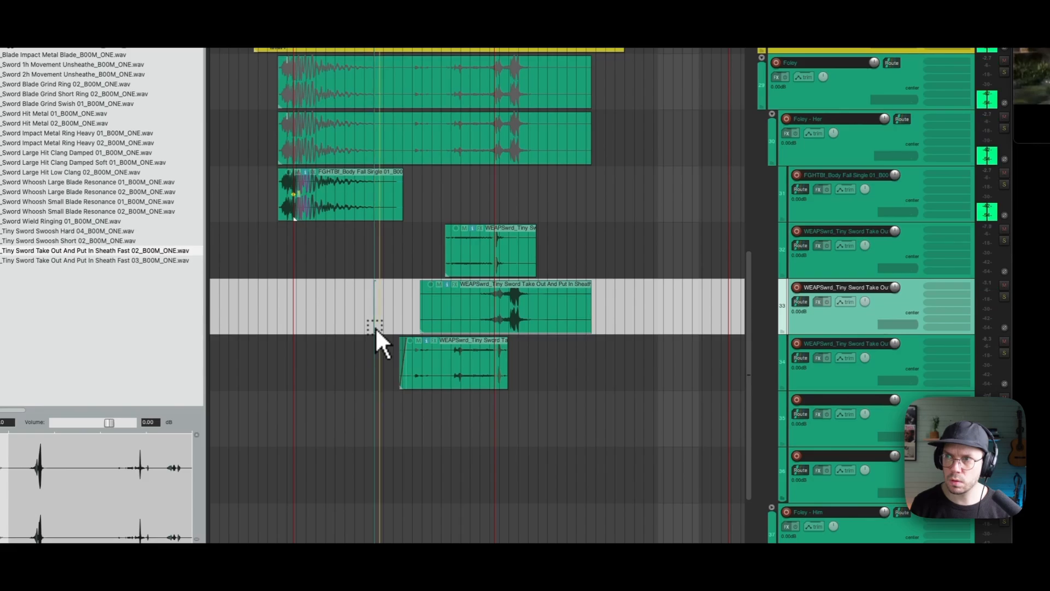
pyautogui.press('space')
pyautogui.moveTo(406, 369); pyautogui.dragTo(427, 363)
pyautogui.press('space')
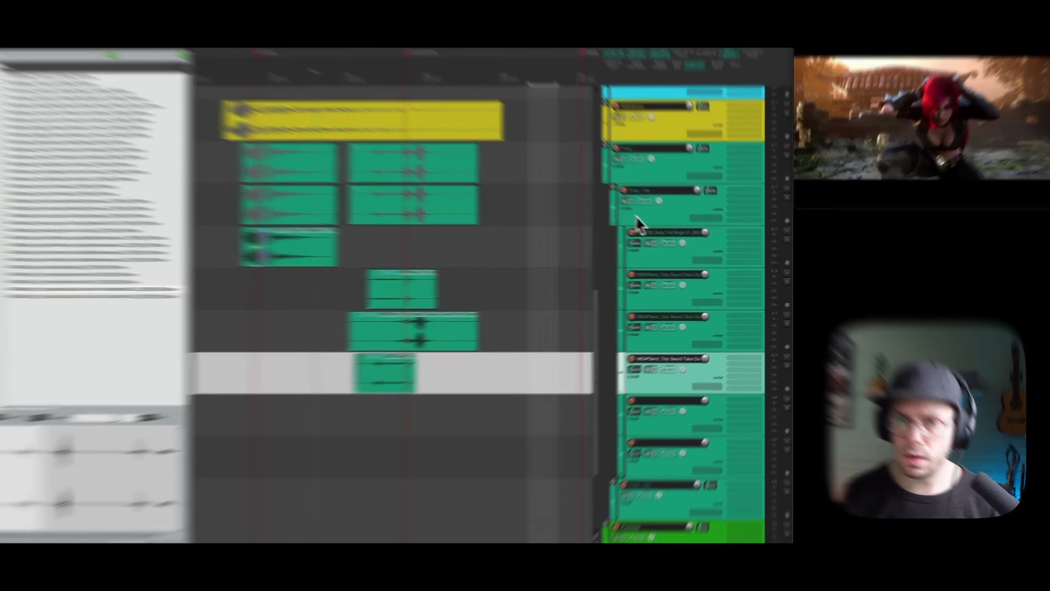
# Navigate up to the Whooshes folder and play the project back from the start.
pyautogui.doubleClick(683, 220)
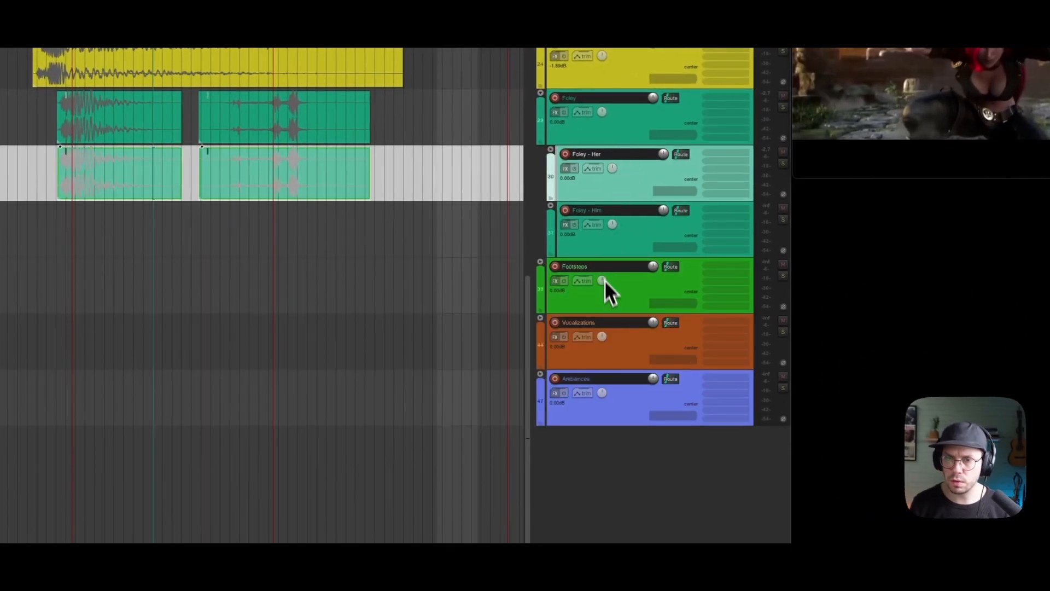
pyautogui.scroll(3, 574, 285)
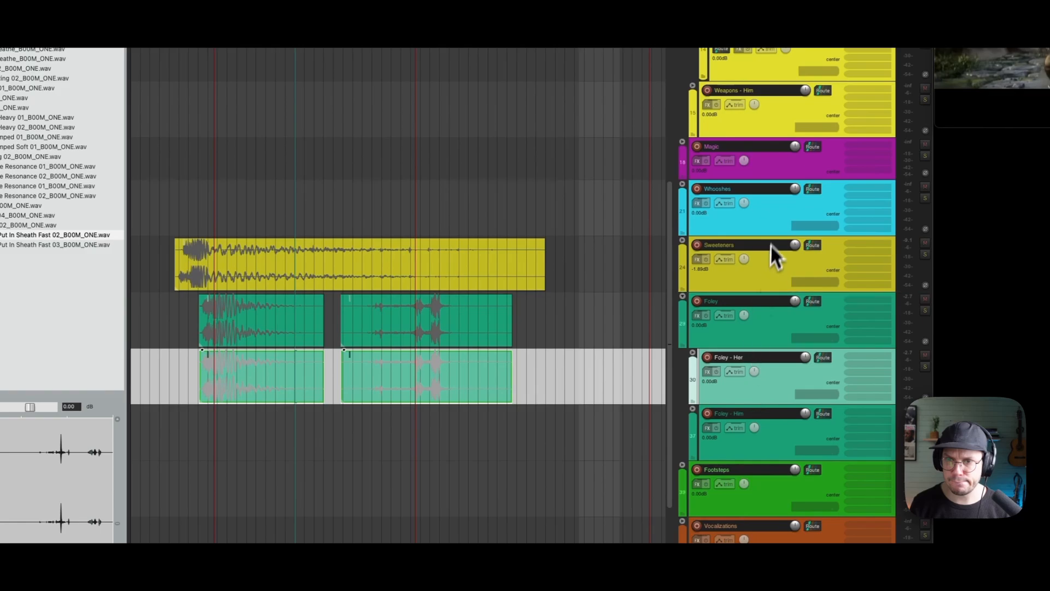
pyautogui.doubleClick(775, 222)
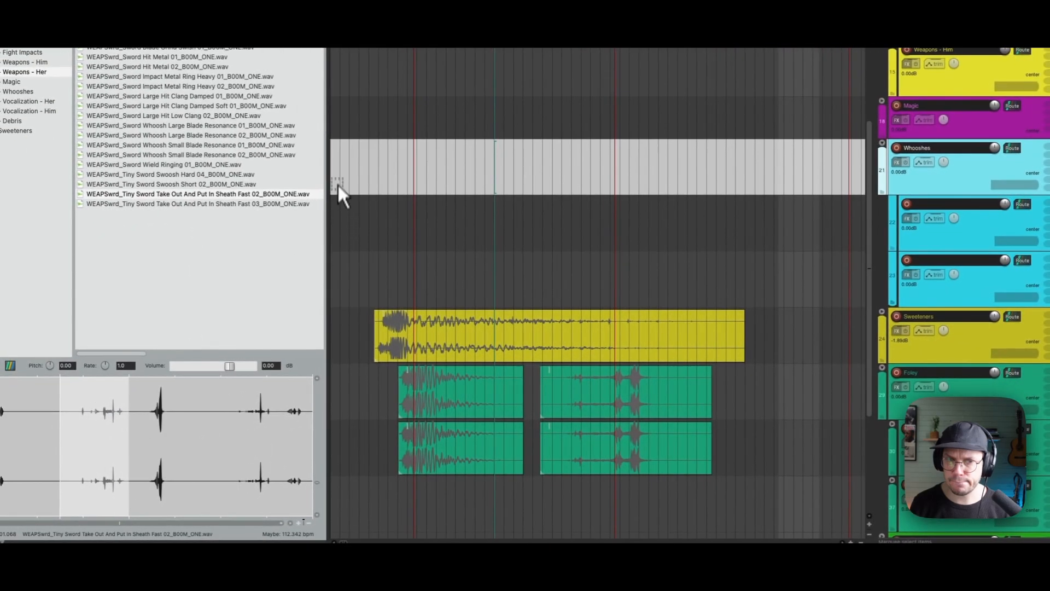
pyautogui.click(337, 183)
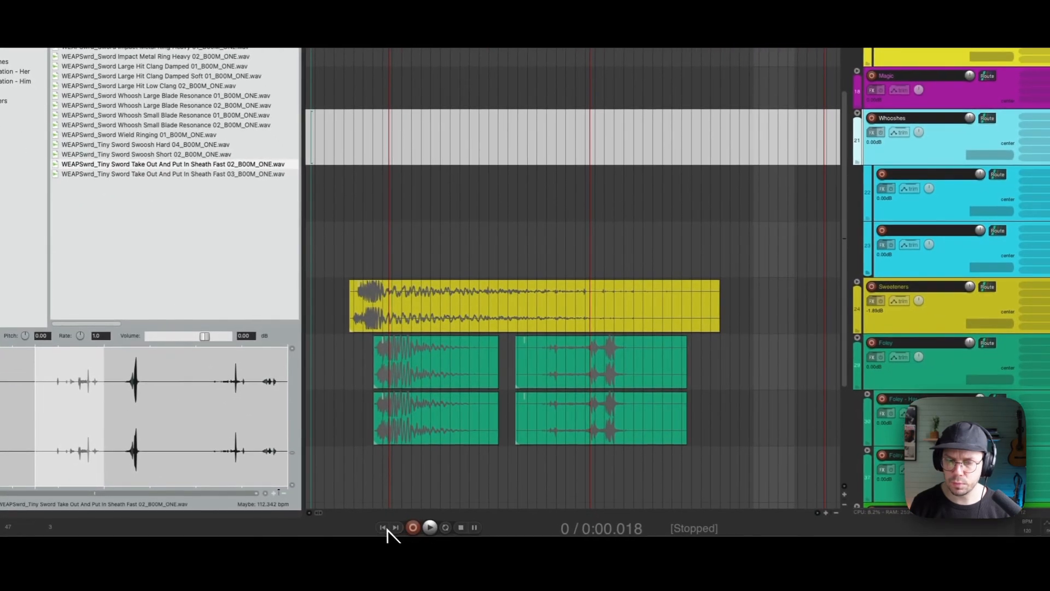
pyautogui.press('space')
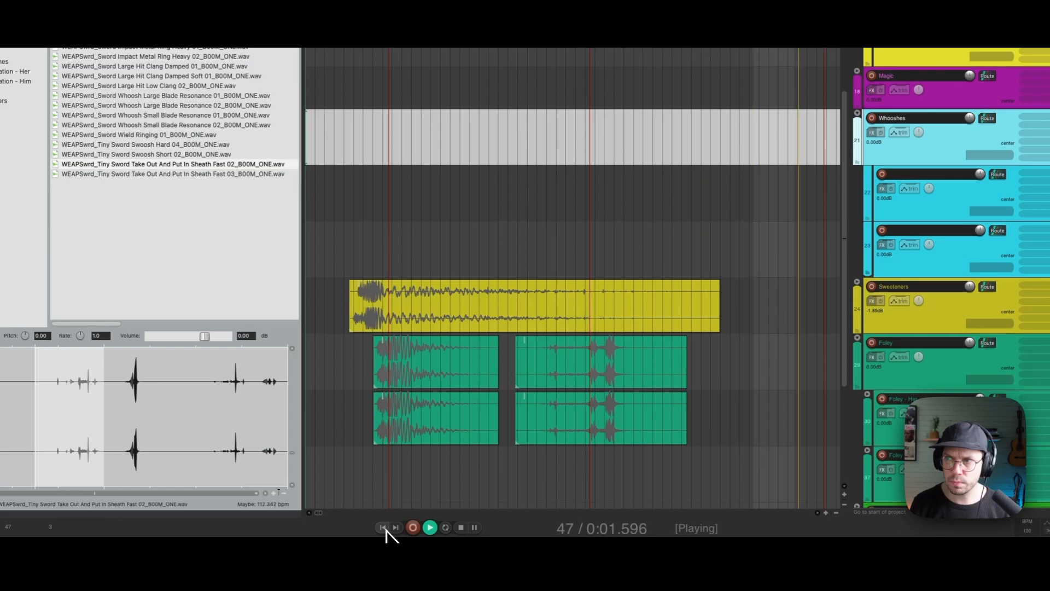
pyautogui.press('space')
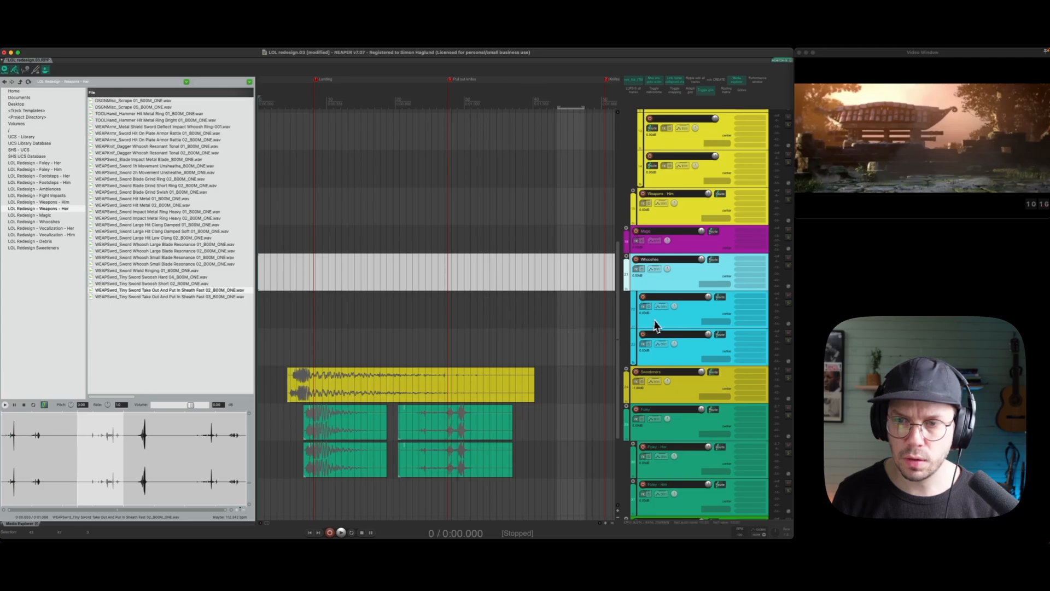
# Insert three new tracks inside the Whooshes folder.
pyautogui.press('super+t')
pyautogui.press('super+t')
pyautogui.press('super+t')
pyautogui.moveTo(374, 374); pyautogui.dragTo(593, 390)
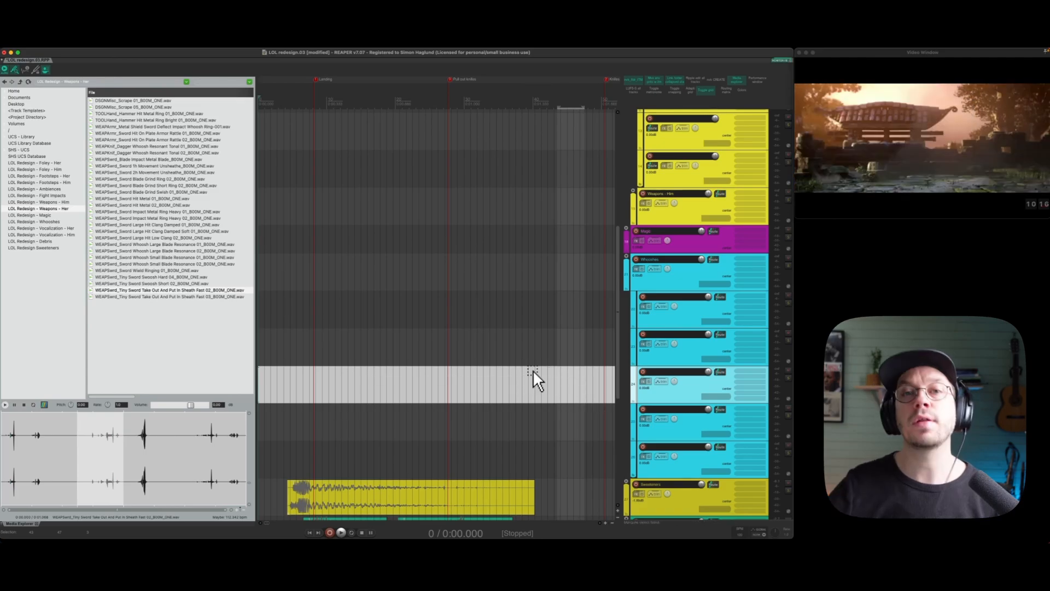
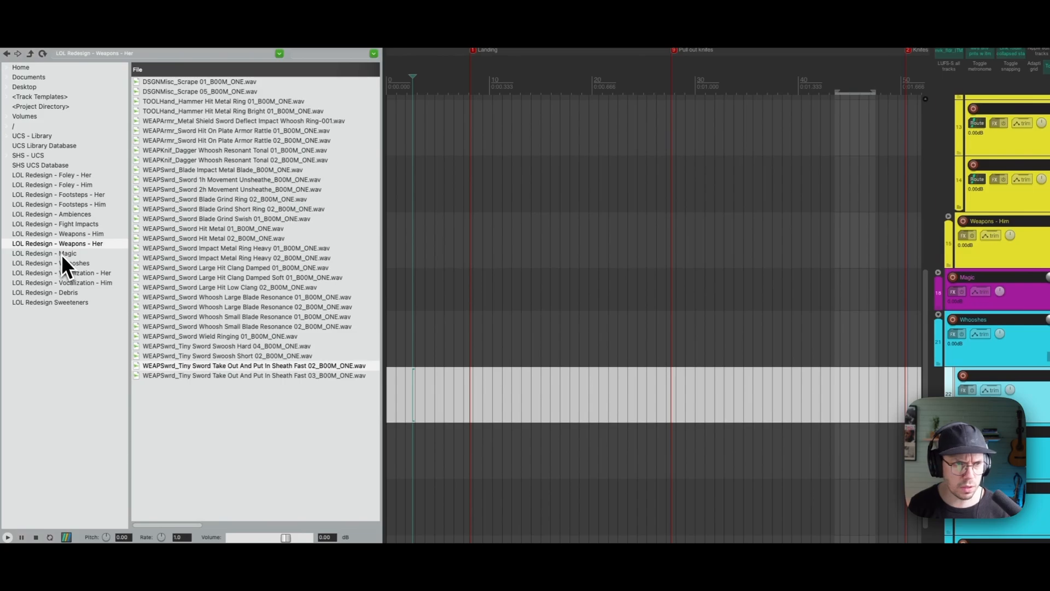
# Audition sounds in the Whooshes library and place WHSH_Casual Games UI Air Blast Short 01 on the first new whoosh track.
pyautogui.click(65, 262)
pyautogui.scroll(-6, 446, 427)
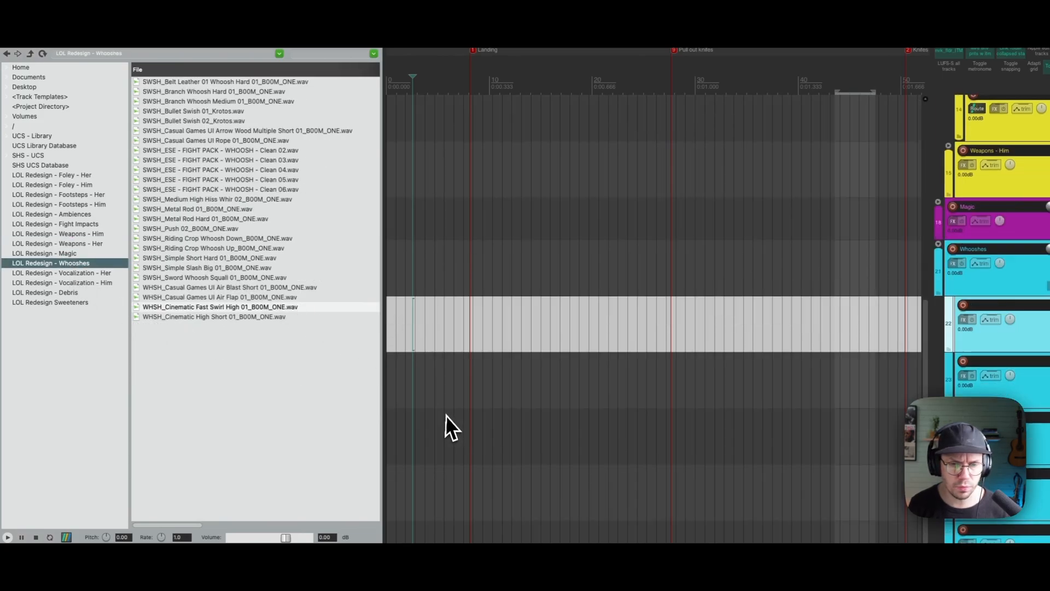
pyautogui.click(403, 255)
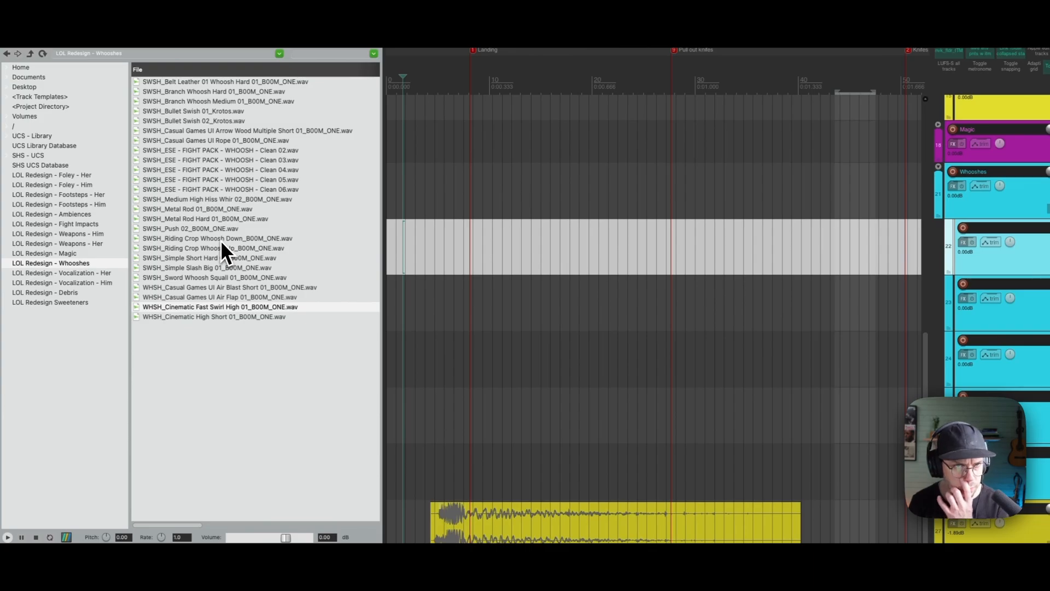
pyautogui.click(219, 310)
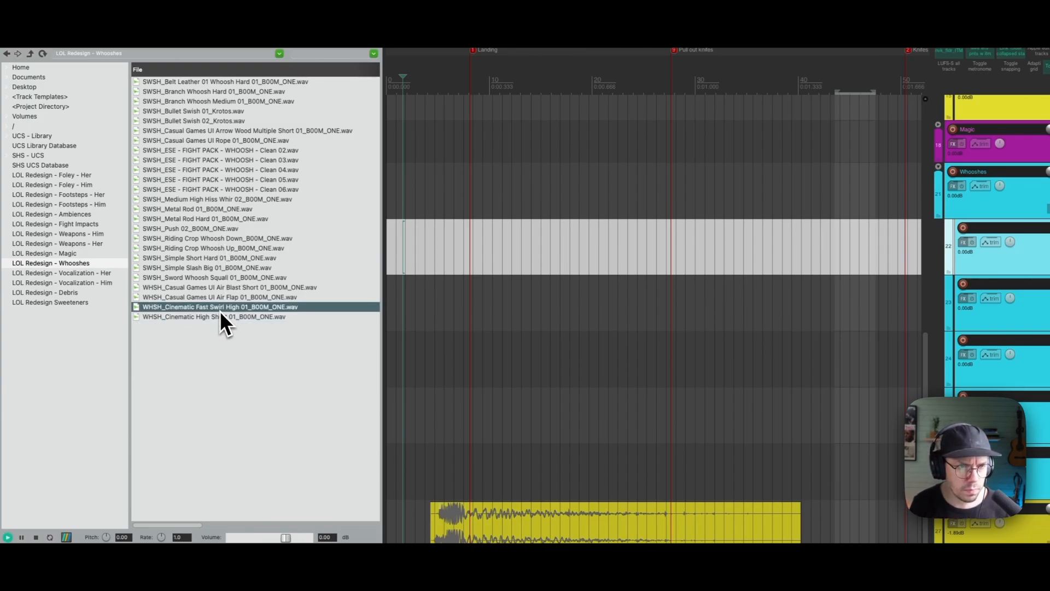
pyautogui.click(214, 300)
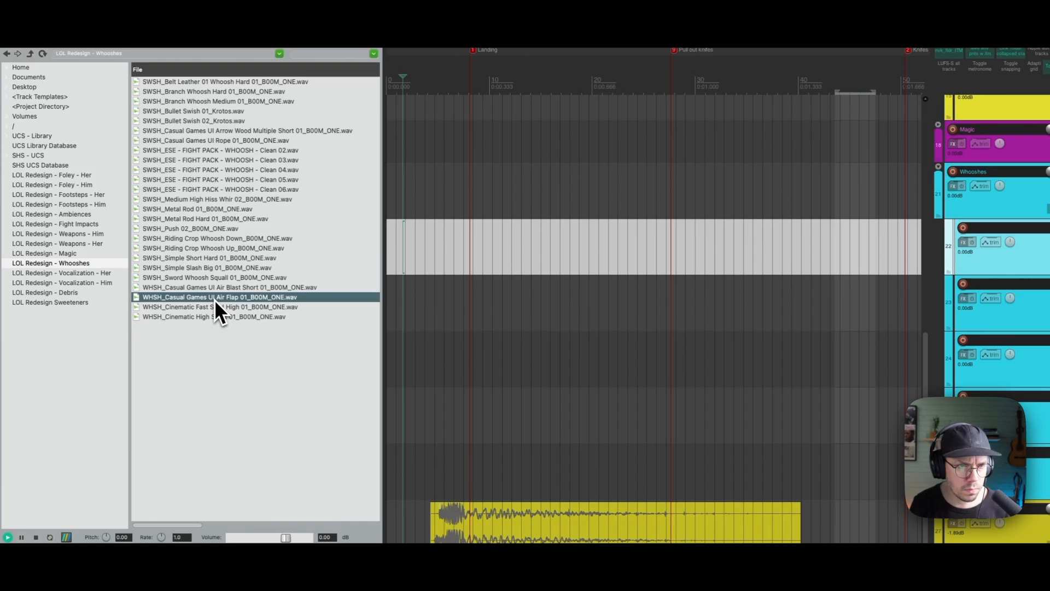
pyautogui.click(212, 288)
pyautogui.click(211, 294)
pyautogui.click(211, 288)
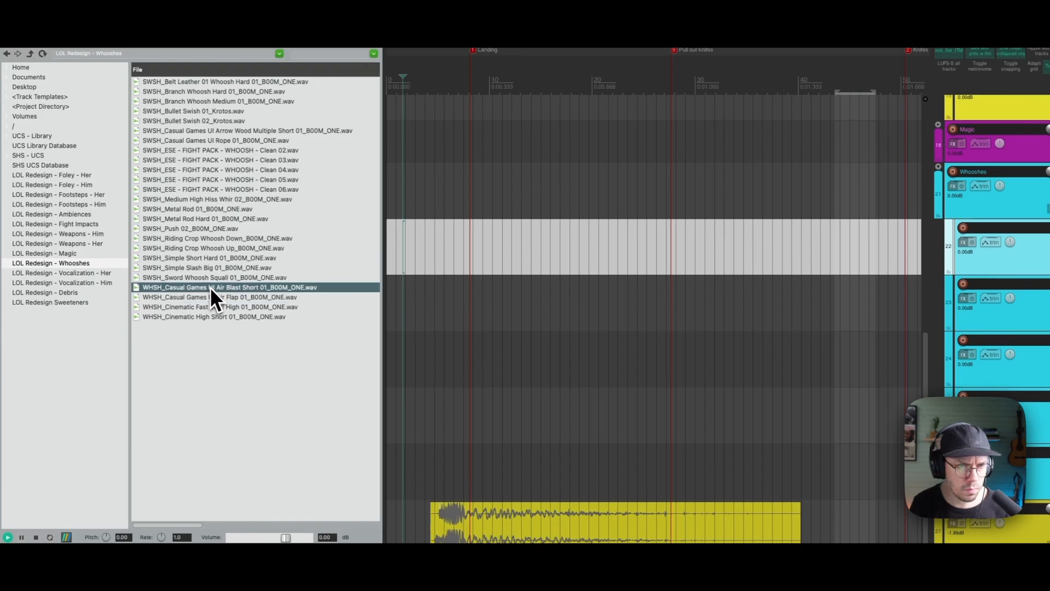
pyautogui.moveTo(208, 289); pyautogui.dragTo(400, 262)
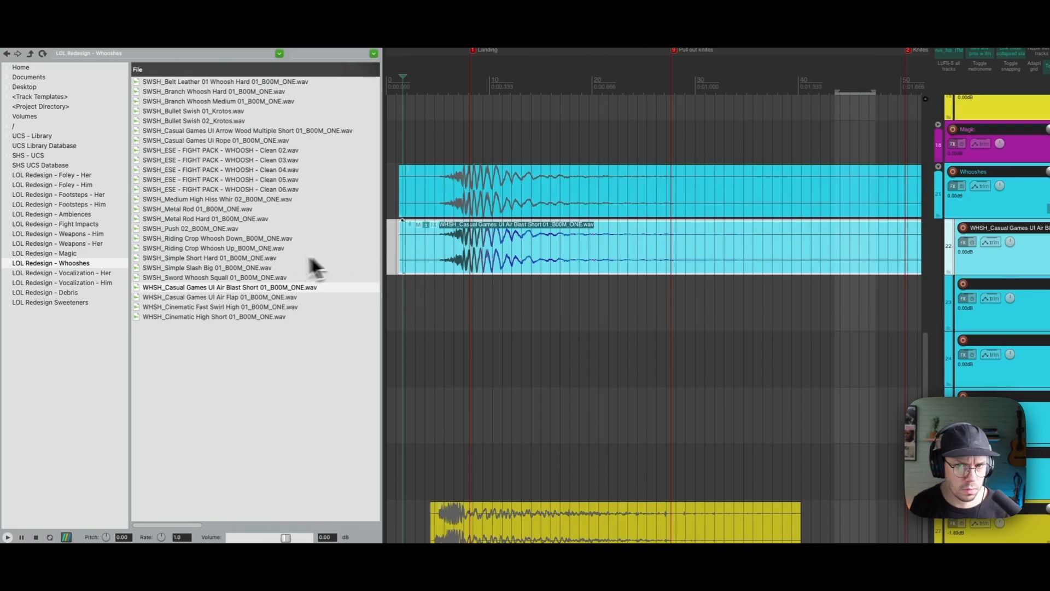
# Audition further whoosh files from the library for additional layers.
pyautogui.click(472, 239)
pyautogui.press('t')
pyautogui.click(220, 262)
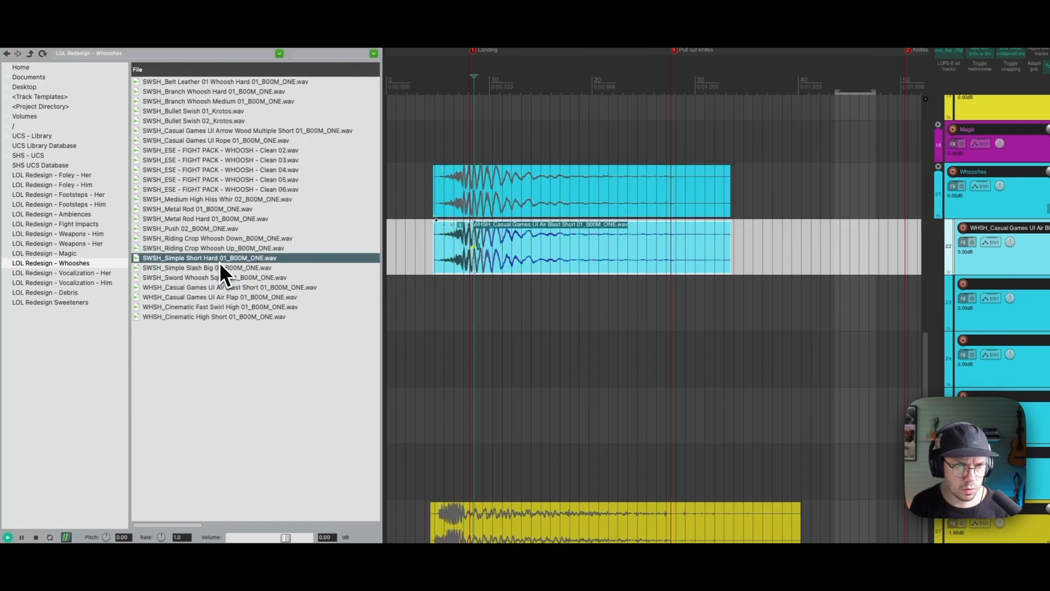
pyautogui.click(216, 251)
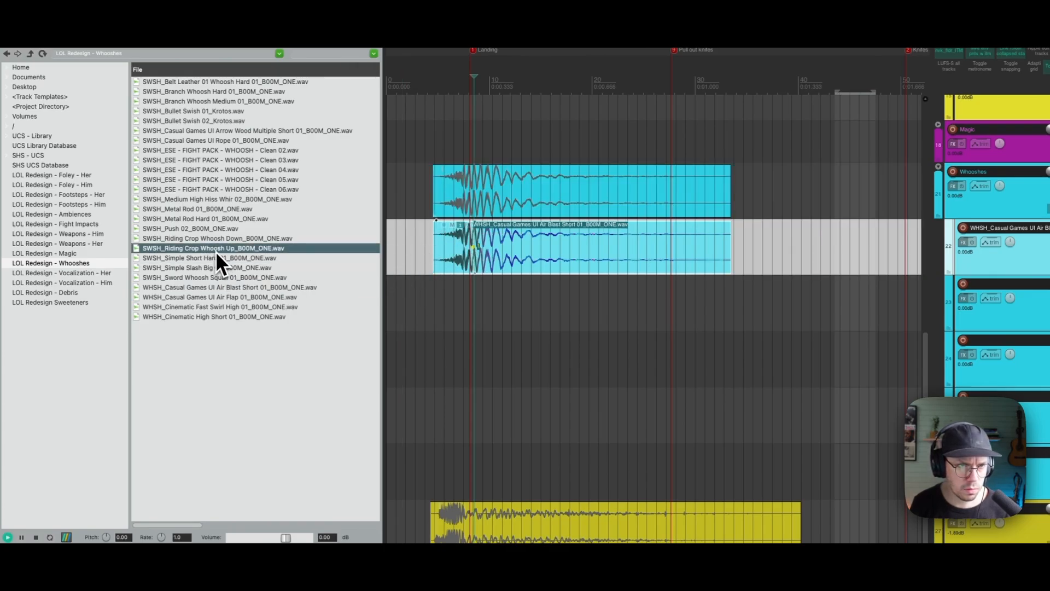
pyautogui.click(211, 241)
pyautogui.click(202, 221)
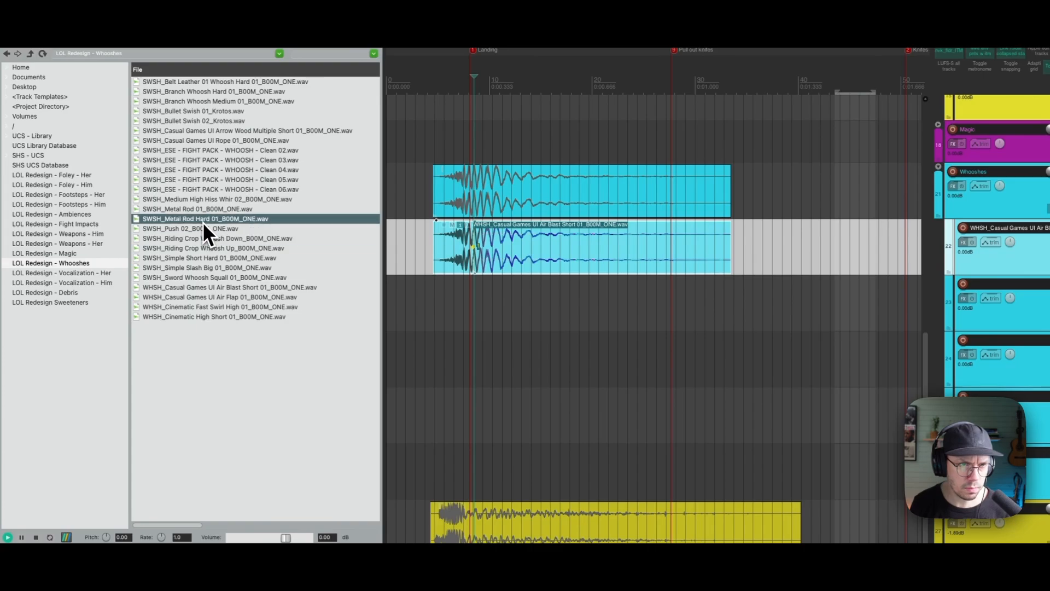
pyautogui.click(199, 202)
pyautogui.click(180, 84)
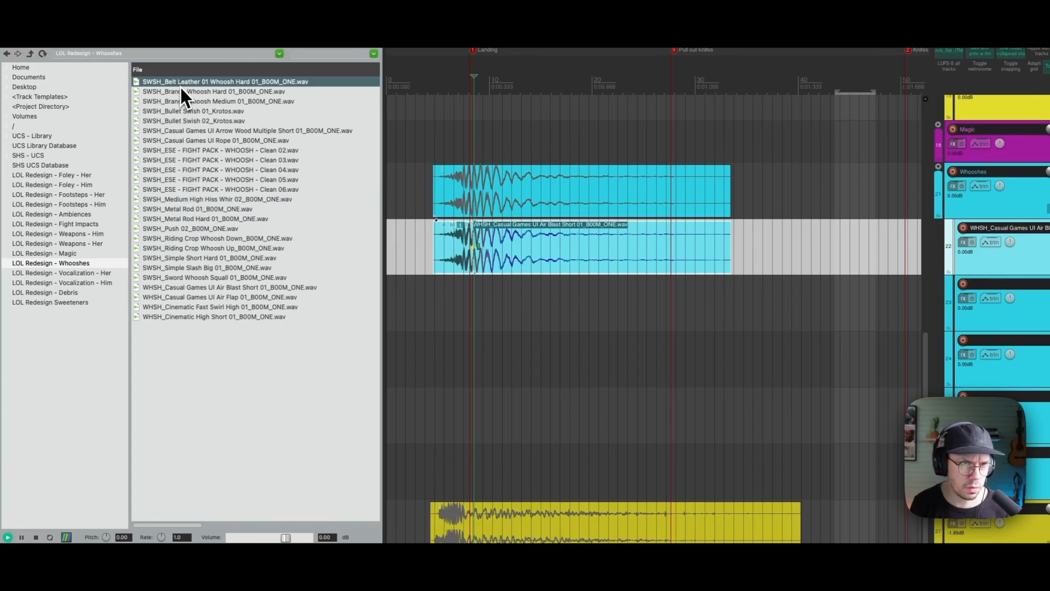
pyautogui.click(182, 91)
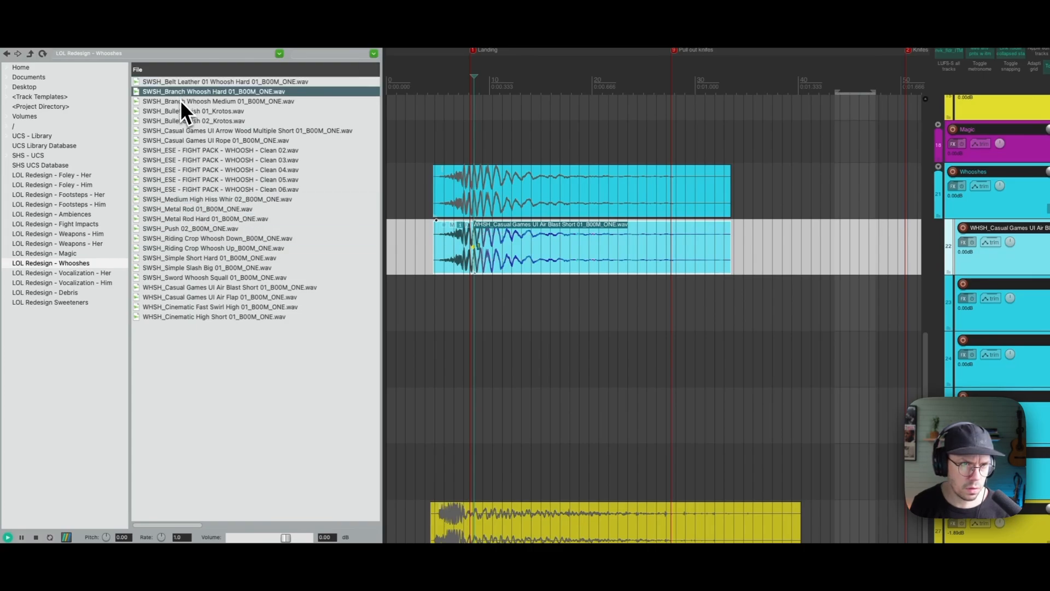
pyautogui.click(179, 104)
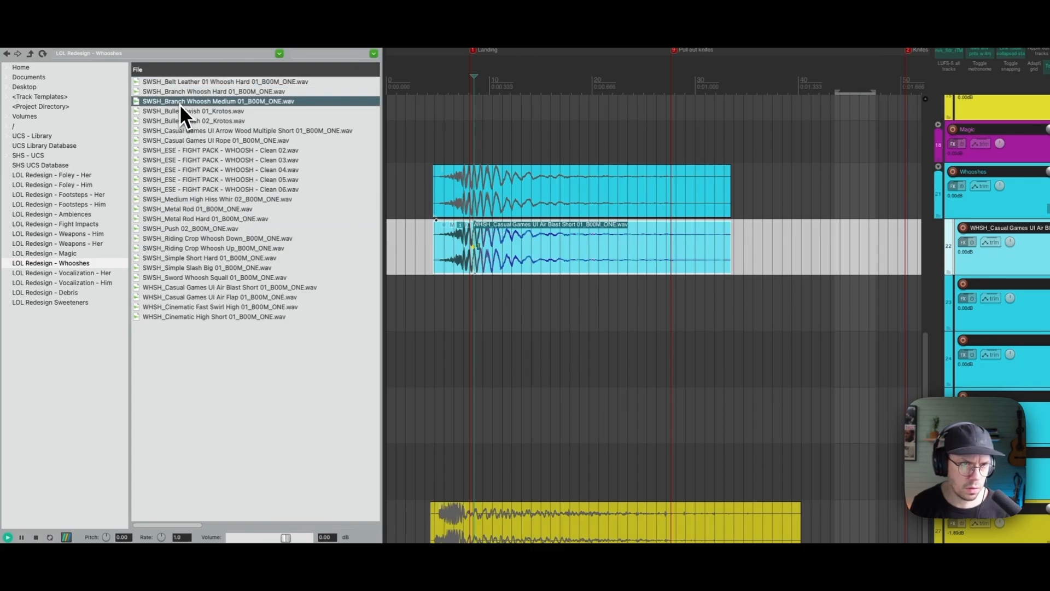
pyautogui.click(178, 137)
pyautogui.click(182, 131)
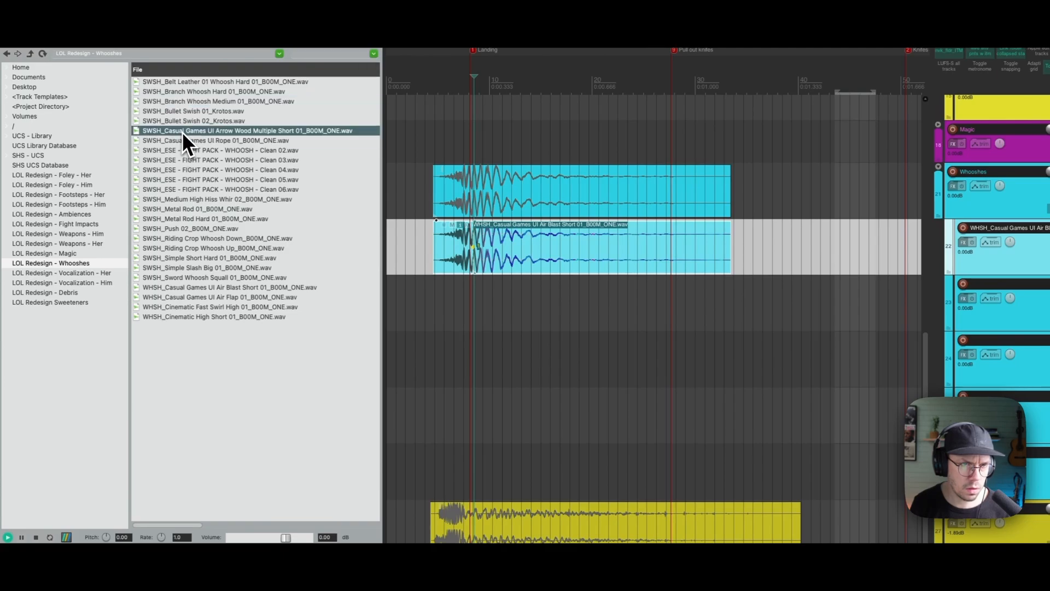
pyautogui.click(182, 113)
# Move the air blast whoosh item earlier, near the start of the timeline, and preview it.
pyautogui.moveTo(466, 265); pyautogui.dragTo(425, 267)
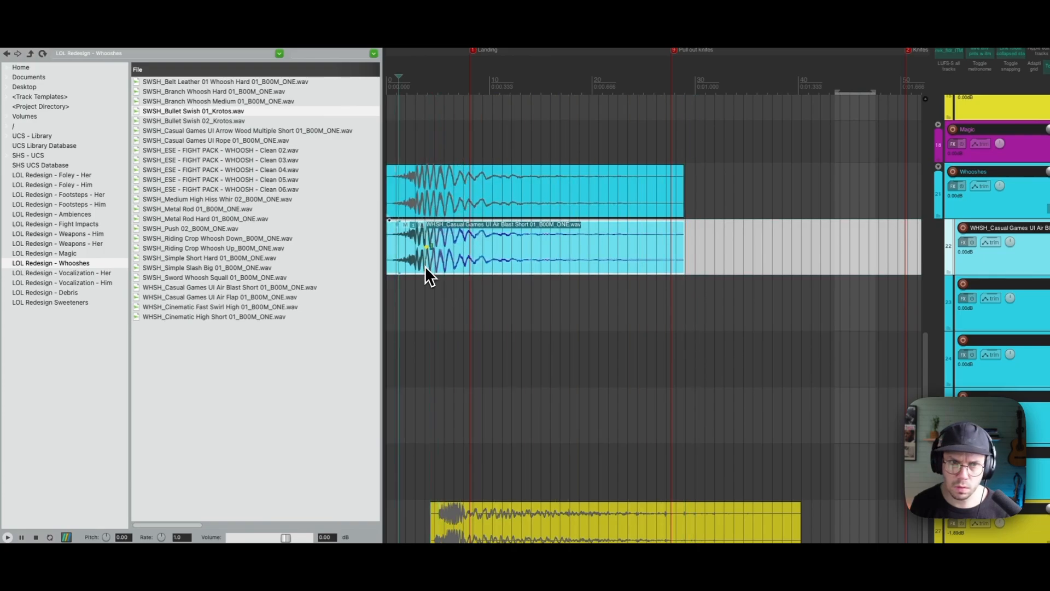
pyautogui.press('space')
pyautogui.click(425, 266)
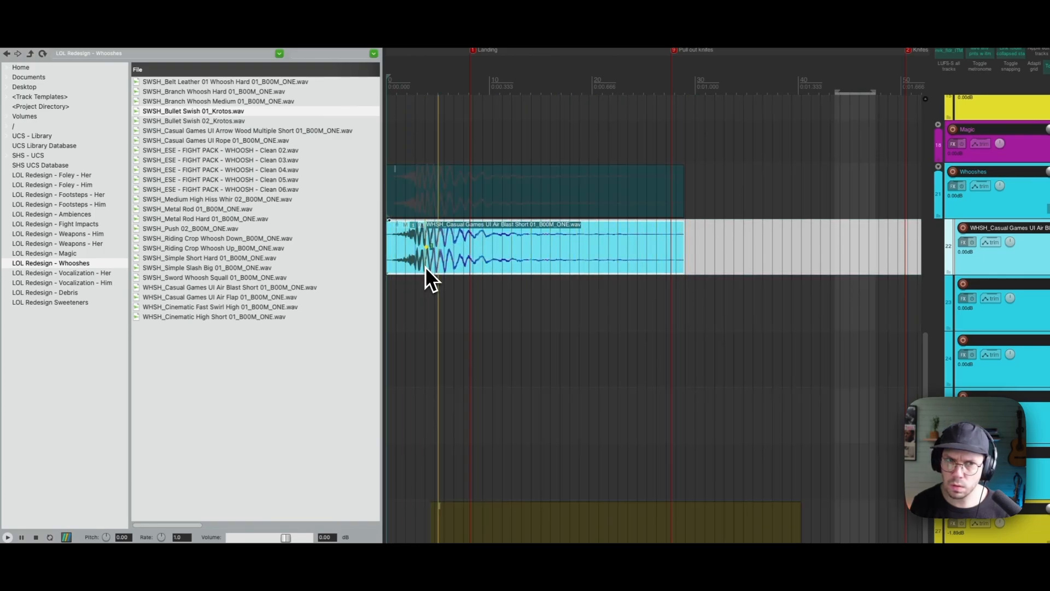
pyautogui.press('space')
# Split the air blast whoosh item and delete its tail, then adjust its end and preview it.
pyautogui.press('s')
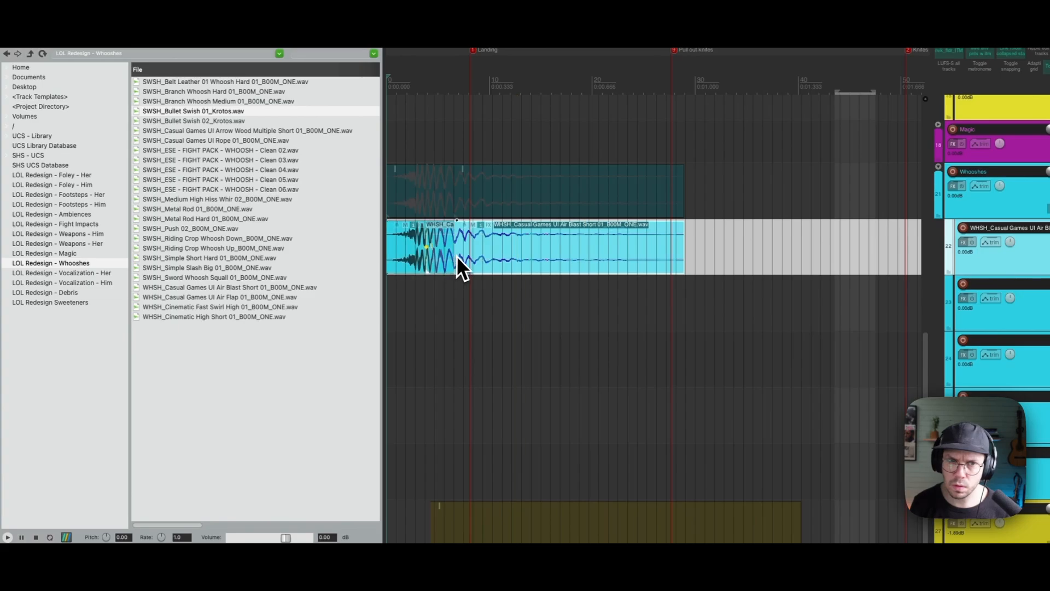
pyautogui.press('Delete')
pyautogui.moveTo(453, 235); pyautogui.dragTo(429, 269)
pyautogui.click(408, 264)
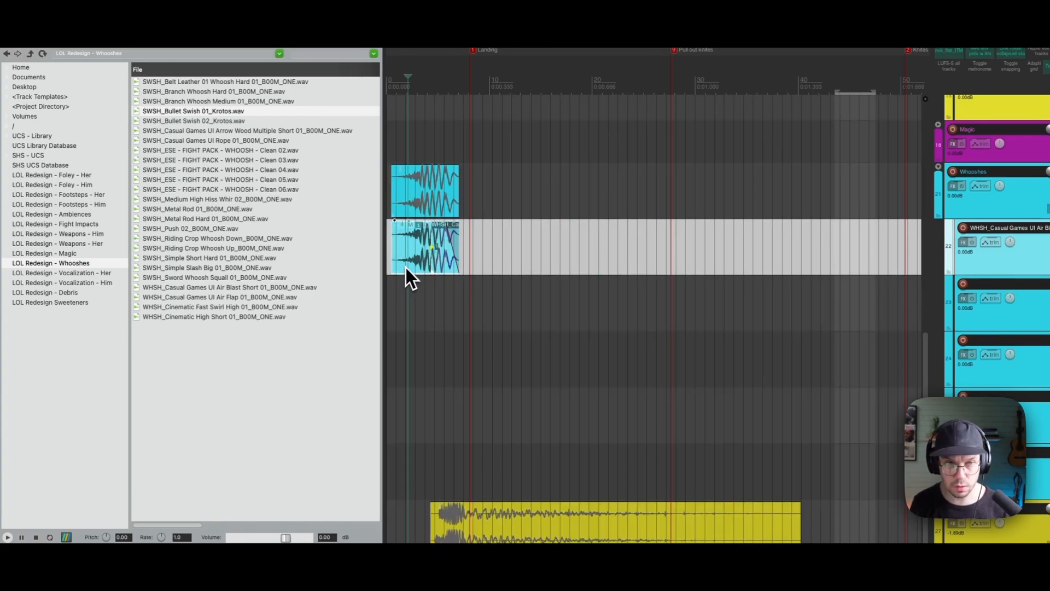
pyautogui.click(402, 270)
pyautogui.press('space')
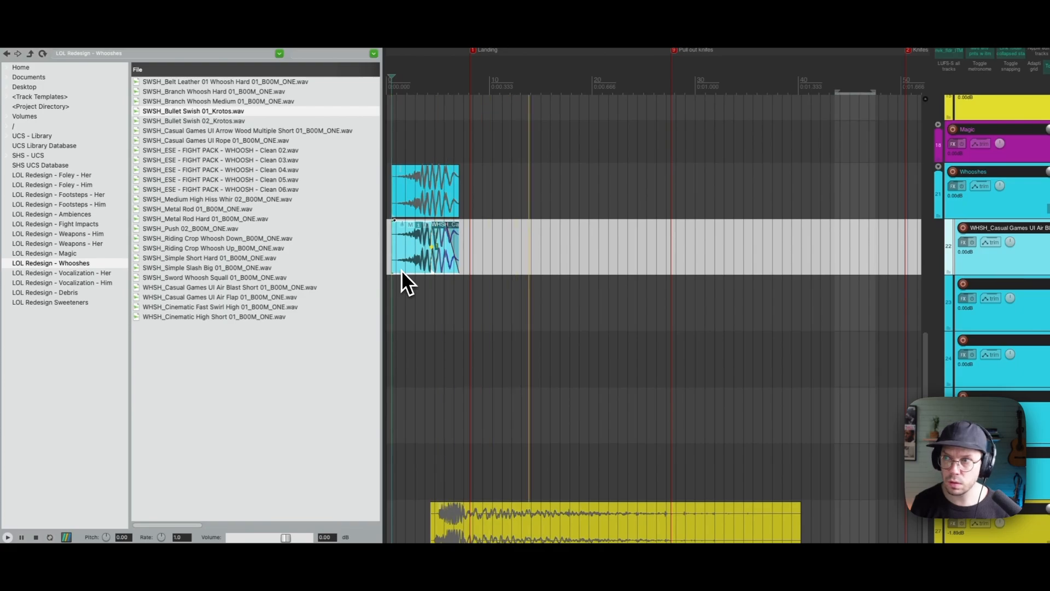
pyautogui.press('space')
# Nudge the shortened air blast whoosh item slightly later and preview it.
pyautogui.moveTo(408, 267); pyautogui.dragTo(422, 265)
pyautogui.press('space')
pyautogui.press('space')
pyautogui.press('space')
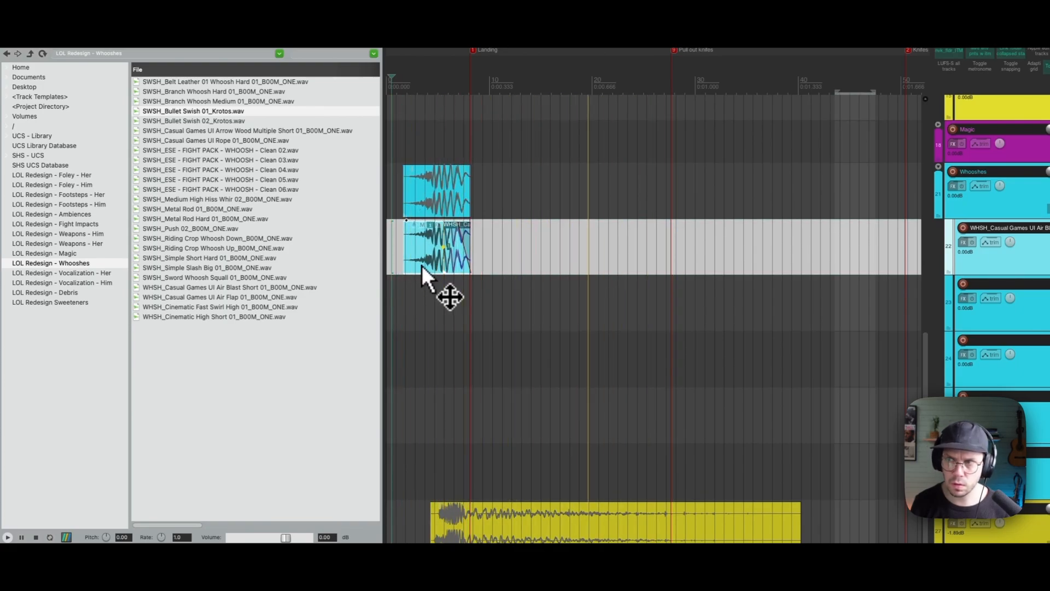
pyautogui.press('space')
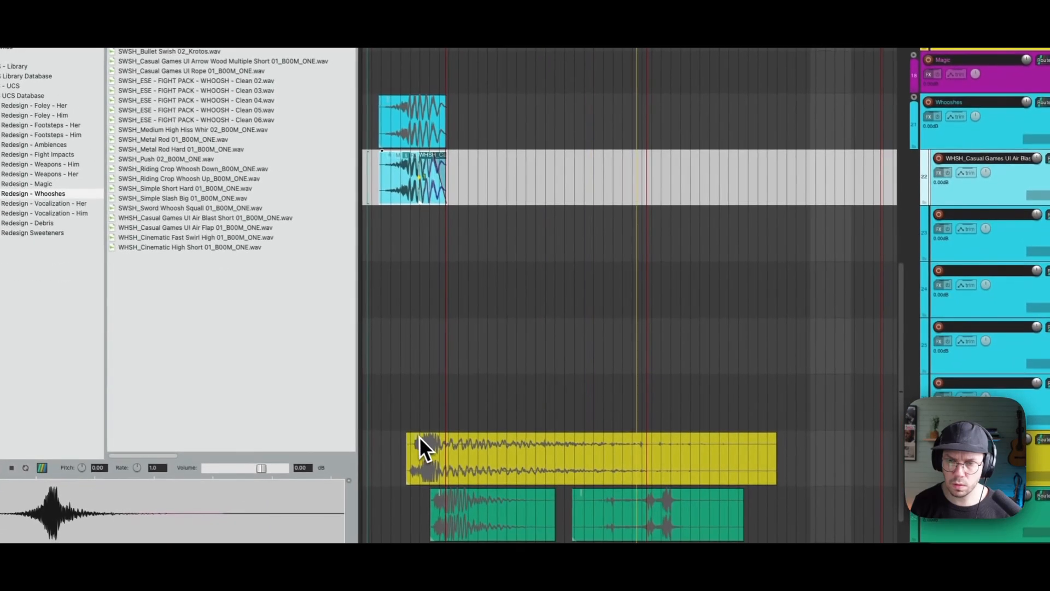
# Adjust the fade at the end of the shortened whoosh item and preview it.
pyautogui.moveTo(399, 193); pyautogui.dragTo(432, 179)
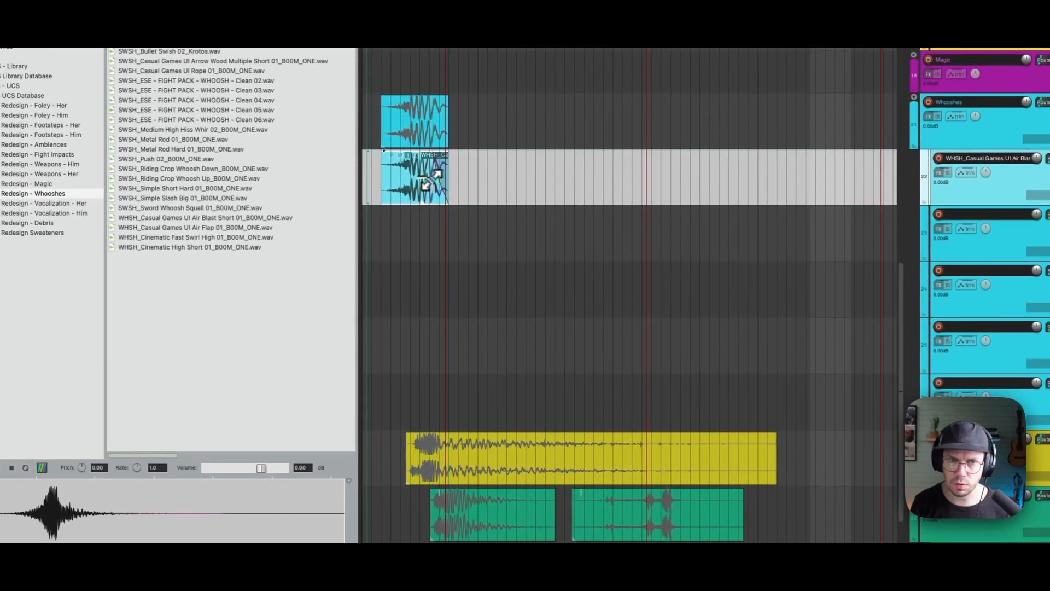
pyautogui.click(376, 179)
pyautogui.press('space')
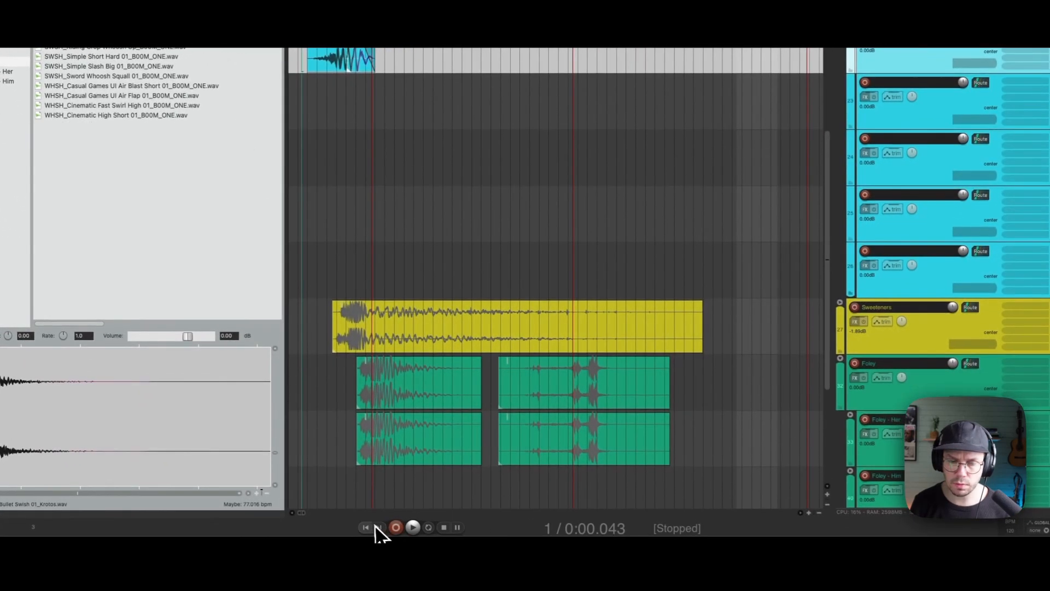
# Play the project back from the start to review the whoosh timing.
pyautogui.click(370, 528)
pyautogui.press('space')
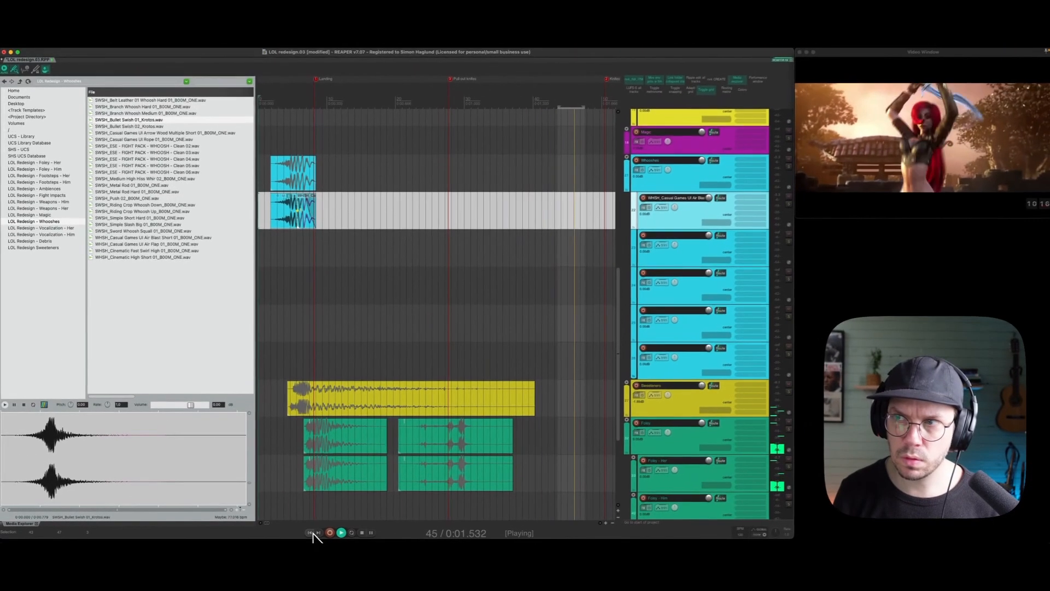
pyautogui.press('space')
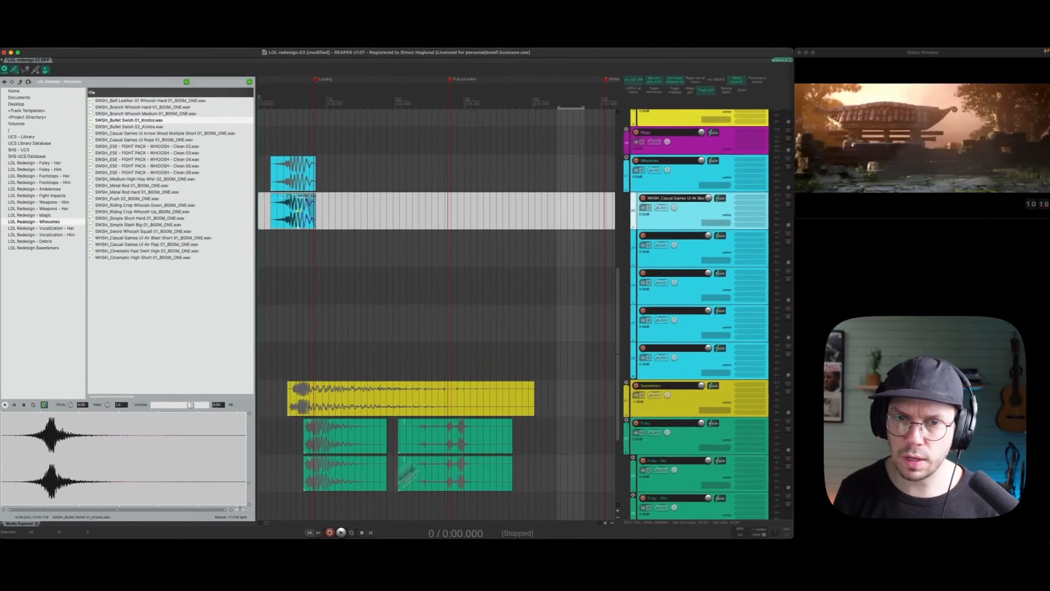
# Collapse and re-expand the folder tracks to bring the Whooshes tracks into view.
pyautogui.doubleClick(656, 448)
pyautogui.doubleClick(679, 184)
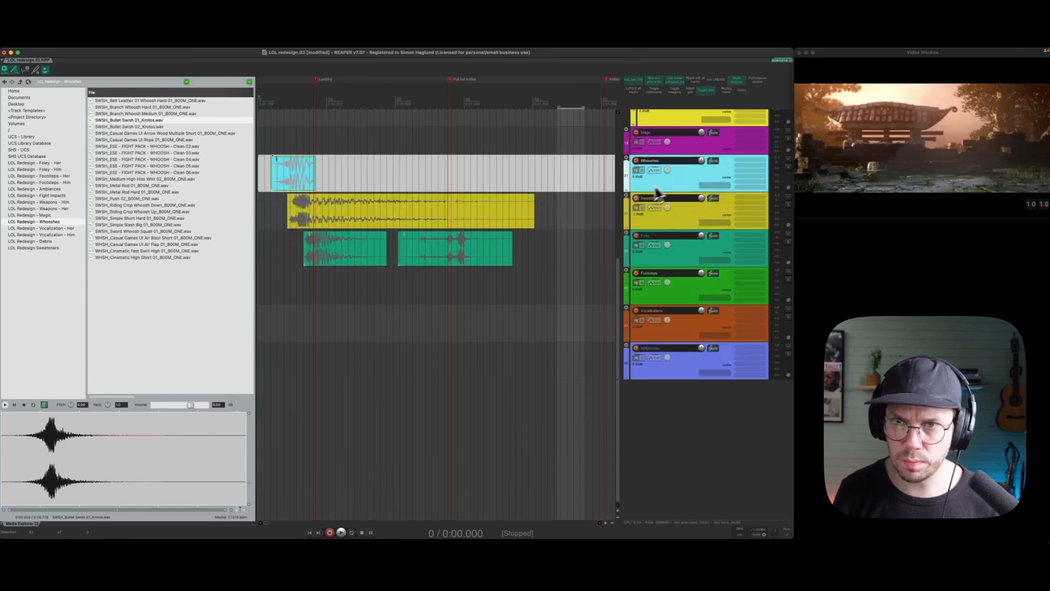
pyautogui.hscroll(1, 510, 281)
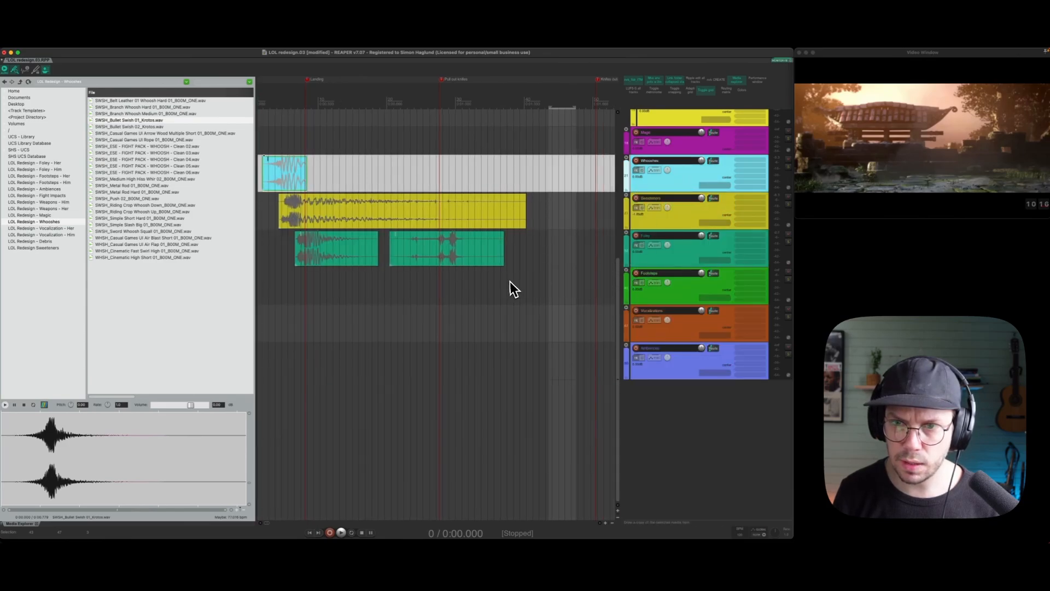
pyautogui.doubleClick(652, 189)
# Scrub to the moment the character rises and add a marker named Rises there.
pyautogui.moveTo(311, 244); pyautogui.dragTo(444, 244)
pyautogui.click(441, 244)
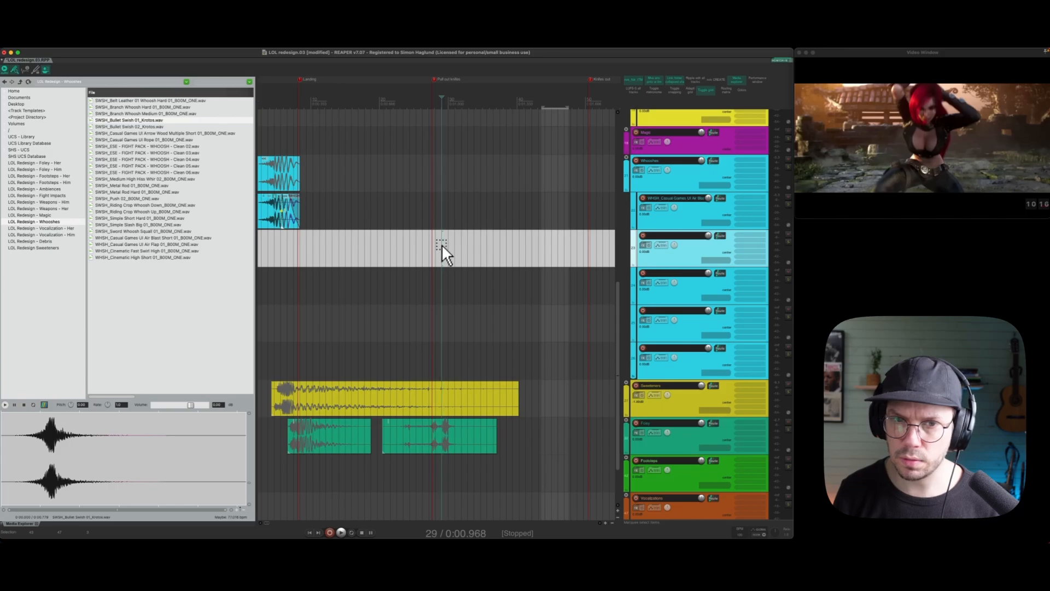
pyautogui.hotkey('shift', 'm')
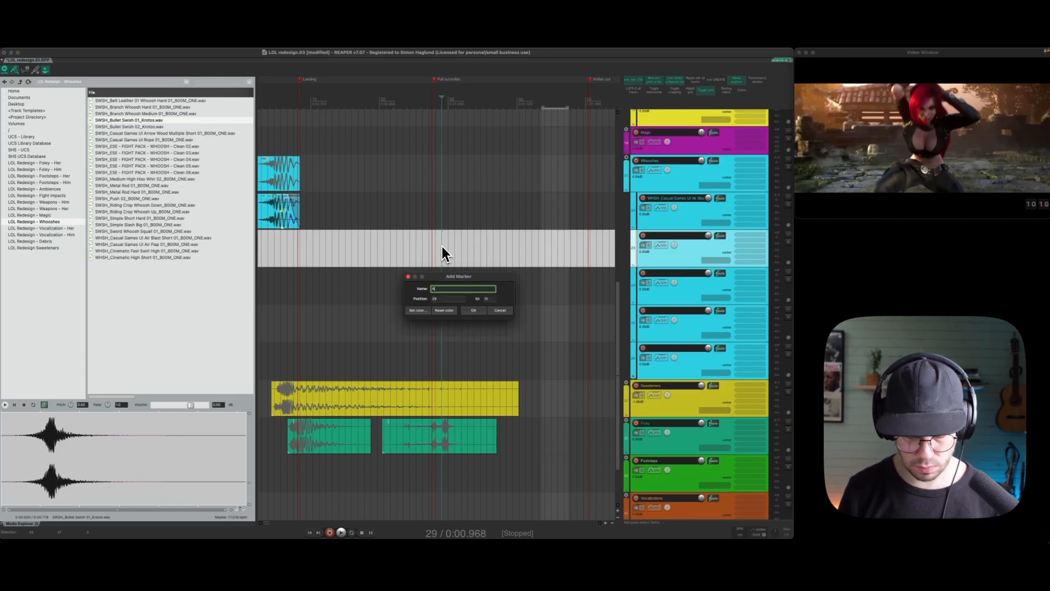
pyautogui.press('Return')
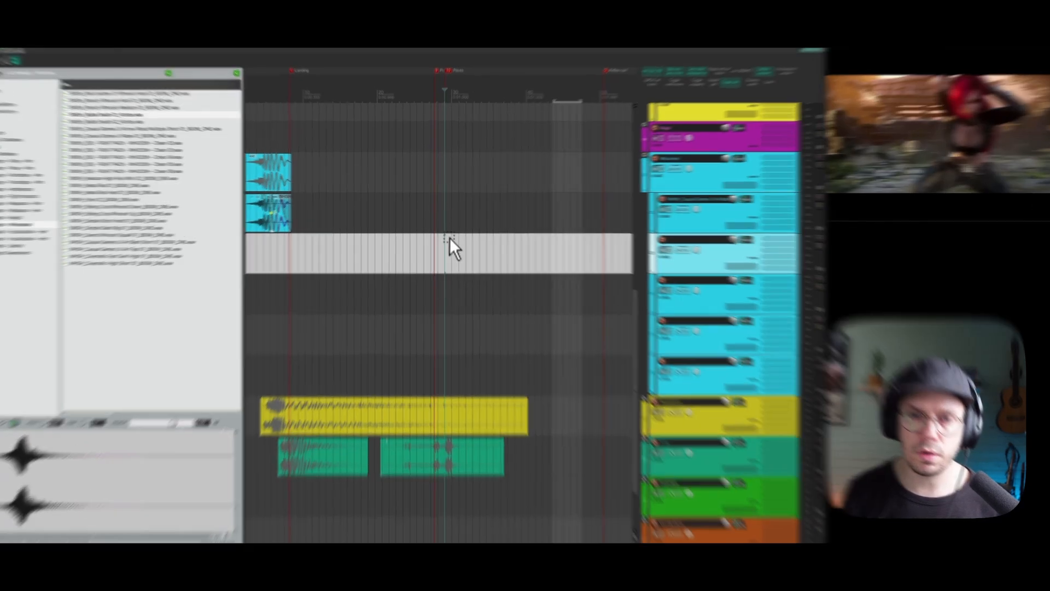
# Scrub to where the rise finishes and add a marker named Rise end.
pyautogui.moveTo(443, 241); pyautogui.dragTo(547, 269)
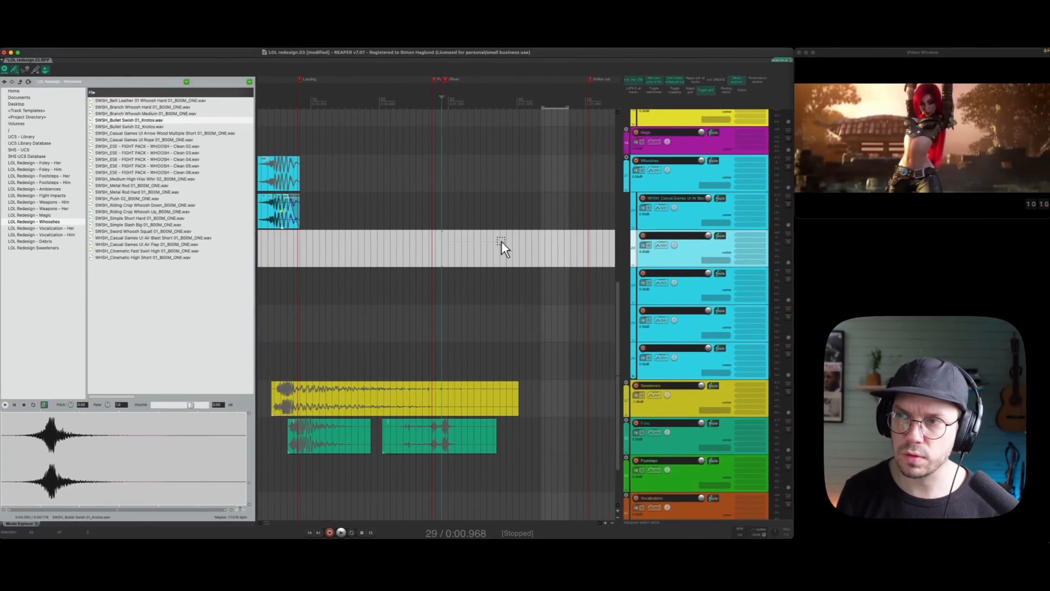
pyautogui.moveTo(501, 242); pyautogui.dragTo(516, 241)
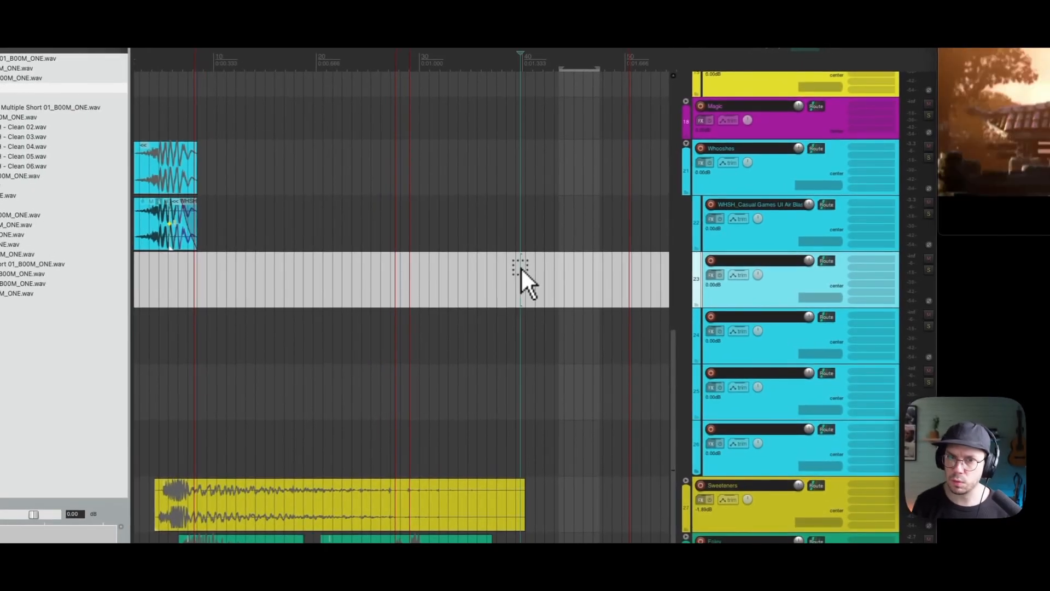
pyautogui.hotkey('shift', 'm')
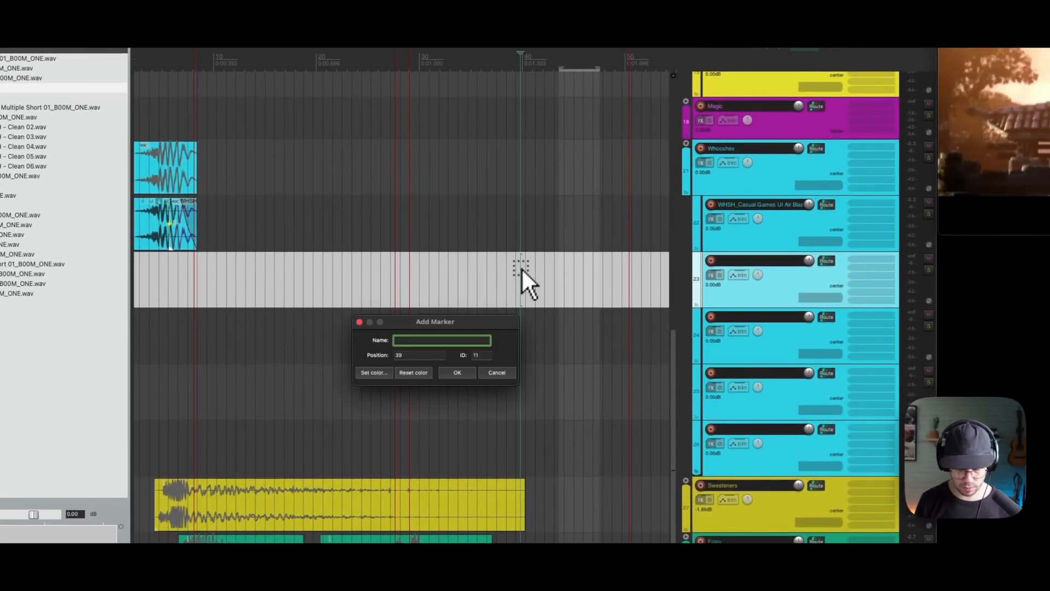
pyautogui.write('Ri')
pyautogui.write('se end')
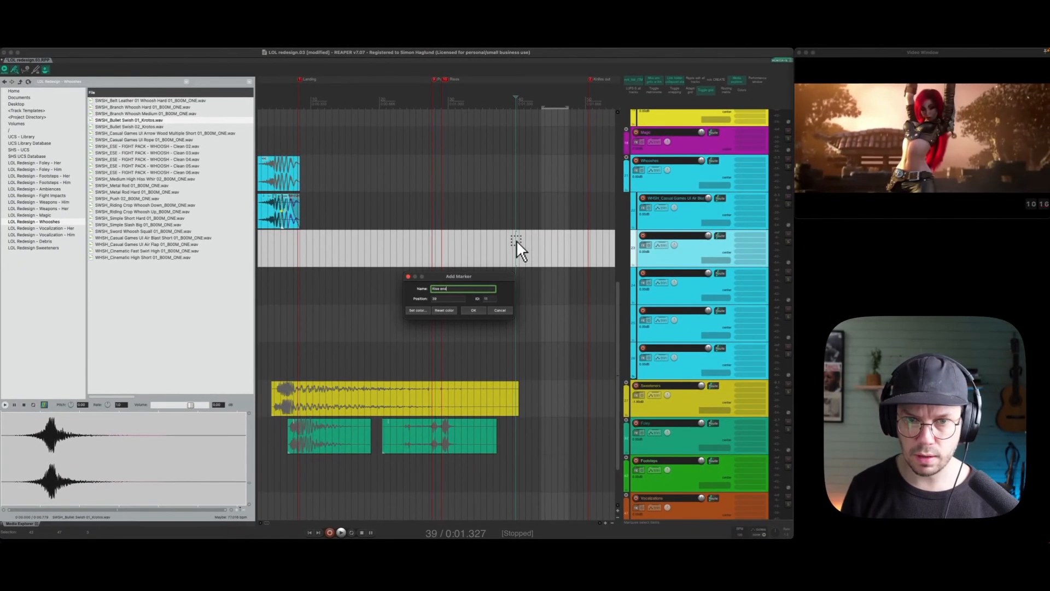
pyautogui.press('Return')
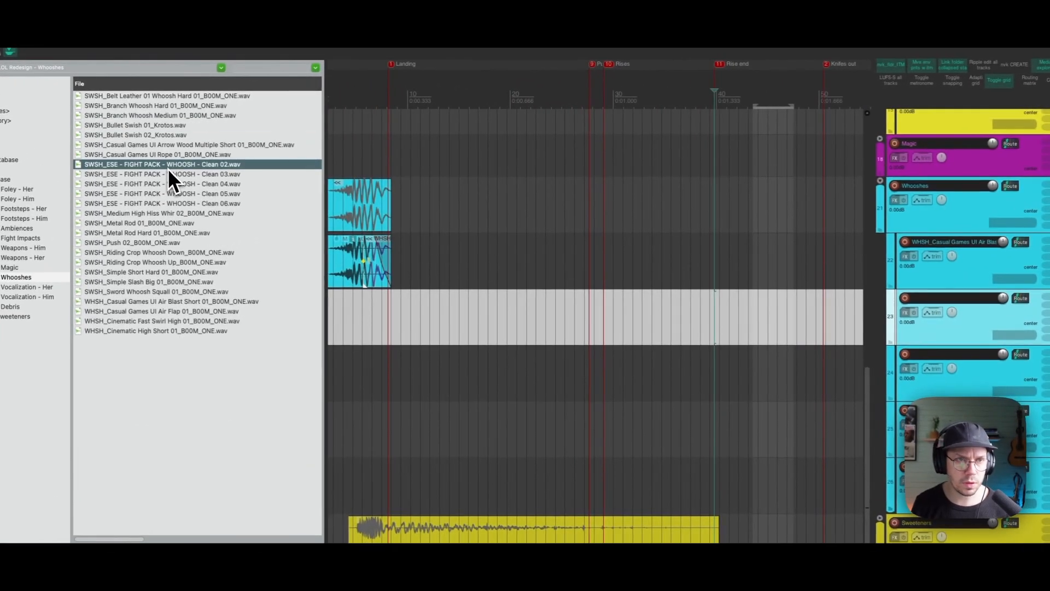
# Place SWSH_ESE - FIGHT PACK - WHOOSH - Clean 04 on the second whoosh track after the Rises marker and preview it.
pyautogui.click(151, 152)
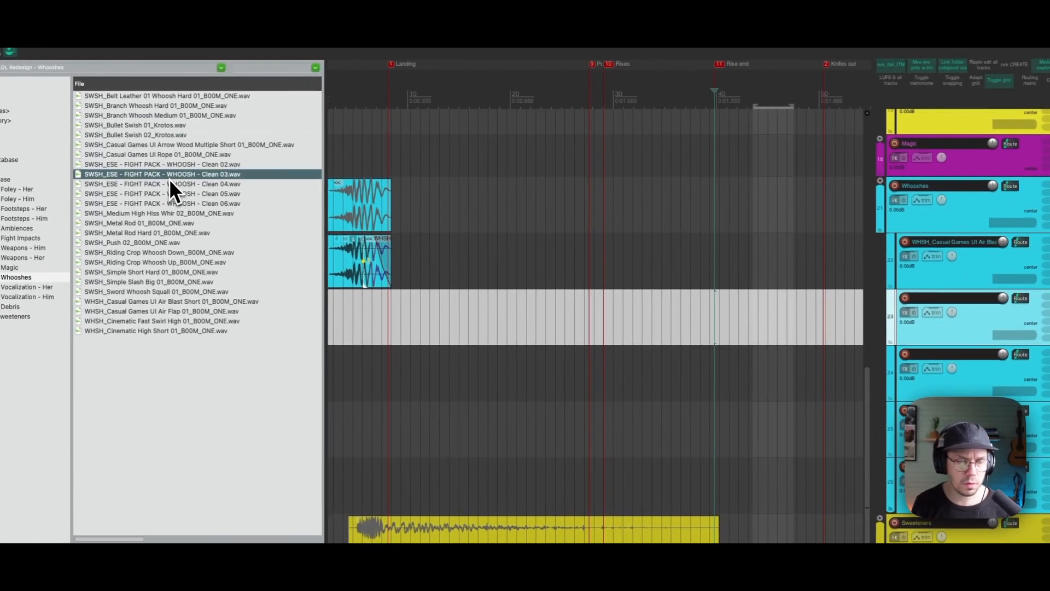
pyautogui.click(168, 184)
pyautogui.moveTo(167, 185); pyautogui.dragTo(672, 301)
pyautogui.click(557, 296)
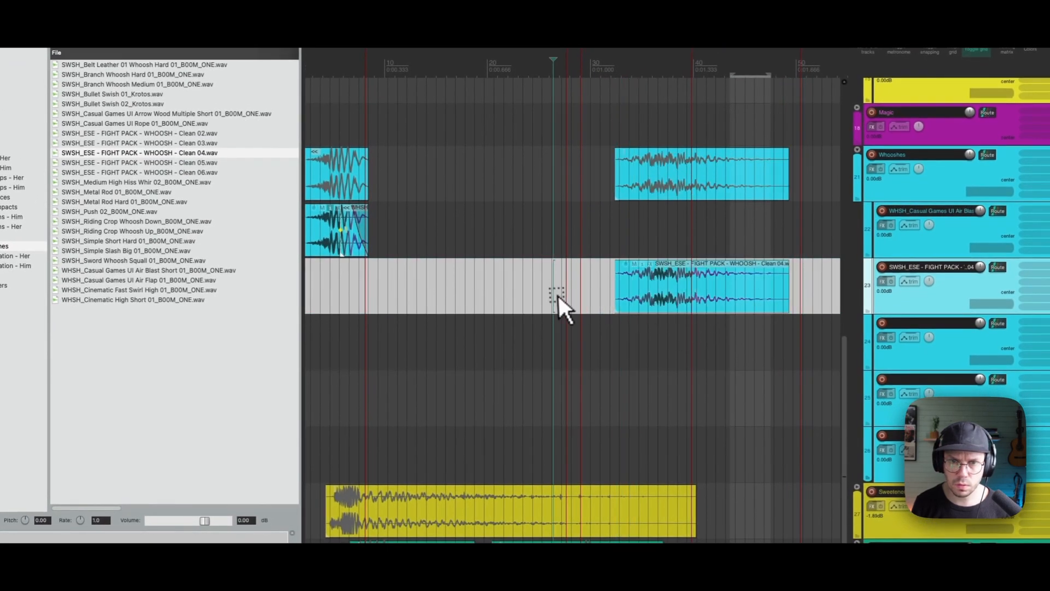
pyautogui.click(513, 275)
pyautogui.press('space')
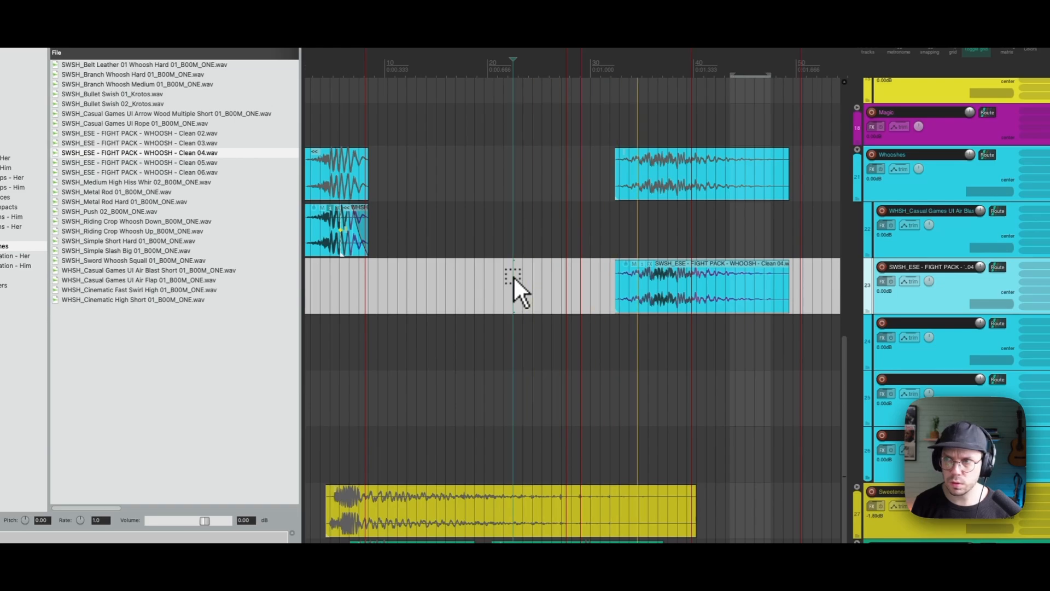
# Shorten the Clean 04 whoosh clip on the second whoosh track, move it earlier and audition it.
pyautogui.moveTo(607, 304); pyautogui.dragTo(566, 284)
pyautogui.press('s')
pyautogui.press('Delete')
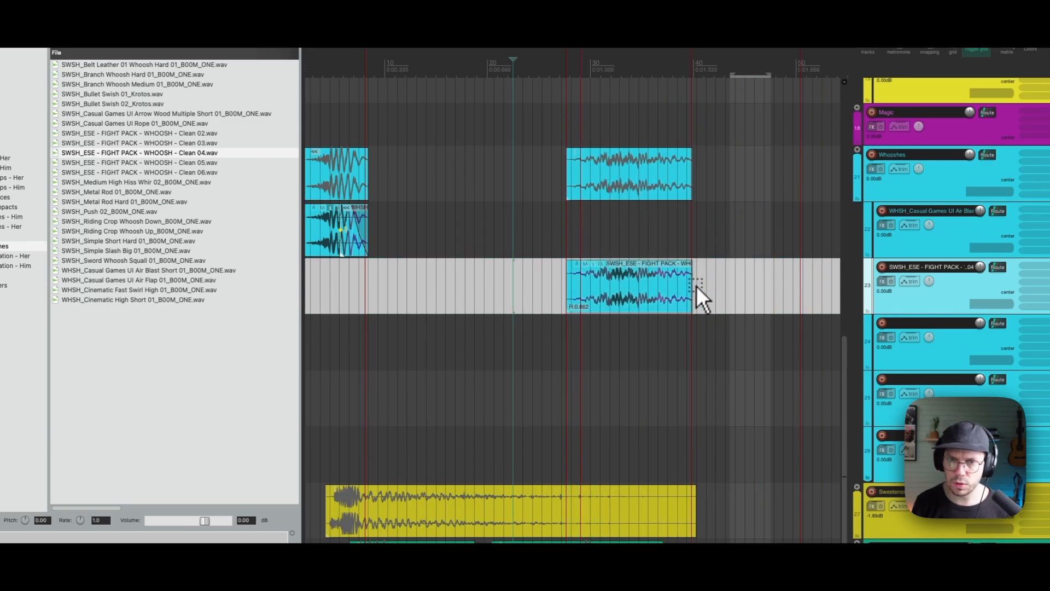
pyautogui.moveTo(690, 262); pyautogui.dragTo(677, 265)
pyautogui.click(650, 295)
pyautogui.moveTo(625, 304); pyautogui.dragTo(621, 301)
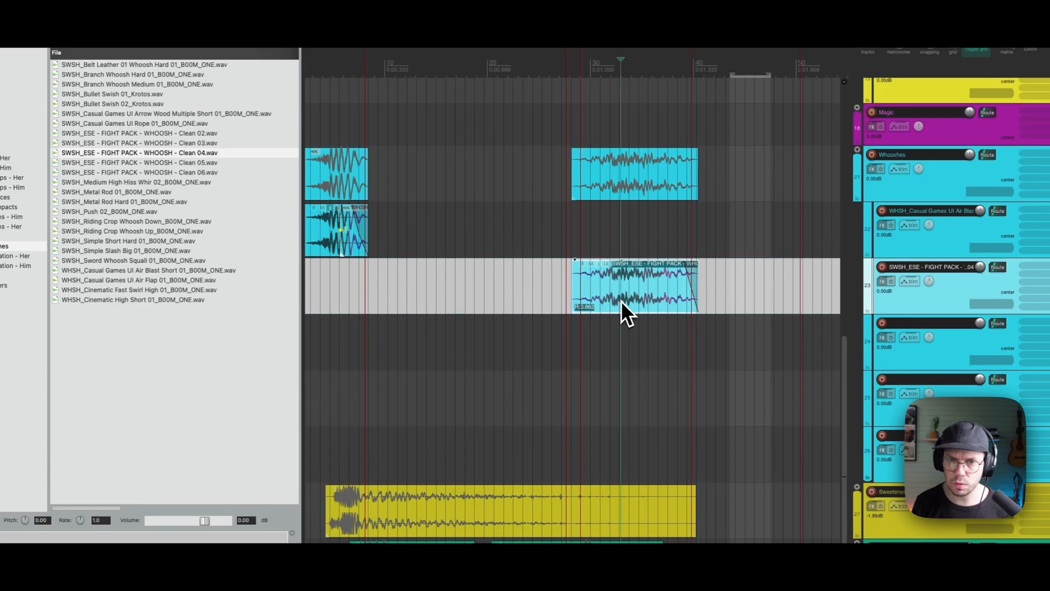
pyautogui.press('space')
# Delete the Clean 04 whoosh clip from the second whoosh track.
pyautogui.click(513, 294)
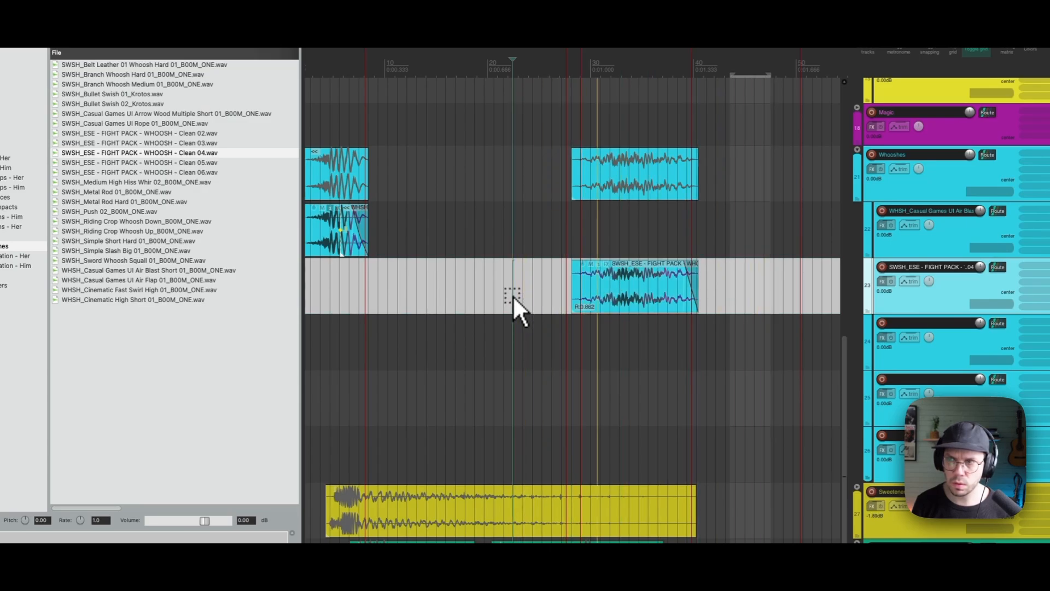
pyautogui.click(402, 284)
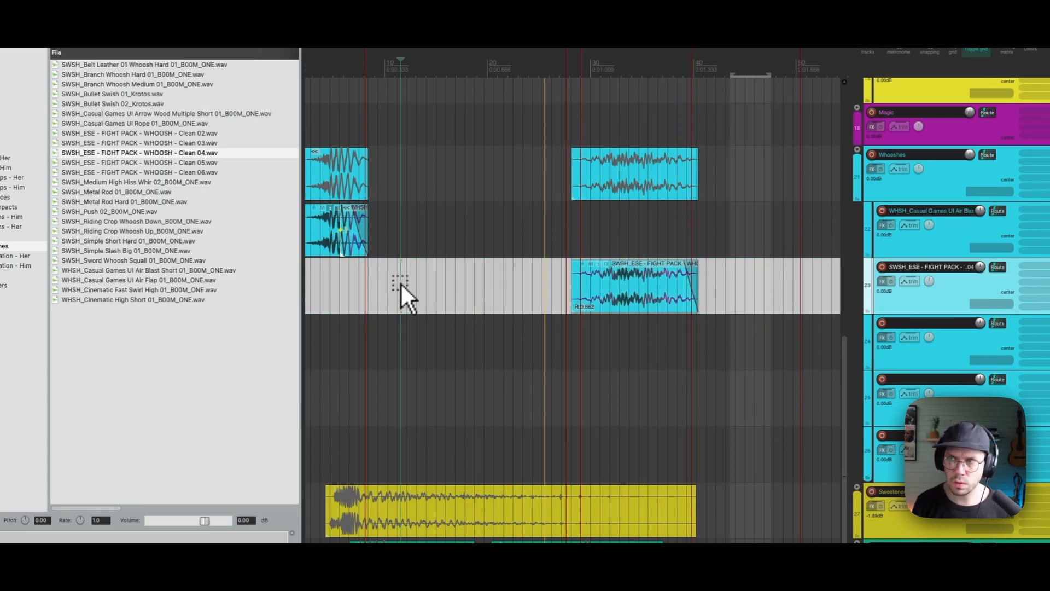
pyautogui.moveTo(621, 305); pyautogui.dragTo(546, 299)
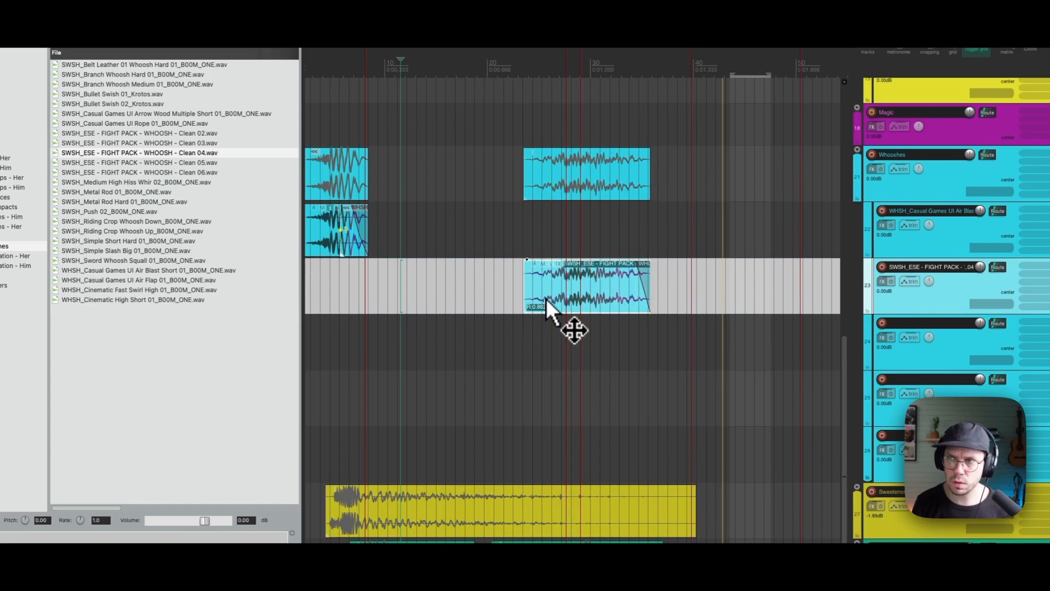
pyautogui.press('Delete')
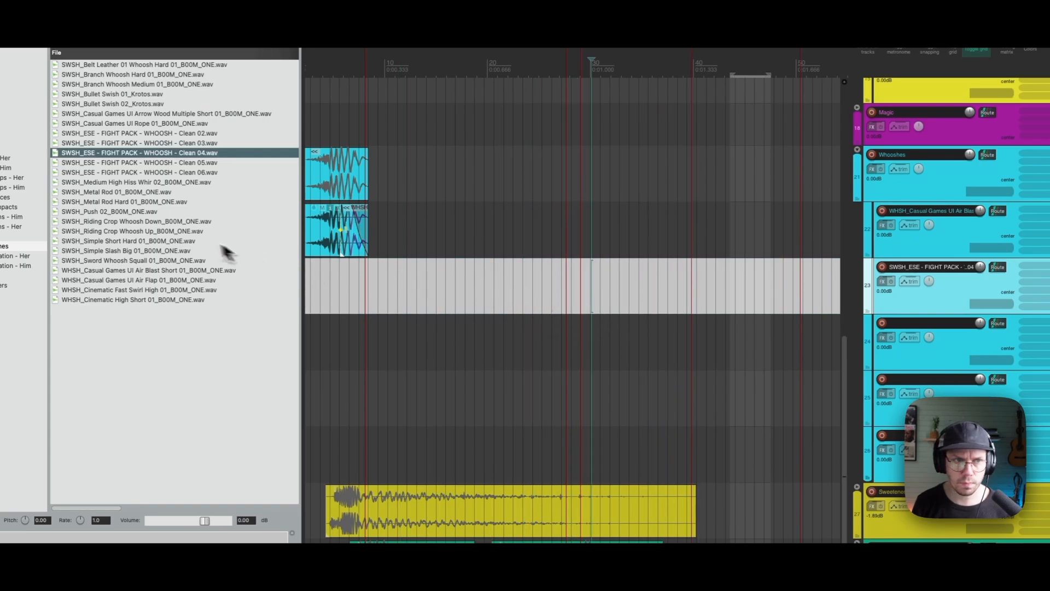
# Audition several whoosh files and place WHSH_Cinematic Fast Swirl High 01_BOOM_ONE on the second whoosh track, then play it.
pyautogui.click(174, 222)
pyautogui.click(143, 261)
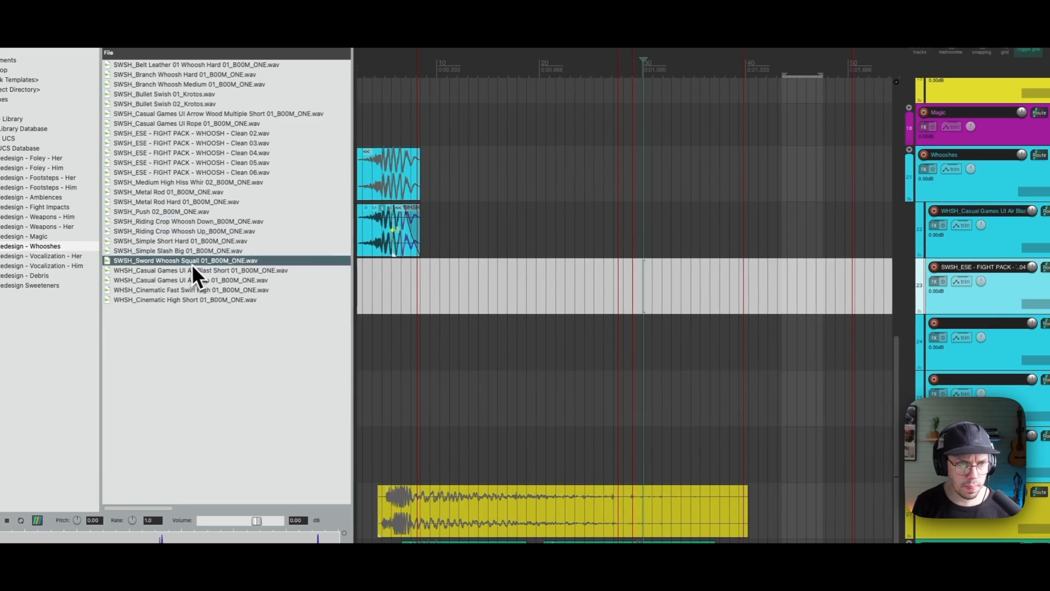
pyautogui.click(123, 271)
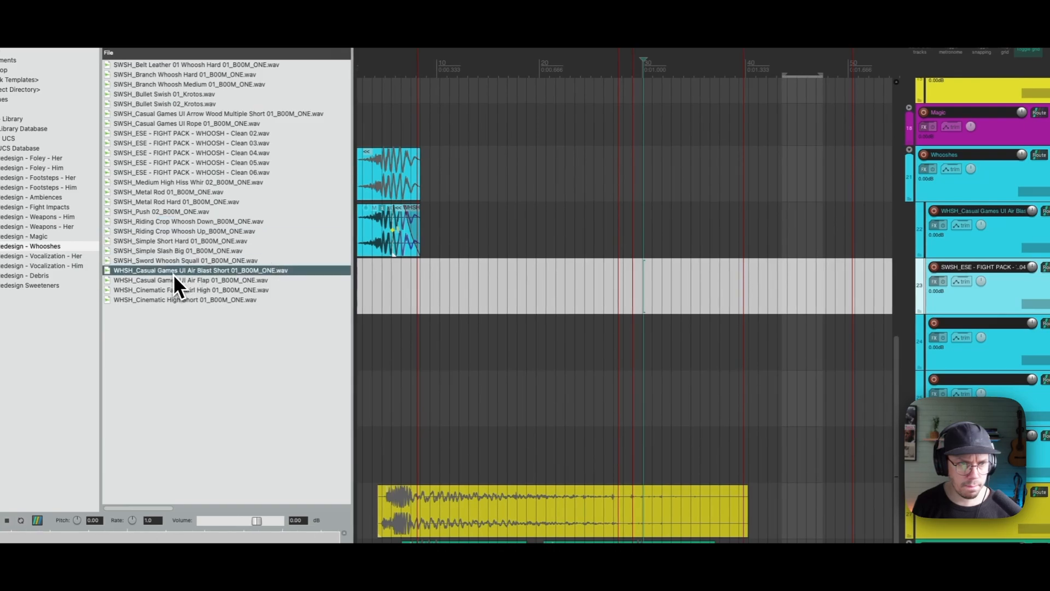
pyautogui.click(204, 280)
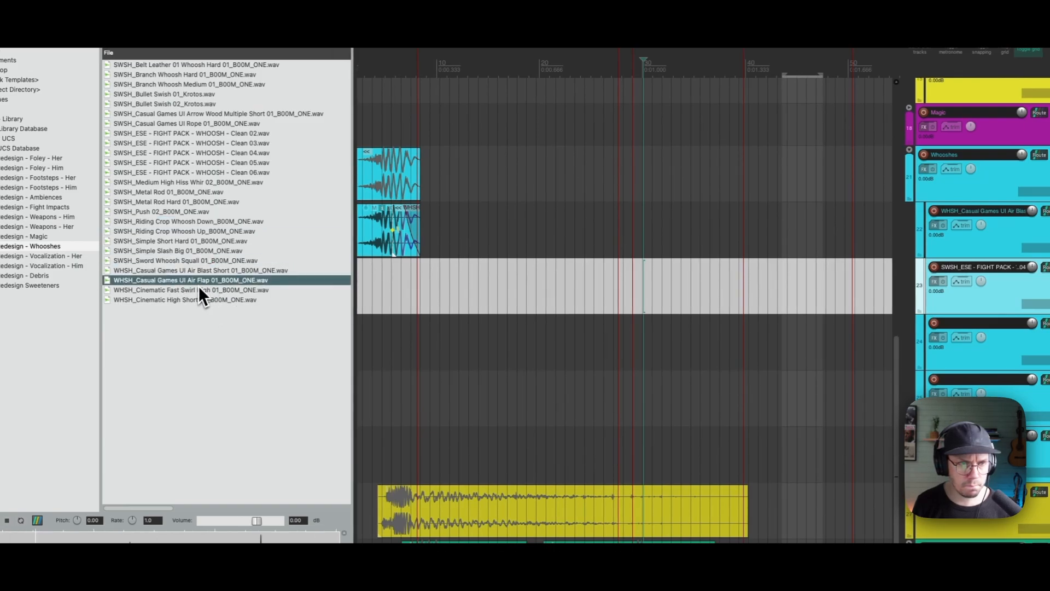
pyautogui.click(196, 289)
pyautogui.moveTo(196, 291); pyautogui.dragTo(603, 303)
pyautogui.press('space')
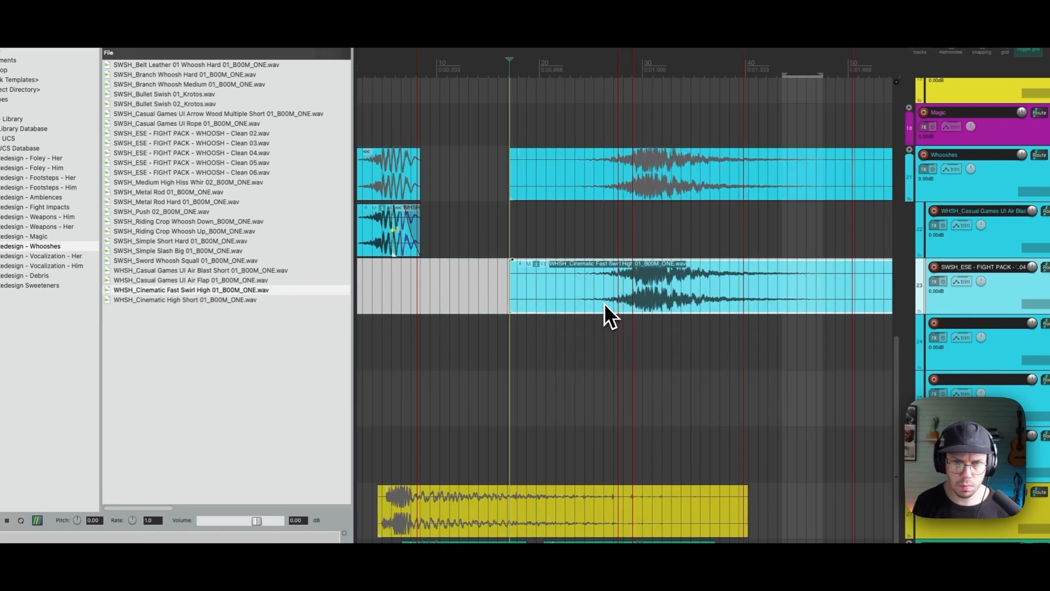
pyautogui.press('space')
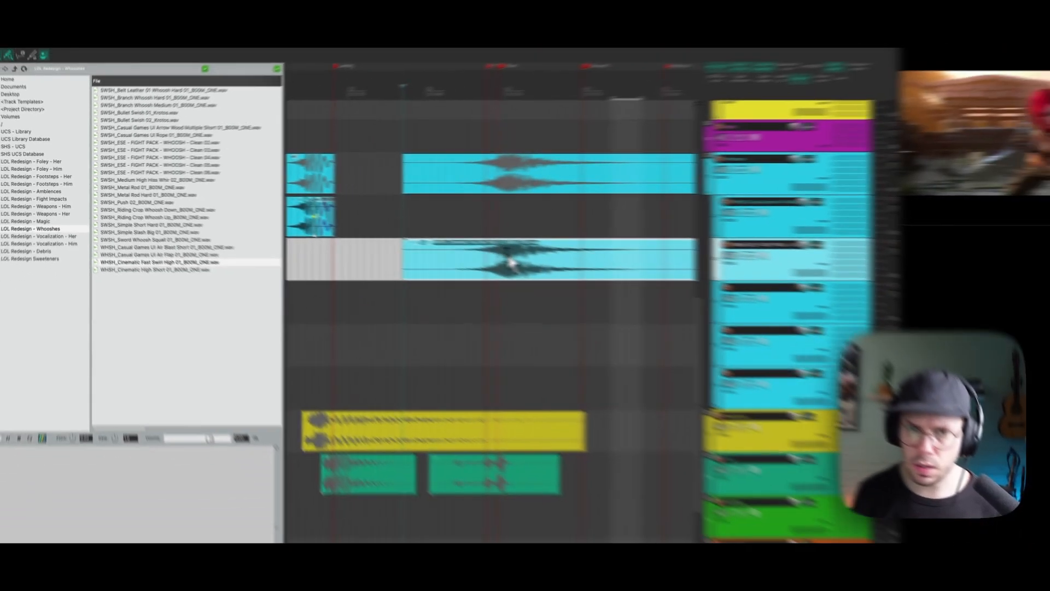
# Split off and delete the tail of the Cinematic Fast Swirl clip and audition the shortened clip.
pyautogui.moveTo(651, 290); pyautogui.dragTo(651, 295)
pyautogui.press('s')
pyautogui.click(508, 249)
pyautogui.press('Delete')
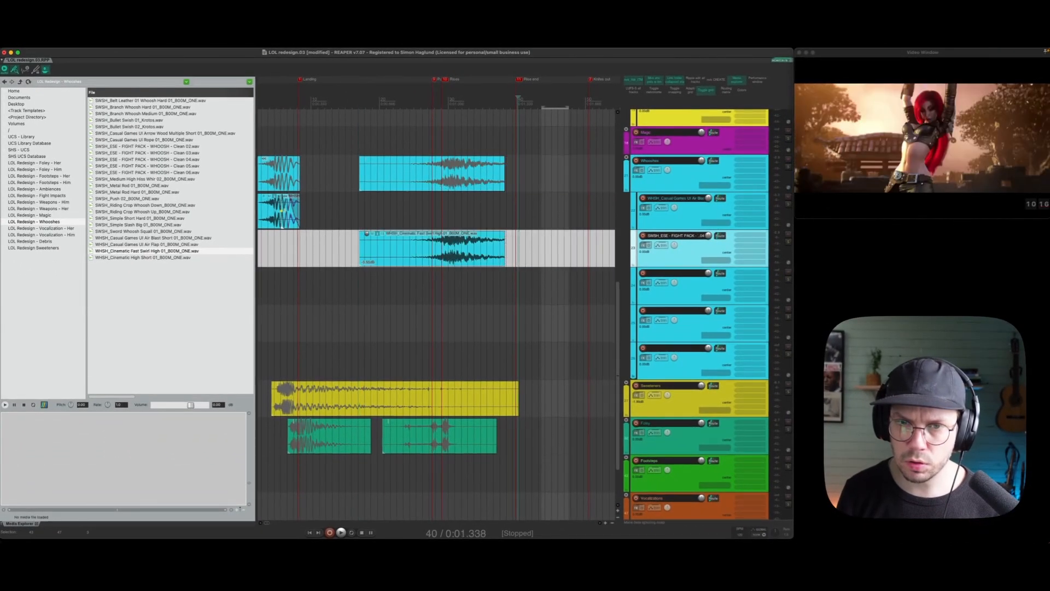
pyautogui.moveTo(504, 241); pyautogui.dragTo(495, 242)
pyautogui.click(477, 242)
pyautogui.click(422, 255)
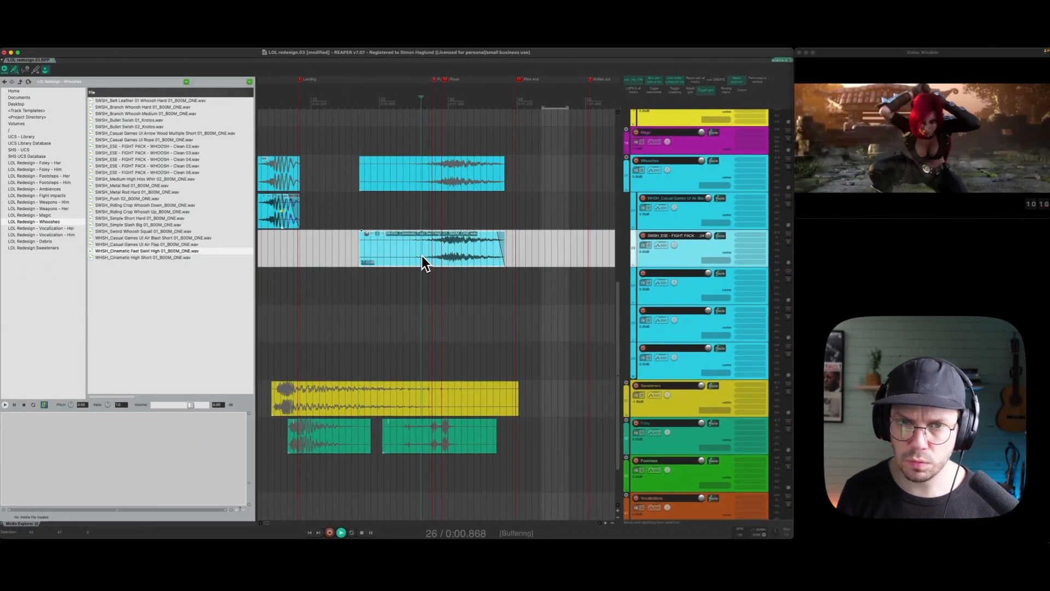
pyautogui.press('space')
pyautogui.click(369, 257)
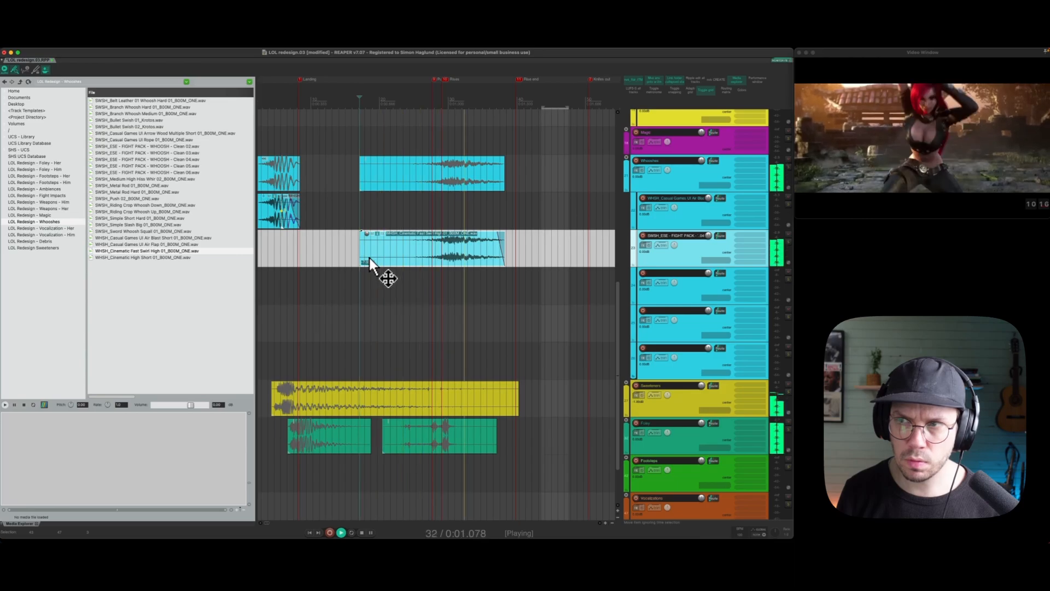
# Lengthen the fade-out of the swirl clip and play it back several times against the video.
pyautogui.moveTo(501, 247); pyautogui.dragTo(445, 261)
pyautogui.press('space')
pyautogui.press('space')
pyautogui.press('space')
pyautogui.press('space')
pyautogui.press('space')
pyautogui.press('space')
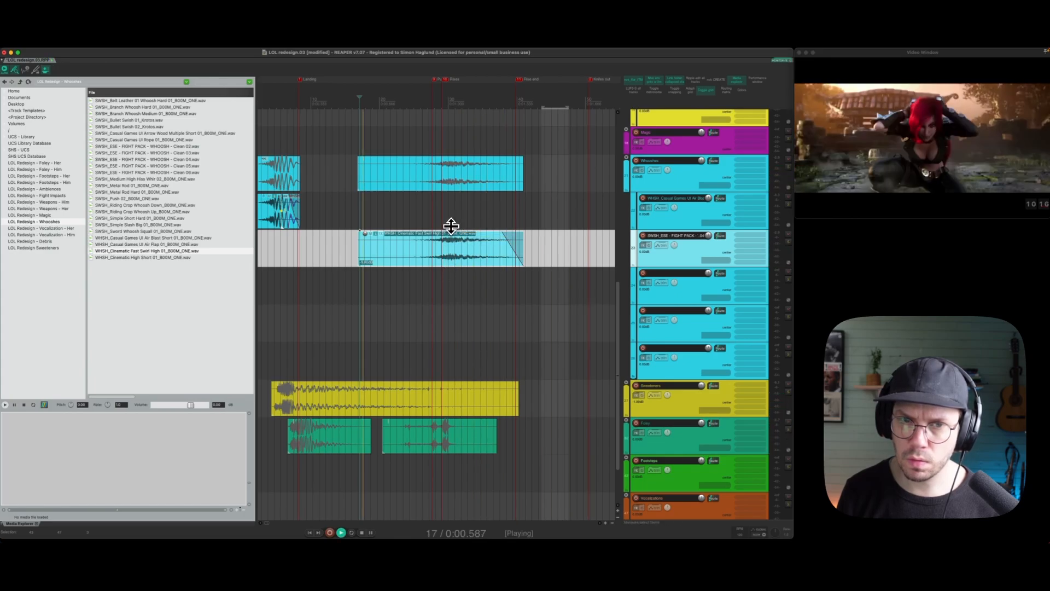
pyautogui.press('space')
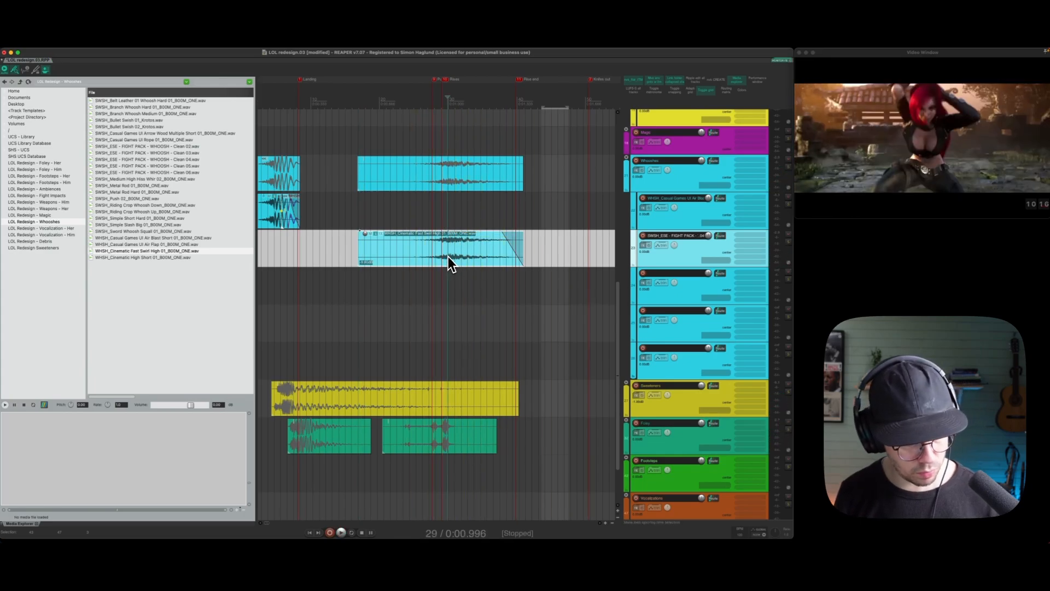
# Trim the start of the swirl clip later so it begins closer to the Rises marker.
pyautogui.press('m')
pyautogui.press('space')
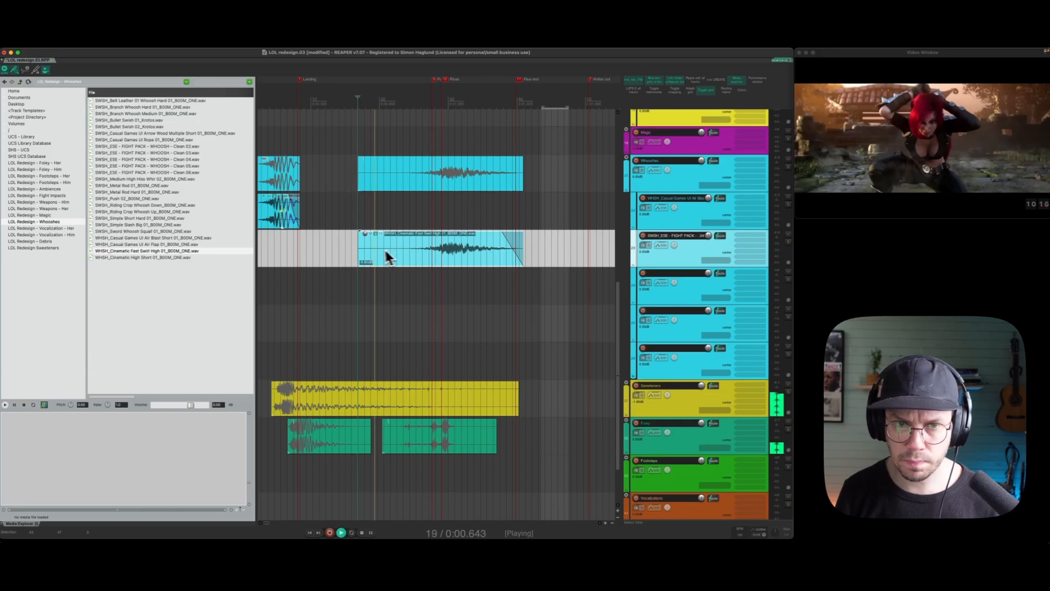
pyautogui.moveTo(360, 244); pyautogui.dragTo(407, 242)
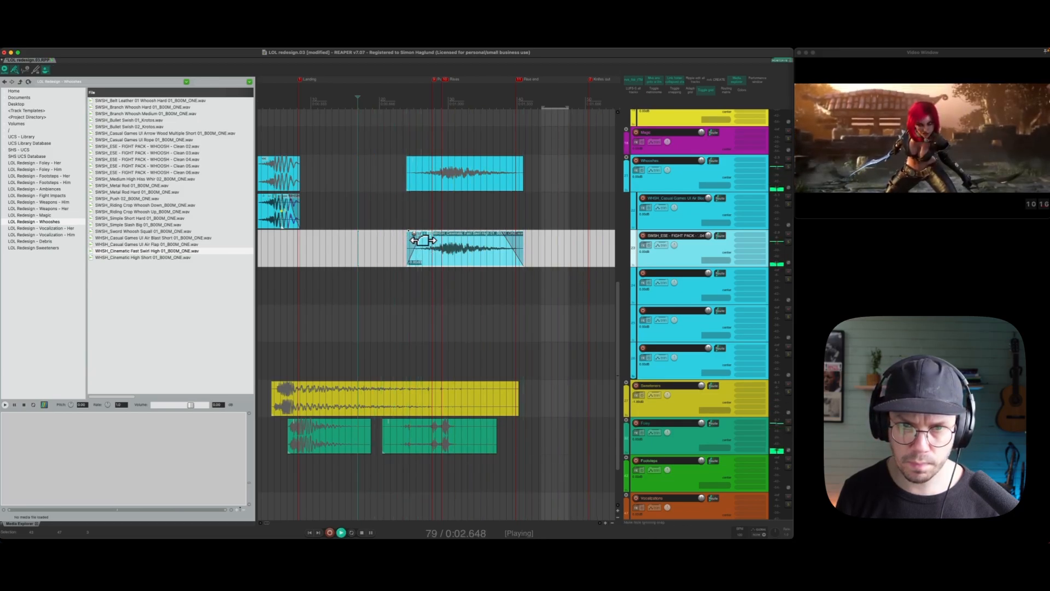
# Play back the whoosh layers together from the first whoosh to review the timing.
pyautogui.click(272, 218)
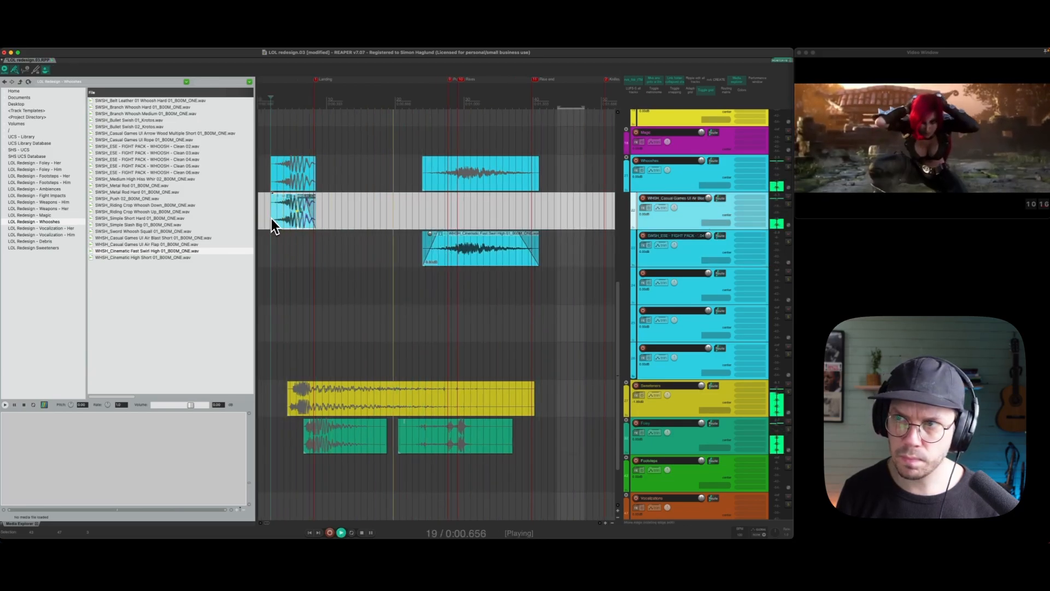
pyautogui.click(278, 226)
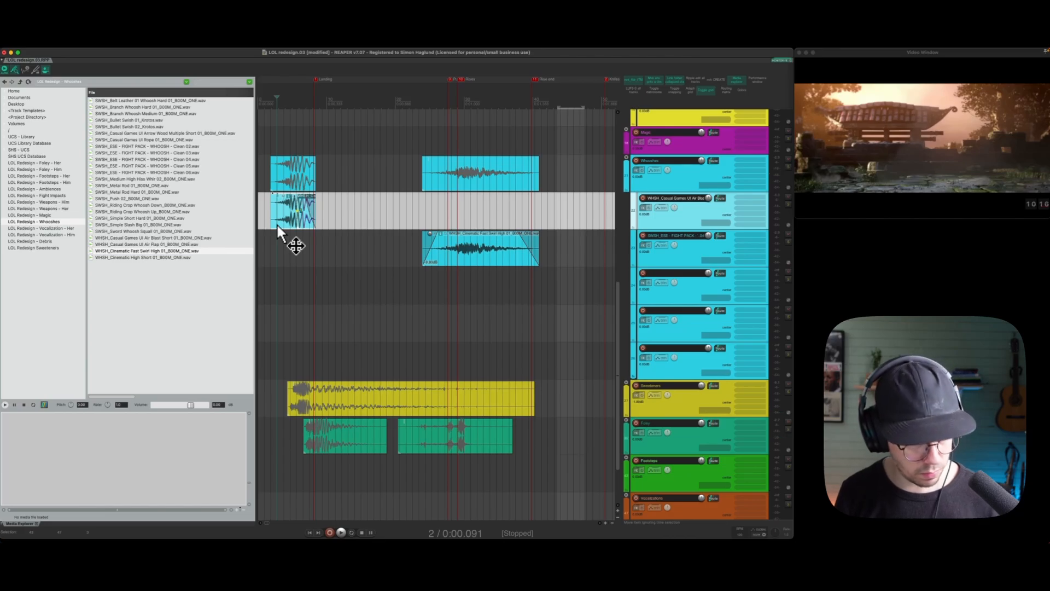
pyautogui.press('space')
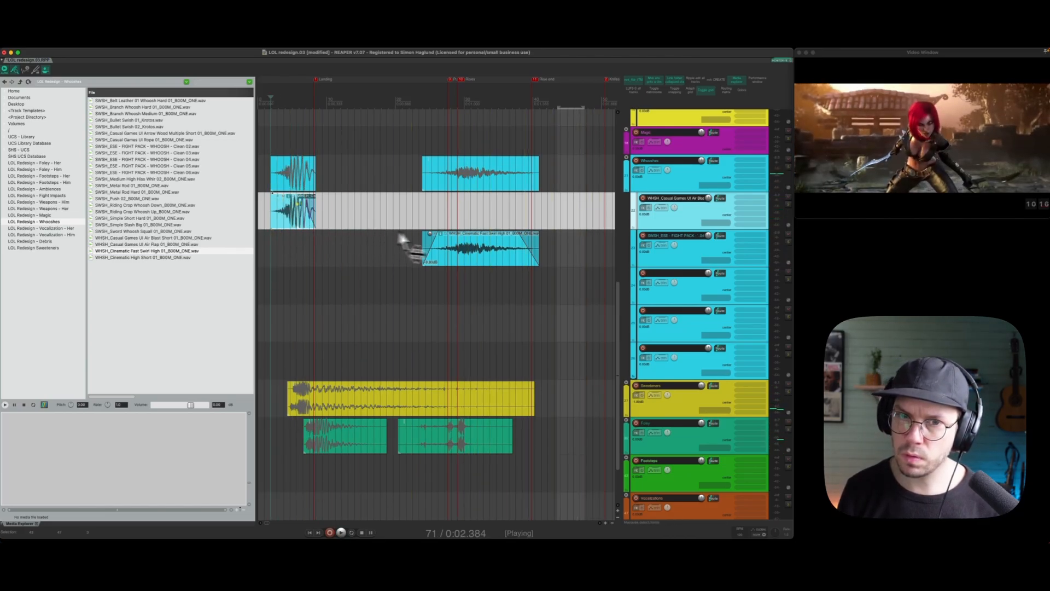
pyautogui.press('space')
pyautogui.click(477, 251)
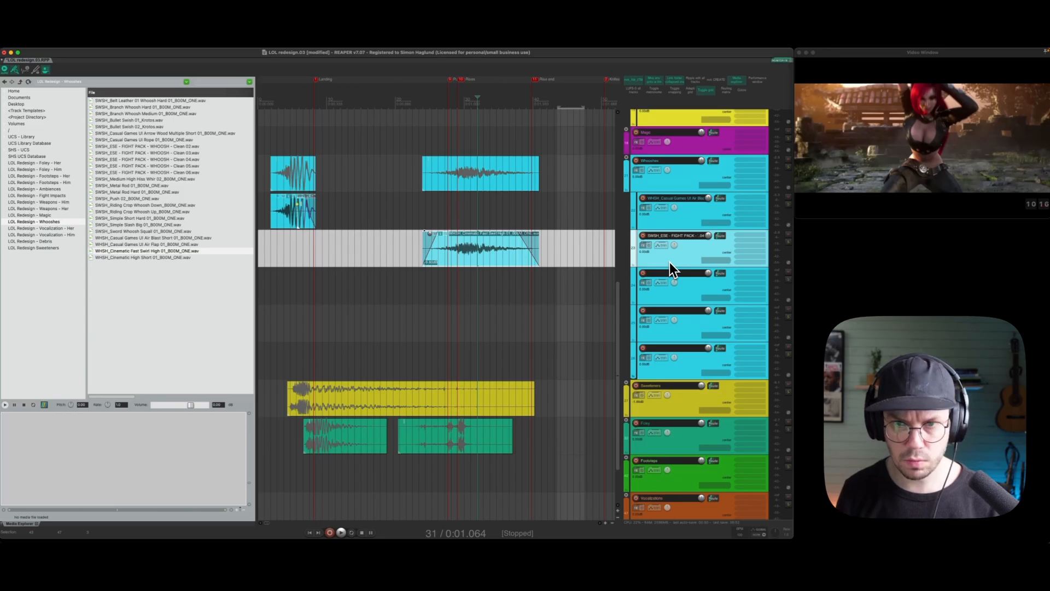
# Open the Pro-Q 3 EQ on the second whoosh track and add a steep low-cut filter.
pyautogui.click(644, 245)
pyautogui.press('space')
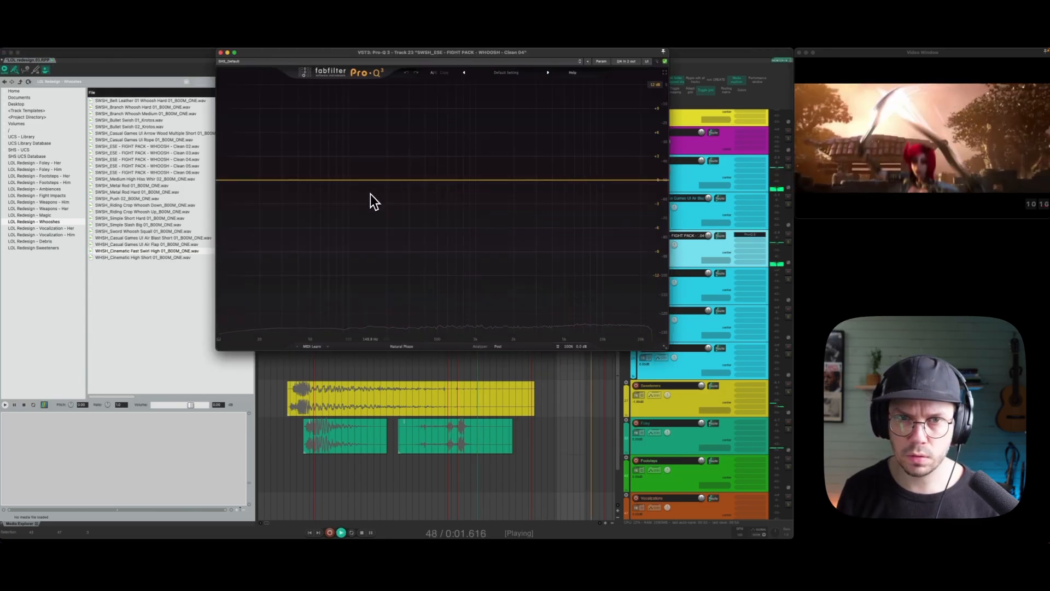
pyautogui.press('space')
pyautogui.click(264, 180)
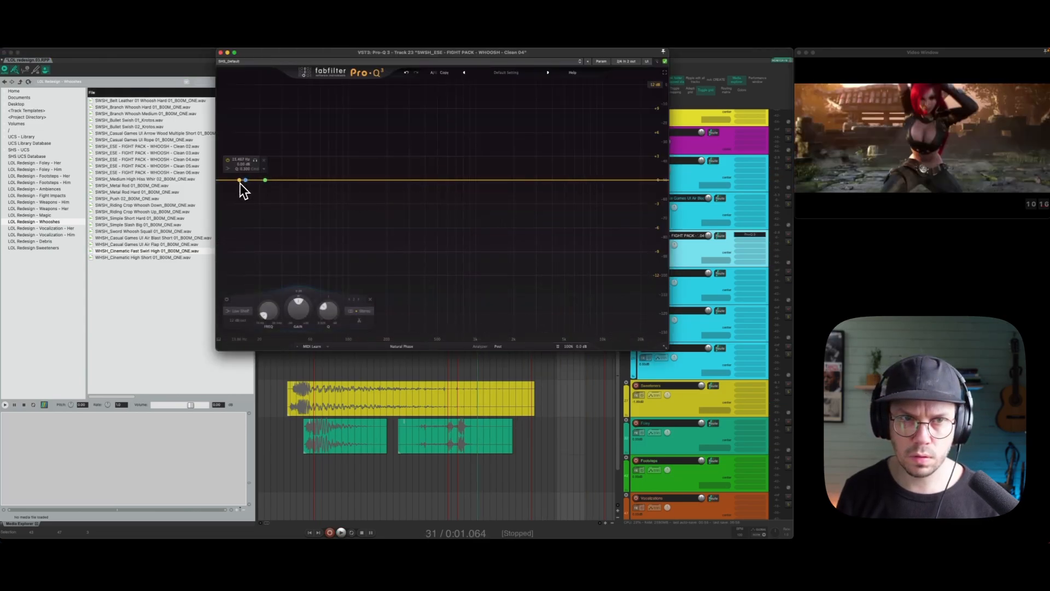
pyautogui.click(239, 180)
pyautogui.moveTo(239, 180); pyautogui.dragTo(402, 180)
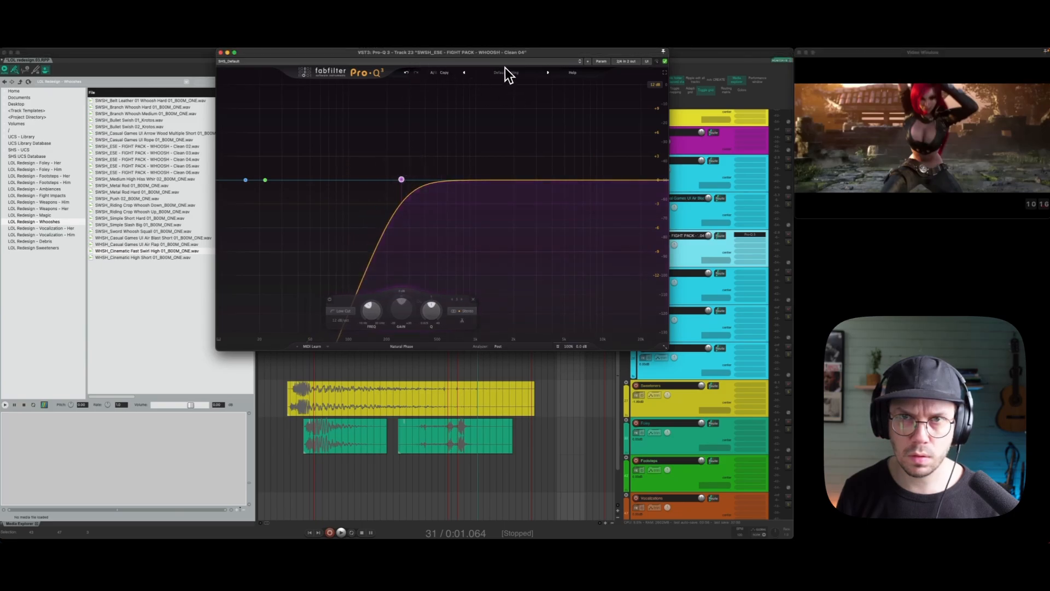
# Move the EQ window aside and lower the low-cut frequency while auditioning the swirl.
pyautogui.moveTo(506, 53); pyautogui.dragTo(777, 167)
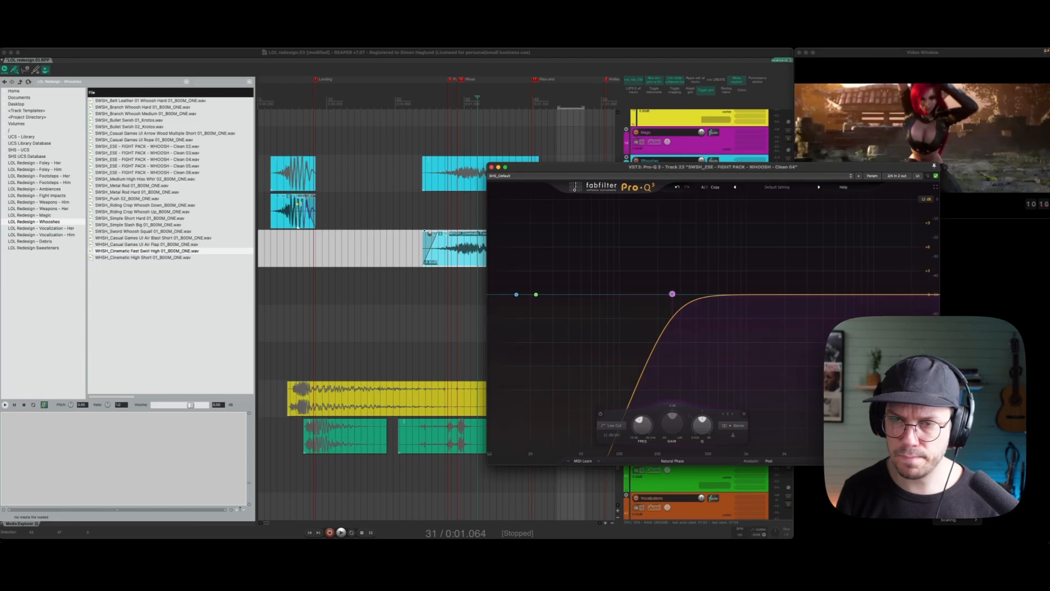
pyautogui.moveTo(625, 171); pyautogui.dragTo(740, 134)
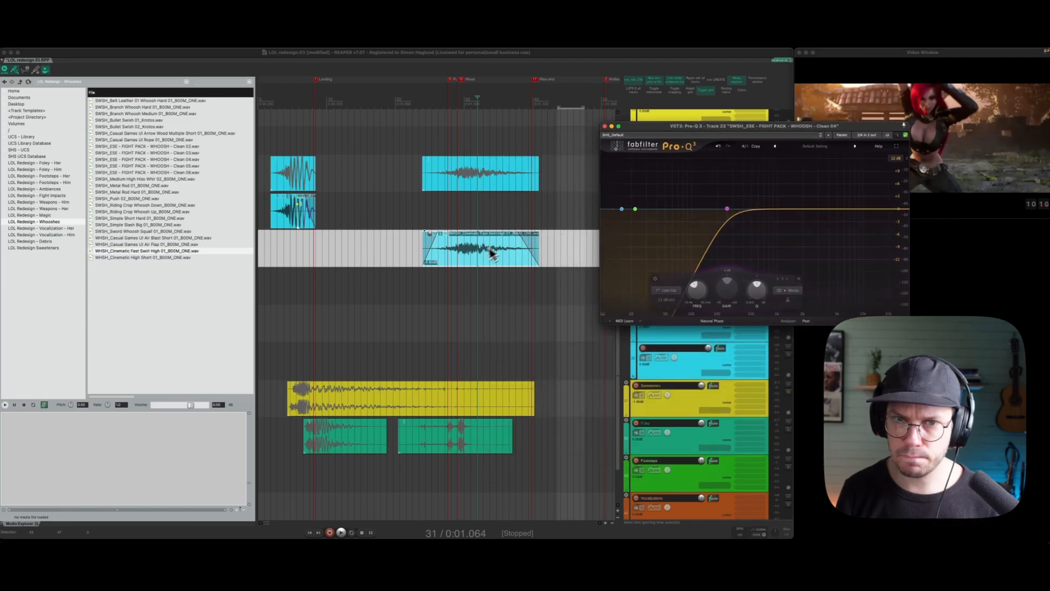
pyautogui.click(475, 260)
pyautogui.press('space')
pyautogui.press('space')
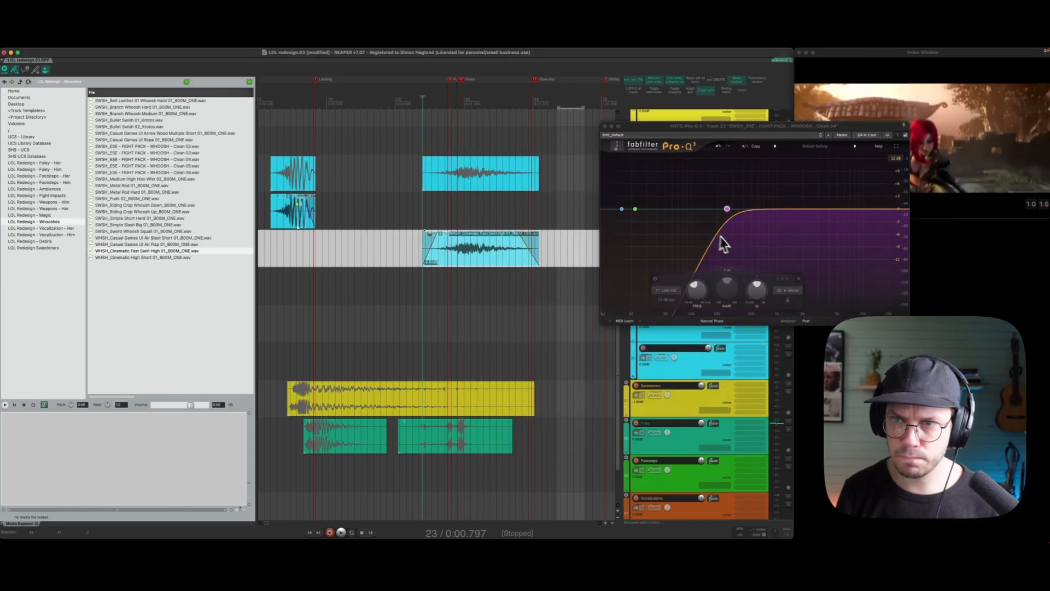
pyautogui.moveTo(727, 217)
pyautogui.moveTo(709, 209); pyautogui.dragTo(688, 209)
pyautogui.press('space')
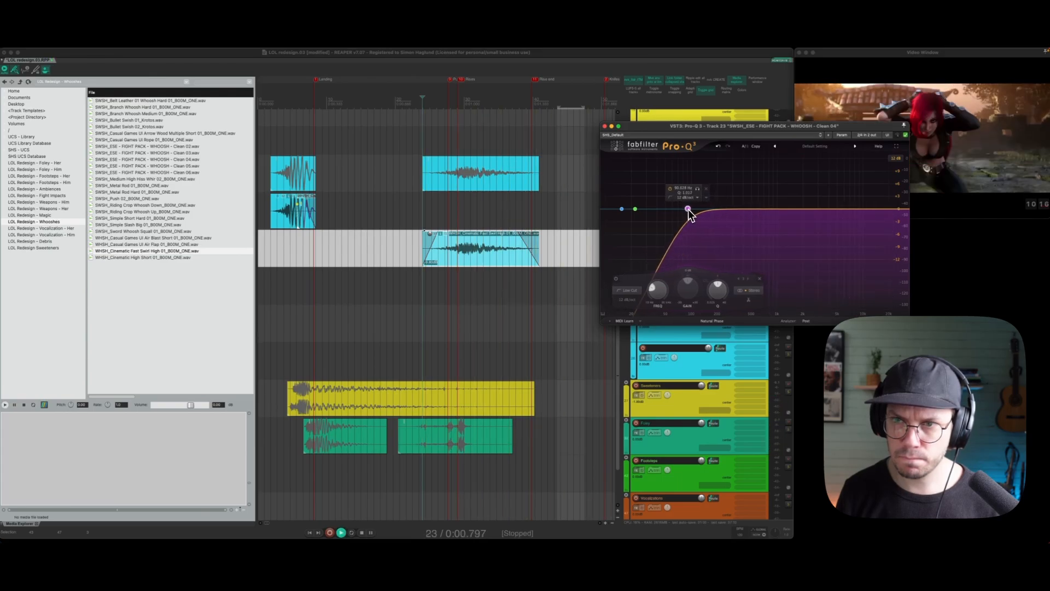
# Add a bell cut in the upper frequencies, remove an extra band, and close the EQ window.
pyautogui.moveTo(792, 206); pyautogui.dragTo(778, 228)
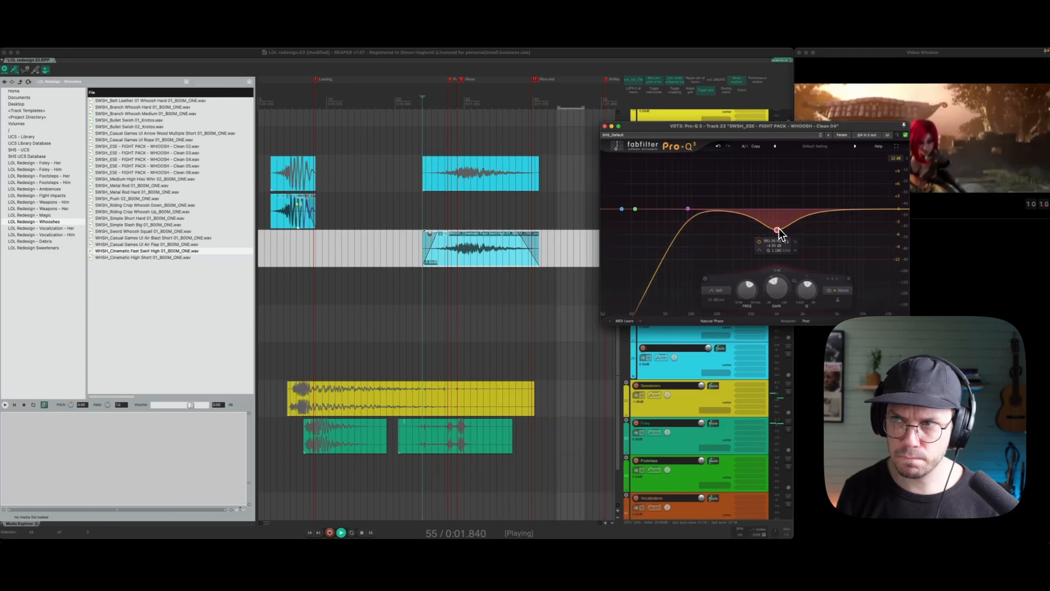
pyautogui.press('space')
pyautogui.moveTo(833, 200)
pyautogui.mouseDown()
pyautogui.moveTo(831, 174)
pyautogui.moveTo(826, 200)
pyautogui.mouseUp()
pyautogui.press('space')
pyautogui.press('space')
pyautogui.press('Delete')
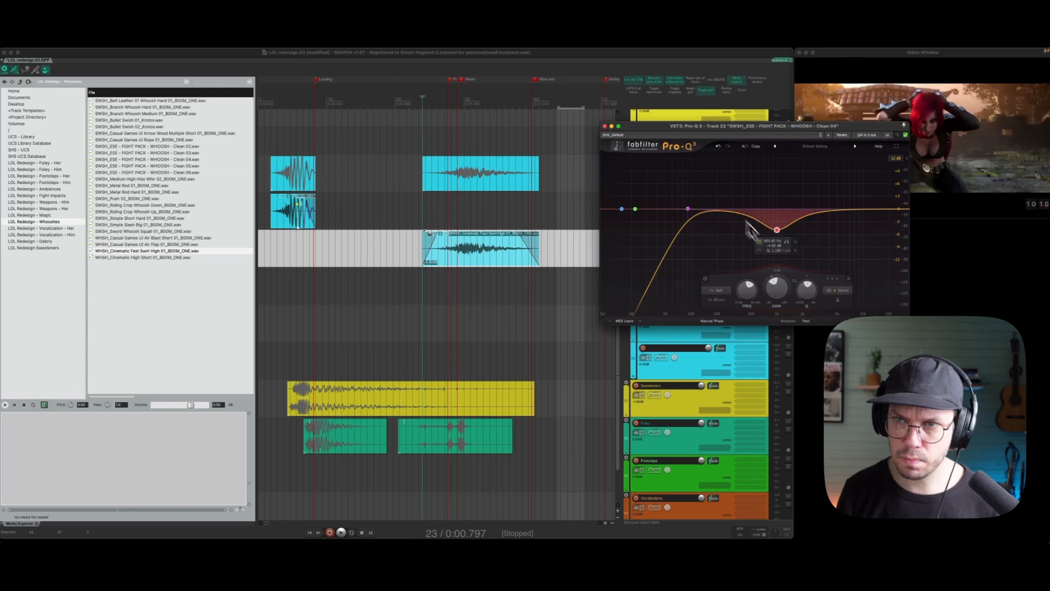
pyautogui.click(604, 125)
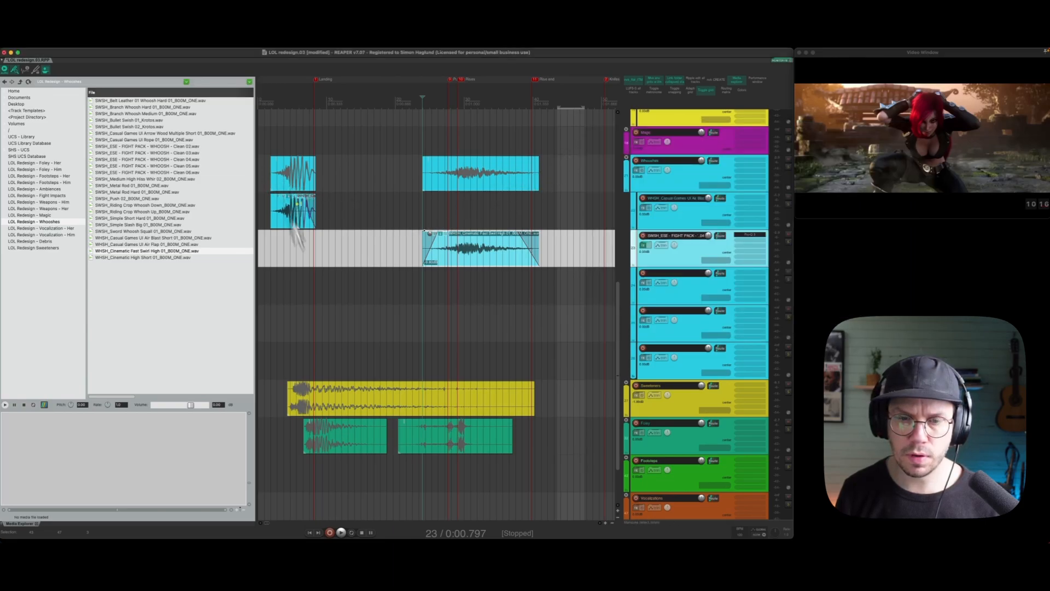
# Play the project from the start to review the whoosh layers with the video.
pyautogui.click(310, 531)
pyautogui.press('space')
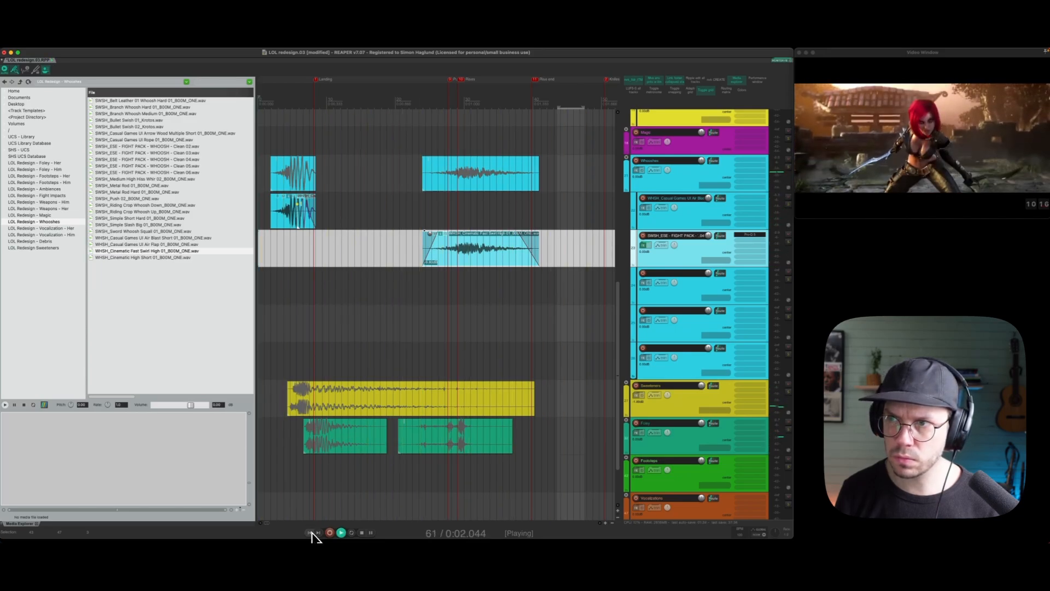
pyautogui.press('space')
pyautogui.moveTo(417, 91); pyautogui.dragTo(413, 76)
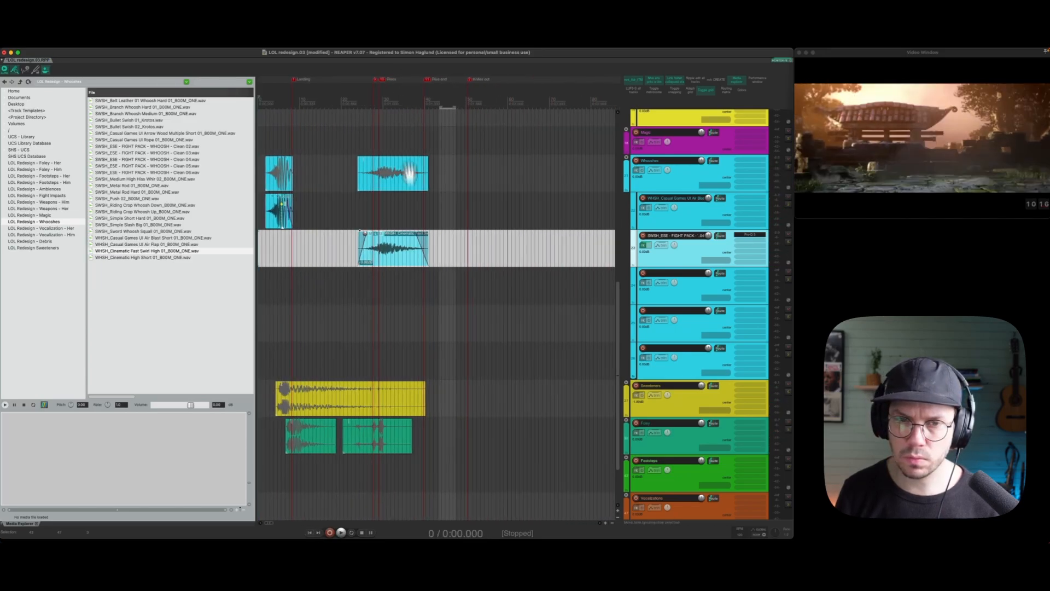
pyautogui.click(389, 262)
pyautogui.press('Escape')
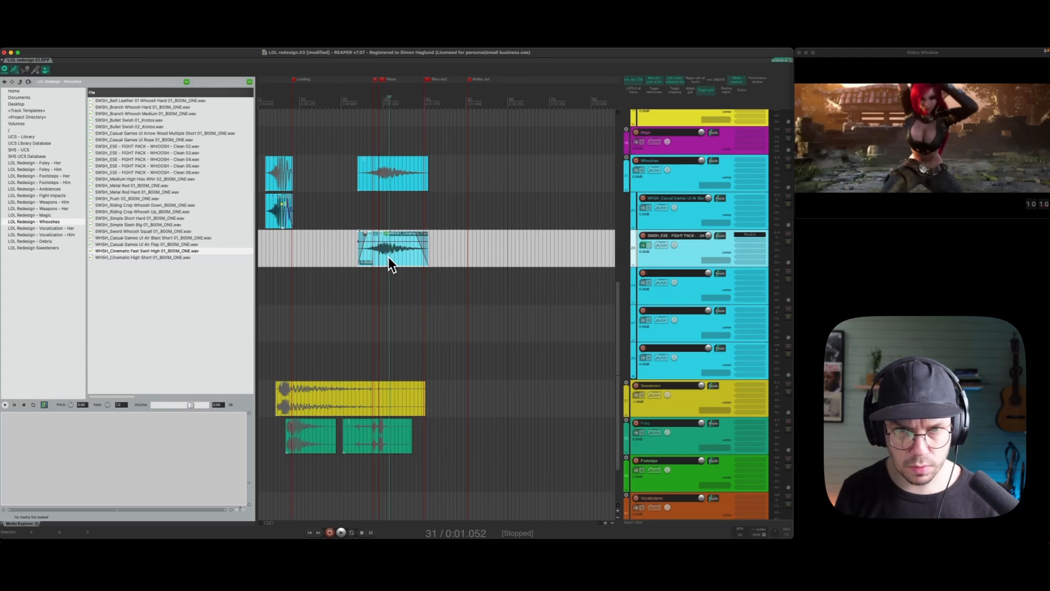
# Show the swirl whoosh item's take volume envelope and draw it down towards the tail, then play it back.
pyautogui.hotkey('shift', 'v')
pyautogui.keyDown('shift'); pyautogui.click(378, 242); pyautogui.keyUp('shift')
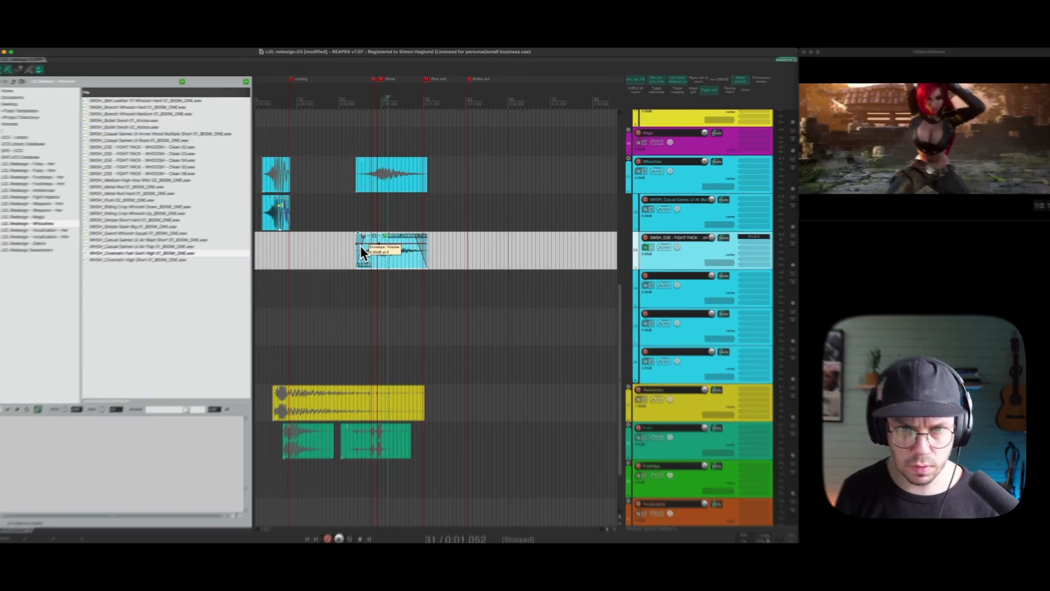
pyautogui.moveTo(359, 241); pyautogui.dragTo(359, 245)
pyautogui.keyDown('shift'); pyautogui.click(398, 242); pyautogui.keyUp('shift')
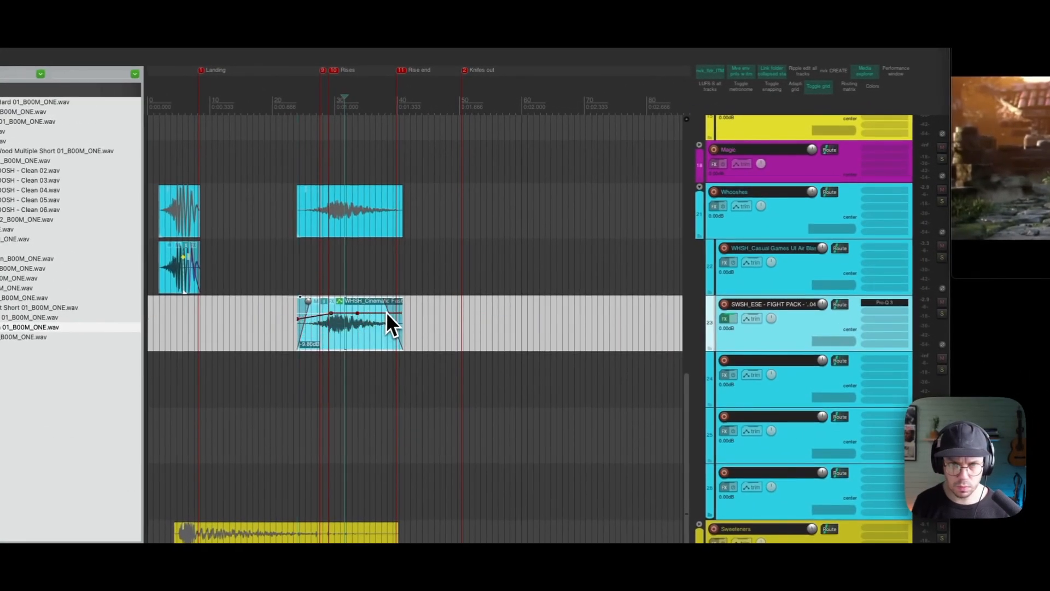
pyautogui.moveTo(396, 313); pyautogui.dragTo(371, 316)
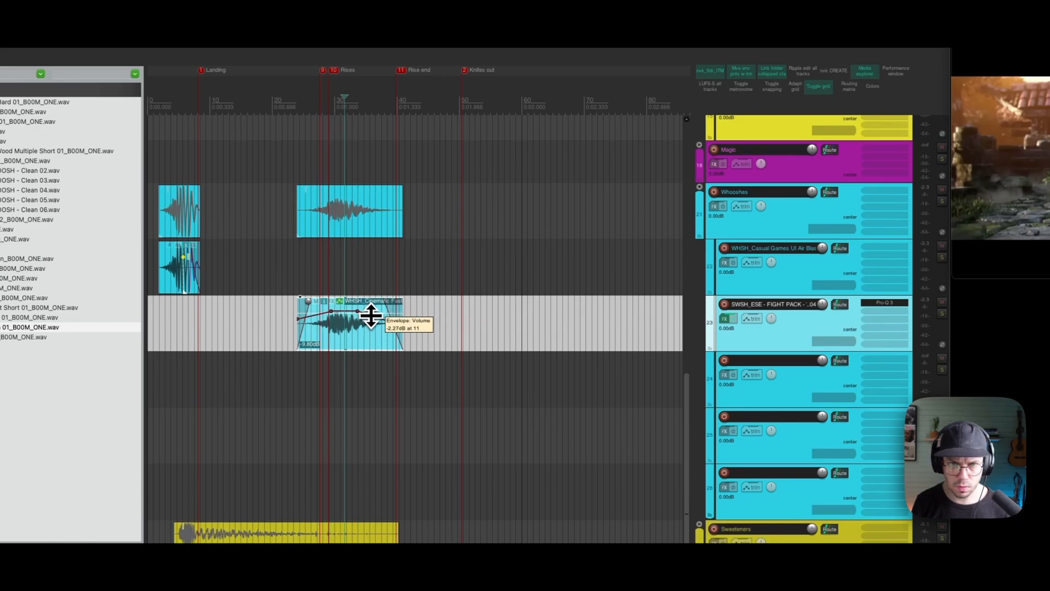
pyautogui.click(284, 315)
pyautogui.press('space')
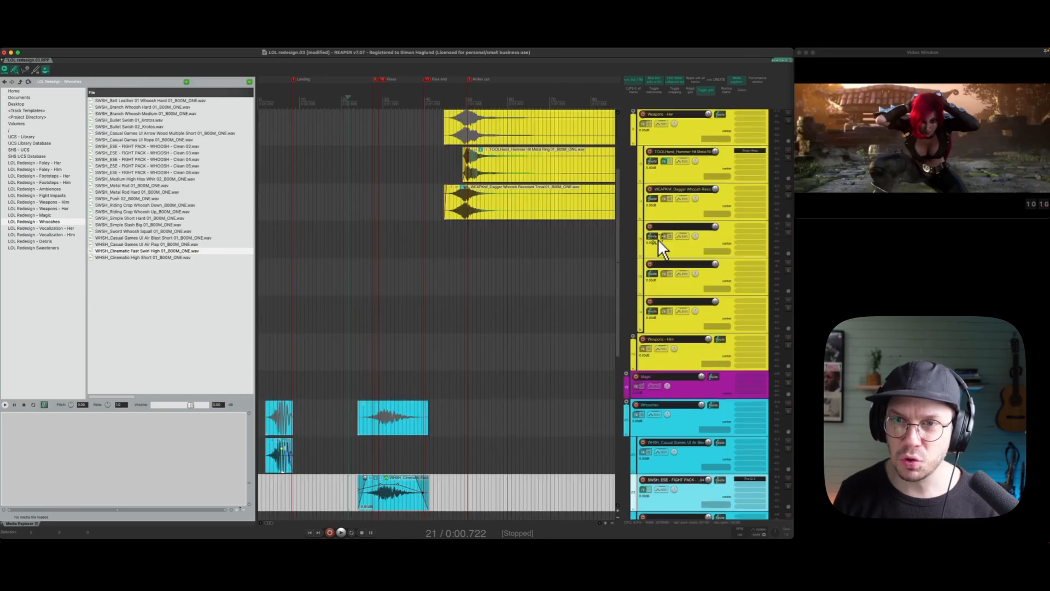
# Select an empty track in the Weapons - Her folder and open the Weapons - Her sample folder in the media explorer.
pyautogui.scroll(5, 658, 241)
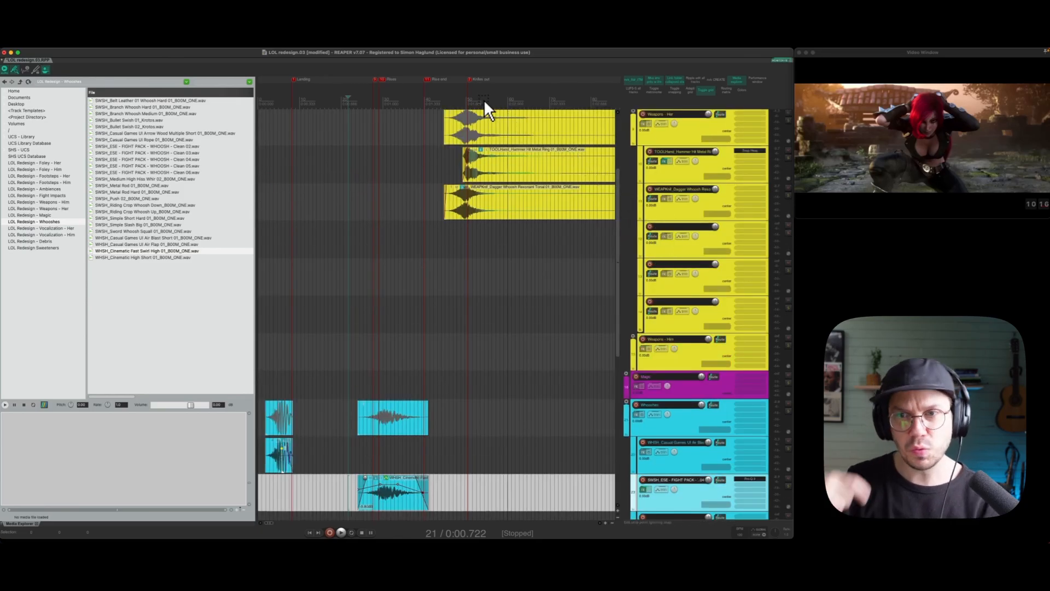
pyautogui.click(668, 254)
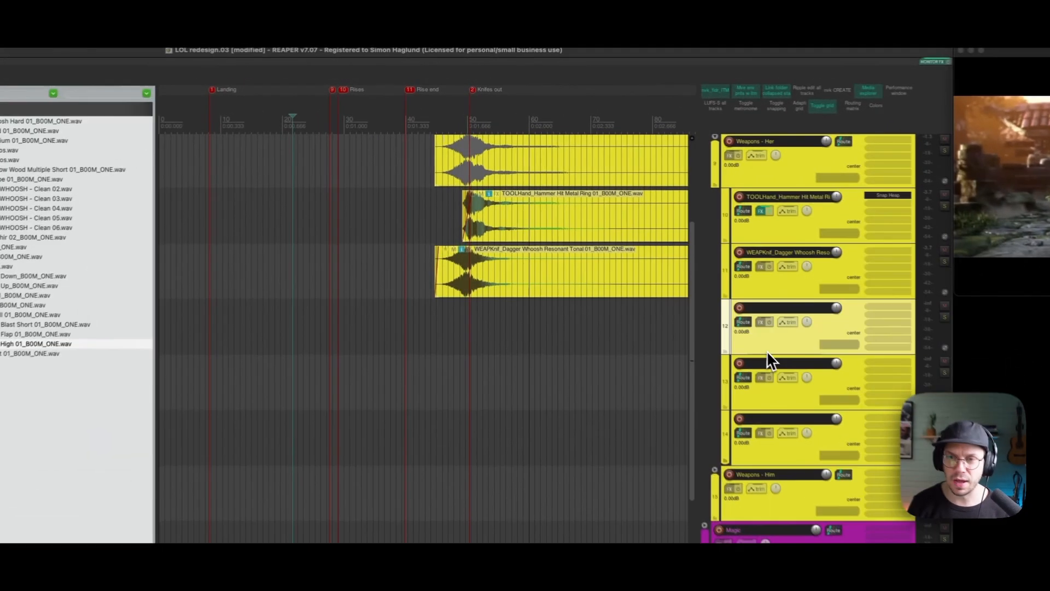
pyautogui.press('super+t')
pyautogui.press('super+t')
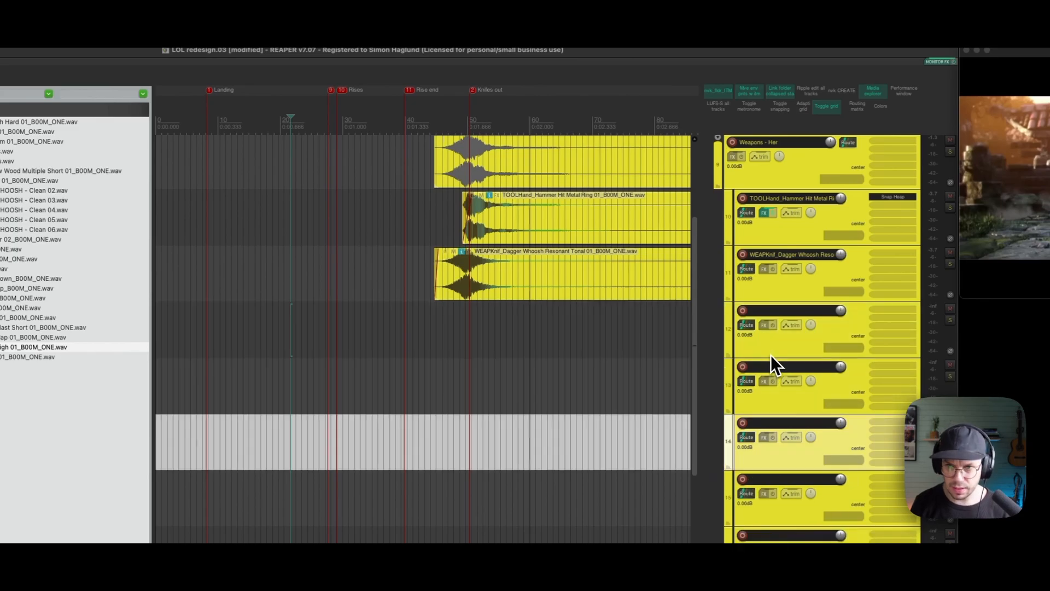
pyautogui.click(767, 351)
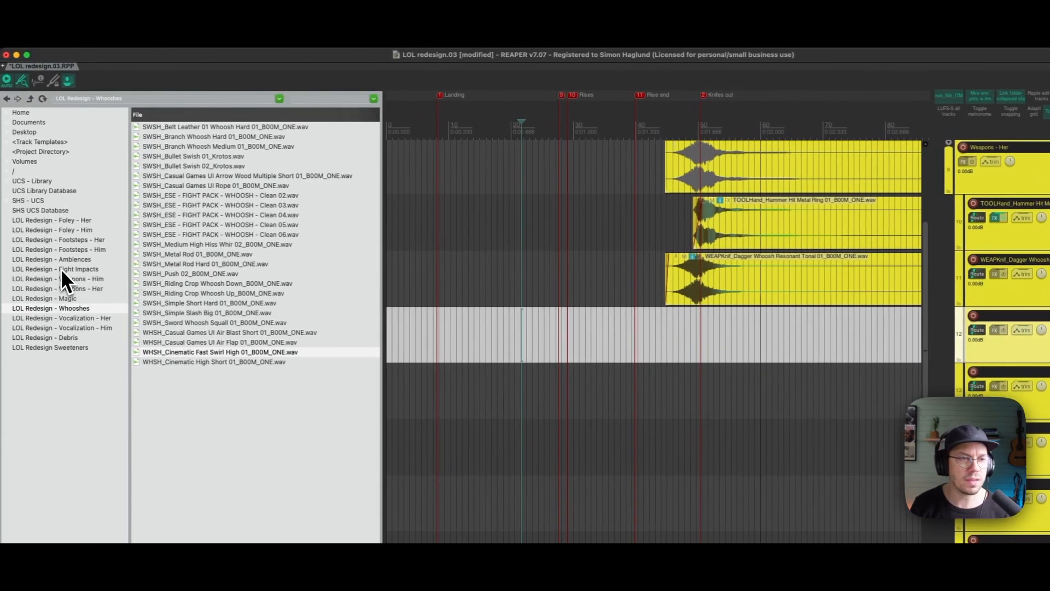
pyautogui.click(76, 281)
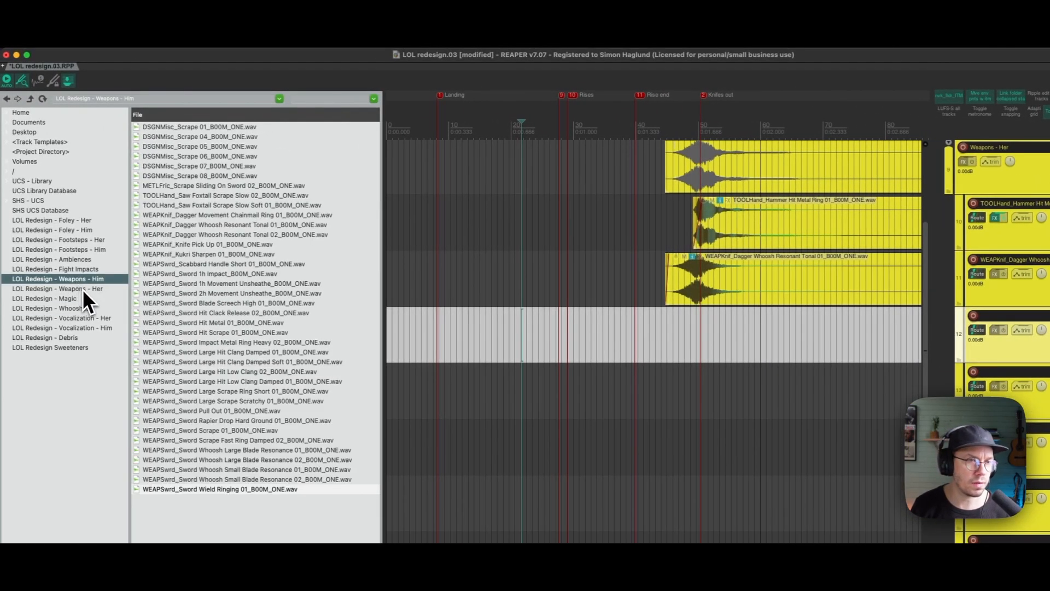
pyautogui.click(82, 289)
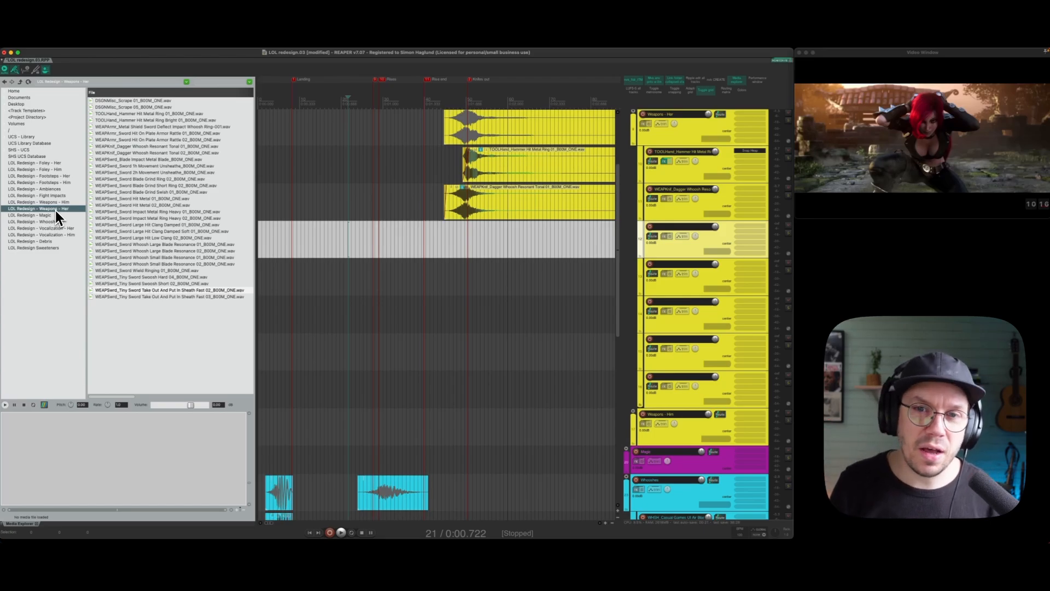
# Split the three weapon-layer items after their first hit, delete the repeated parts, and trim their ends.
pyautogui.scroll(-3, 507, 76)
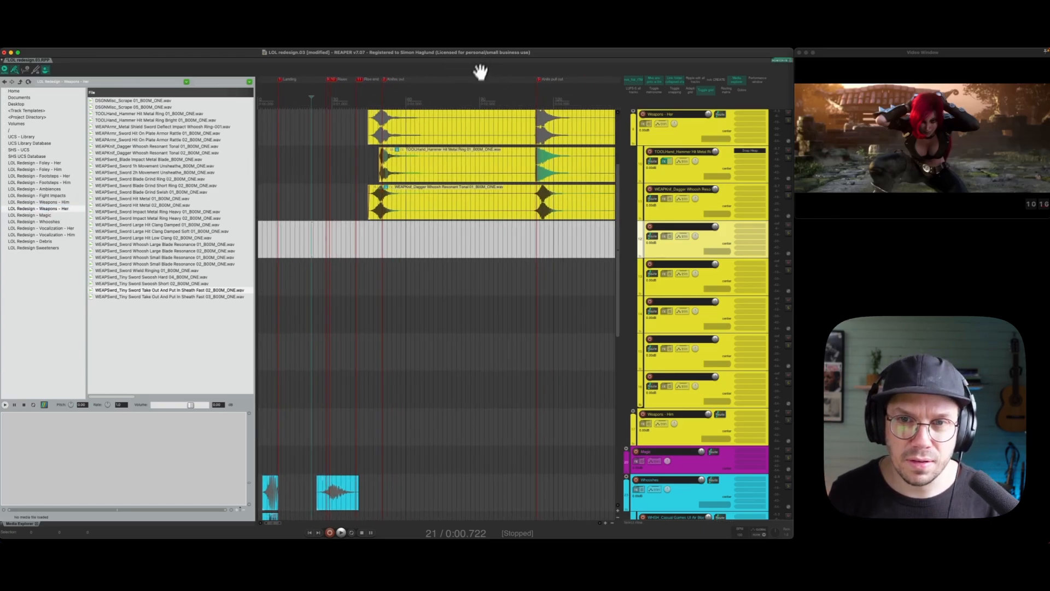
pyautogui.press('s')
pyautogui.click(433, 160)
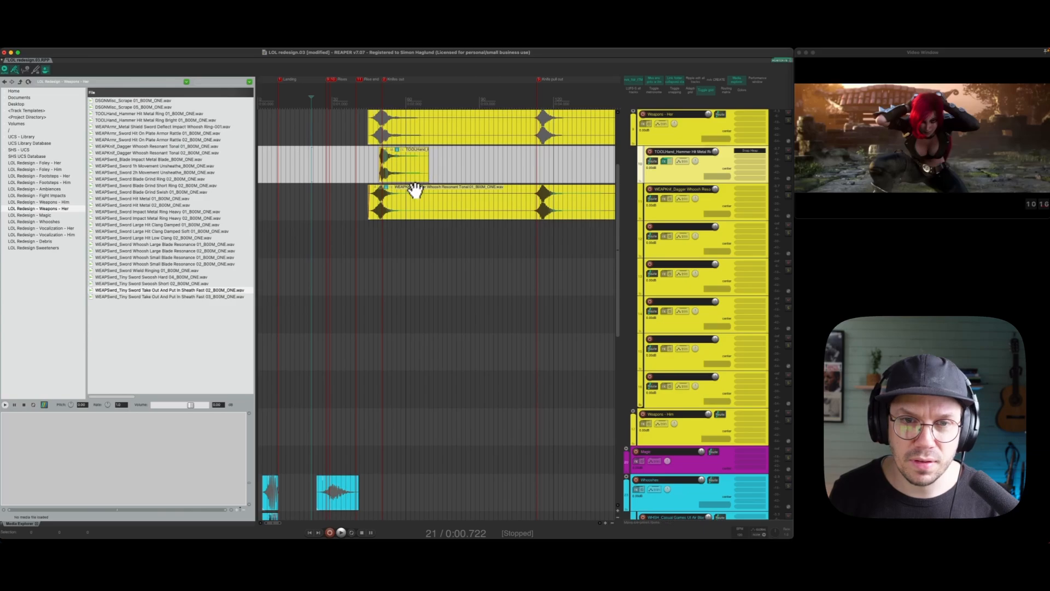
pyautogui.press('s')
pyautogui.click(422, 197)
pyautogui.press('Delete')
pyautogui.moveTo(414, 187); pyautogui.dragTo(404, 188)
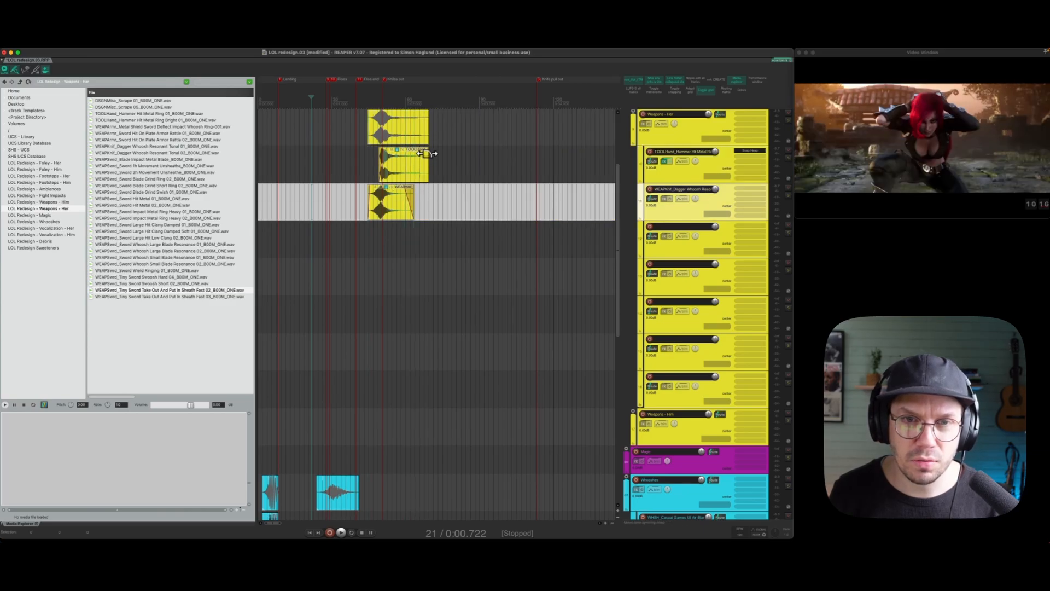
pyautogui.moveTo(428, 154); pyautogui.dragTo(419, 151)
# Place the edit cursor at the sword swing and audition the Weapons - Her sword samples one by one.
pyautogui.scroll(3, 361, 97)
pyautogui.click(359, 239)
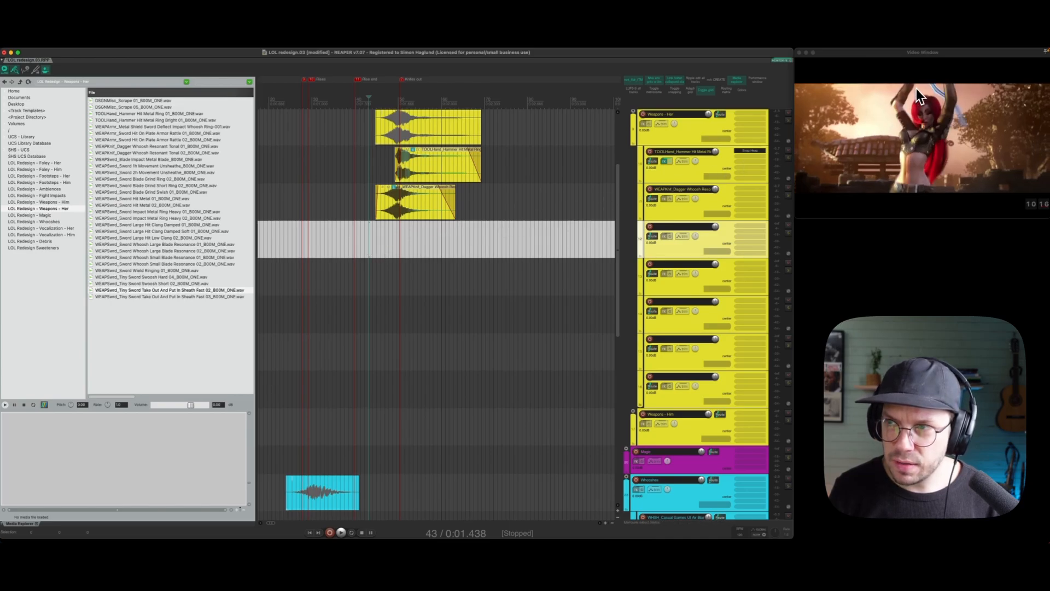
pyautogui.moveTo(356, 227); pyautogui.dragTo(389, 228)
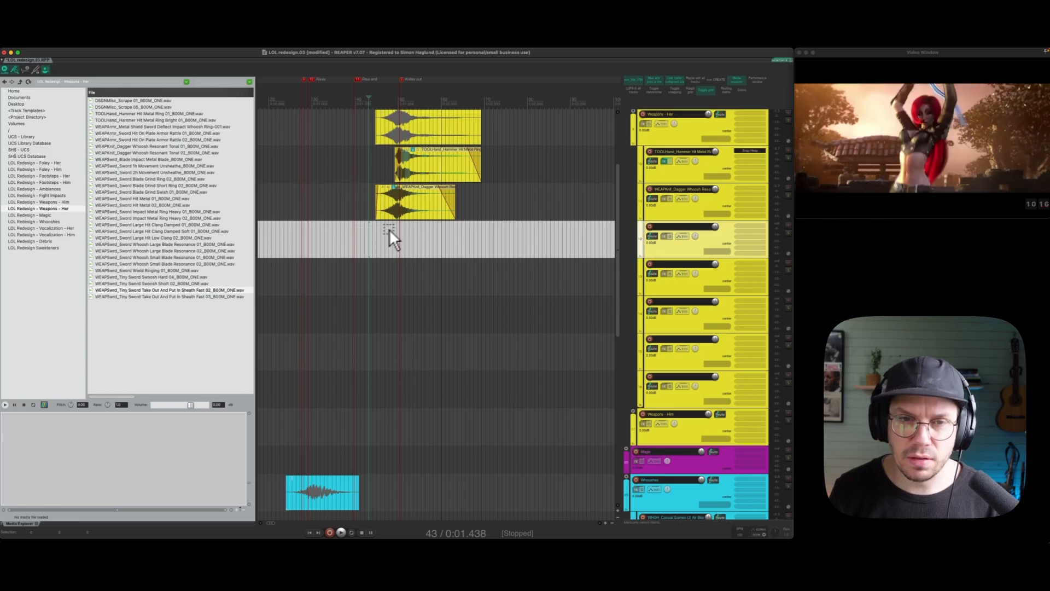
pyautogui.click(356, 237)
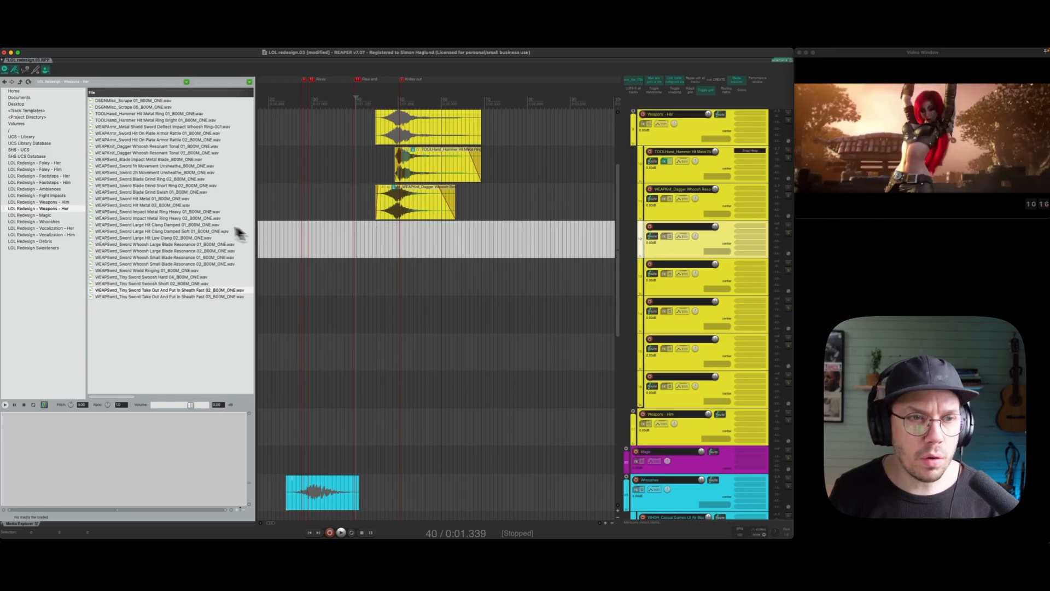
pyautogui.click(136, 113)
pyautogui.click(136, 121)
pyautogui.click(137, 127)
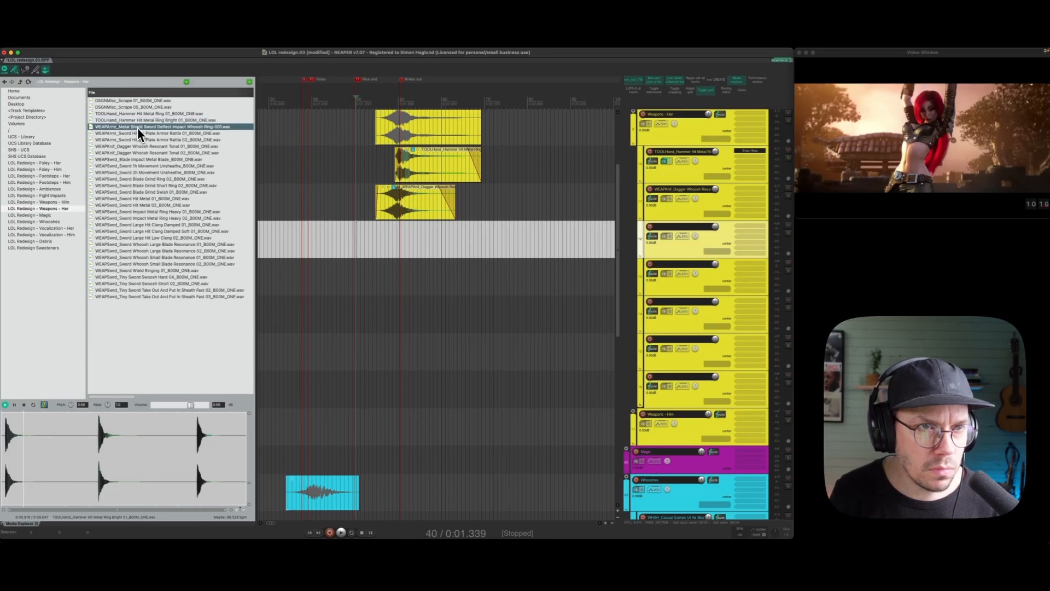
pyautogui.click(137, 133)
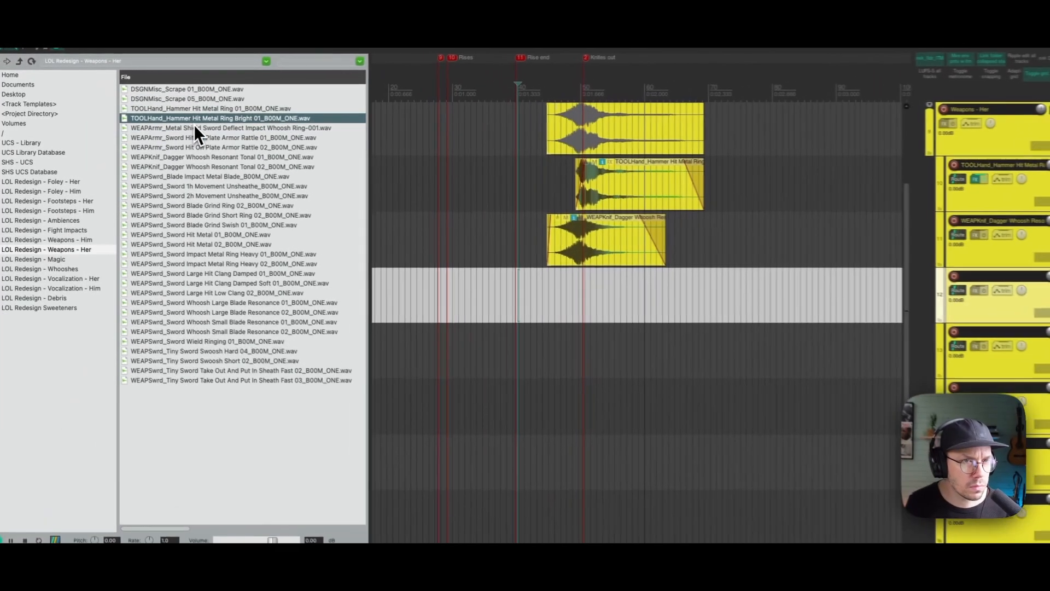
pyautogui.click(138, 126)
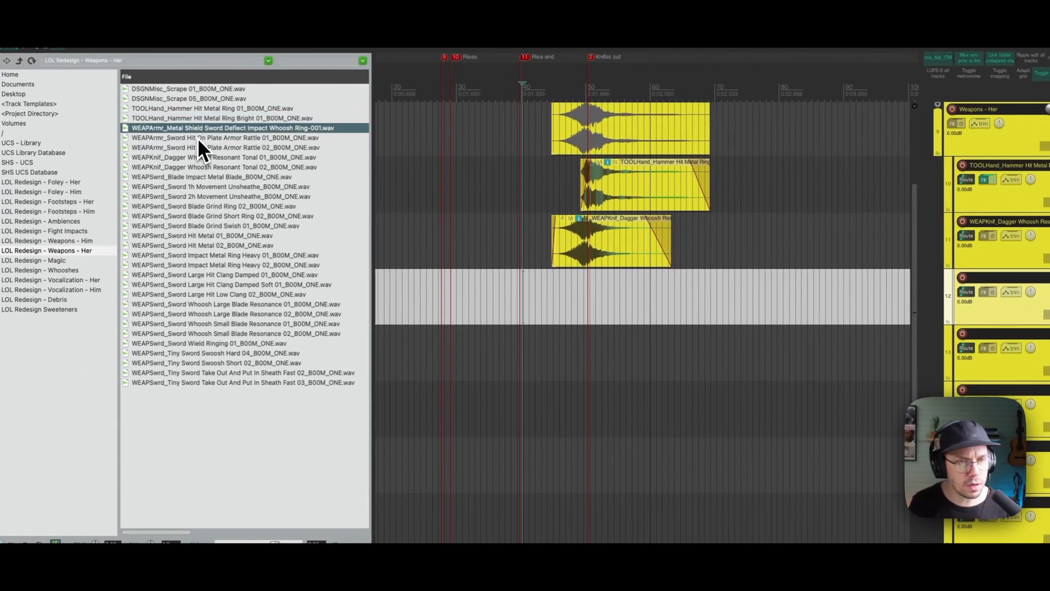
pyautogui.click(221, 189)
pyautogui.click(219, 198)
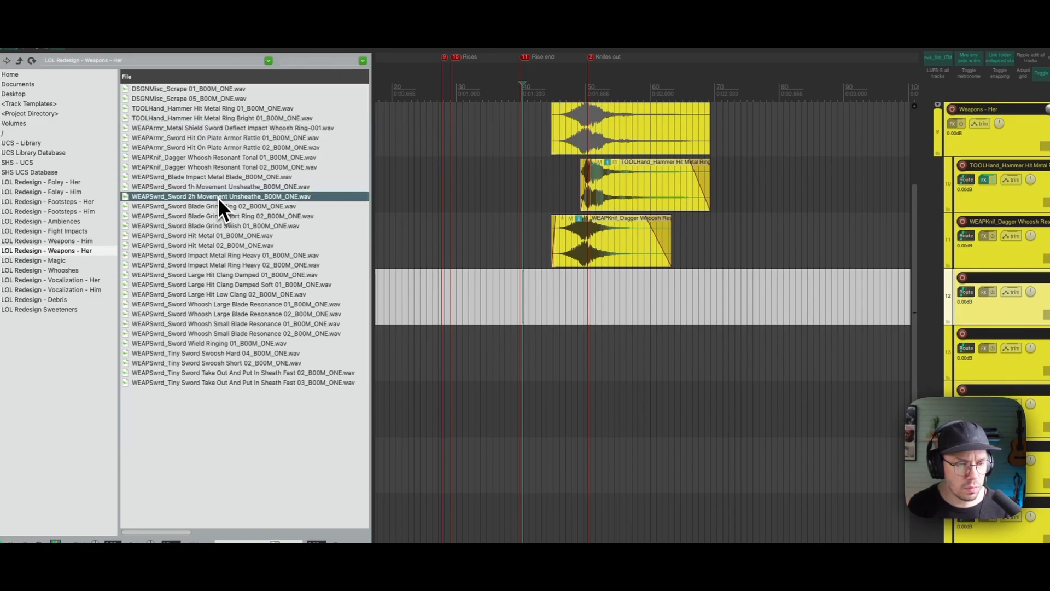
pyautogui.click(218, 206)
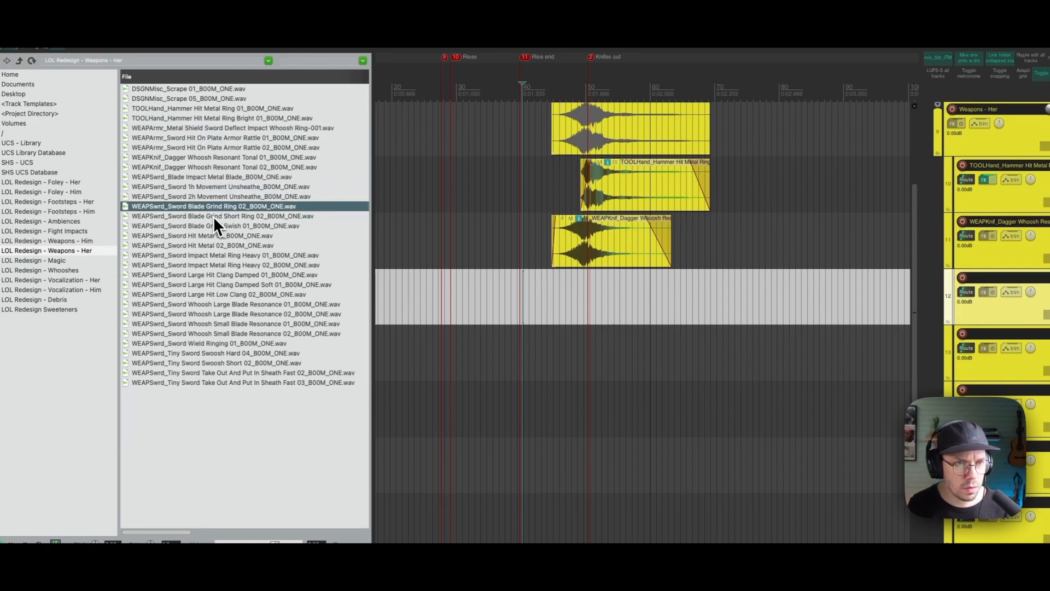
pyautogui.click(213, 216)
pyautogui.click(193, 137)
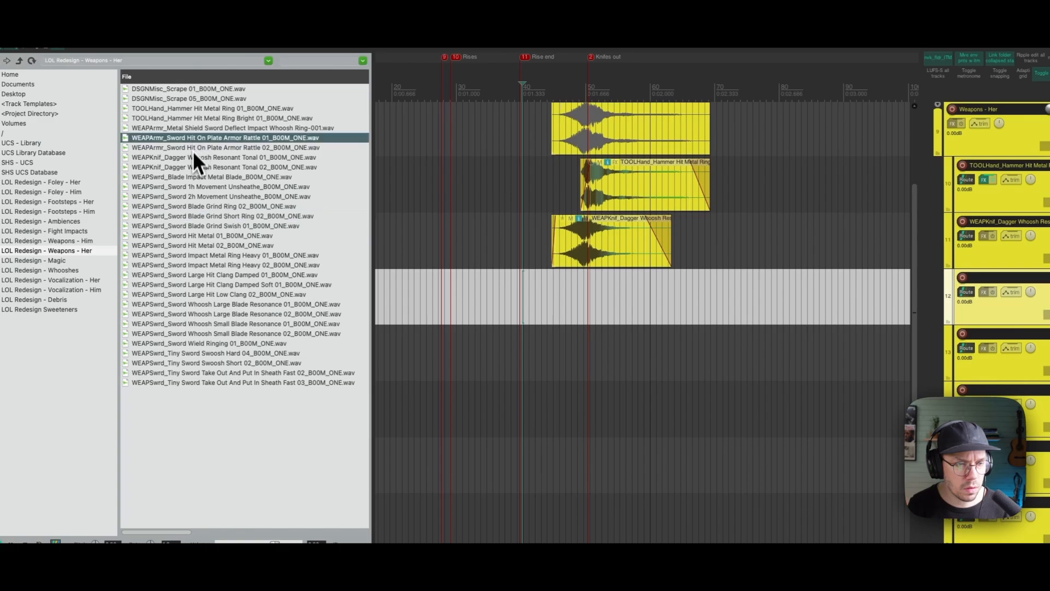
pyautogui.click(201, 207)
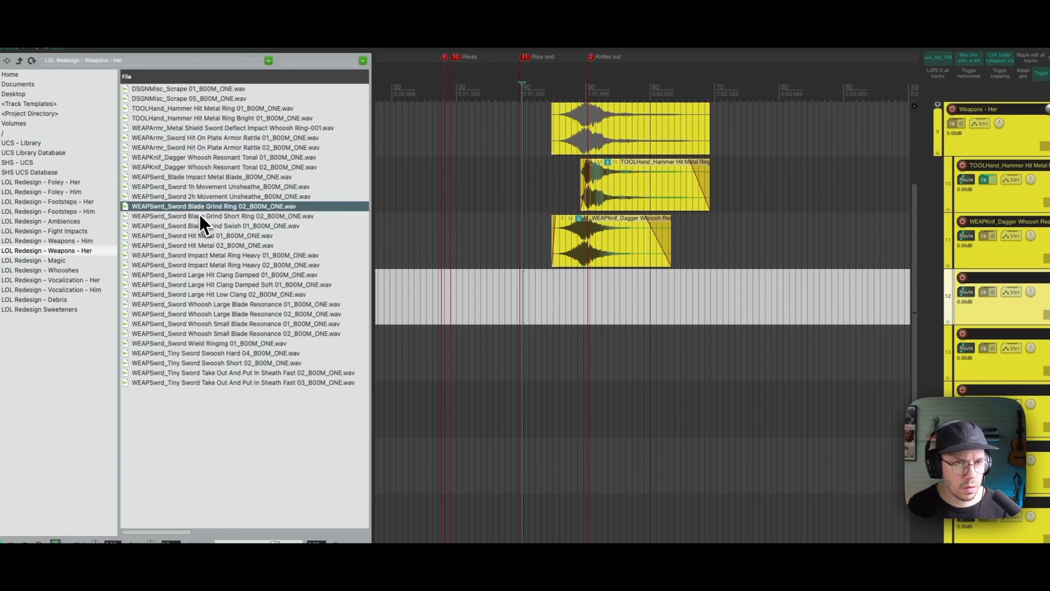
pyautogui.click(200, 216)
pyautogui.click(198, 236)
pyautogui.click(198, 255)
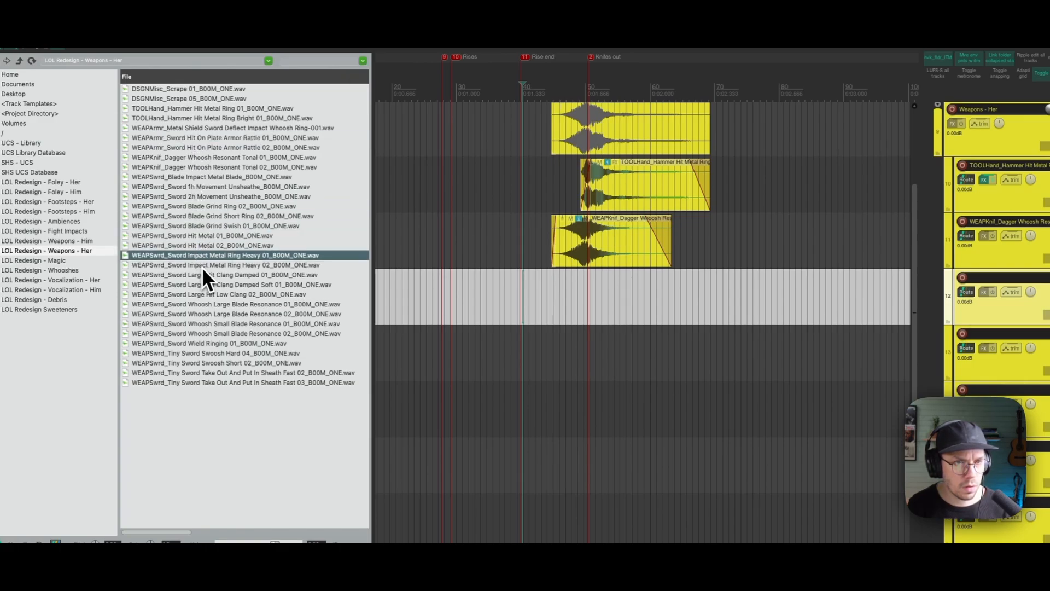
pyautogui.click(208, 274)
pyautogui.click(210, 307)
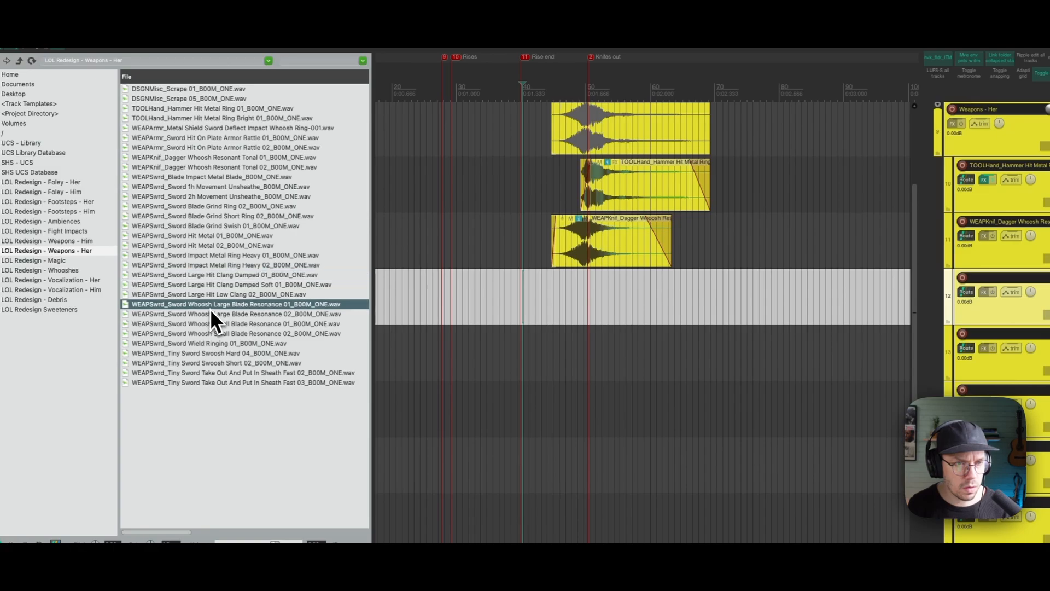
pyautogui.click(209, 345)
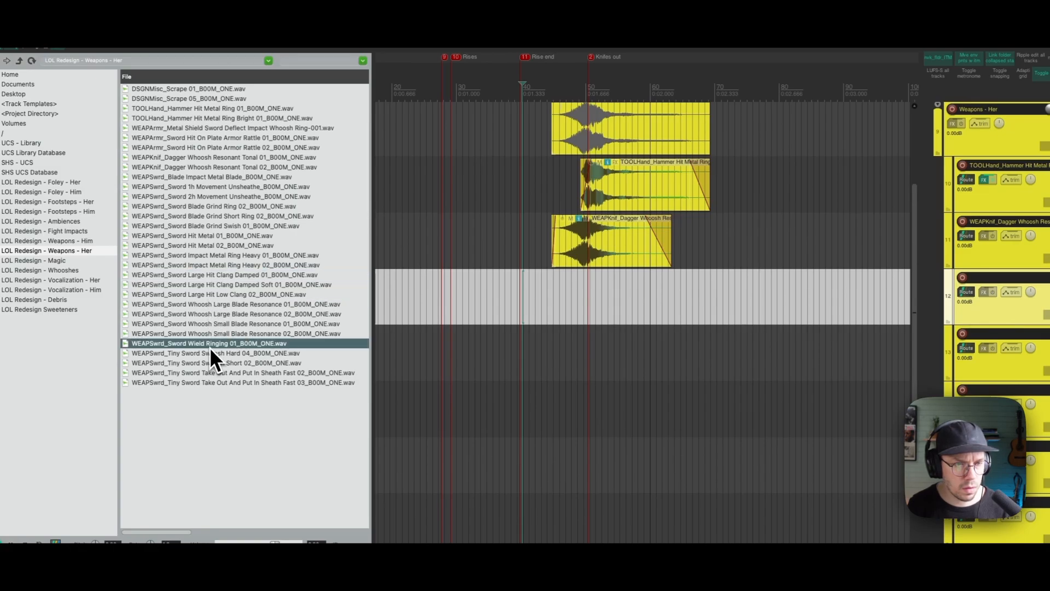
pyautogui.click(210, 353)
pyautogui.click(209, 361)
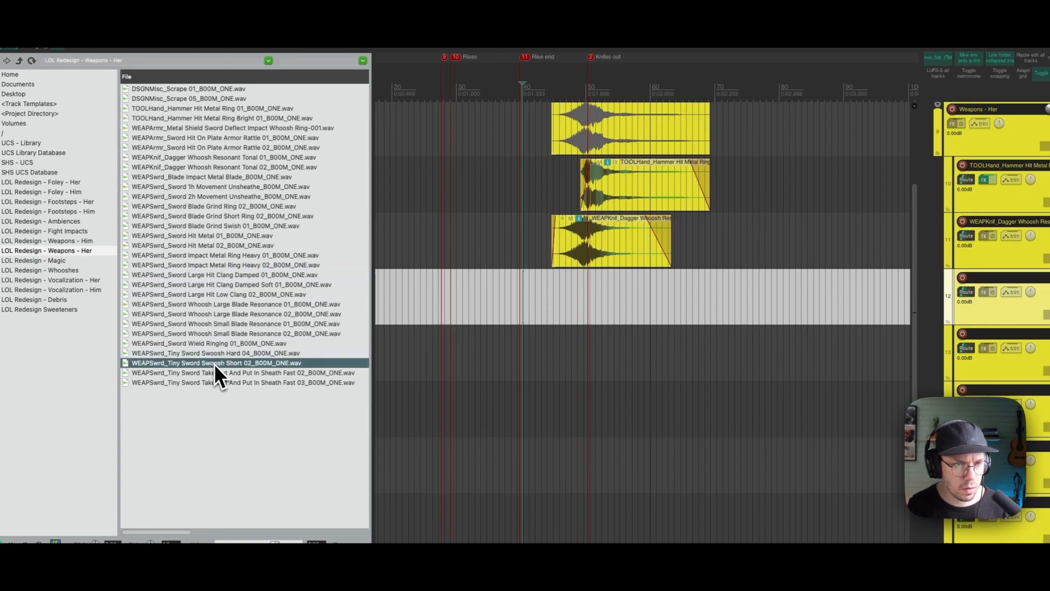
pyautogui.click(218, 373)
pyautogui.click(215, 381)
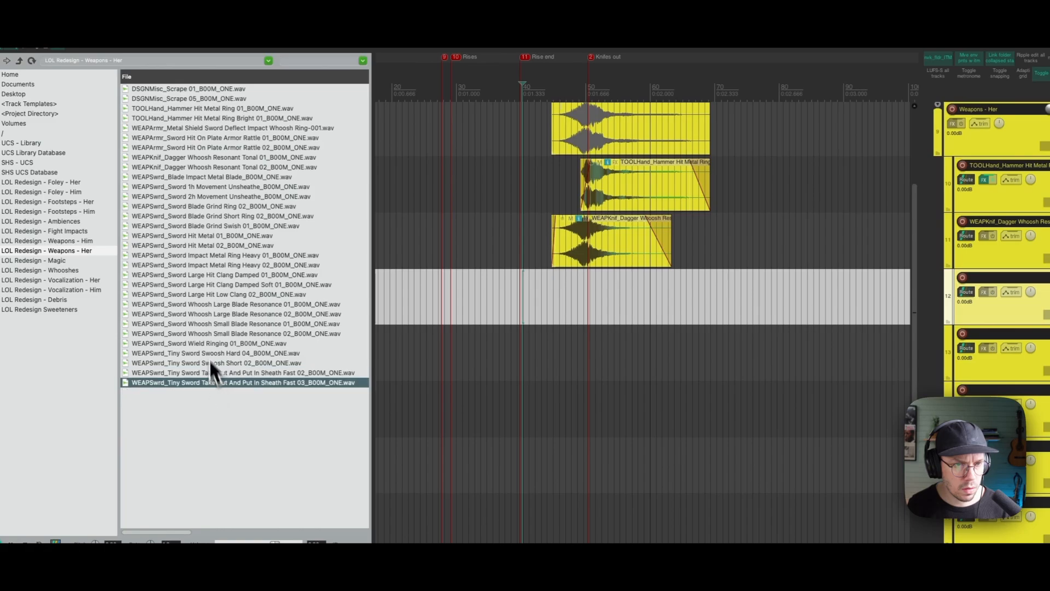
pyautogui.click(201, 285)
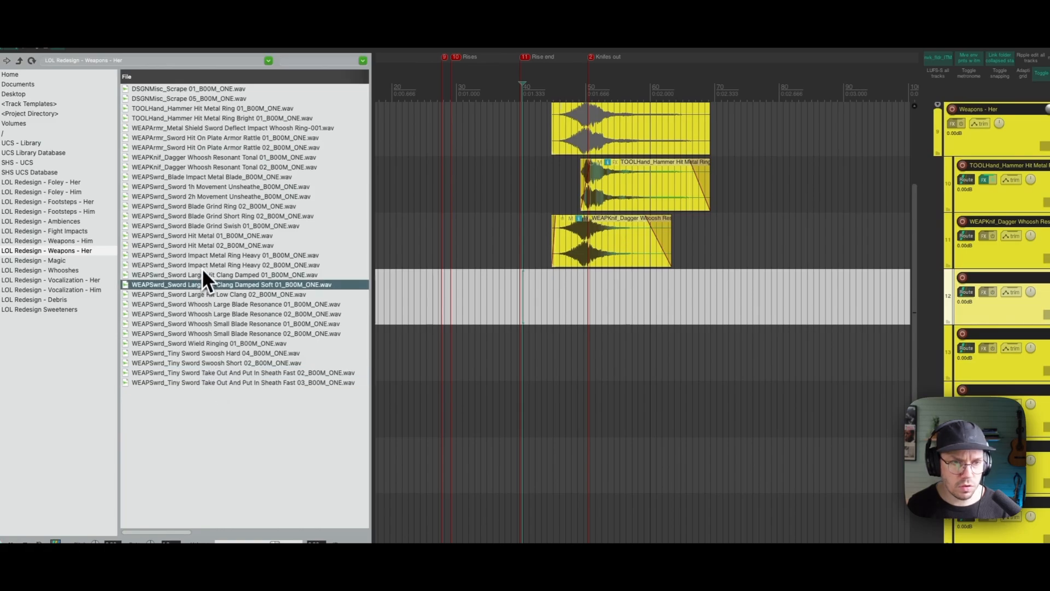
pyautogui.click(205, 239)
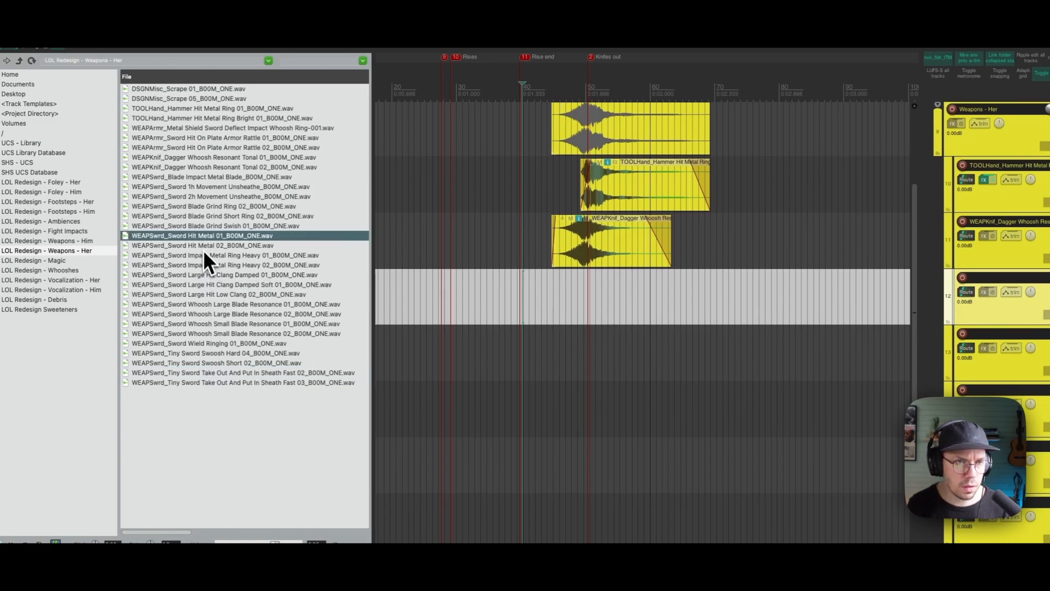
pyautogui.click(206, 228)
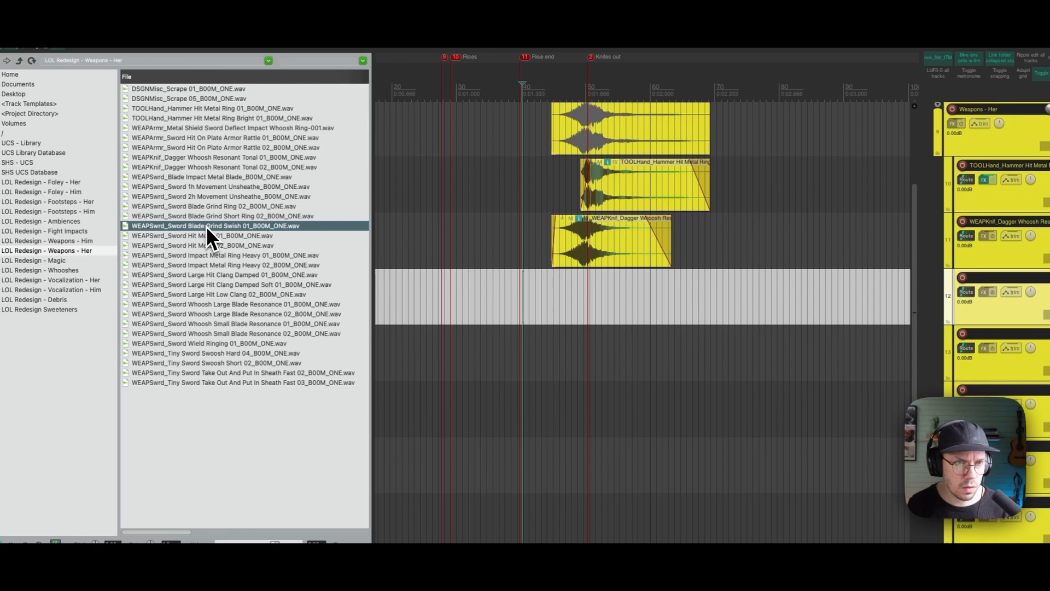
# Insert WEAPSwrd_Sword Blade Grind Swish 01 on the empty weapon track at the swing, trim its start, and preview it.
pyautogui.moveTo(208, 225); pyautogui.dragTo(555, 331)
pyautogui.click(557, 297)
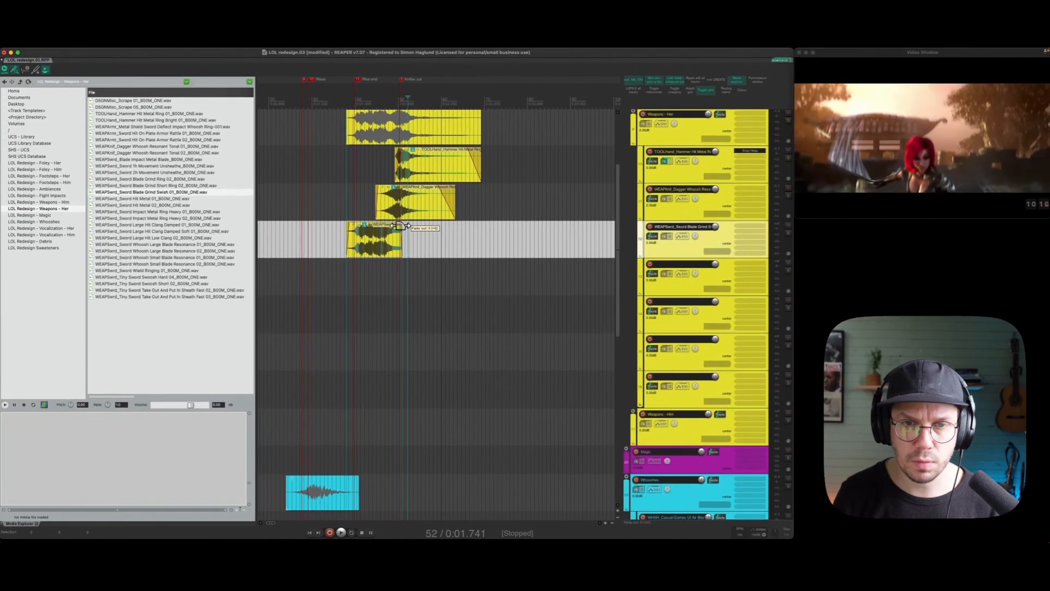
pyautogui.moveTo(401, 234); pyautogui.dragTo(406, 234)
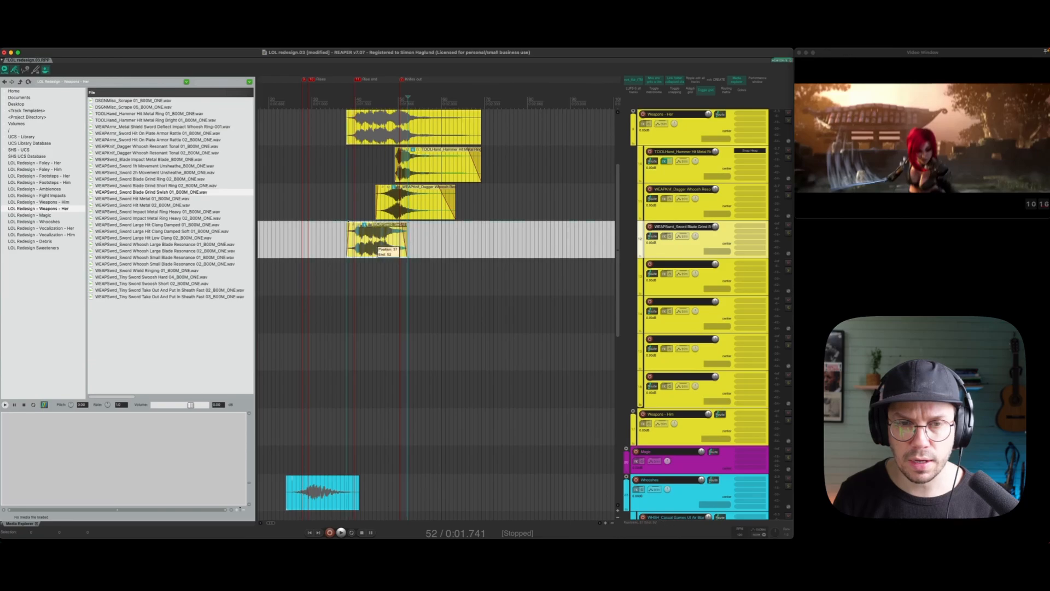
pyautogui.press('space')
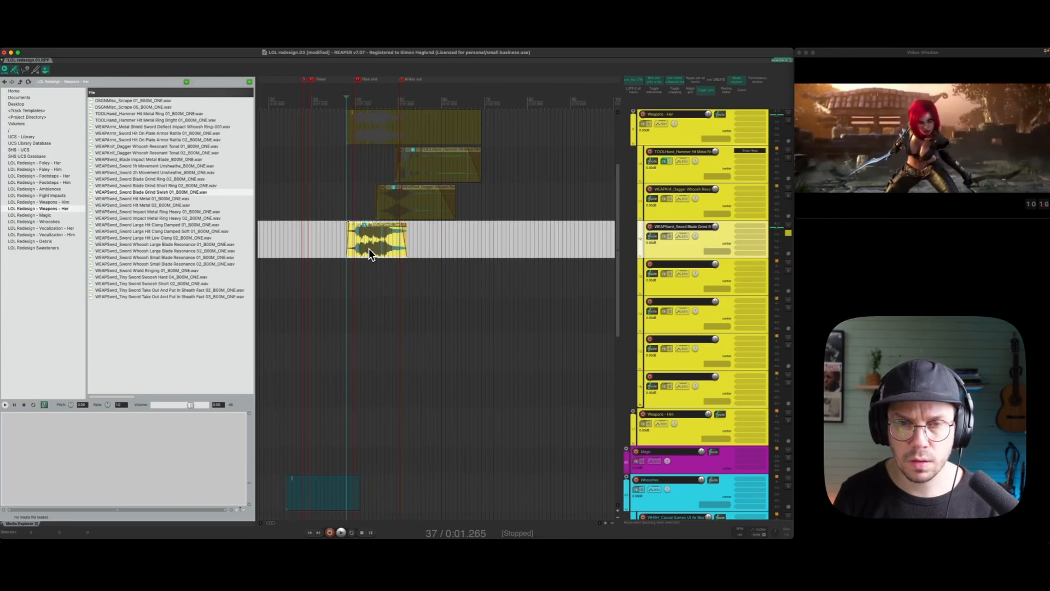
pyautogui.press('space')
# Lengthen the grind swish item with a long fade-out and play from just before it.
pyautogui.moveTo(368, 248); pyautogui.dragTo(427, 239)
pyautogui.moveTo(424, 232); pyautogui.dragTo(459, 236)
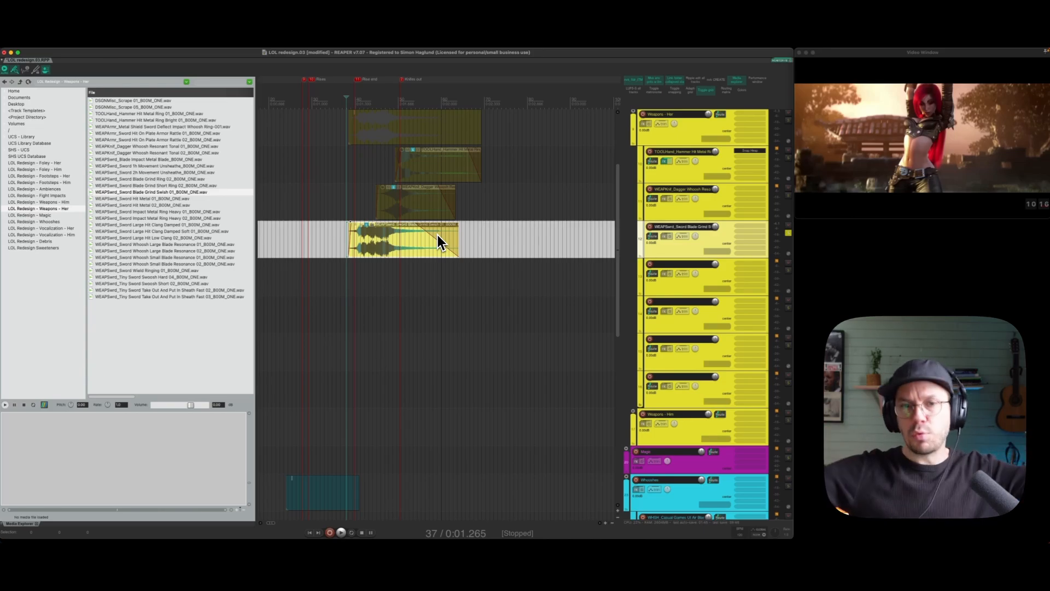
pyautogui.click(343, 233)
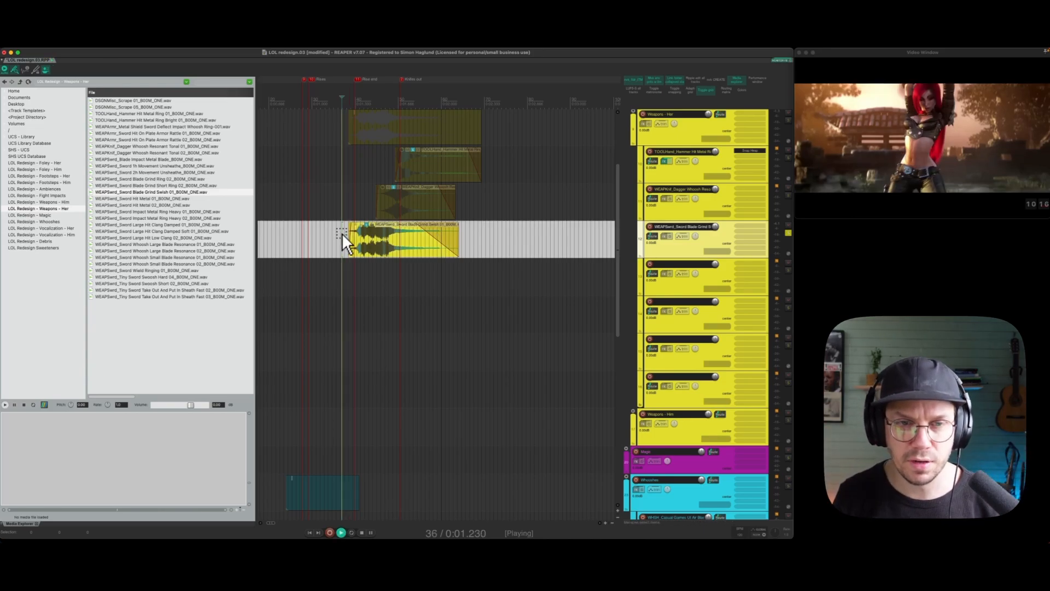
# Add the Snap Heap plugin to the grind swish track and move its window aside.
pyautogui.click(370, 241)
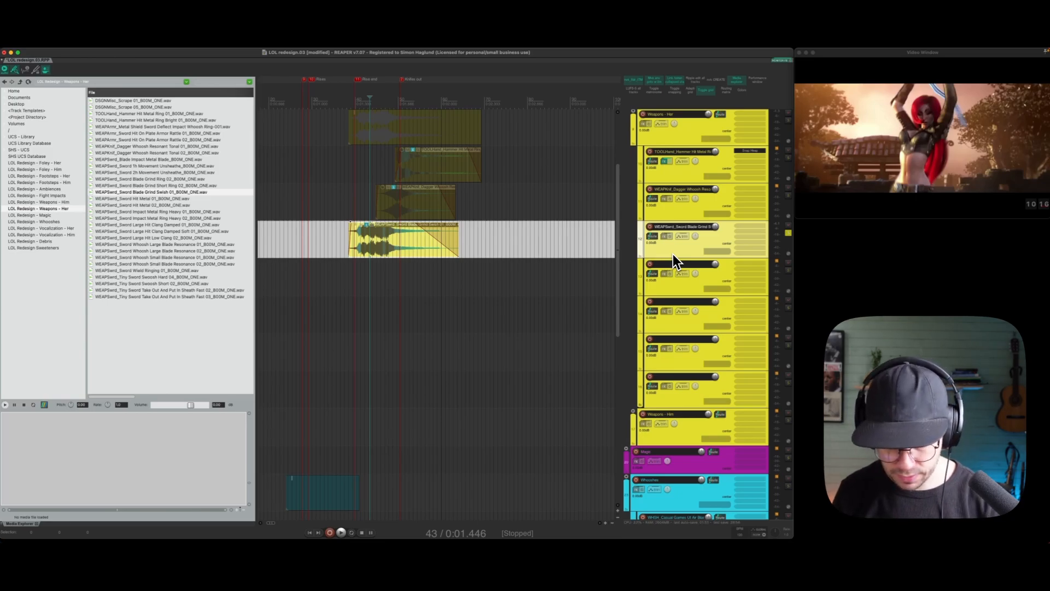
pyautogui.hotkey('shift', 's')
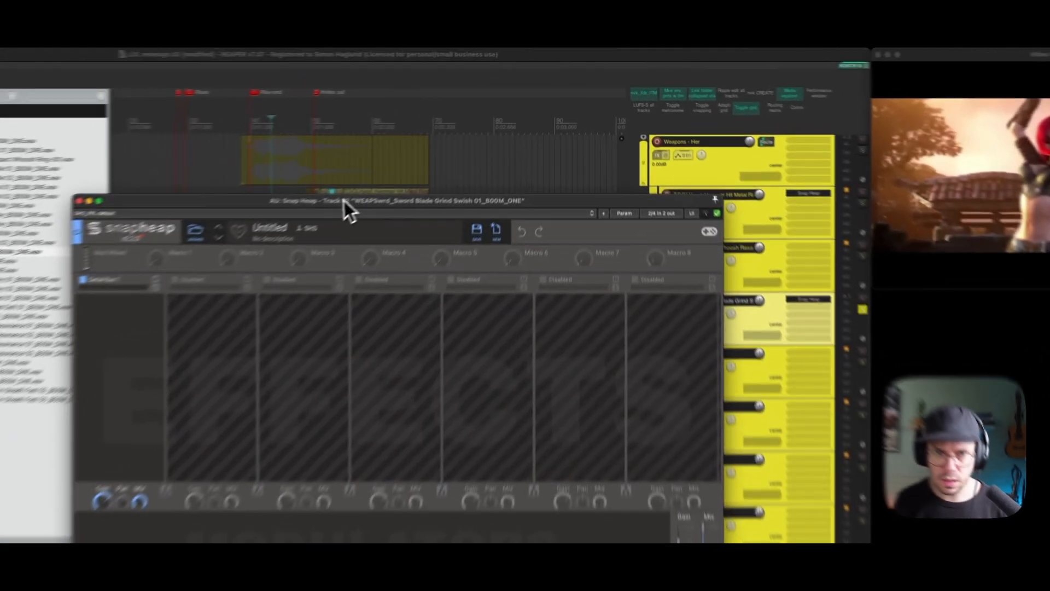
pyautogui.moveTo(420, 157); pyautogui.dragTo(947, 264)
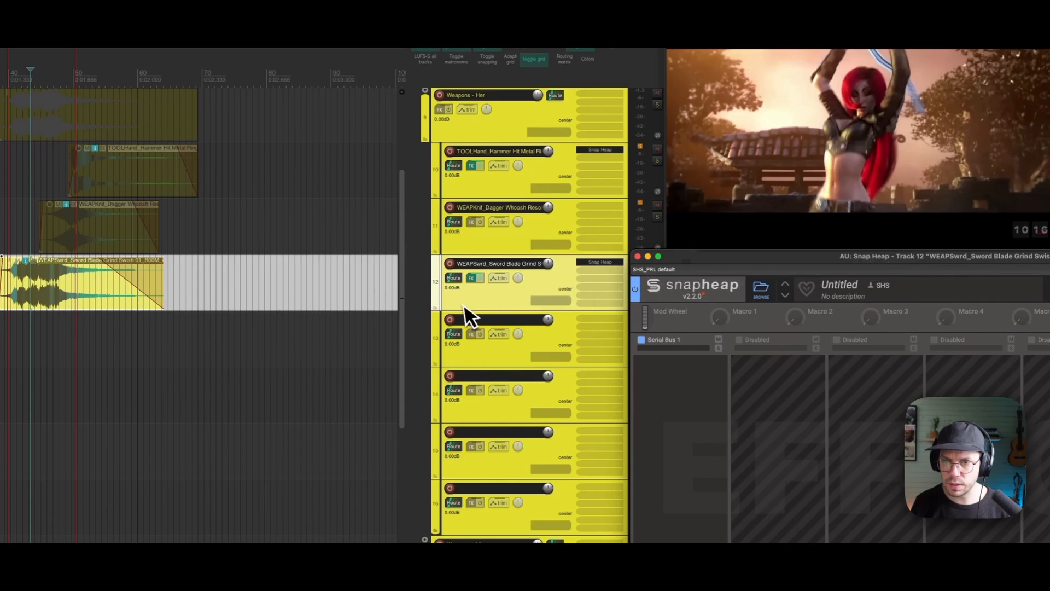
pyautogui.click(519, 312)
pyautogui.rightClick(481, 303)
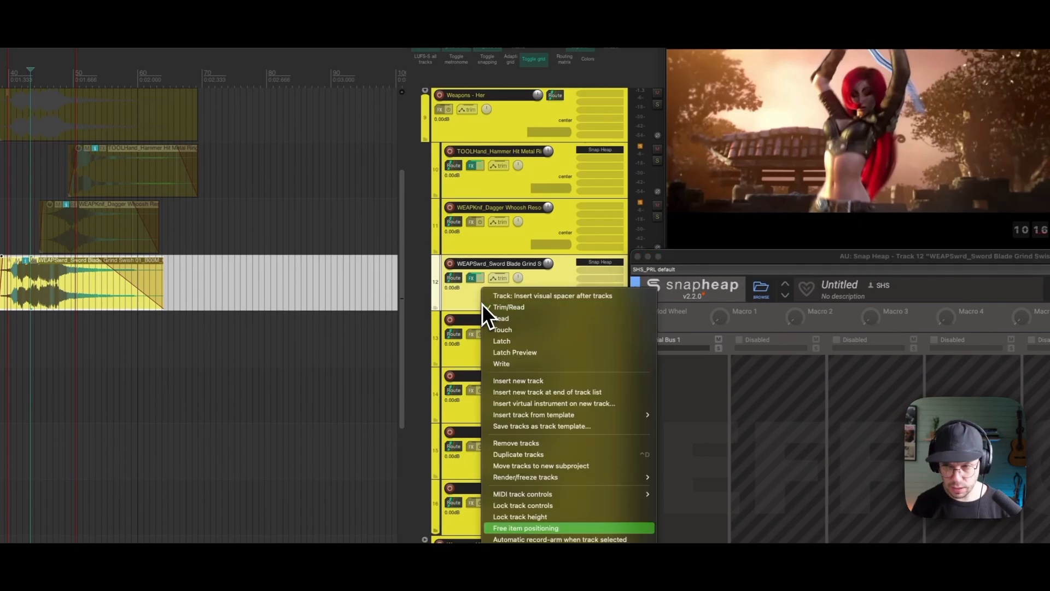
pyautogui.press('Escape')
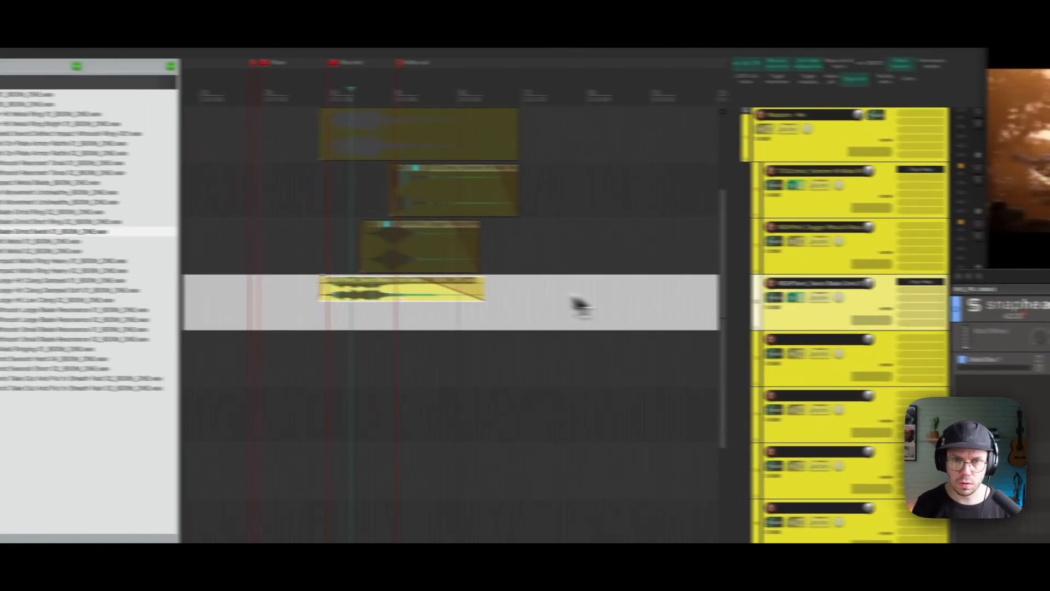
# Create a MIDI item from the grind swish item, then raise its note to C3 and extend it to the item's end.
pyautogui.click(441, 301)
pyautogui.hotkey('shift', 'm')
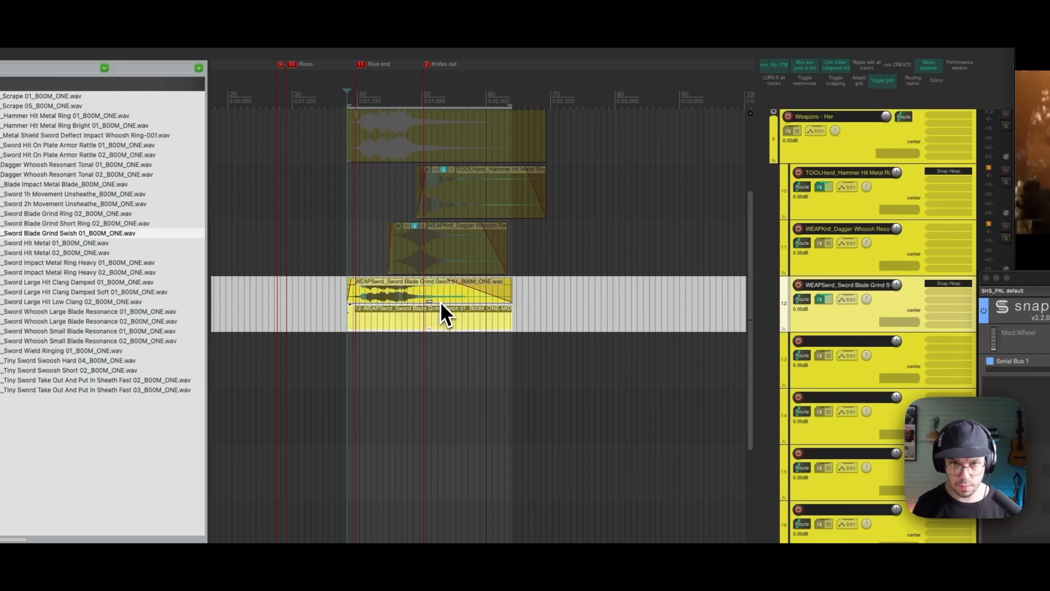
pyautogui.doubleClick(442, 312)
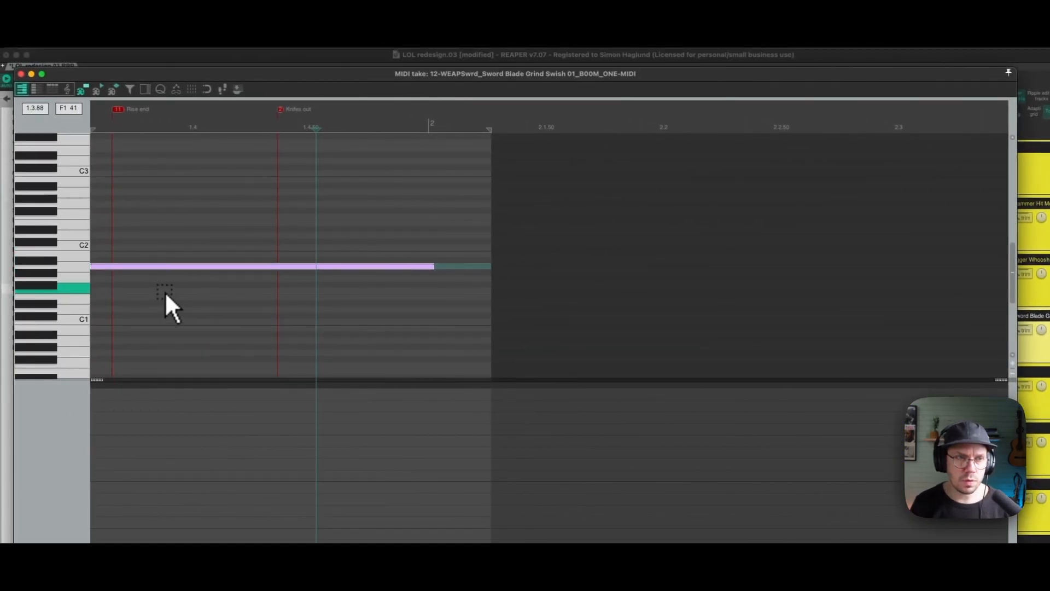
pyautogui.press('Up')
pyautogui.press('Up')
pyautogui.press('Up')
pyautogui.press('Up')
pyautogui.press('Up')
pyautogui.press('Up')
pyautogui.press('Up')
pyautogui.press('Up')
pyautogui.press('Up')
pyautogui.press('Up')
pyautogui.press('Up')
pyautogui.press('Up')
pyautogui.press('Up')
pyautogui.press('Up')
pyautogui.press('Up')
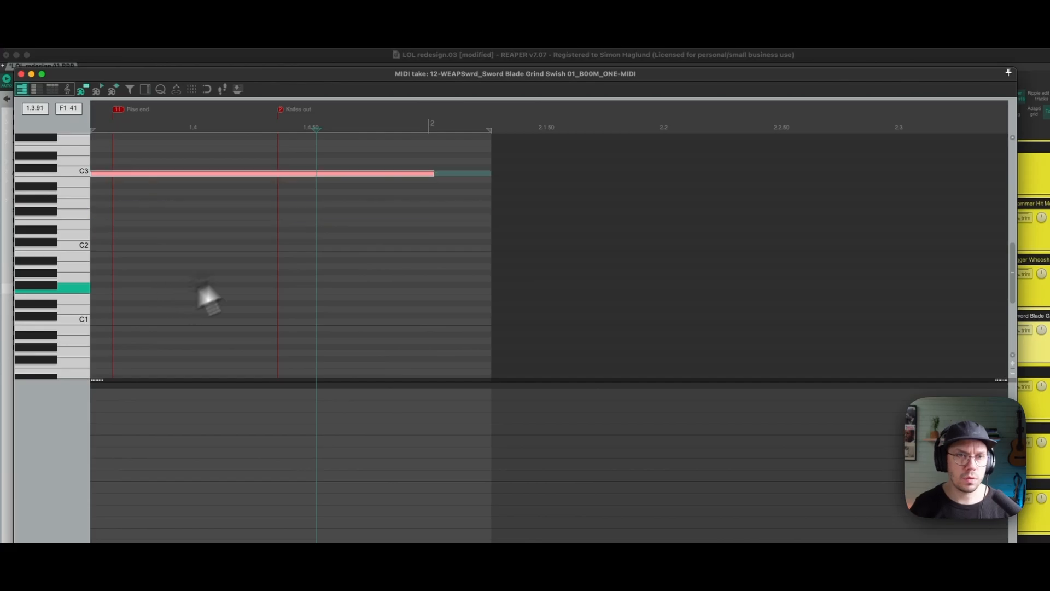
pyautogui.moveTo(413, 180); pyautogui.dragTo(489, 175)
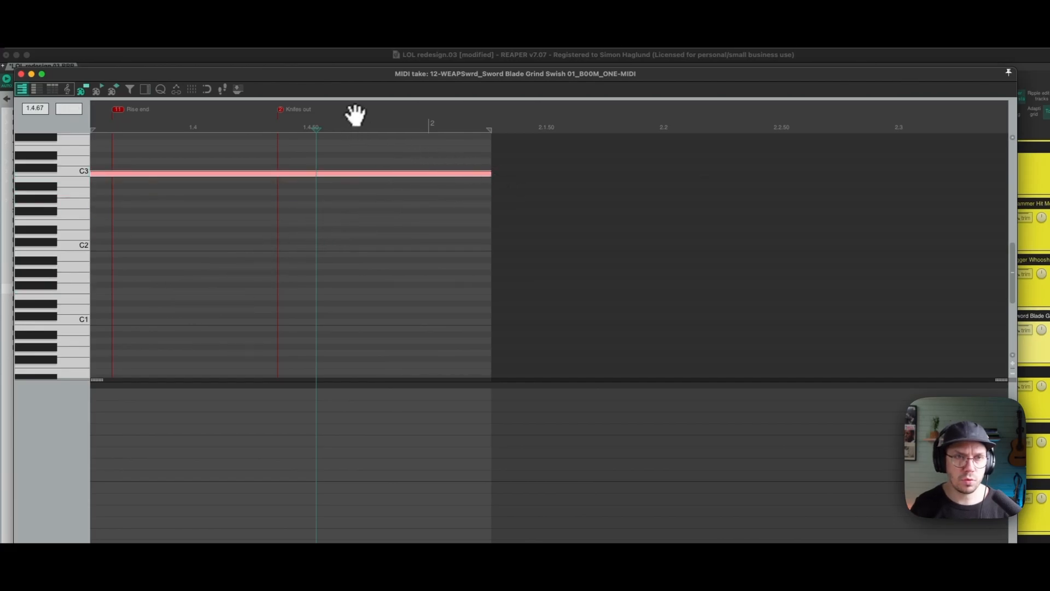
pyautogui.moveTo(352, 113); pyautogui.dragTo(436, 129)
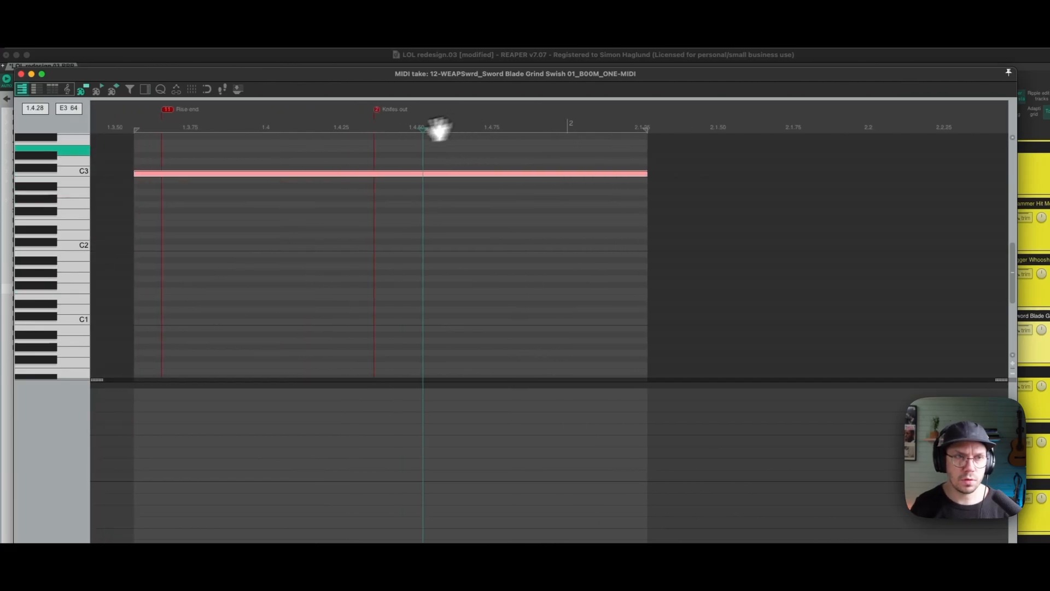
pyautogui.click(21, 73)
# Add a Curve modulator with a slope shape in the Snap Heap plugin.
pyautogui.moveTo(692, 282); pyautogui.dragTo(621, 104)
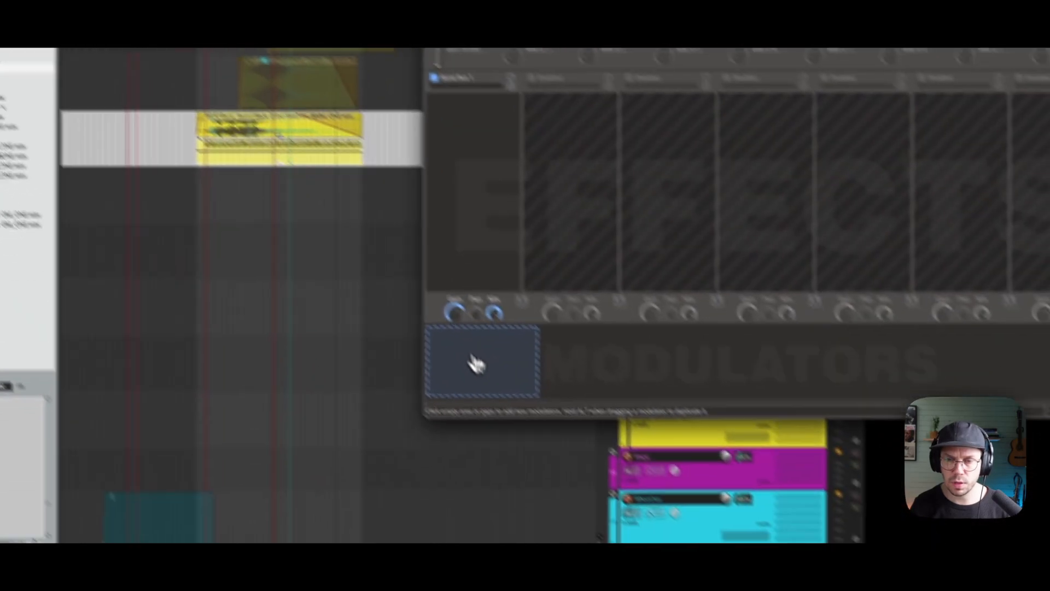
pyautogui.click(609, 484)
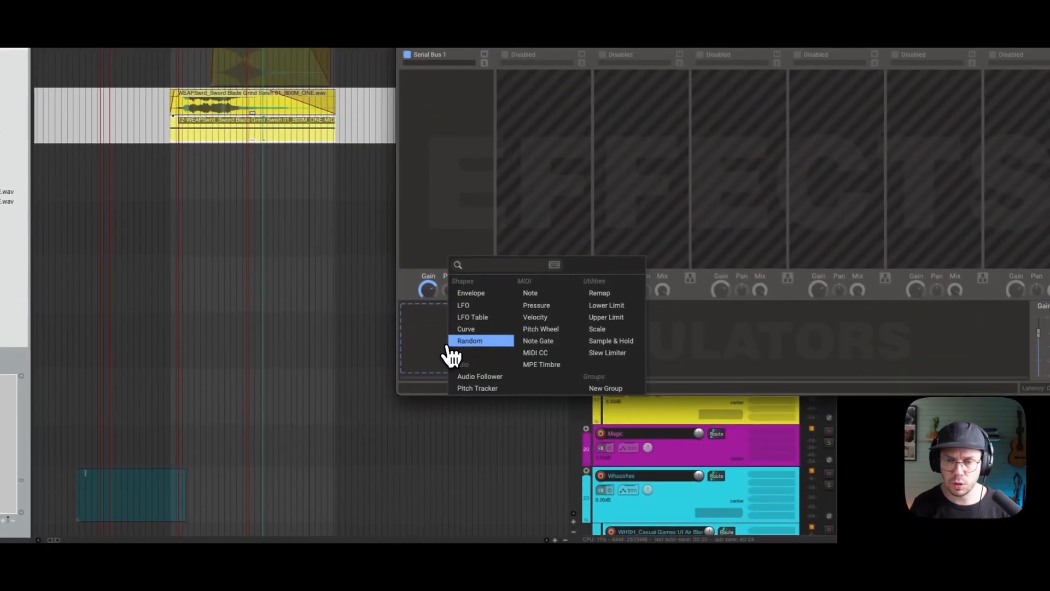
pyautogui.click(621, 475)
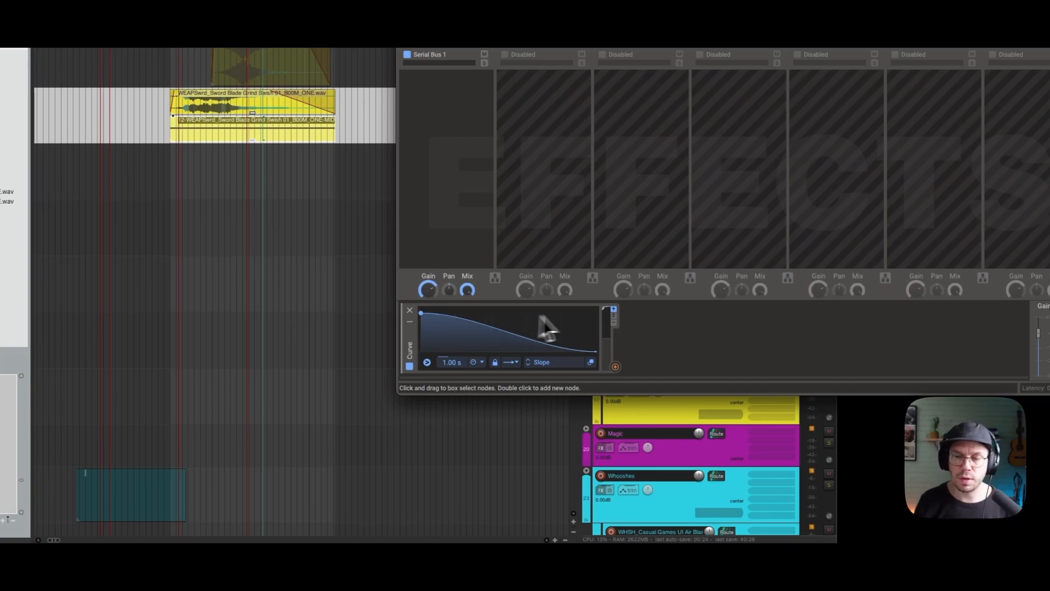
pyautogui.click(669, 365)
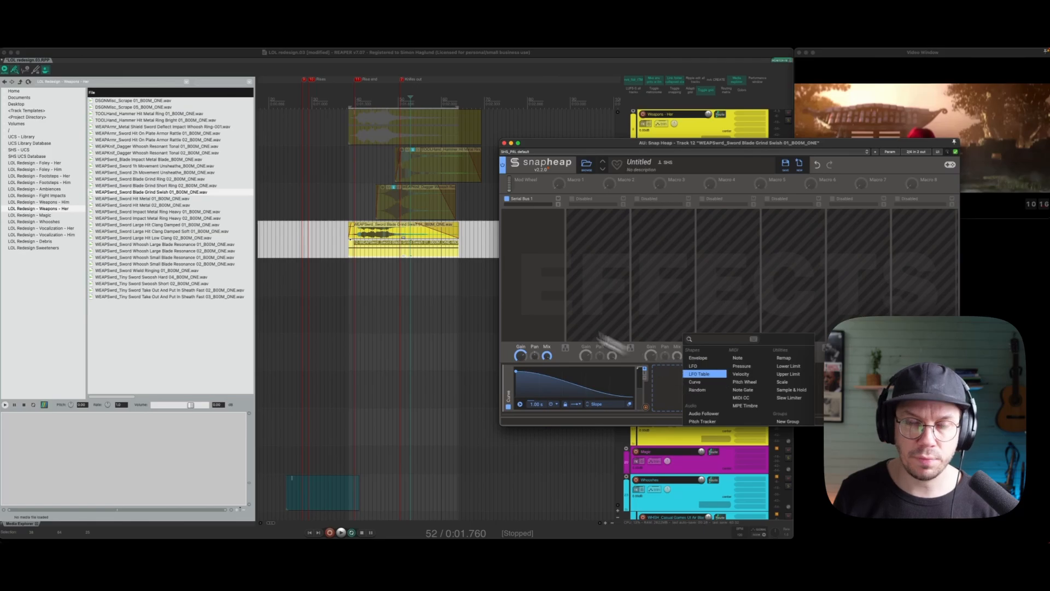
pyautogui.click(853, 395)
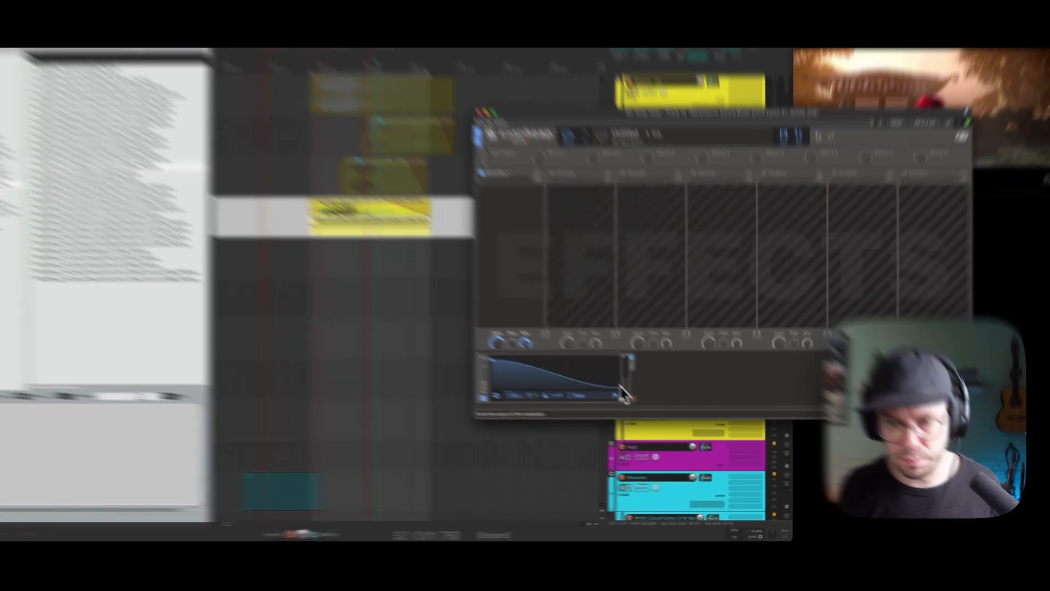
pyautogui.click(649, 384)
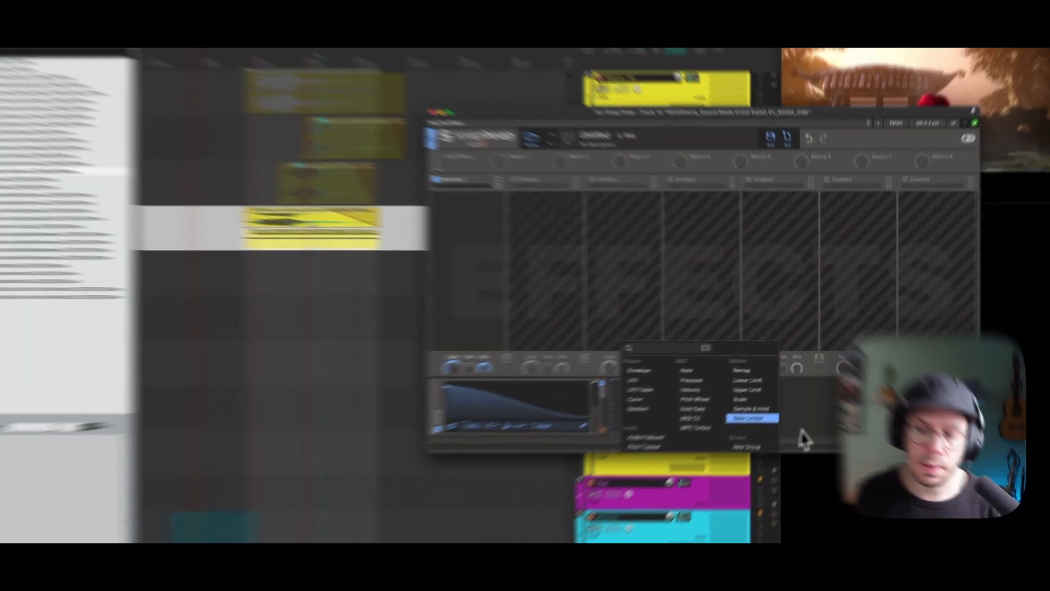
pyautogui.click(829, 406)
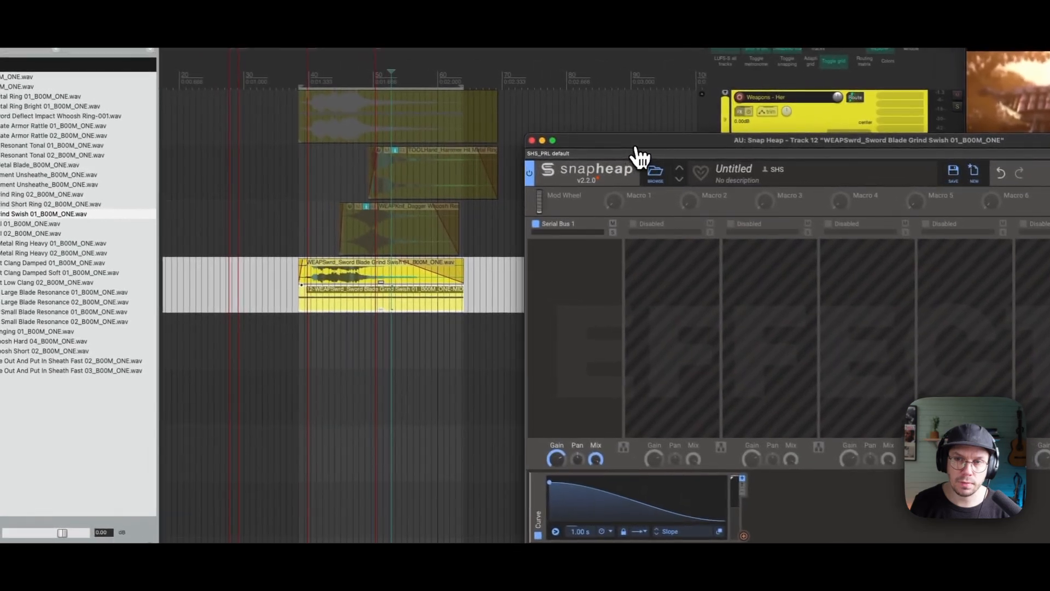
# Enlarge the grind swish track so the audio and MIDI items sit in separate lanes.
pyautogui.moveTo(643, 149); pyautogui.dragTo(247, 365)
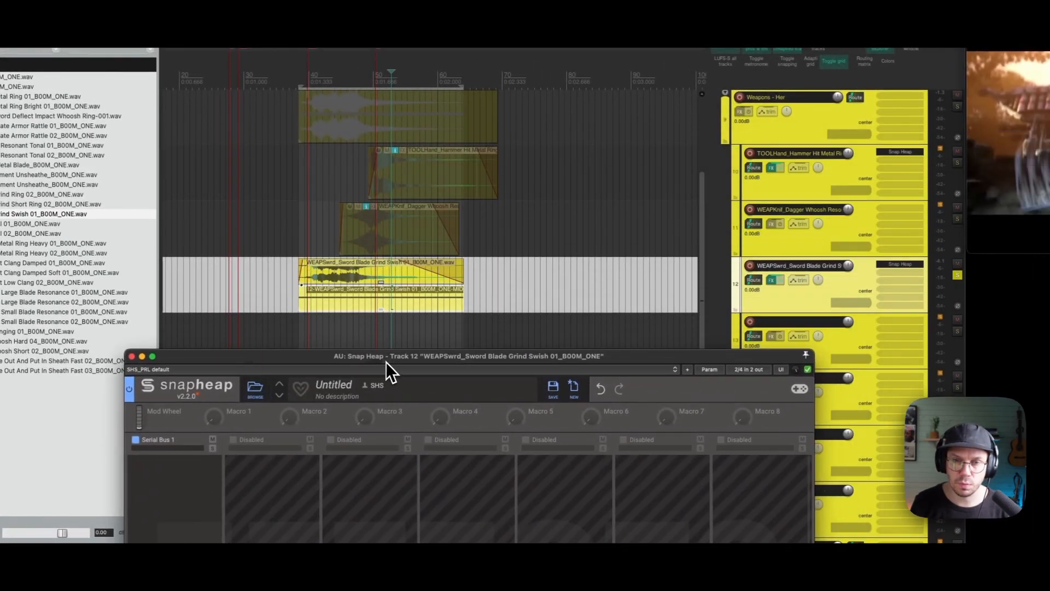
pyautogui.moveTo(385, 362); pyautogui.dragTo(372, 360)
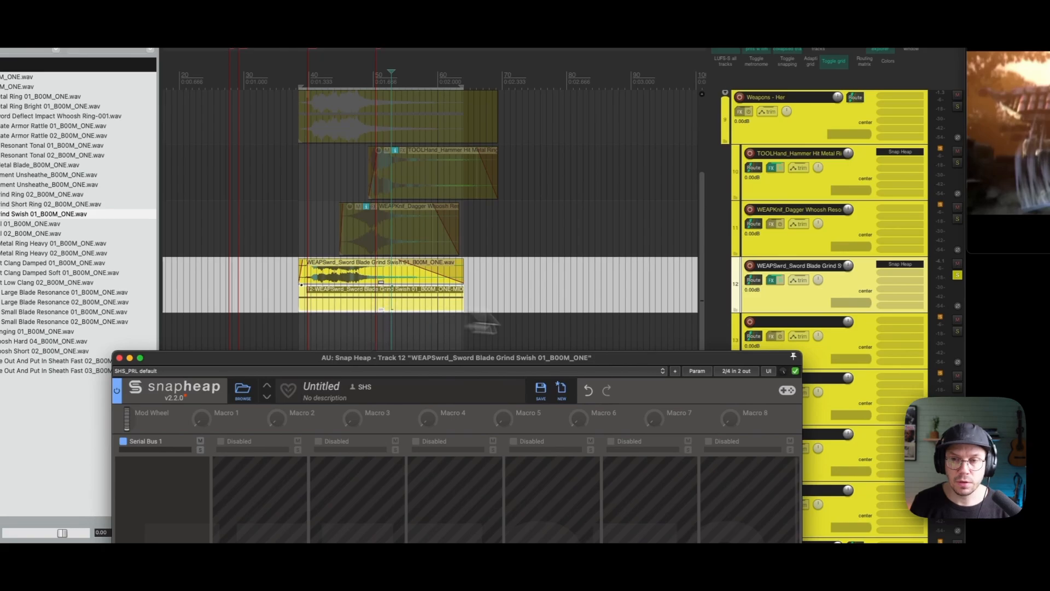
pyautogui.rightClick(775, 298)
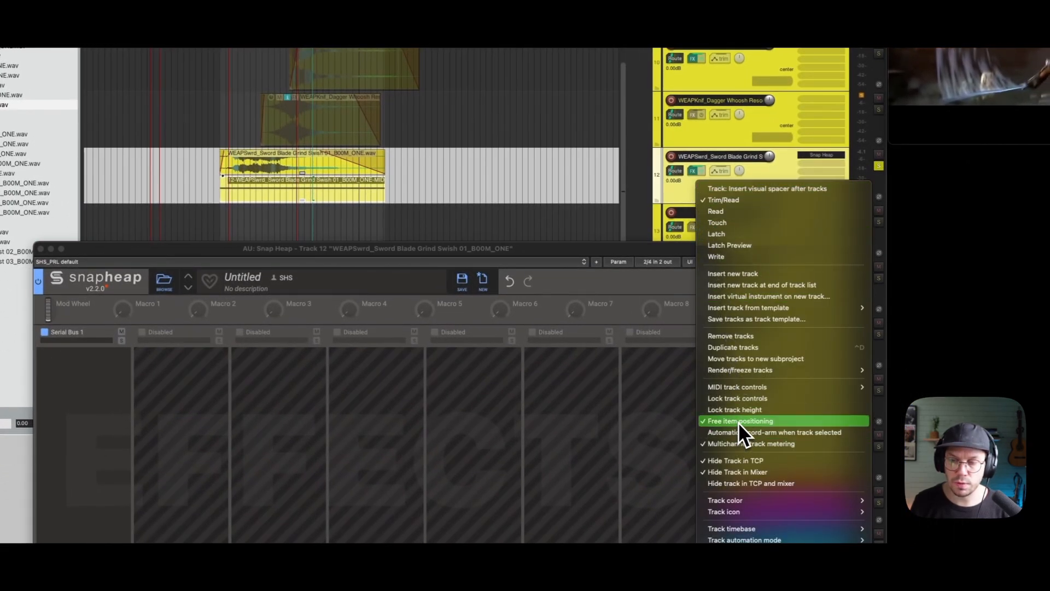
pyautogui.click(678, 202)
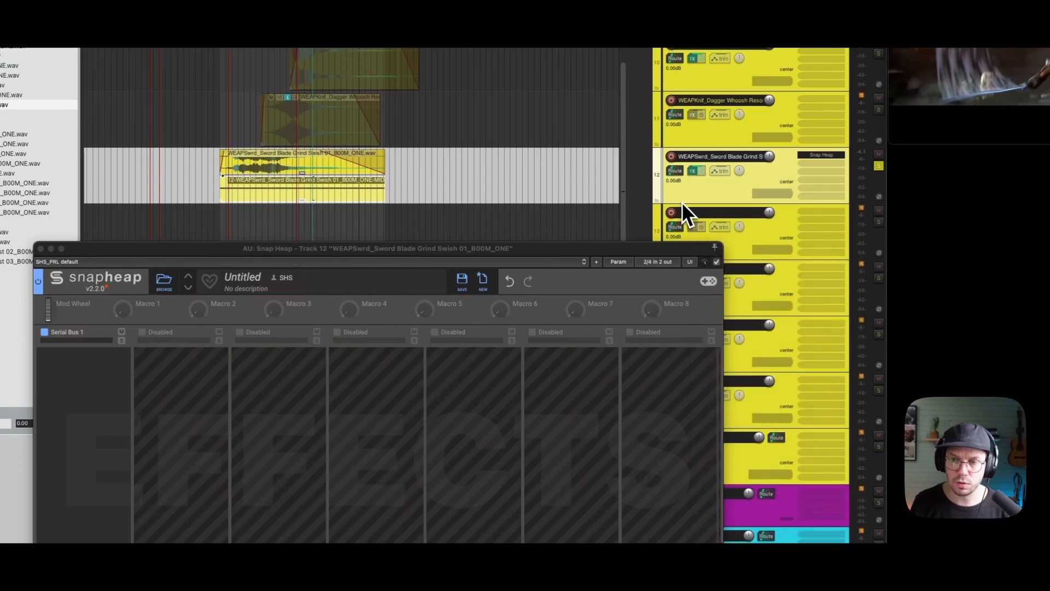
pyautogui.moveTo(682, 201); pyautogui.dragTo(682, 284)
pyautogui.moveTo(295, 250); pyautogui.dragTo(839, 211)
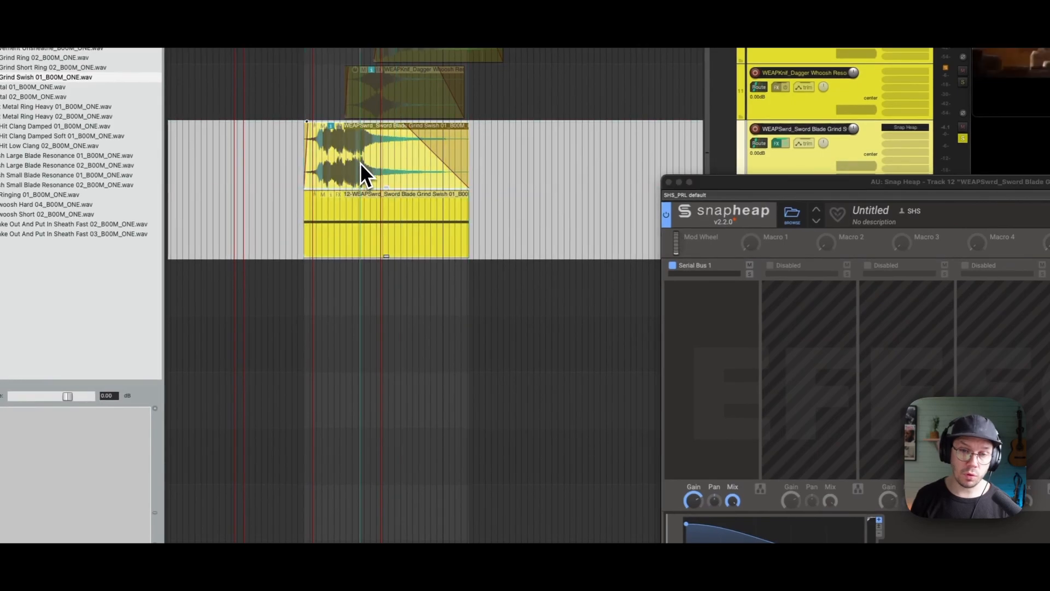
# Move the MIDI item to start at the swing and trim its end shorter.
pyautogui.click(337, 222)
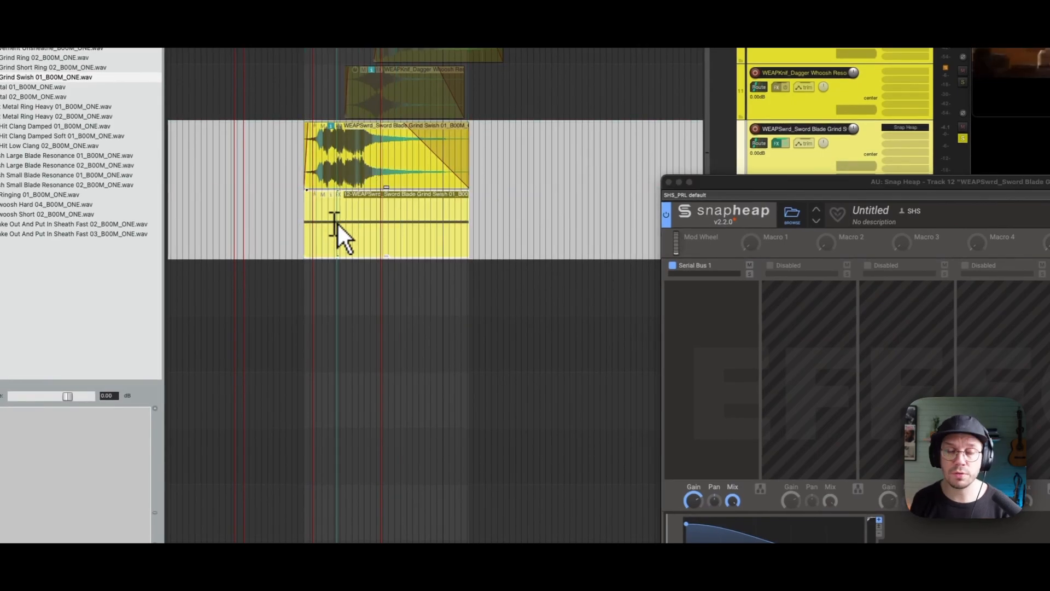
pyautogui.moveTo(325, 237); pyautogui.dragTo(418, 242)
pyautogui.moveTo(425, 220); pyautogui.dragTo(421, 228)
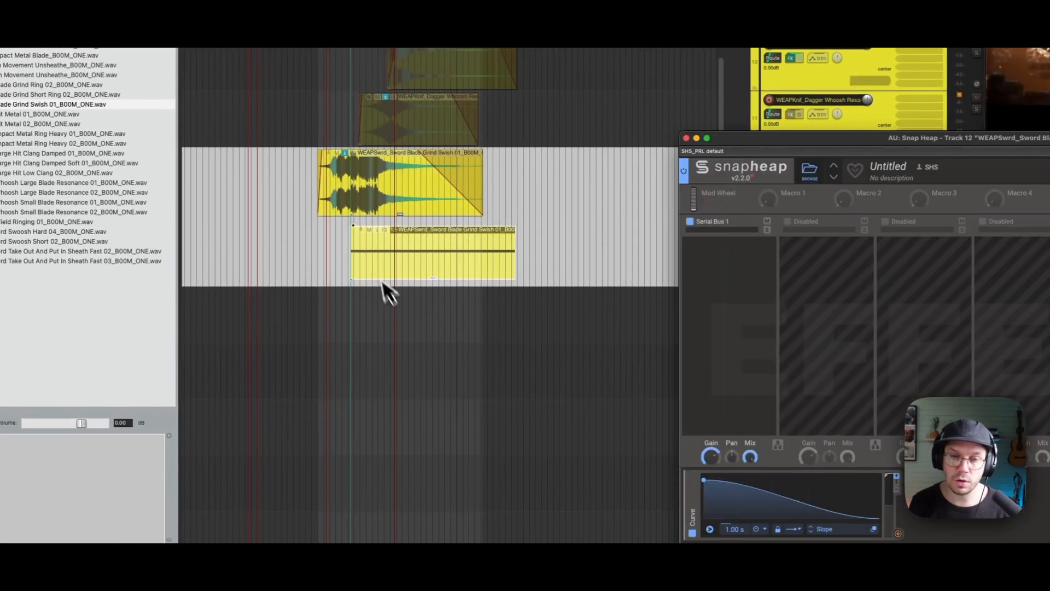
pyautogui.moveTo(412, 264); pyautogui.dragTo(352, 262)
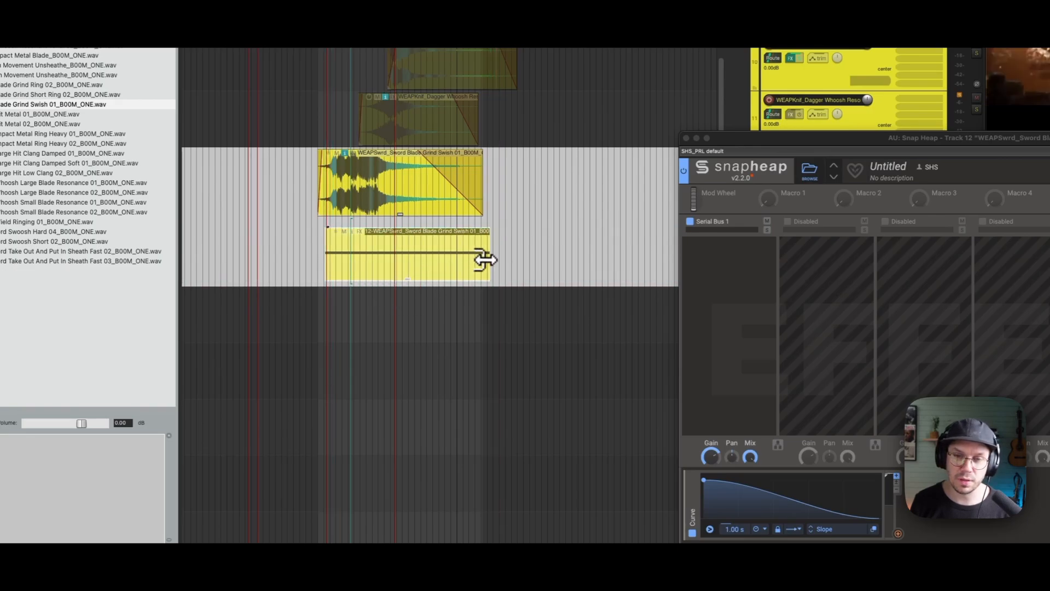
pyautogui.moveTo(485, 260); pyautogui.dragTo(405, 258)
pyautogui.moveTo(314, 100); pyautogui.dragTo(317, 116)
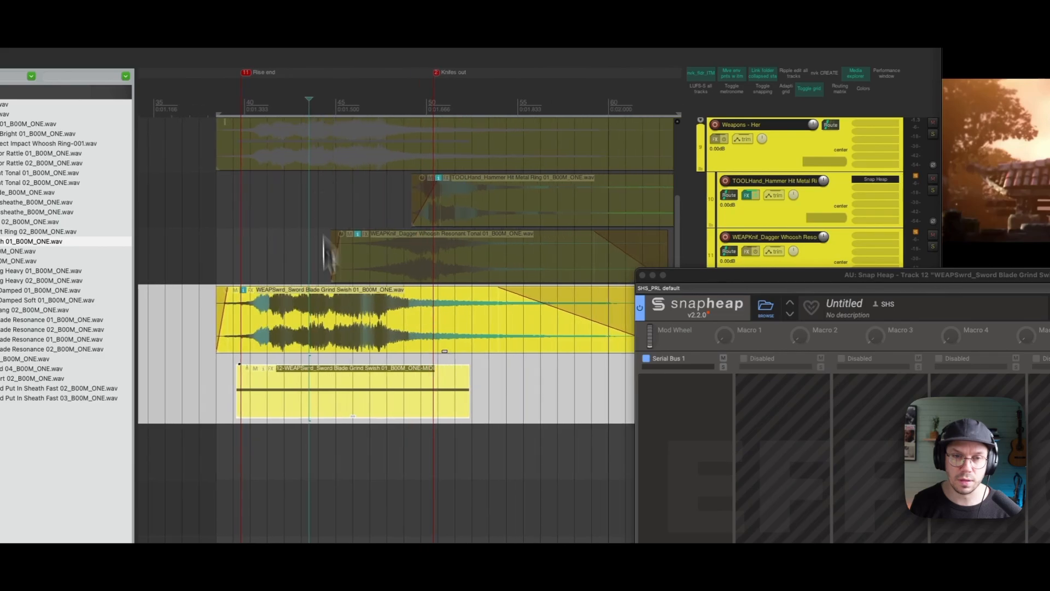
pyautogui.moveTo(469, 404); pyautogui.dragTo(443, 401)
# Add a Pyramid LFO modulator and a Filter effect in the Snap Heap plugin.
pyautogui.moveTo(687, 275); pyautogui.dragTo(658, 195)
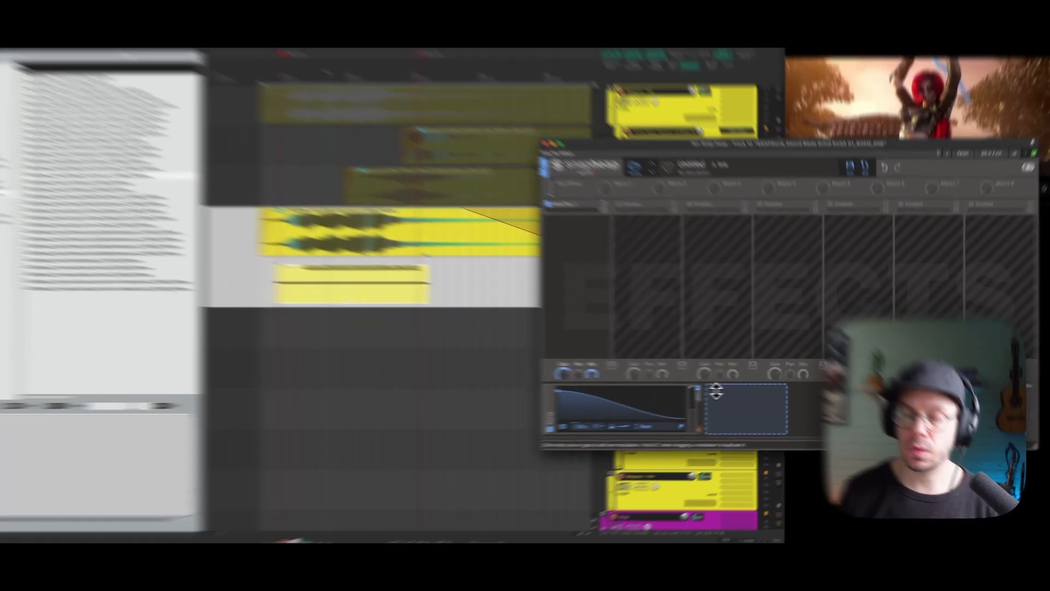
pyautogui.click(731, 390)
pyautogui.click(663, 383)
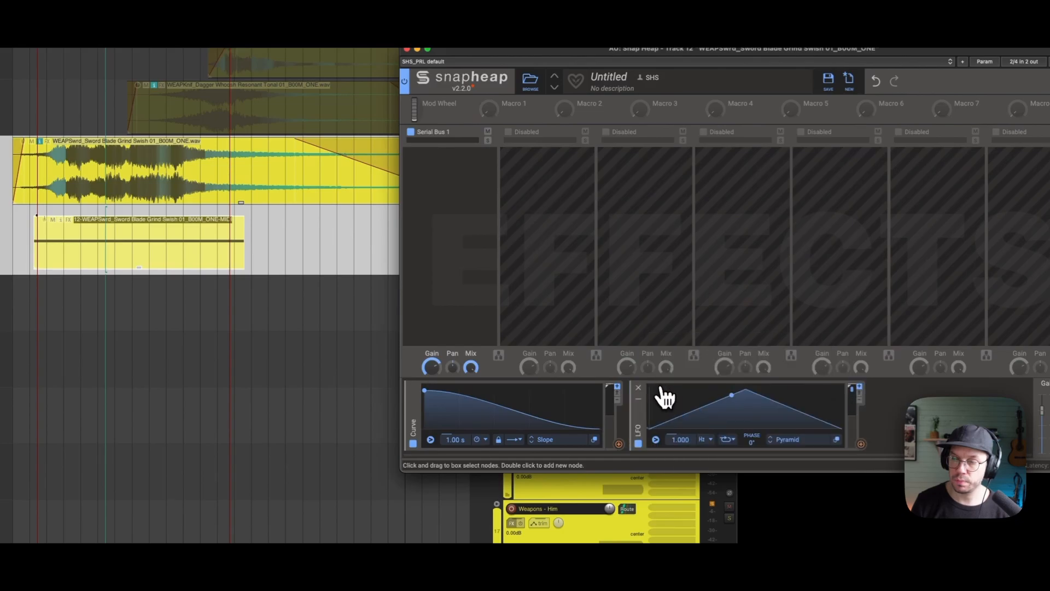
pyautogui.click(468, 200)
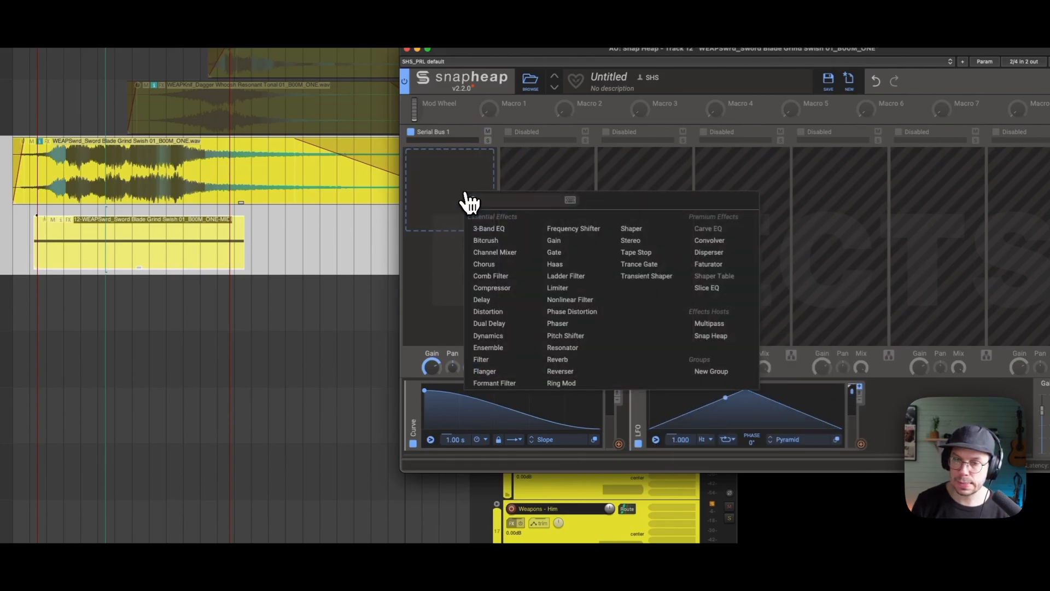
pyautogui.click(500, 359)
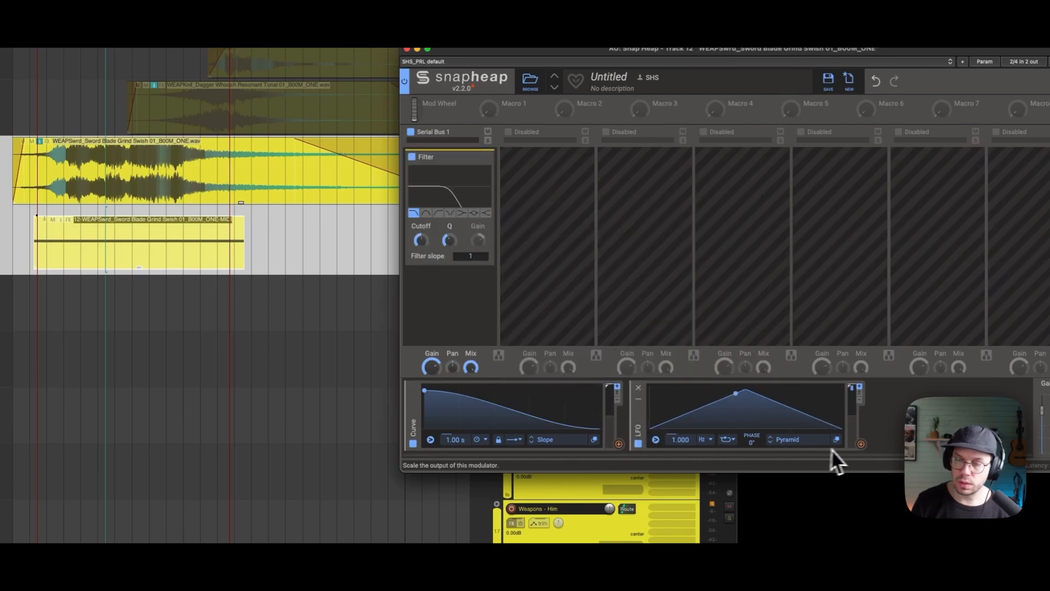
# Route the LFO to the filter's cutoff and set the LFO rate to about 2.36 Hz.
pyautogui.moveTo(861, 444)
pyautogui.mouseDown()
pyautogui.moveTo(739, 410)
pyautogui.moveTo(422, 251)
pyautogui.mouseUp()
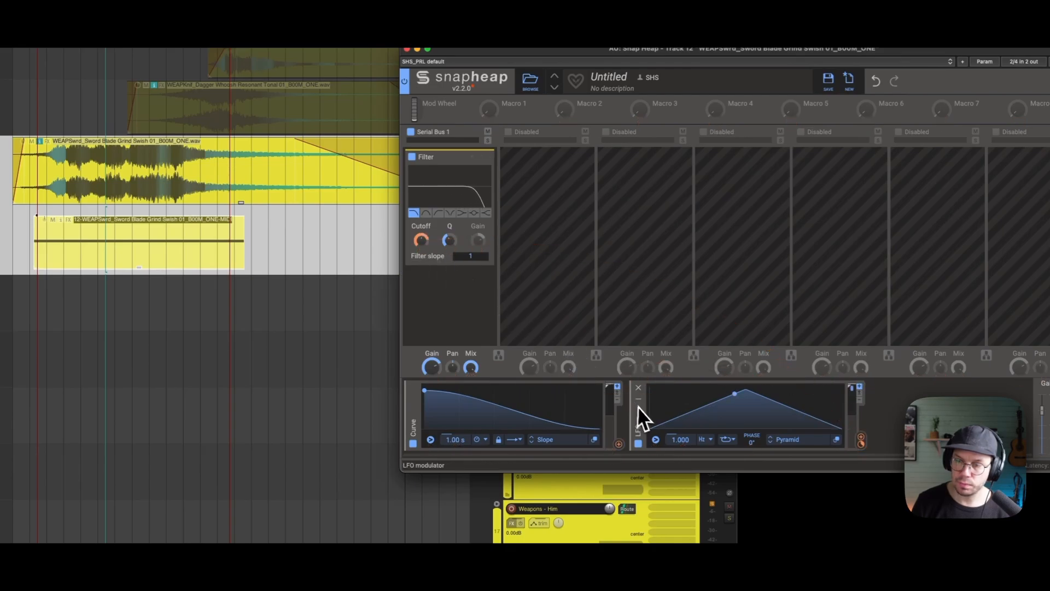
pyautogui.moveTo(675, 441); pyautogui.dragTo(675, 442)
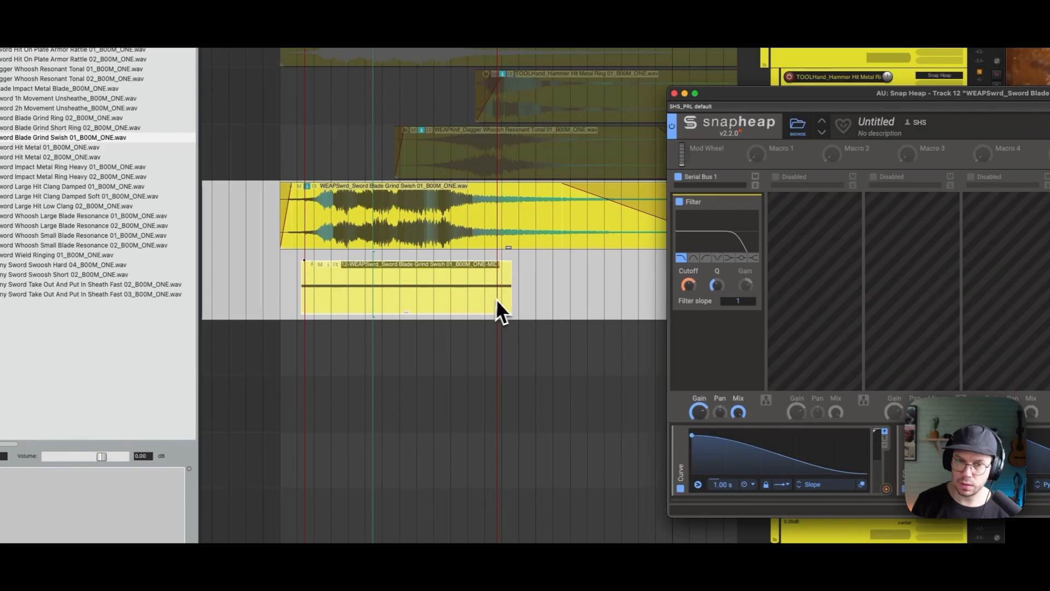
# Shorten the MIDI item's end and switch the ruler's time display to seconds.
pyautogui.moveTo(508, 298); pyautogui.dragTo(478, 296)
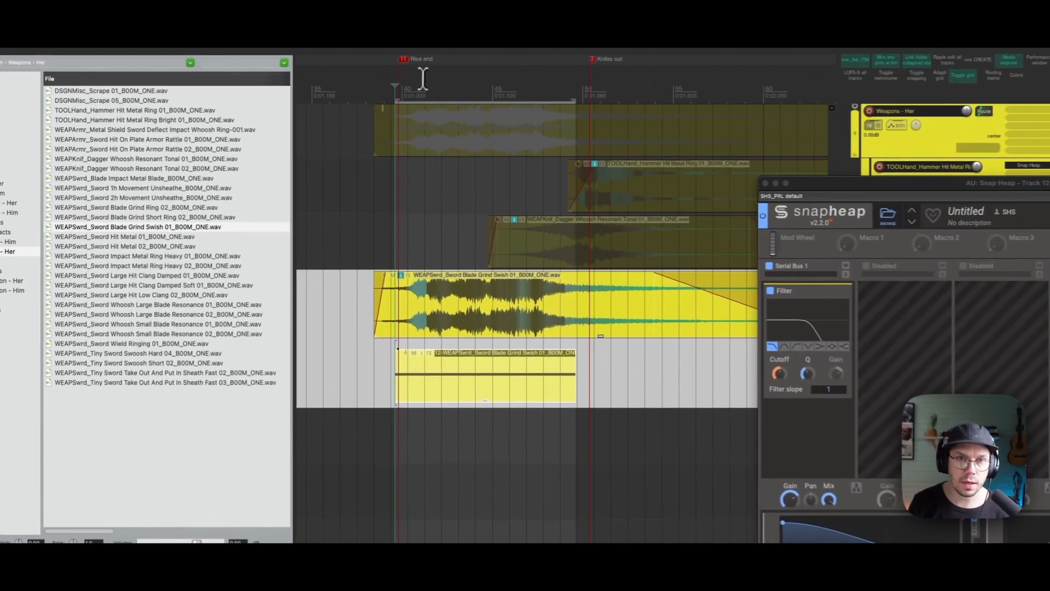
pyautogui.rightClick(343, 97)
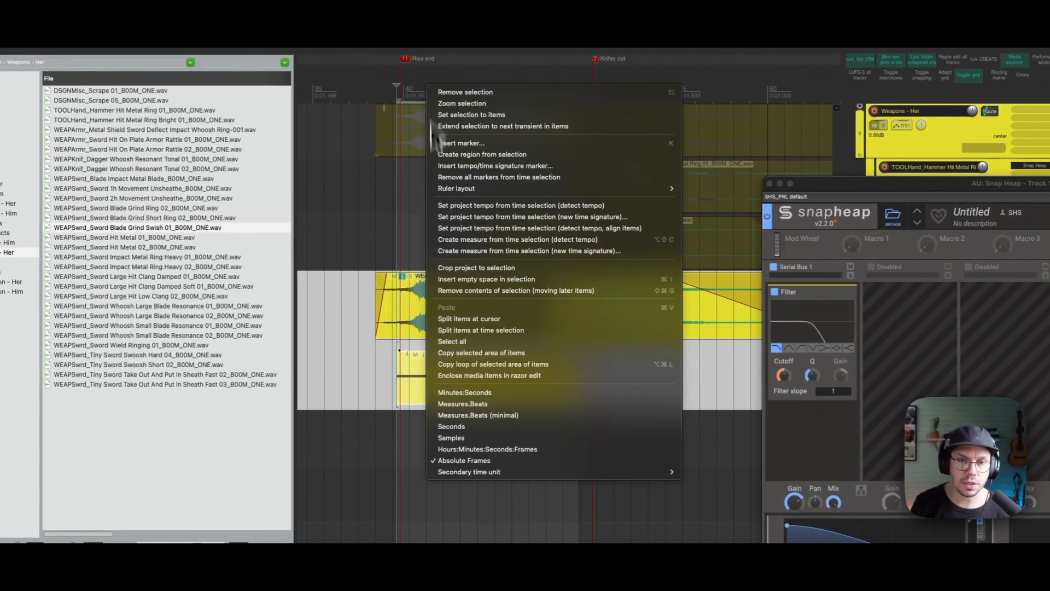
pyautogui.click(425, 423)
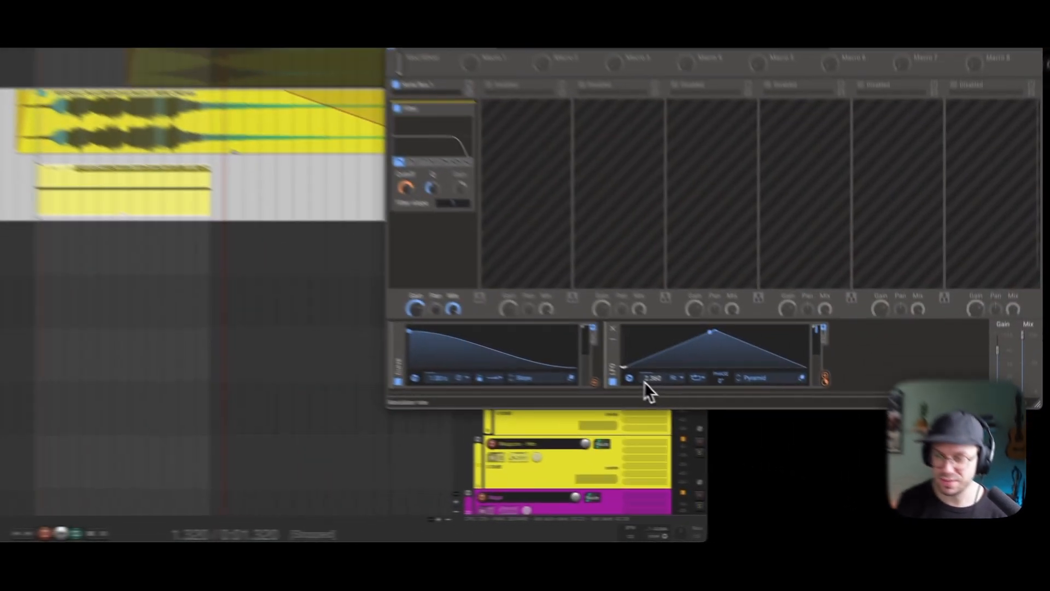
# Set the Curve modulator's length to 333 ms and the LFO rate to about 5.7 Hz.
pyautogui.rightClick(753, 425)
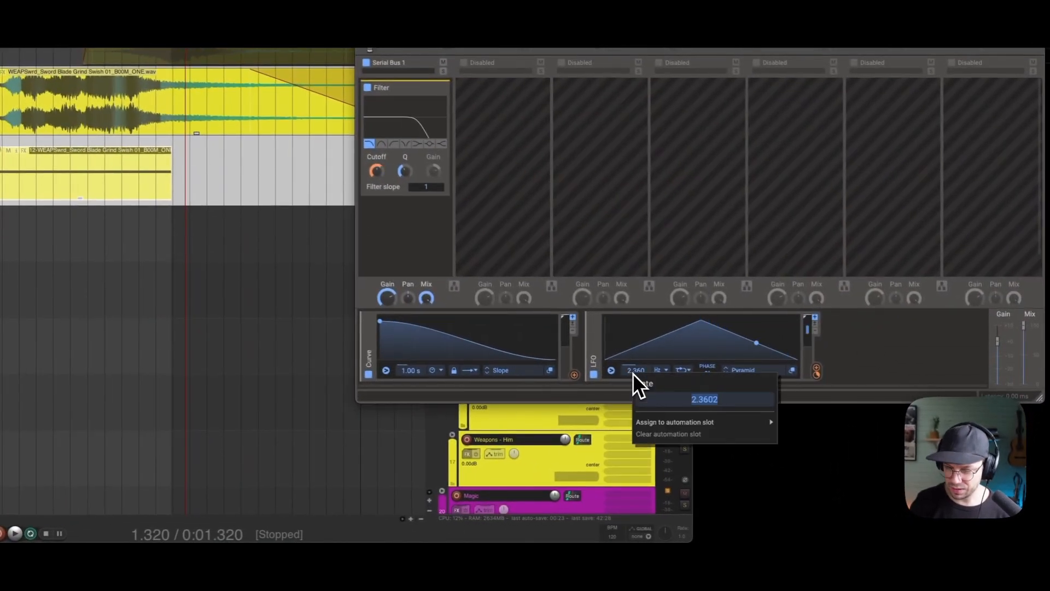
pyautogui.write('333')
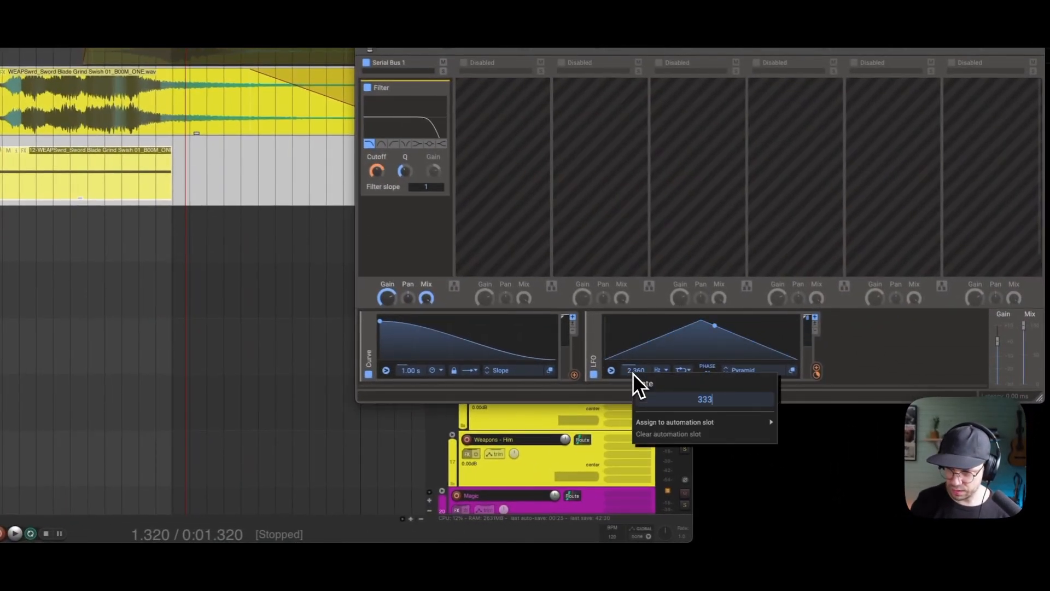
pyautogui.press('Return')
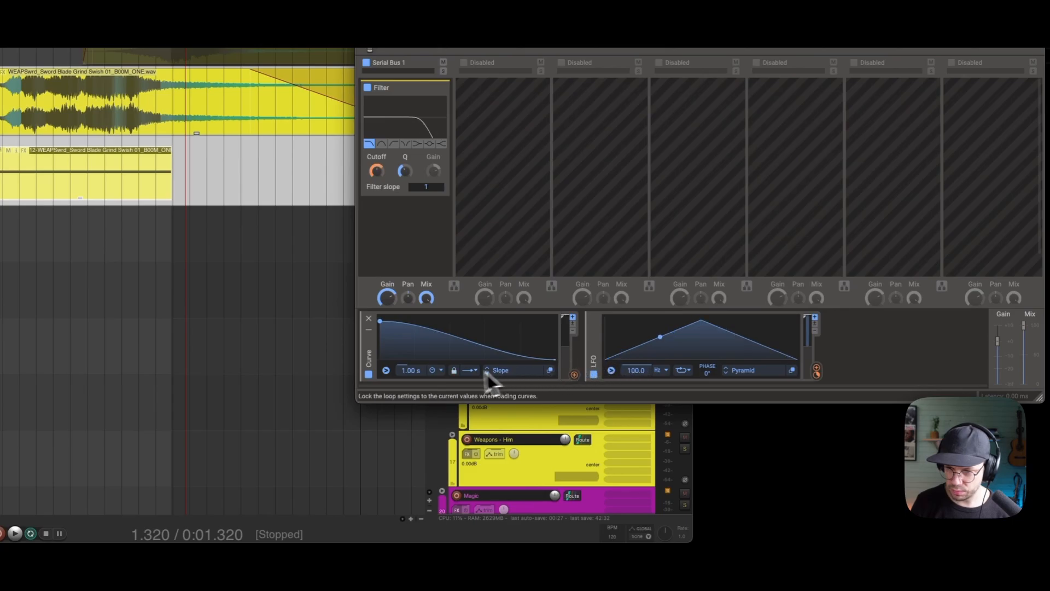
pyautogui.rightClick(423, 372)
pyautogui.write('333 s')
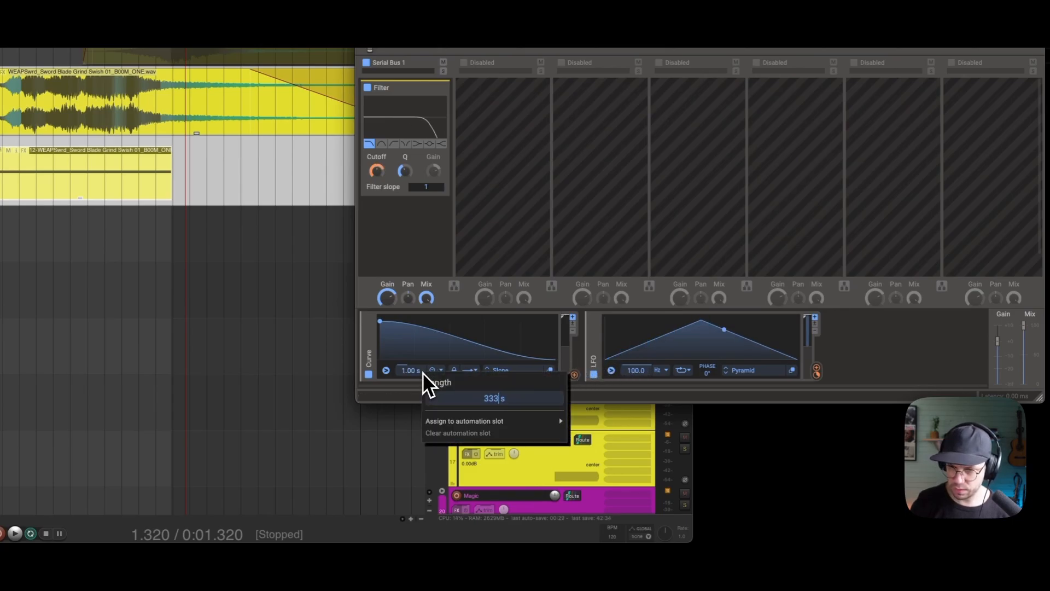
pyautogui.press('Return')
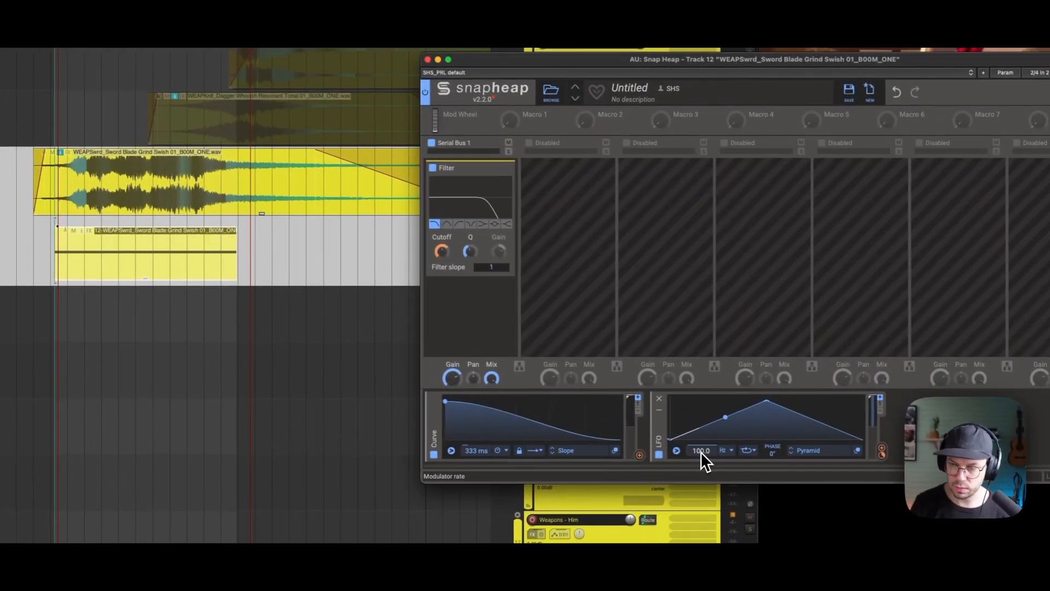
pyautogui.moveTo(702, 459); pyautogui.dragTo(700, 453)
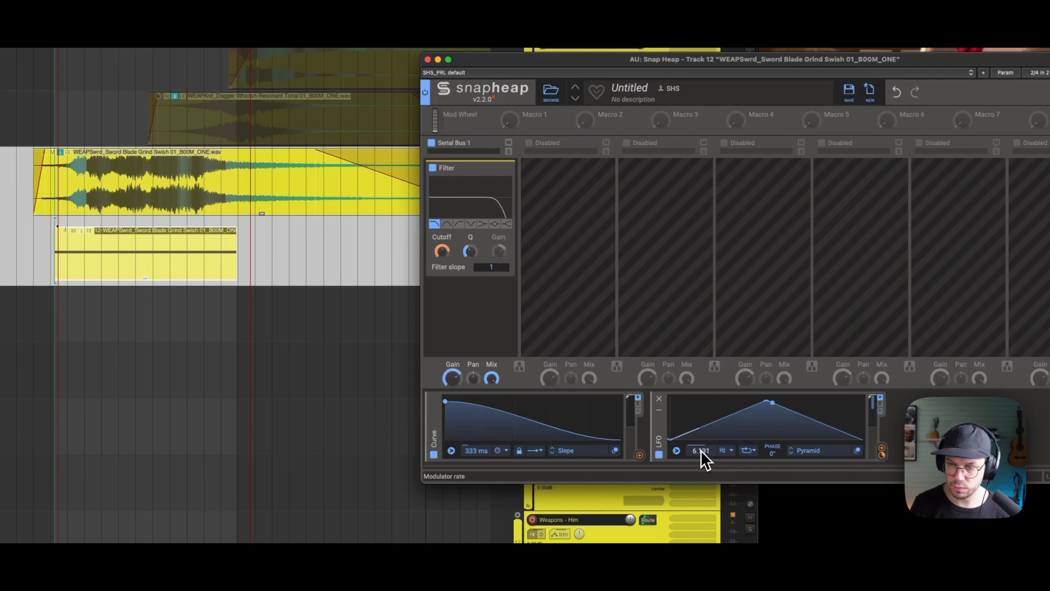
pyautogui.moveTo(701, 449); pyautogui.dragTo(702, 451)
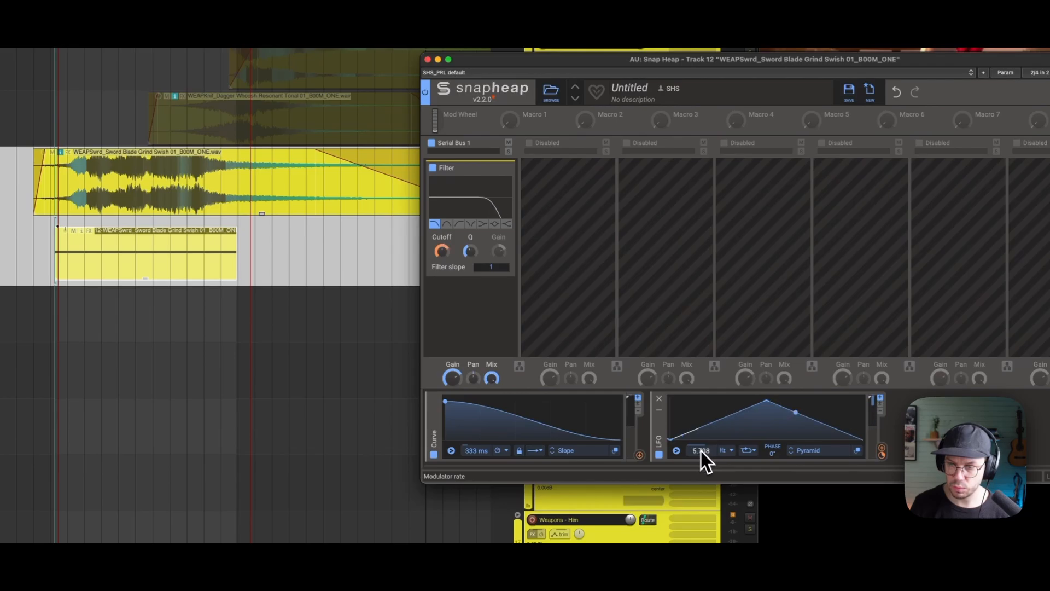
# Reshape the Curve modulator in the Curve Editor into a curve rising from zero to a peak and falling back.
pyautogui.click(615, 450)
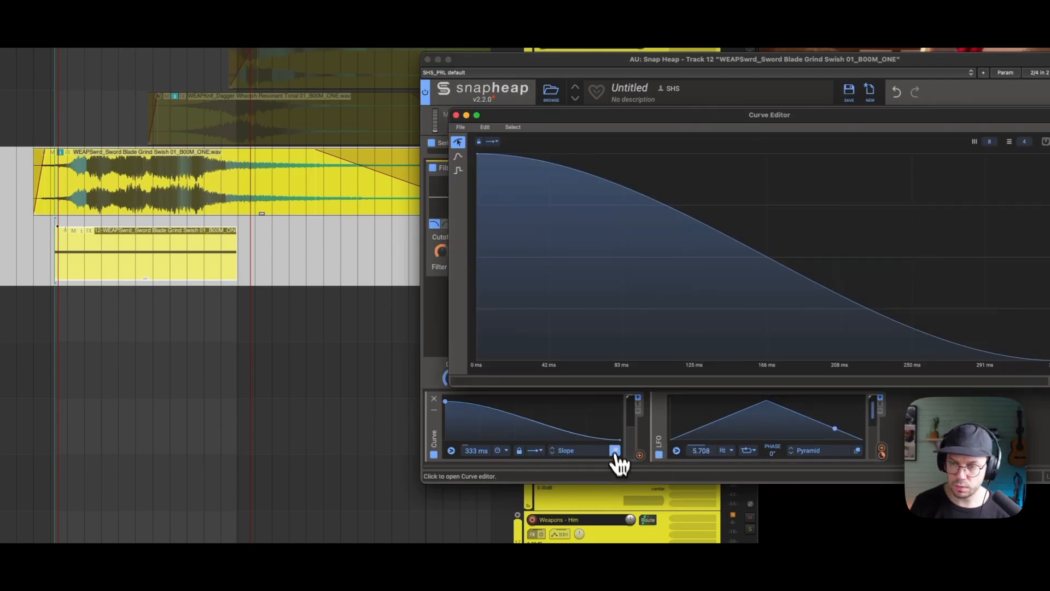
pyautogui.doubleClick(568, 169)
pyautogui.moveTo(568, 169); pyautogui.dragTo(641, 153)
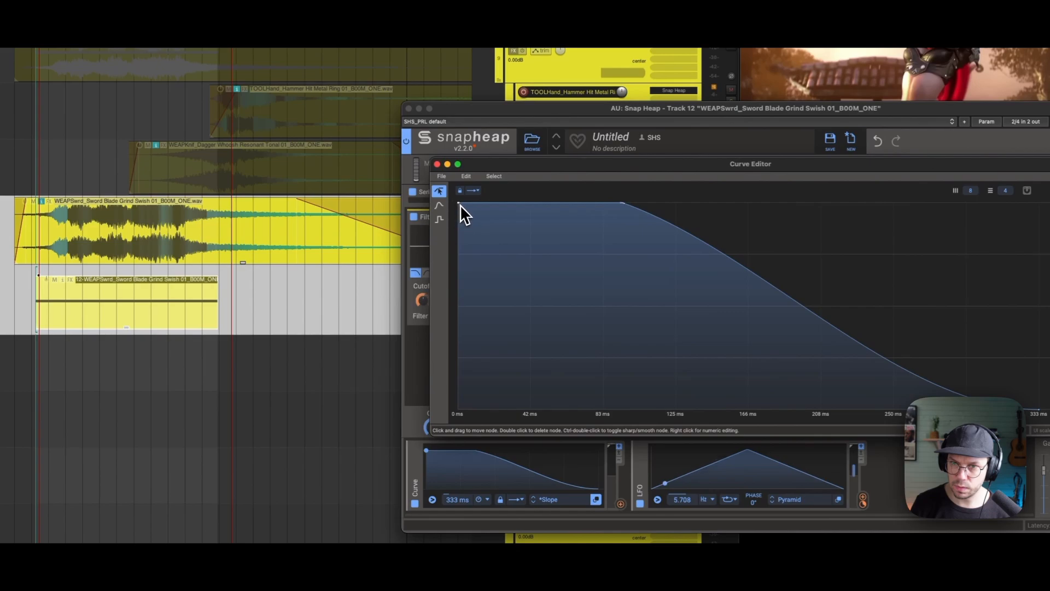
pyautogui.moveTo(461, 205); pyautogui.dragTo(466, 418)
pyautogui.moveTo(589, 274); pyautogui.dragTo(704, 202)
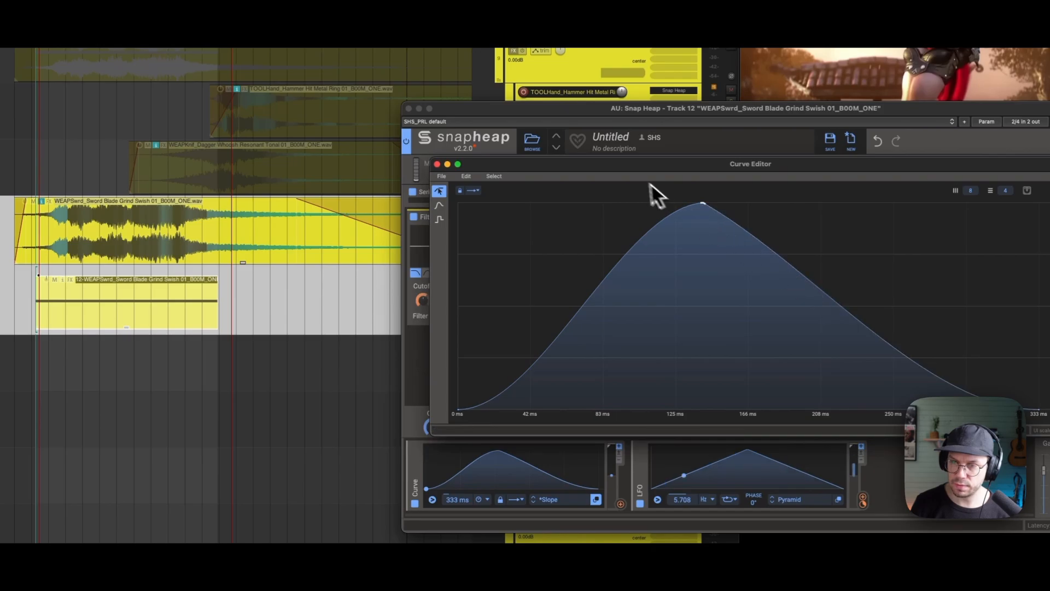
pyautogui.click(437, 164)
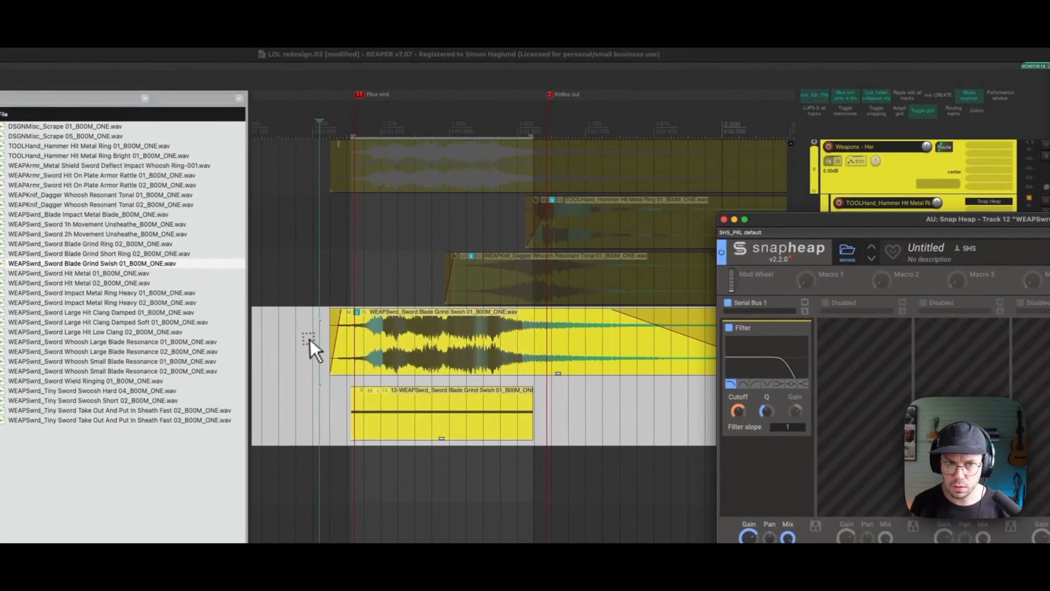
# Play back the swing to hear the modulated filter.
pyautogui.click(195, 191)
pyautogui.moveTo(307, 90); pyautogui.dragTo(363, 305)
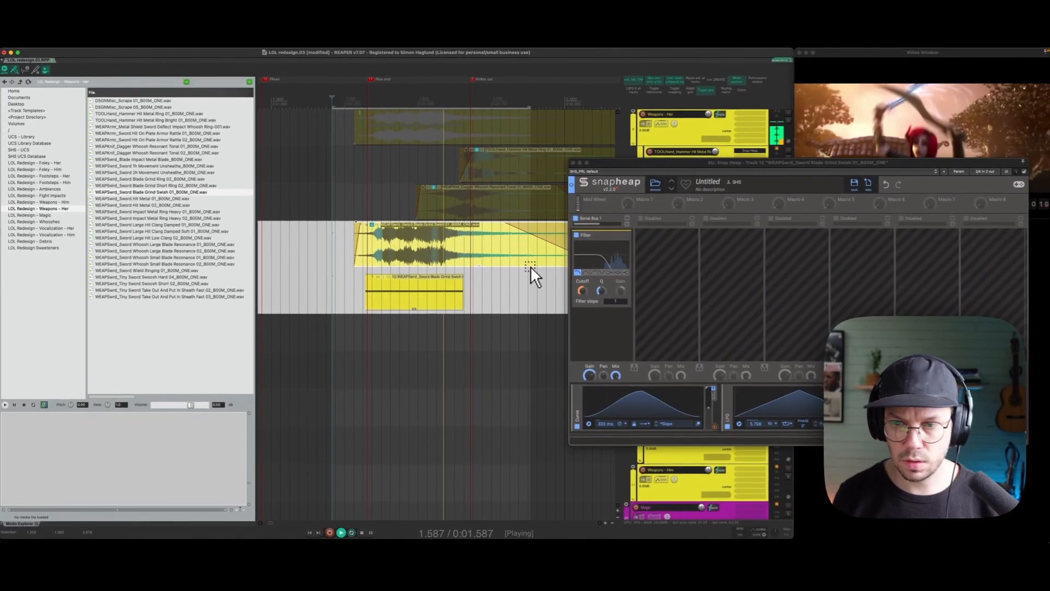
pyautogui.press('space')
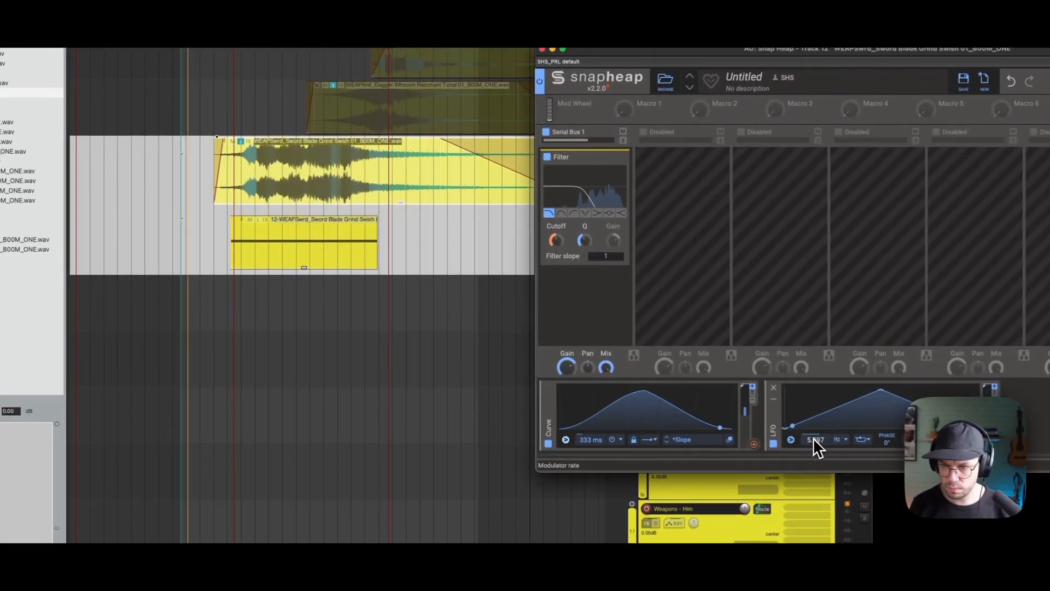
# Set the LFO rate to about 6.5 Hz and assign the Curve modulator to modulate the LFO rate.
pyautogui.moveTo(813, 442)
pyautogui.mouseDown()
pyautogui.moveTo(802, 445)
pyautogui.moveTo(813, 449)
pyautogui.mouseUp()
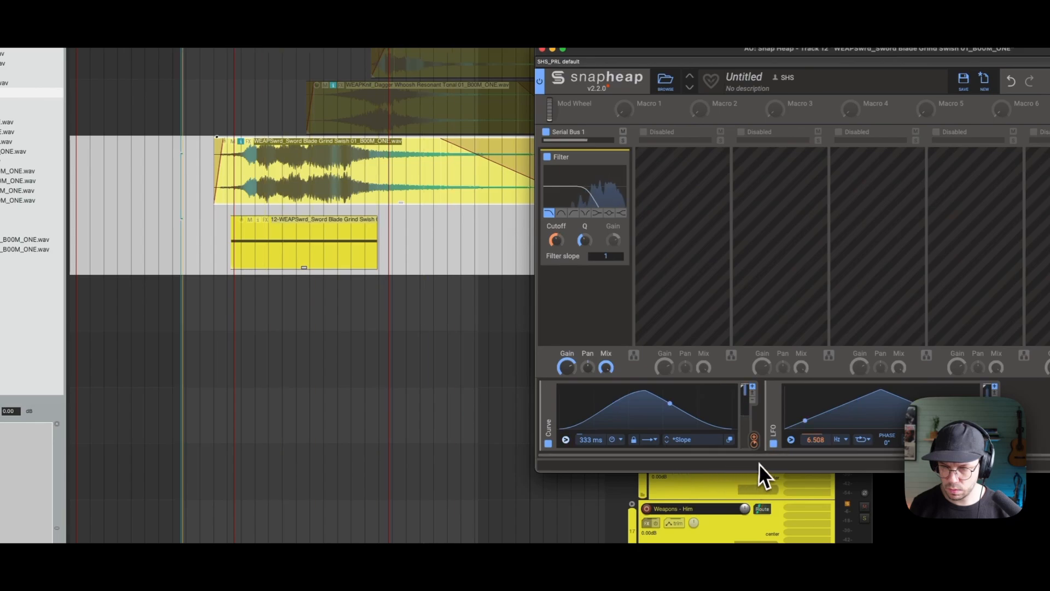
pyautogui.moveTo(754, 448)
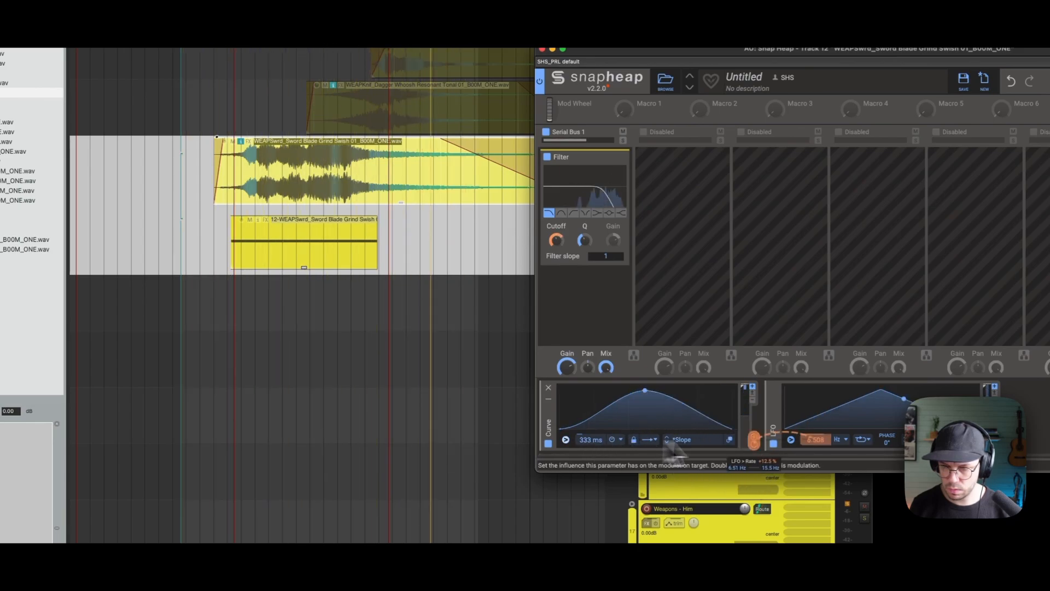
pyautogui.moveTo(375, 245); pyautogui.dragTo(407, 249)
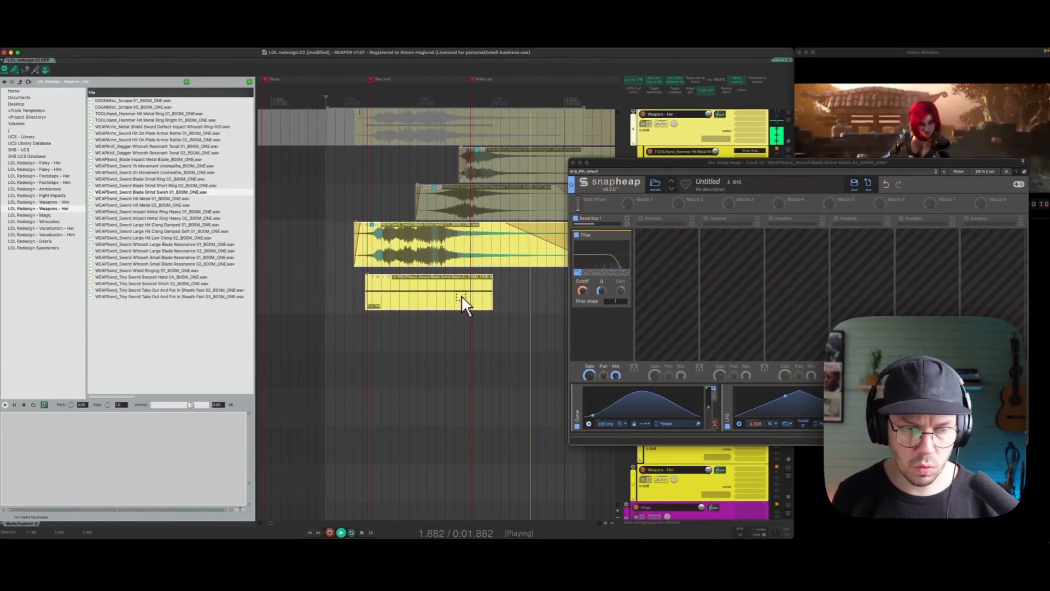
# Lengthen the Curve modulator to about 474 ms and adjust its modulation amount on the LFO rate.
pyautogui.click(600, 422)
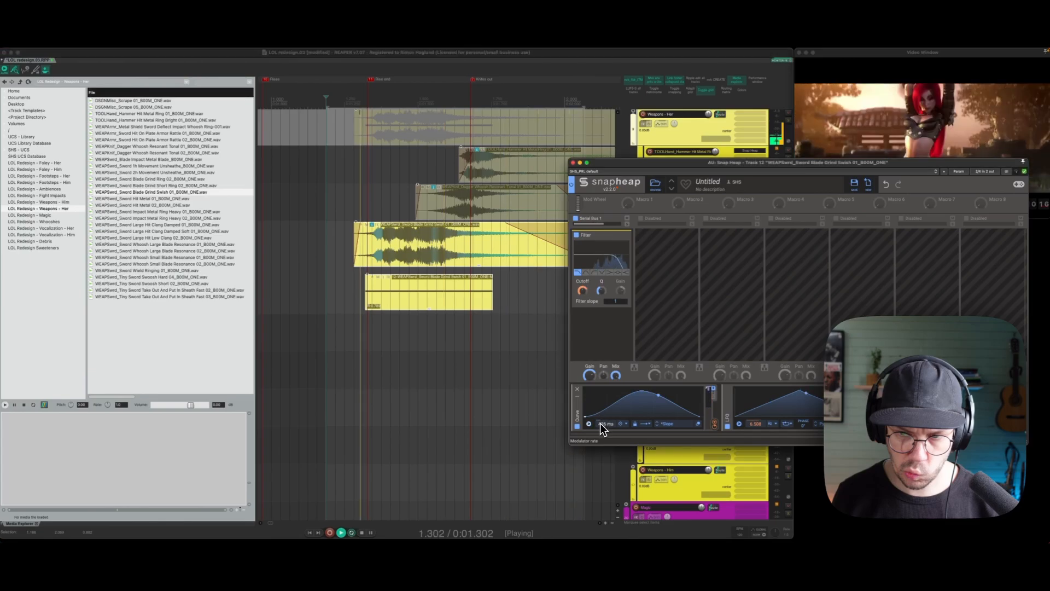
pyautogui.moveTo(600, 424); pyautogui.dragTo(600, 424)
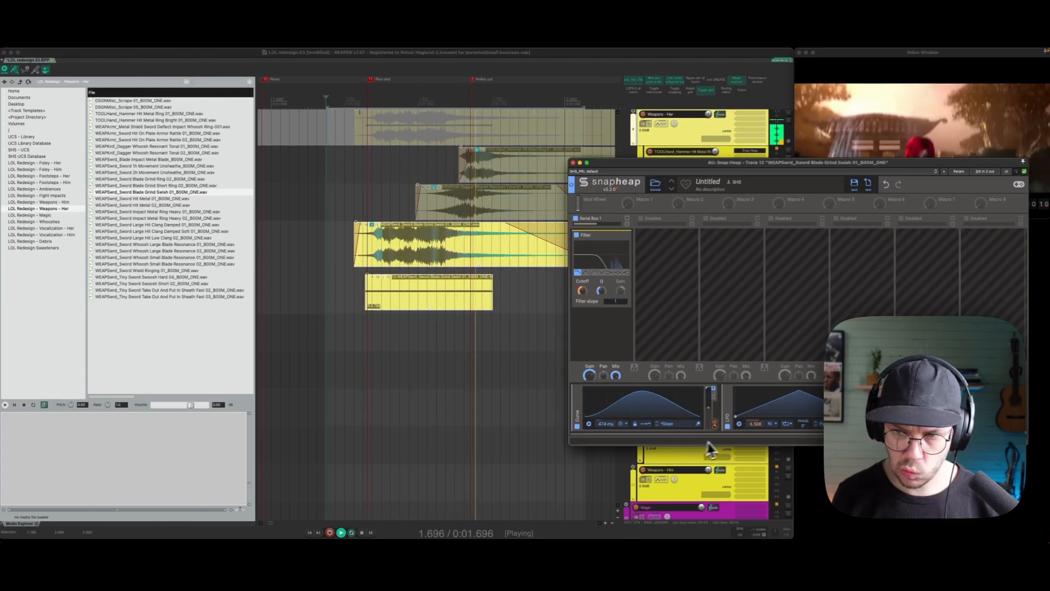
pyautogui.moveTo(751, 425); pyautogui.dragTo(751, 426)
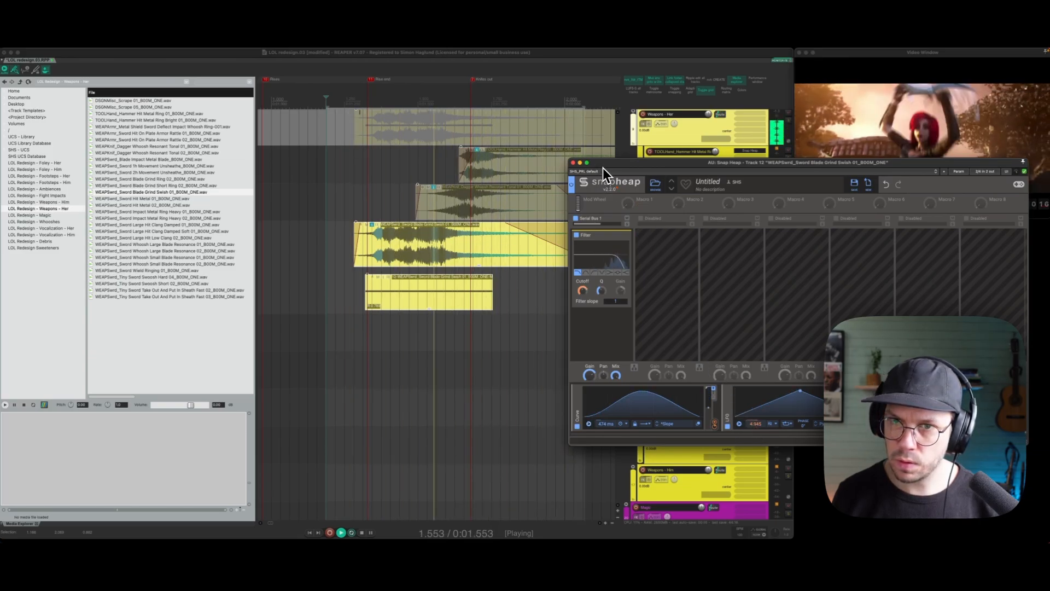
# Compare the Snap Heap effect bypassed and active, then close the plugin window.
pyautogui.moveTo(606, 168); pyautogui.dragTo(181, 343)
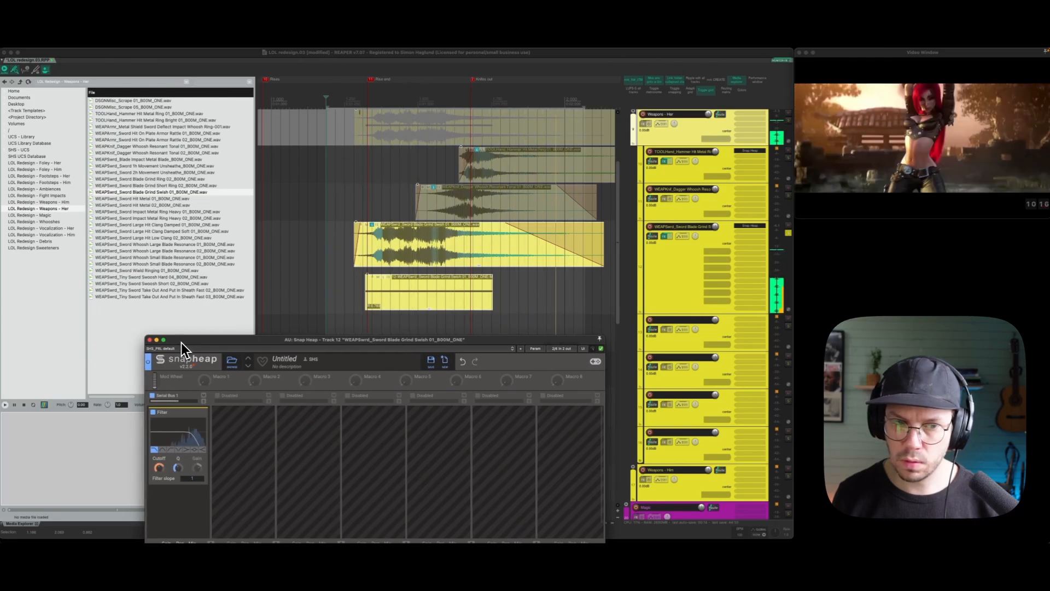
pyautogui.moveTo(181, 342); pyautogui.dragTo(182, 339)
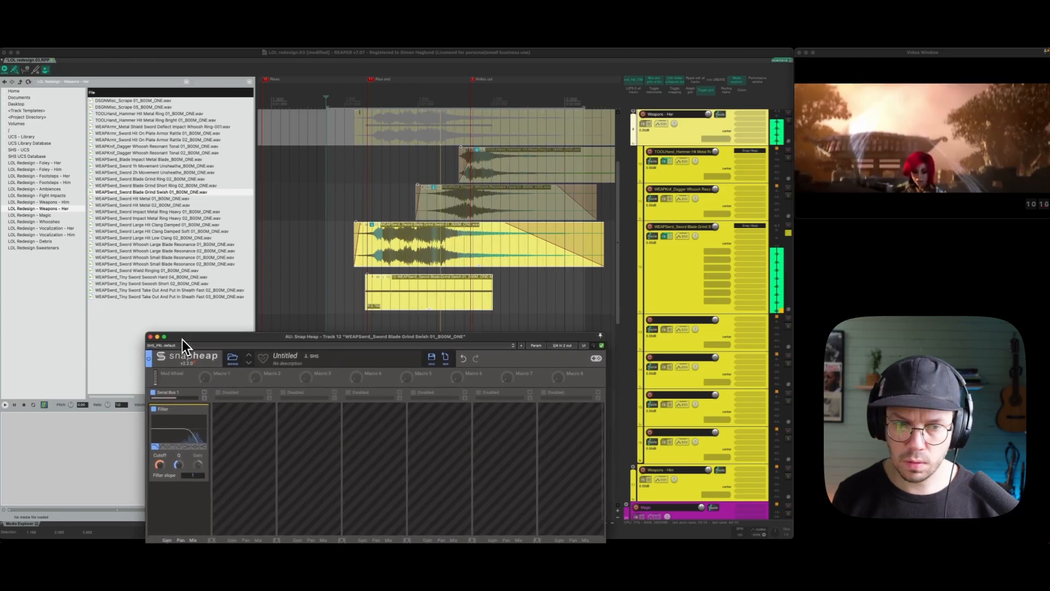
pyautogui.click(602, 346)
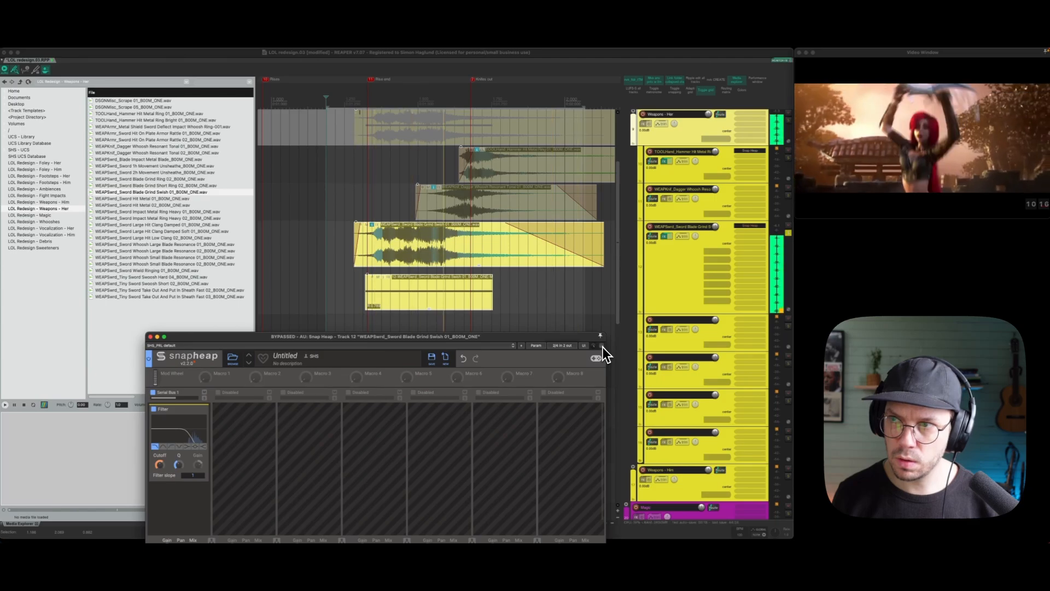
pyautogui.click(602, 346)
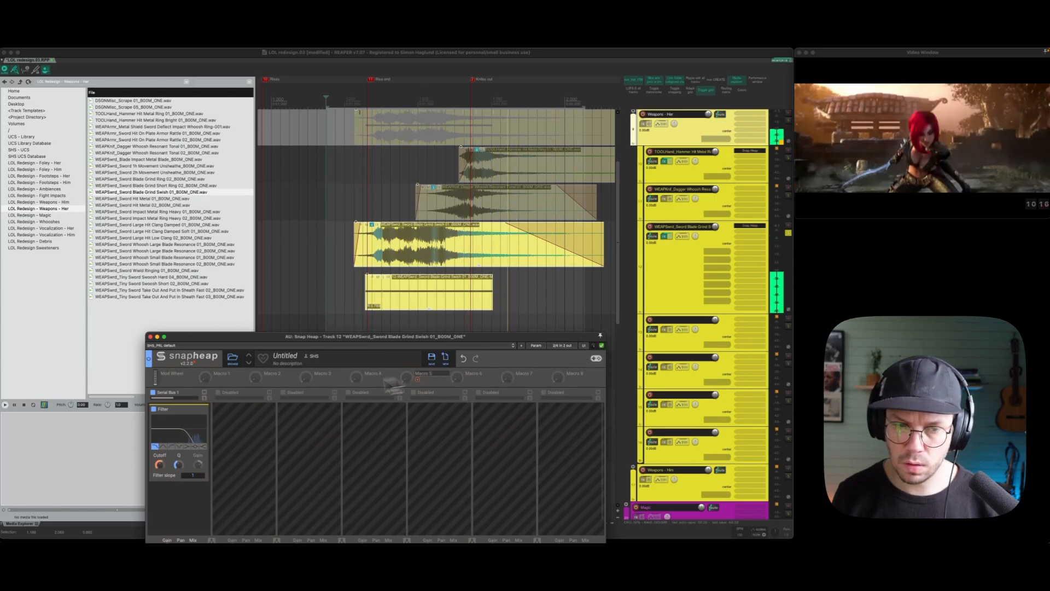
pyautogui.moveTo(160, 464); pyautogui.dragTo(176, 385)
pyautogui.click(150, 336)
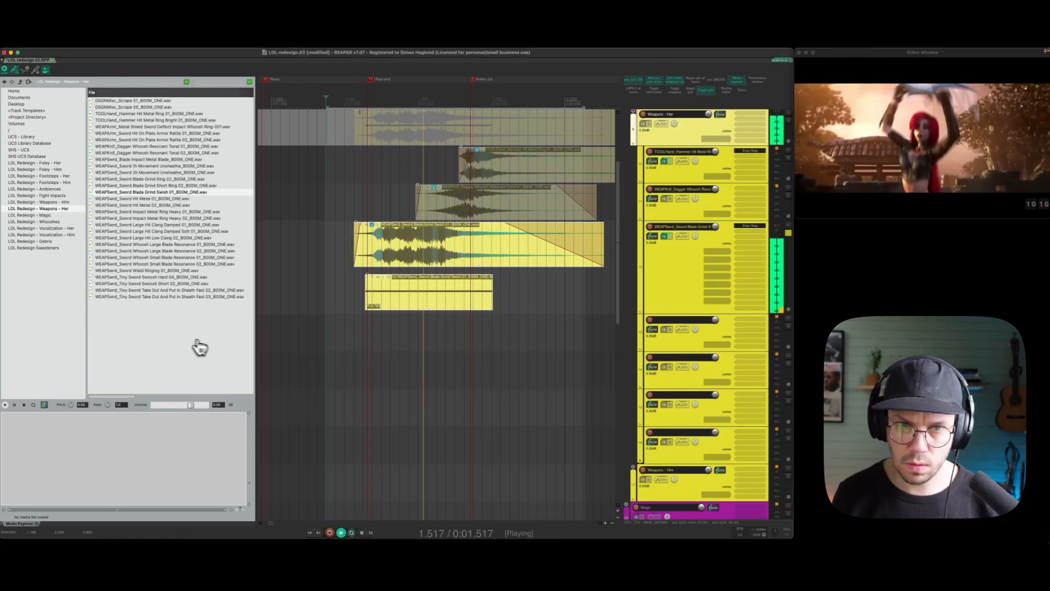
# Play back the sword swing layers around the swing moment in the video.
pyautogui.click(265, 264)
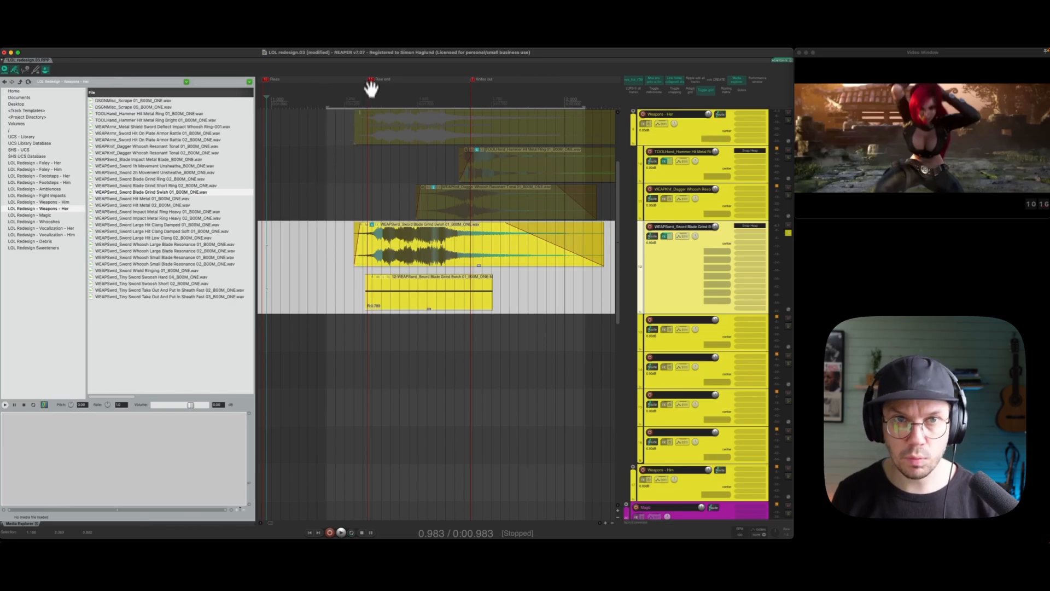
pyautogui.moveTo(368, 87); pyautogui.dragTo(403, 98)
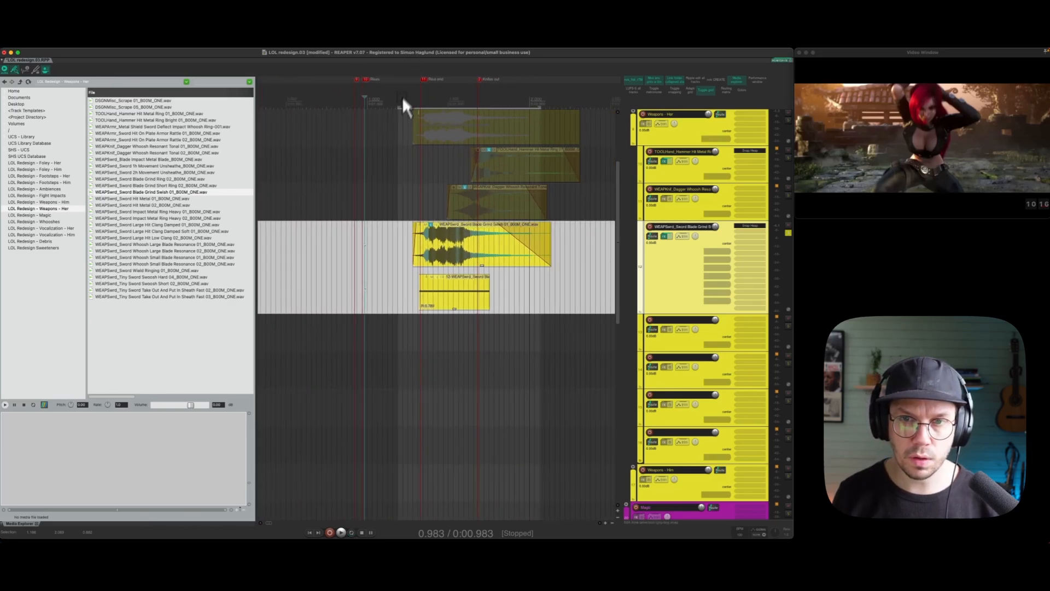
pyautogui.click(322, 232)
pyautogui.press('space')
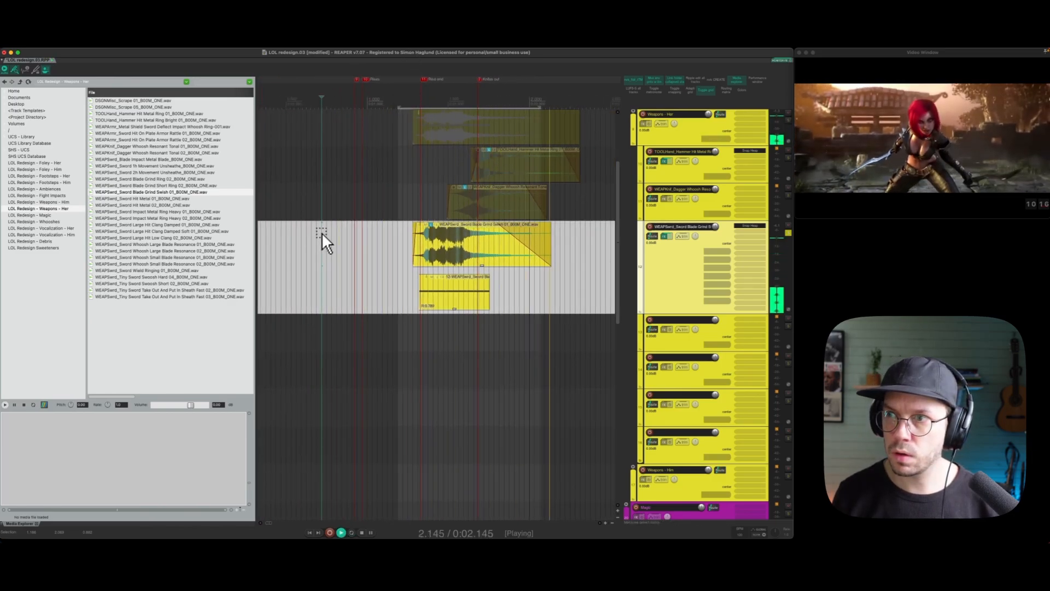
pyautogui.press('space')
# Select the Weapons - Her folder track and play back its layered sword sounds.
pyautogui.moveTo(351, 86); pyautogui.dragTo(363, 168)
pyautogui.click(678, 131)
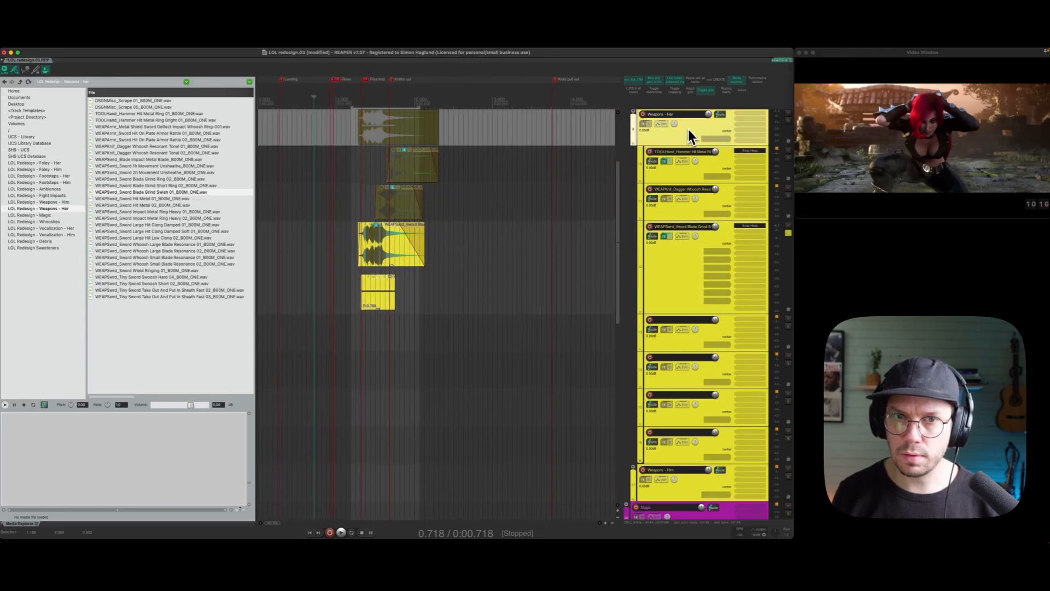
pyautogui.press('F6')
pyautogui.click(327, 133)
pyautogui.press('space')
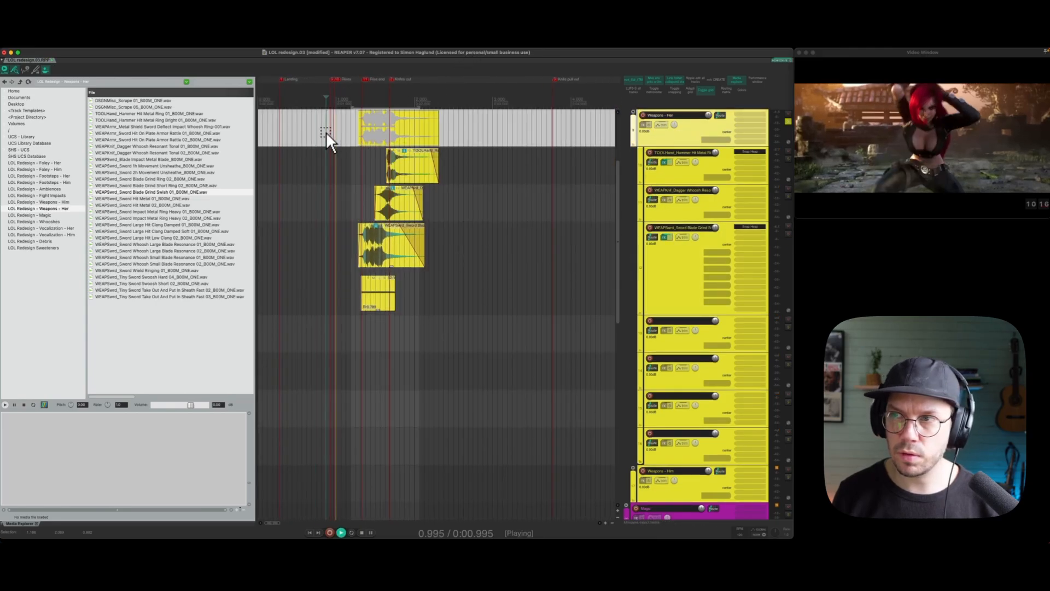
pyautogui.press('space')
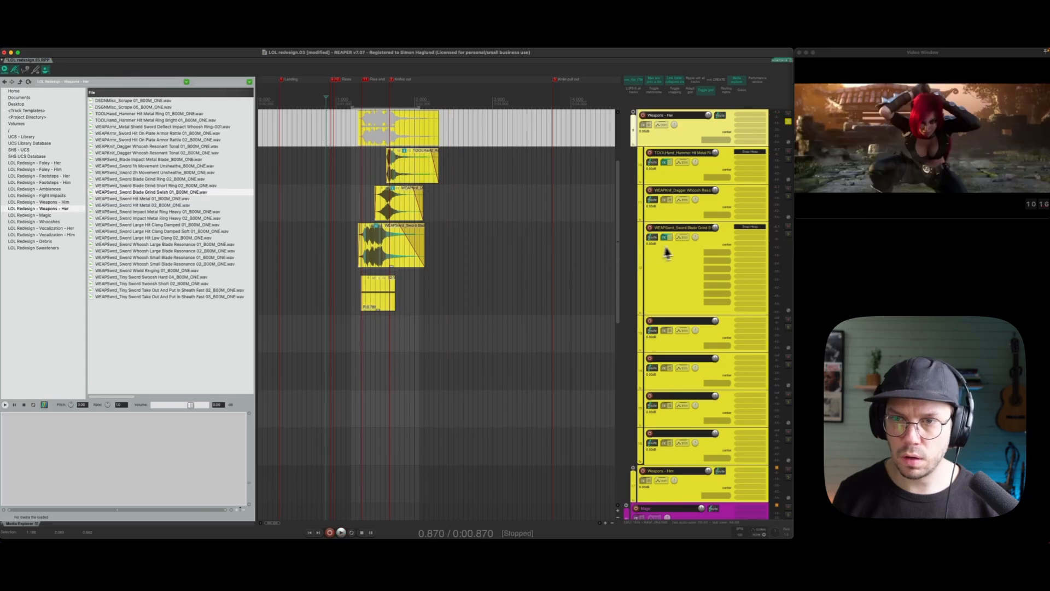
# Play the whole sword sequence from the project start to review the result.
pyautogui.click(459, 234)
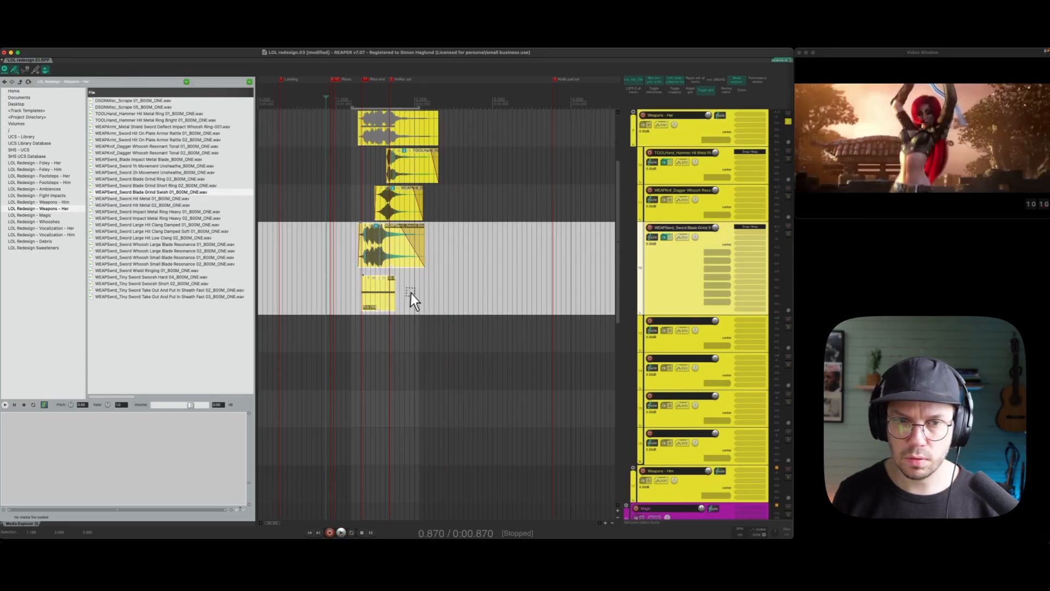
pyautogui.moveTo(372, 257); pyautogui.dragTo(370, 257)
pyautogui.press('space')
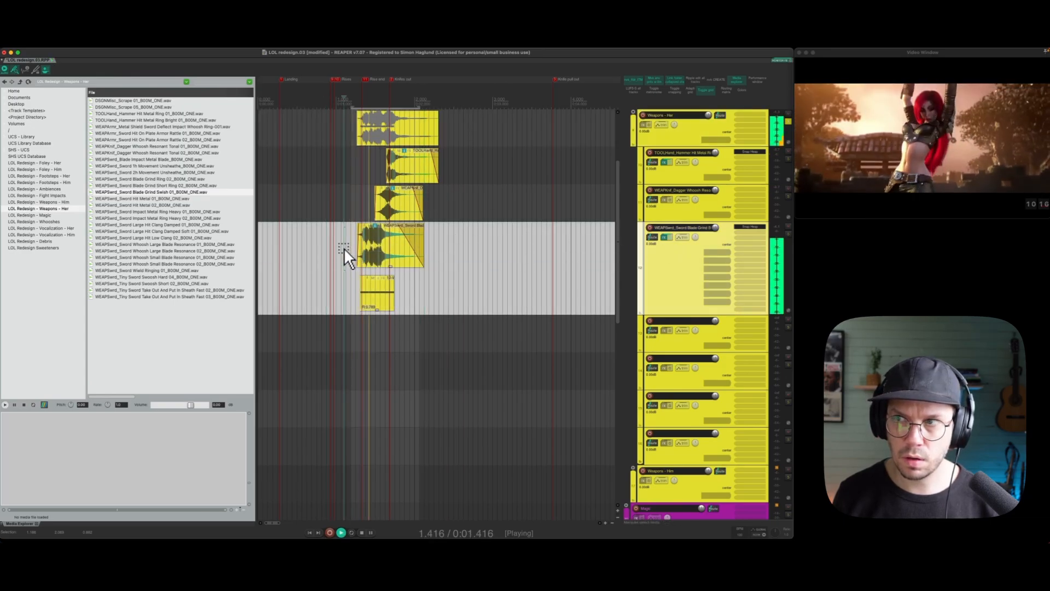
pyautogui.press('space')
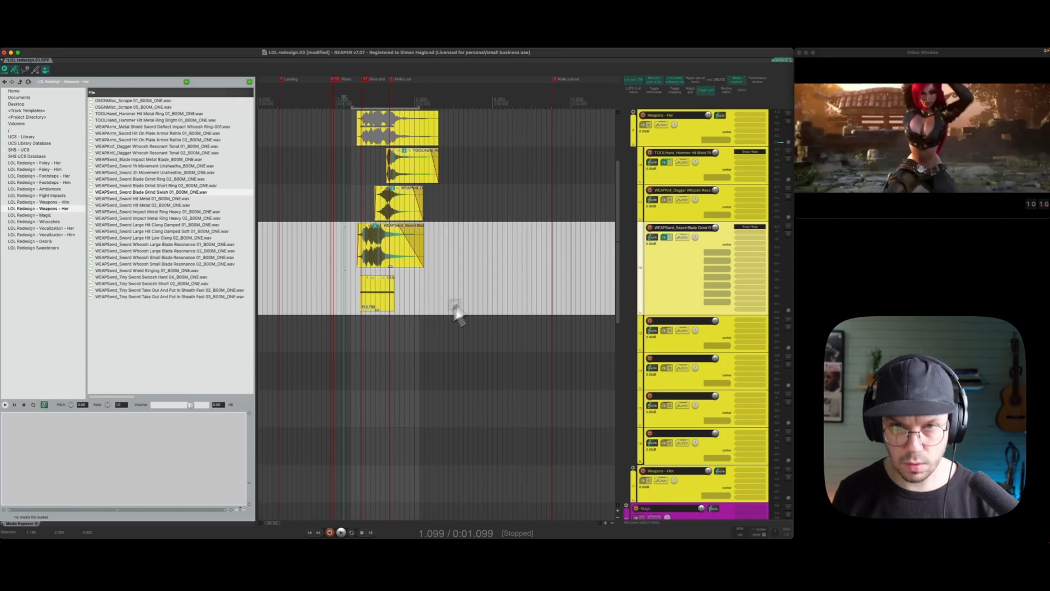
pyautogui.click(310, 533)
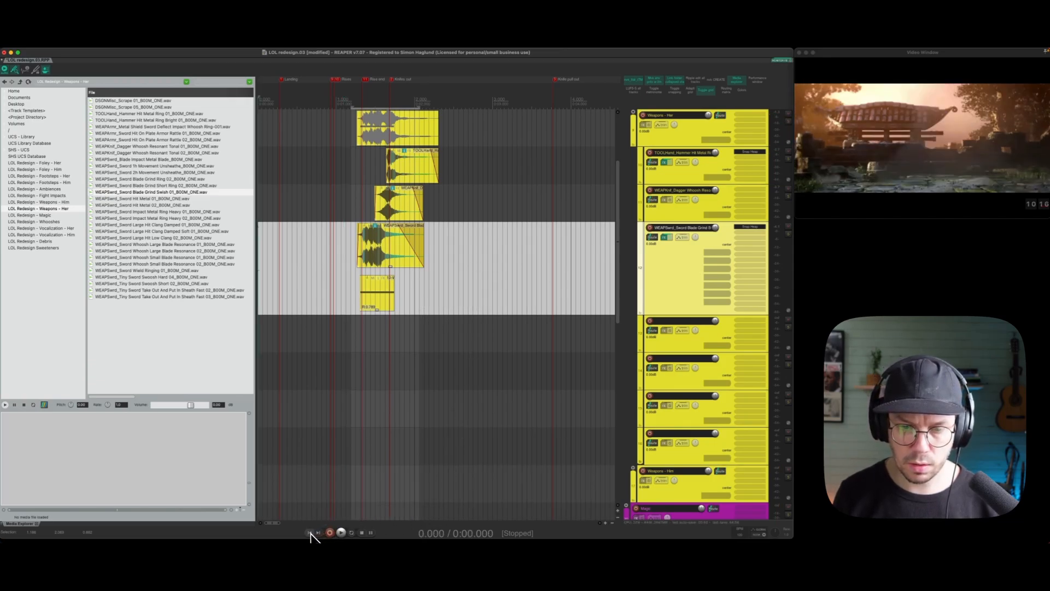
pyautogui.press('space')
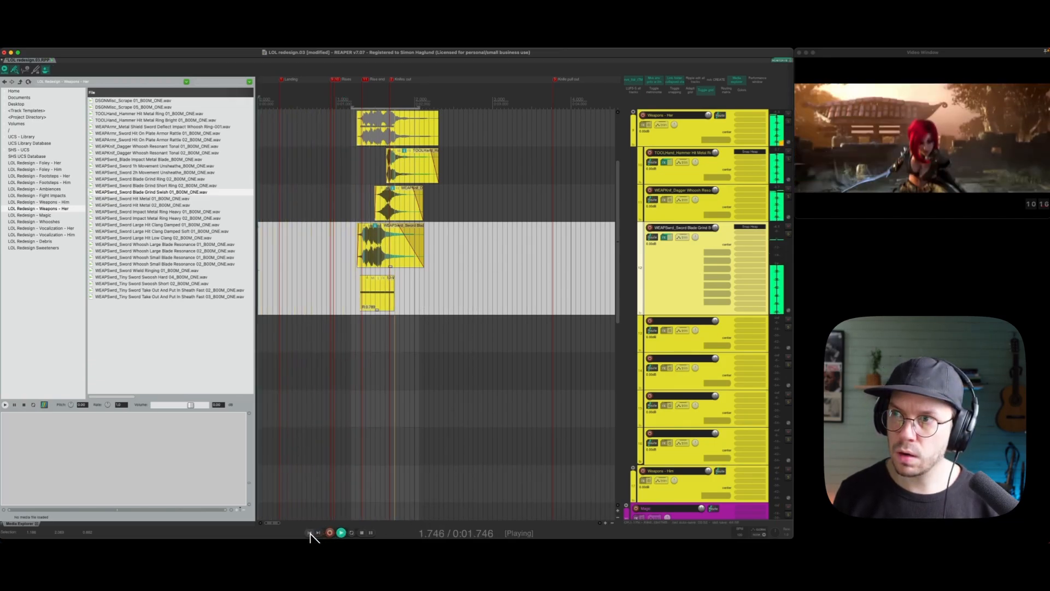
# Open the Snap Heap plugin on the sword grind swish track and add a Gain module to its chain.
pyautogui.press('space')
pyautogui.click(349, 252)
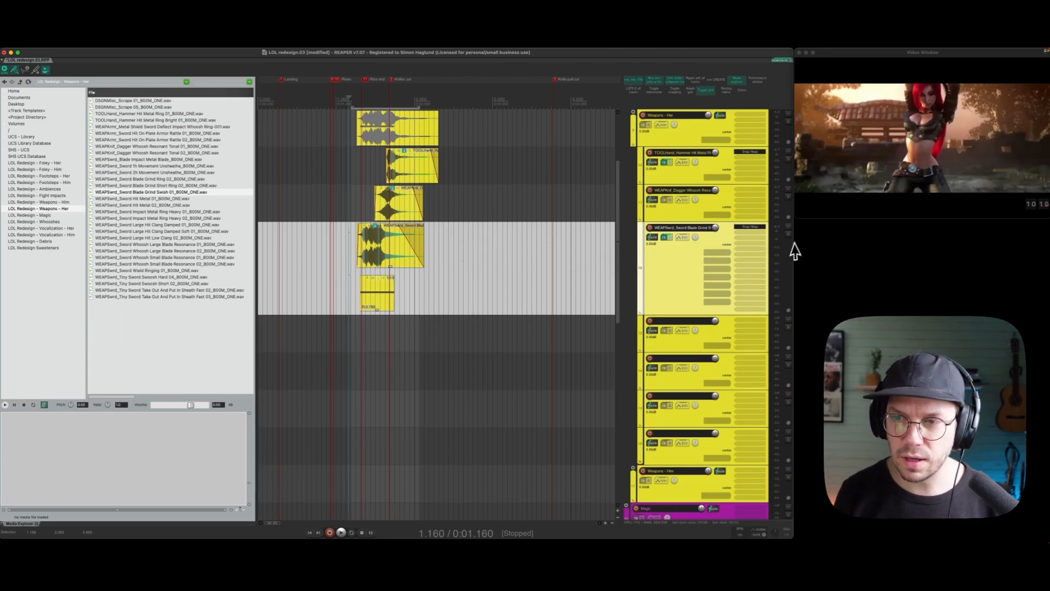
pyautogui.click(759, 229)
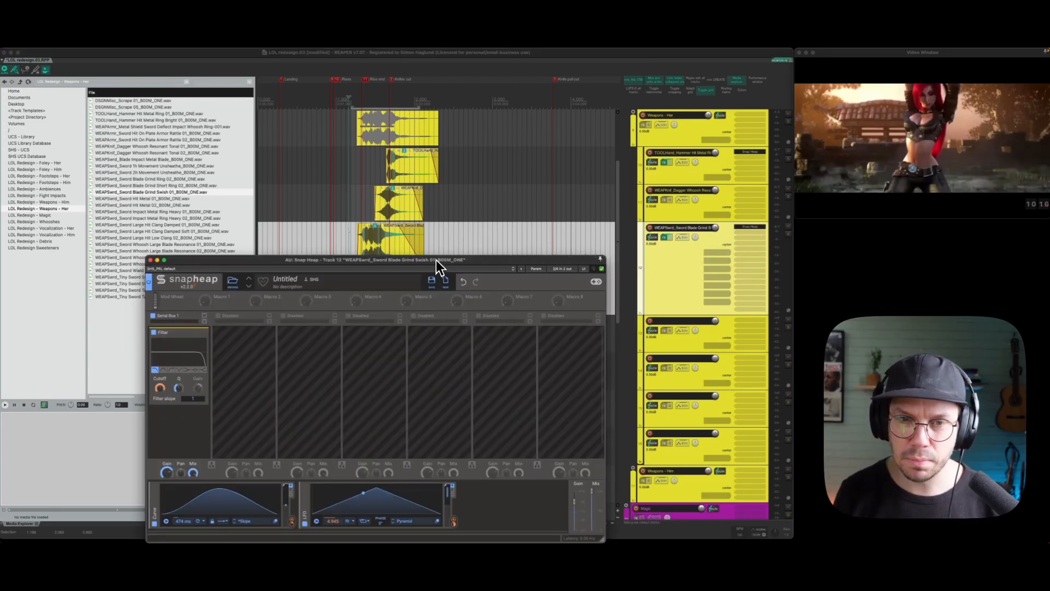
pyautogui.moveTo(435, 261); pyautogui.dragTo(792, 166)
pyautogui.rightClick(517, 331)
pyautogui.click(582, 355)
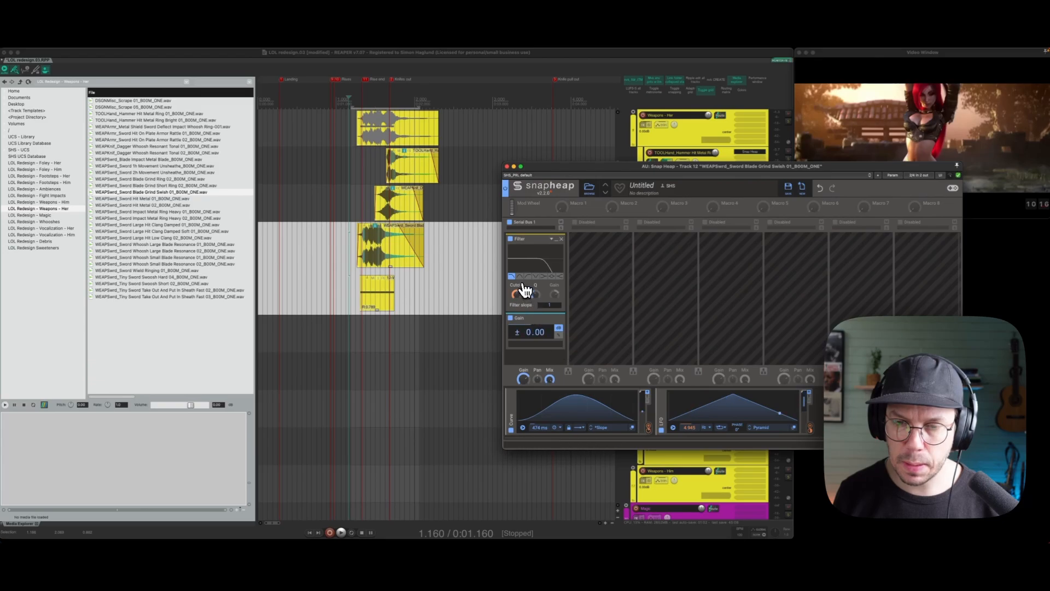
# Bypass the Filter module and lower the Gain module to about -9.8 dB.
pyautogui.click(510, 239)
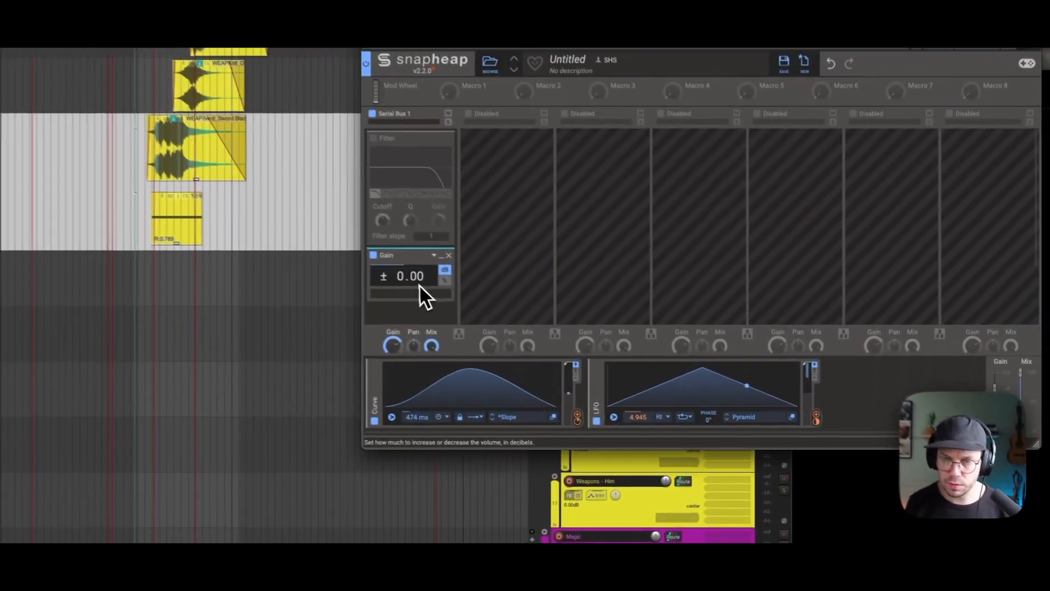
pyautogui.scroll(-3, 540, 337)
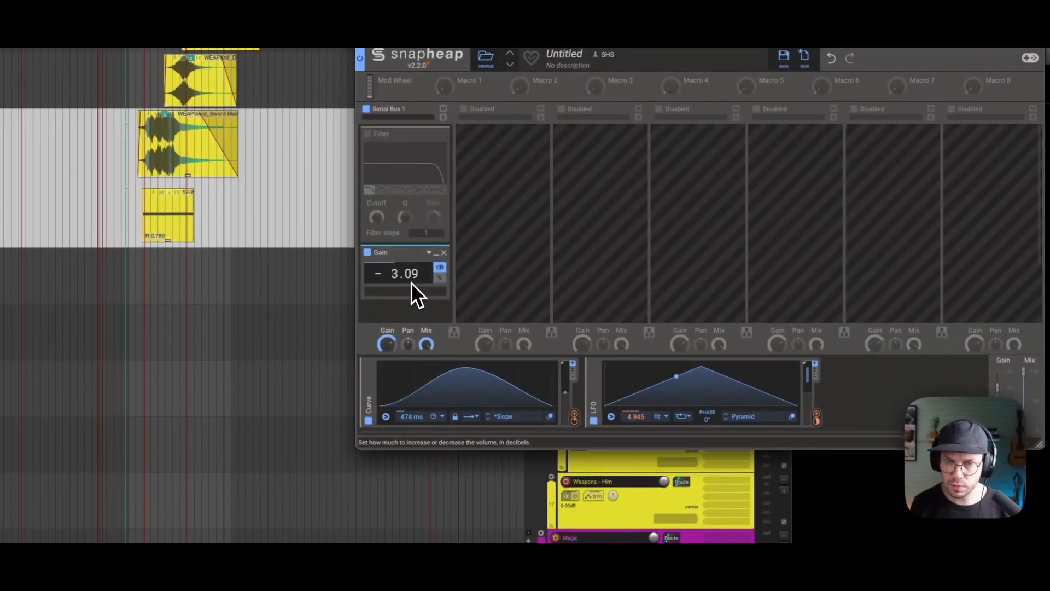
pyautogui.scroll(-6, 412, 280)
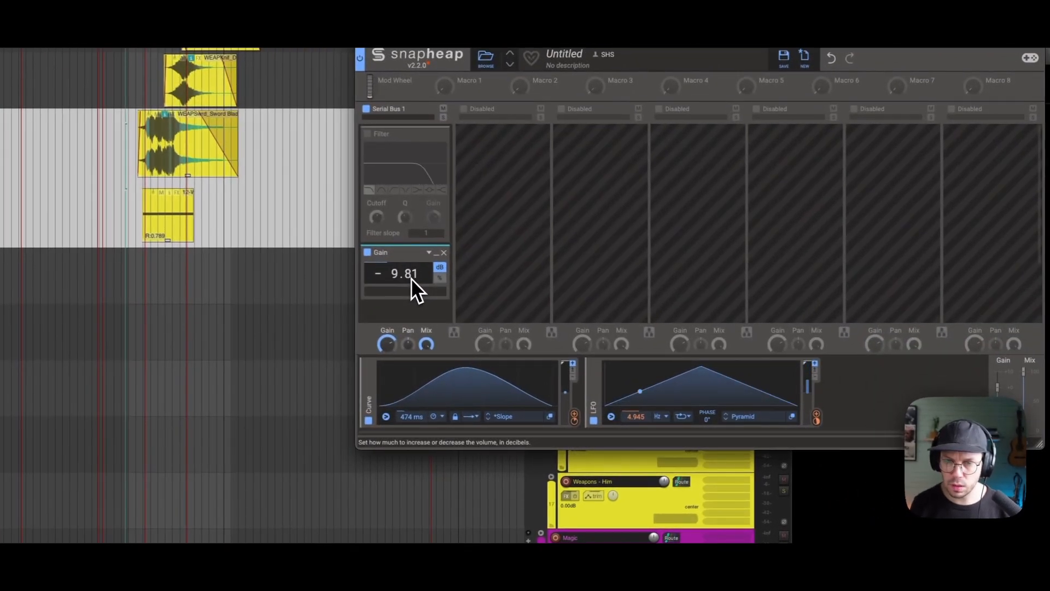
# Assign the LFO to modulate the Gain module's level and play back the swish.
pyautogui.moveTo(816, 418); pyautogui.dragTo(406, 291)
pyautogui.moveTo(721, 130); pyautogui.dragTo(703, 267)
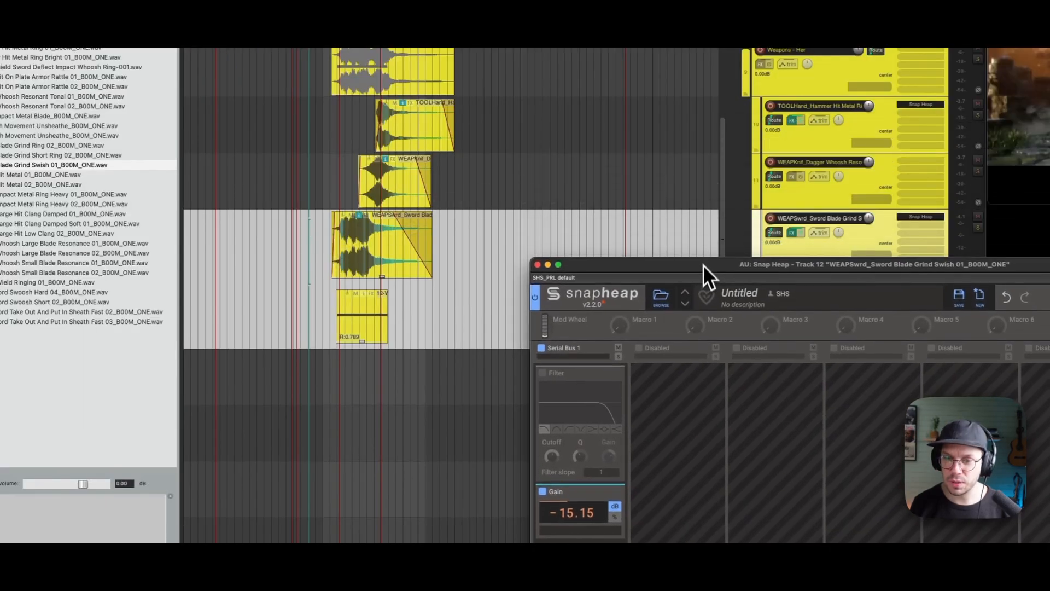
pyautogui.press('space')
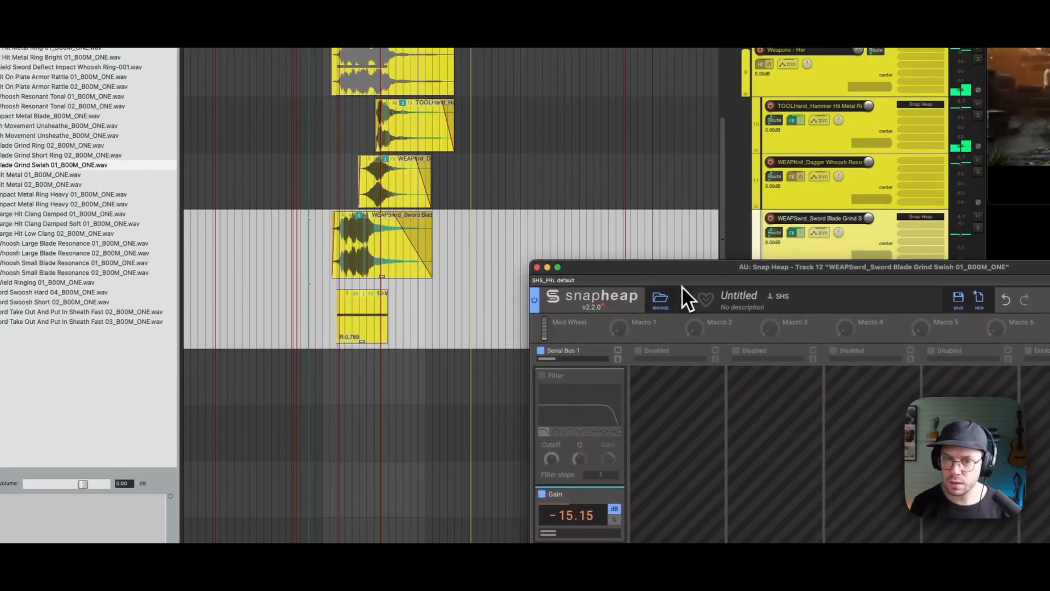
# Play the sword swish while toggling the Gain and Filter modules off and on to compare.
pyautogui.click(307, 242)
pyautogui.press('F6')
pyautogui.press('space')
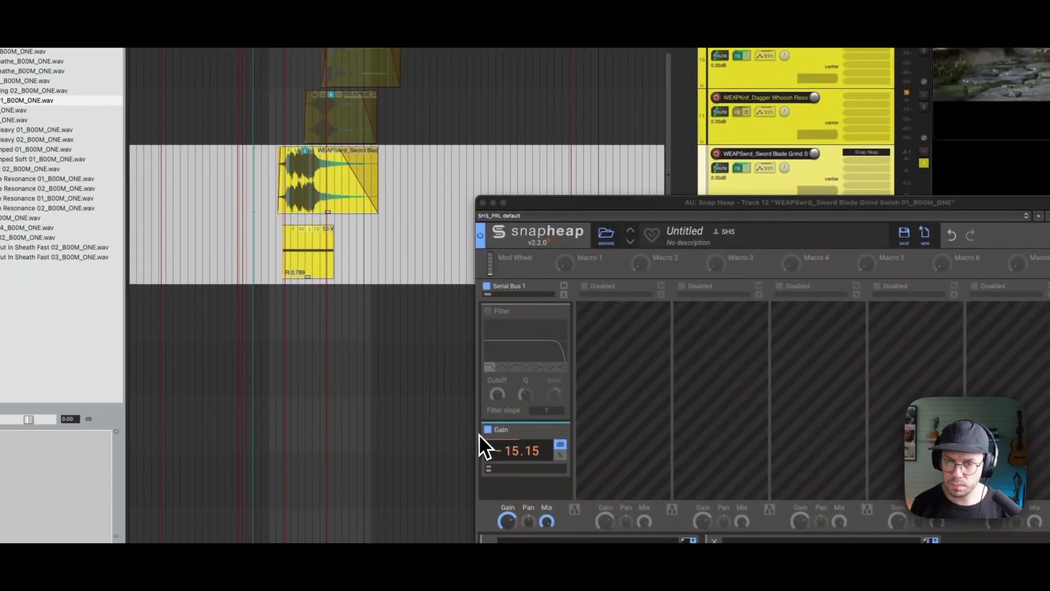
pyautogui.click(539, 491)
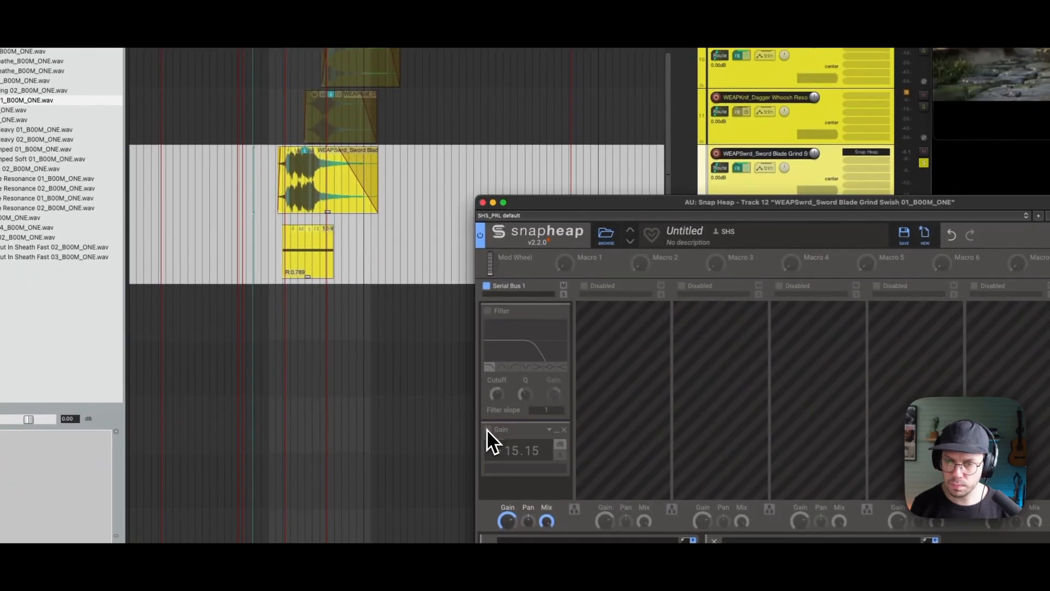
pyautogui.click(540, 372)
pyautogui.click(488, 311)
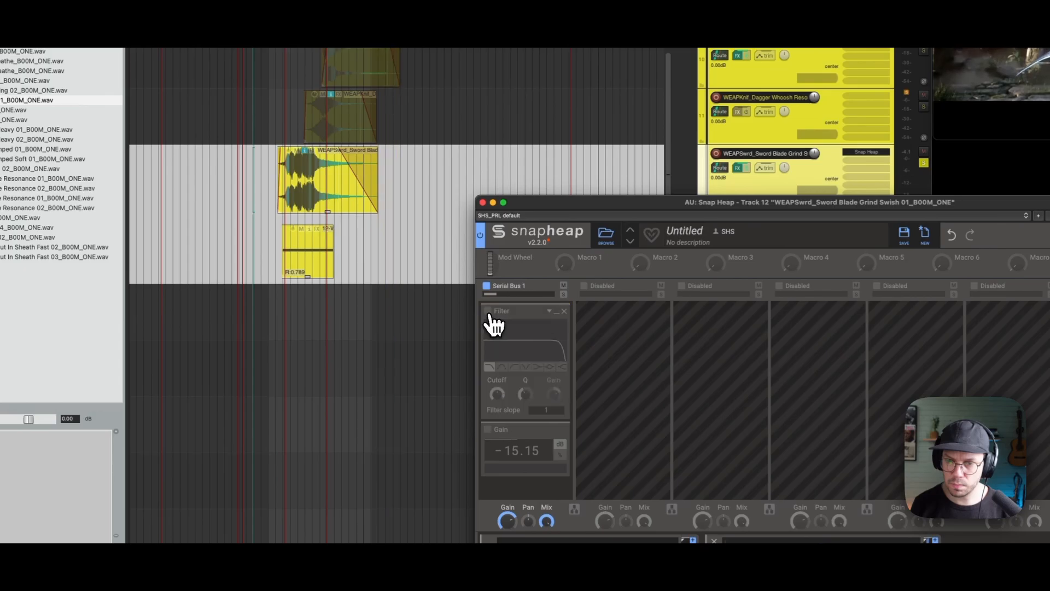
pyautogui.click(488, 430)
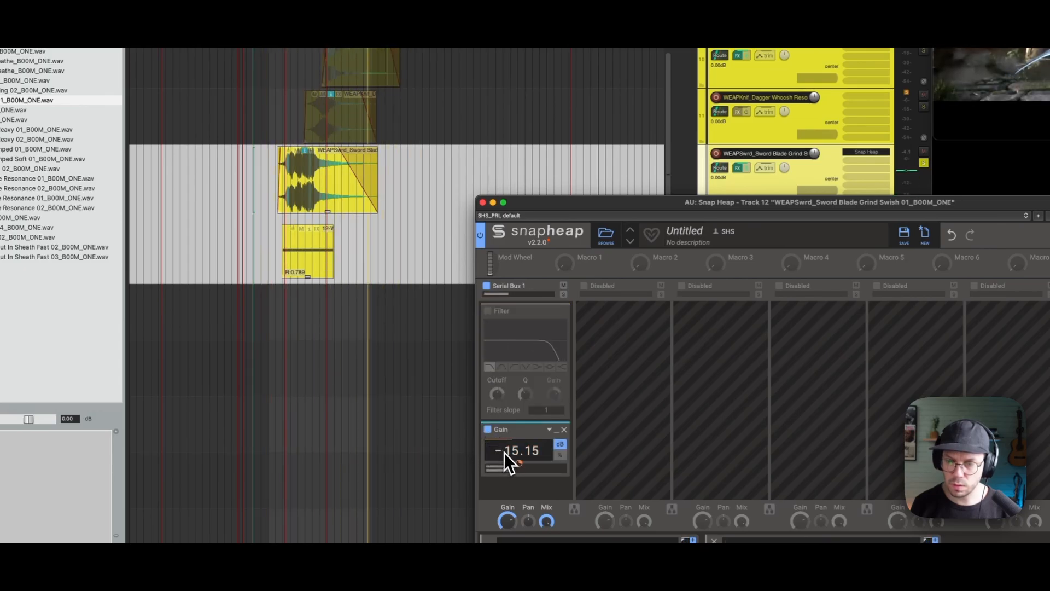
pyautogui.press('space')
# Lower the Gain module in Snap Heap to about -20.3 dB.
pyautogui.scroll(-5, 510, 450)
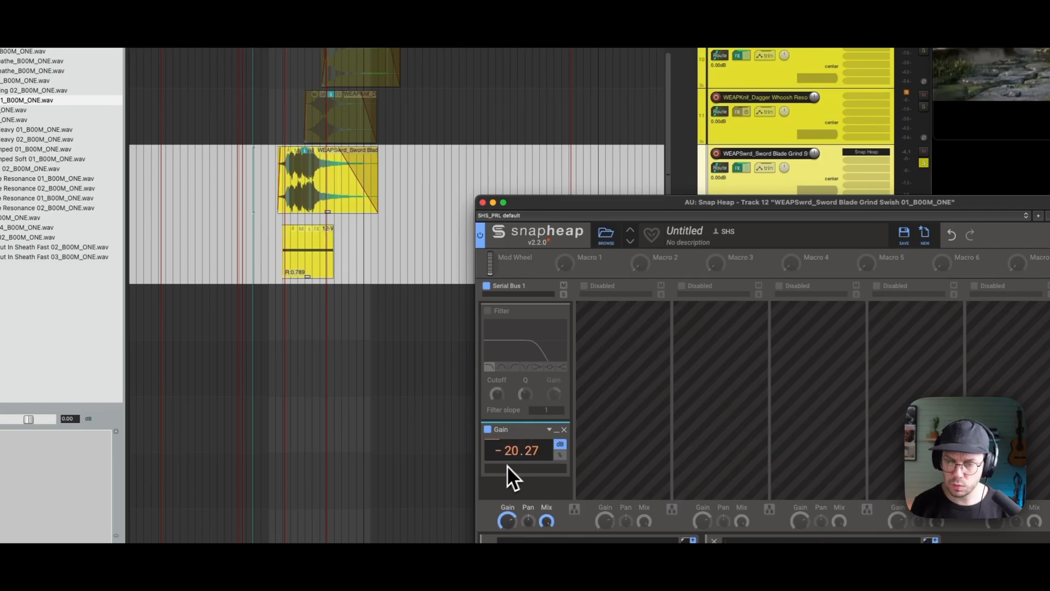
pyautogui.moveTo(519, 464)
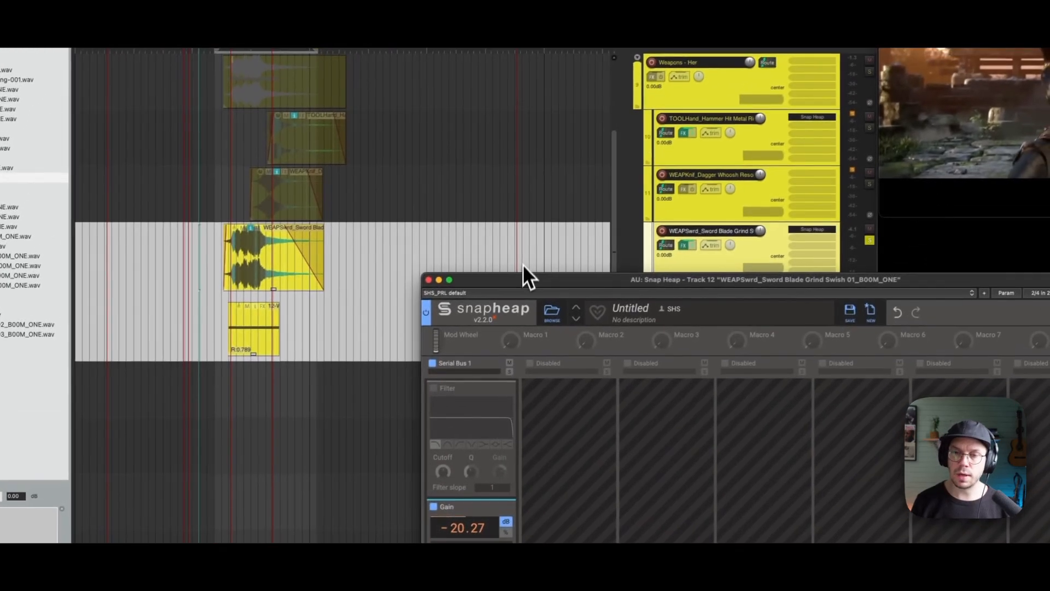
pyautogui.moveTo(579, 202); pyautogui.dragTo(618, 77)
pyautogui.moveTo(559, 148); pyautogui.dragTo(553, 113)
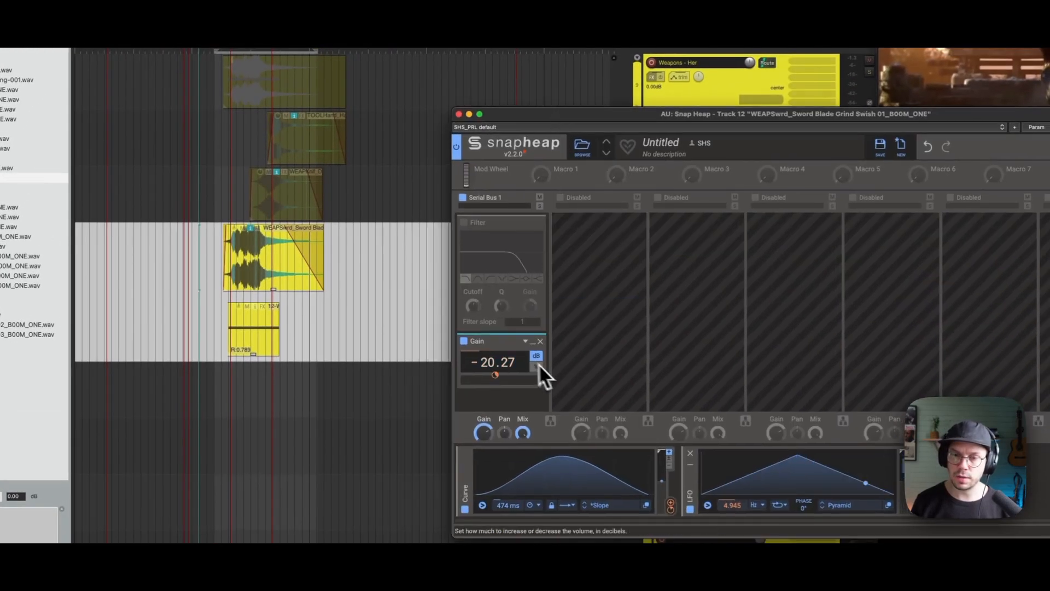
pyautogui.moveTo(495, 374)
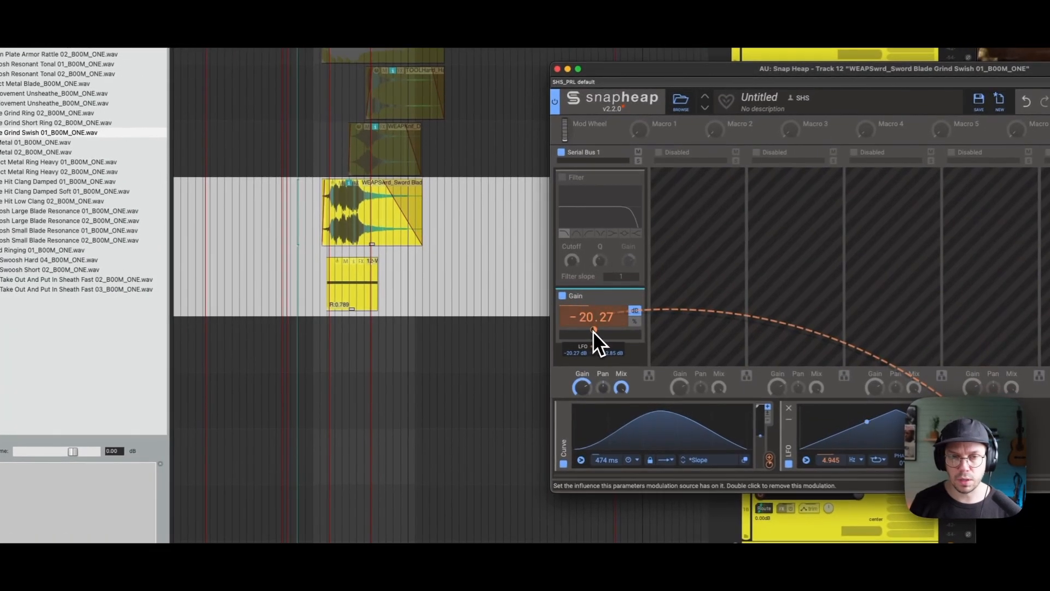
# Lengthen the end of the sword grind swish item slightly, play it, and close the plugin window.
pyautogui.click(309, 215)
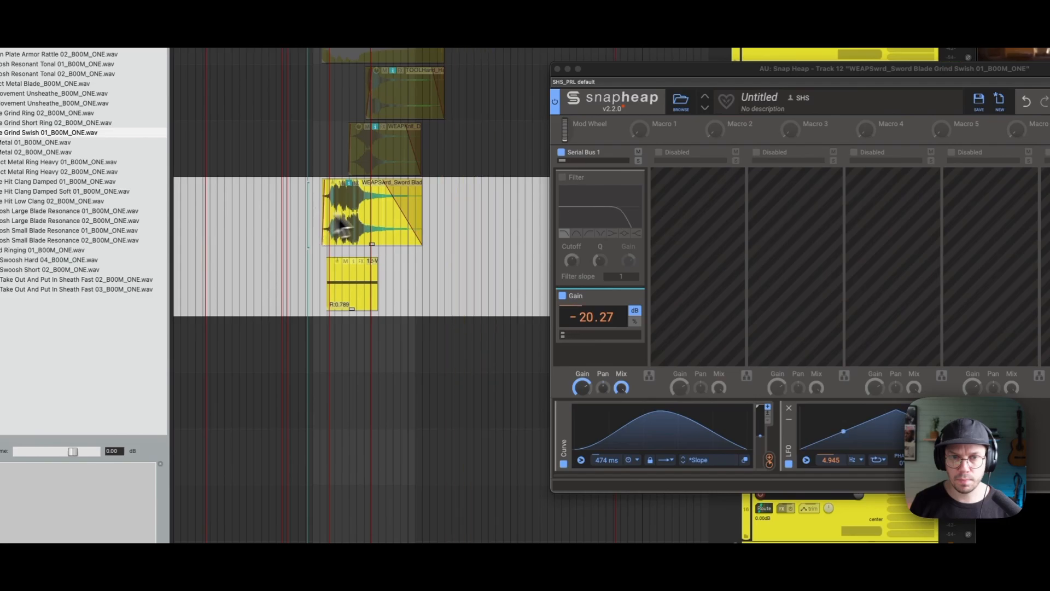
pyautogui.click(441, 208)
pyautogui.moveTo(424, 203); pyautogui.dragTo(441, 204)
pyautogui.click(256, 203)
pyautogui.press('space')
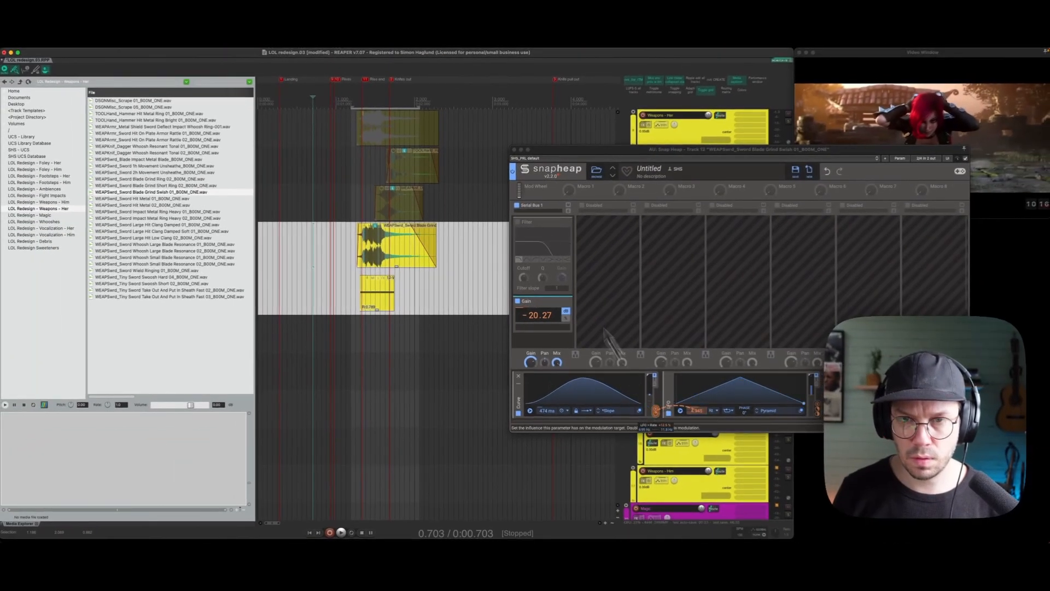
pyautogui.click(520, 149)
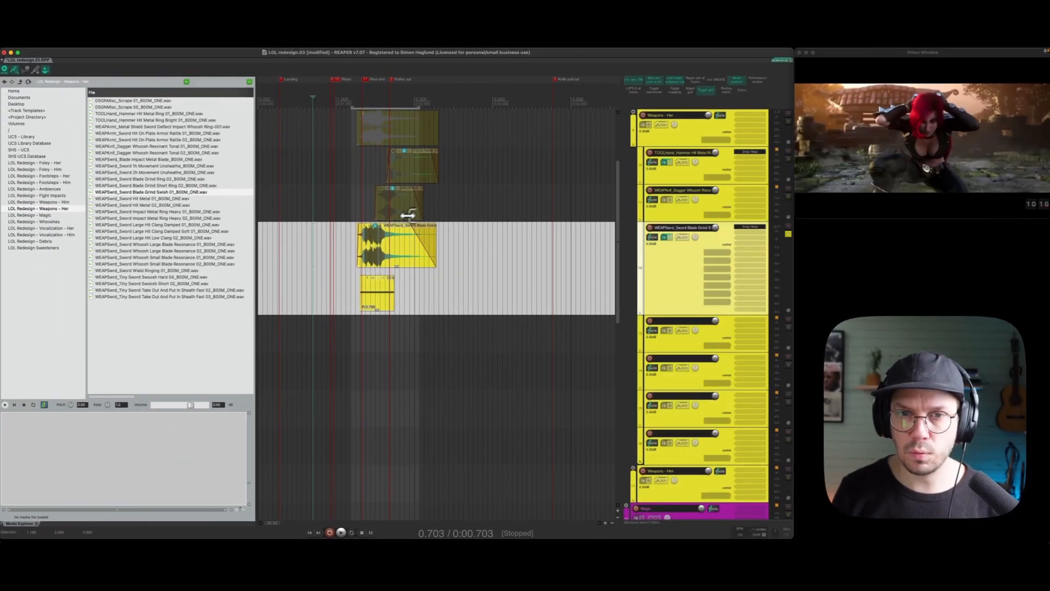
# Collapse the Weapons - Her folder track to show the other track groups.
pyautogui.click(321, 256)
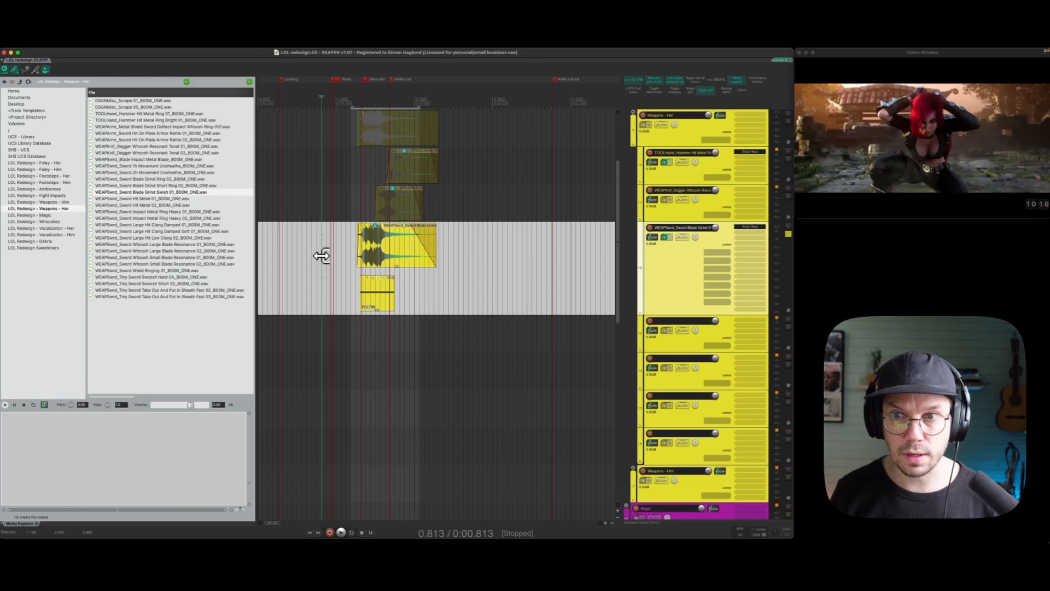
pyautogui.scroll(-1, 436, 306)
pyautogui.click(789, 234)
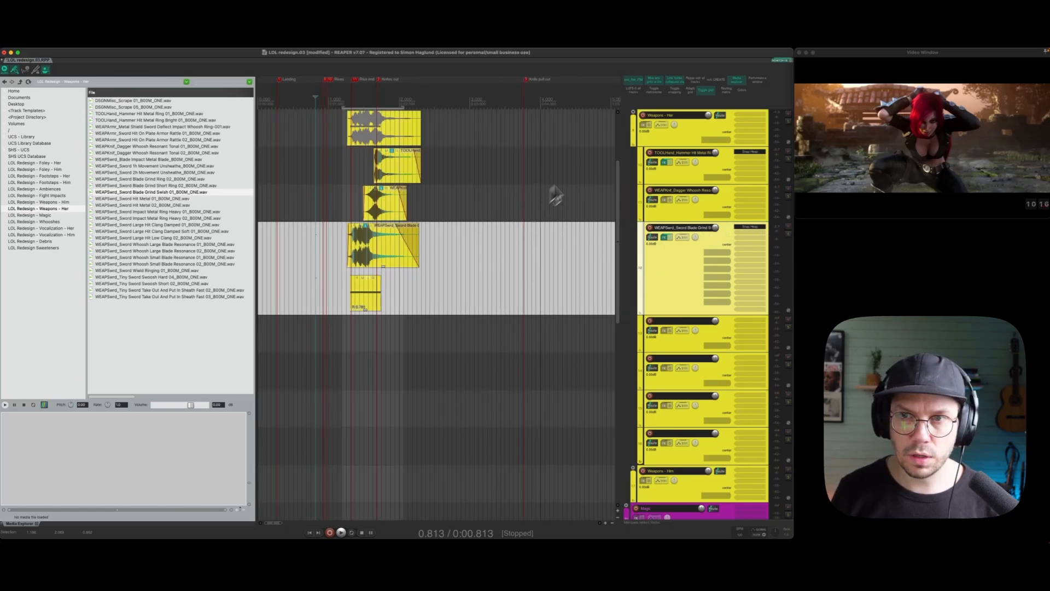
pyautogui.scroll(2, 588, 178)
pyautogui.doubleClick(681, 187)
pyautogui.scroll(2, 466, 234)
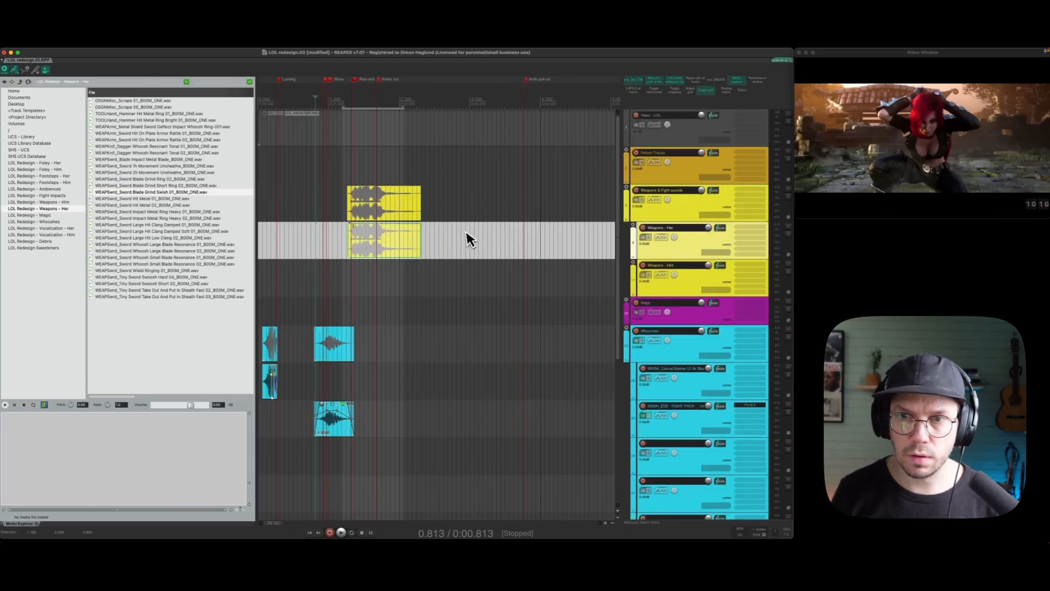
pyautogui.scroll(-3, 276, 145)
# Play the sequence from the project start to review the layered sounds.
pyautogui.click(309, 532)
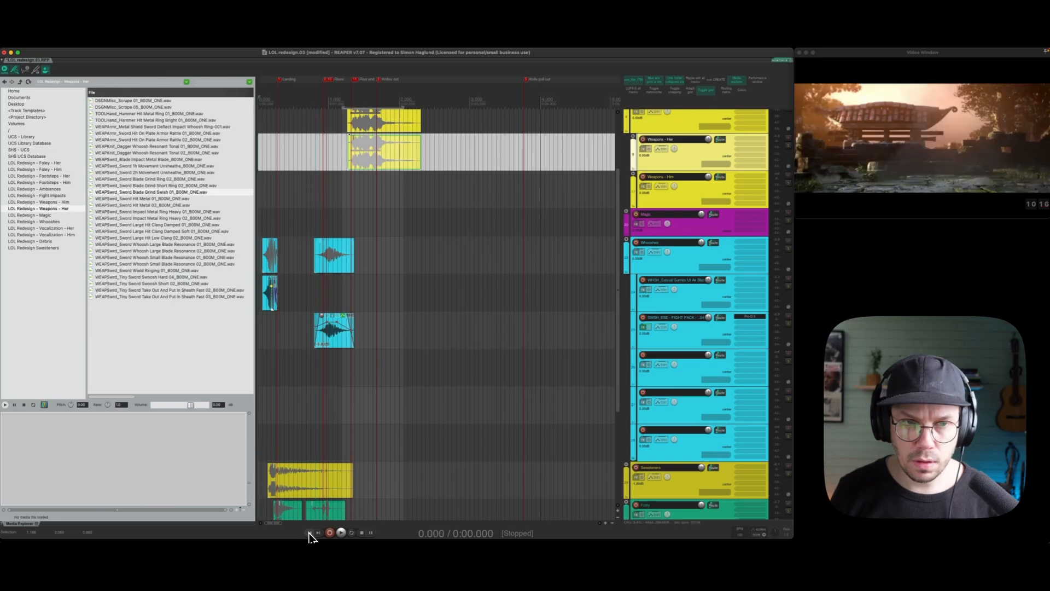
pyautogui.press('space')
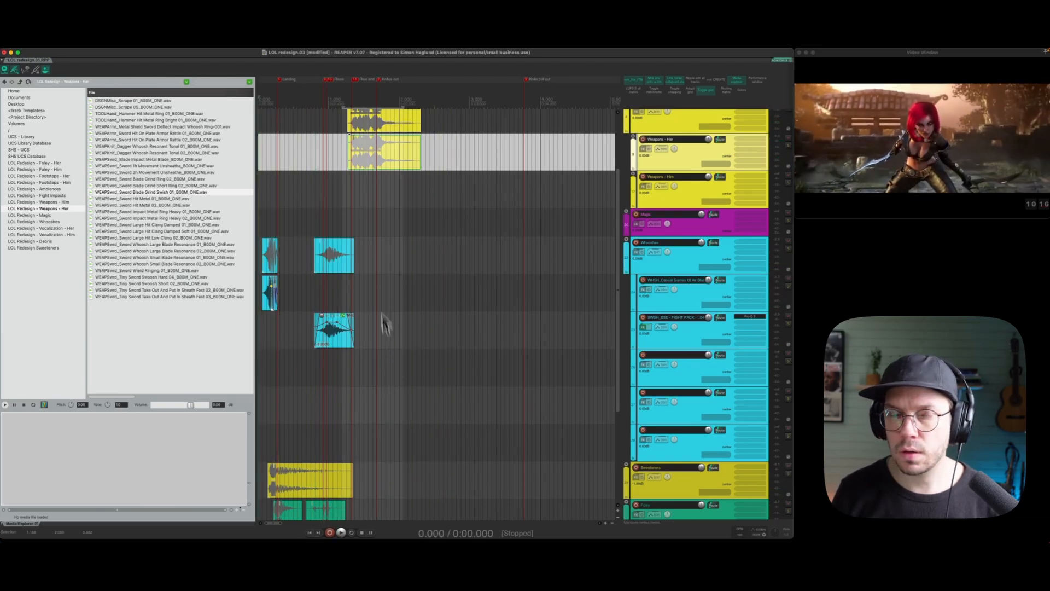
pyautogui.press('space')
pyautogui.scroll(2, 378, 246)
pyautogui.scroll(2, 373, 238)
pyautogui.press('space')
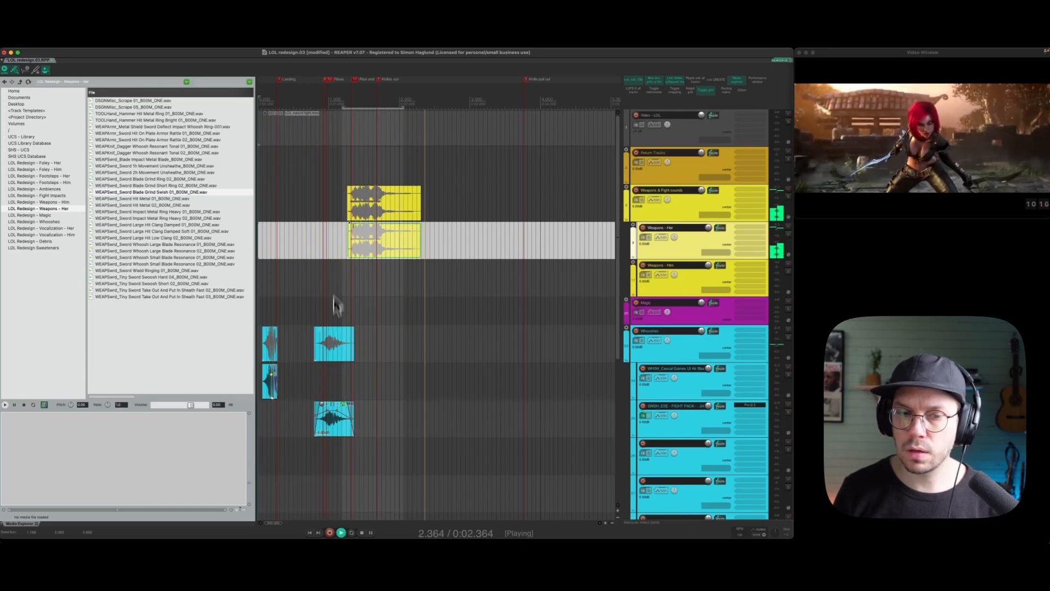
pyautogui.press('space')
# Lower the volume of the whoosh item on the SWSH_ESE fight pack track to about -6.3 dB and play it.
pyautogui.click(322, 406)
pyautogui.moveTo(322, 396); pyautogui.dragTo(323, 379)
pyautogui.click(329, 416)
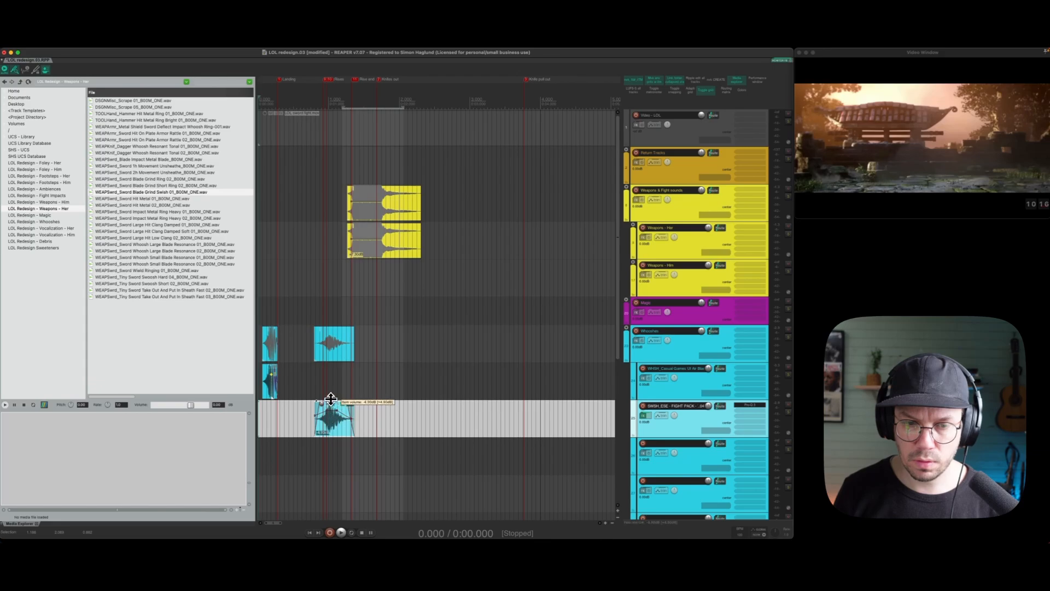
pyautogui.press('space')
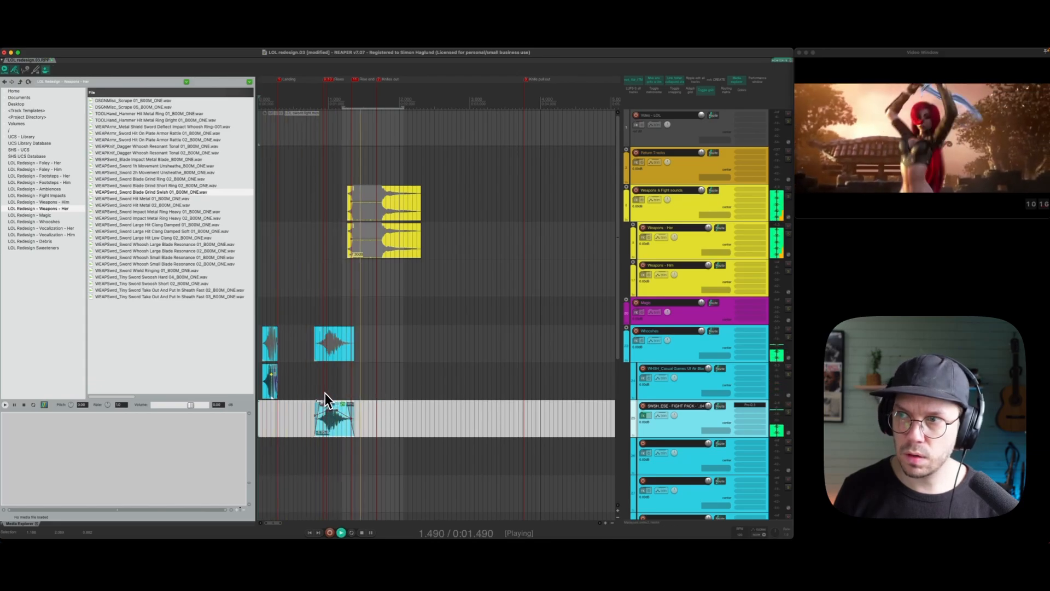
pyautogui.press('space')
# Extend the end of the fight pack whoosh item slightly and play it back.
pyautogui.moveTo(356, 418); pyautogui.dragTo(366, 415)
pyautogui.press('space')
pyautogui.click(298, 409)
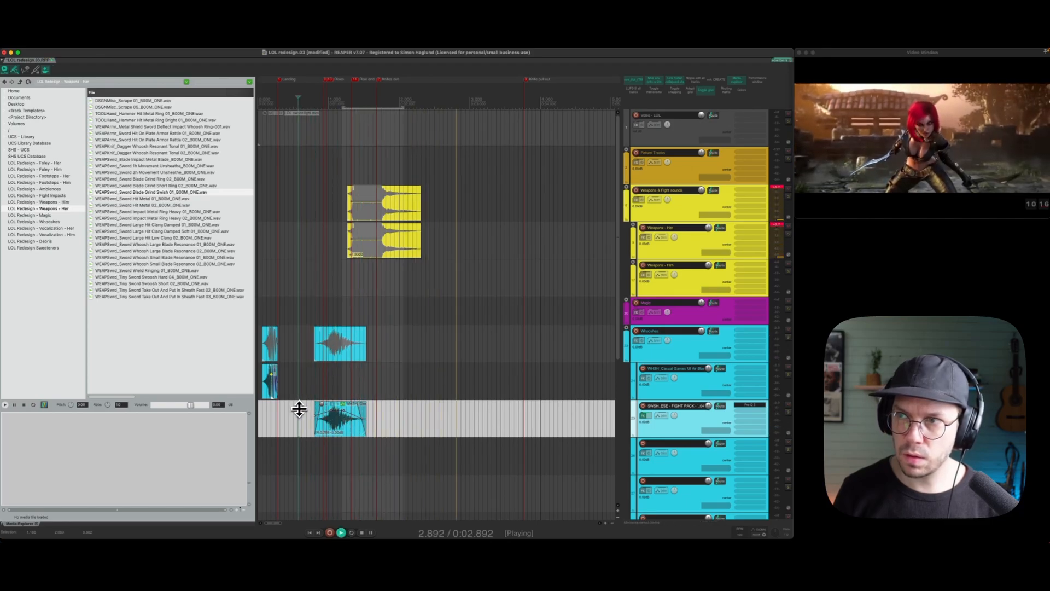
pyautogui.press('space')
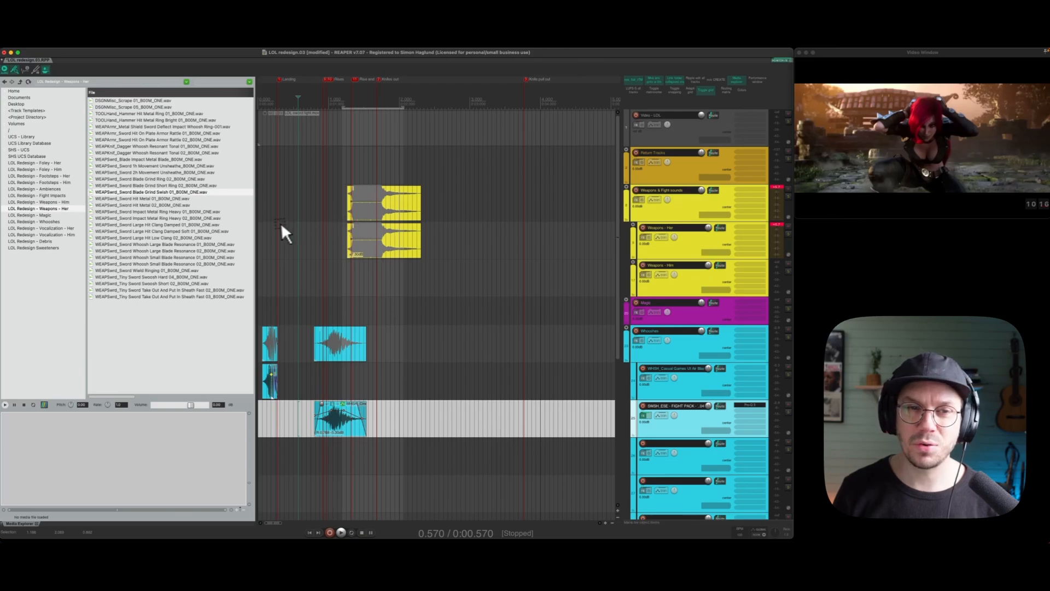
# Select the Weapons & Fight sounds folder and play back the sword swing section.
pyautogui.click(259, 218)
pyautogui.press('space')
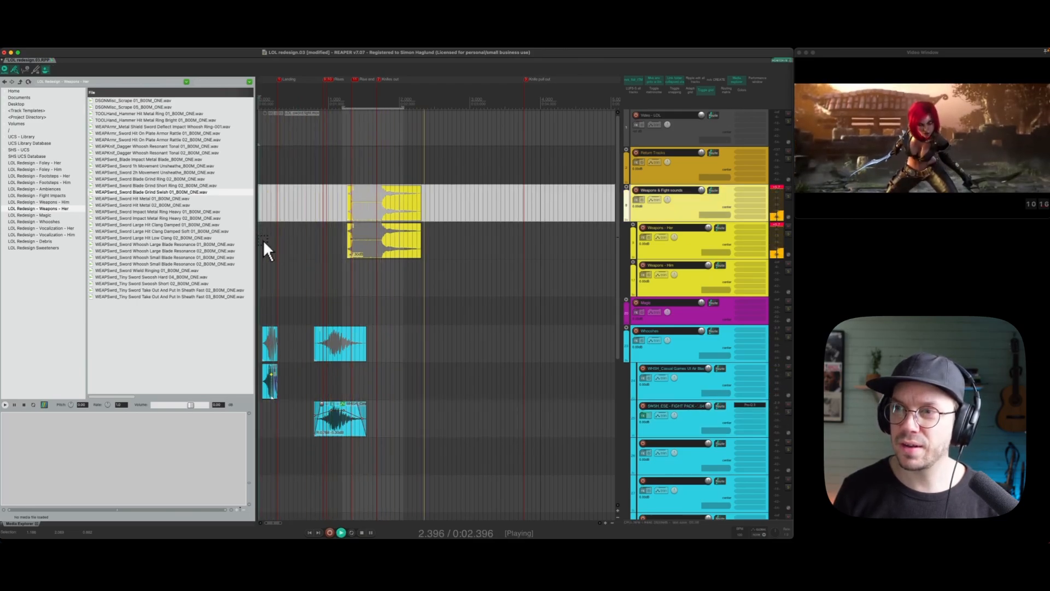
pyautogui.press('space')
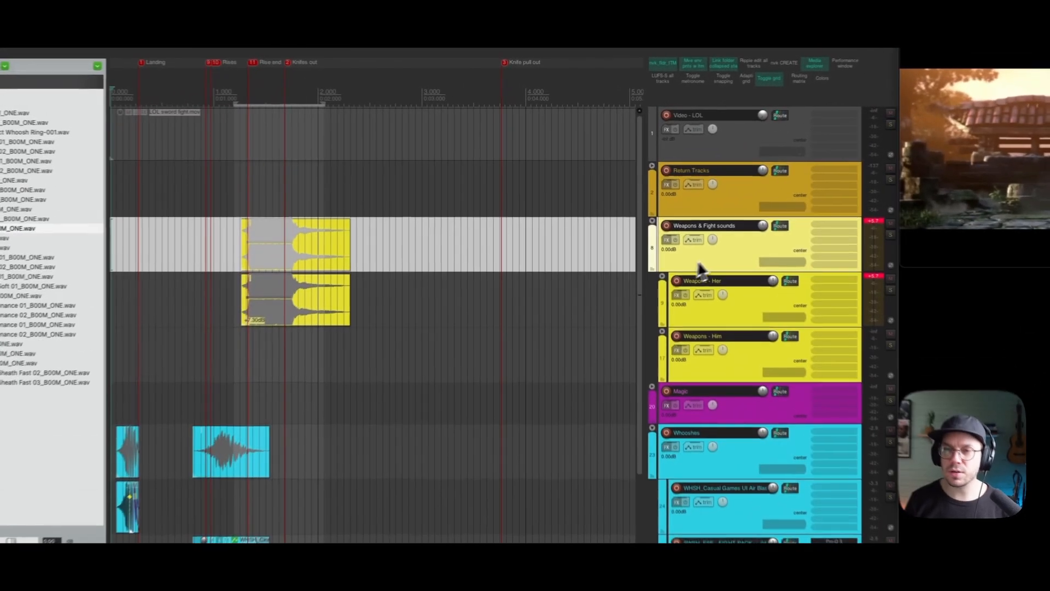
pyautogui.press('Return')
# Select the Whooshes folder track and navigate the timeline around the sword swing moment.
pyautogui.click(693, 351)
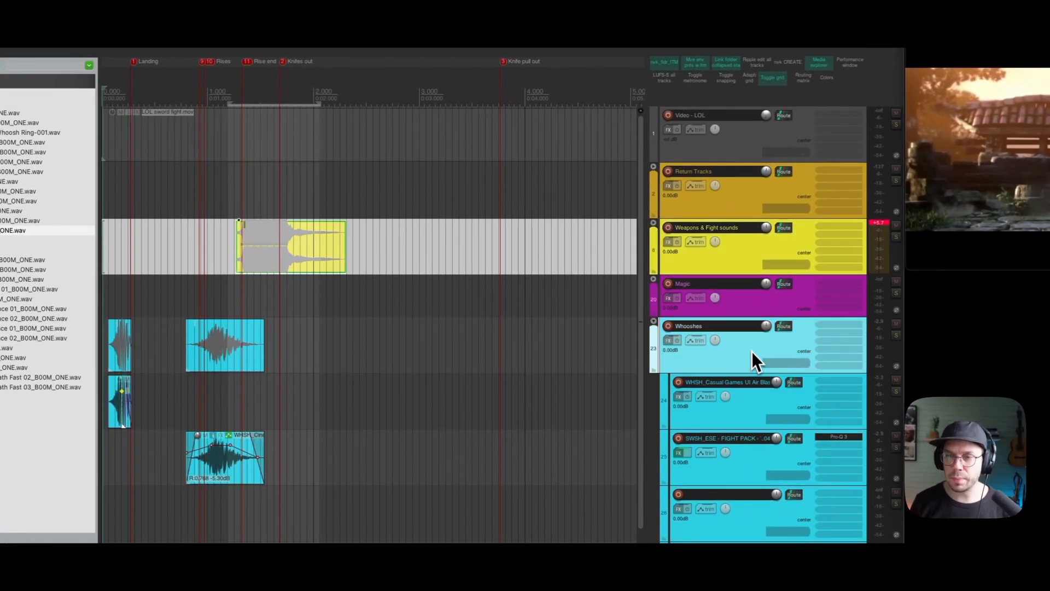
pyautogui.scroll(-2, 718, 402)
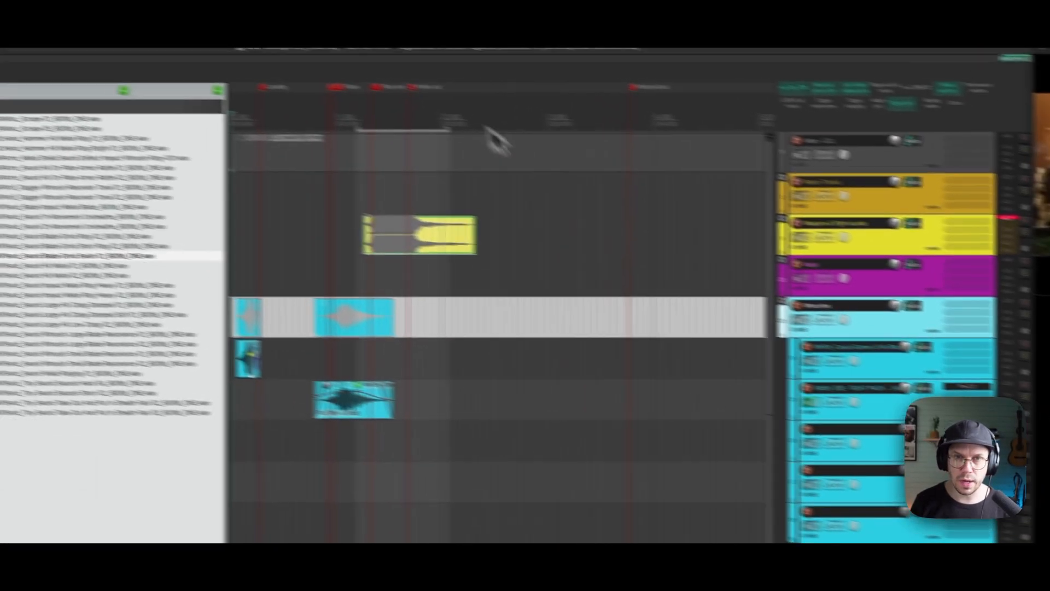
pyautogui.moveTo(339, 67); pyautogui.dragTo(337, 67)
pyautogui.moveTo(507, 100); pyautogui.dragTo(437, 114)
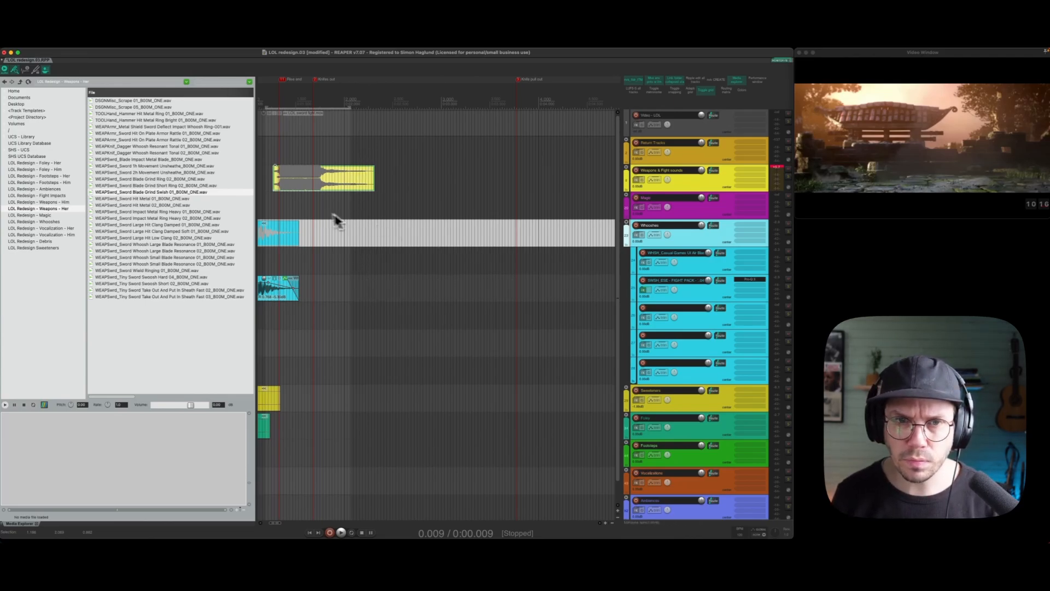
pyautogui.moveTo(350, 223); pyautogui.dragTo(518, 230)
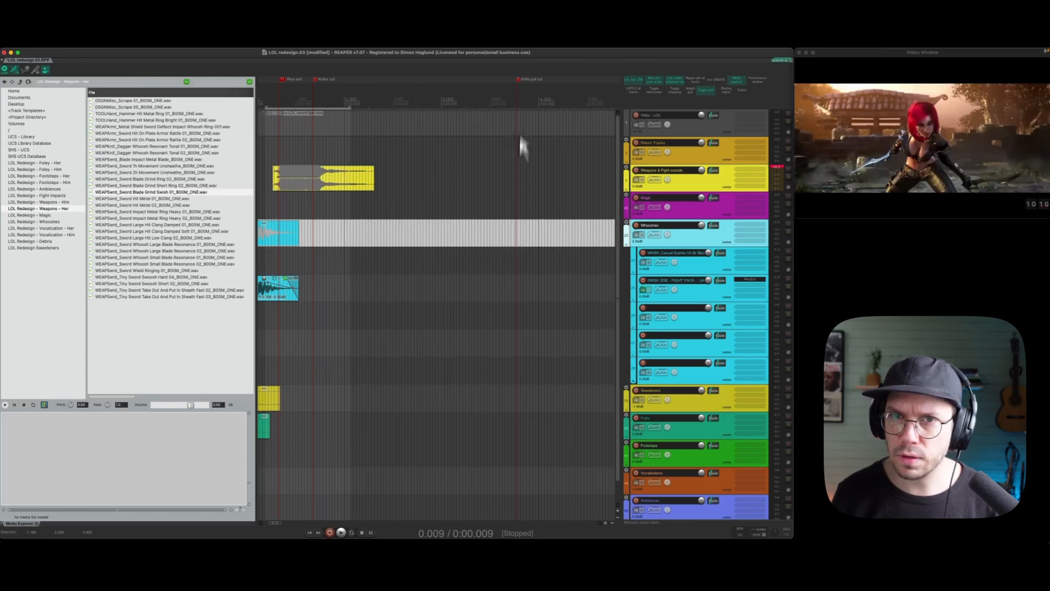
pyautogui.moveTo(510, 79); pyautogui.dragTo(556, 67)
pyautogui.moveTo(386, 230); pyautogui.dragTo(431, 233)
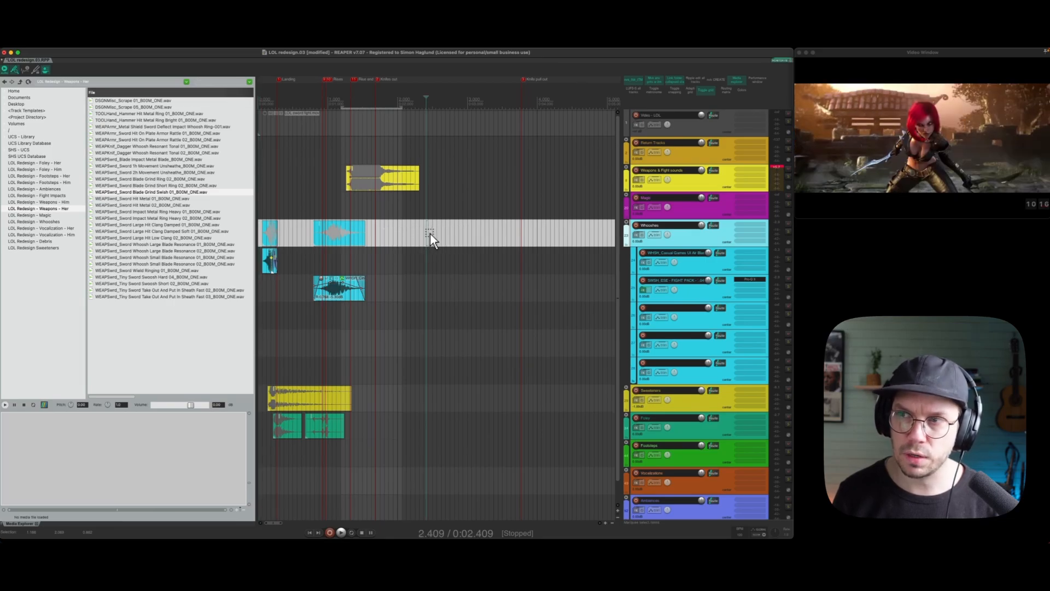
pyautogui.click(429, 233)
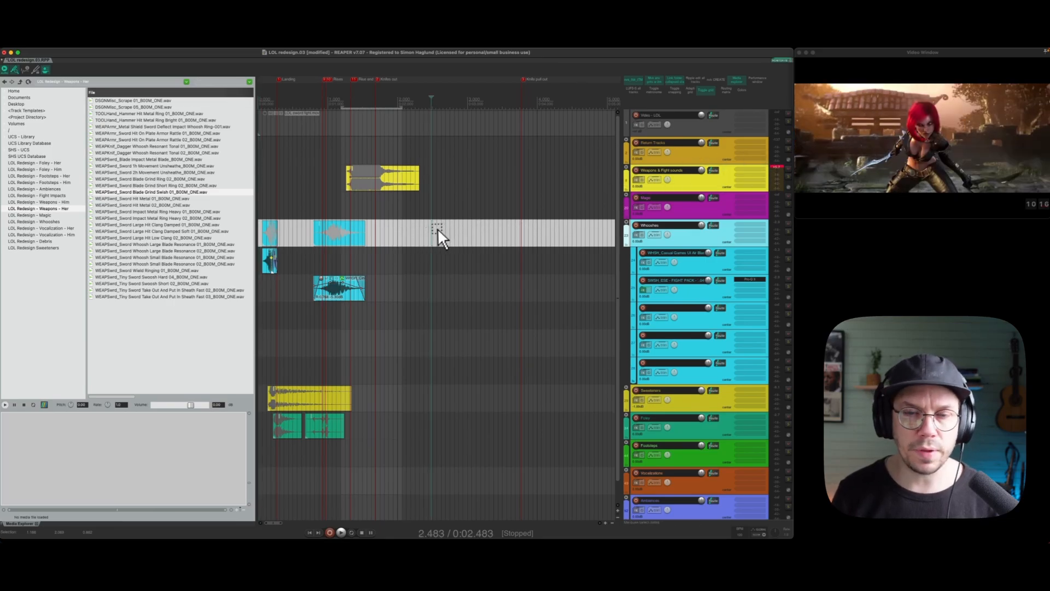
# Collapse the Whooshes folder and expand the Weapons & Fight sounds and Weapons - Him folders.
pyautogui.moveTo(449, 231); pyautogui.dragTo(520, 229)
pyautogui.moveTo(563, 74)
pyautogui.mouseDown()
pyautogui.moveTo(415, 80)
pyautogui.moveTo(407, 90)
pyautogui.mouseUp()
pyautogui.moveTo(360, 232); pyautogui.dragTo(366, 233)
pyautogui.doubleClick(691, 238)
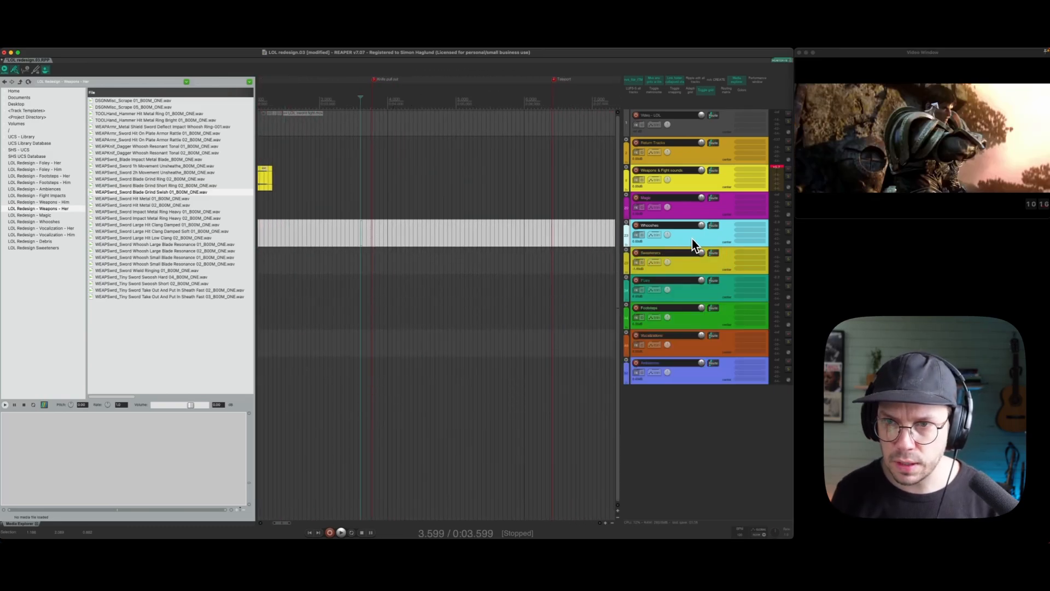
pyautogui.doubleClick(695, 190)
pyautogui.doubleClick(691, 236)
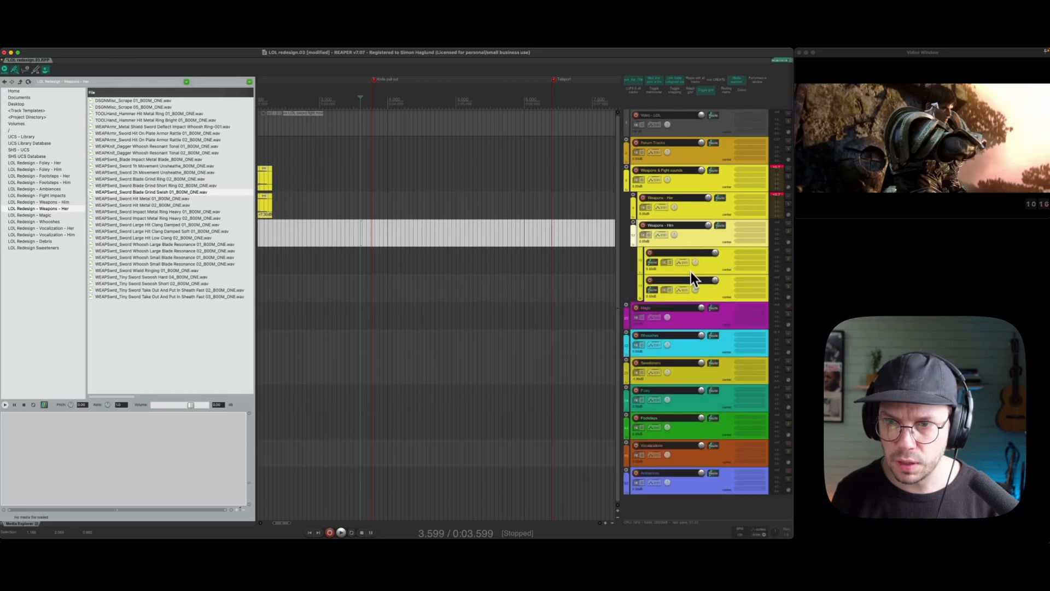
# Insert three new tracks inside the Weapons - Him folder.
pyautogui.click(705, 270)
pyautogui.press('super+t')
pyautogui.press('super+t')
pyautogui.press('super+t')
pyautogui.press('super+t')
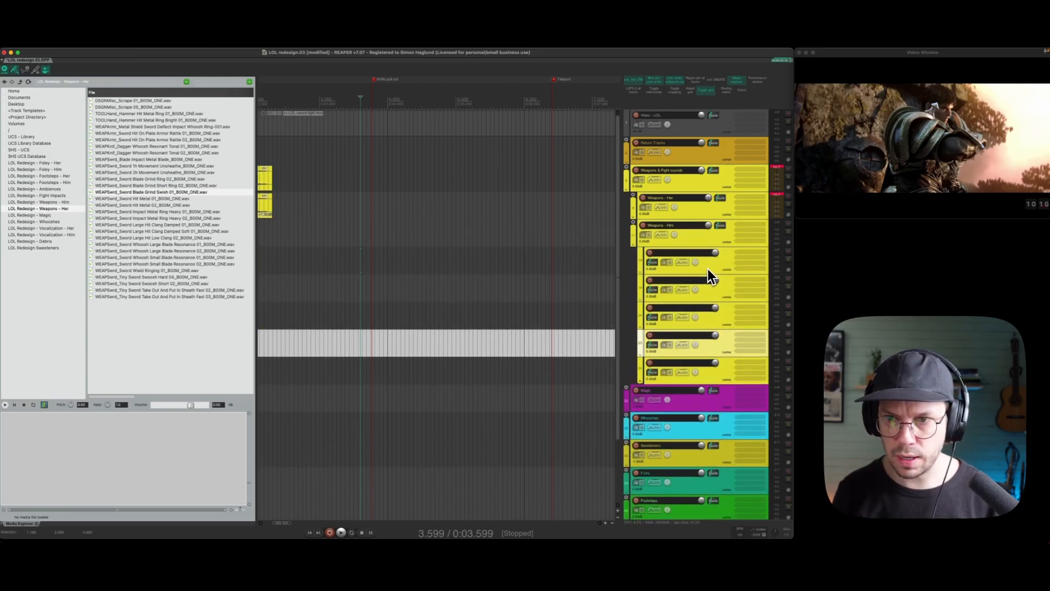
# Preview sounds in the Weapons - Him library and place Sword Scrape 01 on a new track at the sword swing.
pyautogui.click(60, 202)
pyautogui.click(128, 161)
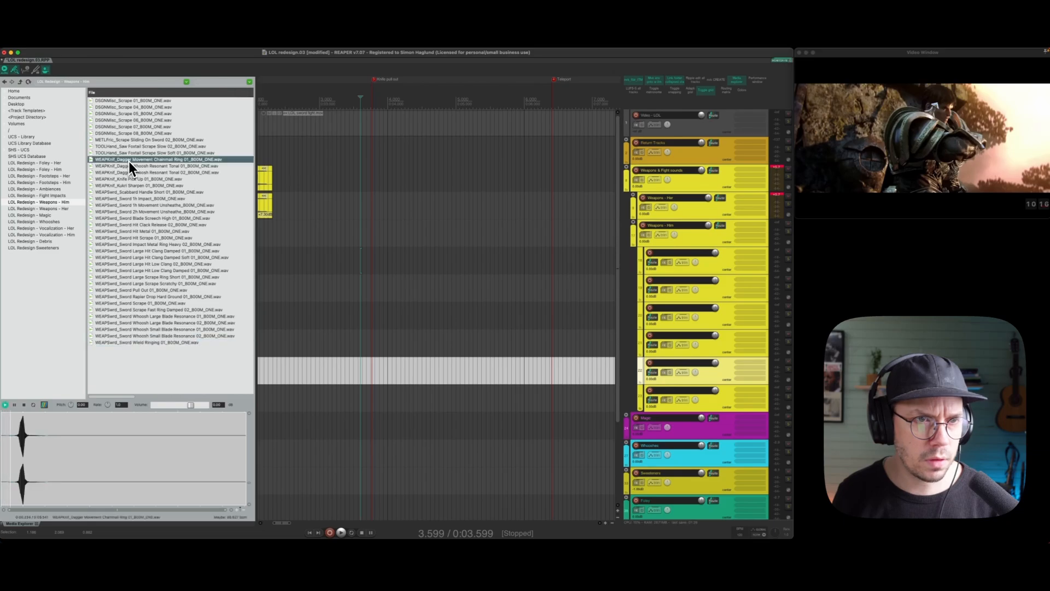
pyautogui.click(131, 166)
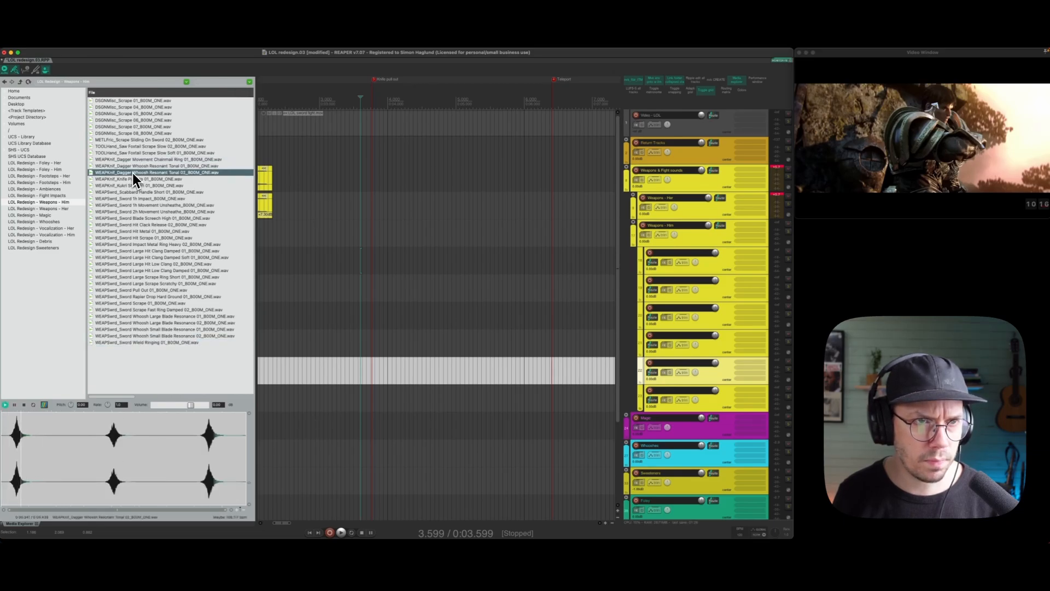
pyautogui.click(129, 102)
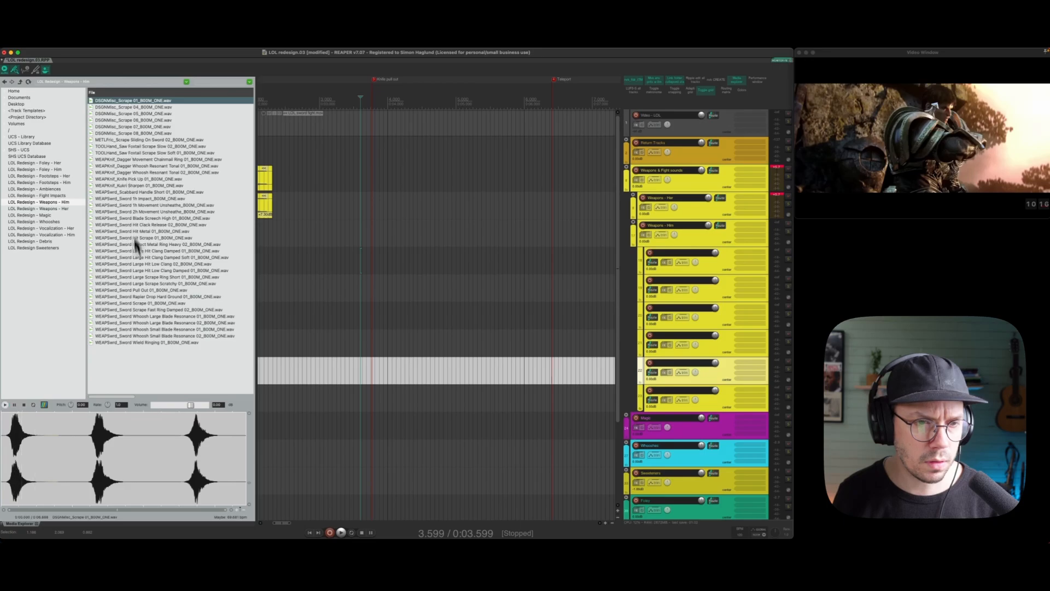
pyautogui.click(142, 343)
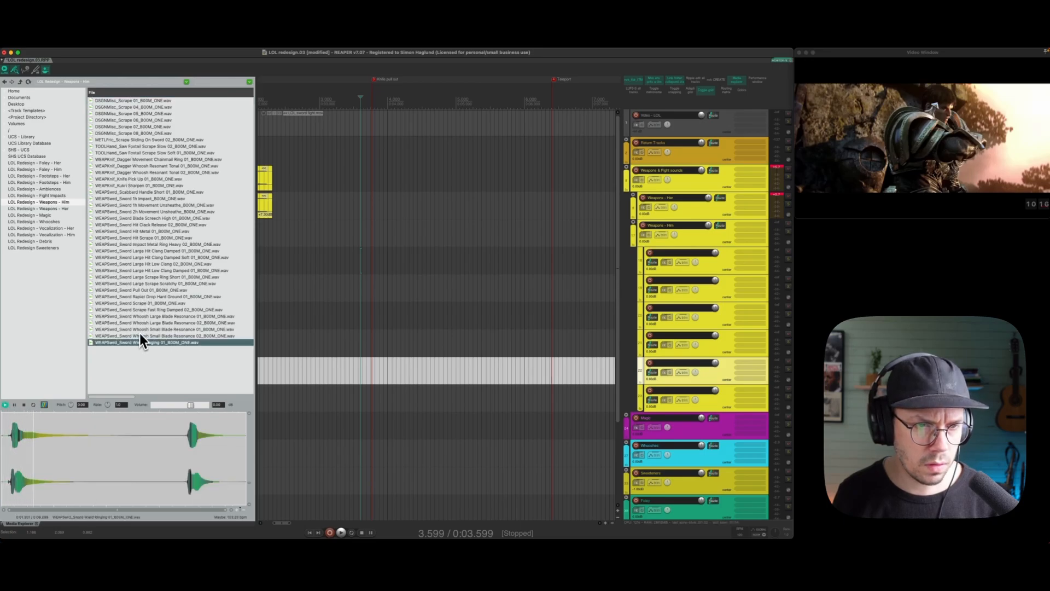
pyautogui.click(140, 305)
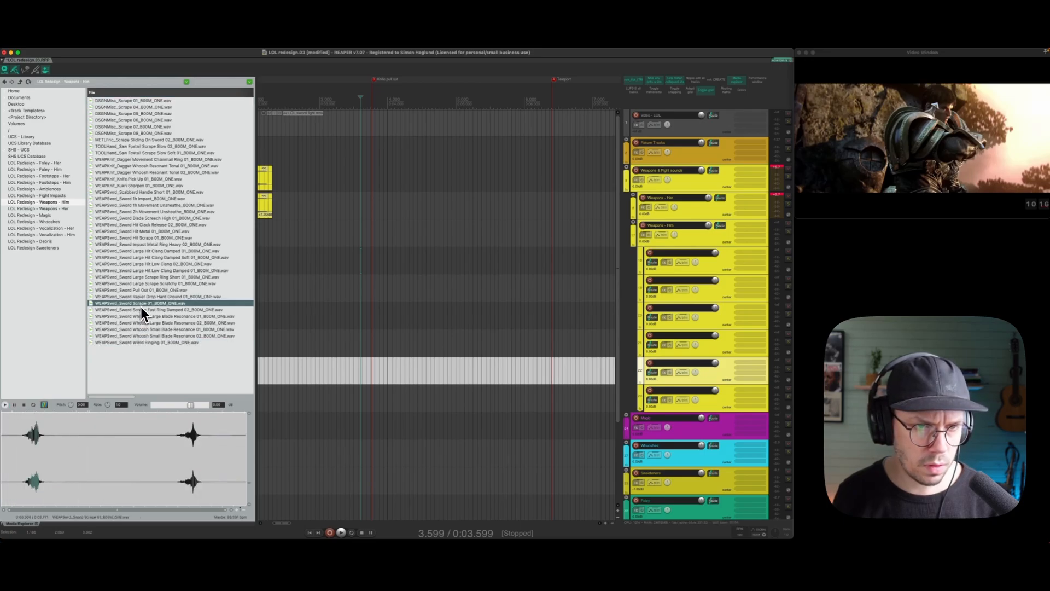
pyautogui.moveTo(140, 307); pyautogui.dragTo(362, 265)
pyautogui.press('Delete')
pyautogui.click(384, 265)
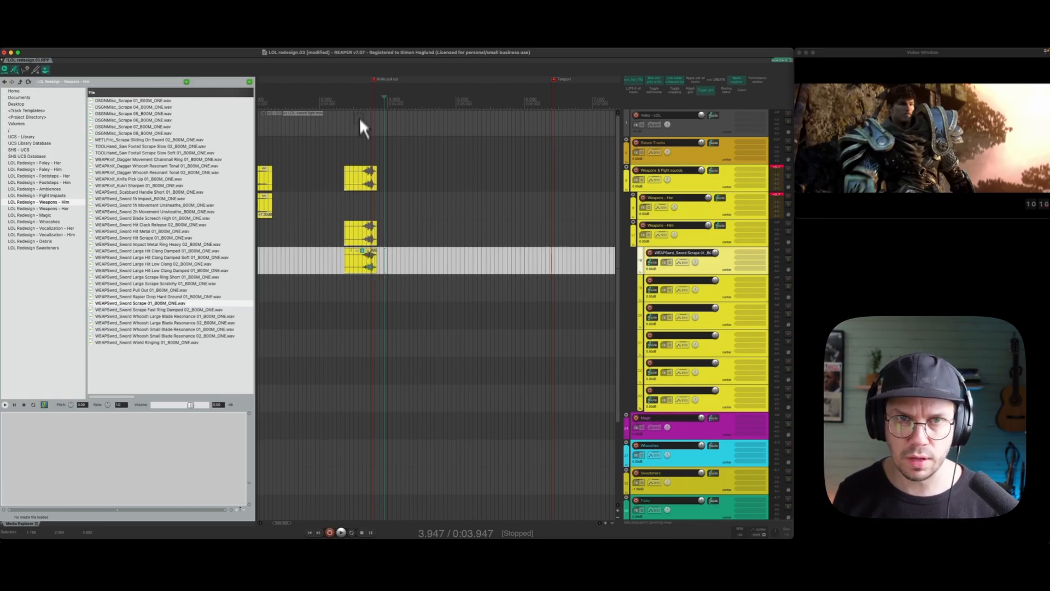
# Trim the start of the sword scrape item slightly later and play it back.
pyautogui.moveTo(359, 81); pyautogui.dragTo(357, 94)
pyautogui.click(313, 265)
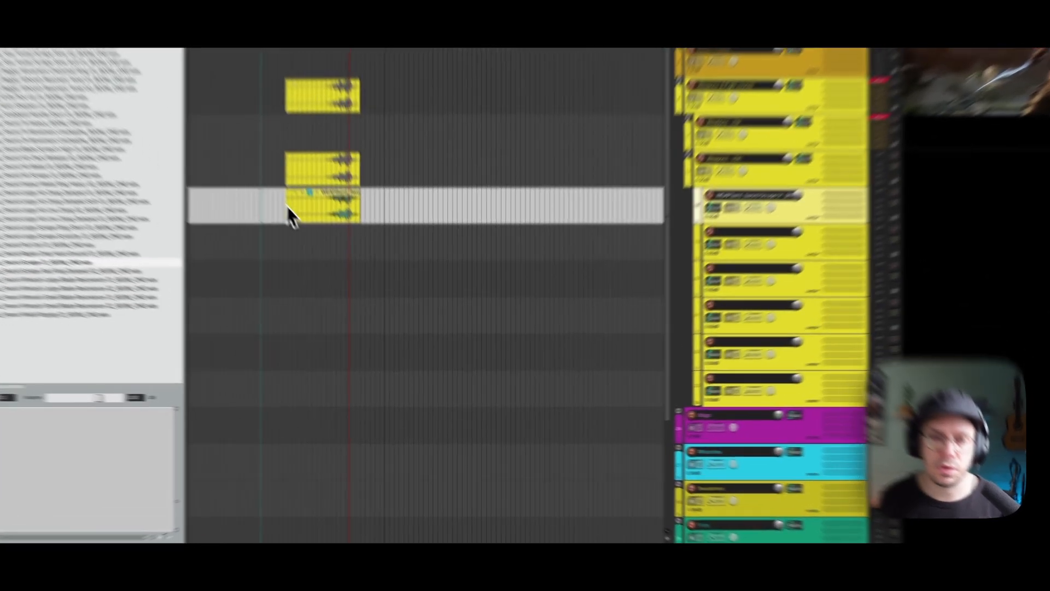
pyautogui.press('space')
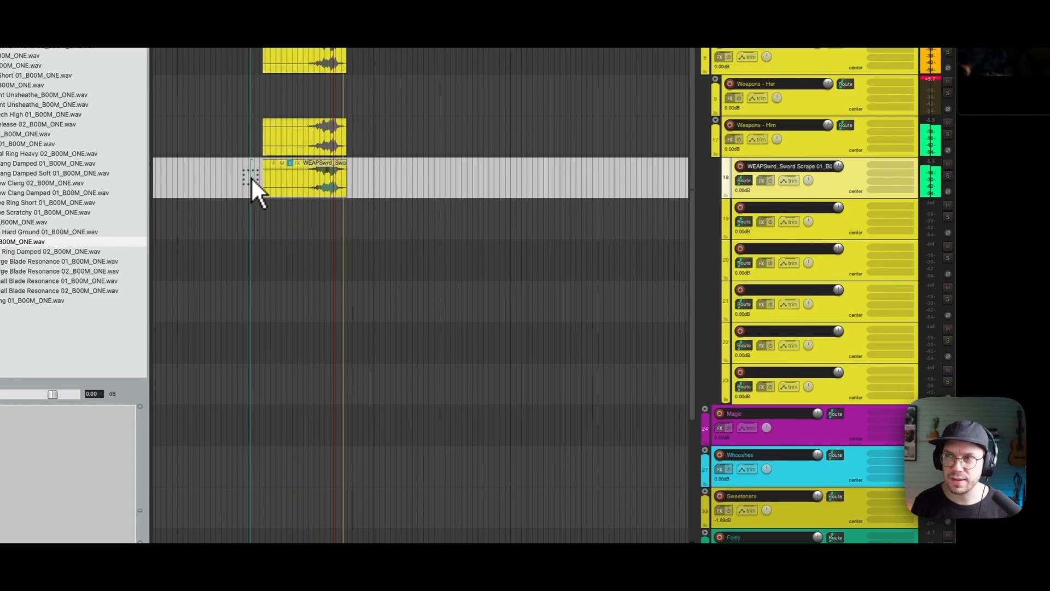
pyautogui.moveTo(257, 174); pyautogui.dragTo(301, 173)
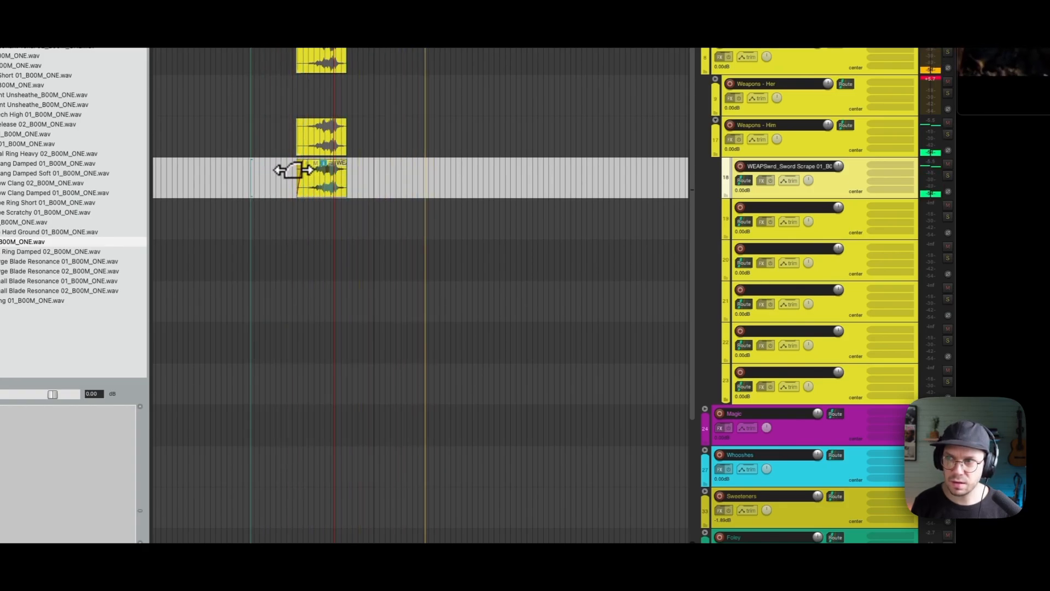
pyautogui.press('space')
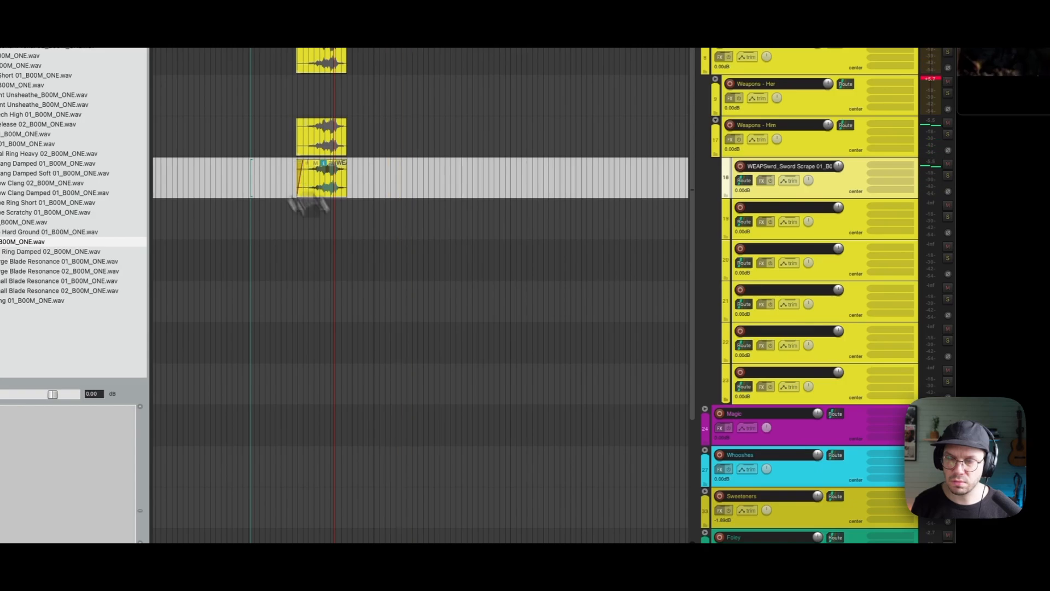
# Expand the Vocalizations folder and insert three new tracks below Voc - Him.
pyautogui.scroll(-3, 446, 342)
pyautogui.scroll(-2, 604, 449)
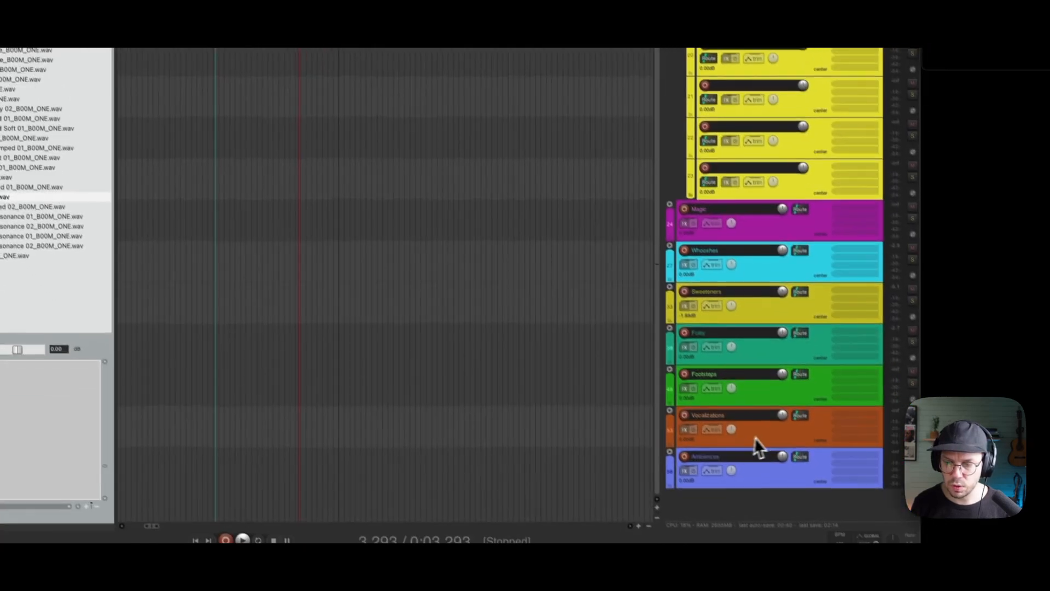
pyautogui.doubleClick(801, 478)
pyautogui.scroll(-2, 802, 476)
pyautogui.click(803, 434)
pyautogui.click(763, 424)
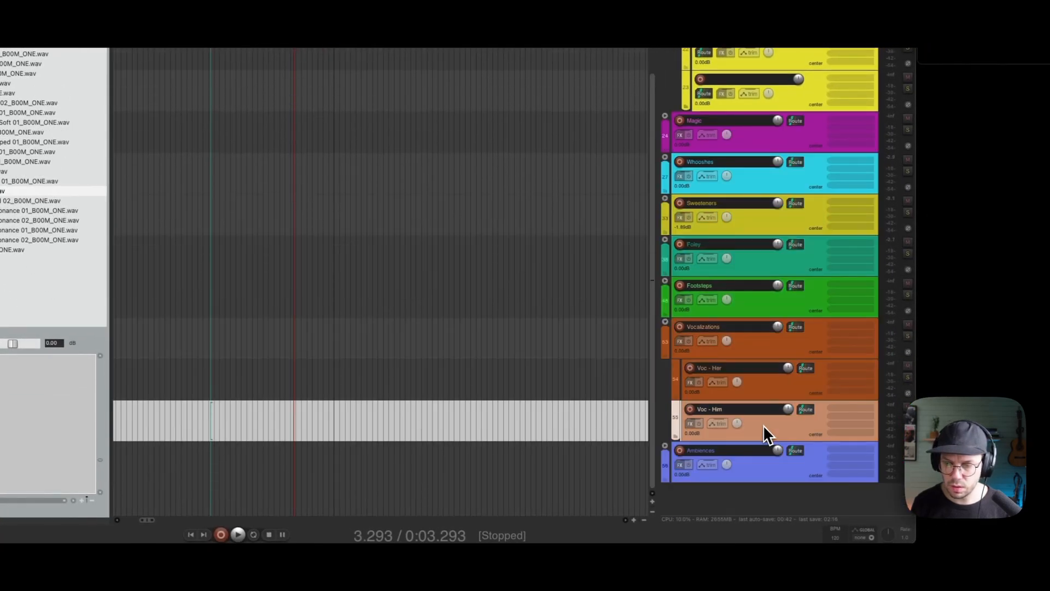
pyautogui.hotkey('ctrl', 't')
pyautogui.hotkey('ctrl', 't')
pyautogui.hotkey('ctrl', 't')
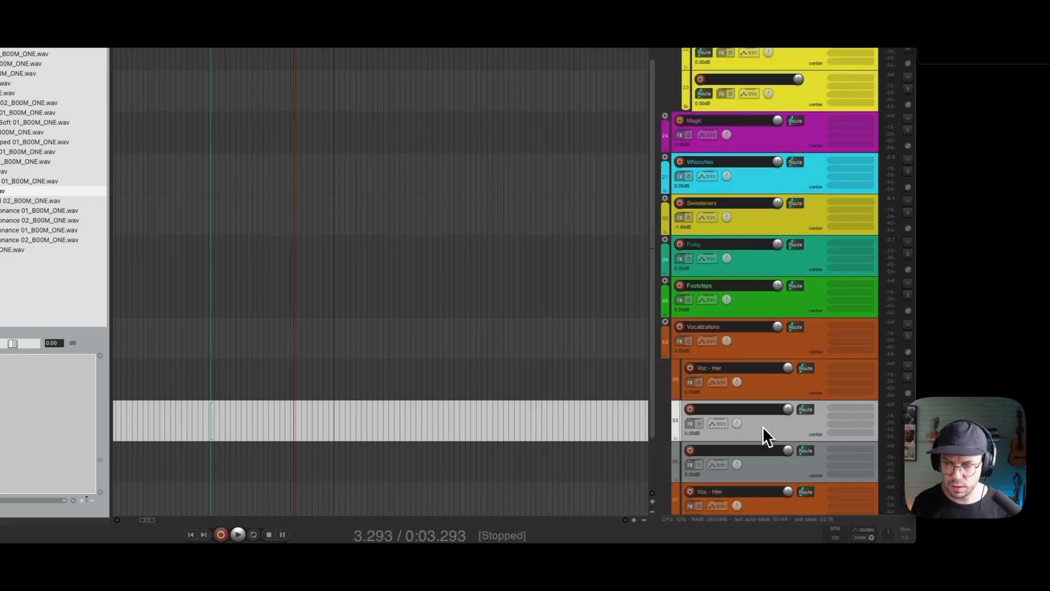
# Nest the three new tracks inside the Voc - Him folder and recolor them to match it.
pyautogui.moveTo(765, 410); pyautogui.dragTo(783, 289)
pyautogui.click(780, 348)
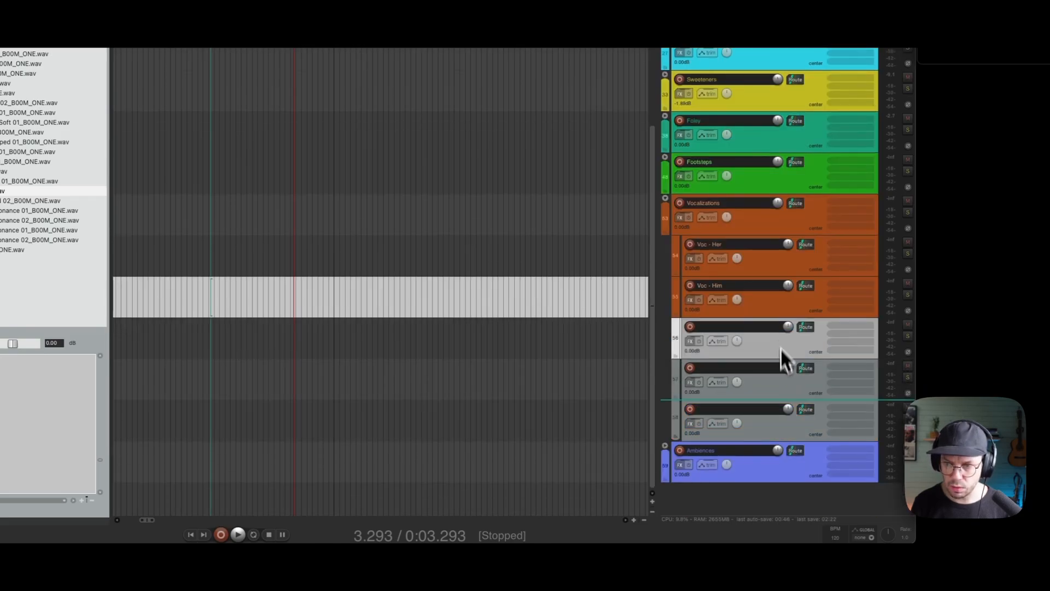
pyautogui.keyDown('shift'); pyautogui.click(775, 435); pyautogui.keyUp('shift')
pyautogui.moveTo(762, 350); pyautogui.dragTo(771, 298)
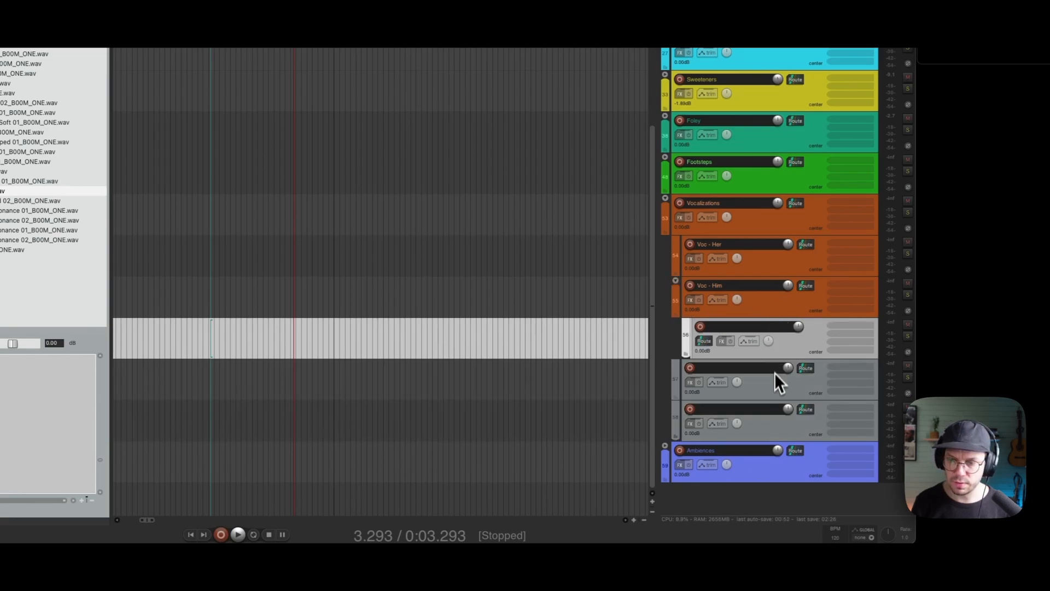
pyautogui.click(774, 382)
pyautogui.keyDown('shift'); pyautogui.click(772, 422); pyautogui.keyUp('shift')
pyautogui.moveTo(770, 392); pyautogui.dragTo(774, 316)
pyautogui.click(772, 306)
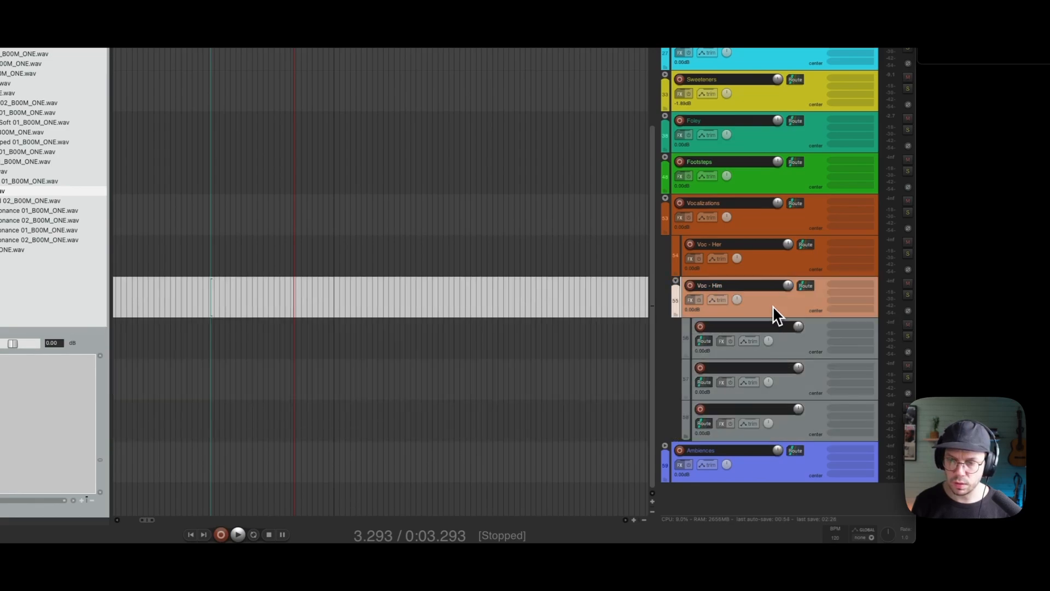
pyautogui.keyDown('shift'); pyautogui.click(780, 420); pyautogui.keyUp('shift')
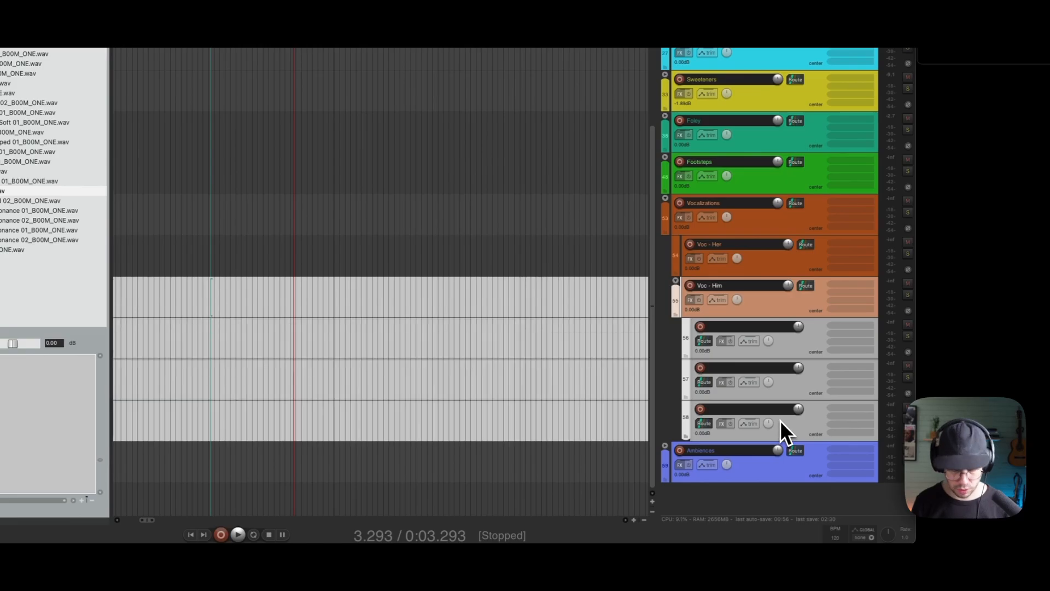
pyautogui.hotkey('shift', 'c')
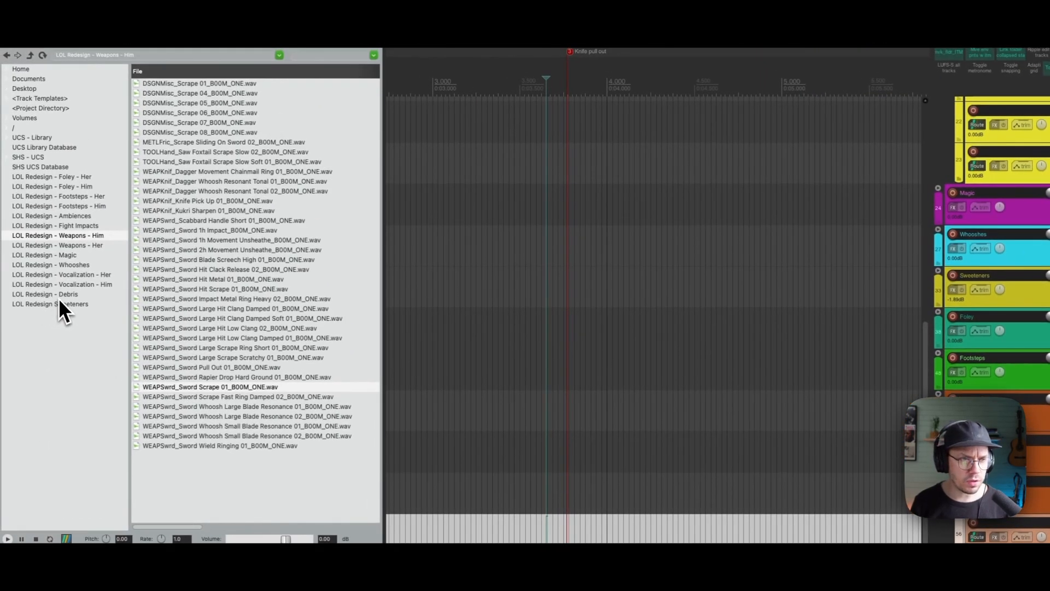
# Preview male vocalization sounds and place VOXEfrt_Male 3 Attack Soft 02 on the first new Voc - Him track.
pyautogui.click(72, 277)
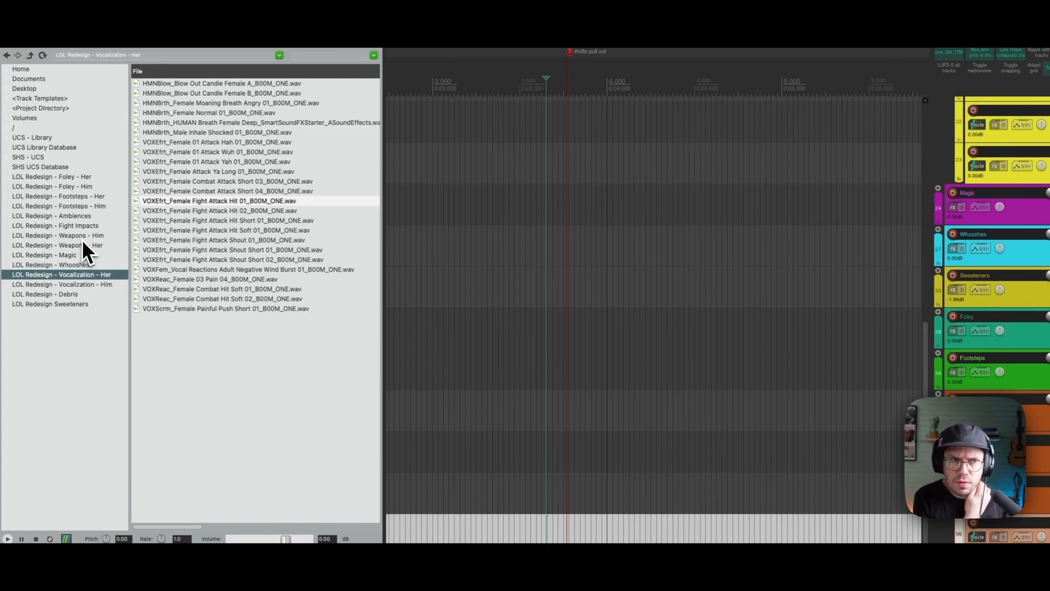
pyautogui.click(111, 285)
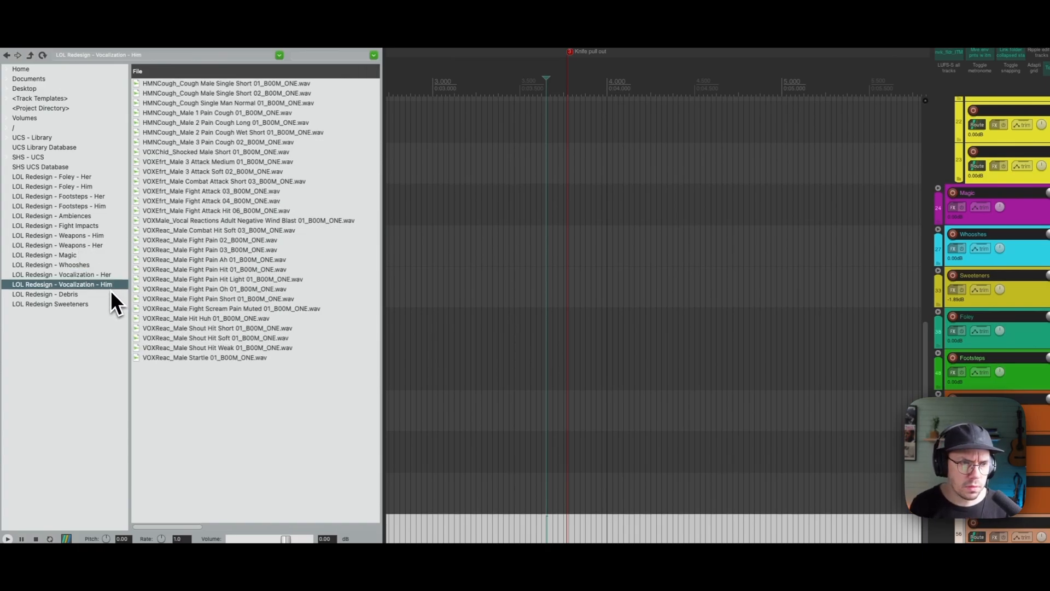
pyautogui.click(213, 85)
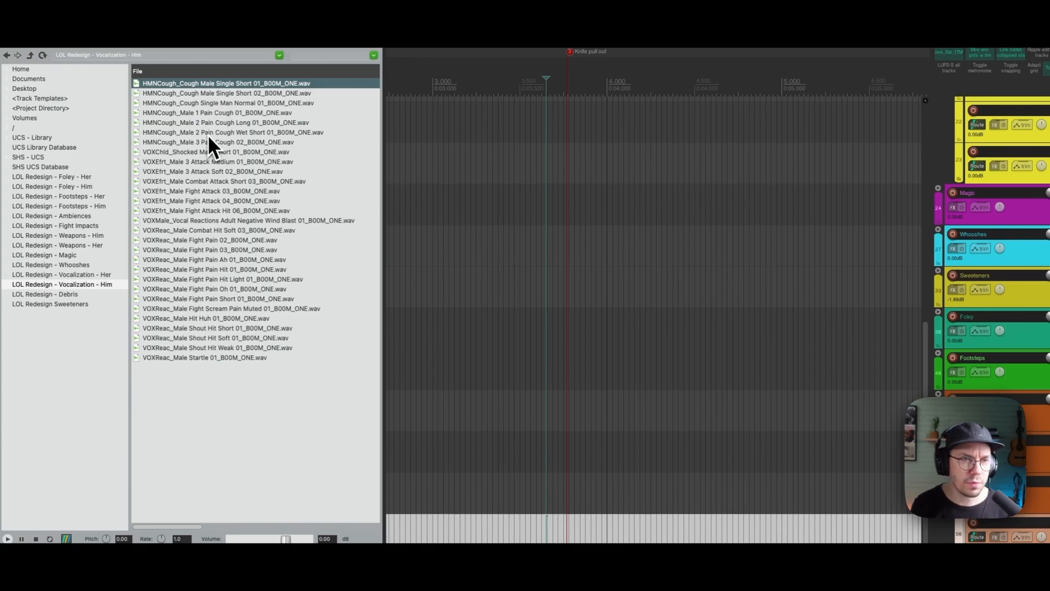
pyautogui.click(215, 114)
pyautogui.click(218, 153)
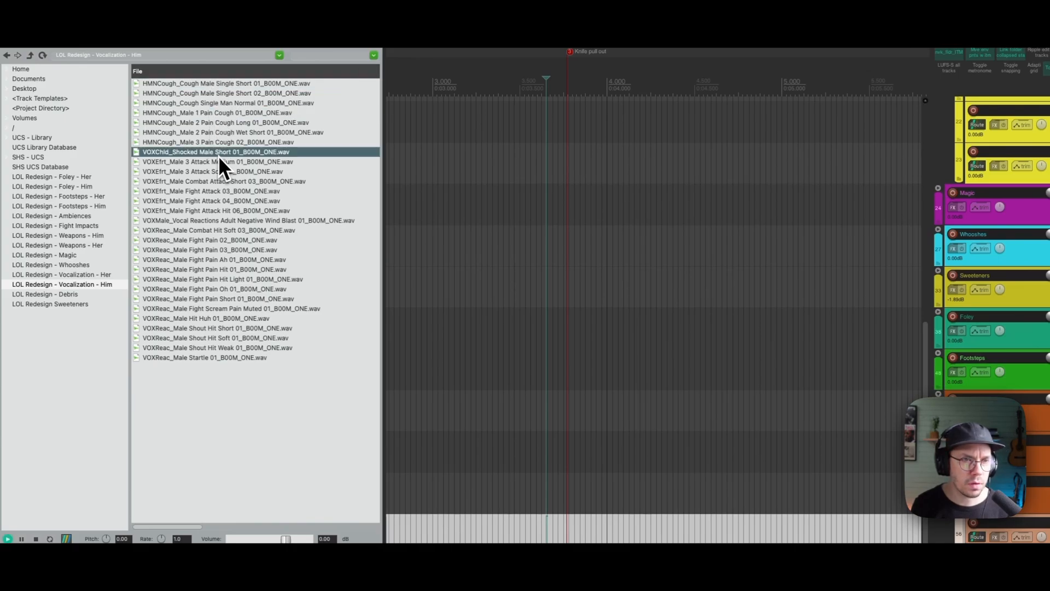
pyautogui.click(216, 162)
pyautogui.click(214, 172)
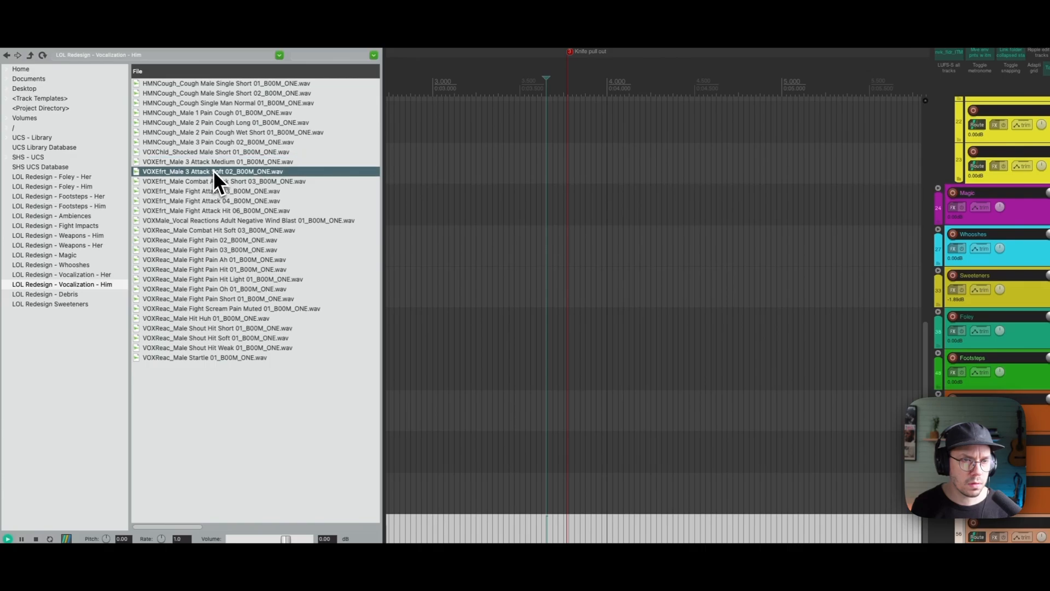
pyautogui.moveTo(215, 172); pyautogui.dragTo(514, 541)
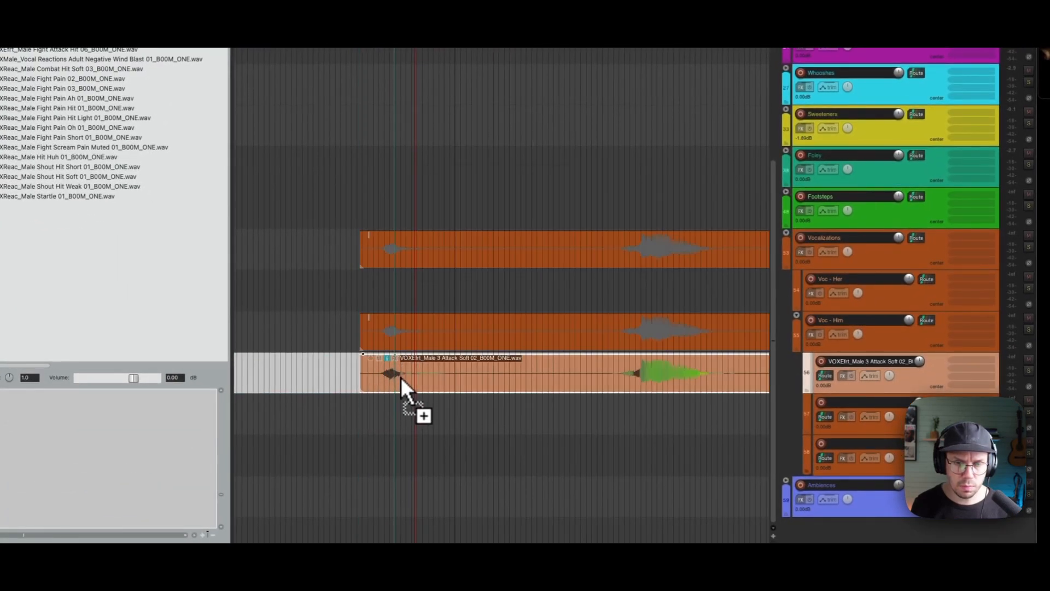
pyautogui.click(615, 376)
pyautogui.press('space')
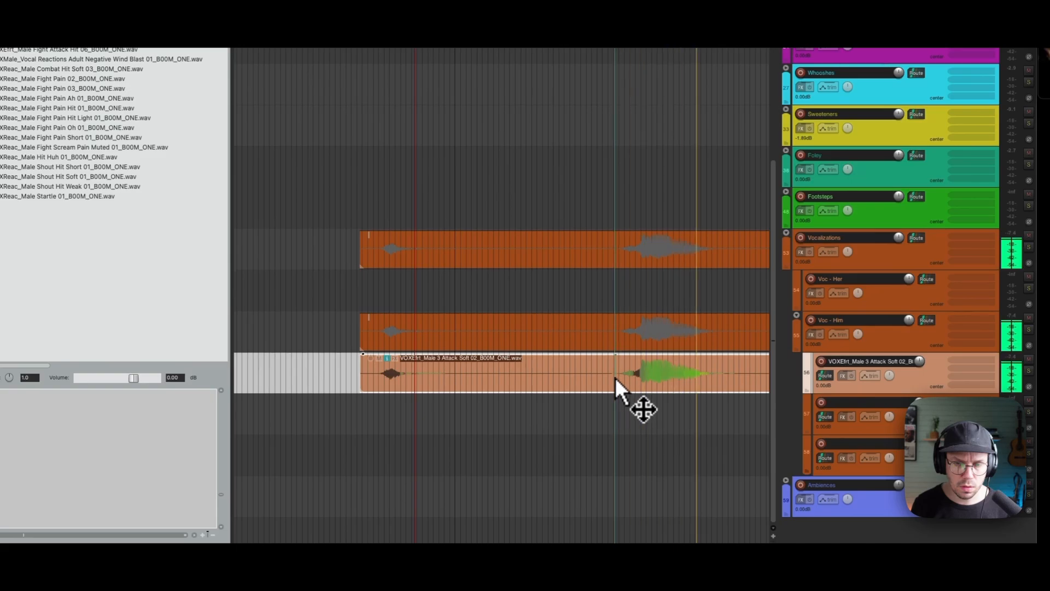
# Split the vocal item after its first grunt and delete the remaining tail.
pyautogui.click(442, 379)
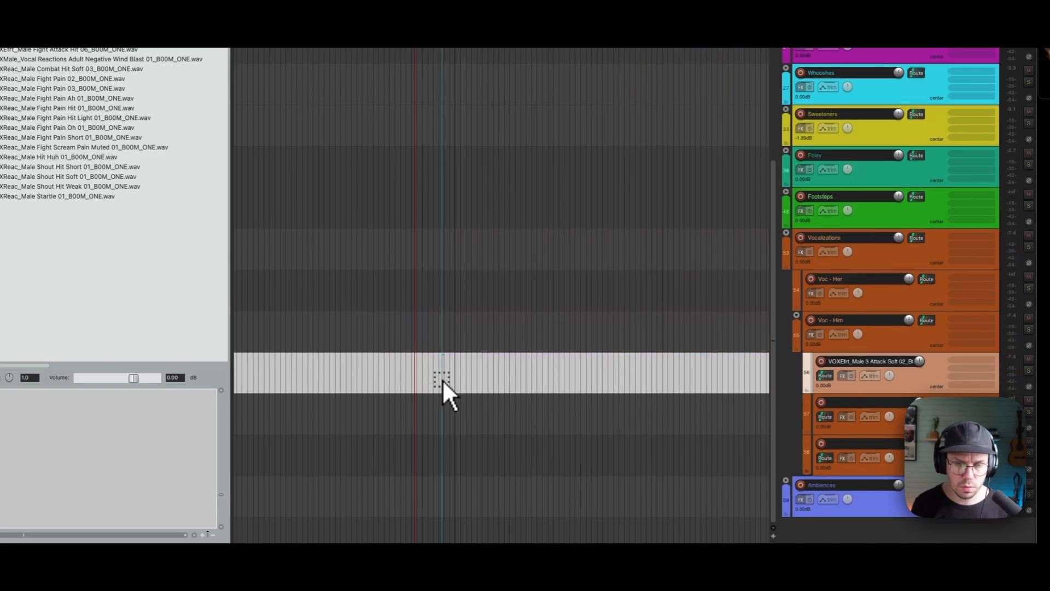
pyautogui.press('s')
pyautogui.press('Delete')
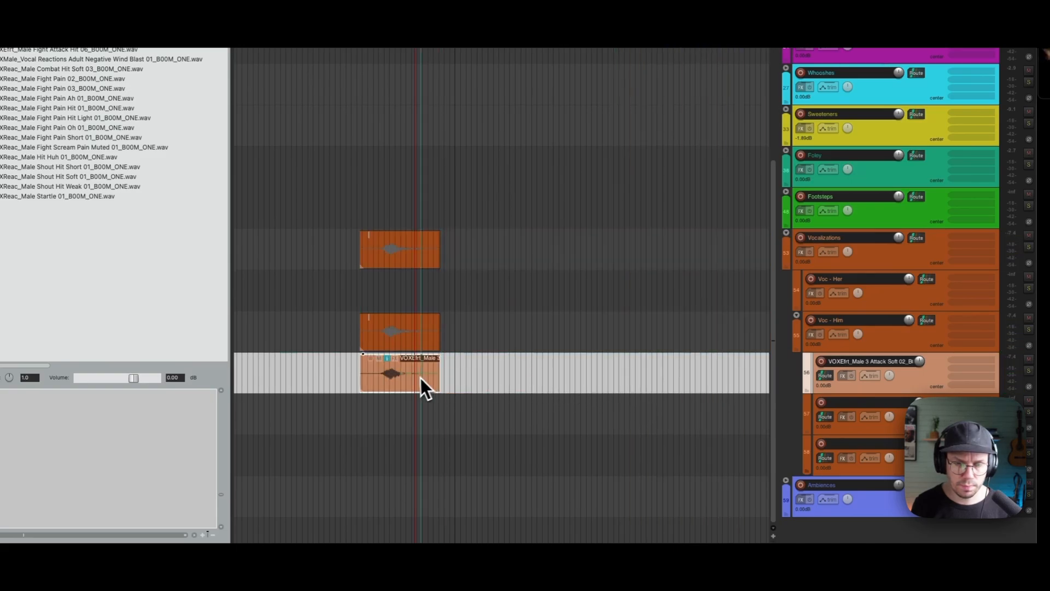
# Trim the end of the vocal item shorter and audition it repeatedly.
pyautogui.moveTo(421, 378); pyautogui.dragTo(373, 380)
pyautogui.click(327, 379)
pyautogui.press('space')
pyautogui.press('space')
pyautogui.press('space')
pyautogui.press('space')
pyautogui.press('space')
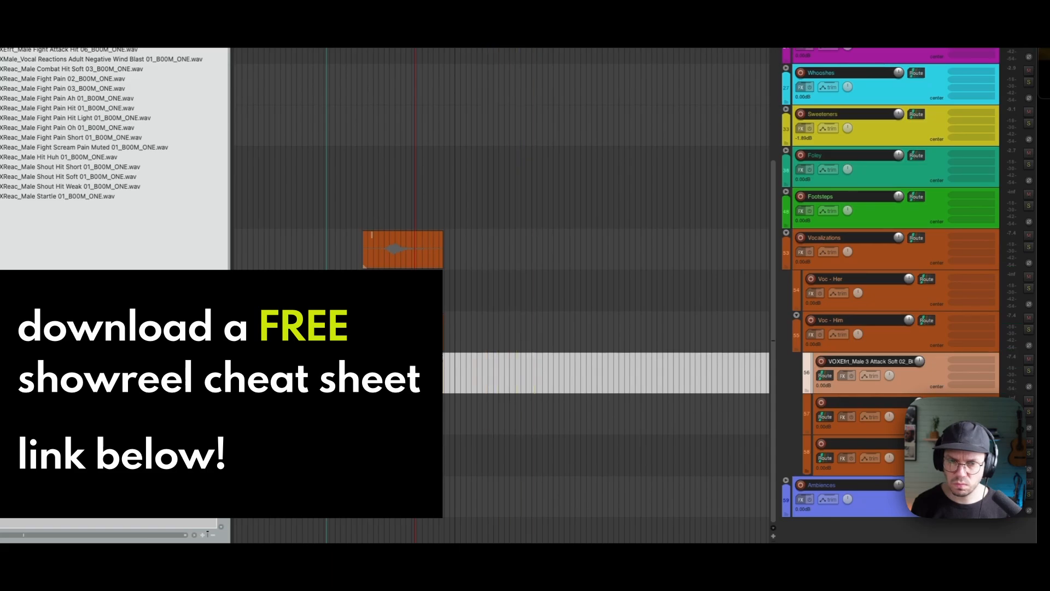
pyautogui.moveTo(443, 379); pyautogui.dragTo(409, 386)
pyautogui.press('space')
pyautogui.press('space')
pyautogui.press('space')
pyautogui.press('space')
pyautogui.press('space')
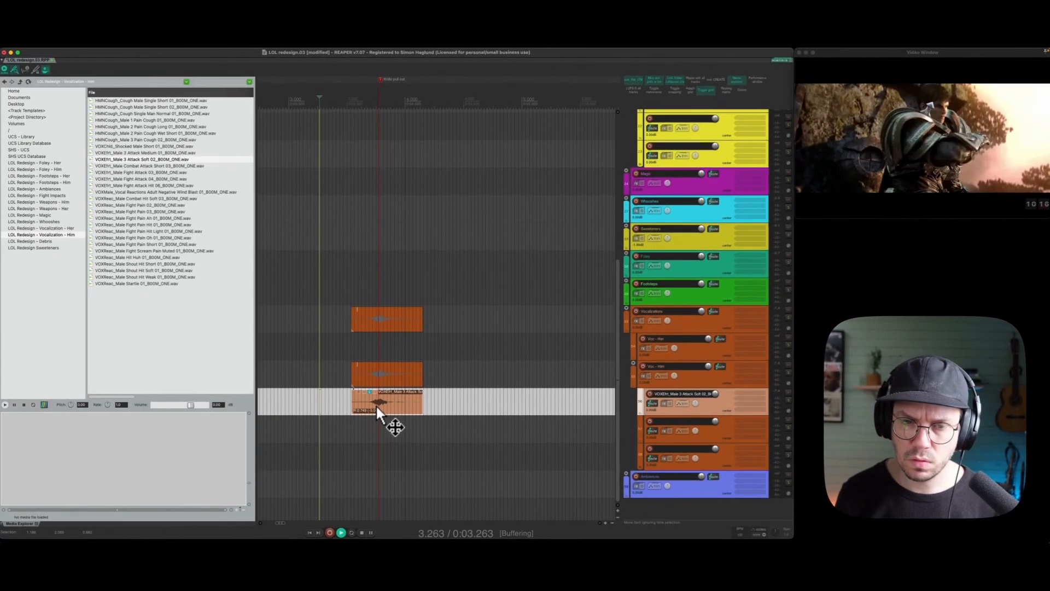
pyautogui.press('space')
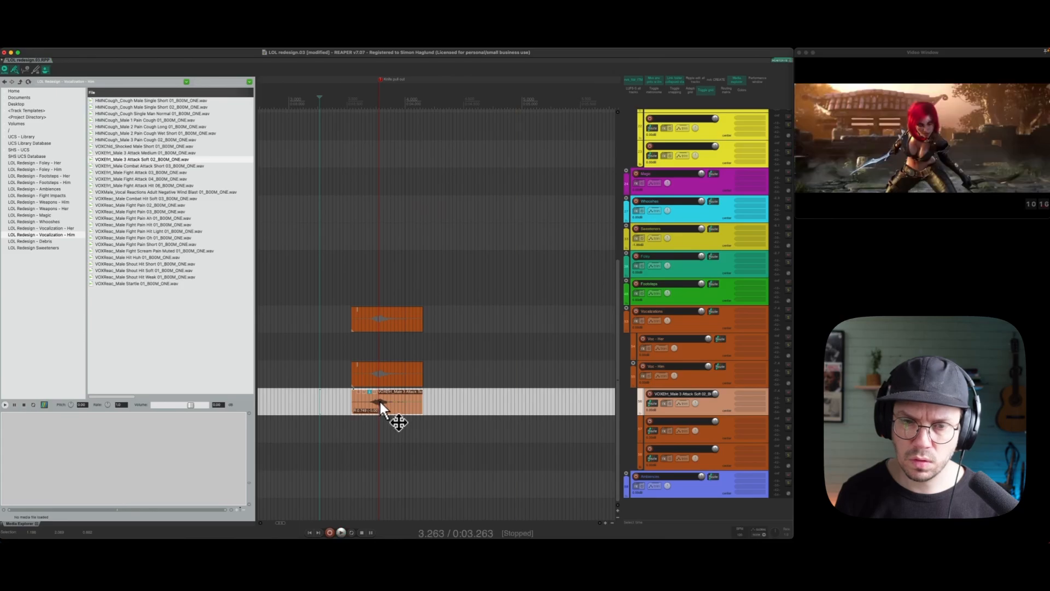
# Nudge the vocal item's end slightly shorter and play it back.
pyautogui.hotkey('shift', '0')
pyautogui.hotkey('shift', '0')
pyautogui.press('space')
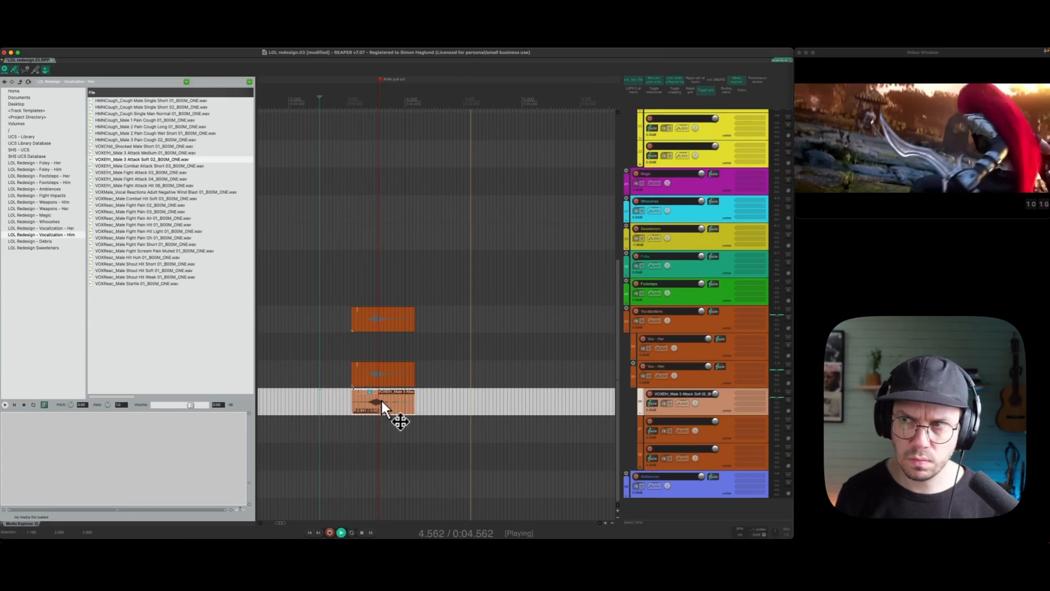
pyautogui.press('space')
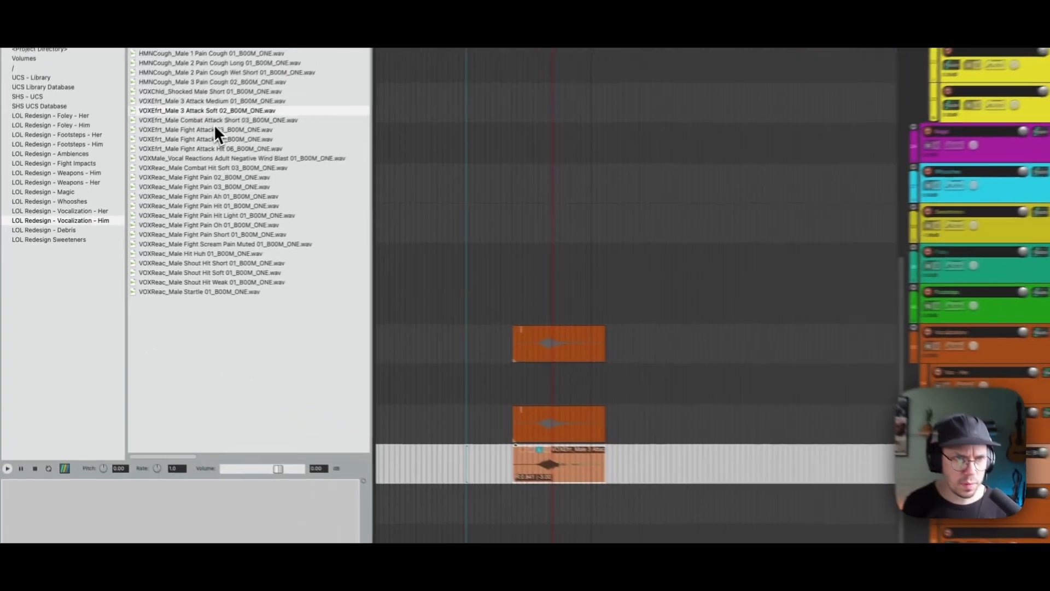
# Audition the male vocalization files in the Vocalization - Him library folder.
pyautogui.click(214, 122)
pyautogui.click(213, 128)
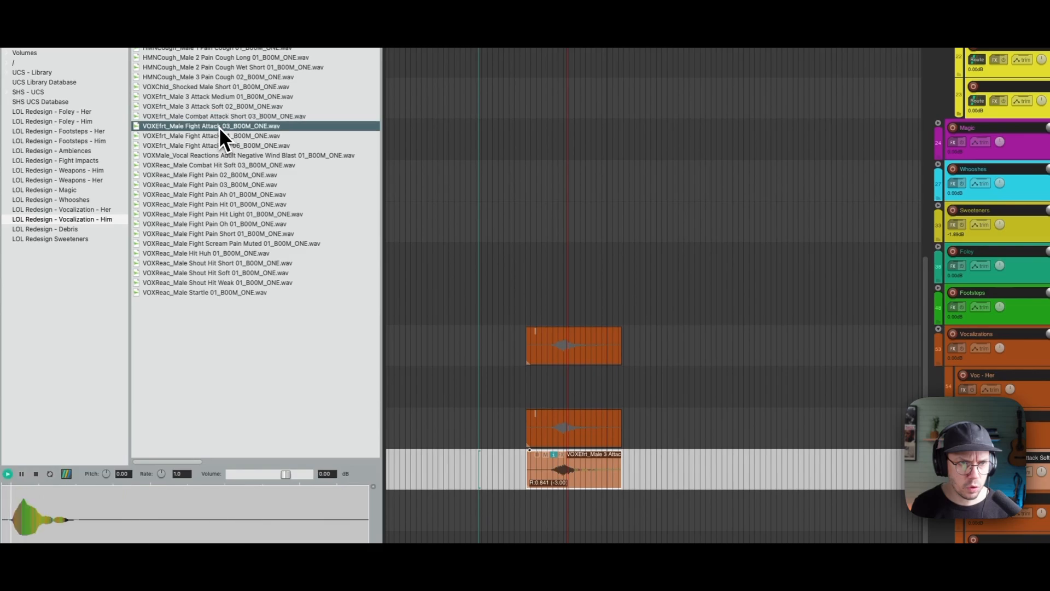
pyautogui.click(217, 136)
pyautogui.click(218, 145)
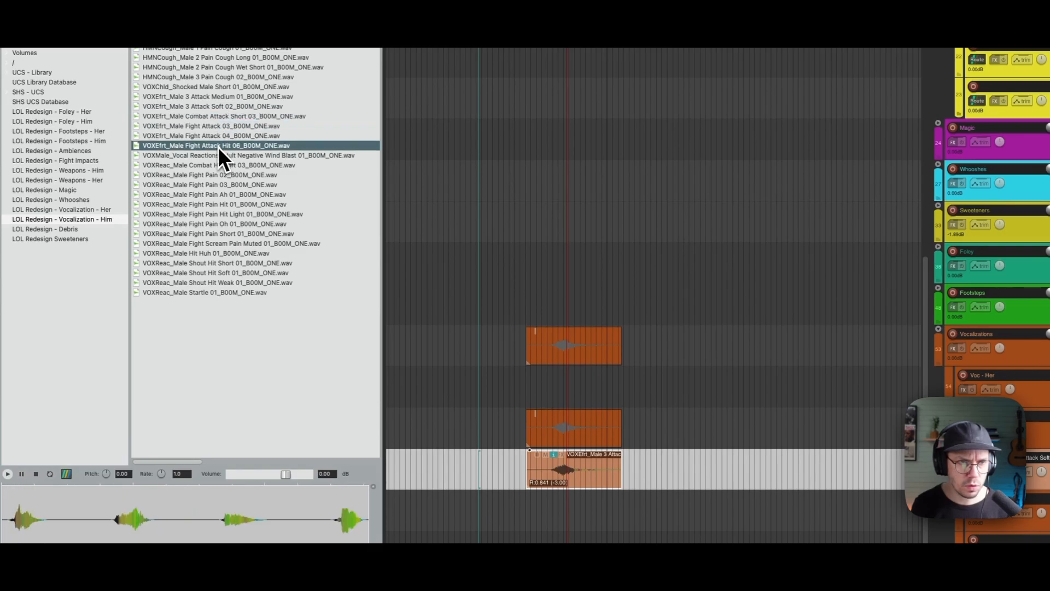
pyautogui.click(219, 155)
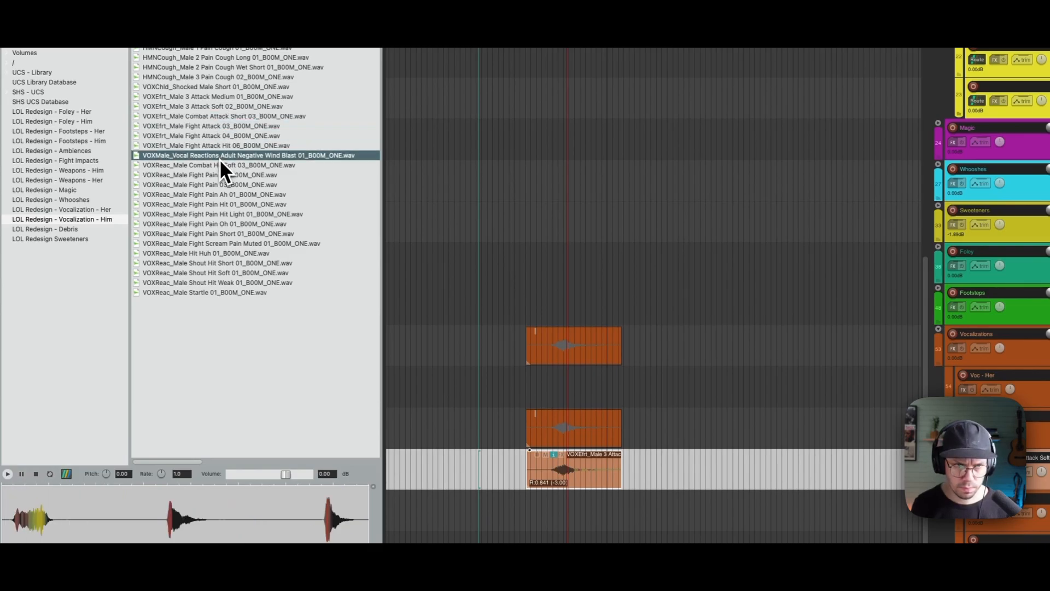
pyautogui.click(218, 165)
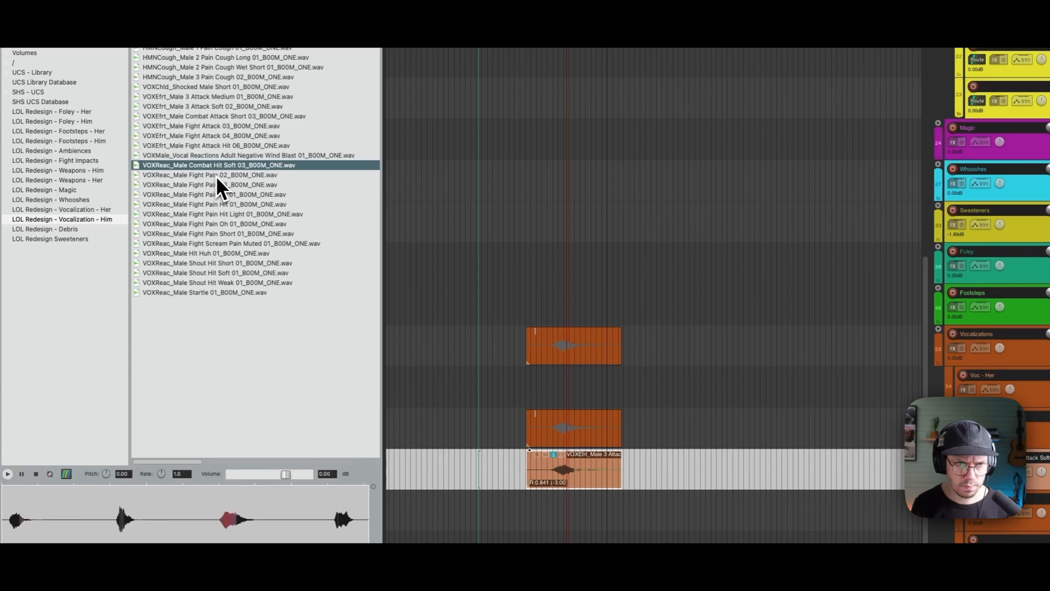
pyautogui.click(112, 493)
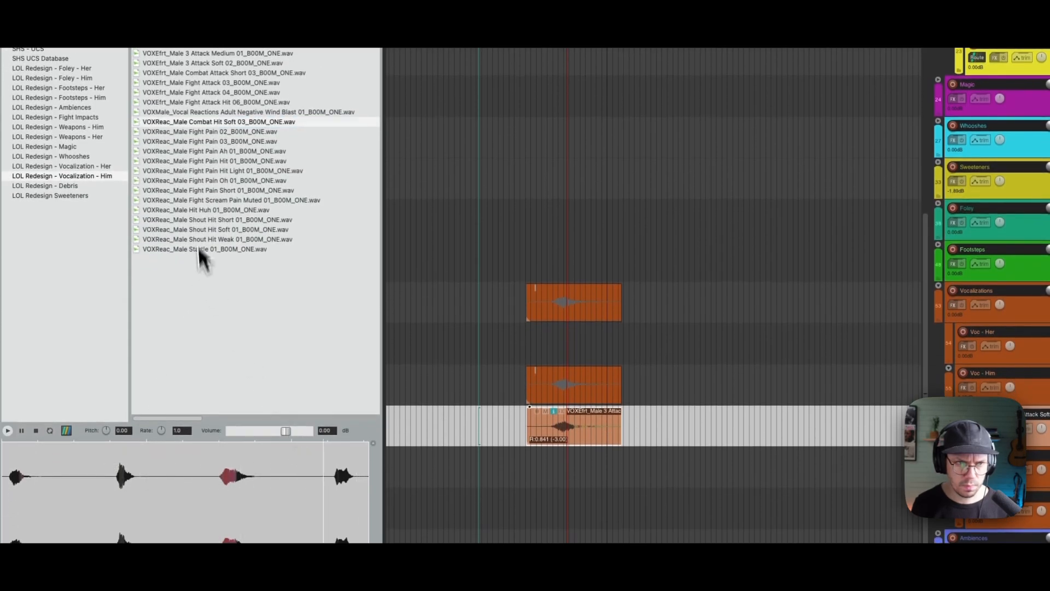
pyautogui.click(219, 131)
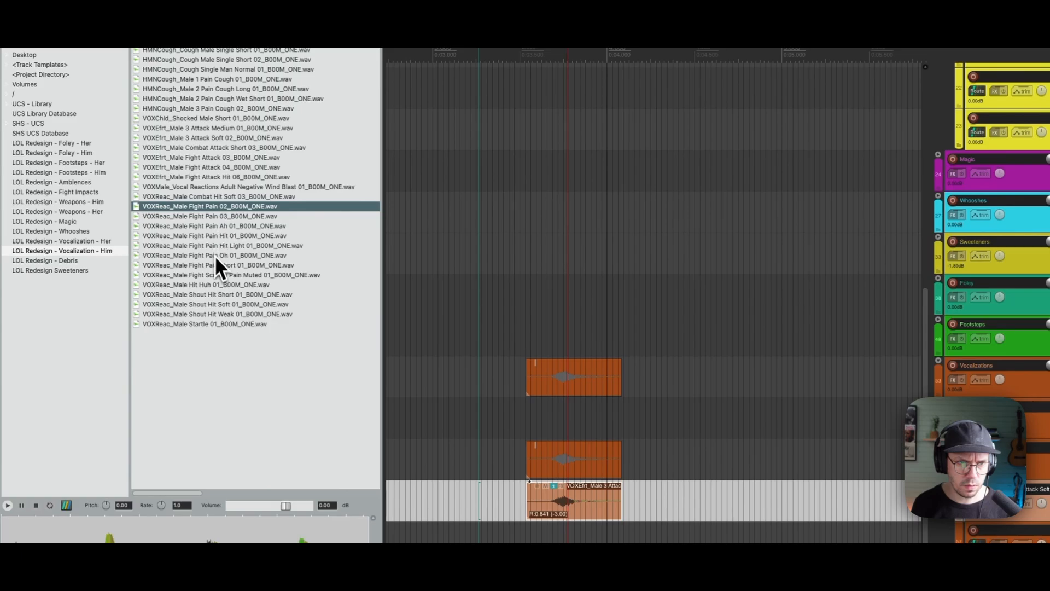
pyautogui.click(219, 275)
pyautogui.click(216, 283)
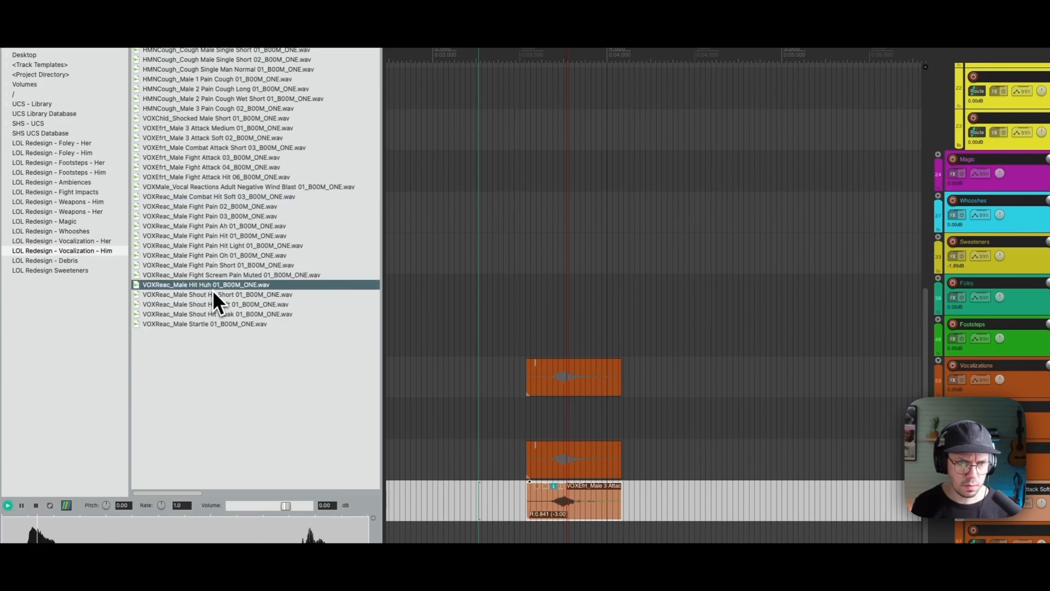
pyautogui.click(213, 294)
pyautogui.click(212, 304)
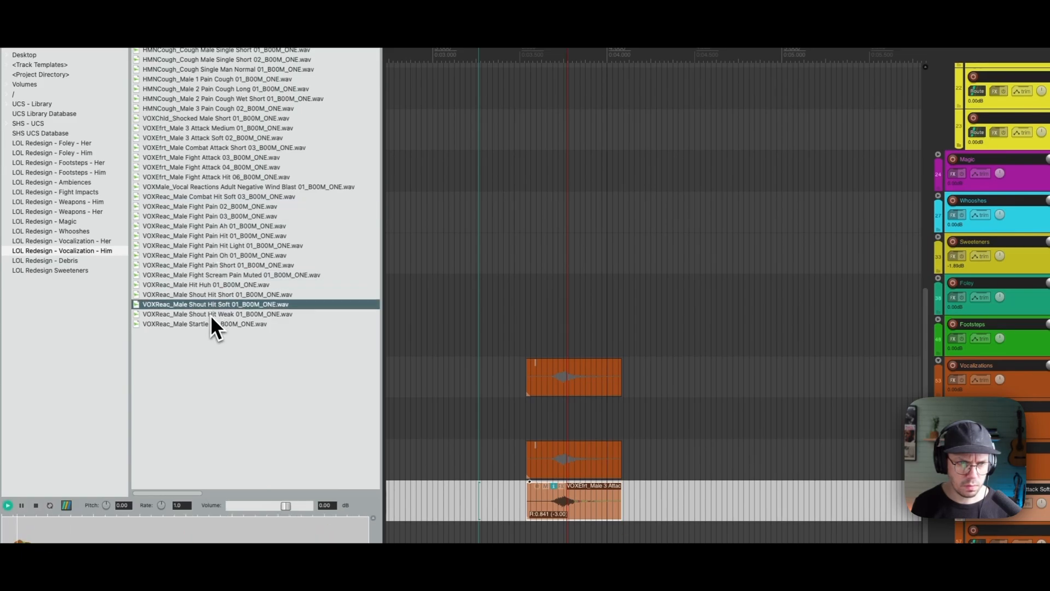
pyautogui.click(210, 314)
pyautogui.click(208, 323)
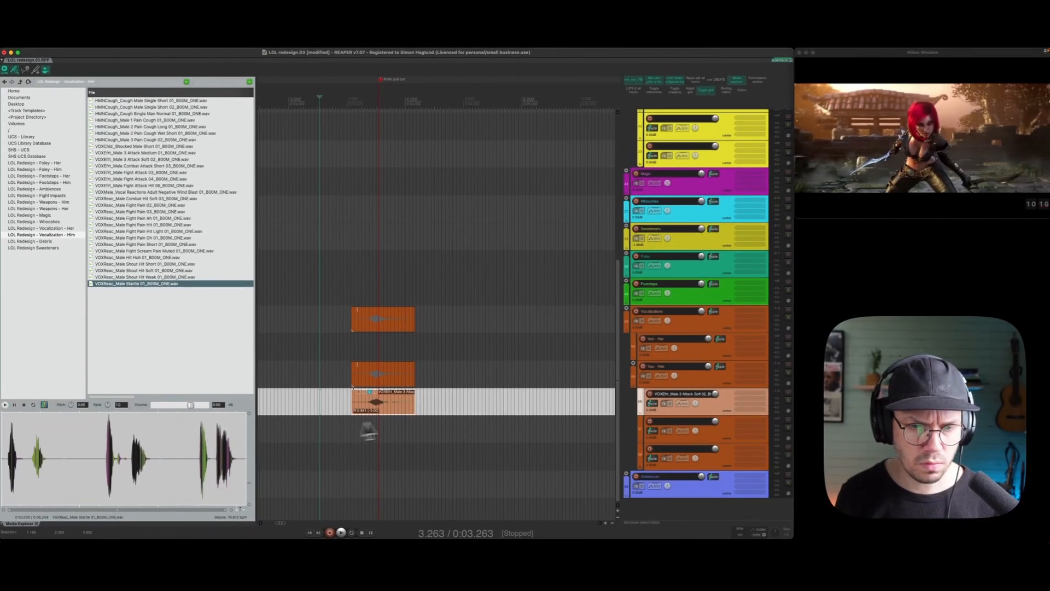
# Place VOXReac_Male Startle 01 on a new track below the Attack Soft vocal and audition it against that grunt.
pyautogui.moveTo(98, 454); pyautogui.dragTo(362, 436)
pyautogui.click(372, 409)
pyautogui.press('m')
pyautogui.click(375, 435)
pyautogui.press('space')
pyautogui.press('space')
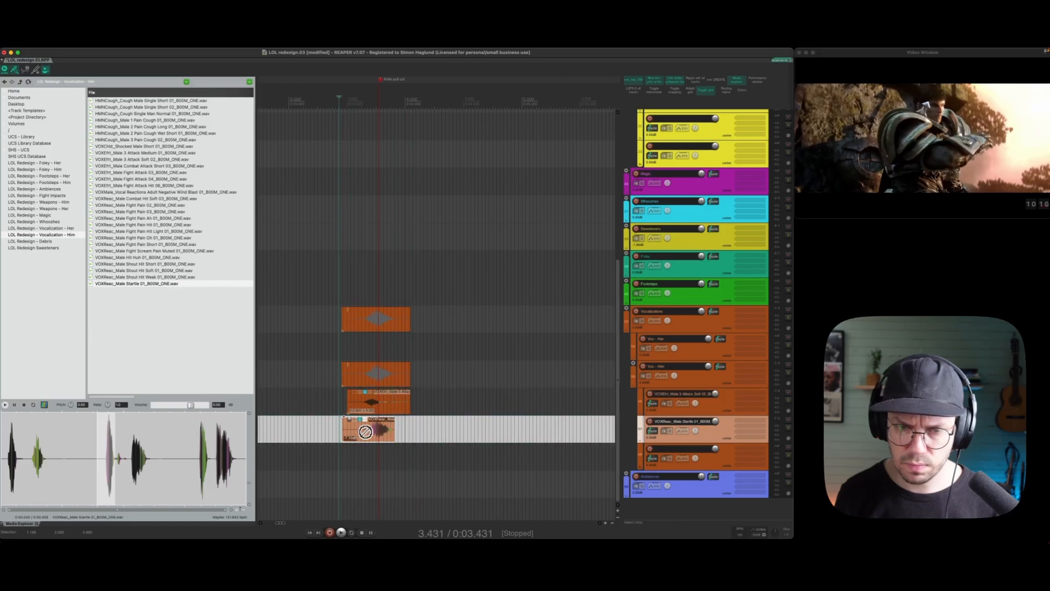
pyautogui.click(347, 419)
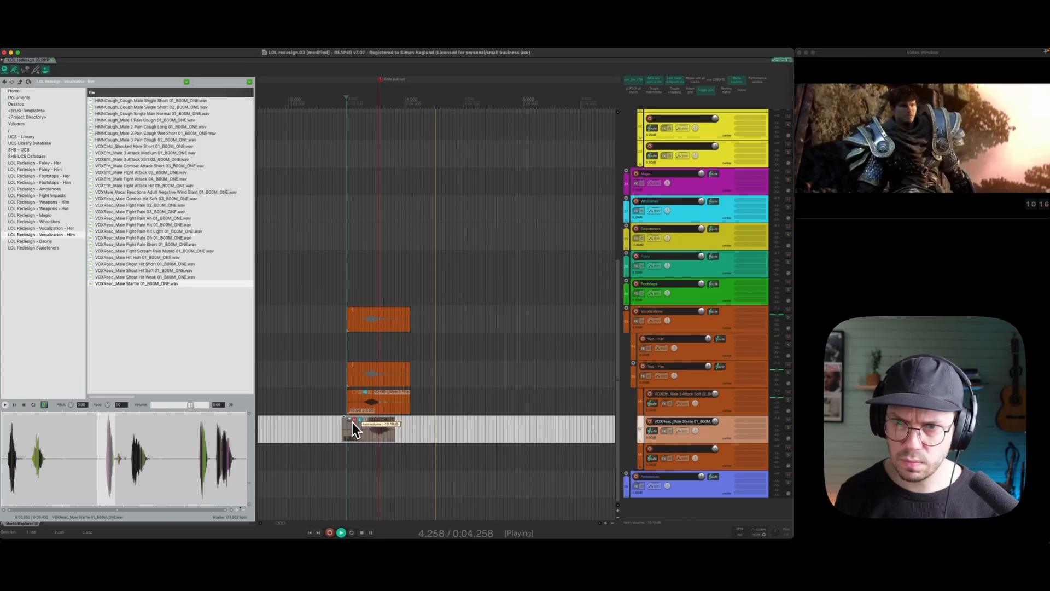
pyautogui.click(366, 408)
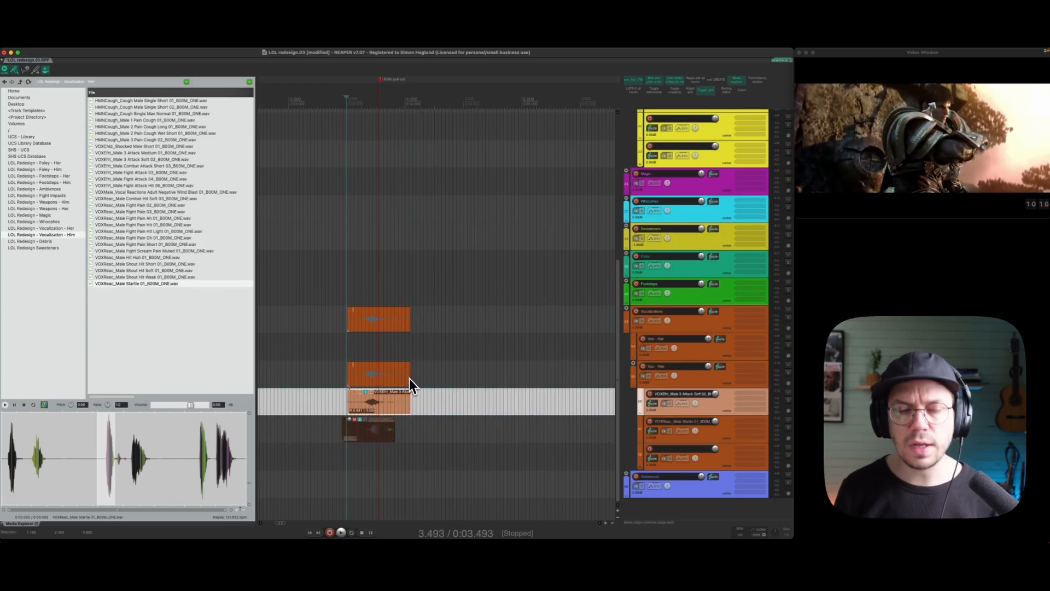
# Nudge the Attack Soft vocal item very slightly and play back the fight section with the video.
pyautogui.moveTo(390, 399); pyautogui.dragTo(390, 401)
pyautogui.press('space')
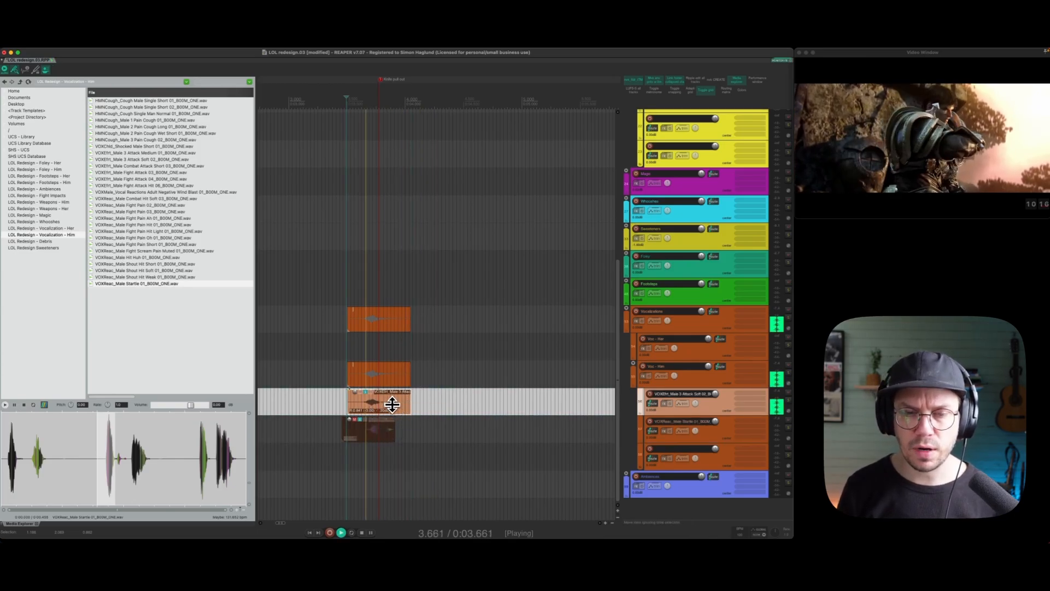
pyautogui.press('space')
pyautogui.moveTo(353, 89); pyautogui.dragTo(415, 106)
pyautogui.click(307, 301)
pyautogui.press('space')
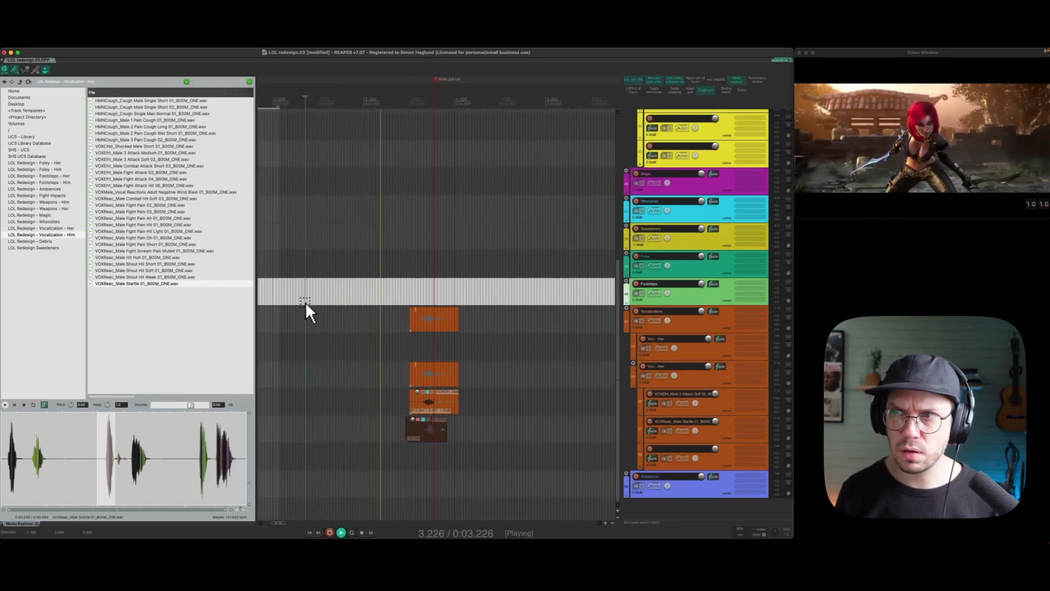
pyautogui.press('space')
pyautogui.press('space')
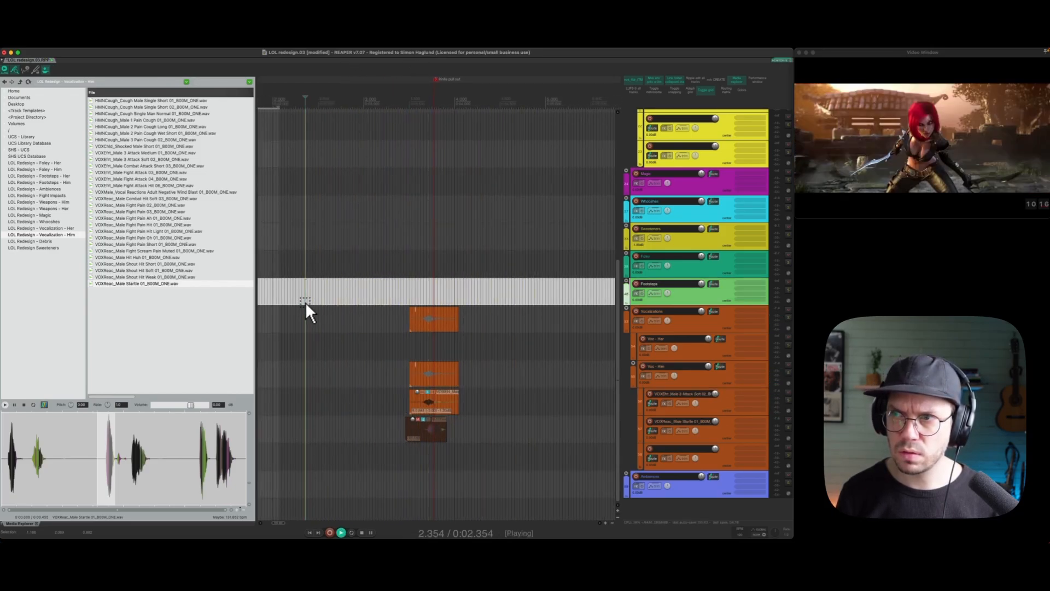
pyautogui.press('space')
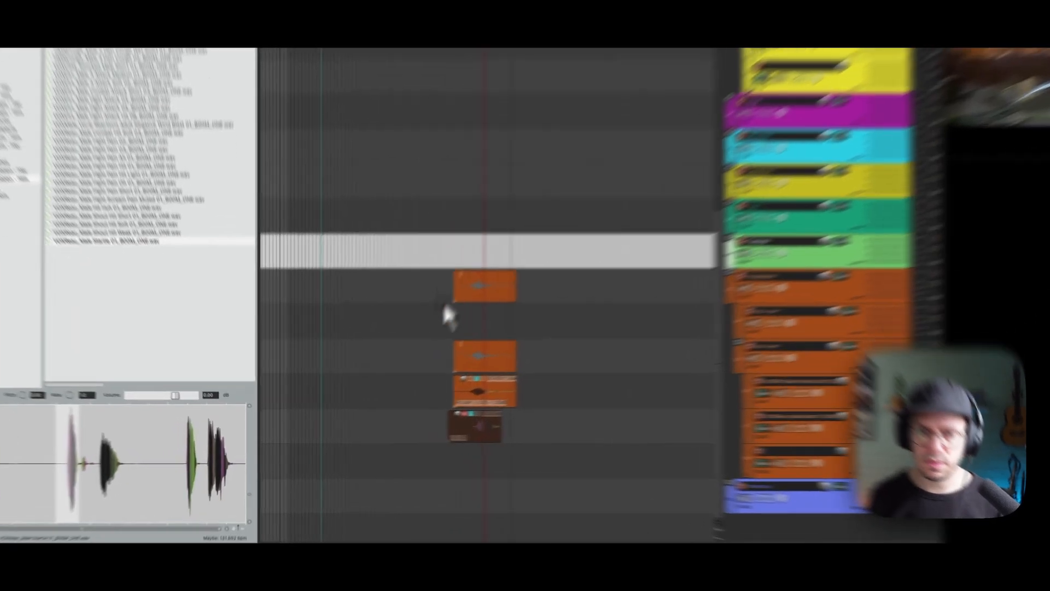
# Play back the fight from the Voc - Him track to review the vocal timing against the picture.
pyautogui.click(364, 368)
pyautogui.press('space')
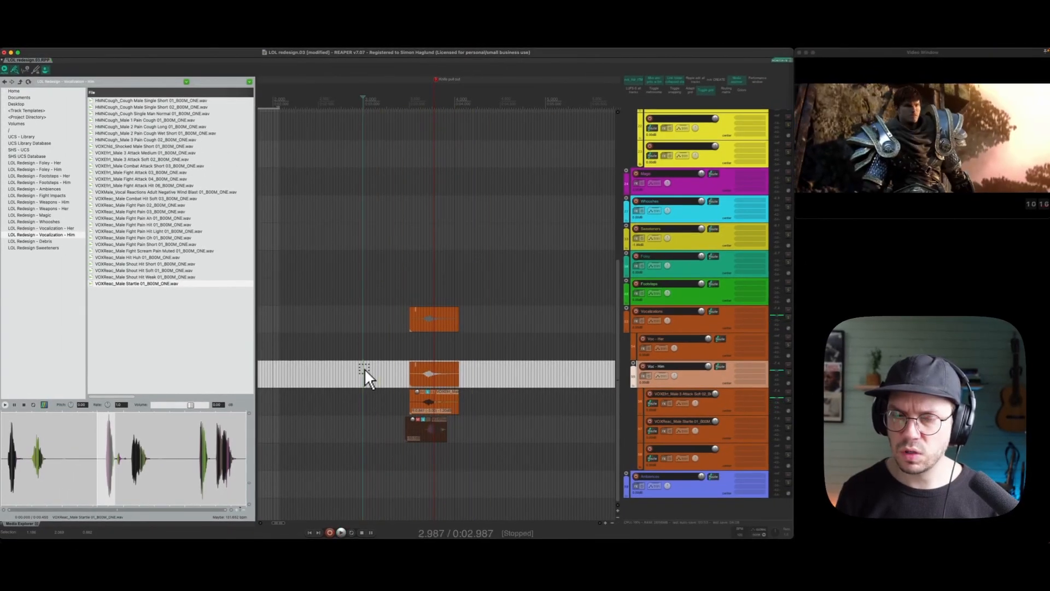
pyautogui.press('space')
pyautogui.moveTo(534, 355); pyautogui.dragTo(501, 350)
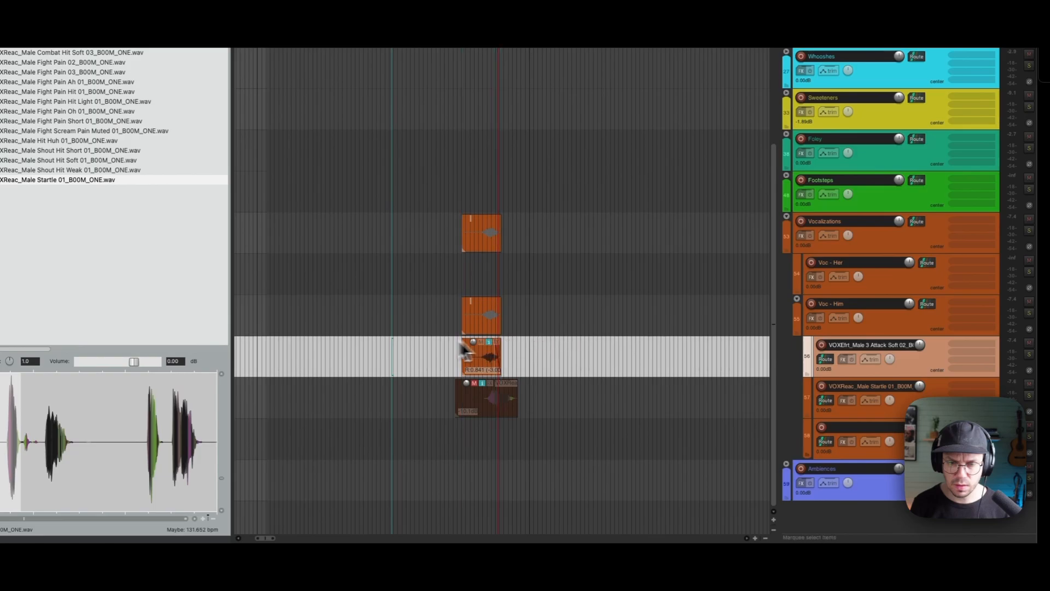
pyautogui.click(408, 336)
pyautogui.press('space')
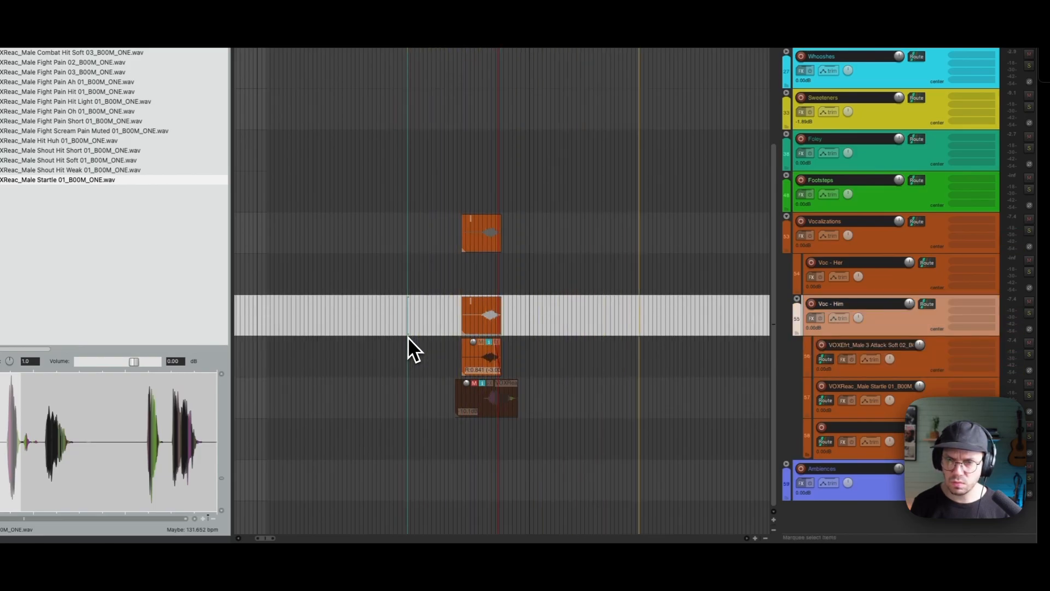
pyautogui.press('space')
pyautogui.press('space')
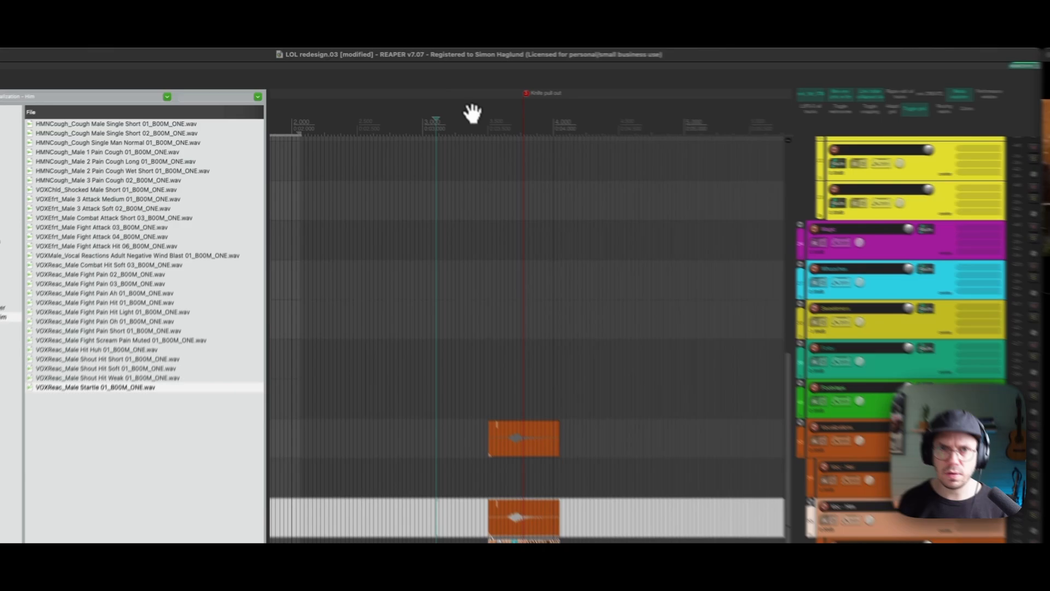
pyautogui.moveTo(402, 96); pyautogui.dragTo(389, 49)
# Delete the VOXReac_Male Startle 01 track and insert two new empty tracks inside the Voc - Him folder.
pyautogui.click(761, 444)
pyautogui.press('Delete')
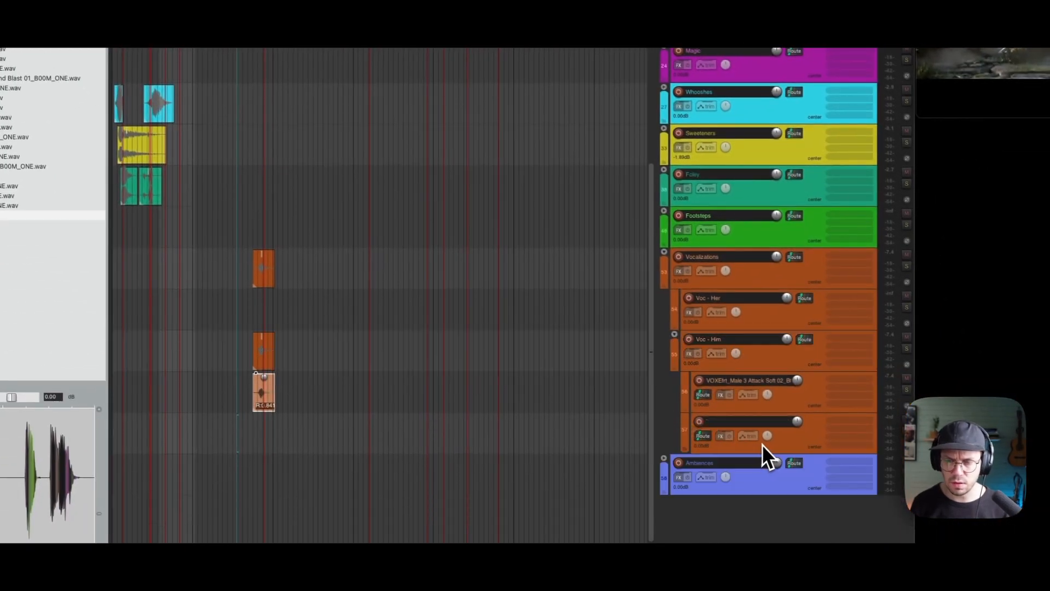
pyautogui.click(783, 438)
pyautogui.press('super+t')
pyautogui.press('super+t')
pyautogui.click(788, 441)
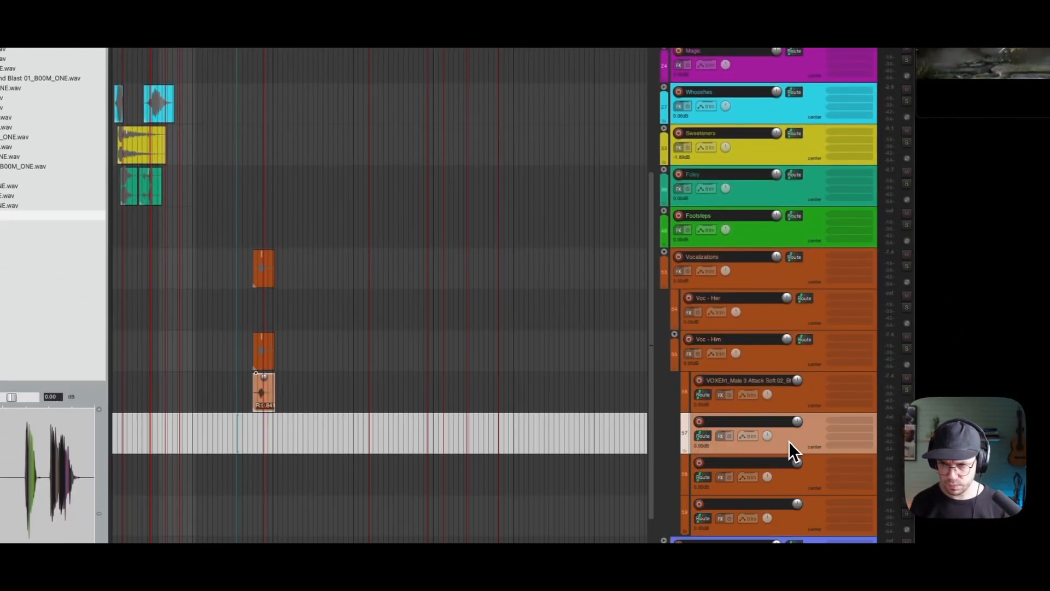
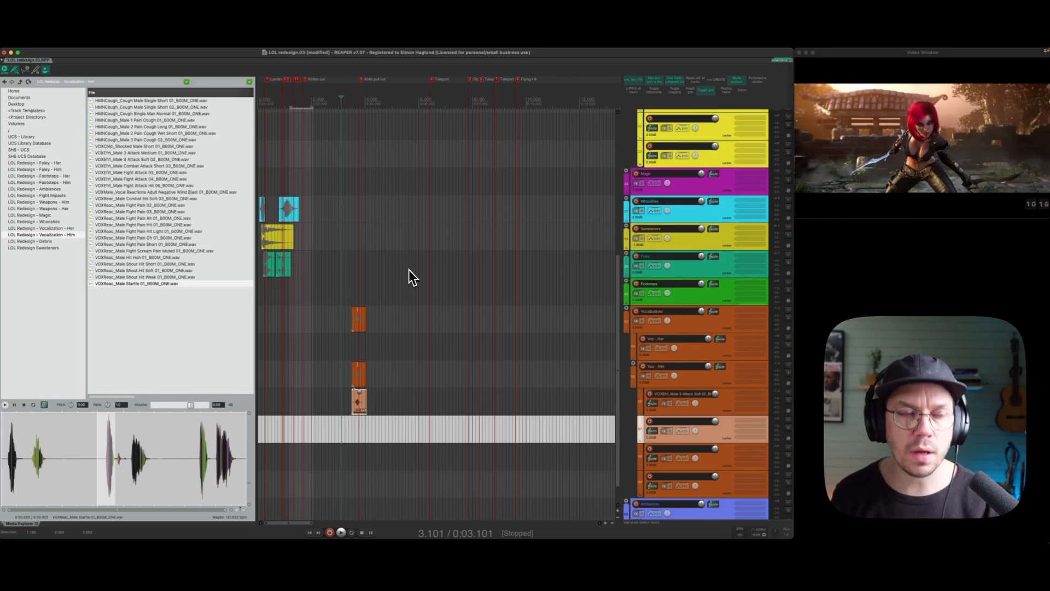
# Add a marker named Teleport starts where the teleport begins, at about 5.8 seconds.
pyautogui.scroll(1, 410, 274)
pyautogui.click(687, 354)
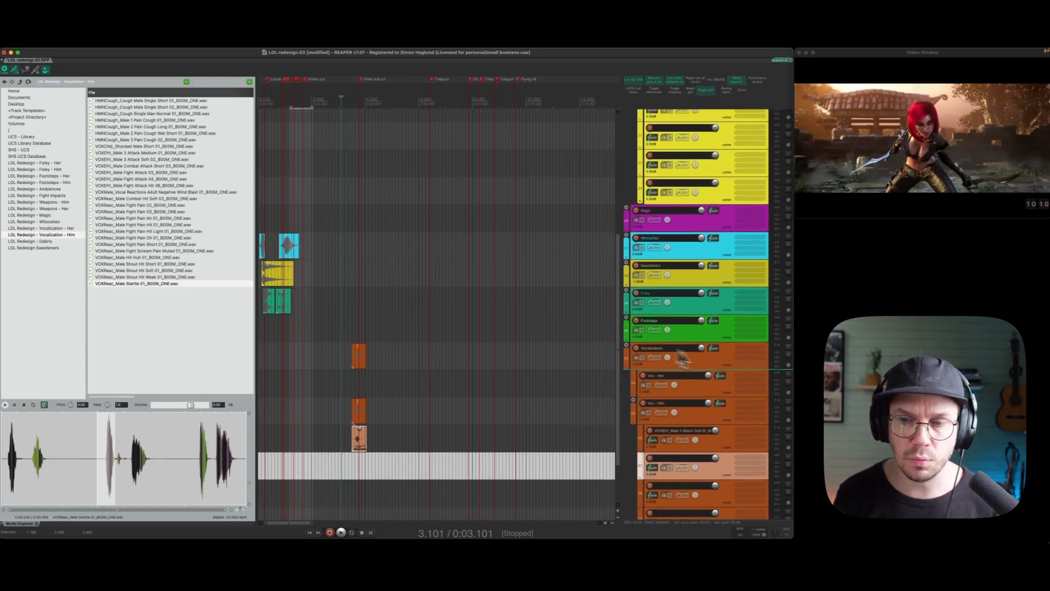
pyautogui.press('f')
pyautogui.scroll(5, 611, 411)
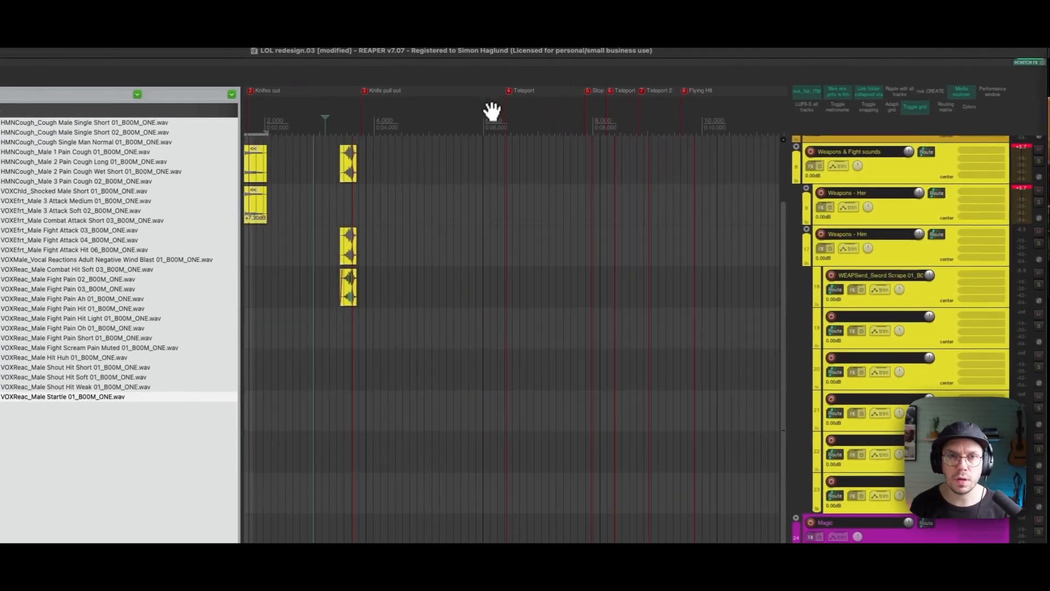
pyautogui.scroll(4, 492, 110)
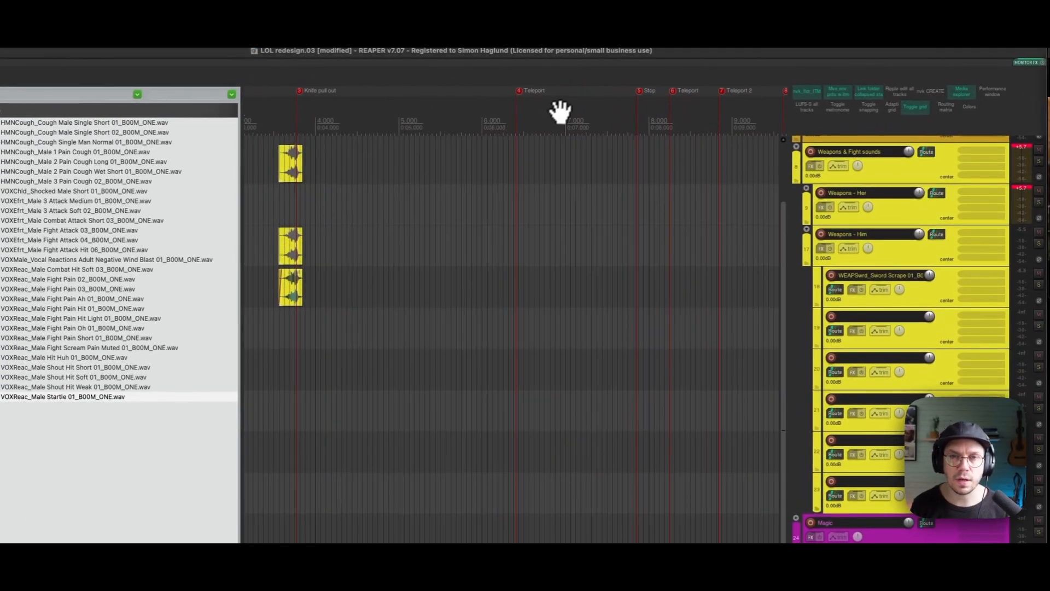
pyautogui.moveTo(521, 107); pyautogui.dragTo(476, 101)
pyautogui.moveTo(407, 105); pyautogui.dragTo(390, 102)
pyautogui.click(410, 304)
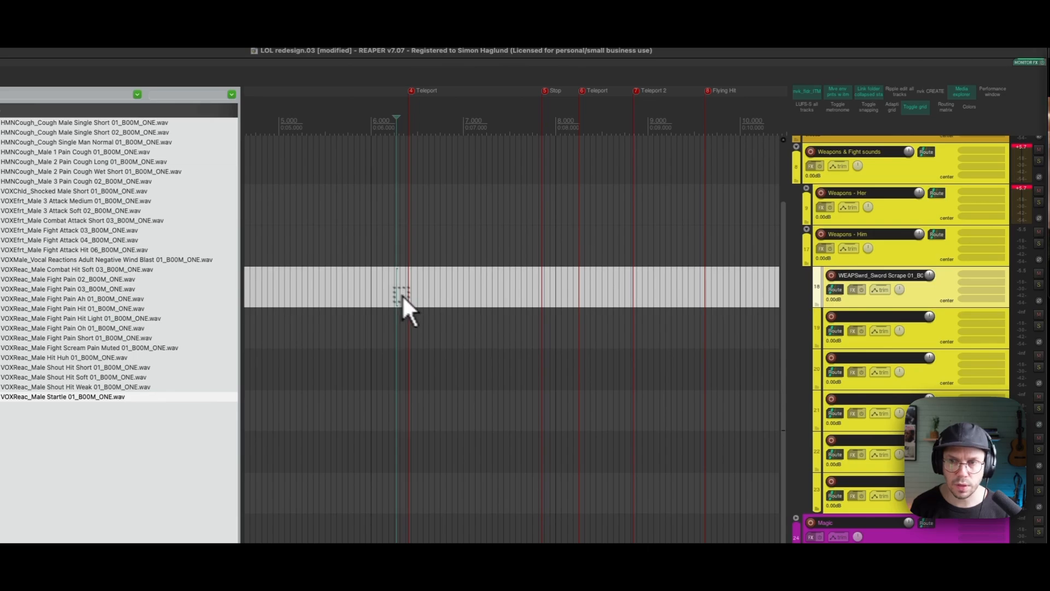
pyautogui.moveTo(359, 113); pyautogui.dragTo(434, 135)
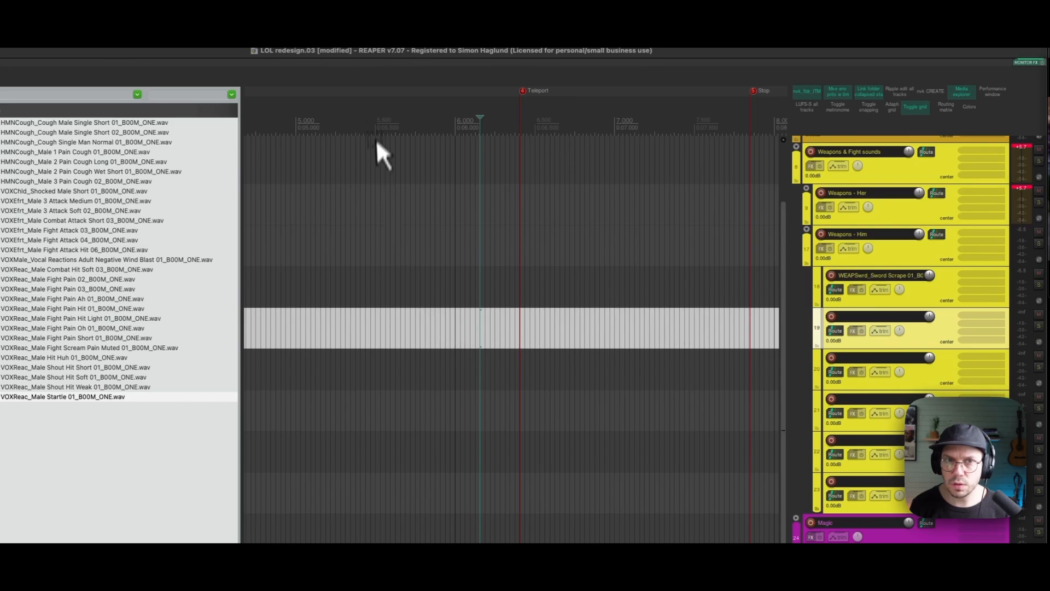
pyautogui.moveTo(377, 153); pyautogui.dragTo(535, 93)
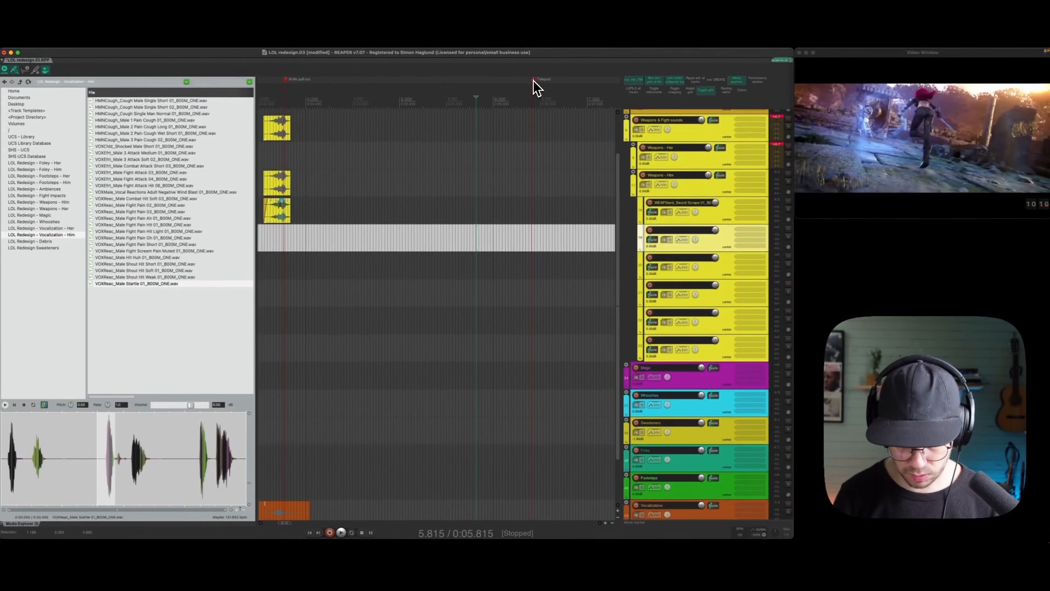
pyautogui.hotkey('shift', 'm')
pyautogui.write('Teleport starts')
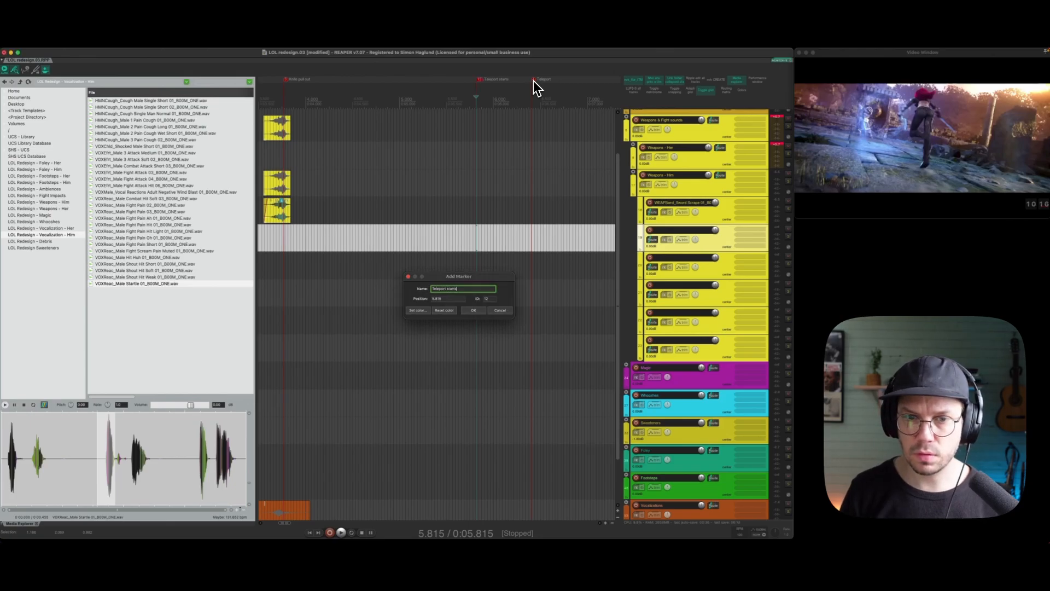
pyautogui.press('Return')
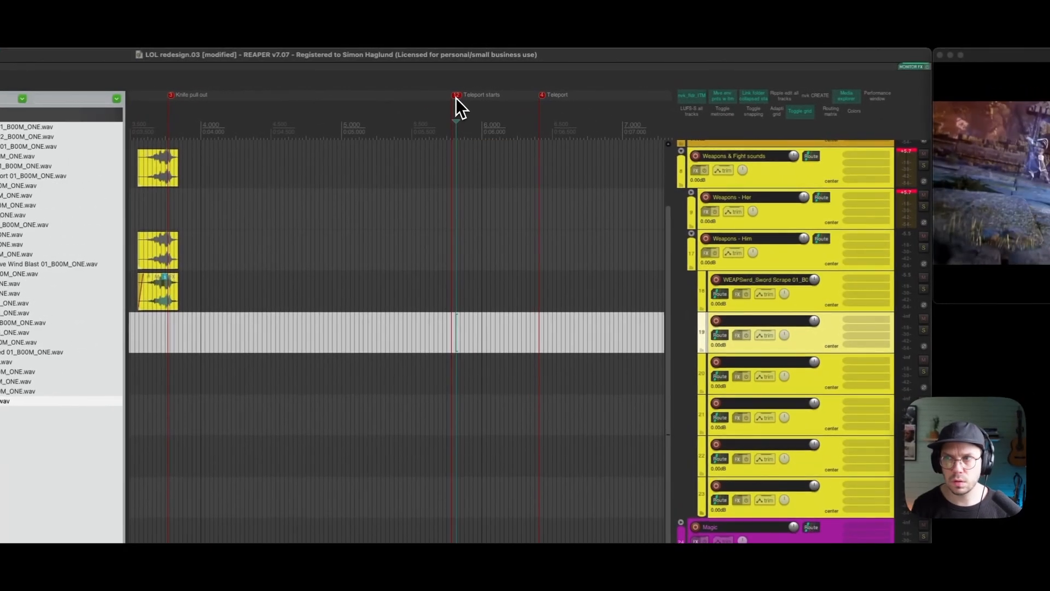
# Shift the Teleport marker slightly earlier and add a marker named Teleport p2 at about 6.6 seconds.
pyautogui.moveTo(545, 99)
pyautogui.mouseDown()
pyautogui.moveTo(569, 100)
pyautogui.moveTo(549, 79)
pyautogui.moveTo(514, 80)
pyautogui.moveTo(527, 87)
pyautogui.mouseUp()
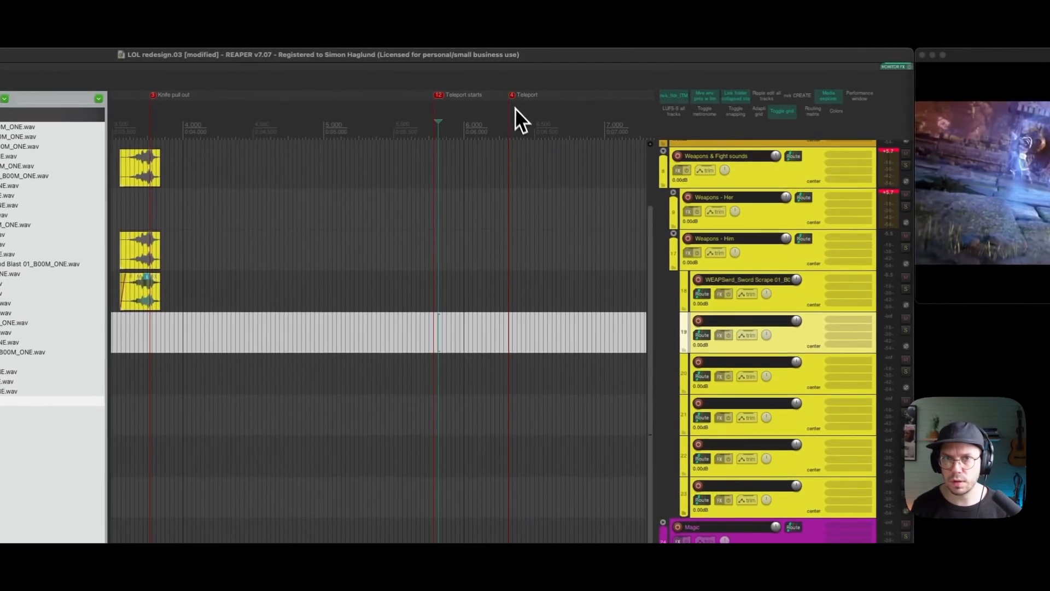
pyautogui.click(553, 97)
pyautogui.hotkey('shift', 'm')
pyautogui.write('Tele')
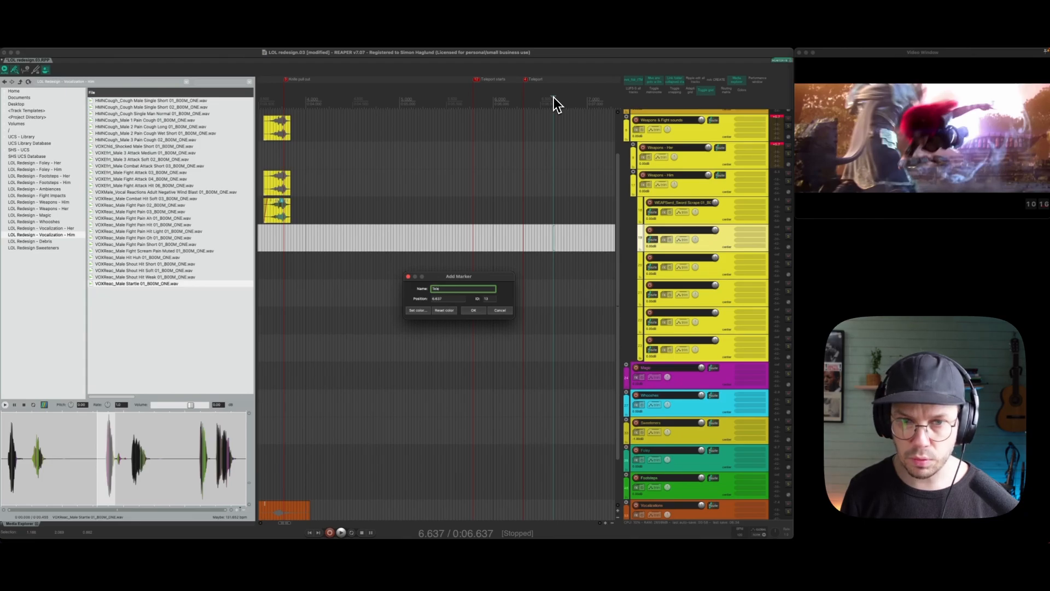
pyautogui.write('port p2')
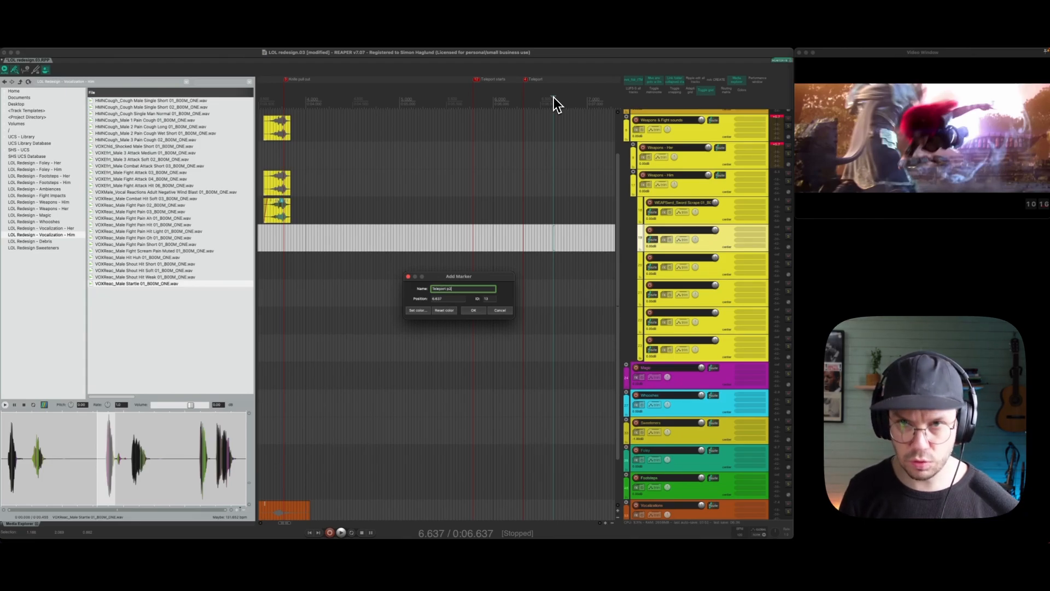
pyautogui.press('Return')
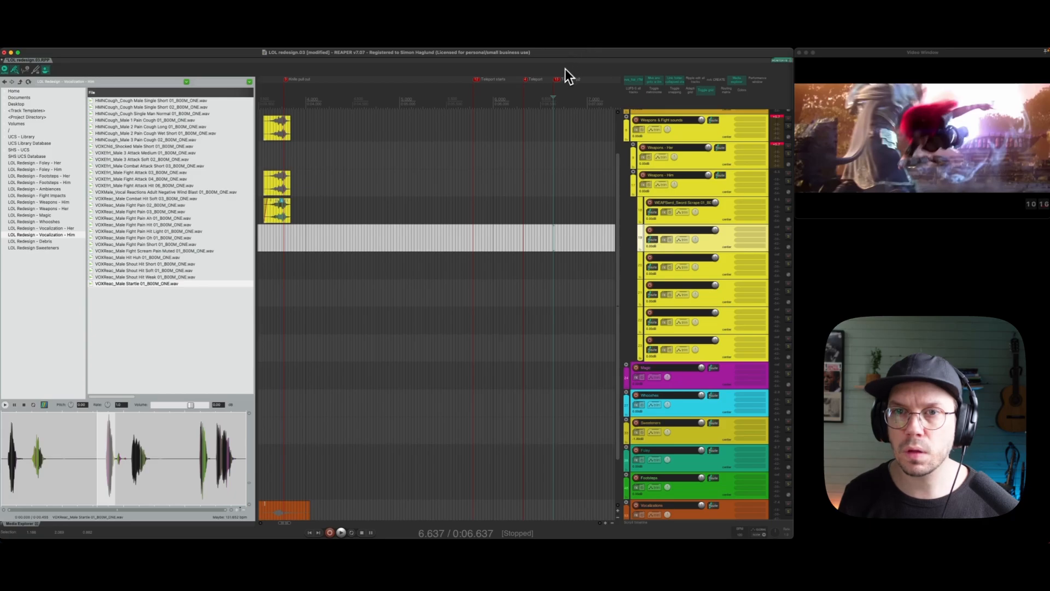
pyautogui.moveTo(558, 84)
pyautogui.mouseDown()
pyautogui.moveTo(513, 86)
pyautogui.moveTo(549, 80)
pyautogui.mouseUp()
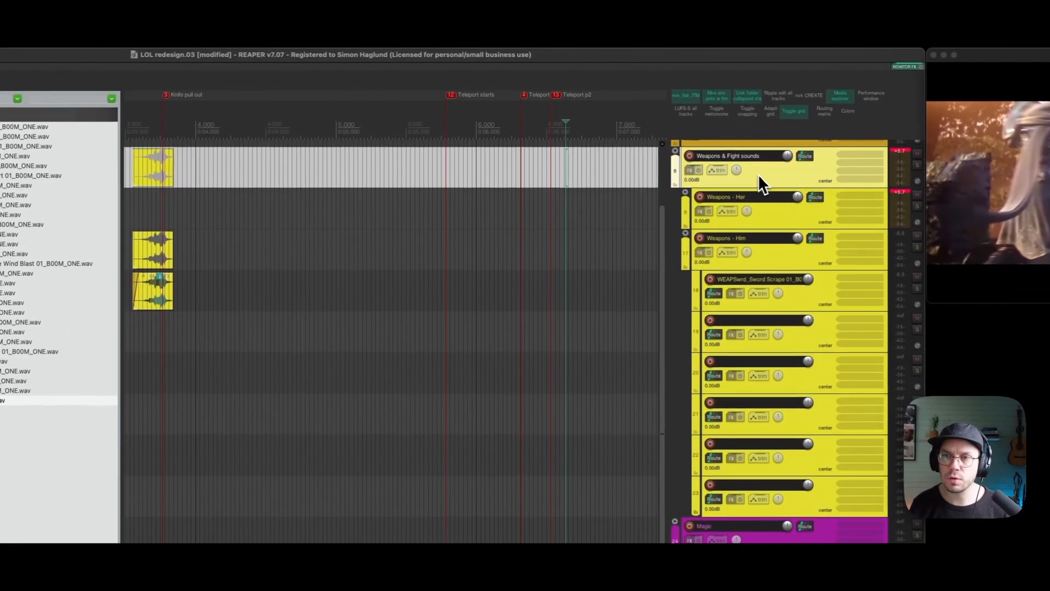
# Collapse the Weapons folder and expand the Magic folder to show its child tracks.
pyautogui.doubleClick(684, 136)
pyautogui.click(695, 164)
pyautogui.doubleClick(777, 214)
pyautogui.click(781, 253)
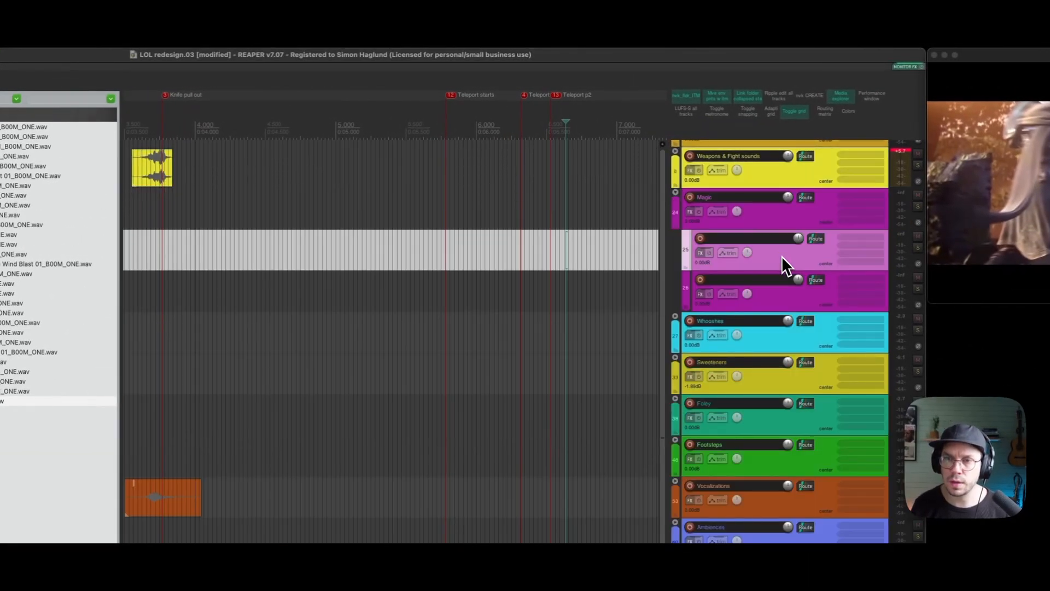
pyautogui.press('super+t')
pyautogui.press('super+t')
pyautogui.press('super+z')
pyautogui.press('super+z')
# Insert three new empty tracks inside the Magic folder.
pyautogui.click(782, 257)
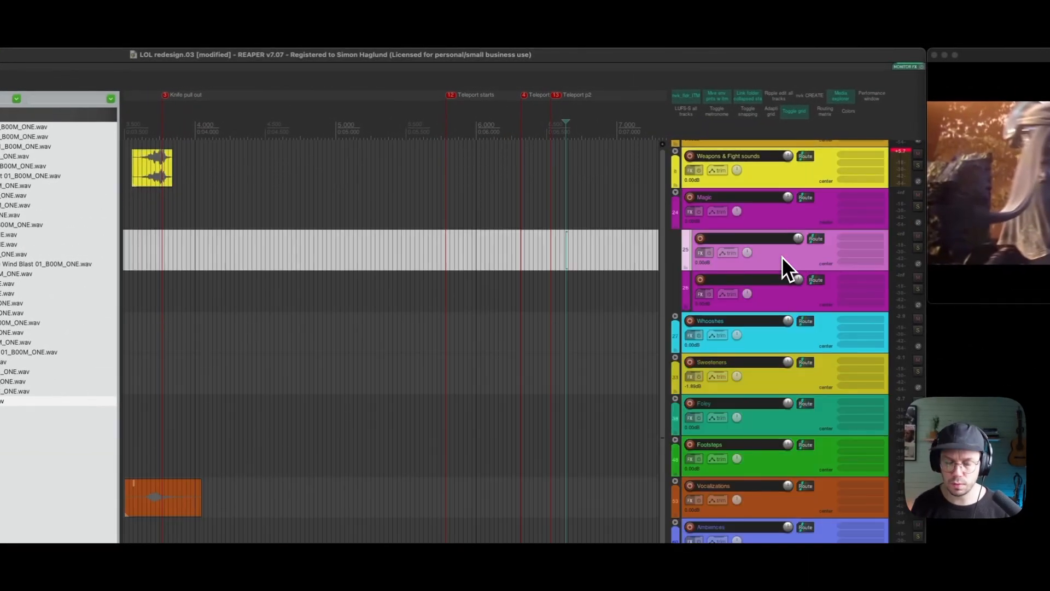
pyautogui.press('super+t')
pyautogui.press('super+t')
pyautogui.press('super+t')
pyautogui.press('super+t')
pyautogui.click(782, 257)
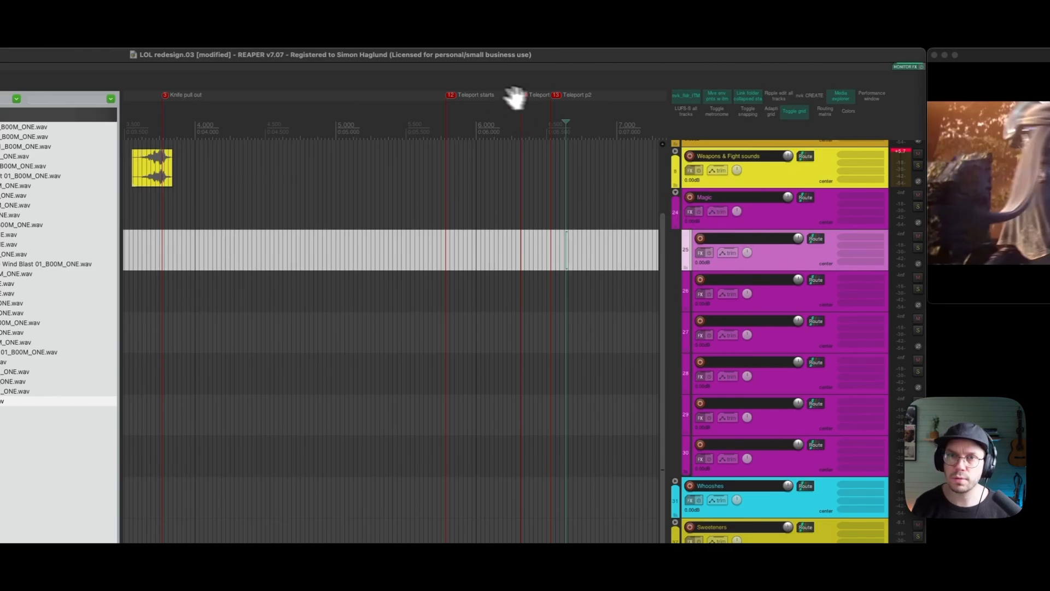
# Audition sounds from the LOL Redesign - Magic library and place DSGNSrce_PROCESSED SEQUENCE Healing Sphere on the first empty Magic track.
pyautogui.moveTo(577, 102); pyautogui.dragTo(489, 153)
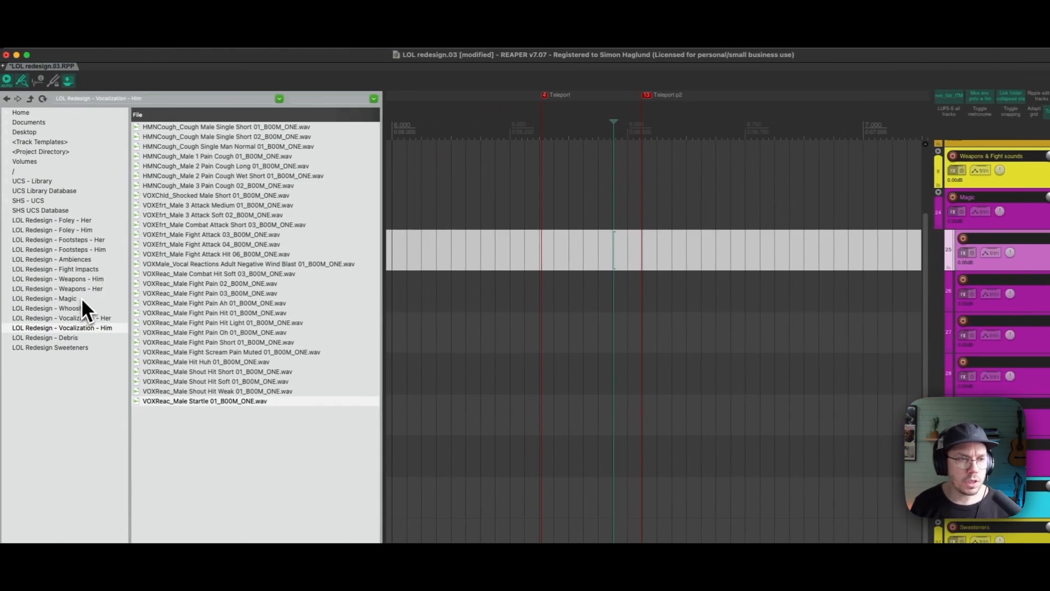
pyautogui.click(75, 300)
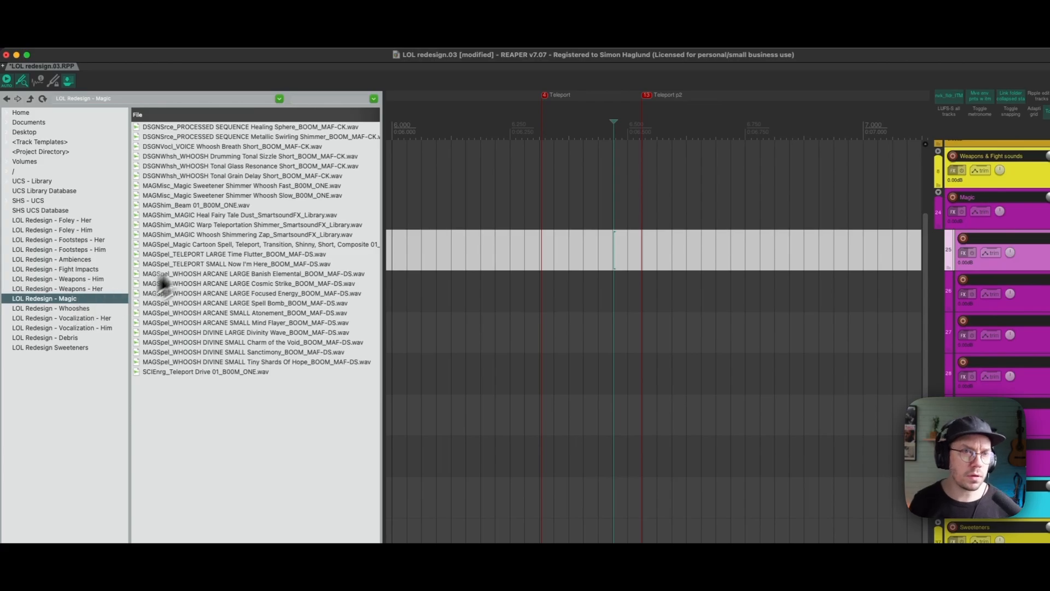
pyautogui.click(268, 127)
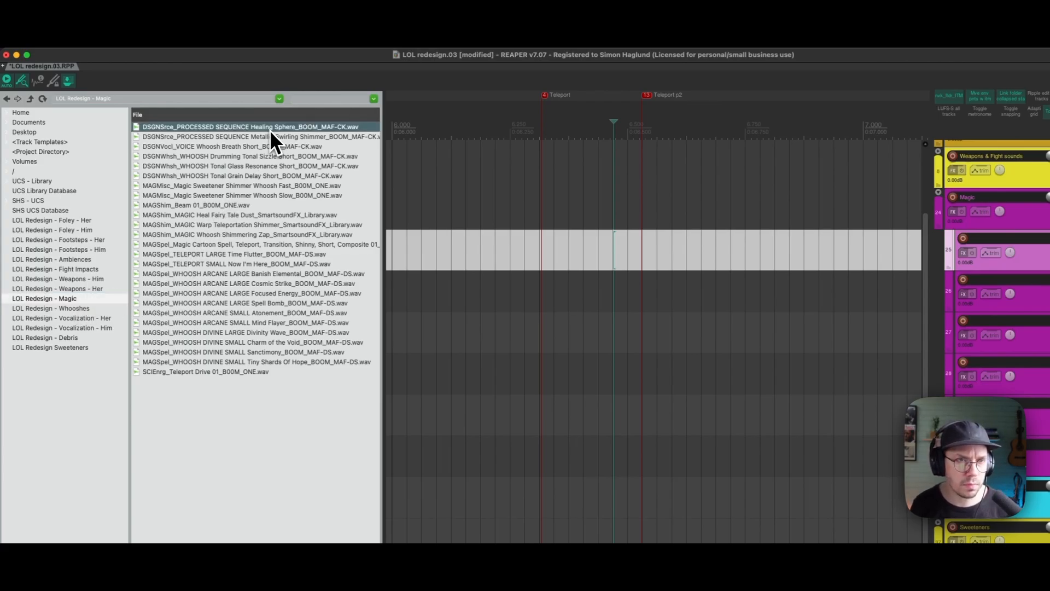
pyautogui.click(273, 137)
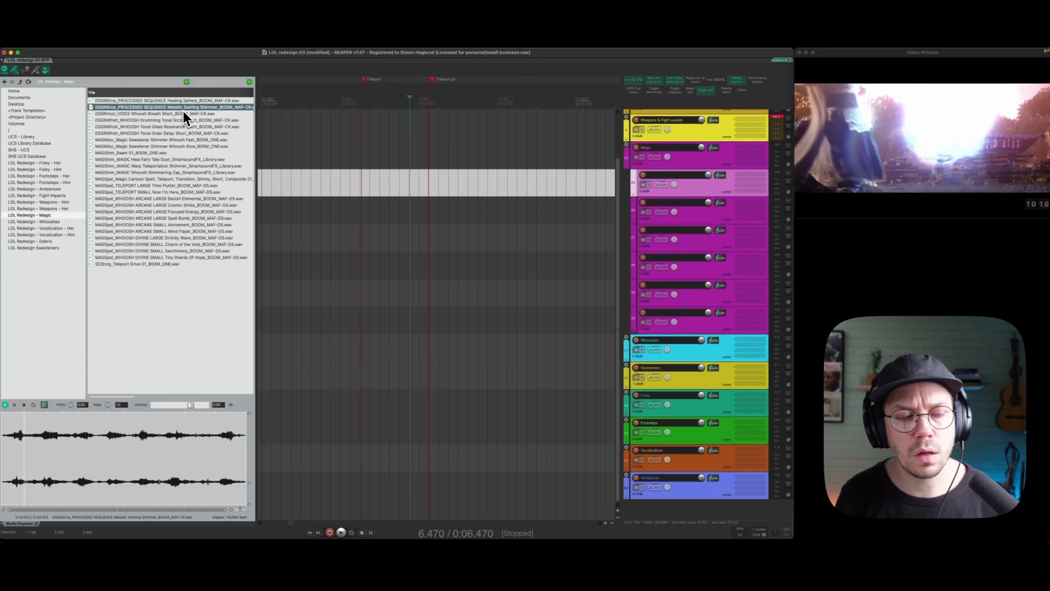
pyautogui.press('space')
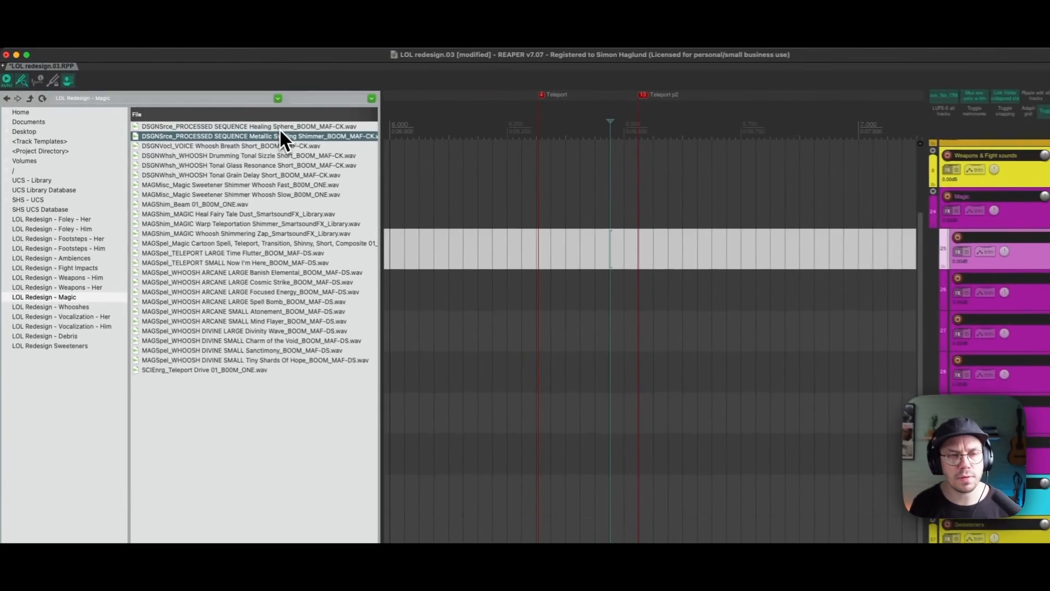
pyautogui.click(188, 101)
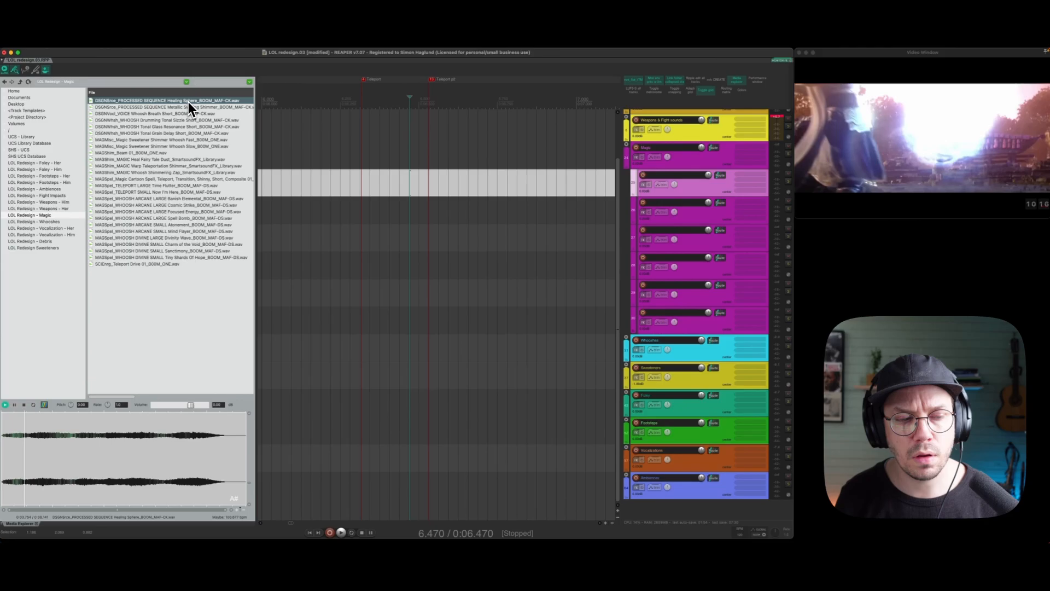
pyautogui.press('space')
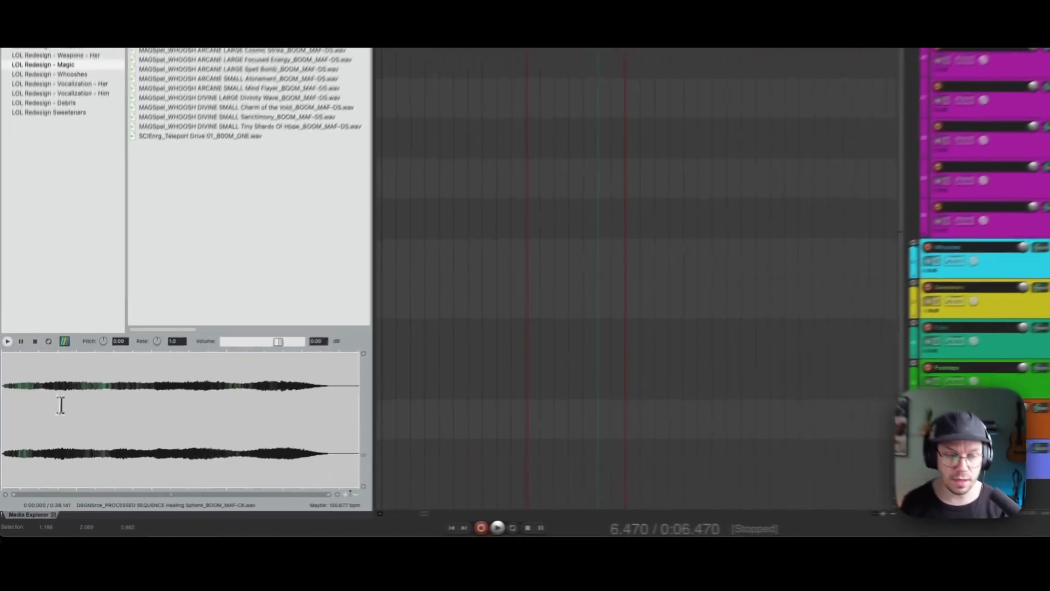
pyautogui.click(42, 441)
pyautogui.press('space')
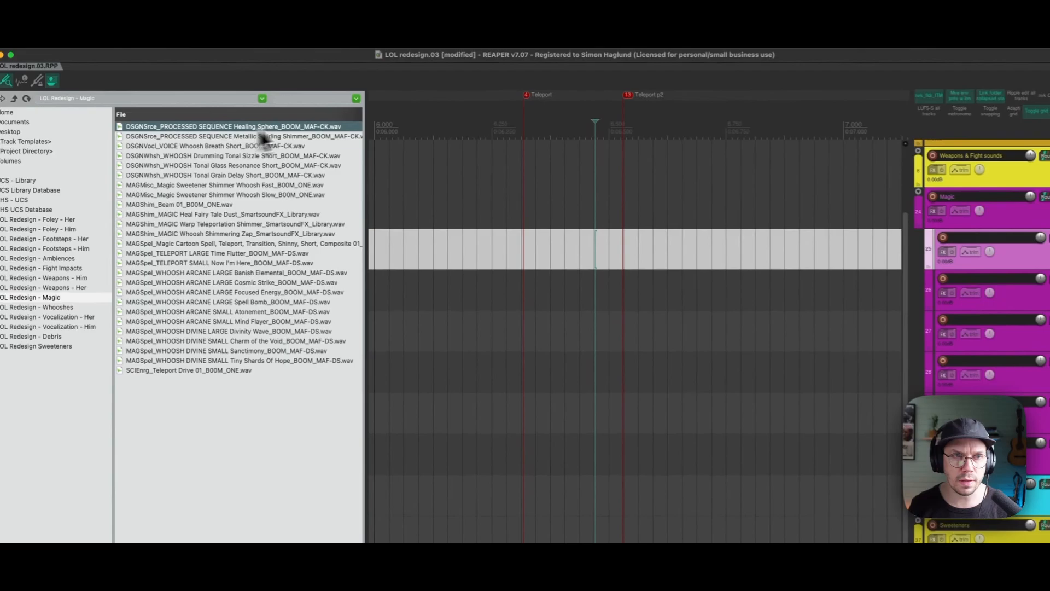
pyautogui.moveTo(186, 104); pyautogui.dragTo(388, 184)
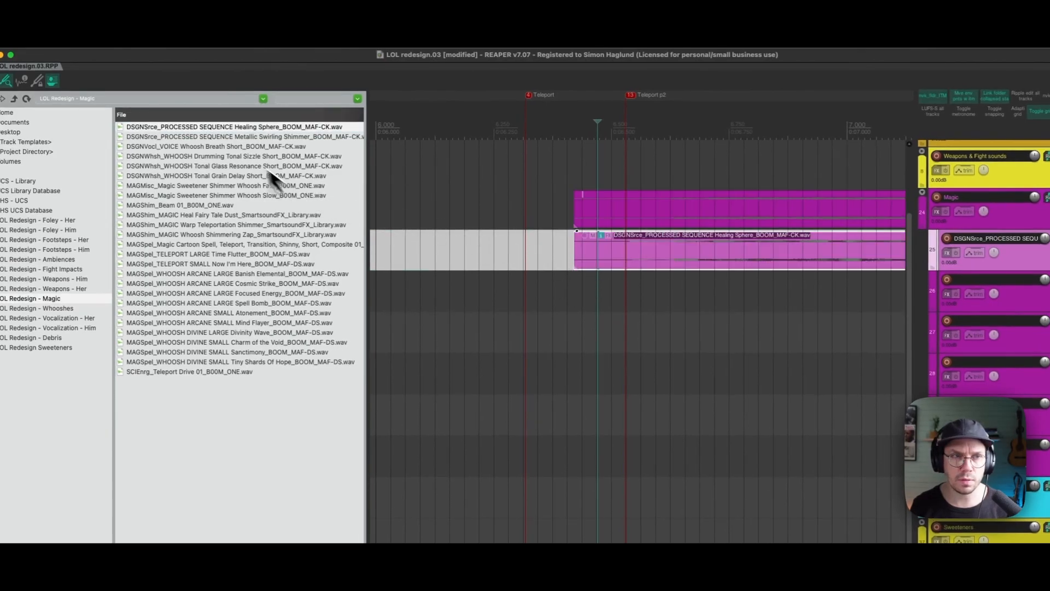
# Audition more magic sounds and place DSGNWhsh_WHOOSH Drumming Tonal Sizzle Short on the next empty Magic track, slightly later.
pyautogui.click(234, 145)
pyautogui.click(237, 140)
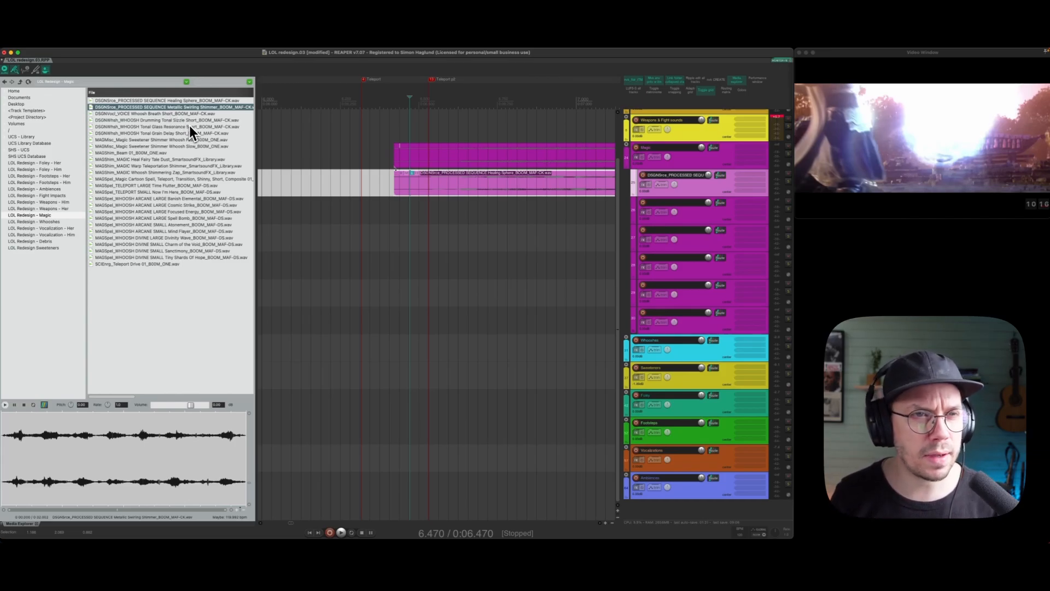
pyautogui.click(179, 114)
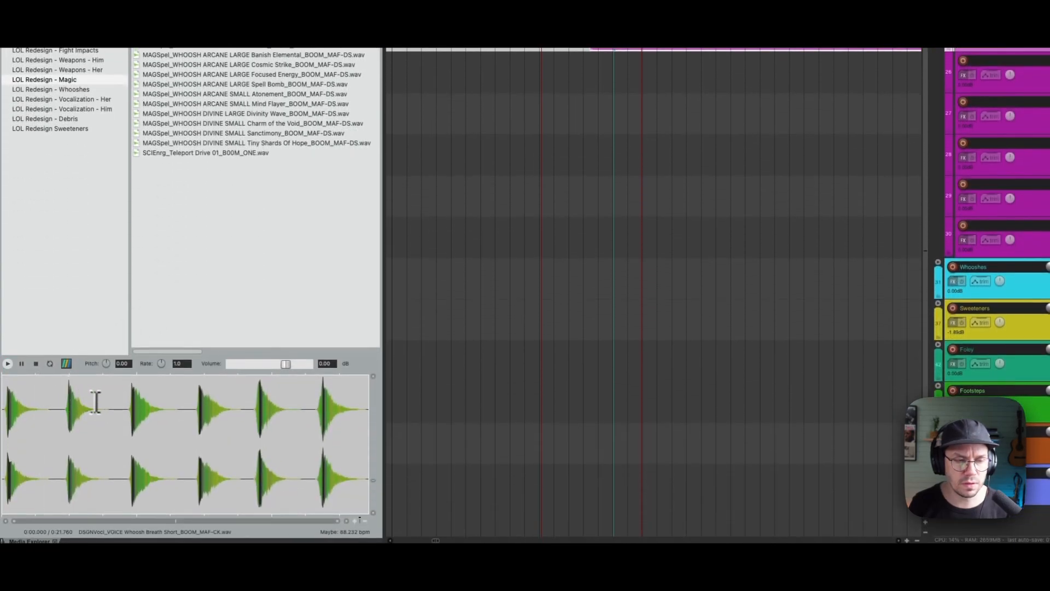
pyautogui.click(126, 403)
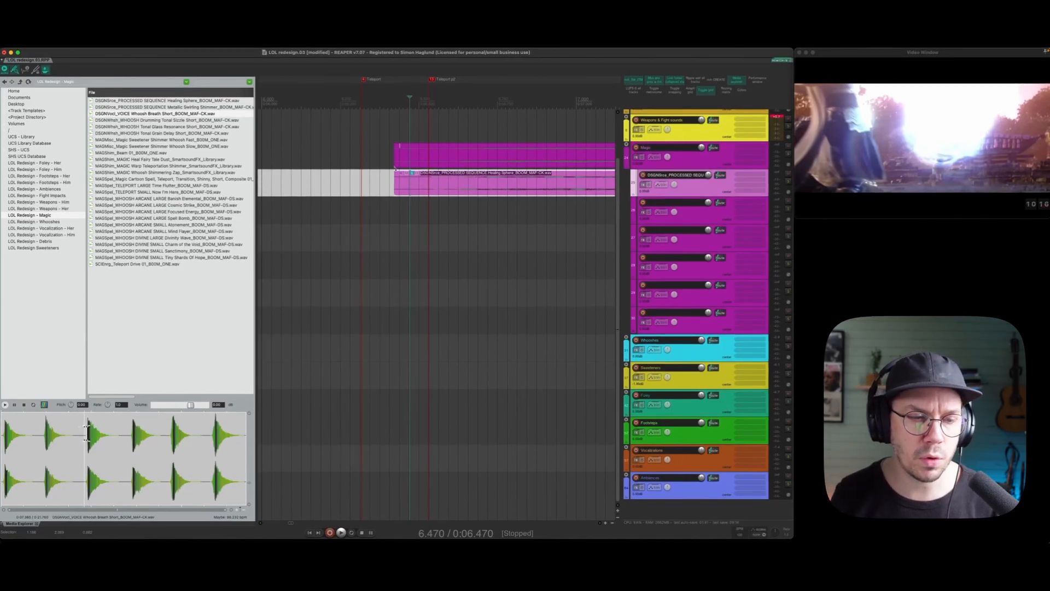
pyautogui.press('space')
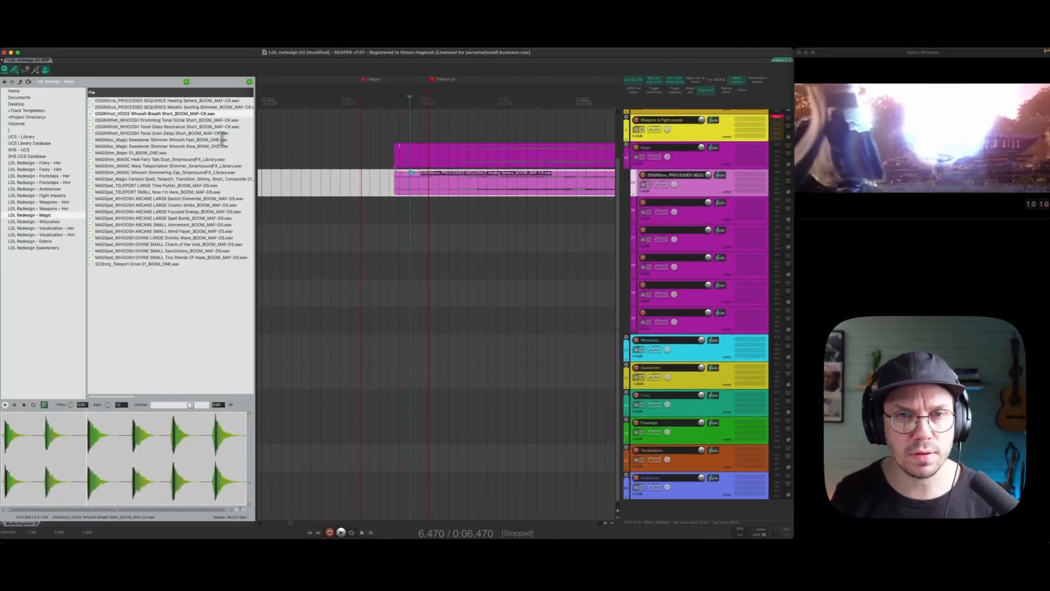
pyautogui.click(202, 121)
pyautogui.click(275, 165)
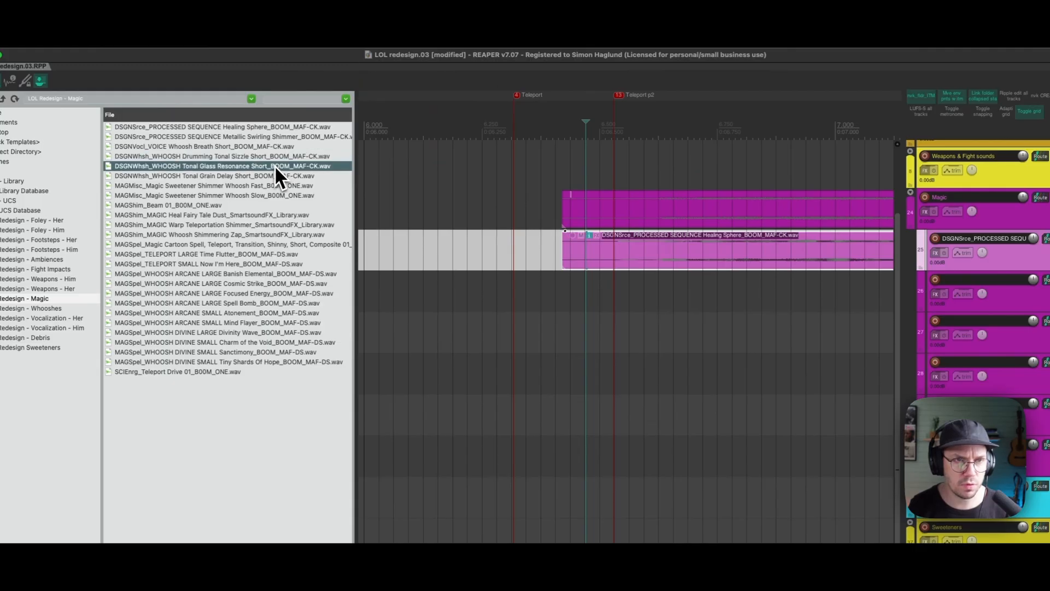
pyautogui.click(273, 156)
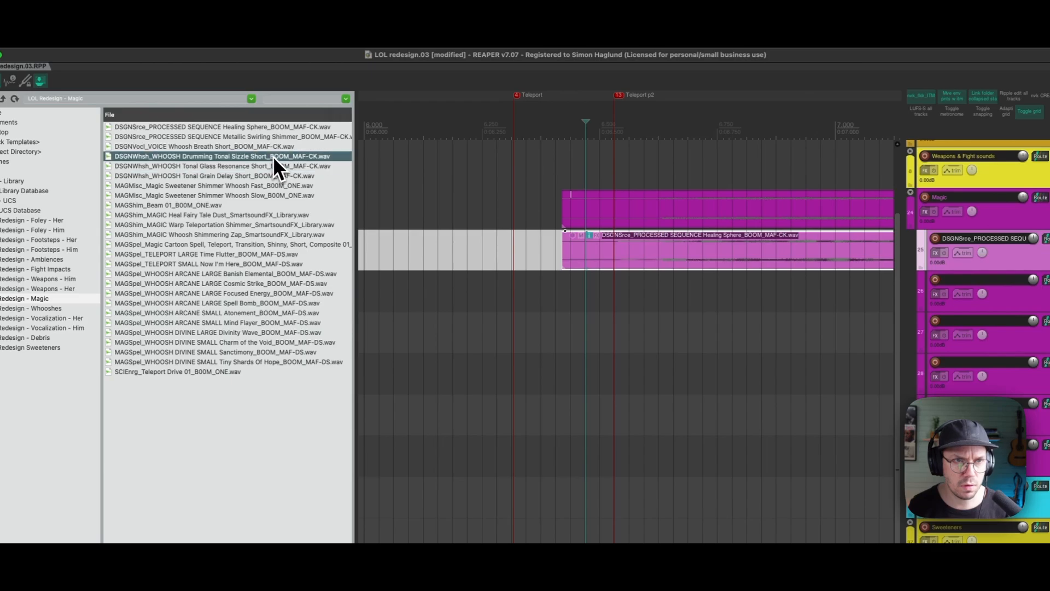
pyautogui.click(271, 166)
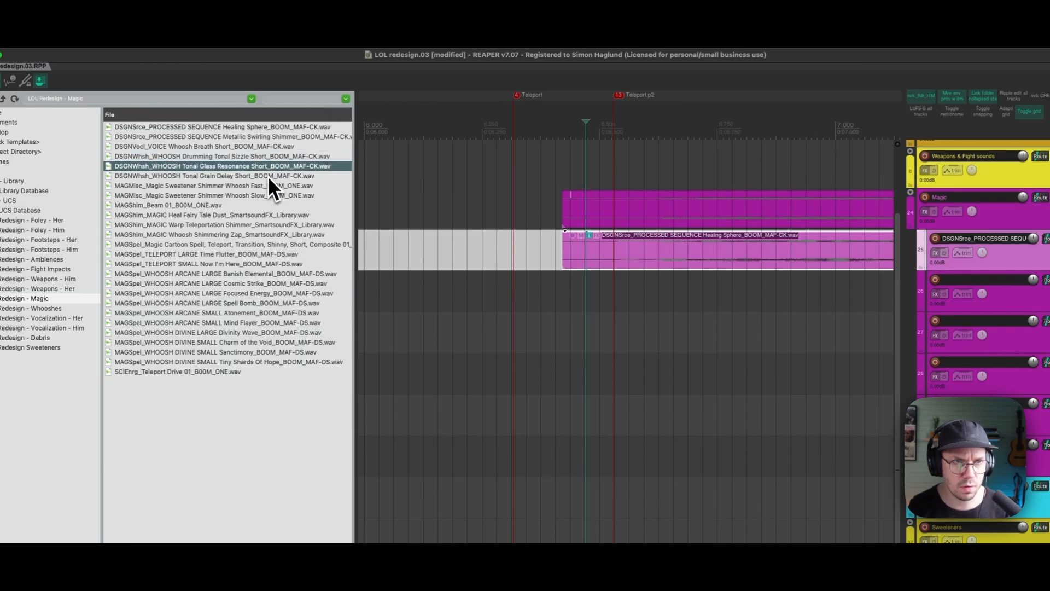
pyautogui.click(263, 158)
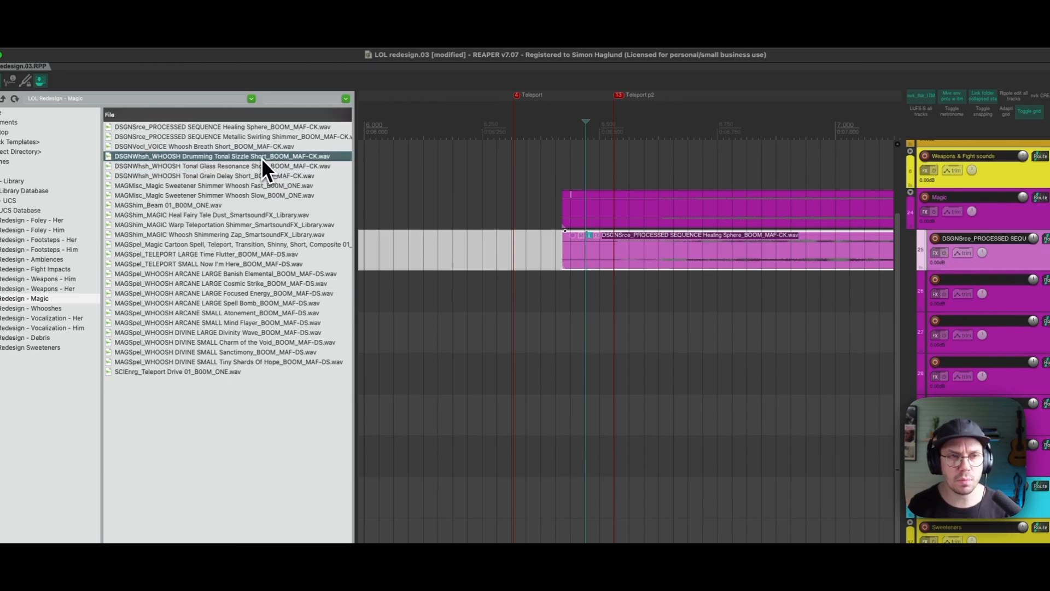
pyautogui.moveTo(263, 159); pyautogui.dragTo(630, 303)
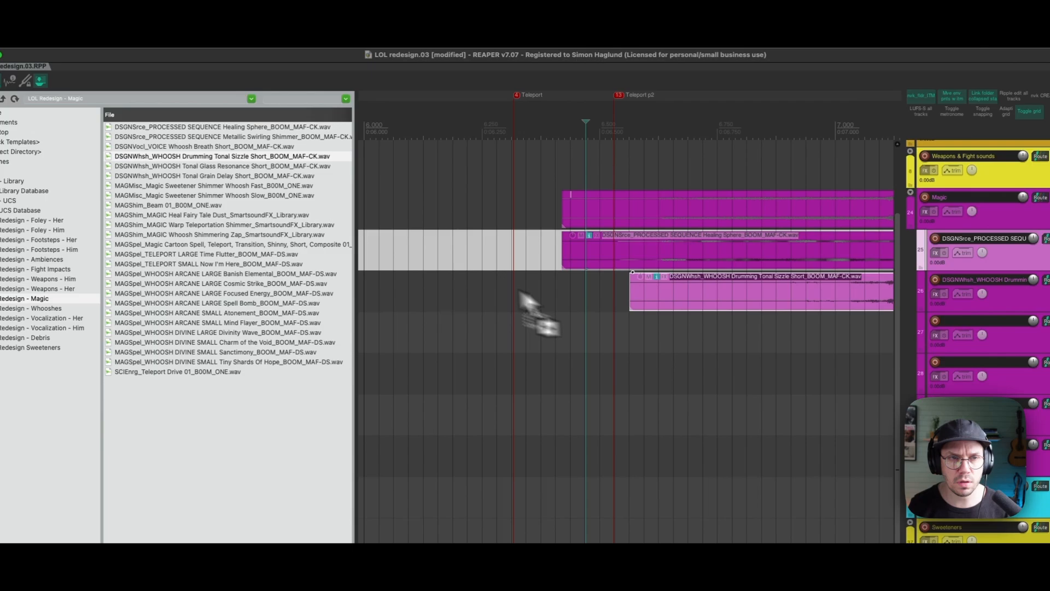
# Audition magic sounds and place MAGMisc_Magic Sweetener Shimmer Whoosh Fast and MAGShim_Beam 01 on the next two Magic tracks.
pyautogui.click(250, 176)
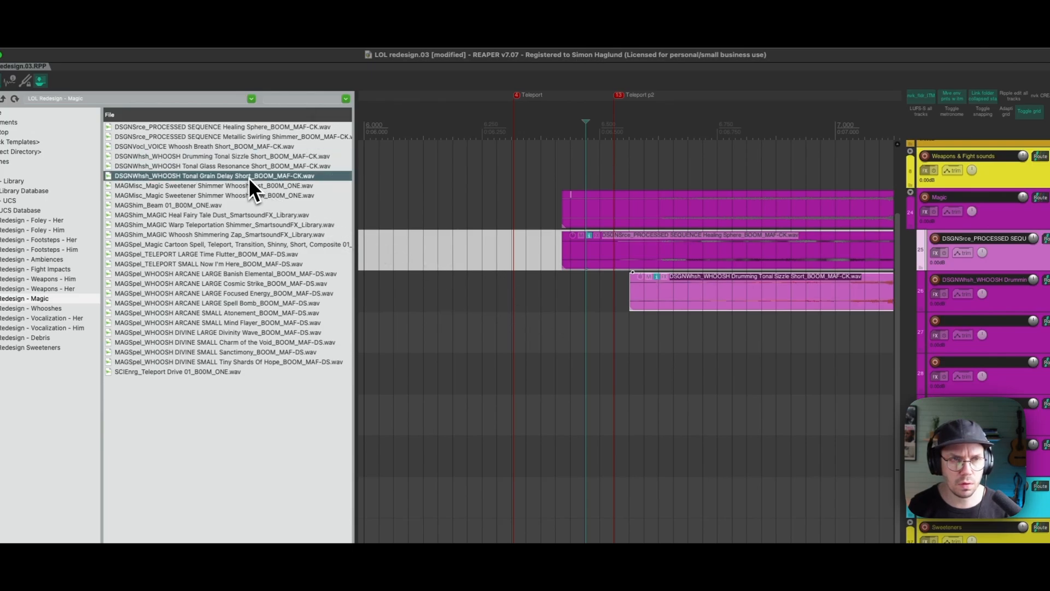
pyautogui.click(243, 188)
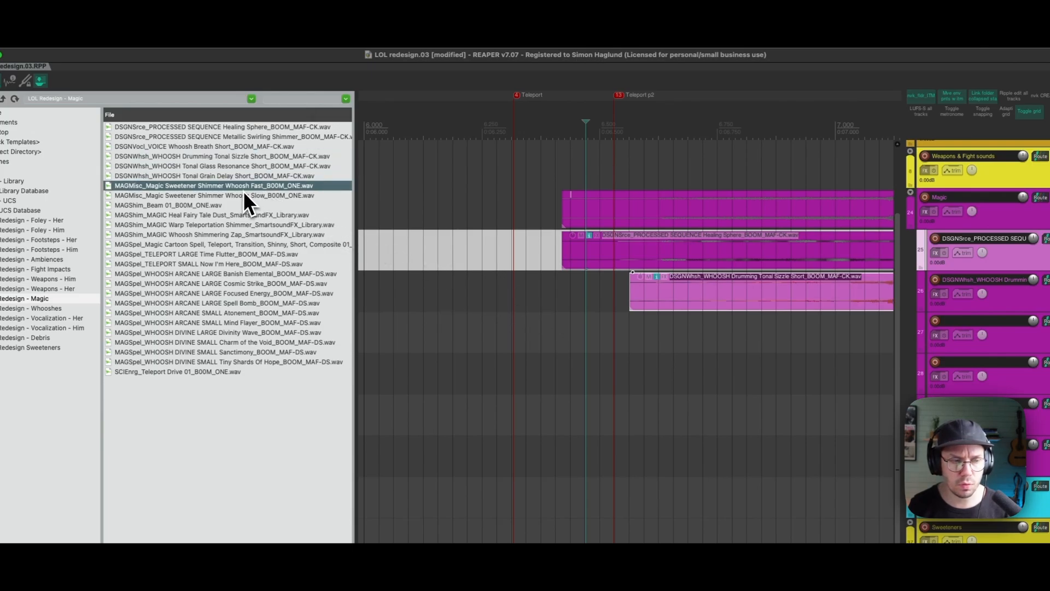
pyautogui.moveTo(243, 190); pyautogui.dragTo(606, 331)
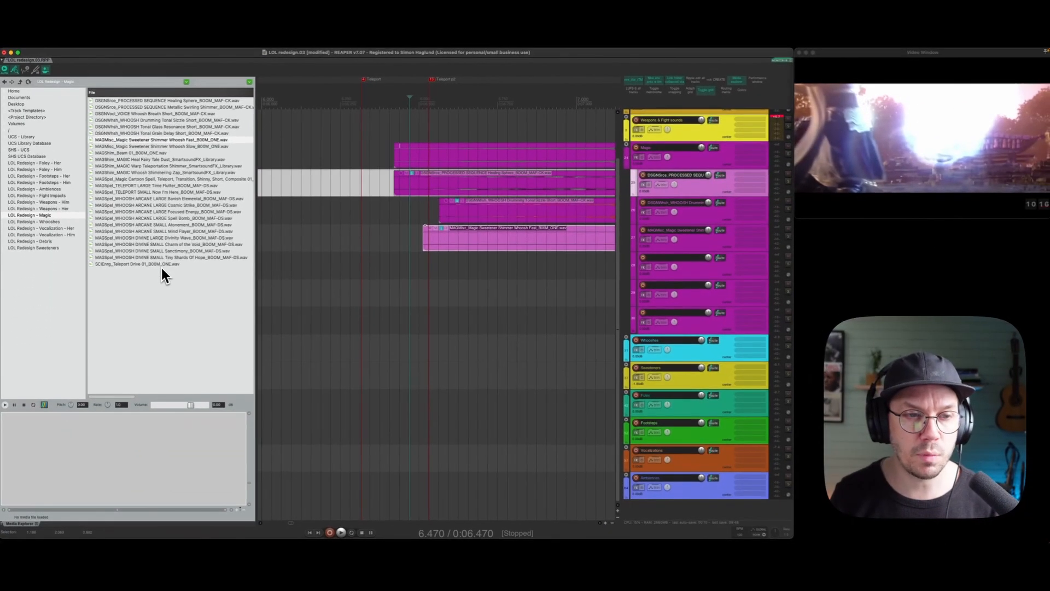
pyautogui.click(159, 153)
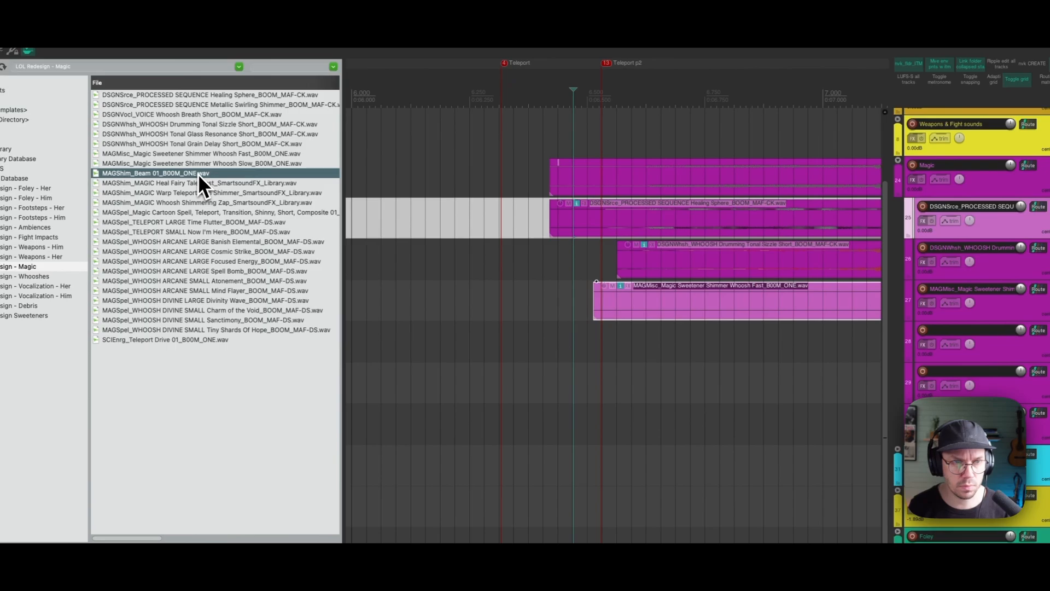
pyautogui.moveTo(198, 176); pyautogui.dragTo(567, 334)
# Audition more sounds and place MAGShim_MAGIC Whoosh Shimmering Zap and MAGSpel_Magic Cartoon Spell on the next two Magic tracks.
pyautogui.click(210, 186)
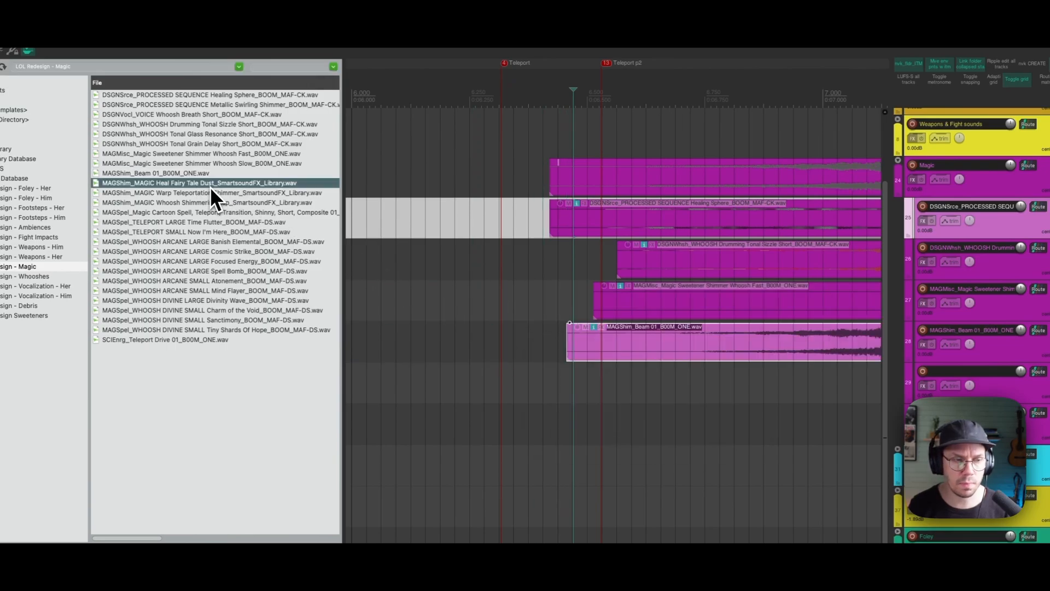
pyautogui.click(212, 192)
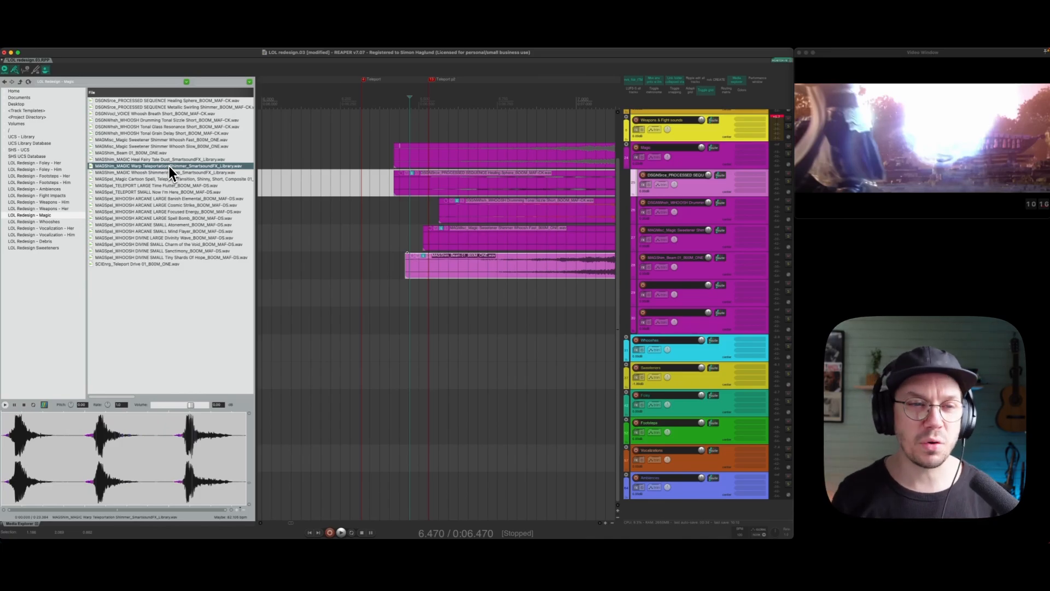
pyautogui.click(172, 172)
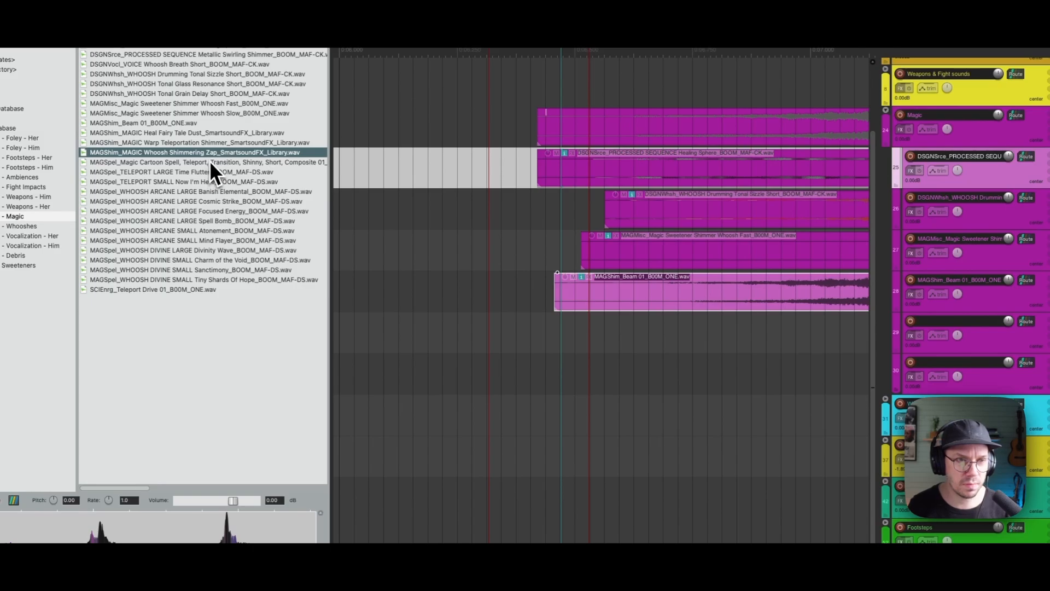
pyautogui.moveTo(209, 161); pyautogui.dragTo(601, 328)
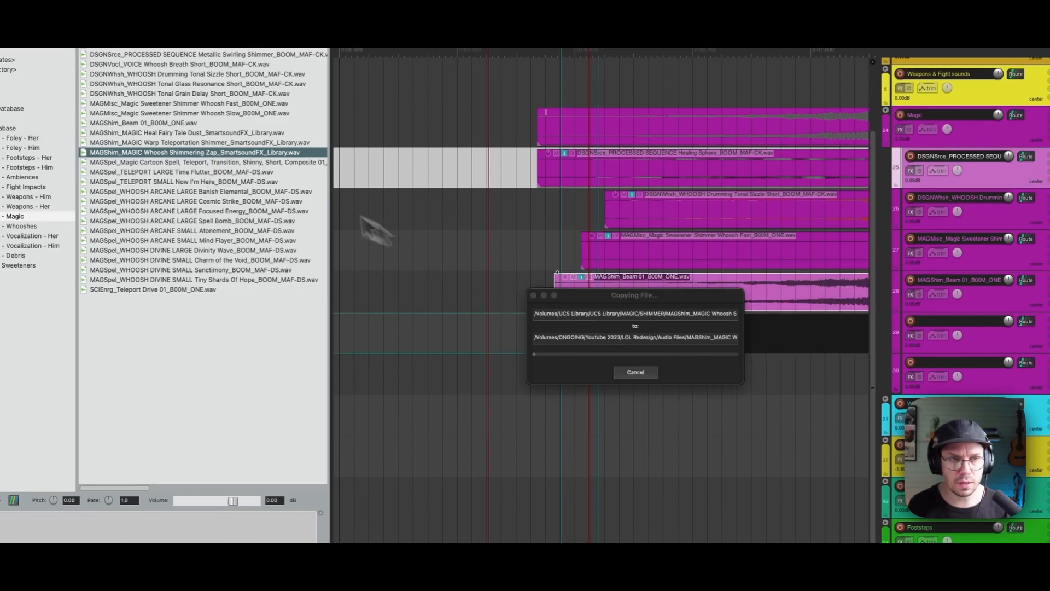
pyautogui.click(196, 165)
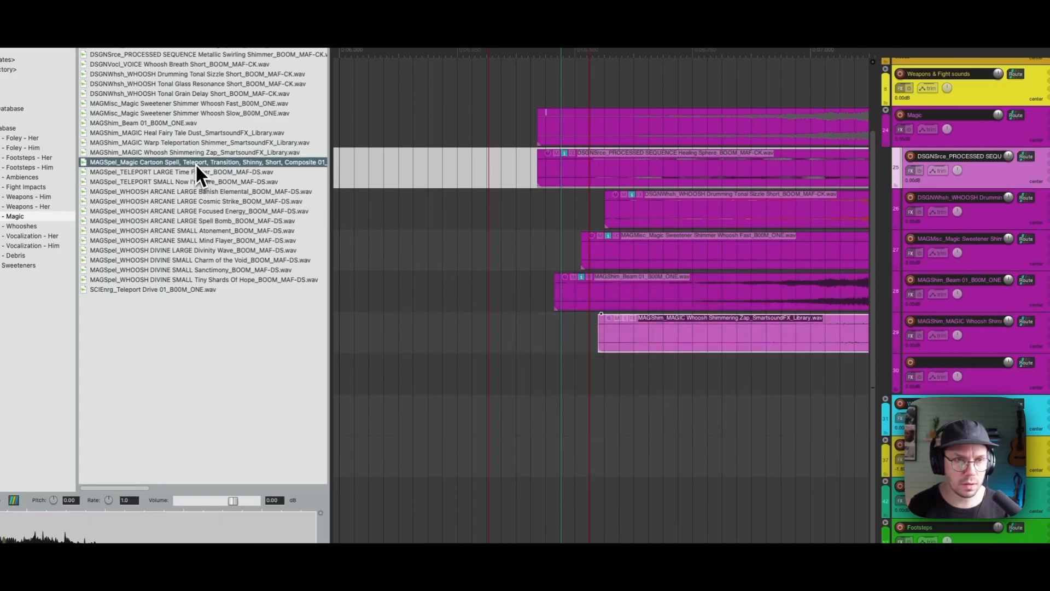
pyautogui.moveTo(196, 163); pyautogui.dragTo(624, 386)
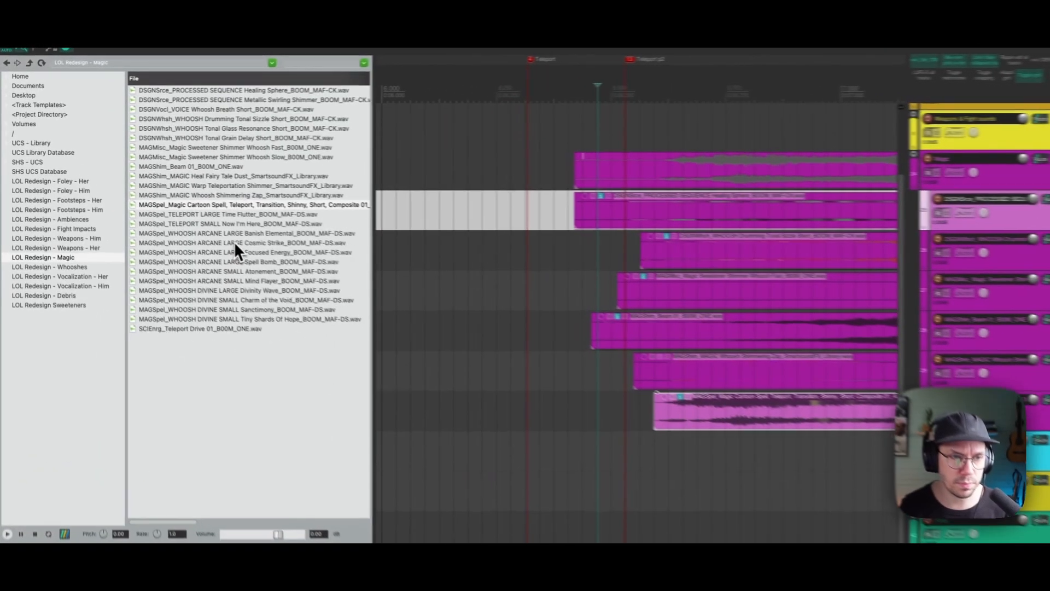
# Audition the MAGSpel WHOOSH ARCANE LARGE sounds in the Magic library.
pyautogui.click(162, 198)
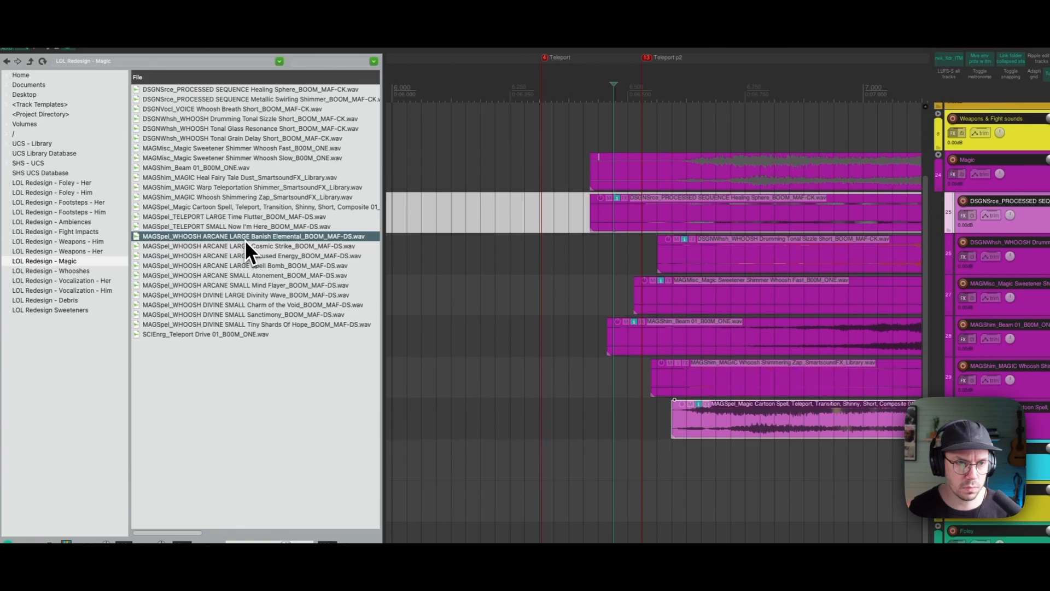
pyautogui.click(248, 248)
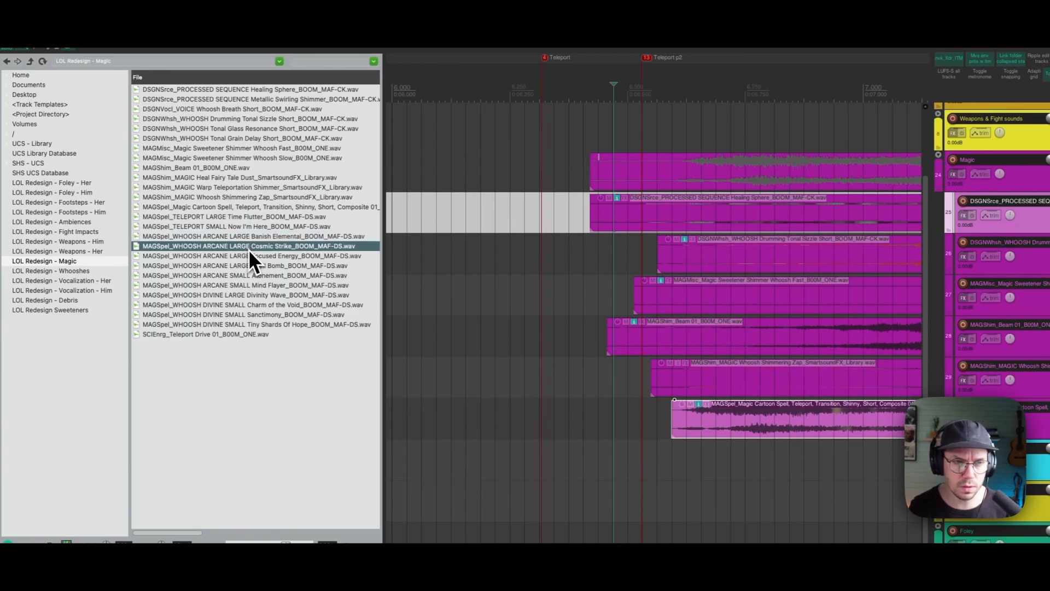
pyautogui.click(250, 255)
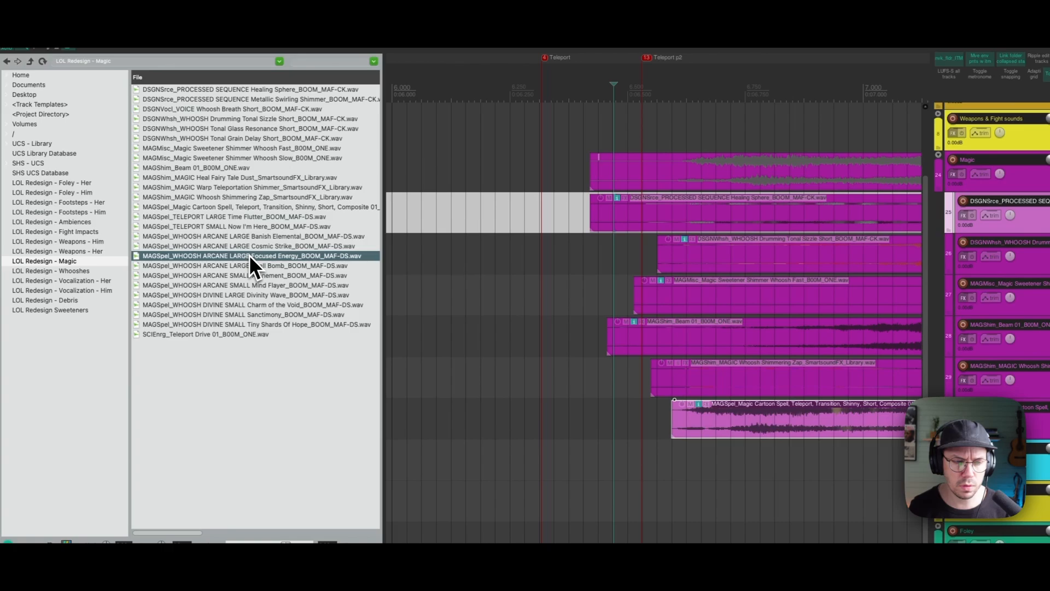
pyautogui.click(259, 267)
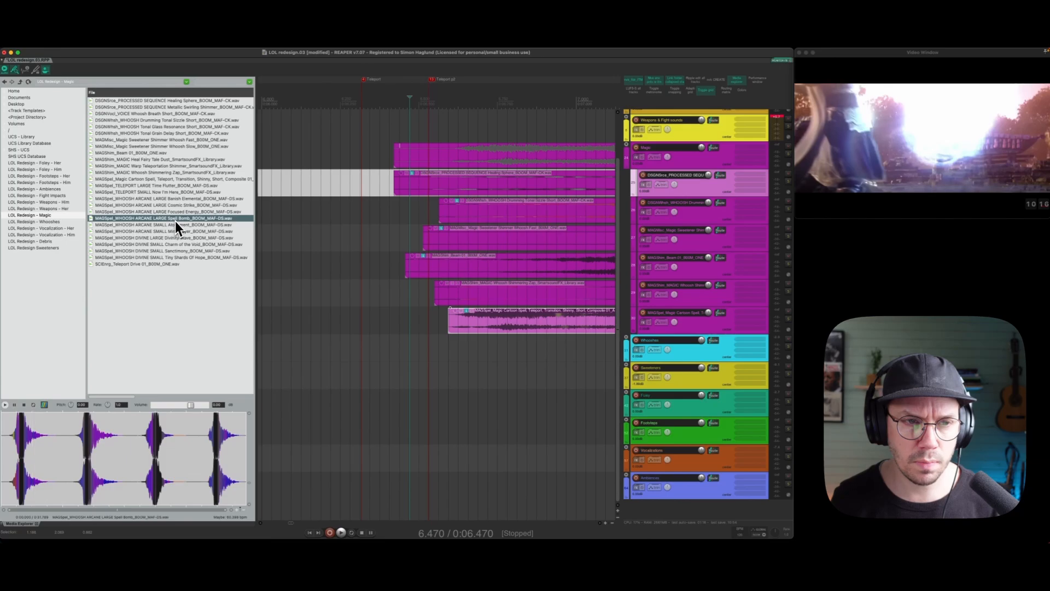
# Move the Healing Sphere item earlier to line up with the teleport and preview it against the video.
pyautogui.click(539, 325)
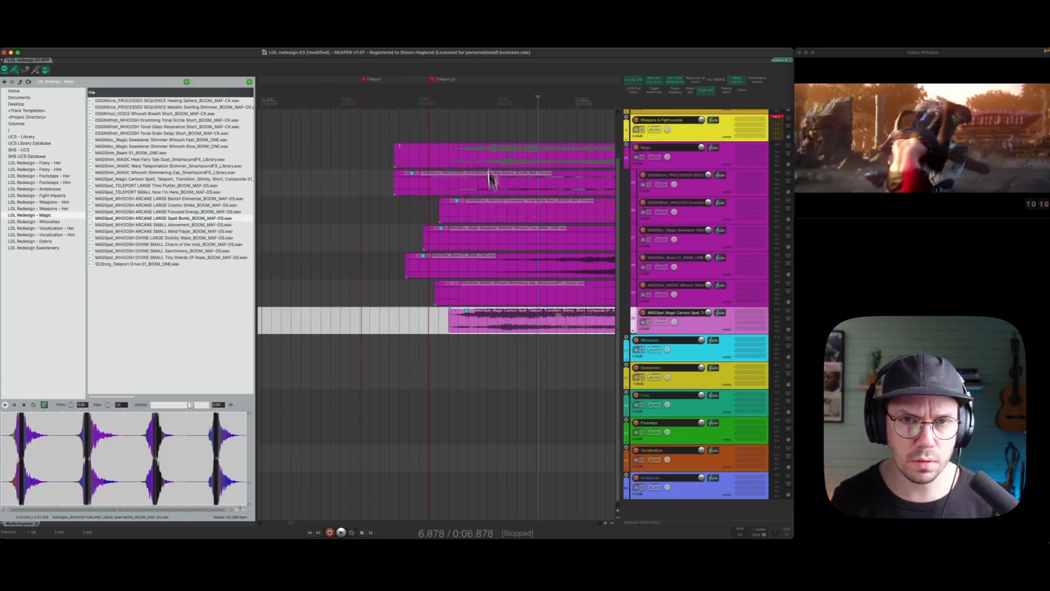
pyautogui.scroll(-5, 525, 82)
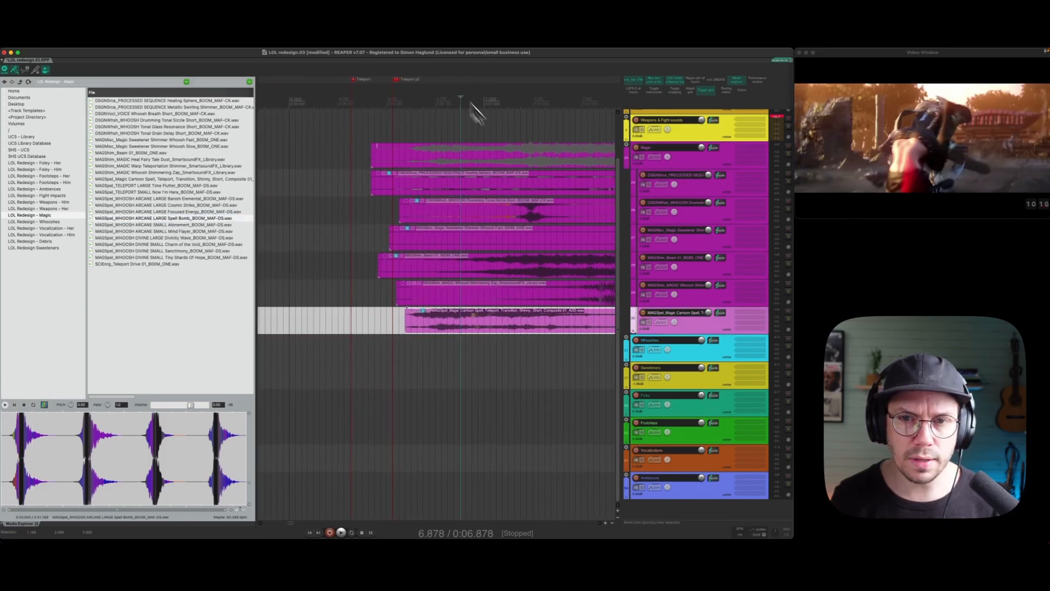
pyautogui.click(682, 192)
pyautogui.moveTo(389, 186)
pyautogui.mouseDown()
pyautogui.moveTo(374, 186)
pyautogui.moveTo(405, 176)
pyautogui.moveTo(418, 188)
pyautogui.moveTo(369, 188)
pyautogui.mouseUp()
pyautogui.press('space')
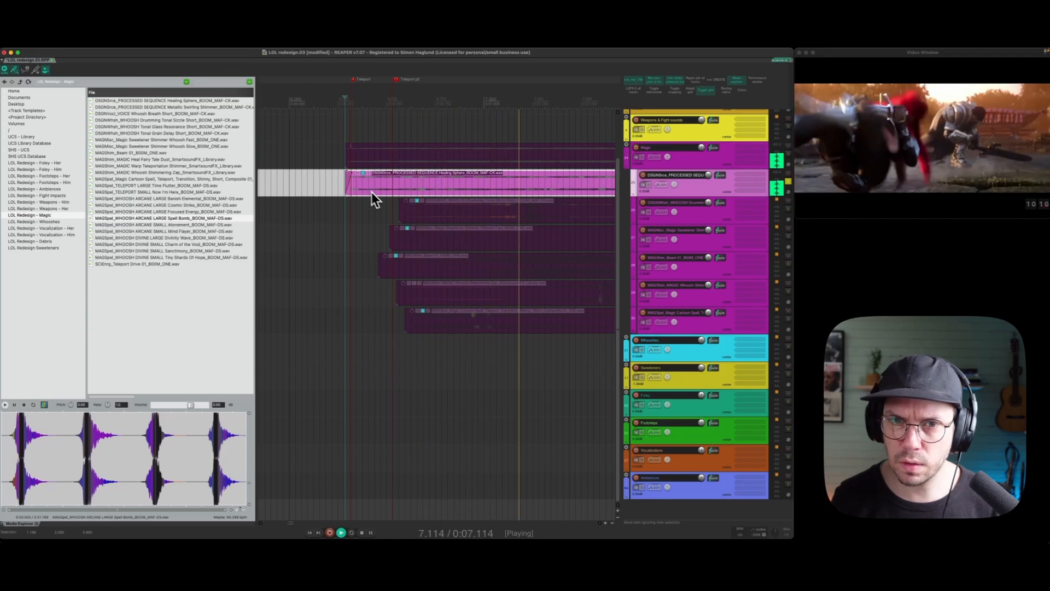
pyautogui.press('space')
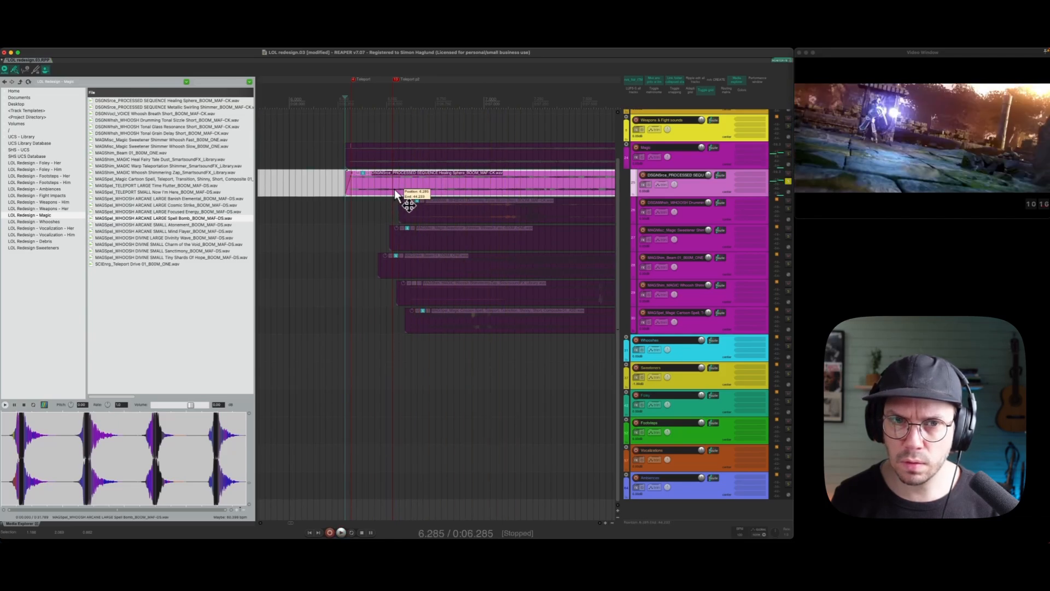
pyautogui.moveTo(328, 72); pyautogui.dragTo(435, 80)
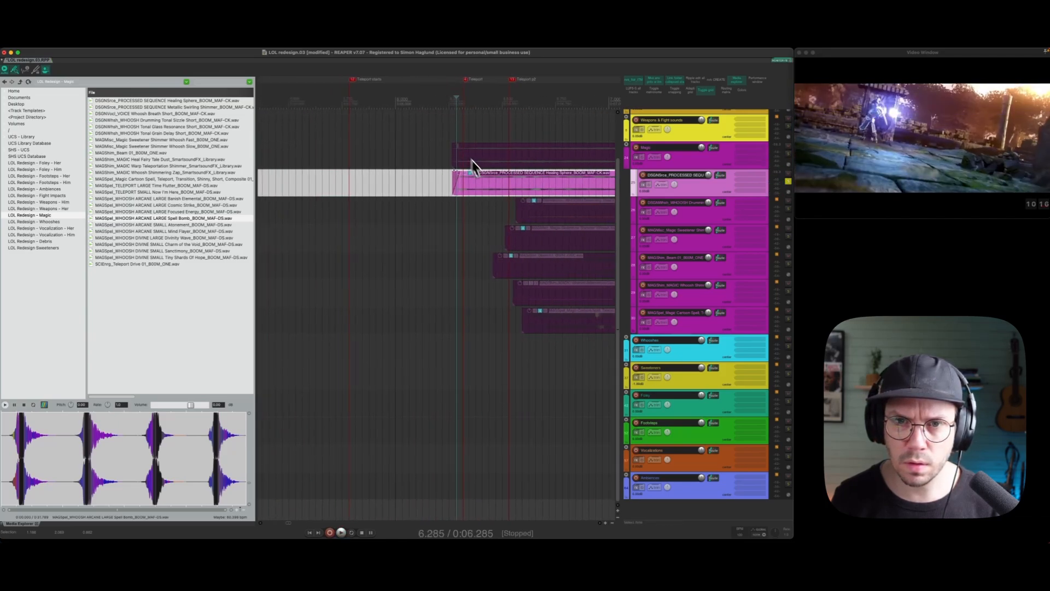
pyautogui.moveTo(493, 189); pyautogui.dragTo(392, 185)
pyautogui.press('space')
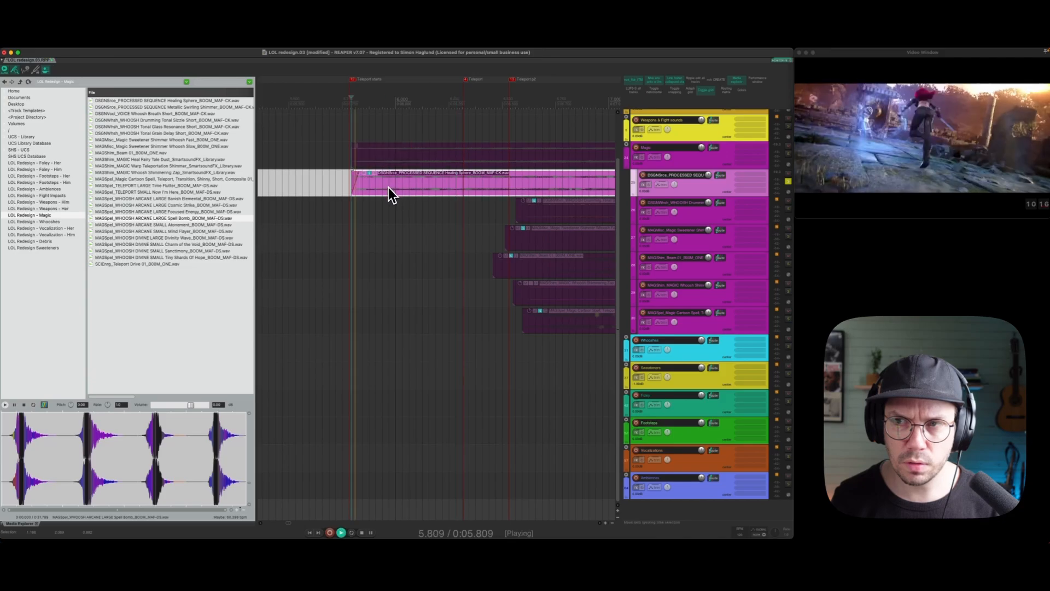
pyautogui.press('space')
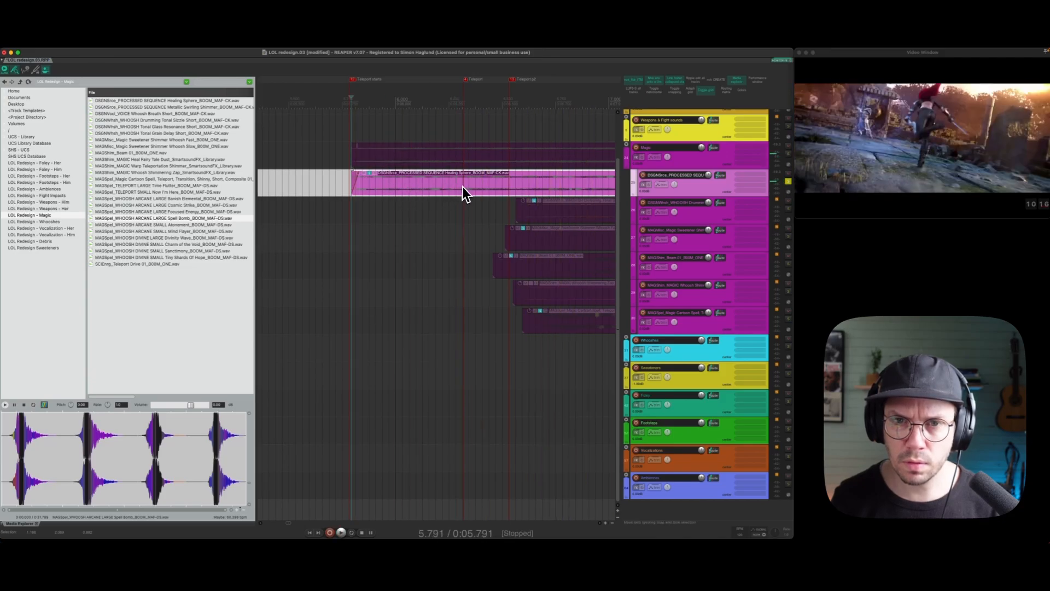
# Cut a section out of the middle of the Healing Sphere item and fade in both remaining pieces.
pyautogui.press('s')
pyautogui.moveTo(465, 189)
pyautogui.mouseDown()
pyautogui.moveTo(541, 188)
pyautogui.moveTo(567, 174)
pyautogui.moveTo(535, 176)
pyautogui.moveTo(590, 186)
pyautogui.mouseUp()
pyautogui.press('s')
pyautogui.press('Delete')
pyautogui.moveTo(359, 177); pyautogui.dragTo(383, 186)
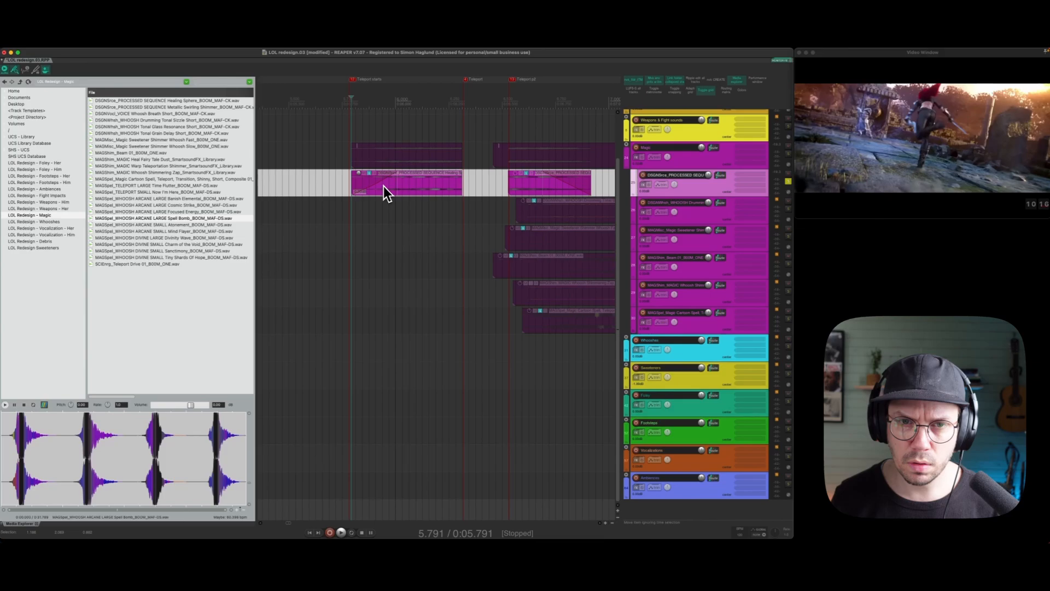
pyautogui.click(336, 180)
pyautogui.press('space')
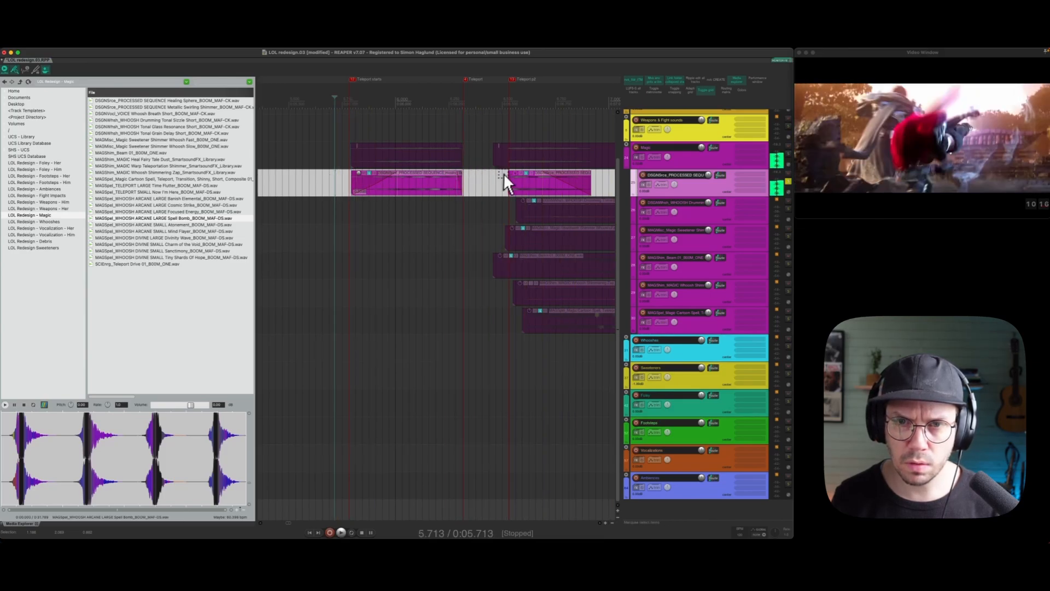
pyautogui.press('space')
pyautogui.moveTo(508, 171); pyautogui.dragTo(509, 181)
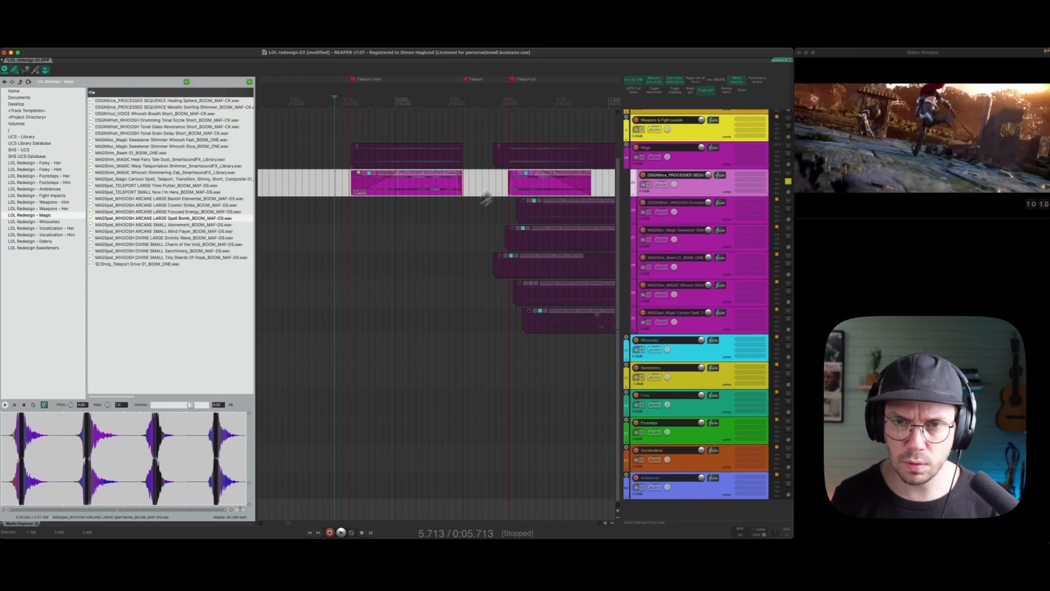
# Move the Drumming Tonal Sizzle whoosh earlier and split off and delete its tail.
pyautogui.click(467, 209)
pyautogui.scroll(-1, 503, 87)
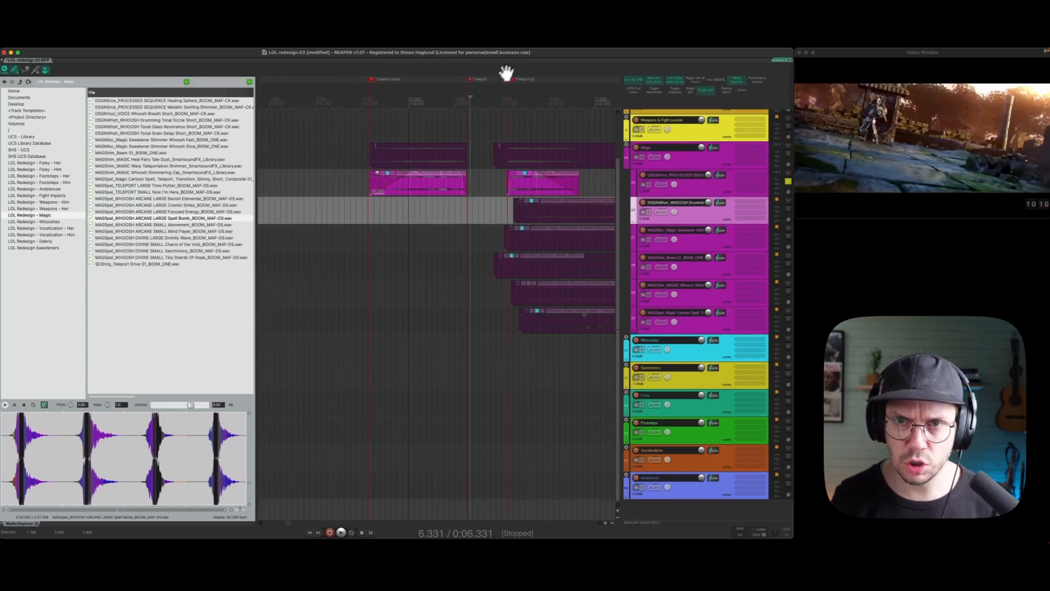
pyautogui.scroll(-2, 497, 79)
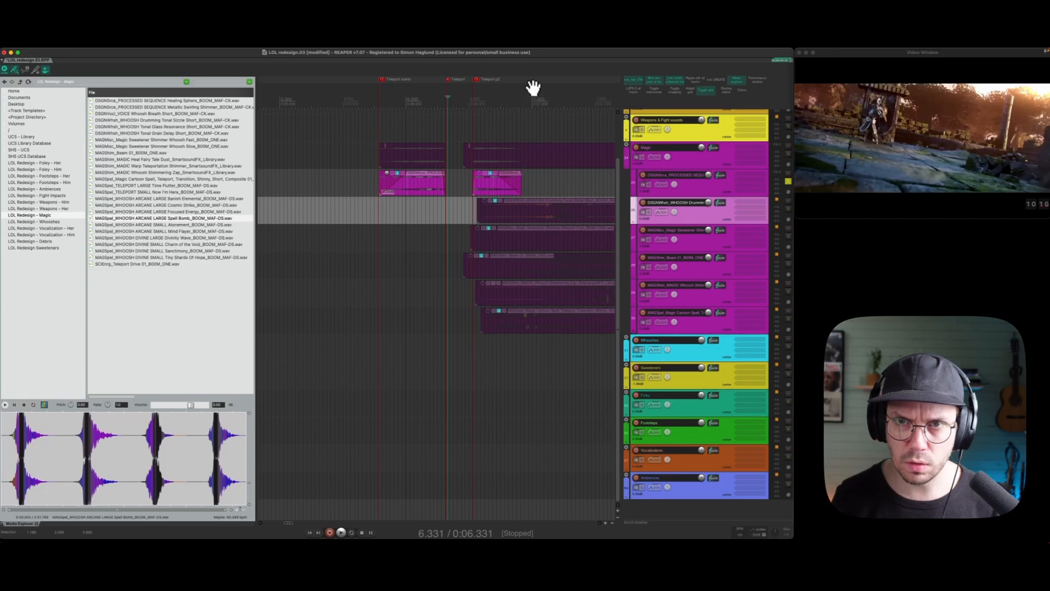
pyautogui.moveTo(557, 215); pyautogui.dragTo(457, 207)
pyautogui.press('s')
pyautogui.press('Delete')
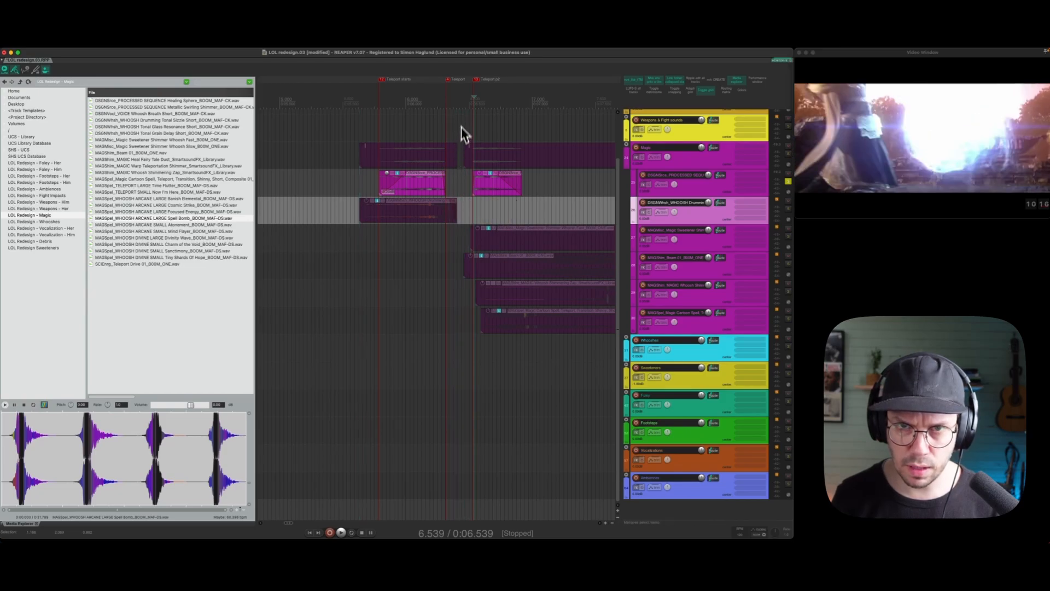
# Play back the Magic folder layers to review the edited Healing Sphere and whoosh.
pyautogui.click(442, 237)
pyautogui.click(345, 209)
pyautogui.press('F6')
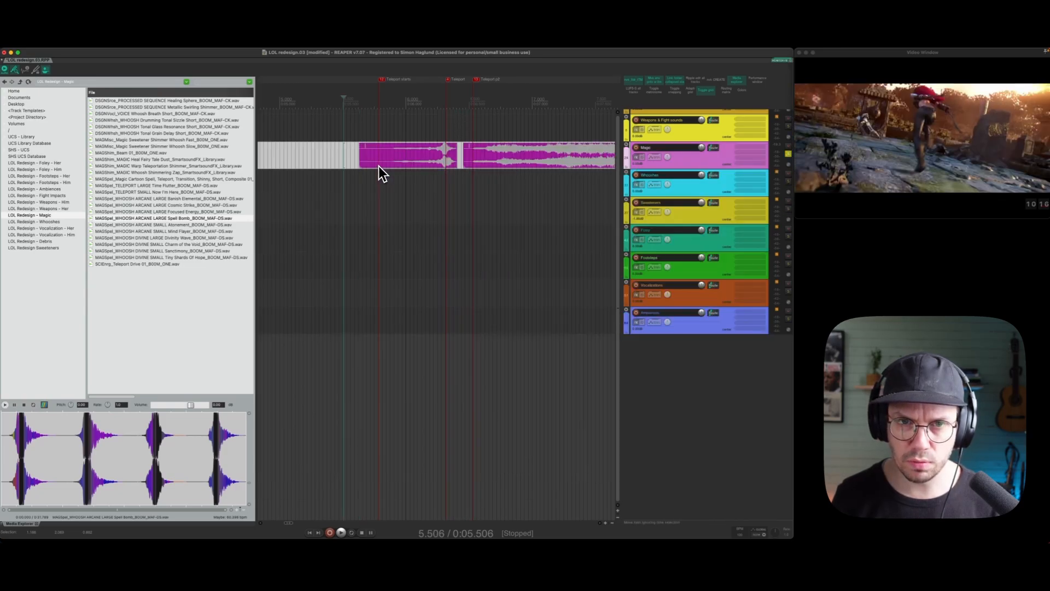
pyautogui.click(378, 166)
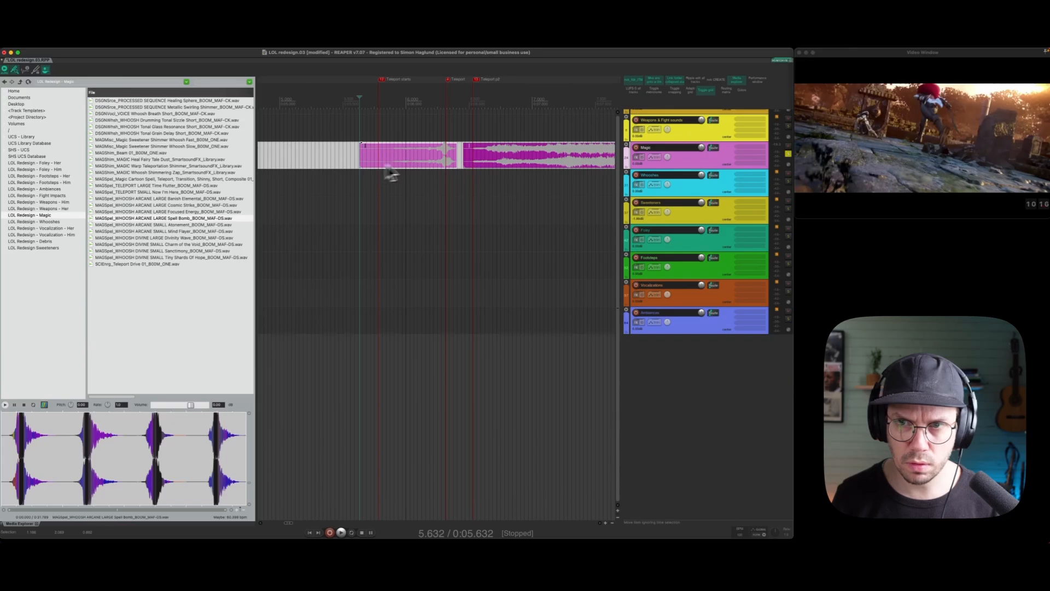
pyautogui.doubleClick(666, 166)
pyautogui.click(429, 162)
pyautogui.press('space')
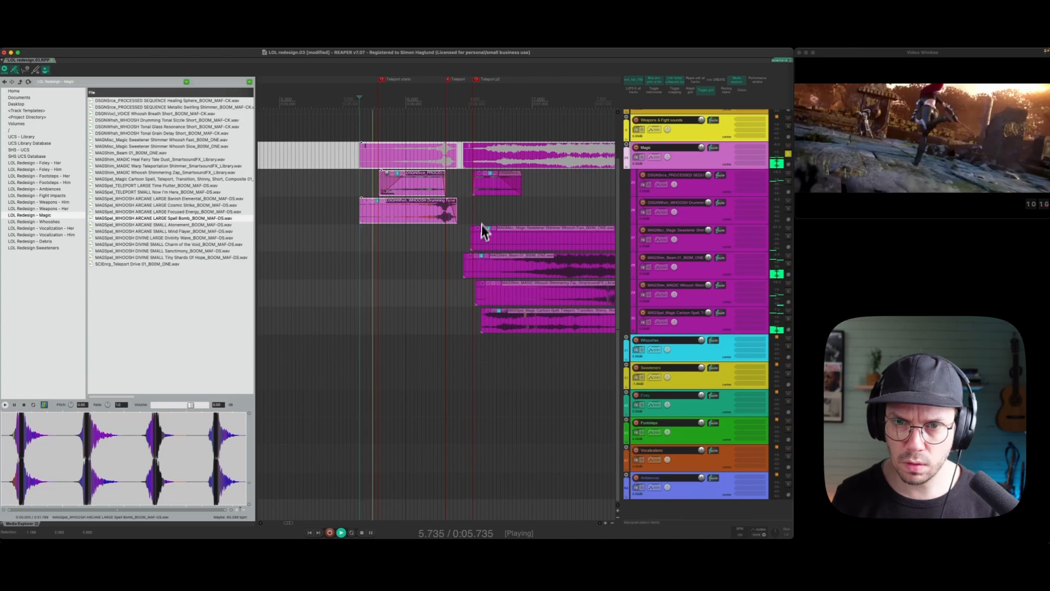
pyautogui.press('space')
# Mute the Sweetener Shimmer Whoosh, Beam, Whoosh Shimmering Zap and Cartoon Spell layers and preview the remaining magic.
pyautogui.click(478, 240)
pyautogui.press('m')
pyautogui.click(484, 261)
pyautogui.press('m')
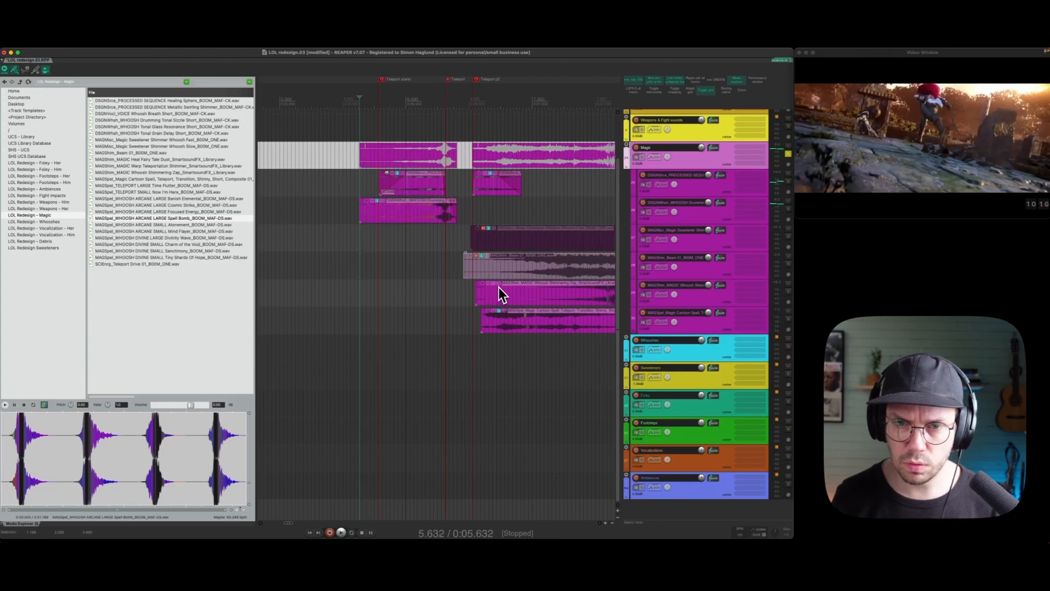
pyautogui.click(499, 296)
pyautogui.press('m')
pyautogui.click(510, 313)
pyautogui.press('m')
pyautogui.click(358, 183)
pyautogui.press('space')
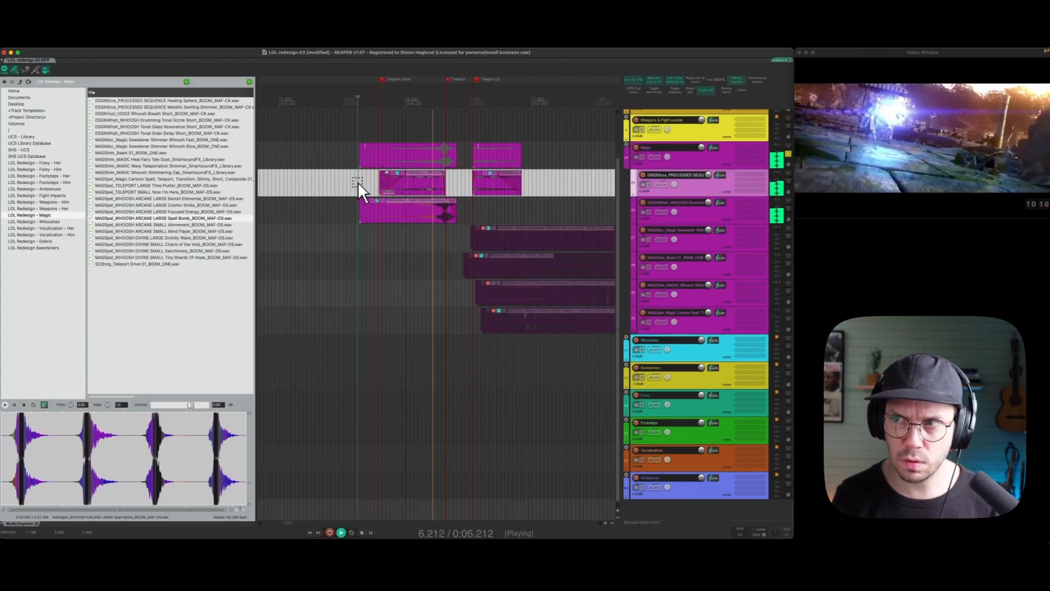
pyautogui.press('space')
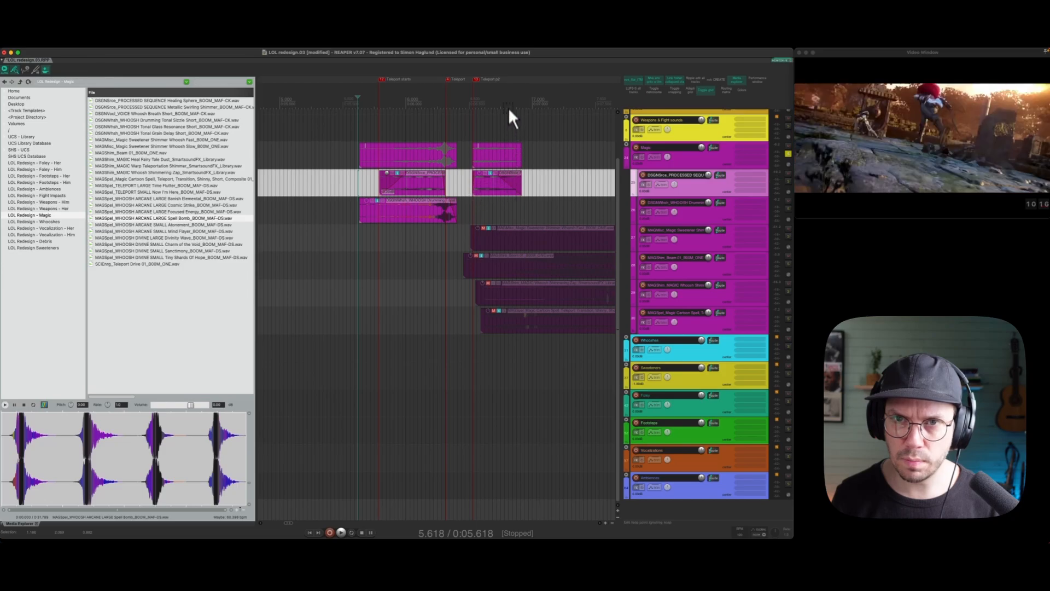
# Nudge the Healing Sphere piece slightly and play back from just before it.
pyautogui.scroll(-2, 476, 99)
pyautogui.moveTo(455, 185)
pyautogui.mouseDown()
pyautogui.moveTo(511, 183)
pyautogui.moveTo(451, 183)
pyautogui.mouseUp()
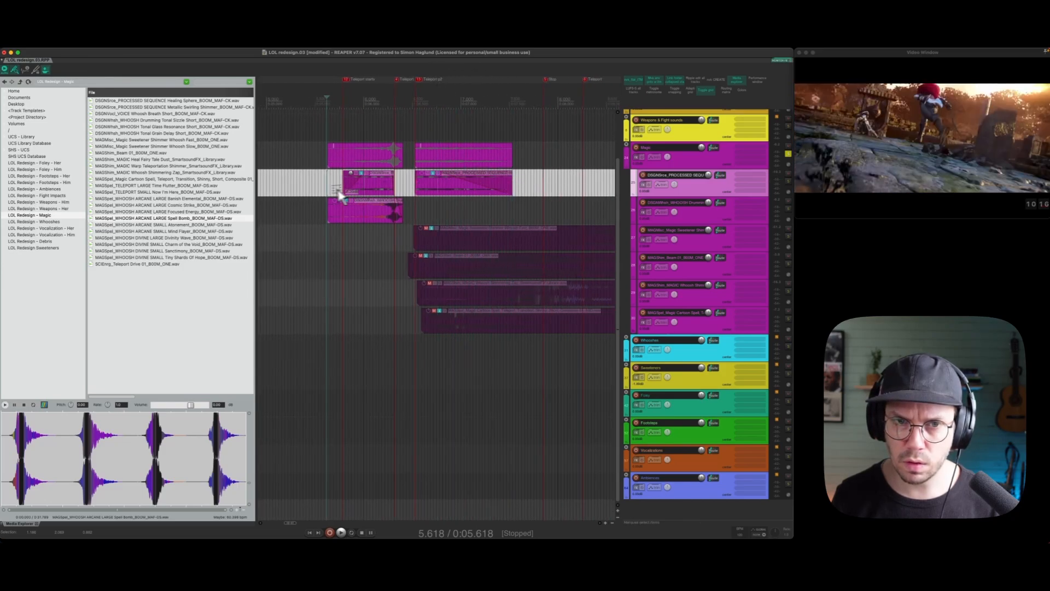
pyautogui.click(321, 189)
pyautogui.press('space')
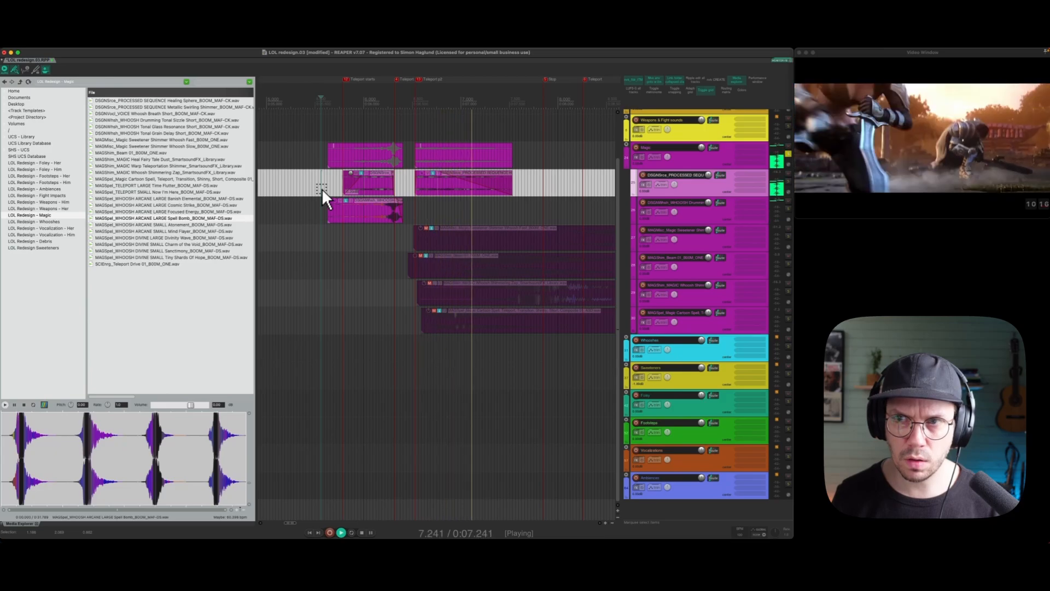
# Move the Sweetener Shimmer Whoosh Fast layer earlier in the Magic folder and preview it against the video.
pyautogui.click(464, 245)
pyautogui.press('space')
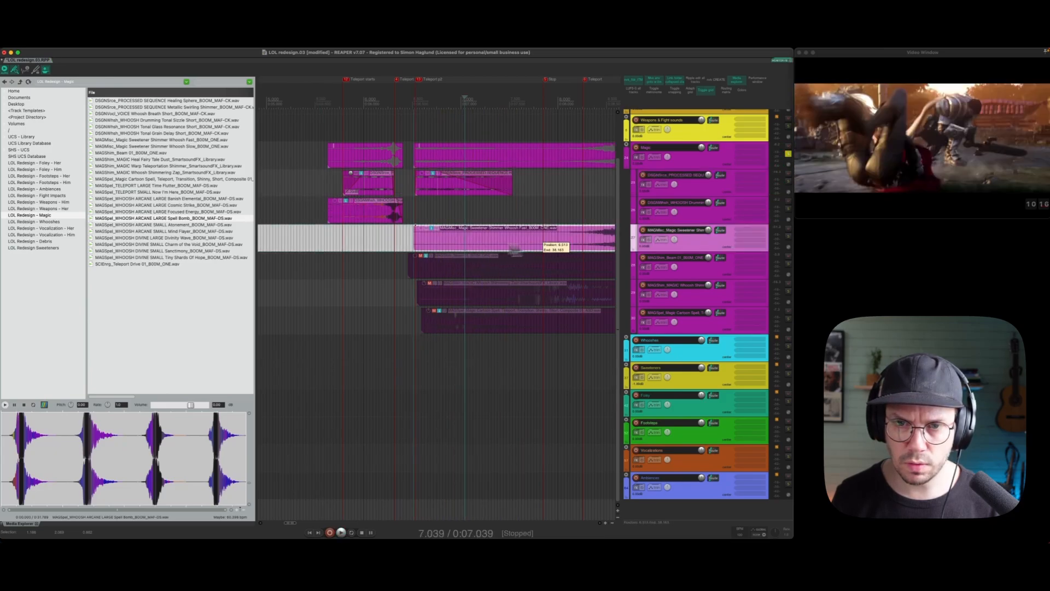
pyautogui.moveTo(516, 250); pyautogui.dragTo(399, 244)
pyautogui.moveTo(389, 248)
pyautogui.mouseDown()
pyautogui.moveTo(475, 241)
pyautogui.moveTo(388, 245)
pyautogui.mouseUp()
pyautogui.click(388, 246)
pyautogui.press('space')
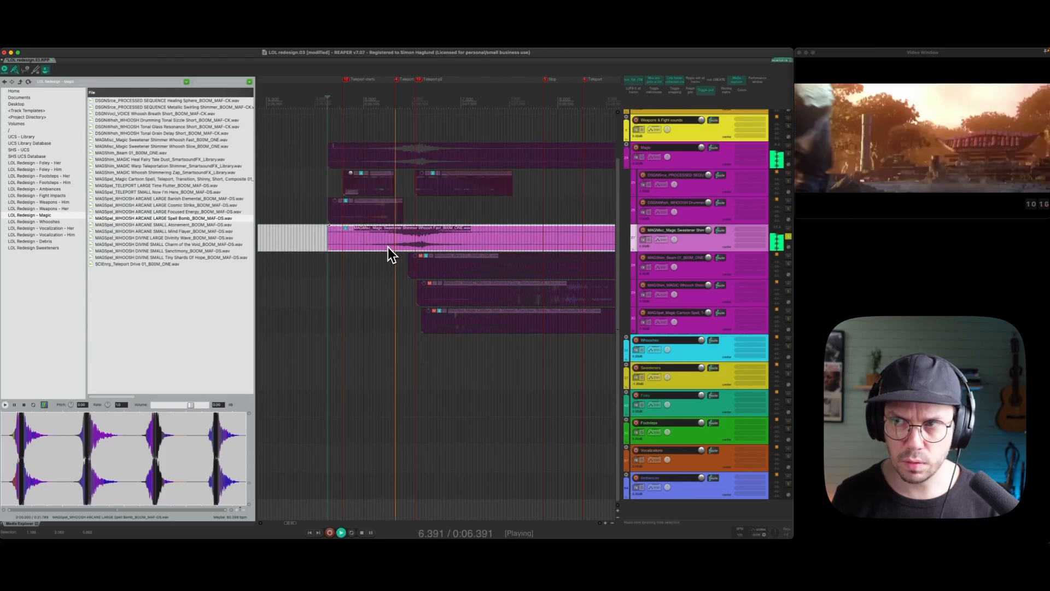
pyautogui.press('space')
pyautogui.moveTo(388, 247); pyautogui.dragTo(392, 245)
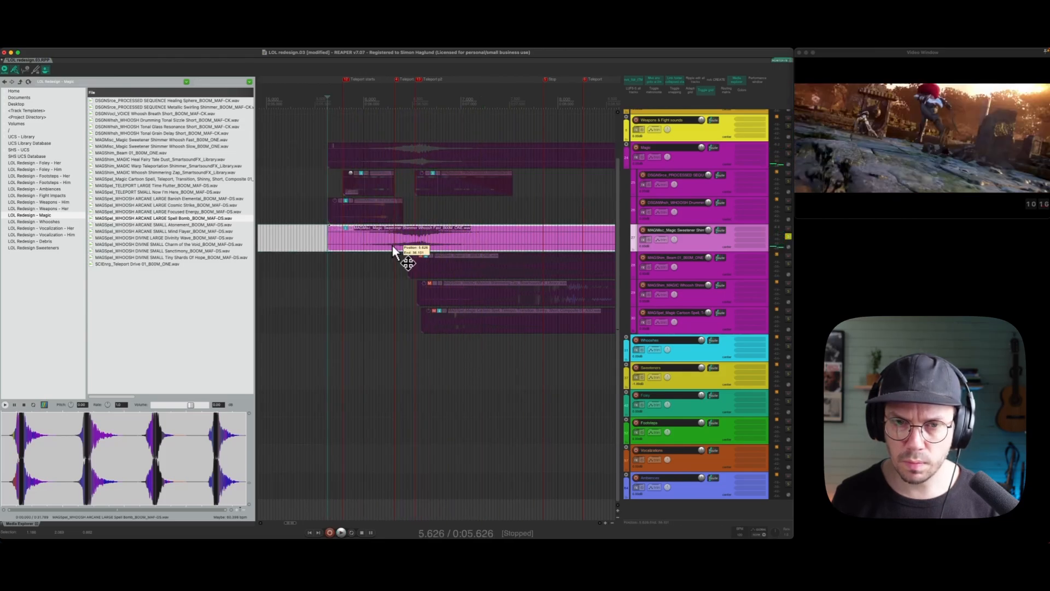
# Split the Sweetener Shimmer Whoosh Fast layer and delete its start and tail, keeping a short middle piece.
pyautogui.click(392, 245)
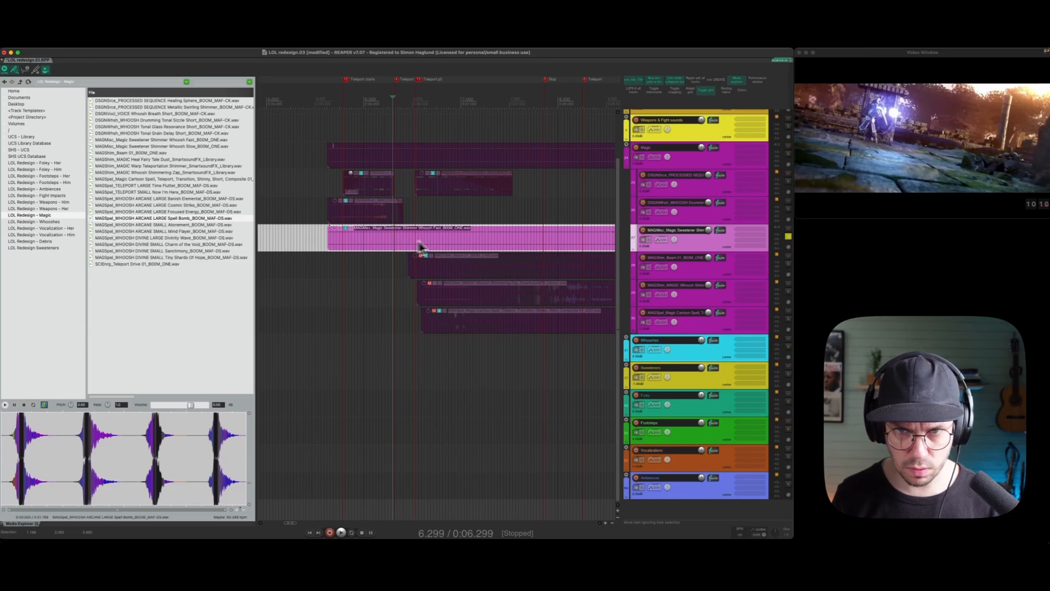
pyautogui.click(452, 245)
pyautogui.moveTo(522, 92); pyautogui.dragTo(455, 58)
pyautogui.press('s')
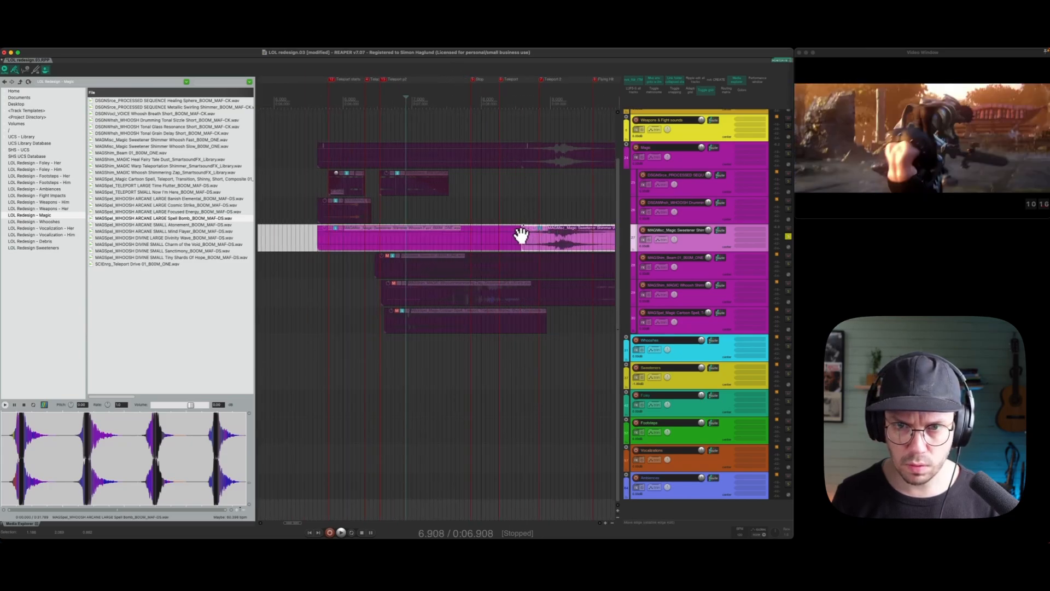
pyautogui.click(509, 240)
pyautogui.press('Delete')
pyautogui.click(562, 242)
pyautogui.moveTo(552, 241); pyautogui.dragTo(447, 236)
pyautogui.click(449, 255)
pyautogui.press('s')
pyautogui.press('Delete')
pyautogui.click(478, 239)
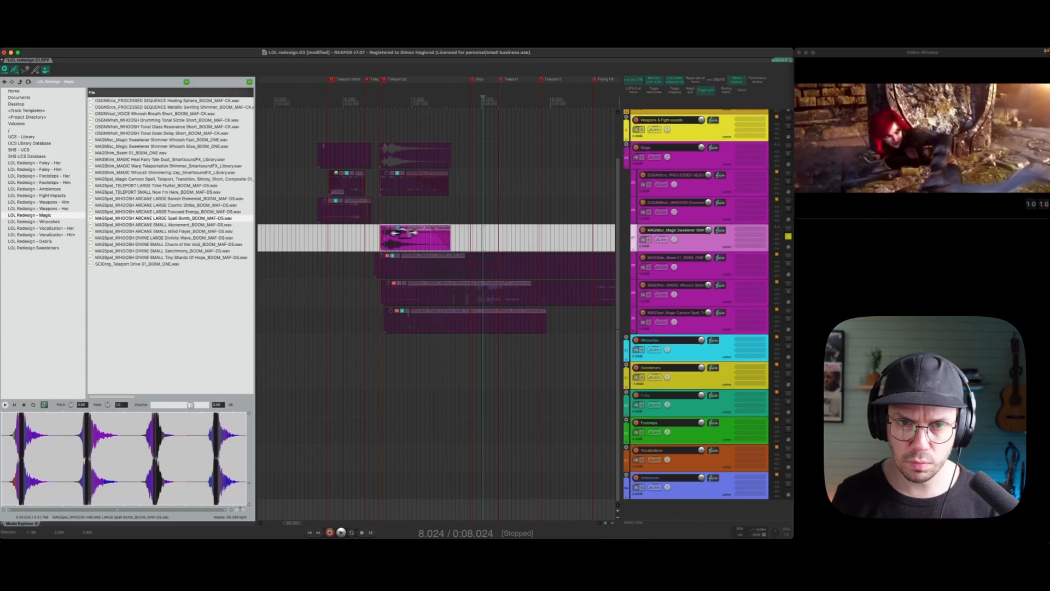
# Solo the Magic folder and play back the trimmed Sweetener Shimmer Whoosh with the other magic layers.
pyautogui.click(374, 239)
pyautogui.press('space')
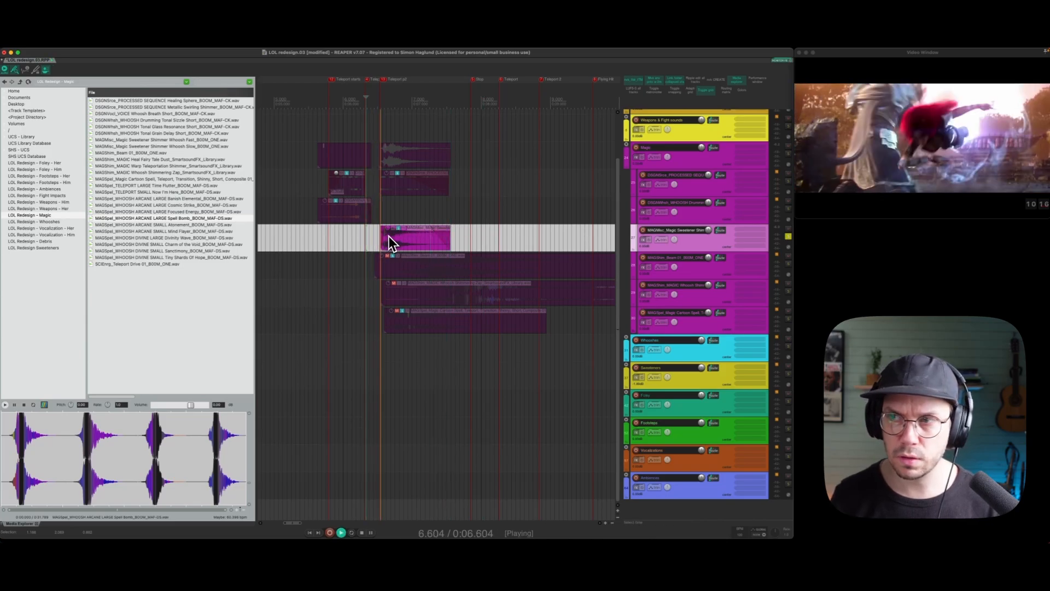
pyautogui.press('space')
pyautogui.press('space')
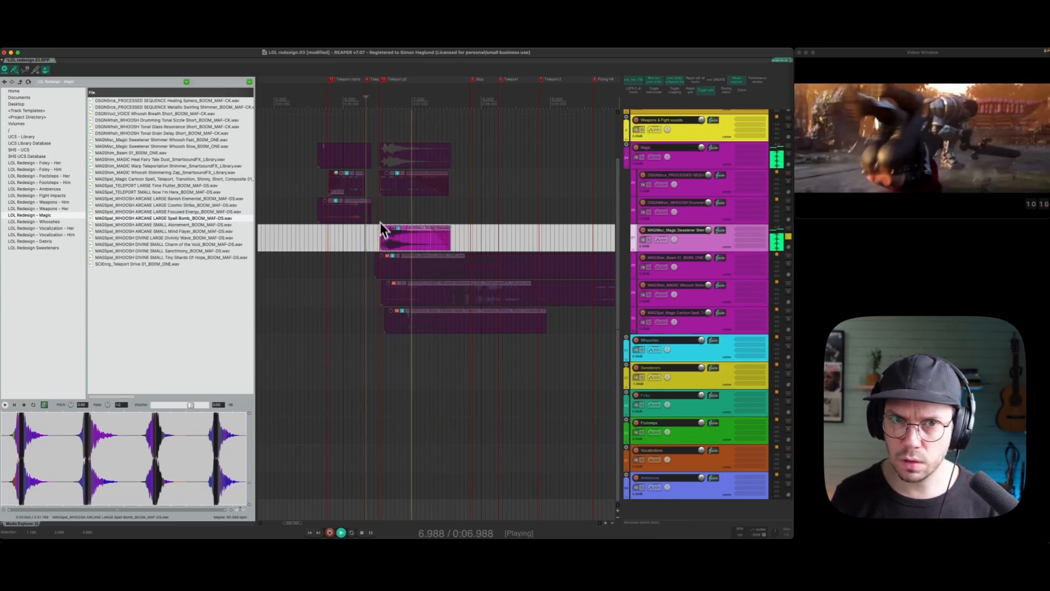
pyautogui.press('space')
pyautogui.click(310, 160)
pyautogui.hotkey('alt', 'F6')
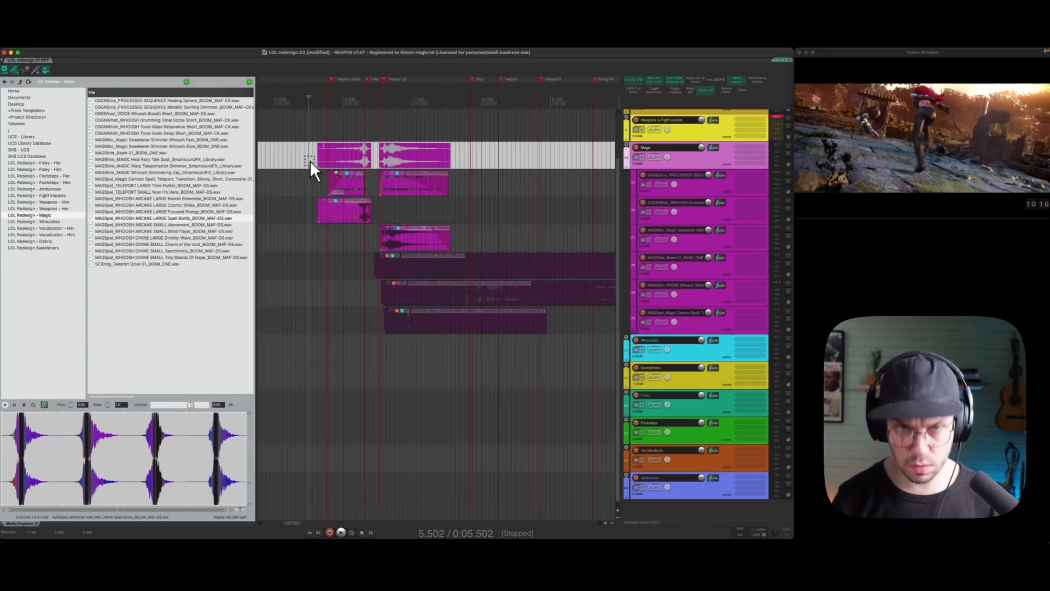
pyautogui.press('F6')
pyautogui.press('space')
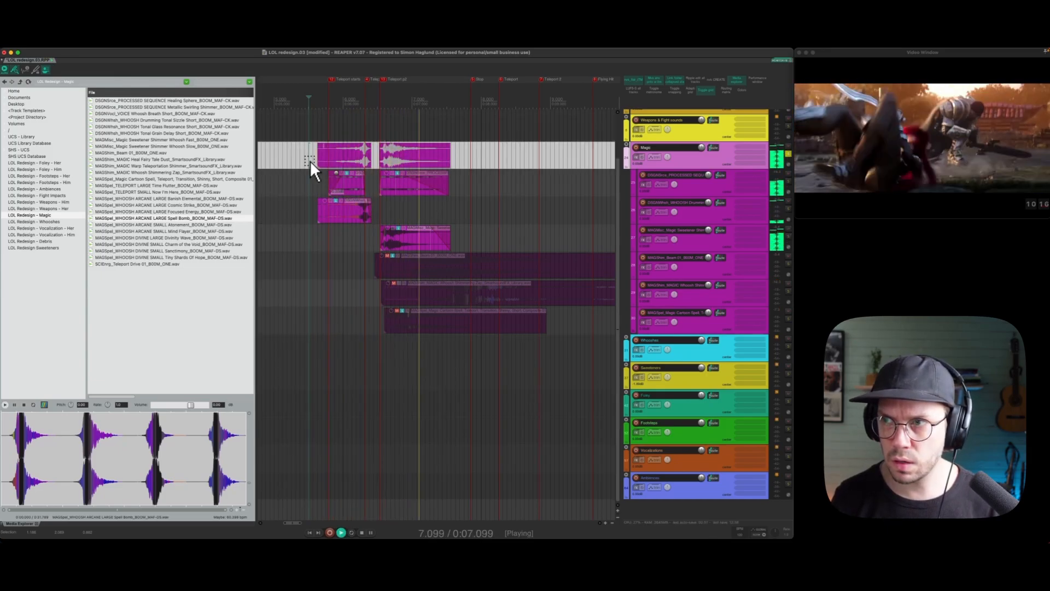
pyautogui.press('space')
# Compare the Sweetener Shimmer Whoosh's full and trimmed lengths during playback.
pyautogui.click(398, 235)
pyautogui.hotkey('shift', '9')
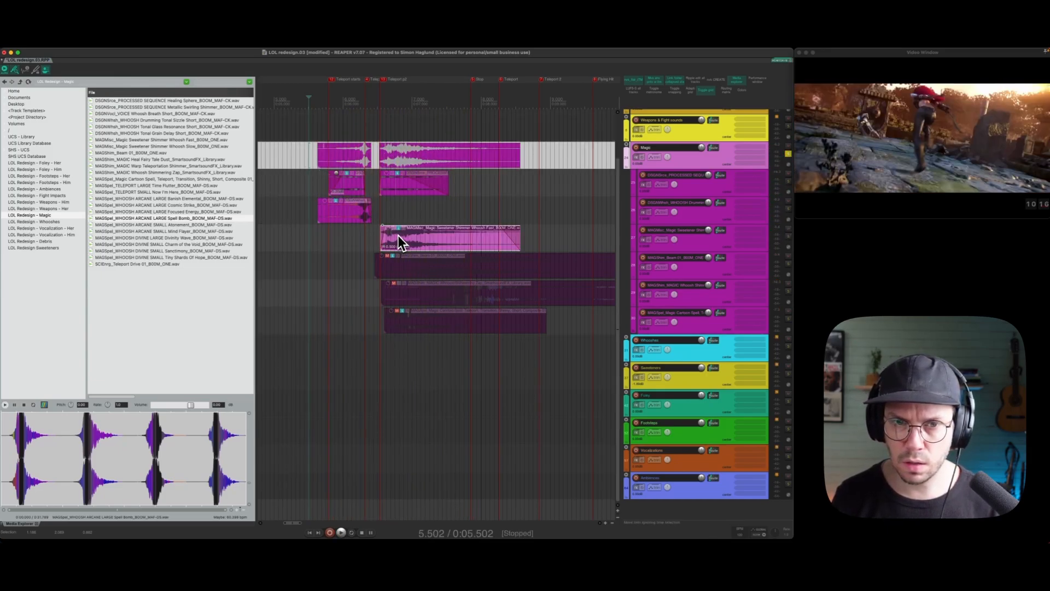
pyautogui.click(313, 156)
pyautogui.press('space')
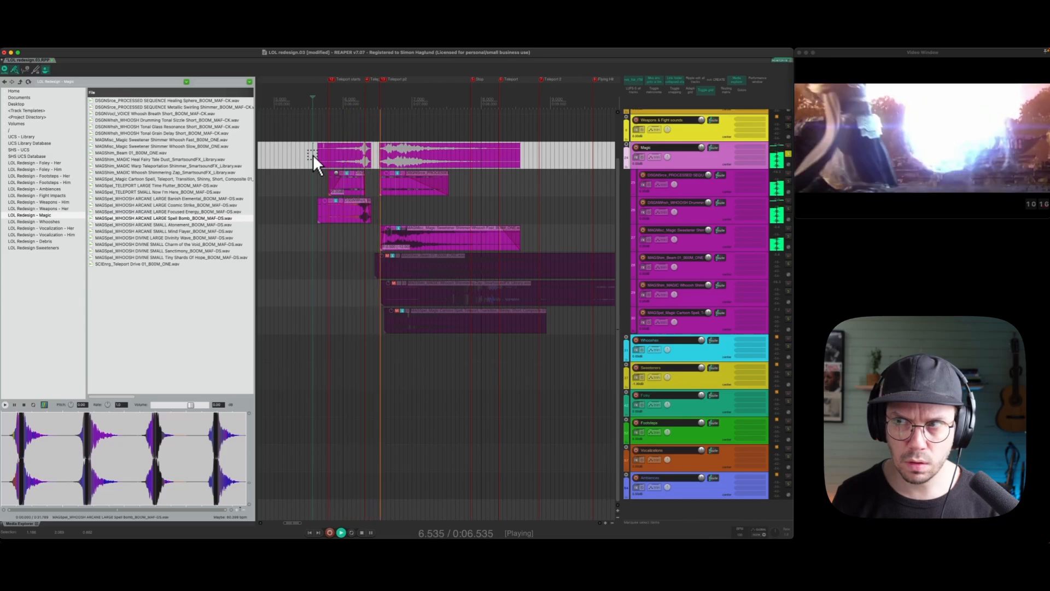
pyautogui.press('space')
pyautogui.click(408, 241)
pyautogui.hotkey('shift', '0')
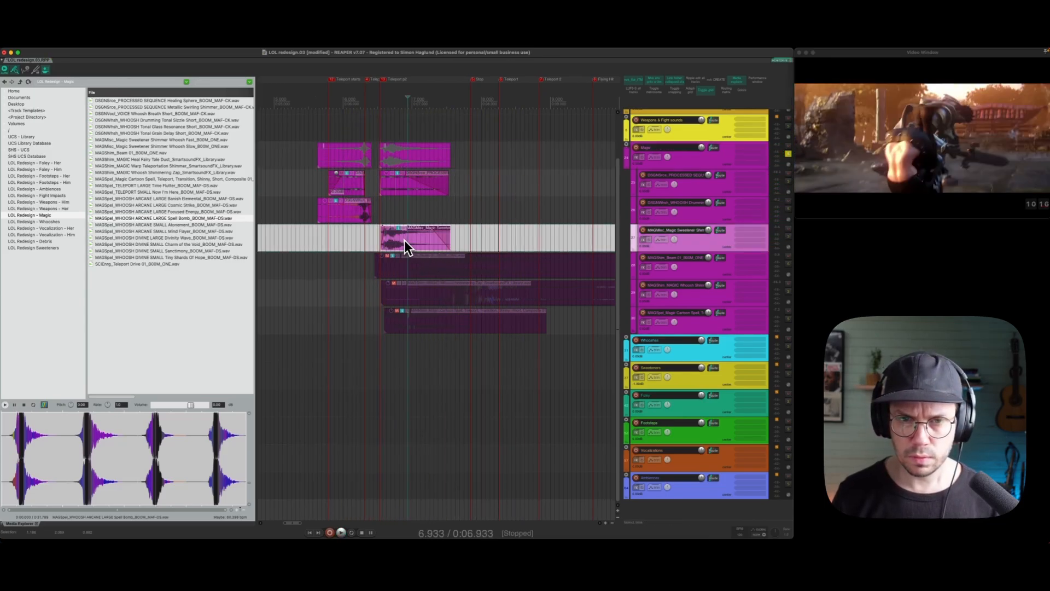
# Unmute the Beam layer, nudge it slightly later, and preview it.
pyautogui.click(382, 268)
pyautogui.moveTo(383, 269)
pyautogui.mouseDown()
pyautogui.moveTo(399, 270)
pyautogui.moveTo(355, 264)
pyautogui.moveTo(394, 269)
pyautogui.mouseUp()
pyautogui.press('m')
pyautogui.click(400, 270)
pyautogui.press('space')
pyautogui.press('space')
pyautogui.press('space')
pyautogui.press('space')
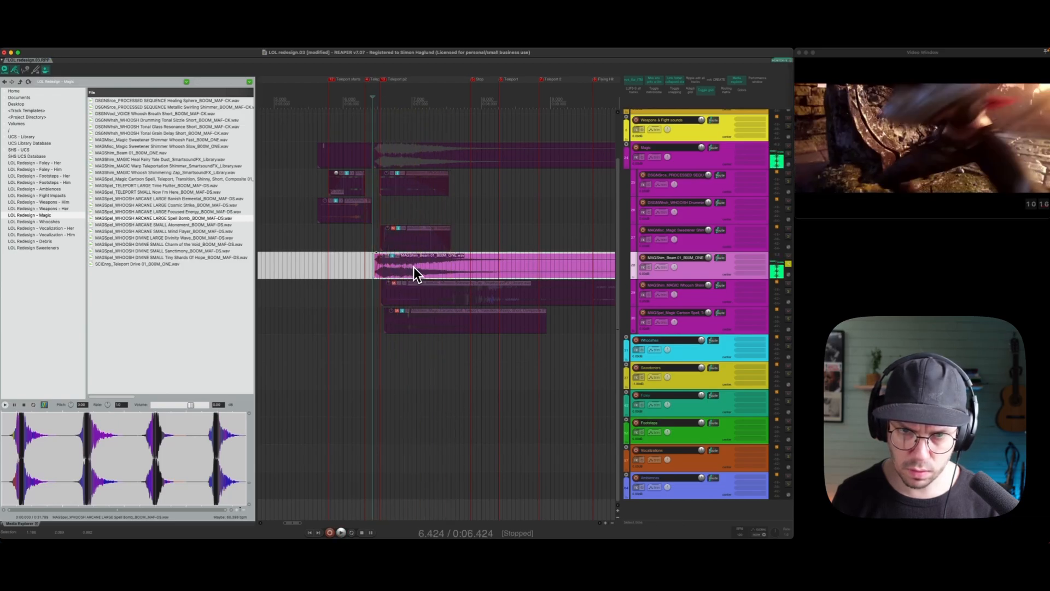
# Split off and delete the Beam's tail, adjust its end, and preview the result.
pyautogui.press('s')
pyautogui.press('Delete')
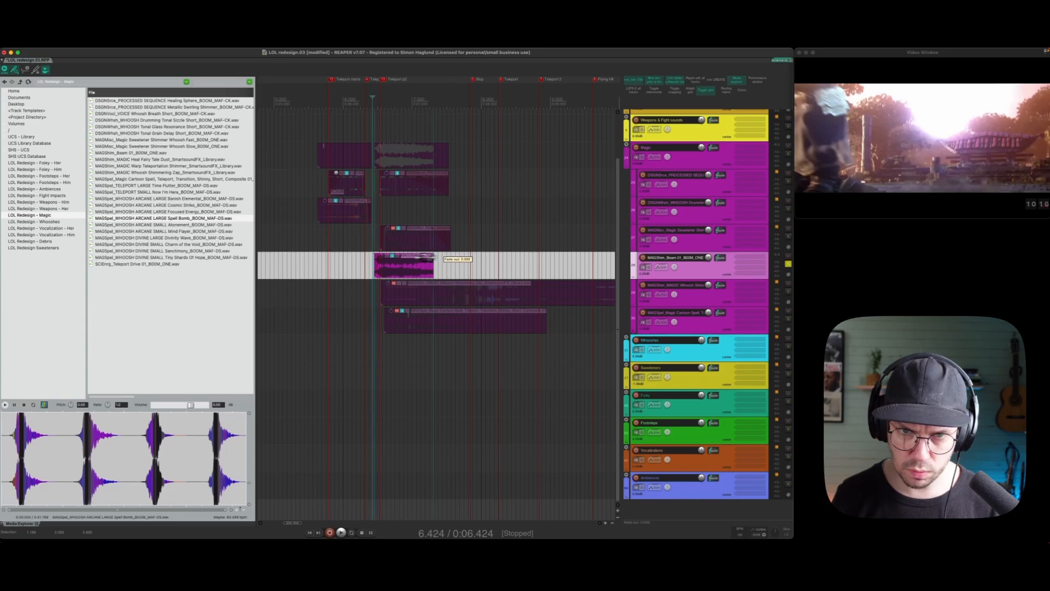
pyautogui.moveTo(434, 256)
pyautogui.mouseDown()
pyautogui.moveTo(395, 259)
pyautogui.moveTo(419, 267)
pyautogui.mouseUp()
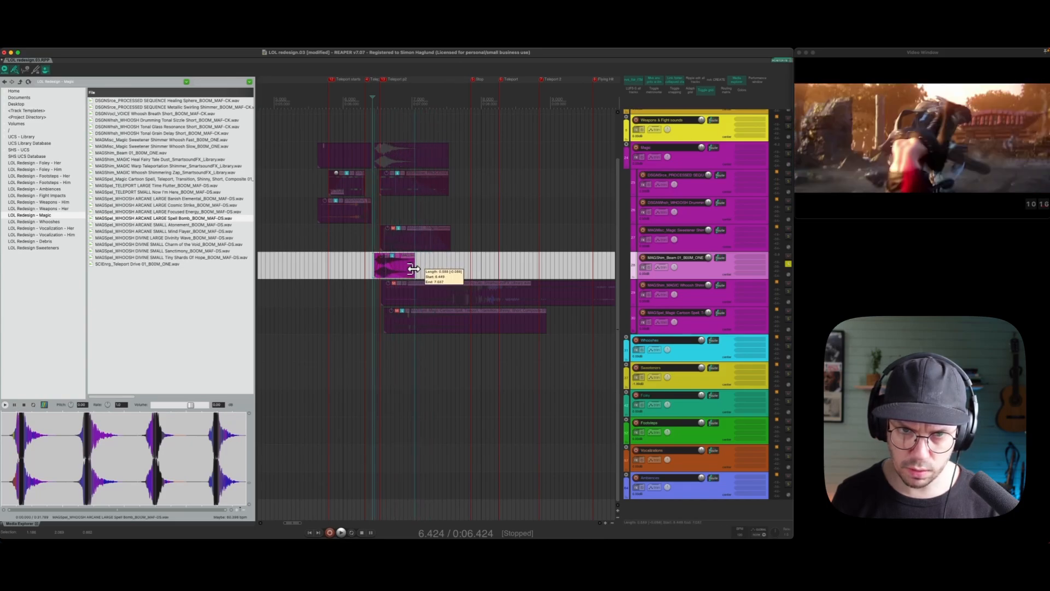
pyautogui.press('space')
pyautogui.press('space')
pyautogui.press('space')
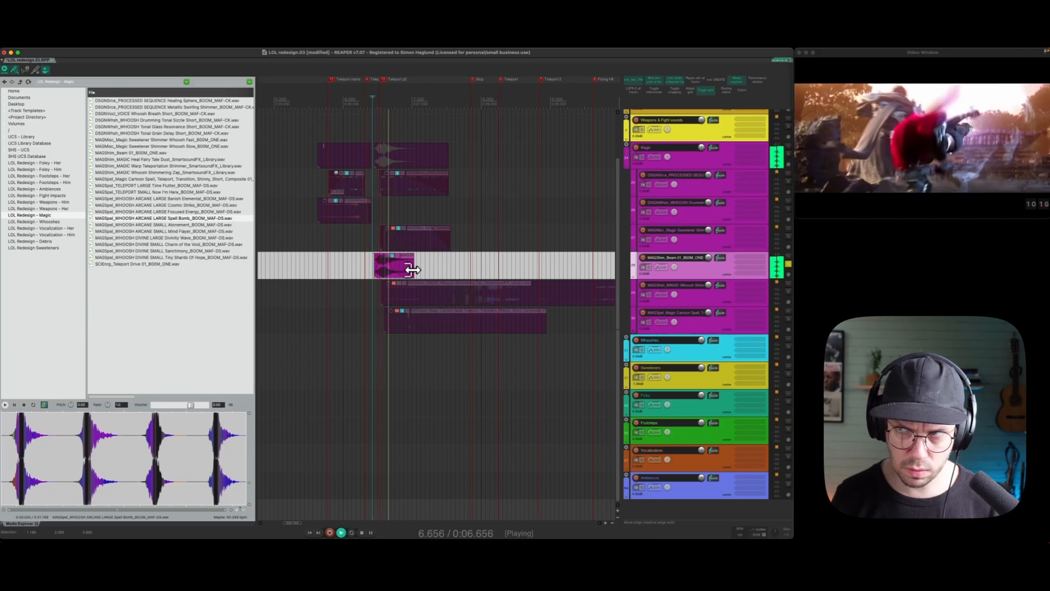
pyautogui.press('space')
pyautogui.moveTo(411, 269); pyautogui.dragTo(430, 268)
pyautogui.press('space')
# Play back the Magic layers from just before the Beam to review their timing.
pyautogui.press('space')
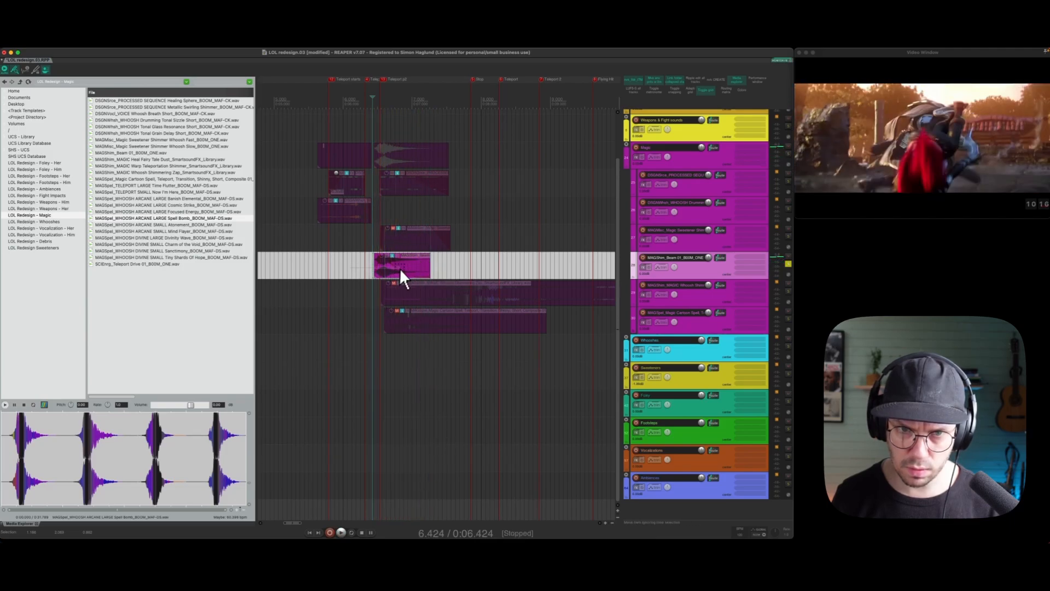
pyautogui.click(368, 263)
pyautogui.press('space')
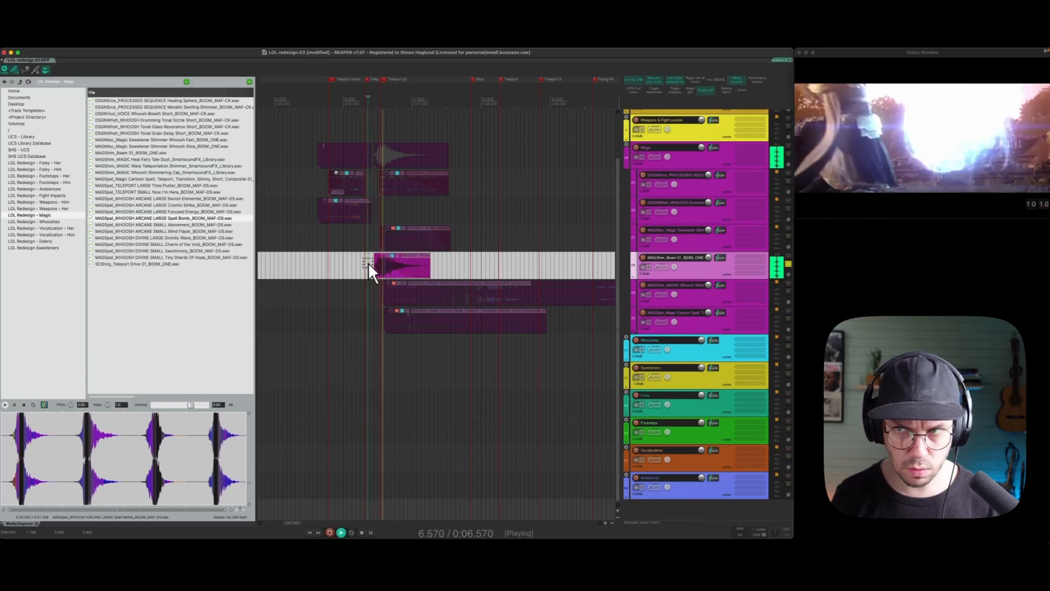
pyautogui.press('space')
pyautogui.press('space')
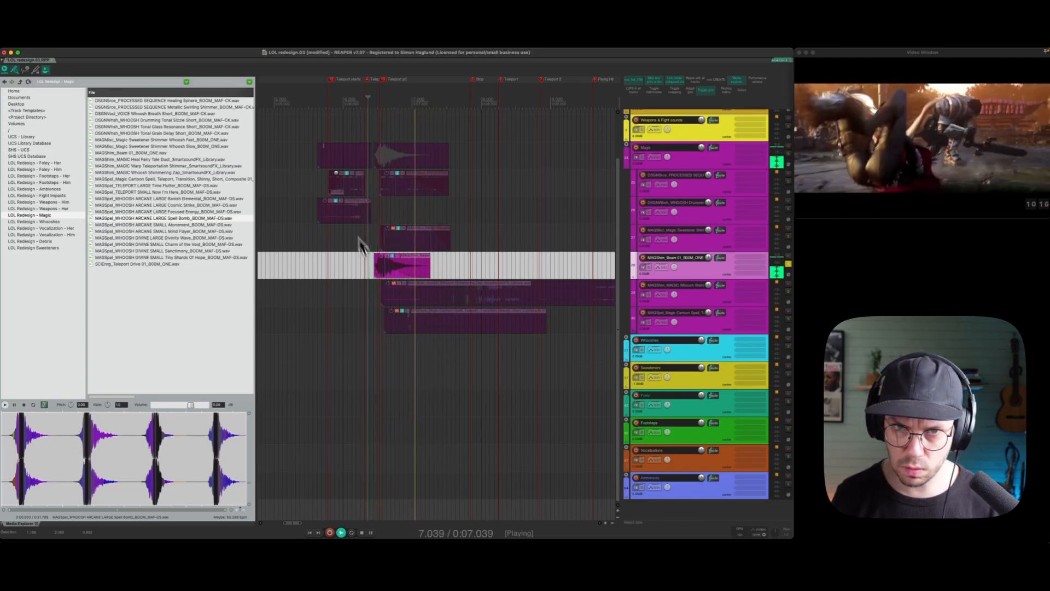
pyautogui.press('space')
pyautogui.click(317, 155)
pyautogui.press('space')
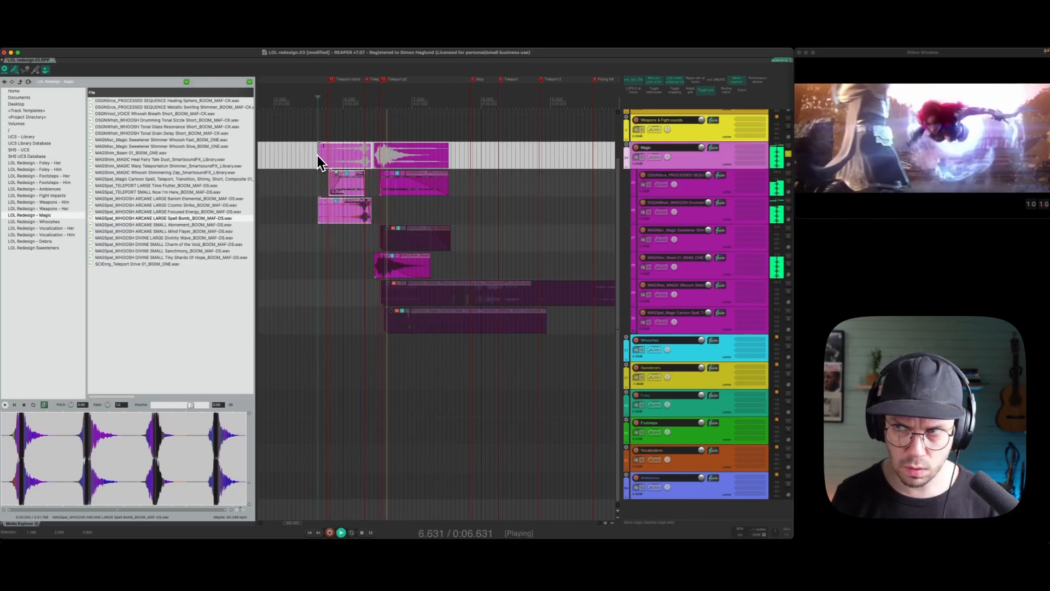
pyautogui.press('space')
pyautogui.press('space')
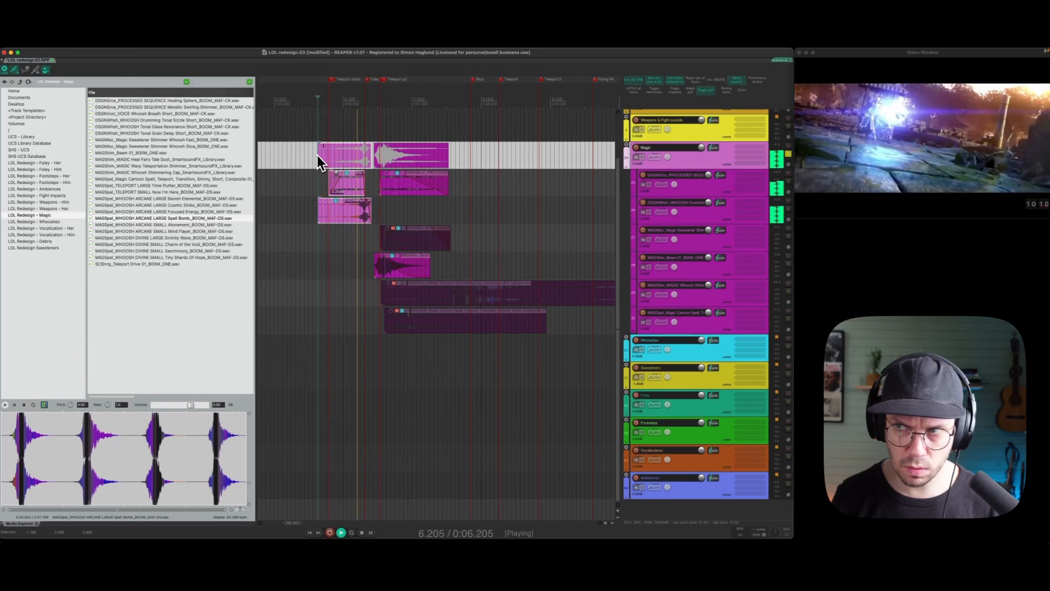
pyautogui.press('space')
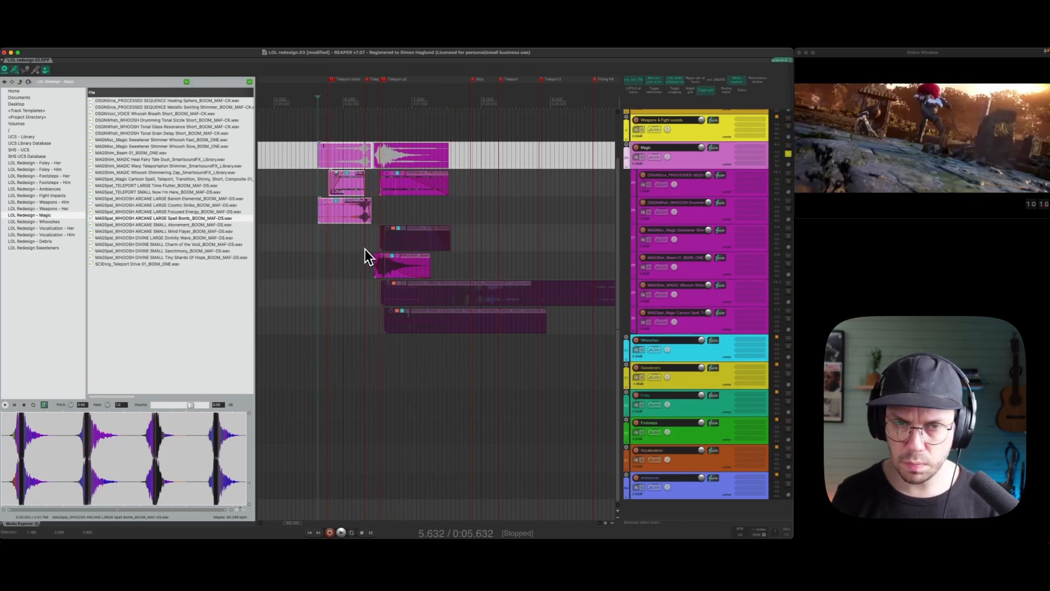
pyautogui.press('space')
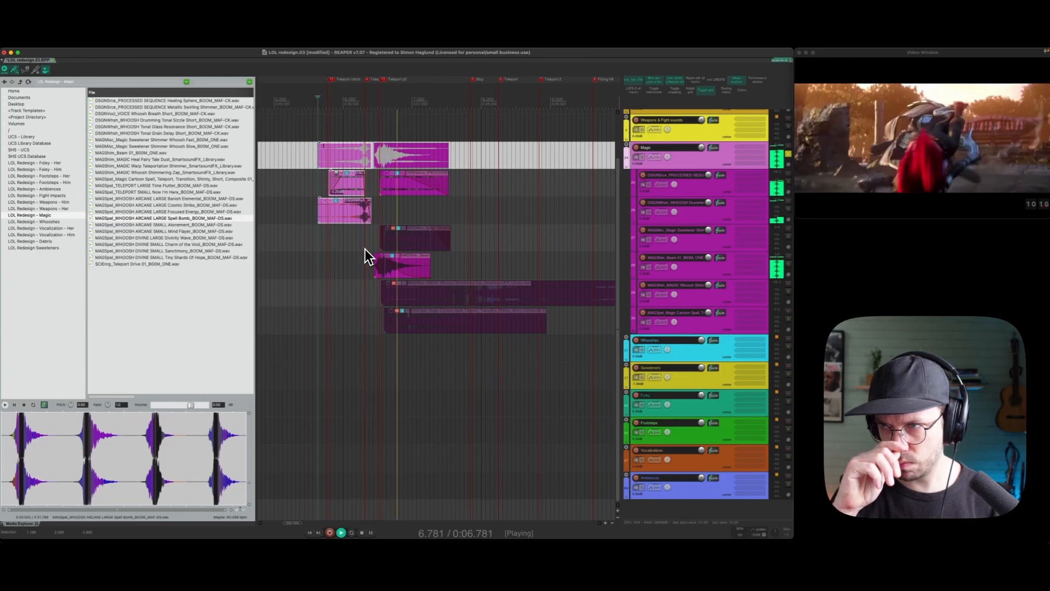
pyautogui.press('space')
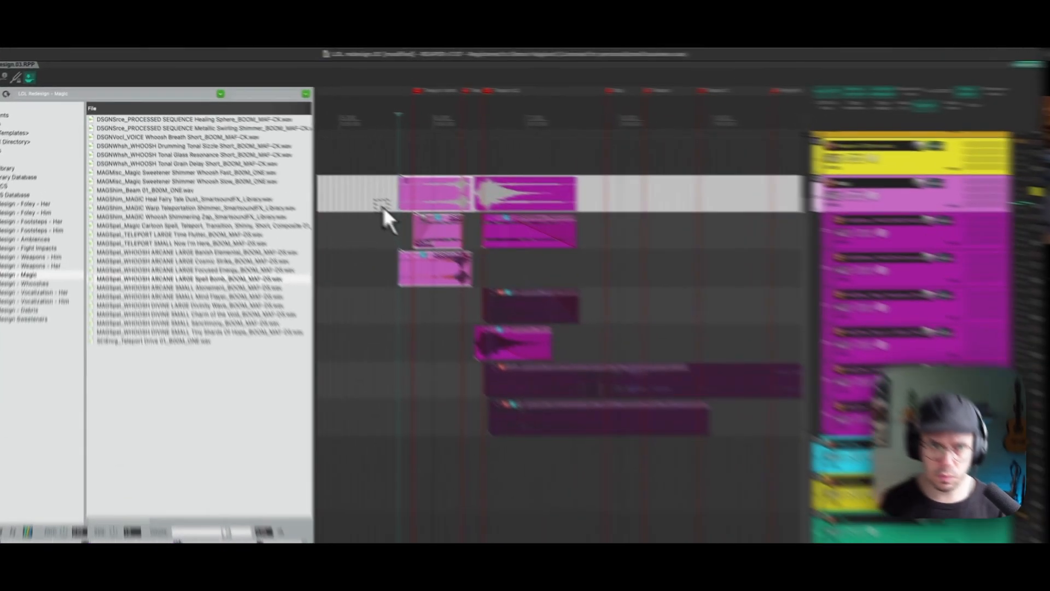
# Adjust the Healing Sphere piece's fade-in and trim its end slightly.
pyautogui.moveTo(300, 171); pyautogui.dragTo(300, 172)
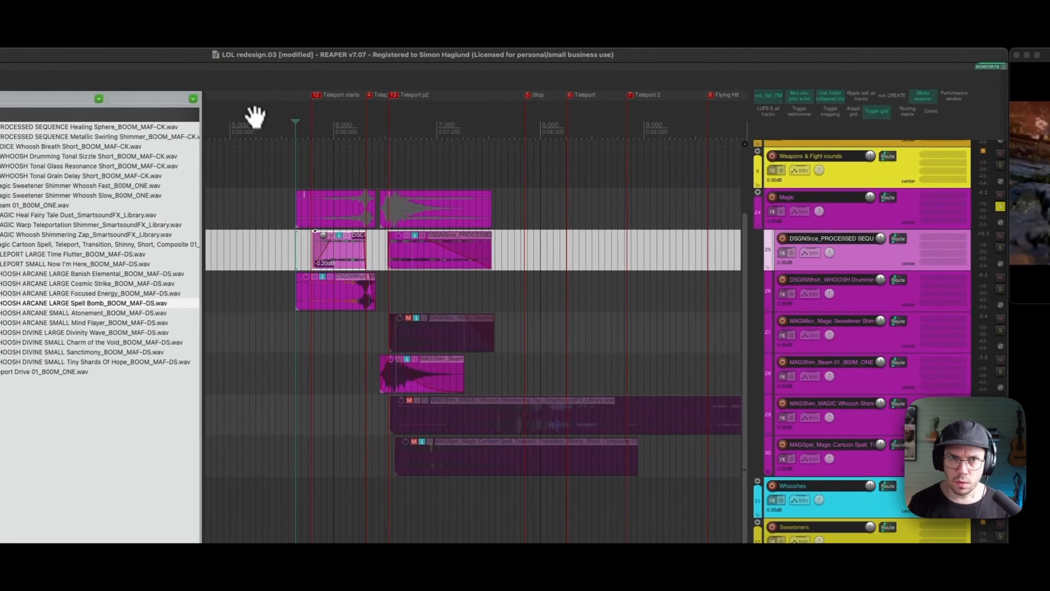
pyautogui.moveTo(255, 114); pyautogui.dragTo(386, 197)
pyautogui.moveTo(544, 108); pyautogui.dragTo(511, 71)
pyautogui.moveTo(515, 240); pyautogui.dragTo(470, 248)
pyautogui.moveTo(472, 158); pyautogui.dragTo(517, 157)
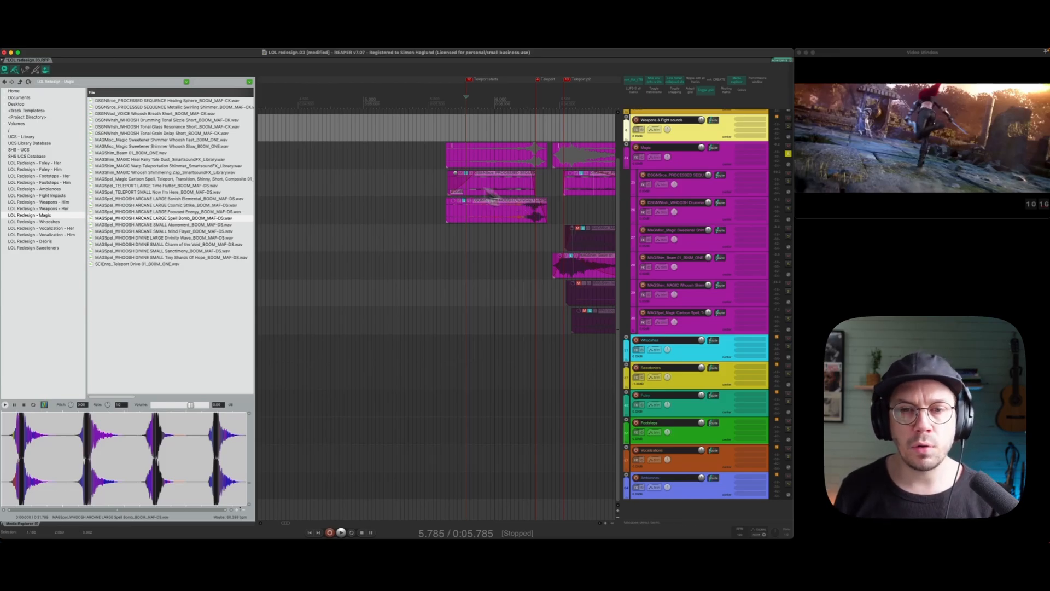
pyautogui.moveTo(448, 185); pyautogui.dragTo(422, 184)
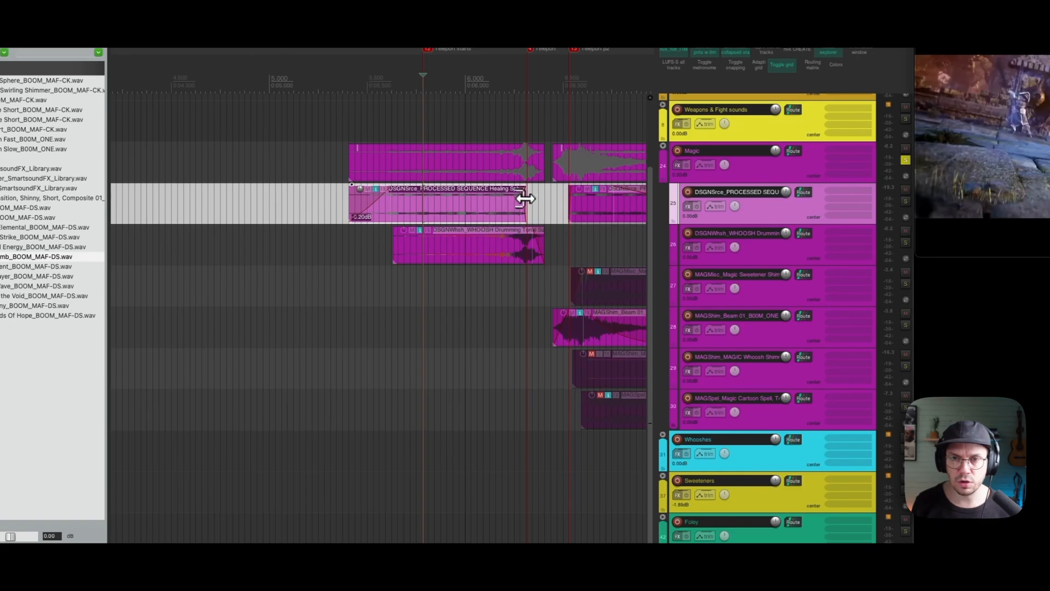
pyautogui.moveTo(525, 198); pyautogui.dragTo(527, 198)
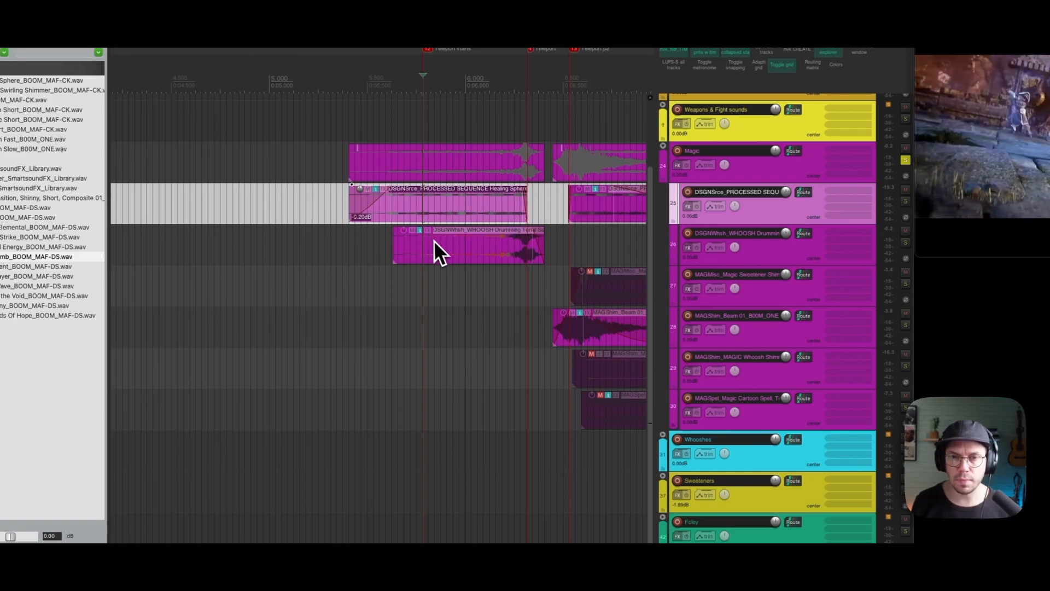
# Move the Whoosh Shimmering Zap layer earlier and reorder its track directly below the Drumming whoosh track.
pyautogui.click(616, 295)
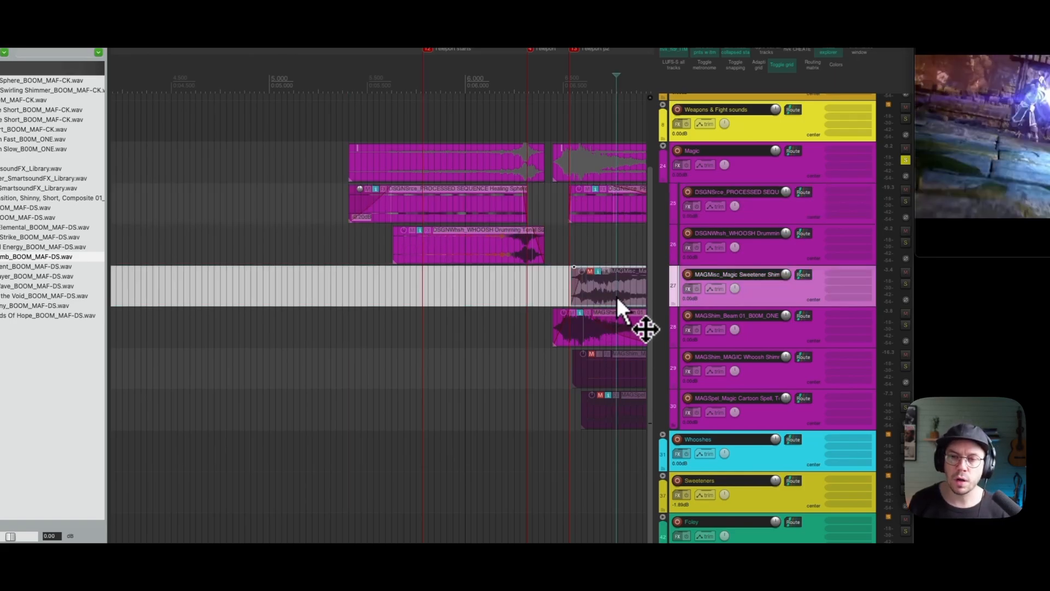
pyautogui.moveTo(622, 372); pyautogui.dragTo(376, 372)
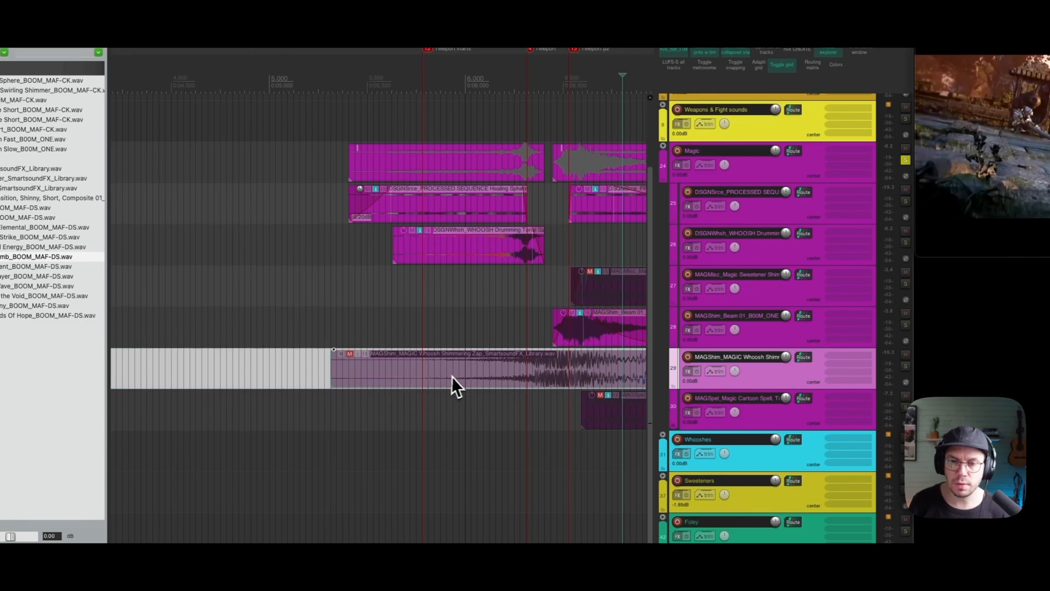
pyautogui.moveTo(452, 377); pyautogui.dragTo(429, 376)
pyautogui.moveTo(718, 388); pyautogui.dragTo(760, 268)
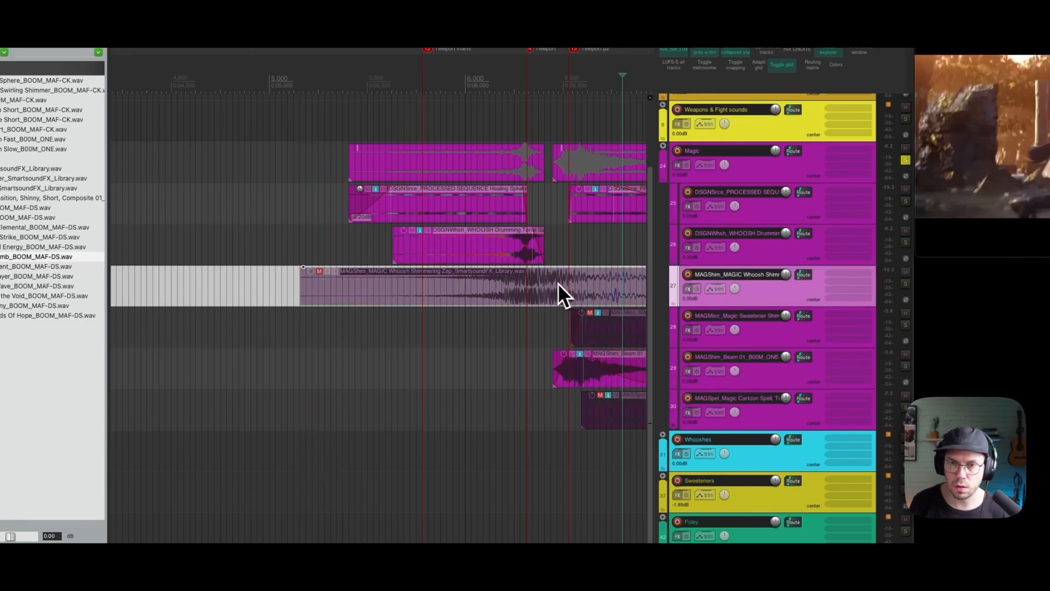
# Split off and delete the Whoosh Shimmering Zap's tail, add a fade-out, and solo its track.
pyautogui.press('s')
pyautogui.click(556, 280)
pyautogui.press('Delete')
pyautogui.moveTo(543, 269); pyautogui.dragTo(525, 271)
pyautogui.press('F6')
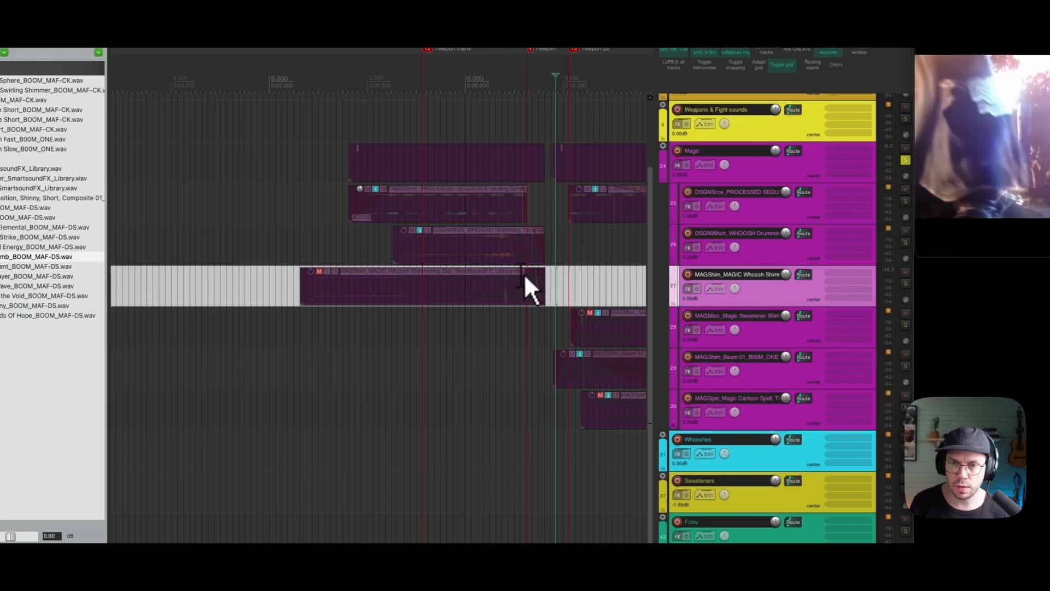
pyautogui.click(494, 287)
pyautogui.click(319, 271)
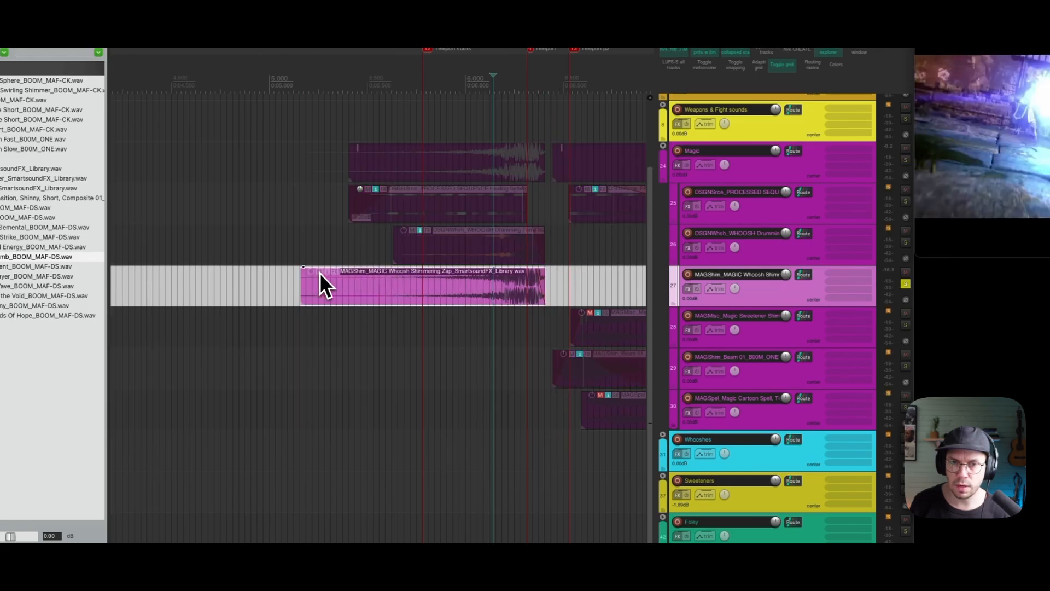
# Group the Healing Sphere, Drumming whoosh and Shimmering Zap tracks into a new folder track and give it a magenta colour.
pyautogui.keyDown('shift'); pyautogui.click(767, 219); pyautogui.keyUp('shift')
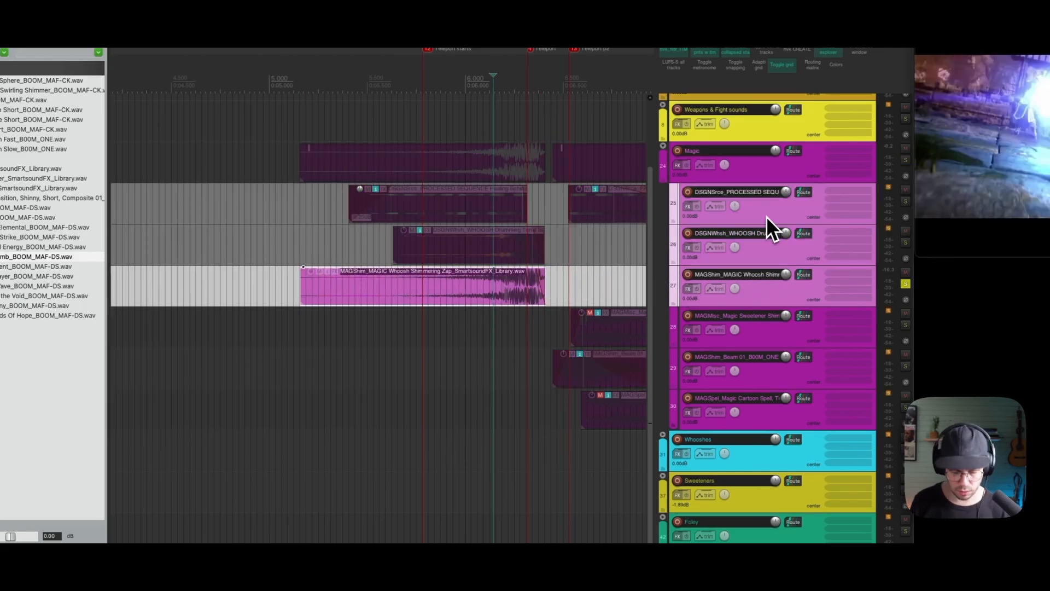
pyautogui.press('f')
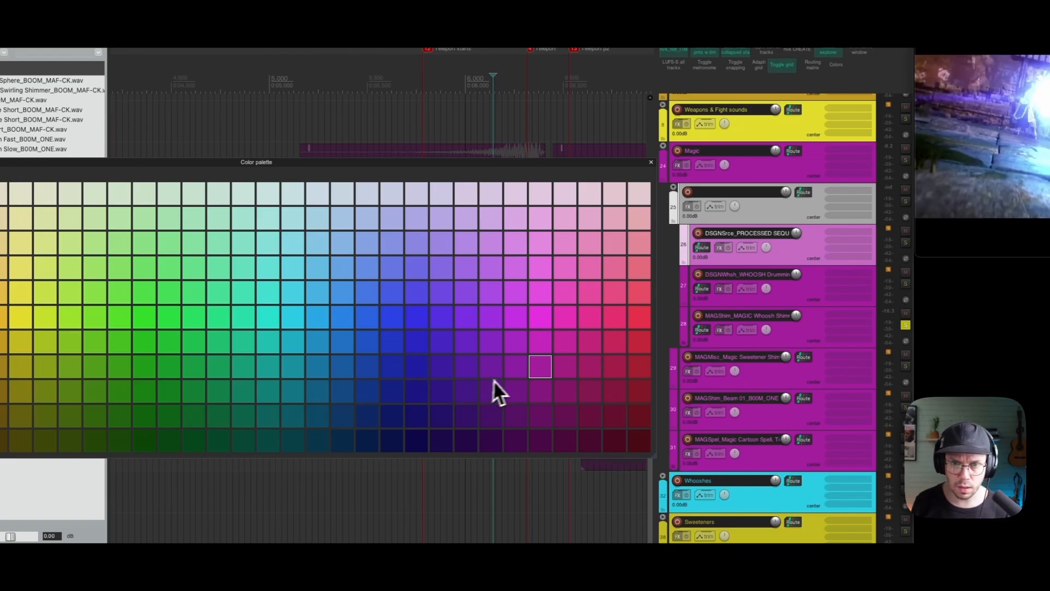
pyautogui.click(539, 366)
pyautogui.click(700, 213)
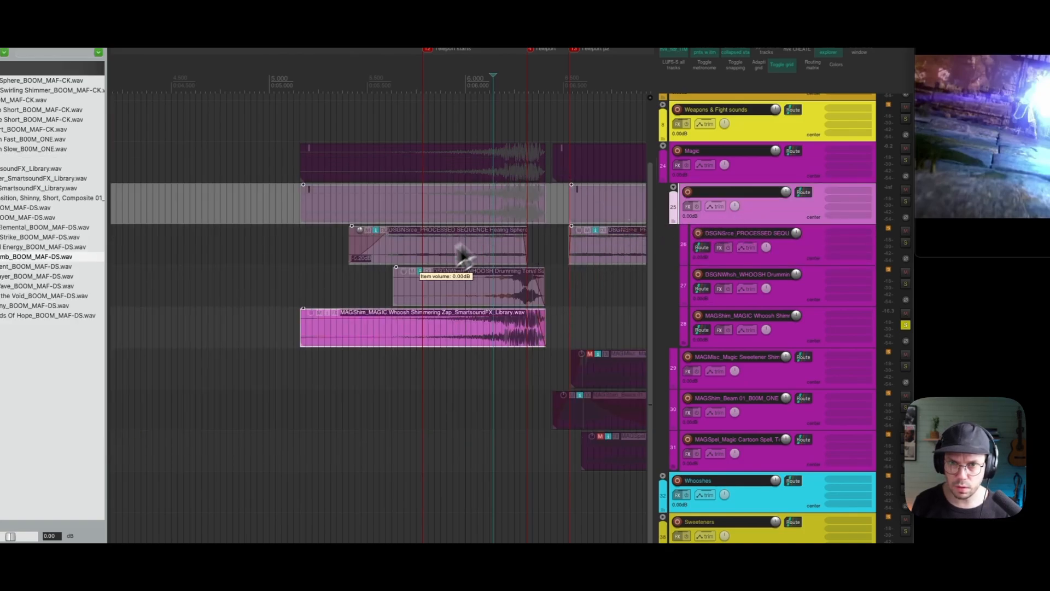
# Play back the layers from the folder's start and trim the Shimmering Zap piece's end slightly shorter.
pyautogui.click(293, 211)
pyautogui.doubleClick(286, 205)
pyautogui.press('space')
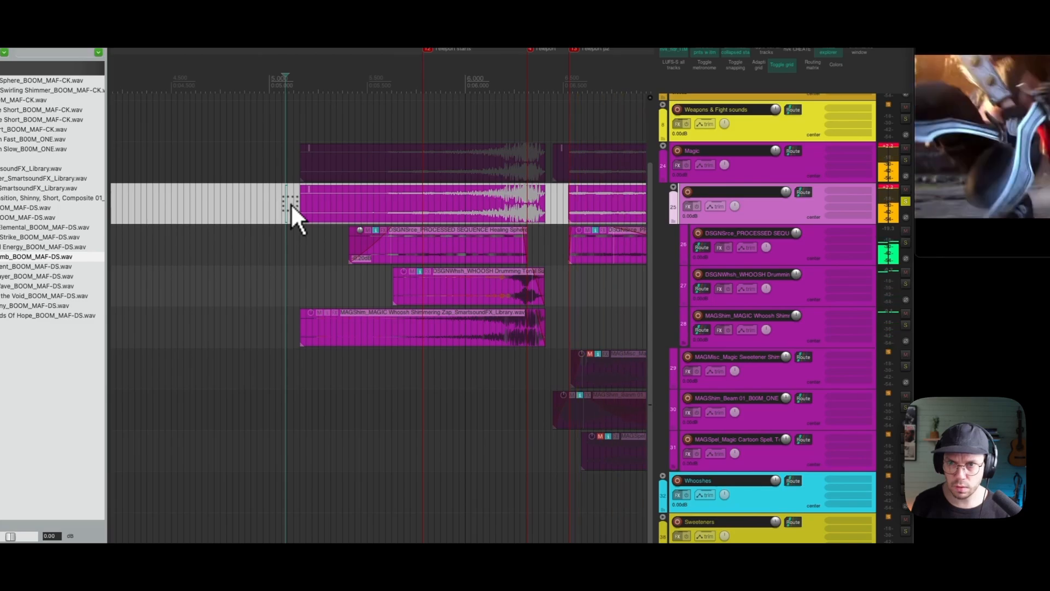
pyautogui.click(470, 328)
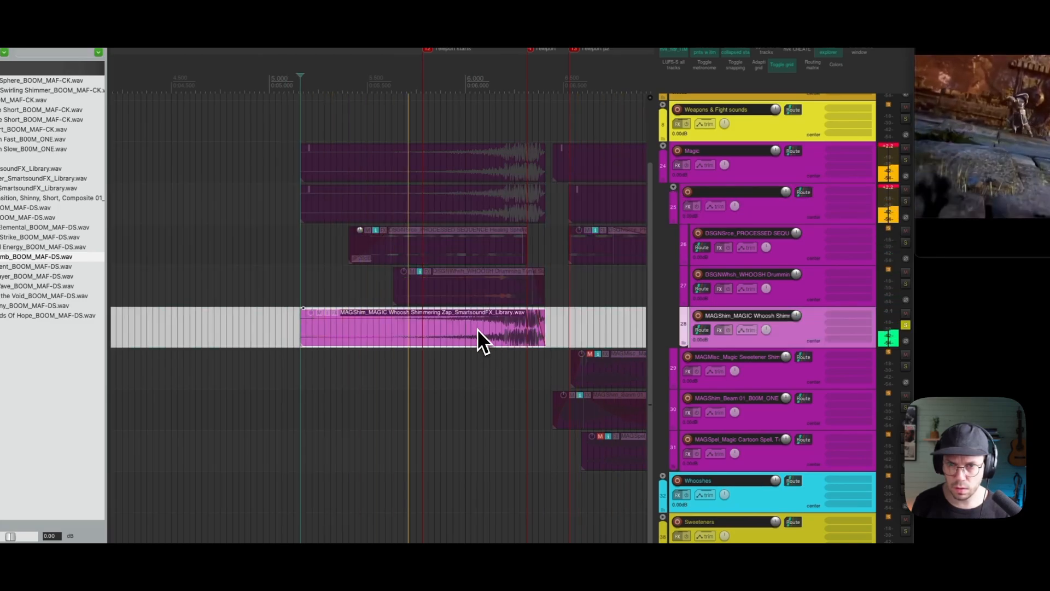
pyautogui.moveTo(491, 344); pyautogui.dragTo(530, 326)
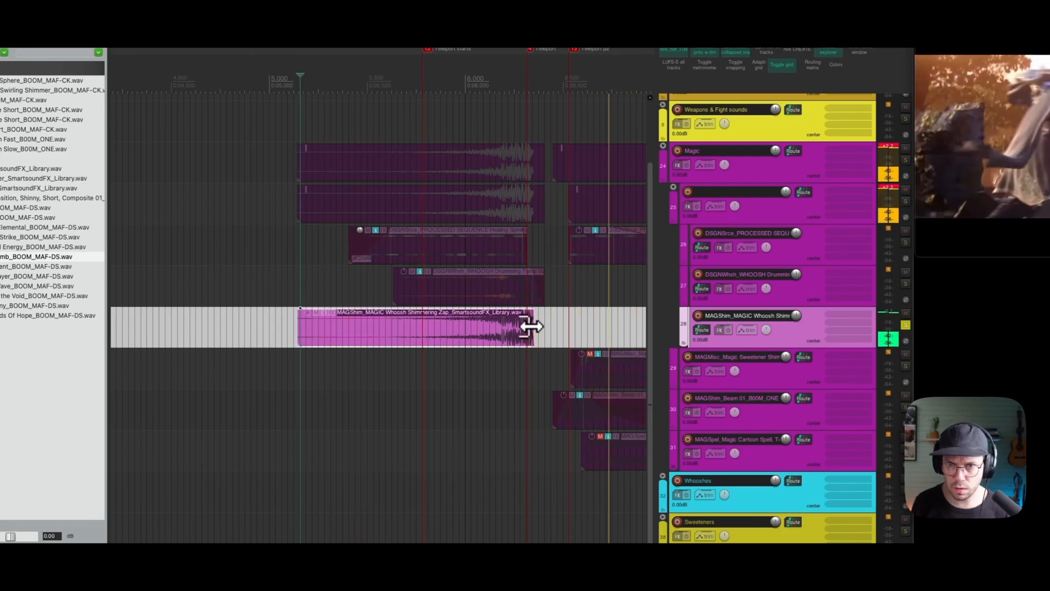
# Add the khs Stereo plugin to the new folder track.
pyautogui.click(278, 176)
pyautogui.click(282, 192)
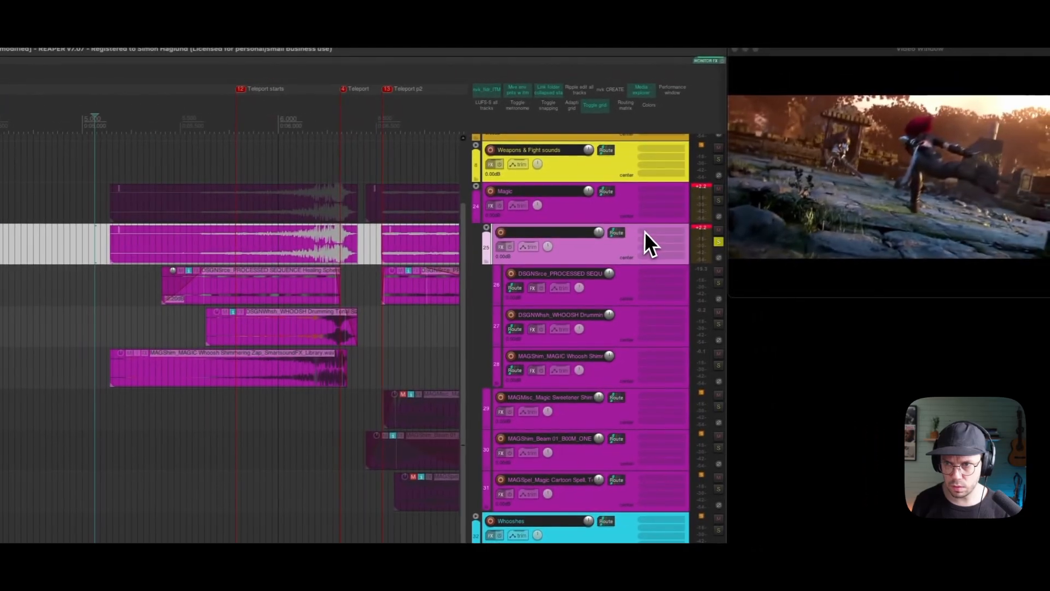
pyautogui.click(832, 191)
pyautogui.write('khs s')
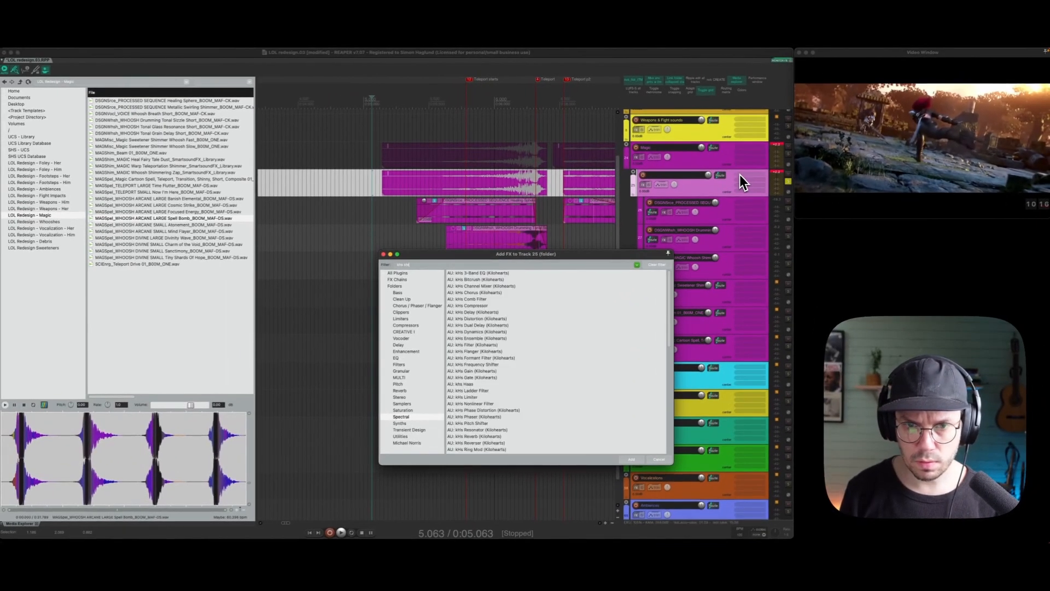
pyautogui.write('tereo')
pyautogui.press('Return')
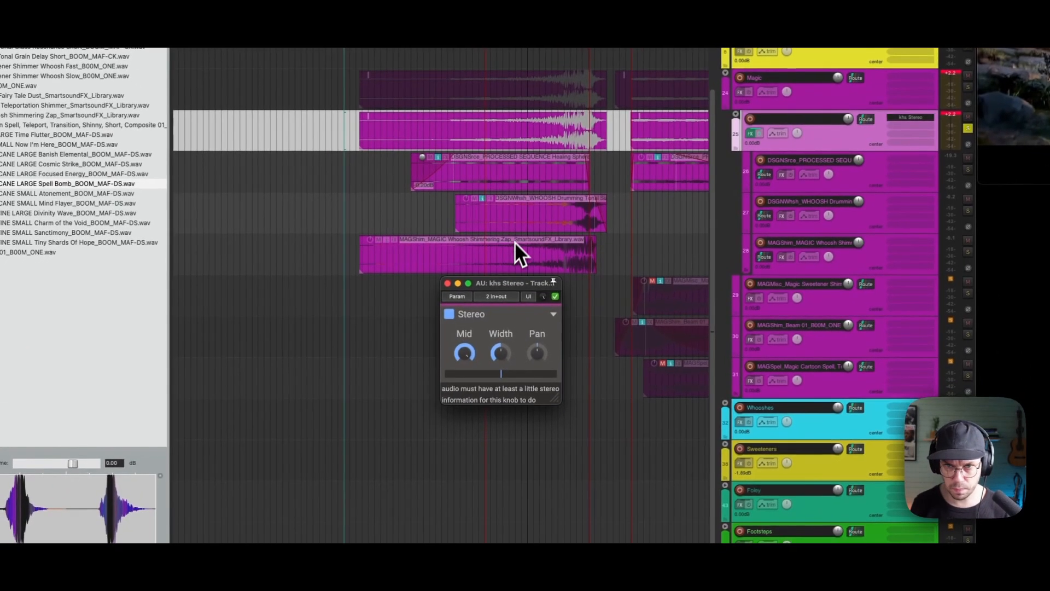
# Automate the khs Stereo Width on the folder track, holding full width then ramping down to minimum around the beam.
pyautogui.press('e')
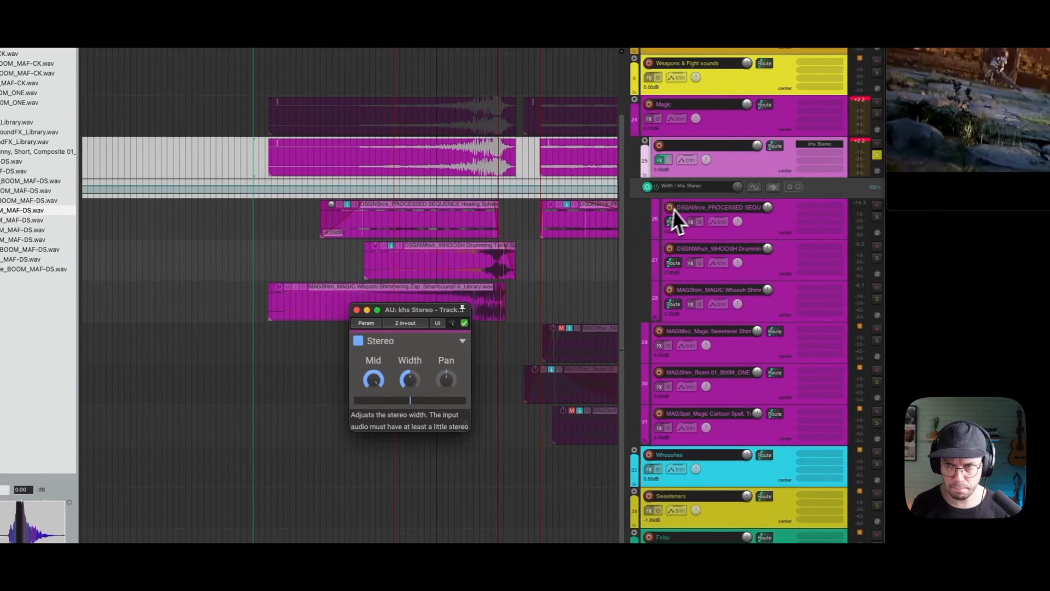
pyautogui.press('e')
pyautogui.click(411, 381)
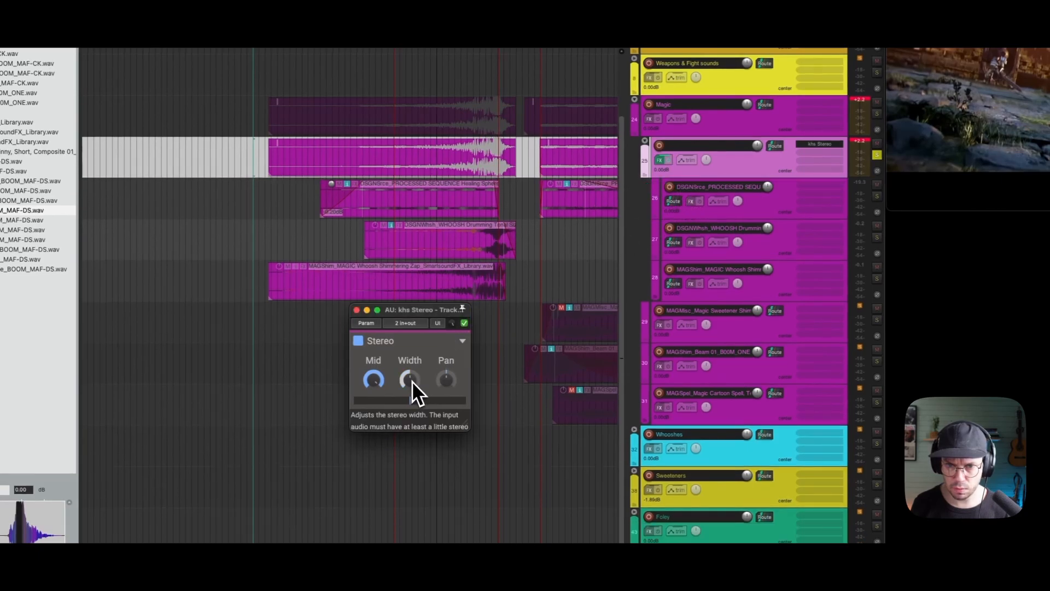
pyautogui.press('e')
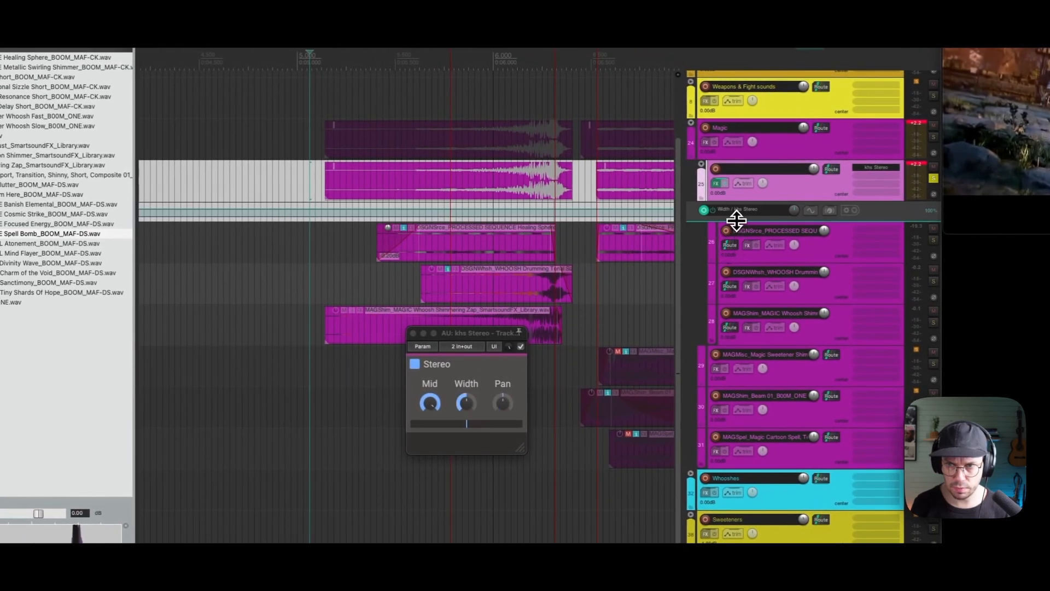
pyautogui.moveTo(733, 220); pyautogui.dragTo(752, 331)
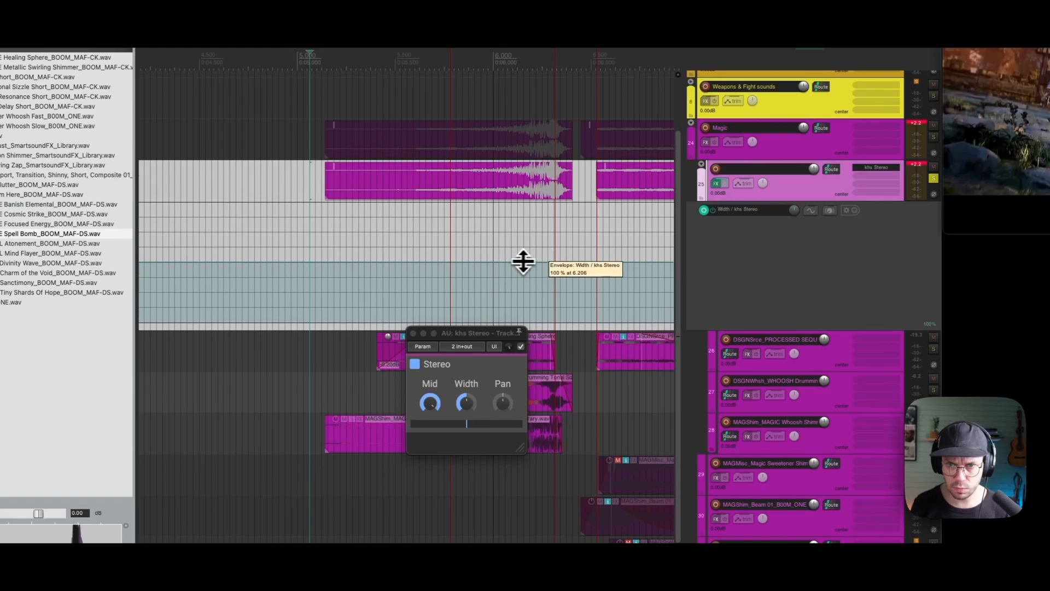
pyautogui.click(548, 262)
pyautogui.click(445, 263)
pyautogui.moveTo(445, 262); pyautogui.dragTo(420, 216)
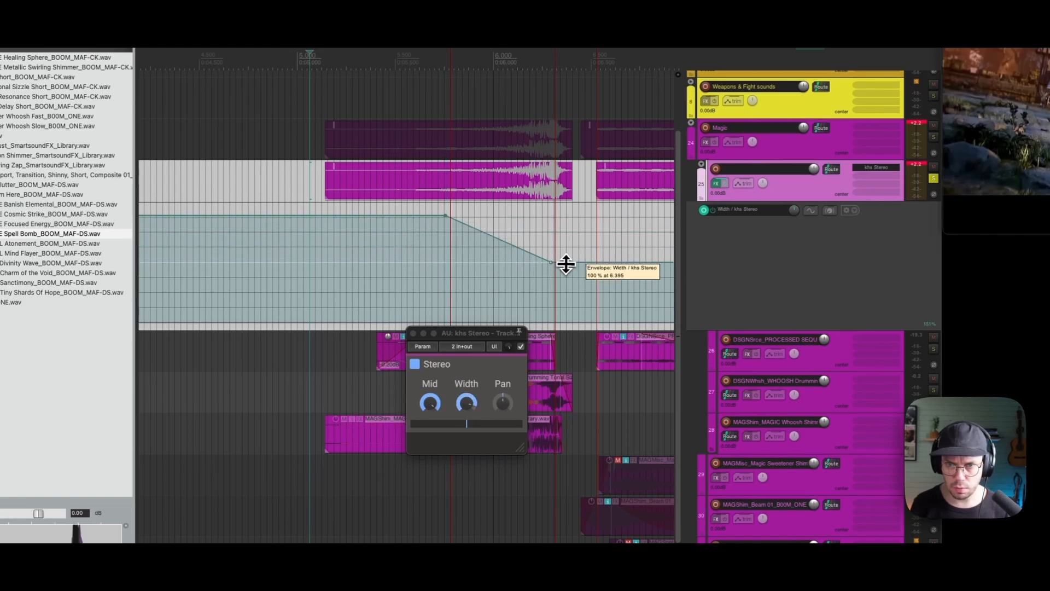
pyautogui.moveTo(551, 263); pyautogui.dragTo(591, 414)
pyautogui.moveTo(424, 216); pyautogui.dragTo(425, 236)
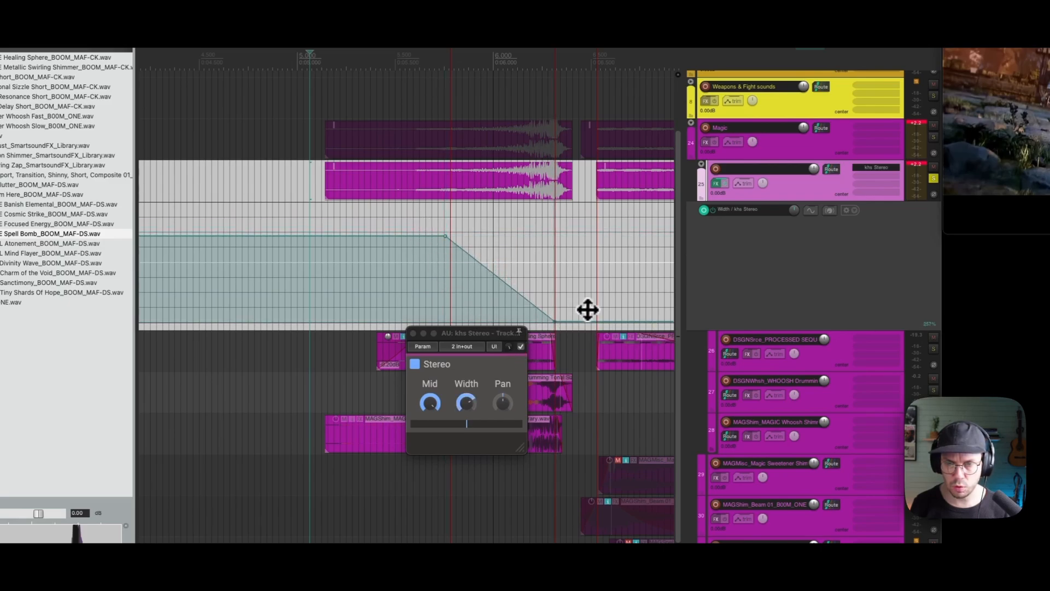
# Play back the folder and move the Width ramp's starting point slightly later.
pyautogui.click(318, 172)
pyautogui.press('space')
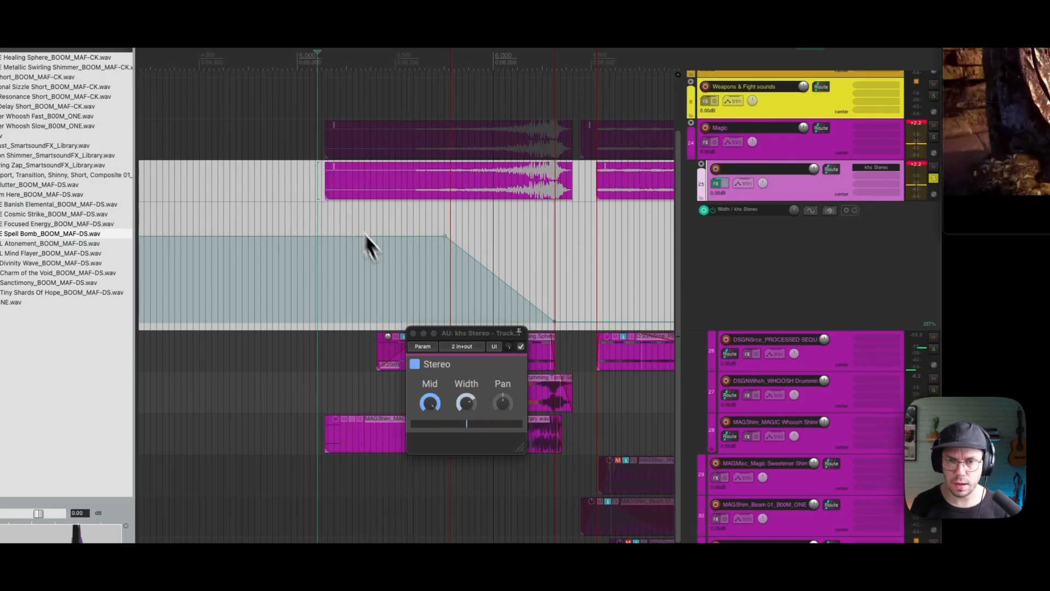
pyautogui.click(520, 348)
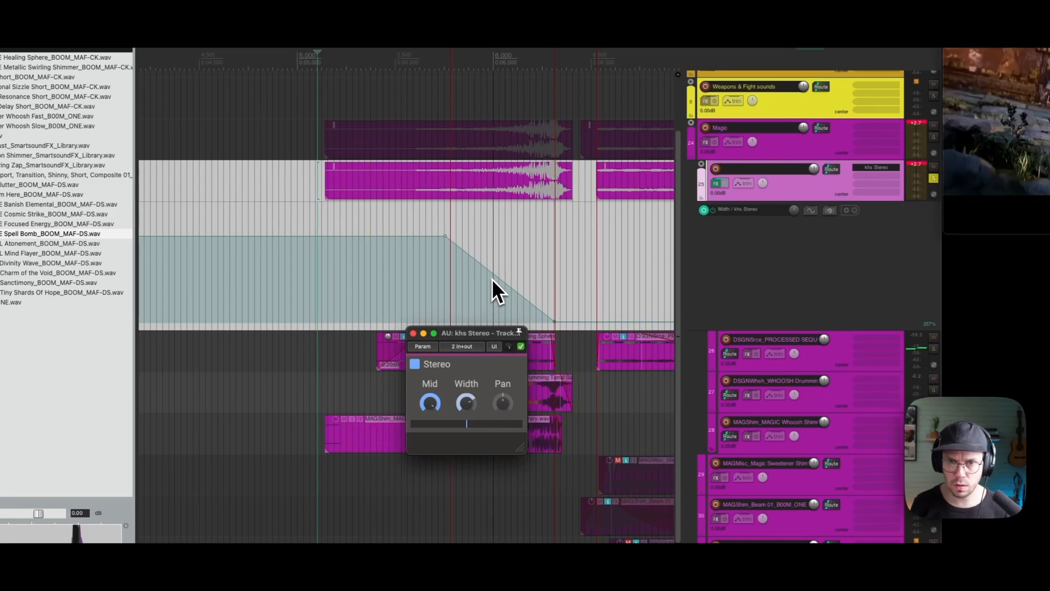
pyautogui.moveTo(445, 236); pyautogui.dragTo(465, 231)
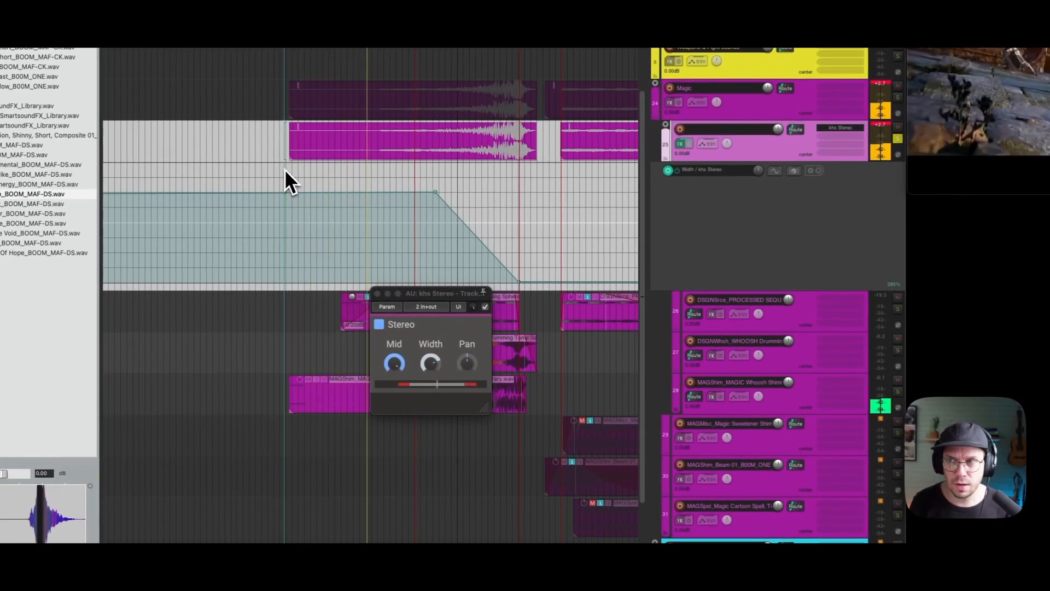
# Trim the Shimmering Zap piece's start later so it begins near the Healing Sphere piece.
pyautogui.click(377, 295)
pyautogui.click(364, 322)
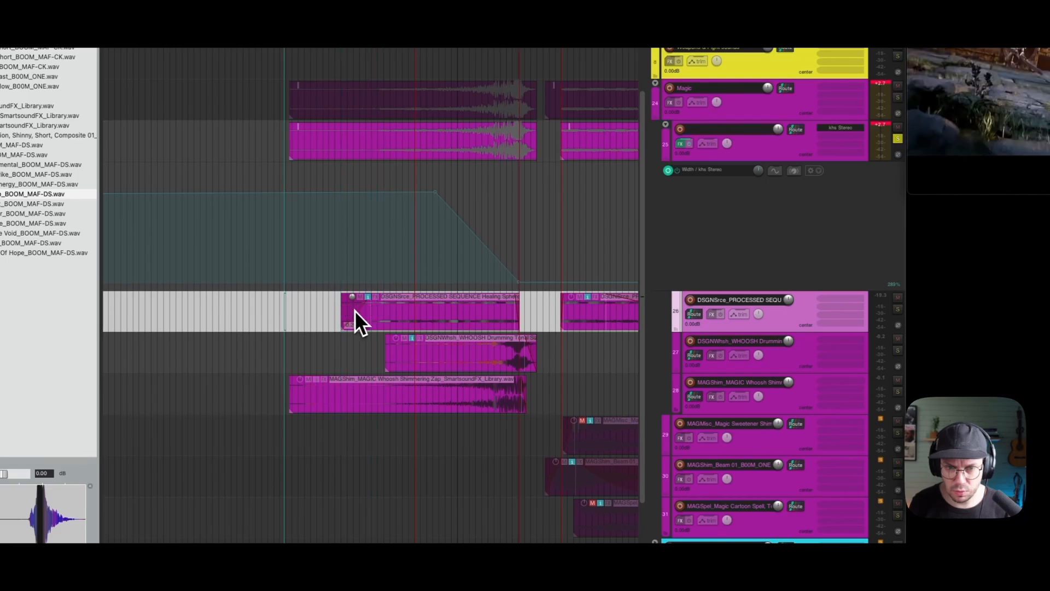
pyautogui.moveTo(292, 392); pyautogui.dragTo(381, 393)
pyautogui.moveTo(486, 390); pyautogui.dragTo(485, 393)
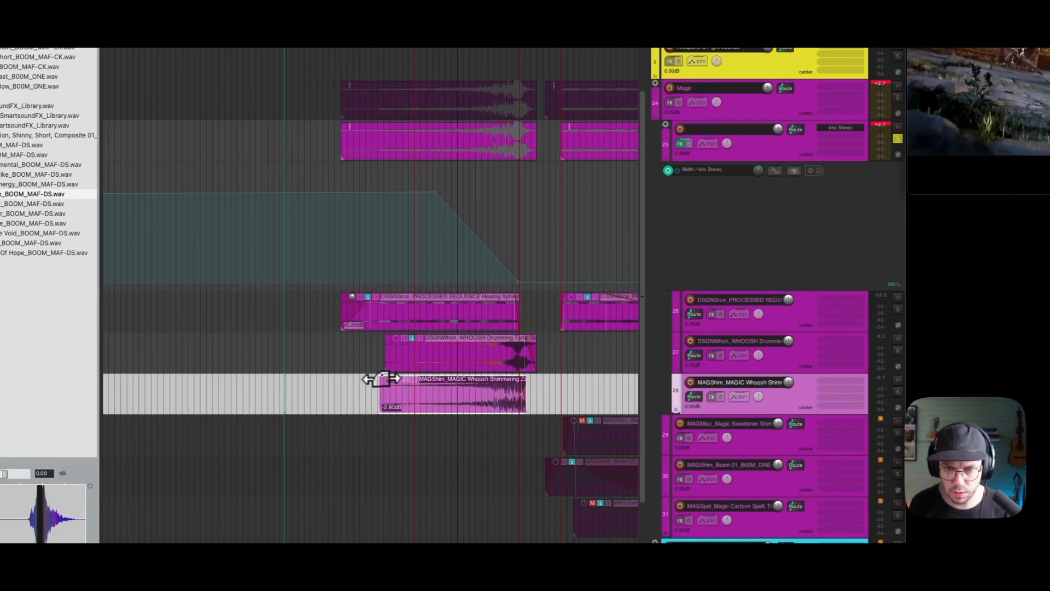
# Enlarge the Healing Sphere track, add a curved rising take volume envelope, and raise the item volume to about +1.6 dB.
pyautogui.click(296, 159)
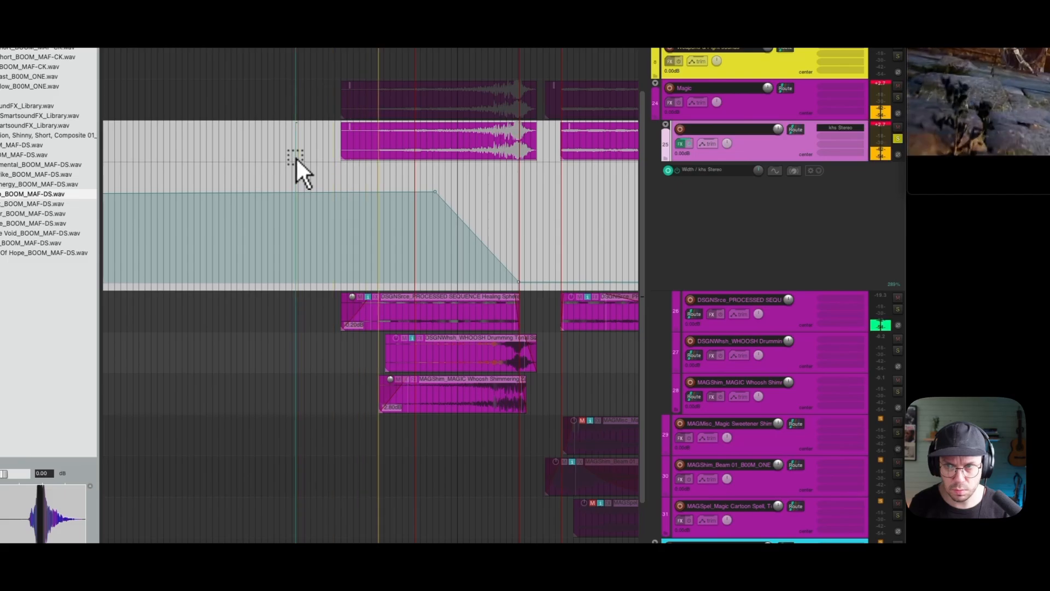
pyautogui.click(453, 304)
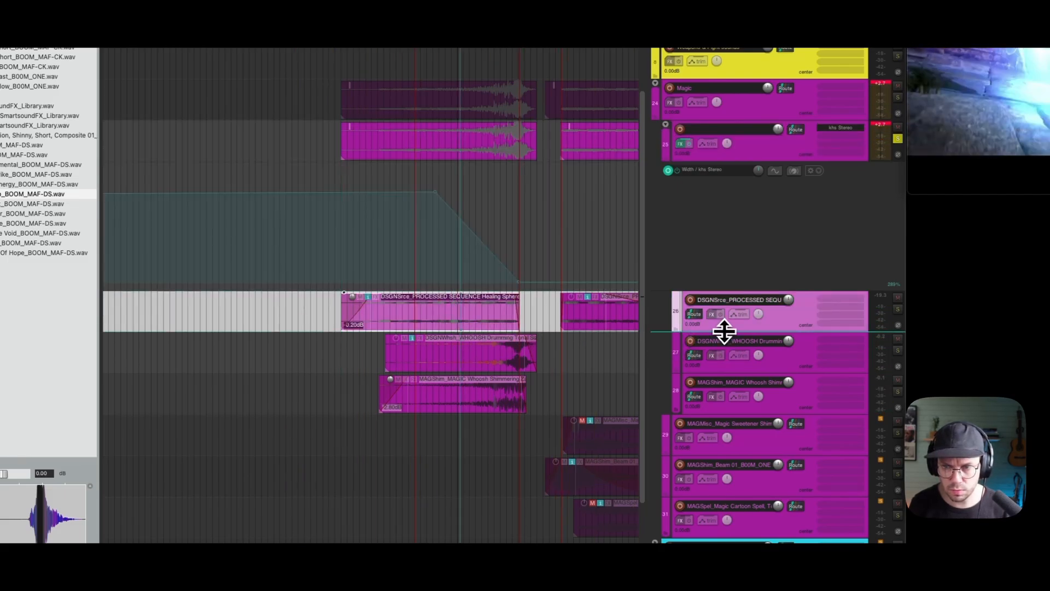
pyautogui.moveTo(724, 331); pyautogui.dragTo(734, 414)
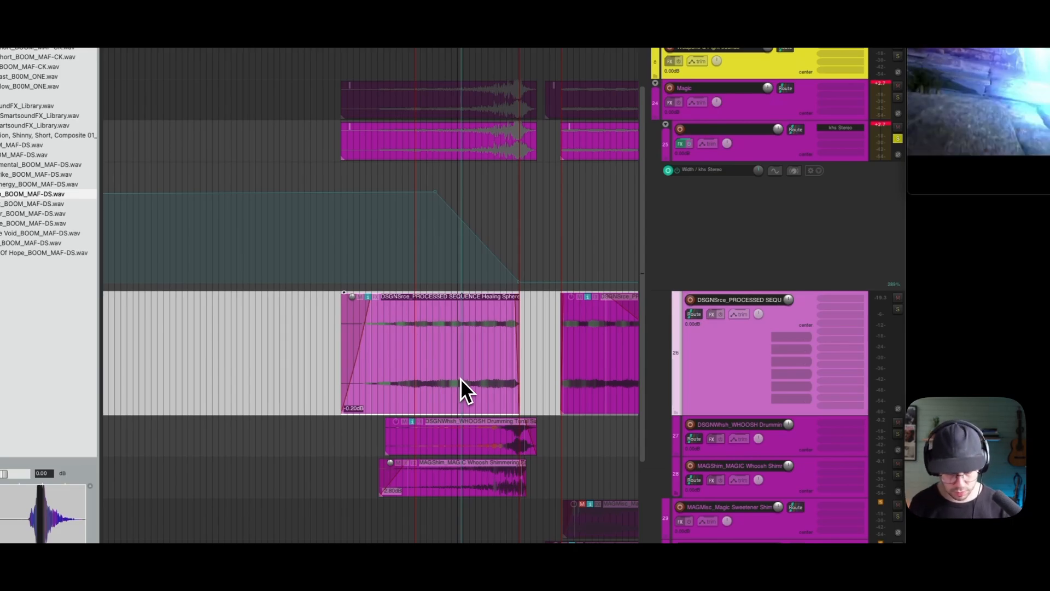
pyautogui.hotkey('shift', 'v')
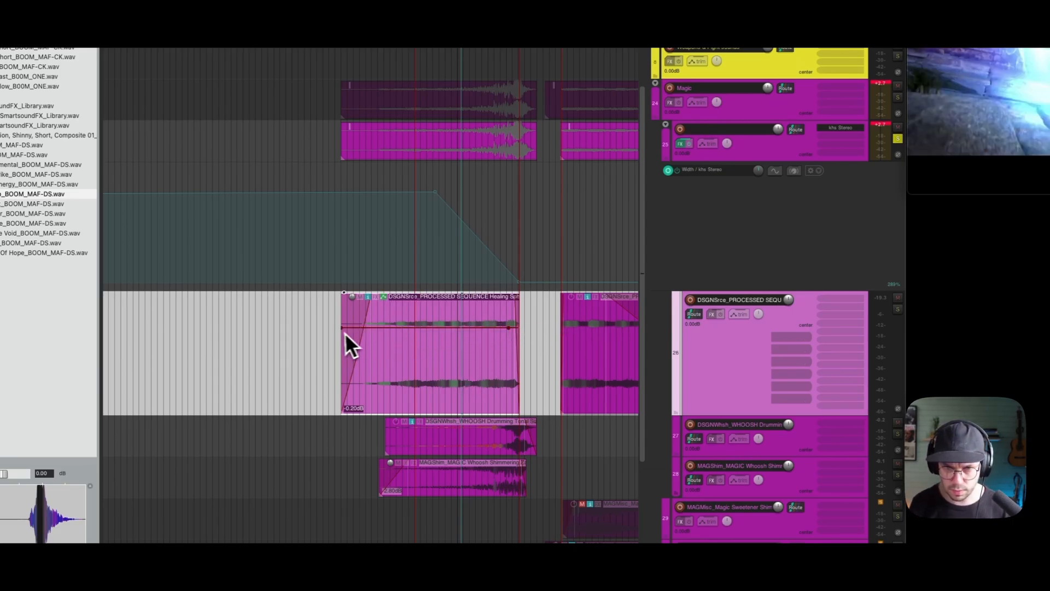
pyautogui.moveTo(339, 328); pyautogui.dragTo(342, 356)
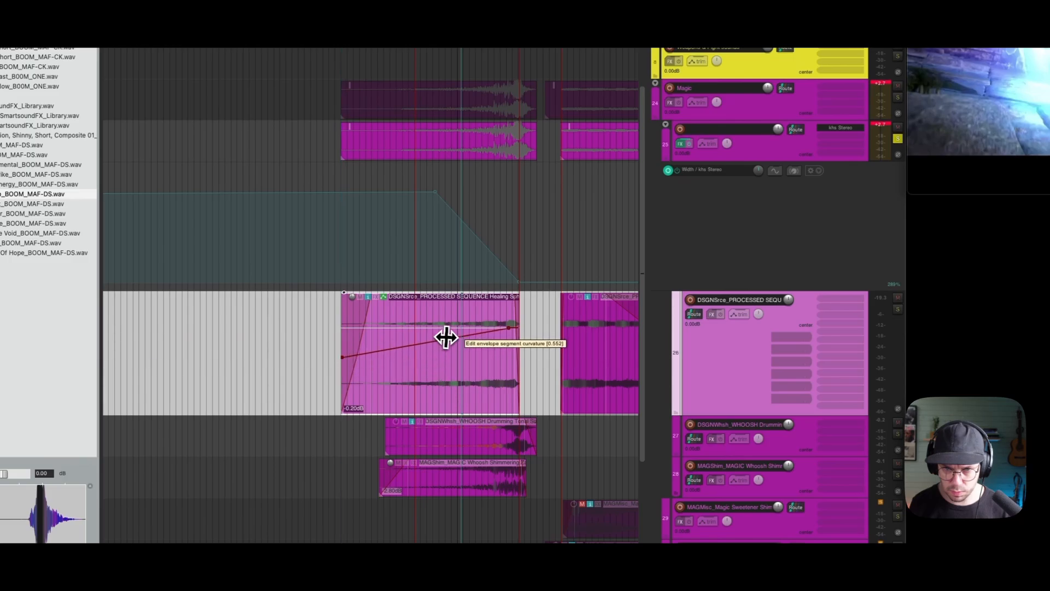
pyautogui.moveTo(445, 335); pyautogui.dragTo(454, 344)
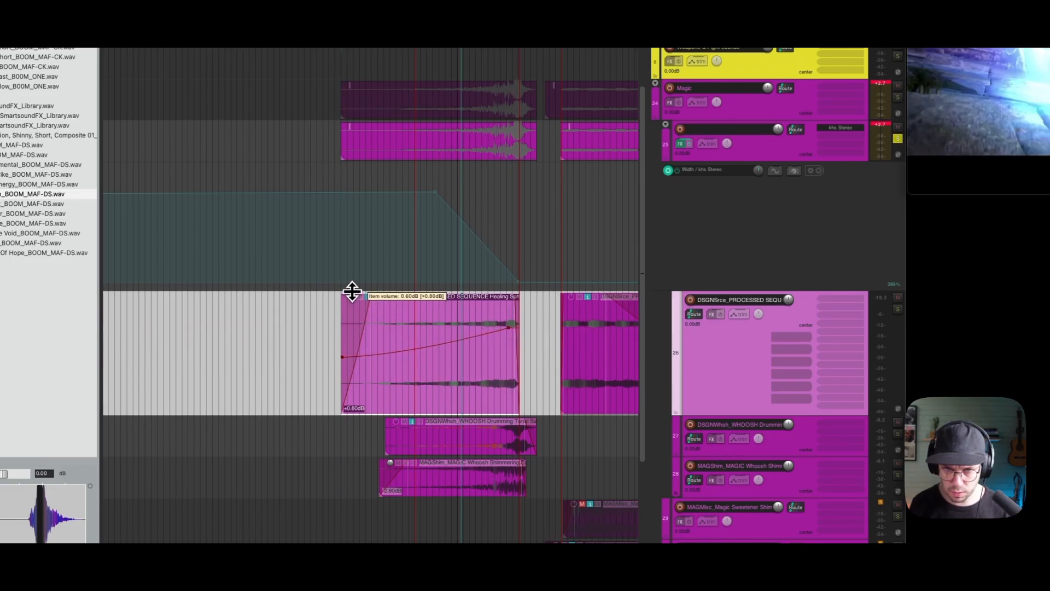
pyautogui.press('space')
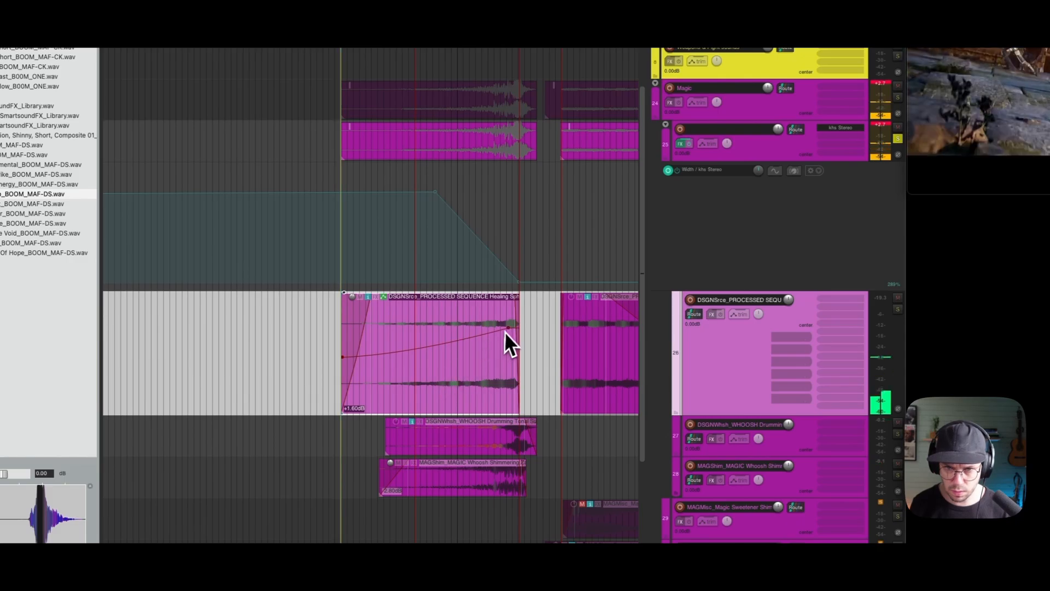
# Raise the Healing Sphere envelope's end point to about +2 dB and play the track back.
pyautogui.moveTo(509, 327); pyautogui.dragTo(513, 323)
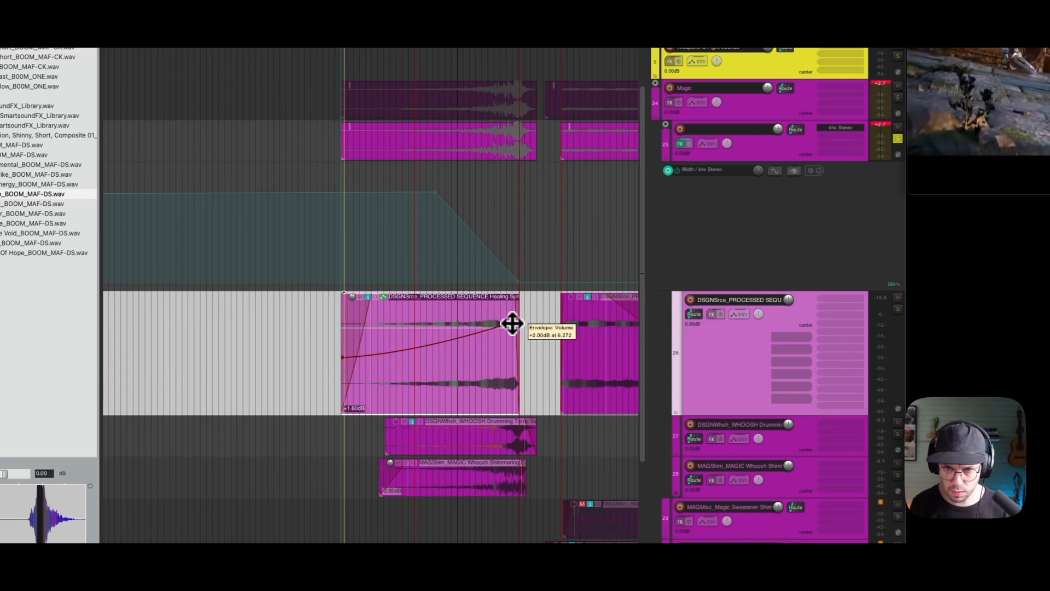
pyautogui.press('space')
pyautogui.press('F6')
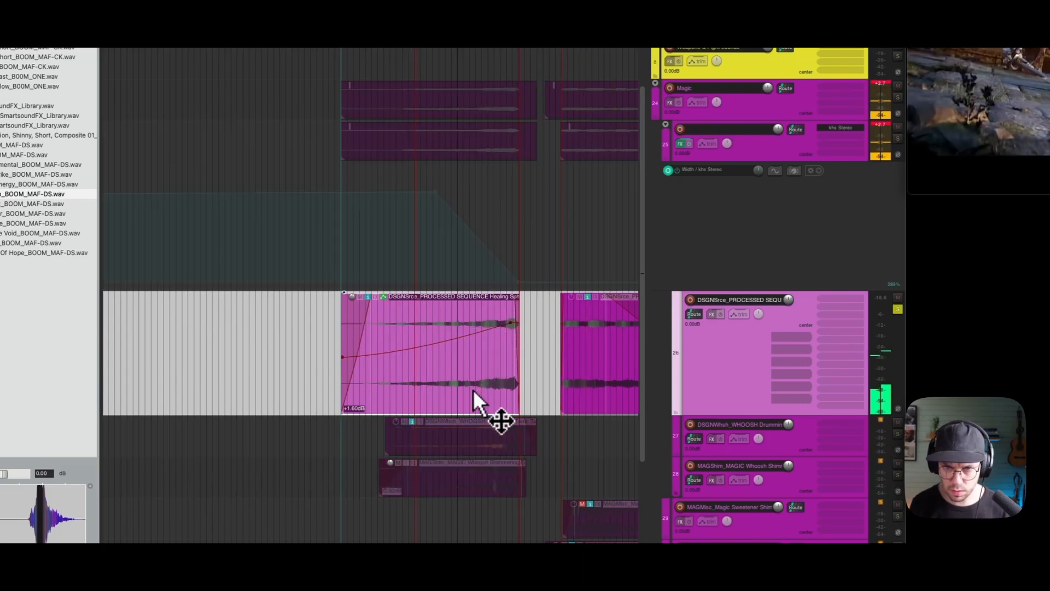
pyautogui.press('space')
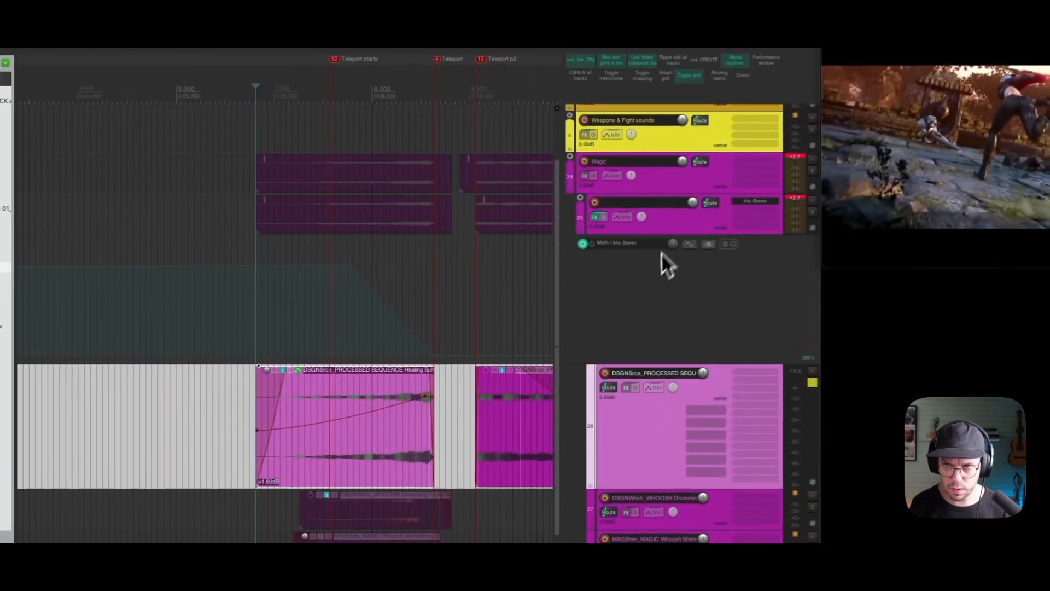
# Reshape the folder's Width envelope ramp into a curve and play the section back.
pyautogui.click(673, 224)
pyautogui.press('v')
pyautogui.press('F6')
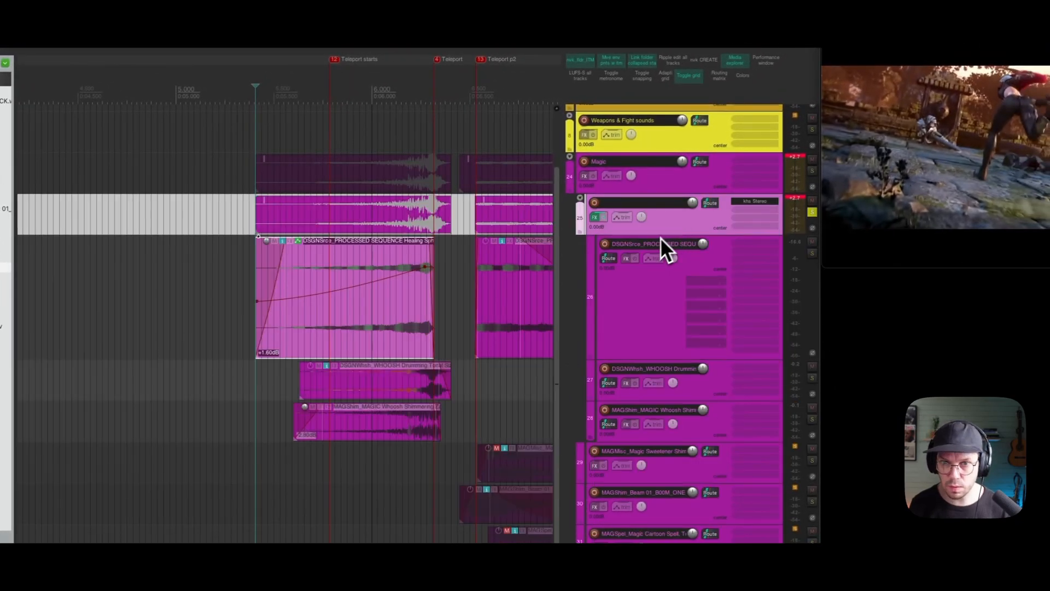
pyautogui.press('space')
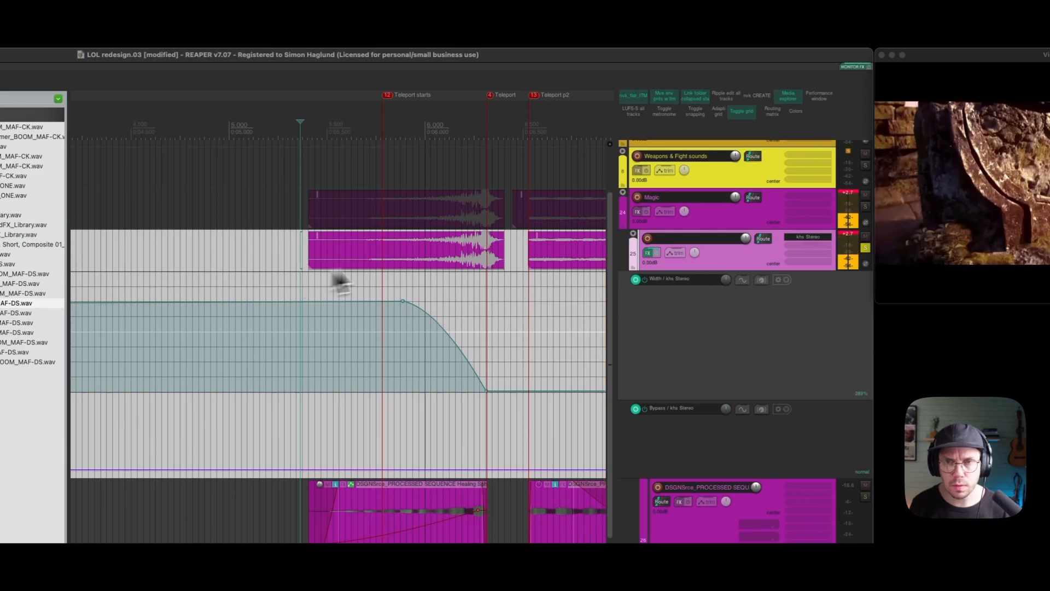
pyautogui.press('space')
pyautogui.moveTo(480, 129); pyautogui.dragTo(356, 76)
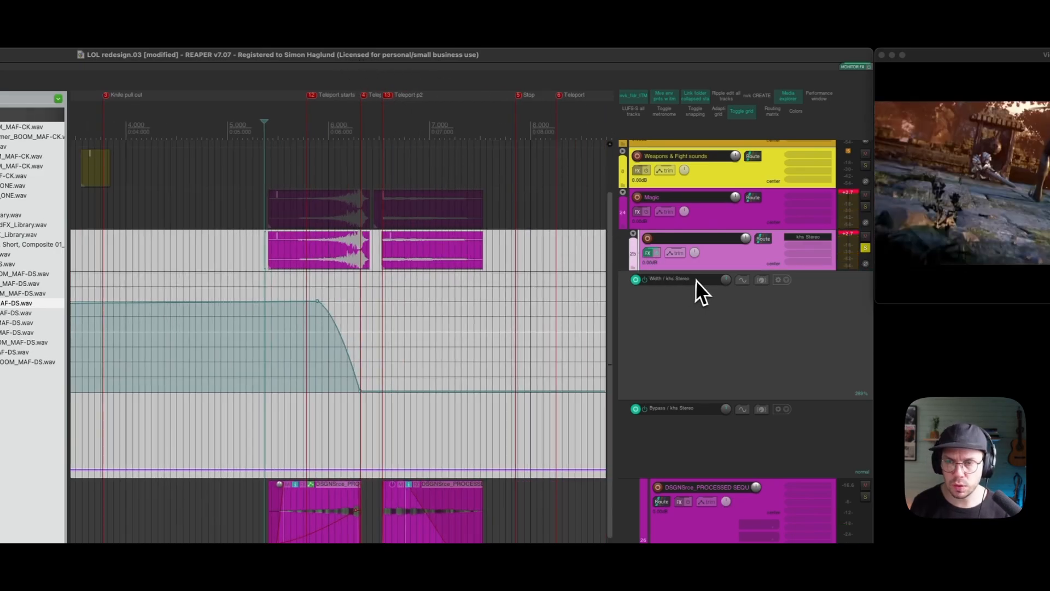
pyautogui.hotkey('ctrl', 'h')
pyautogui.click(664, 346)
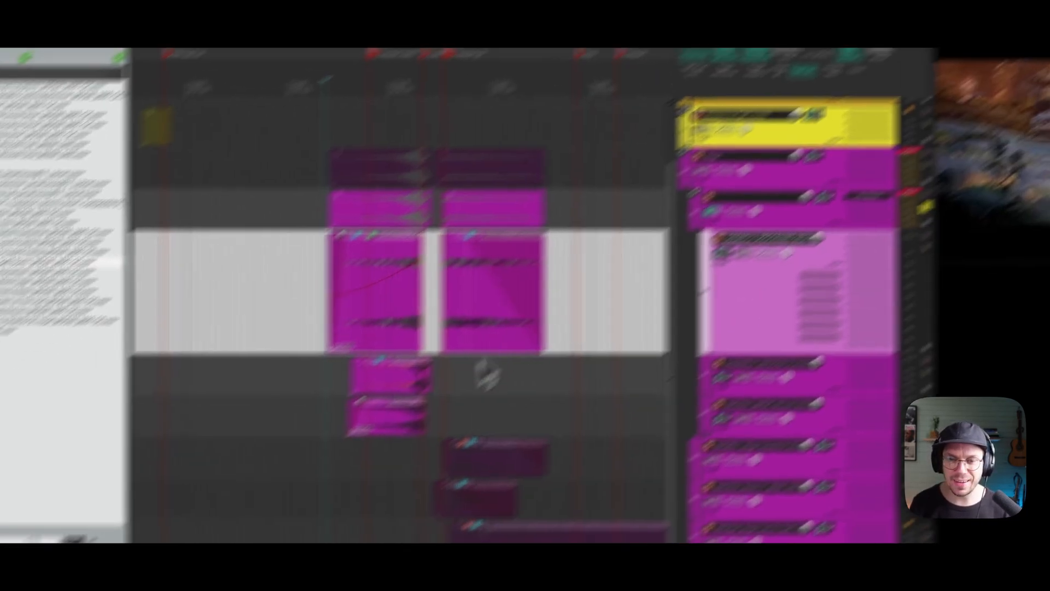
pyautogui.press('m')
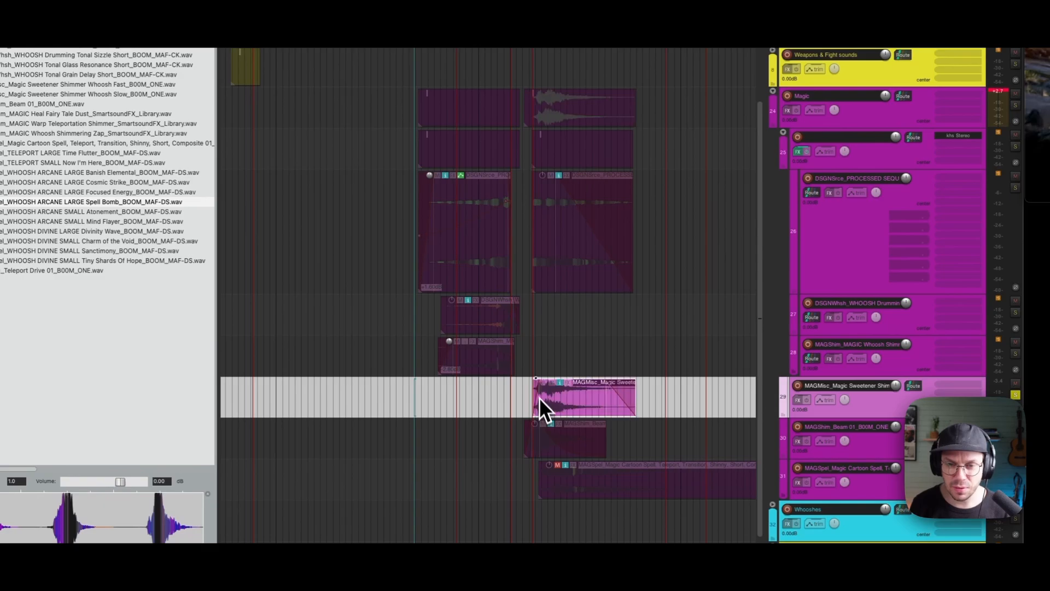
# Audition the magic layers and delete the Magic Cartoon Spell item from its track.
pyautogui.click(406, 119)
pyautogui.press('F6')
pyautogui.press('space')
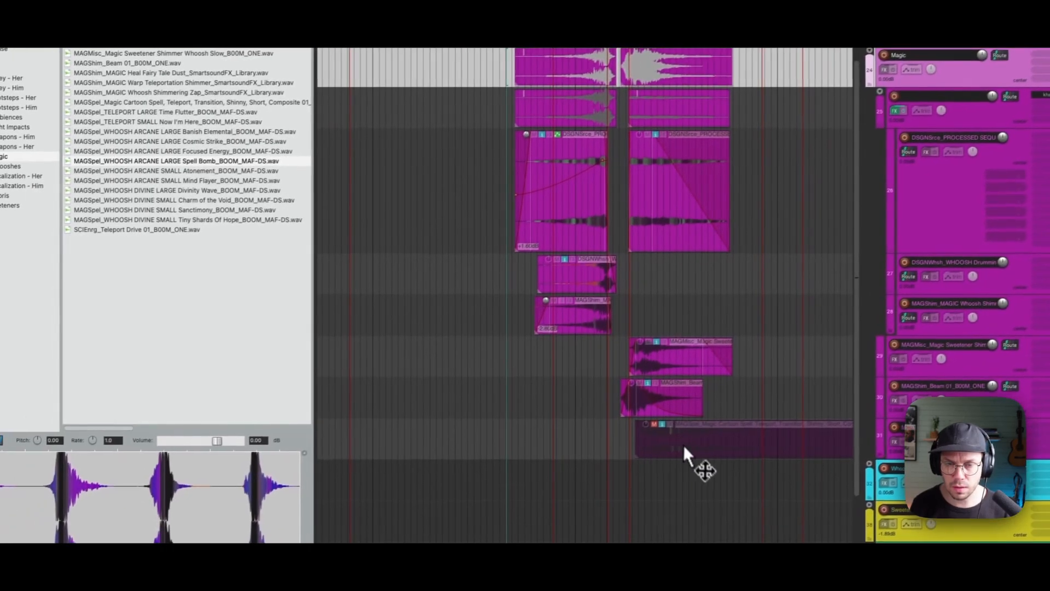
pyautogui.click(587, 490)
pyautogui.press('space')
pyautogui.hotkey('shift', 'Tab')
pyautogui.press('space')
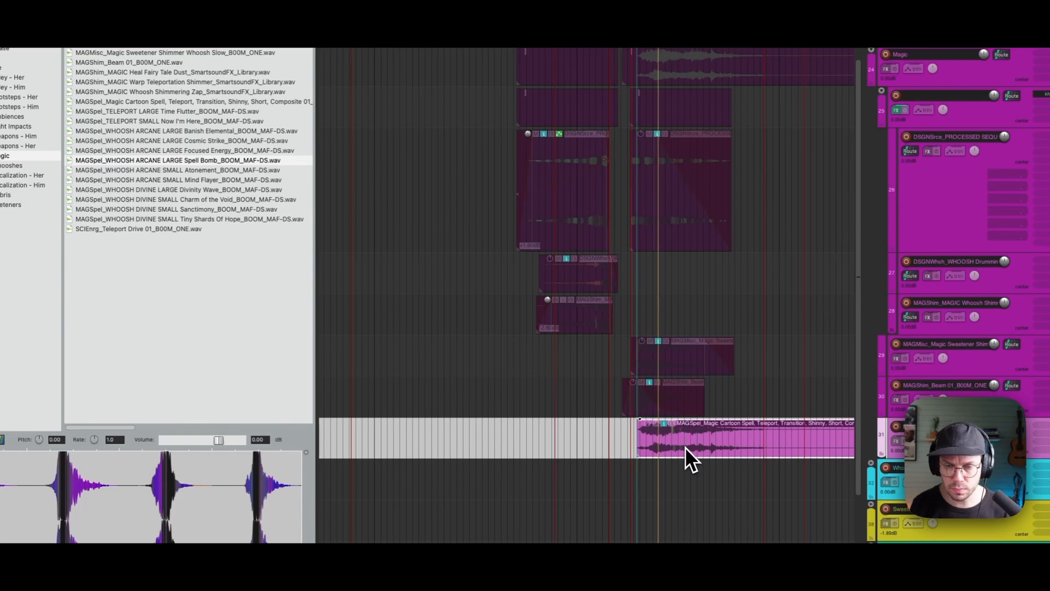
pyautogui.press('space')
pyautogui.press('Delete')
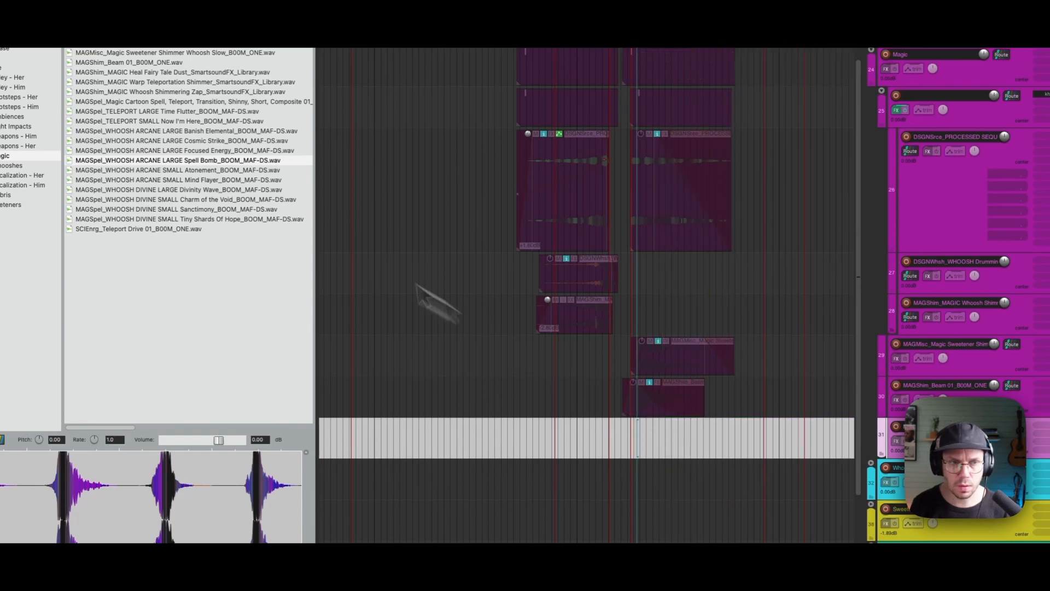
# Place the ARCANE LARGE Spell Bomb file from the Magic library folder on the Cartoon Spell track and move it earlier.
pyautogui.click(180, 170)
pyautogui.click(185, 164)
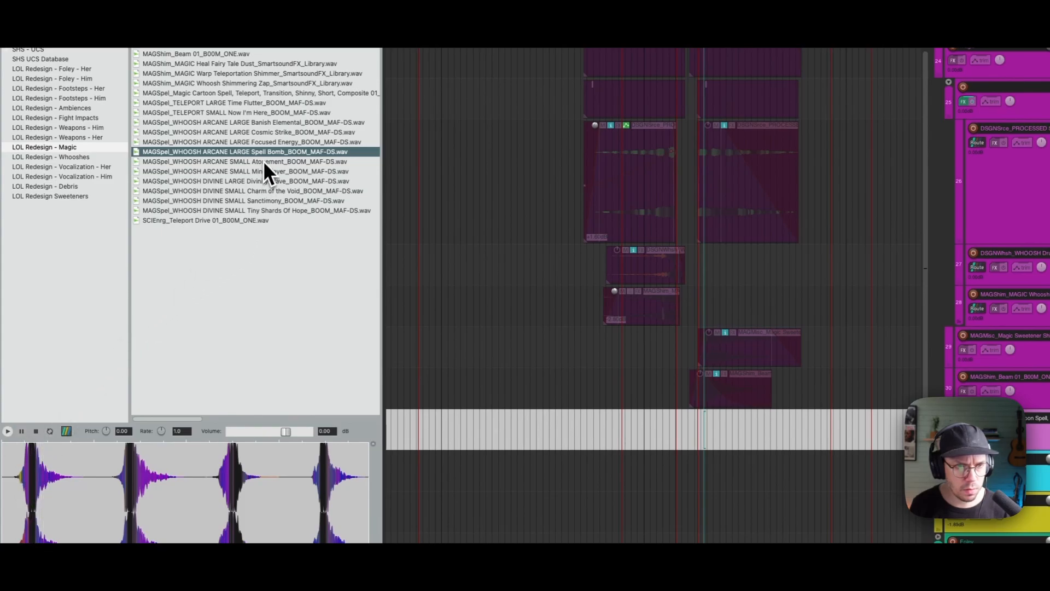
pyautogui.moveTo(264, 152); pyautogui.dragTo(473, 443)
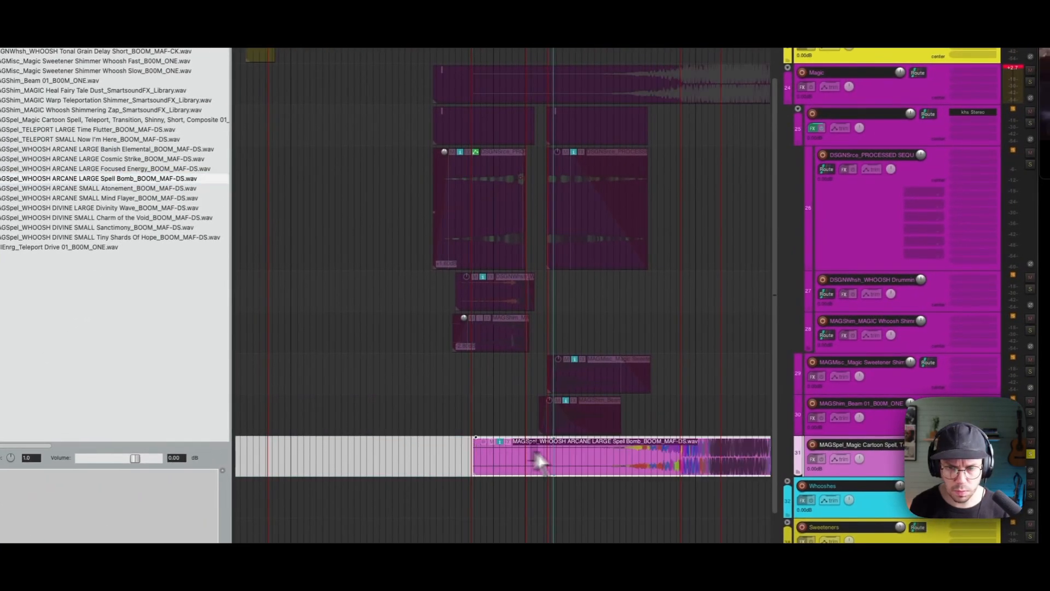
pyautogui.moveTo(593, 480); pyautogui.dragTo(338, 462)
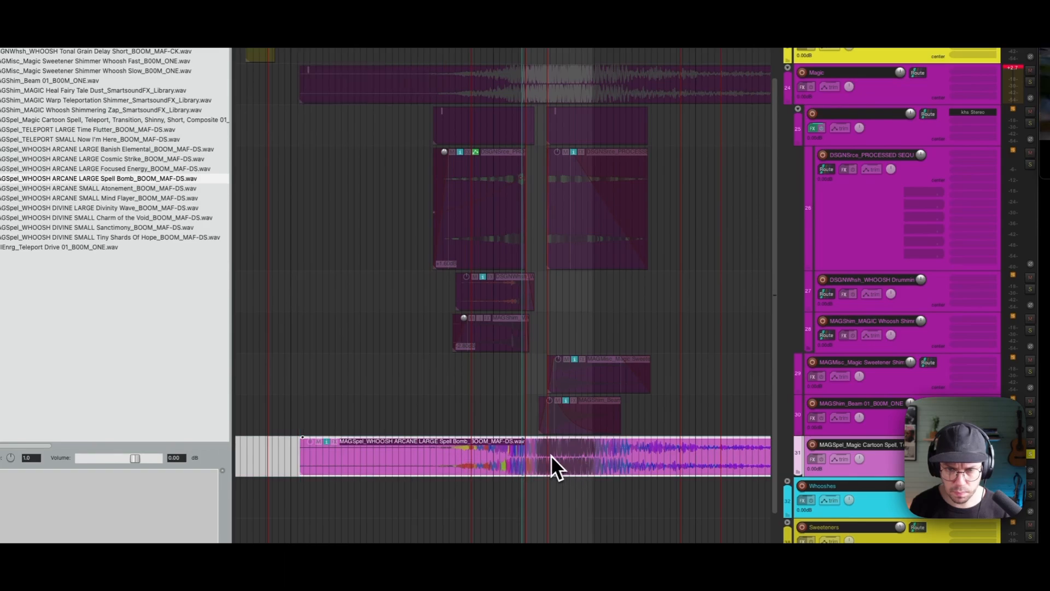
# Split the Spell Bomb item, delete its early section, and add a fade-in to the remaining front piece.
pyautogui.press('s')
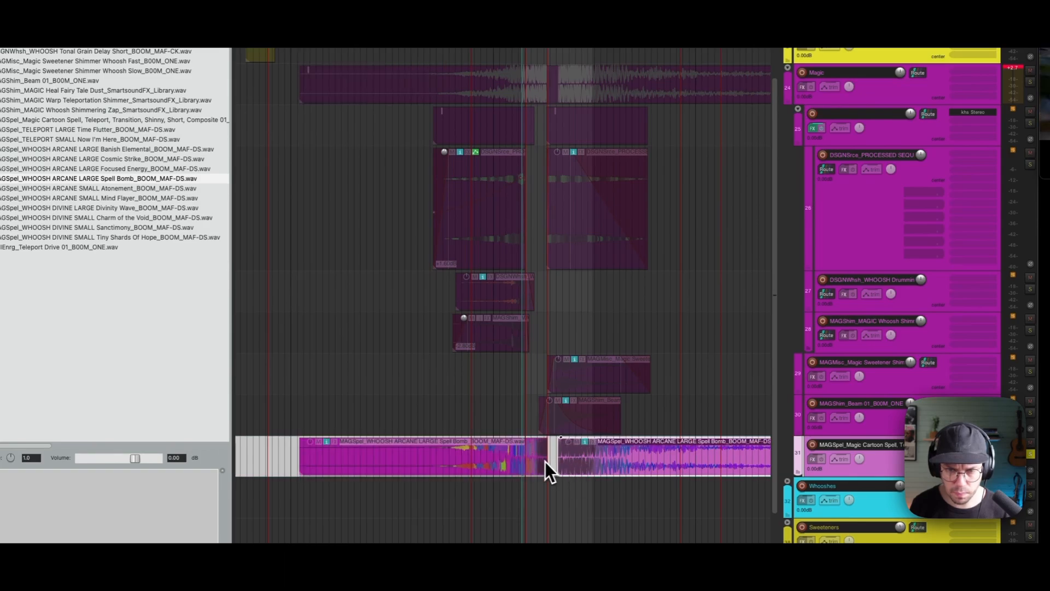
pyautogui.moveTo(545, 462)
pyautogui.mouseDown()
pyautogui.moveTo(508, 461)
pyautogui.moveTo(567, 468)
pyautogui.moveTo(556, 468)
pyautogui.mouseUp()
pyautogui.click(431, 391)
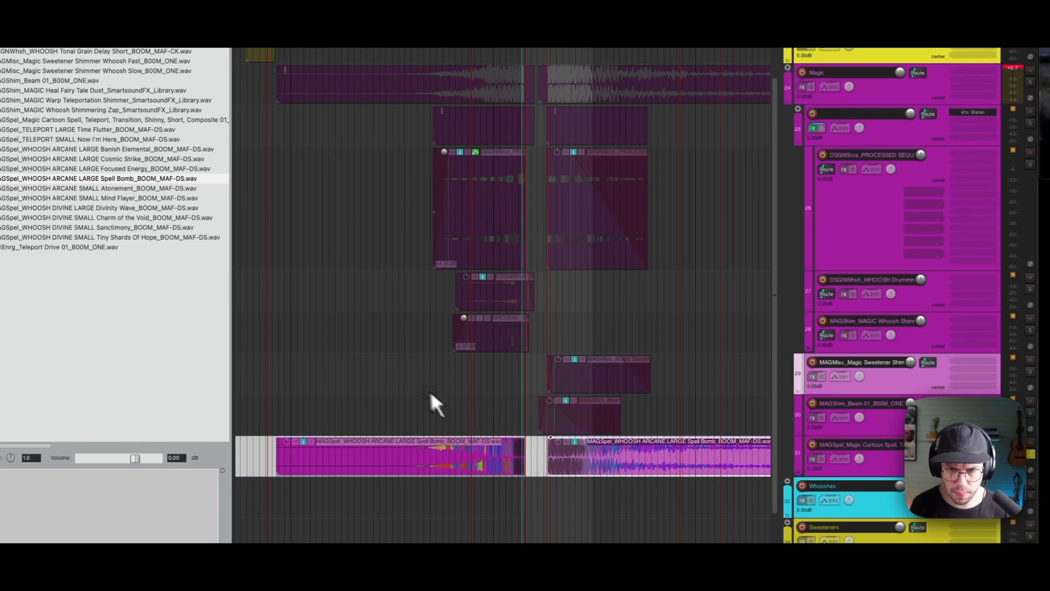
pyautogui.click(396, 455)
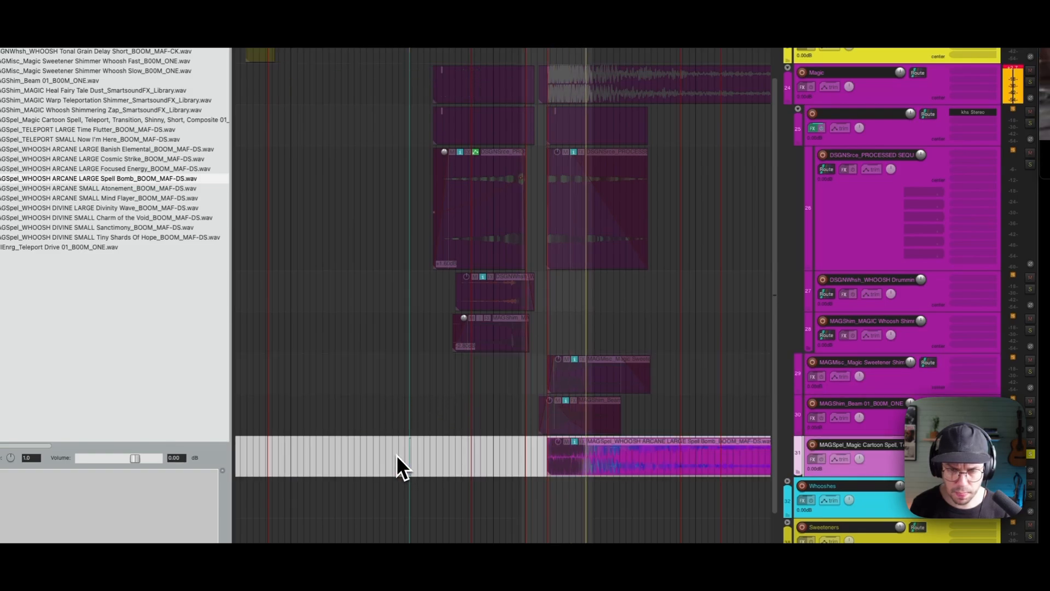
pyautogui.press('s')
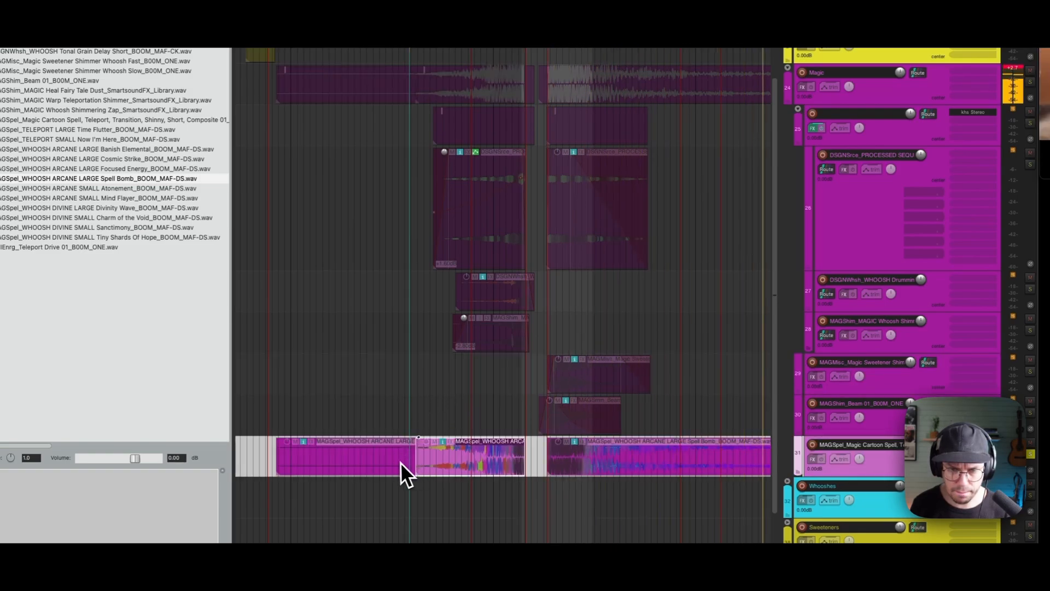
pyautogui.click(400, 461)
pyautogui.press('Delete')
pyautogui.moveTo(417, 443); pyautogui.dragTo(488, 444)
# Play the magic section back and add a fade-in to the second Spell Bomb piece.
pyautogui.click(431, 323)
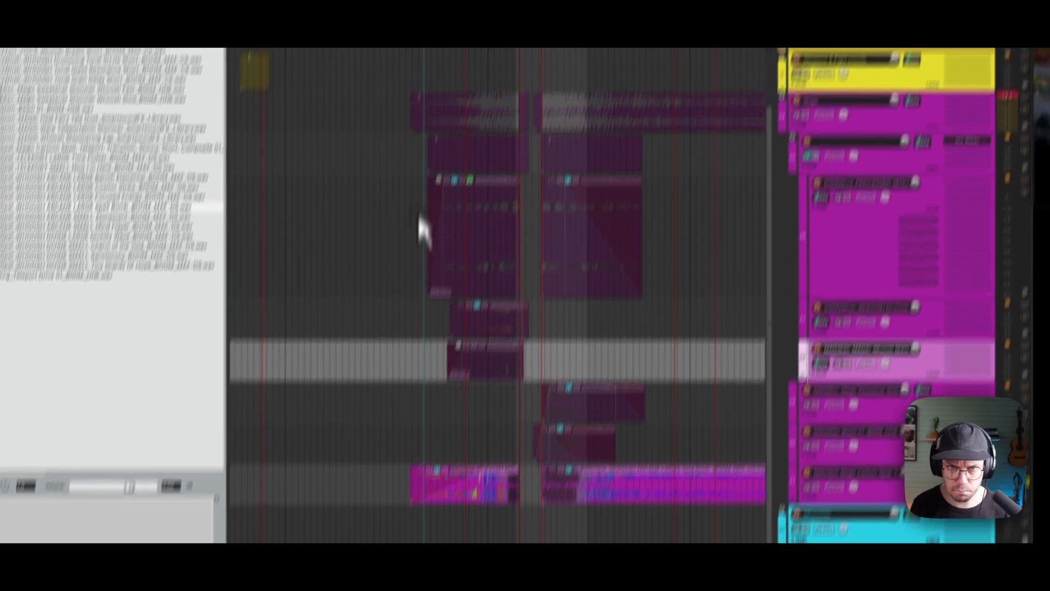
pyautogui.click(410, 82)
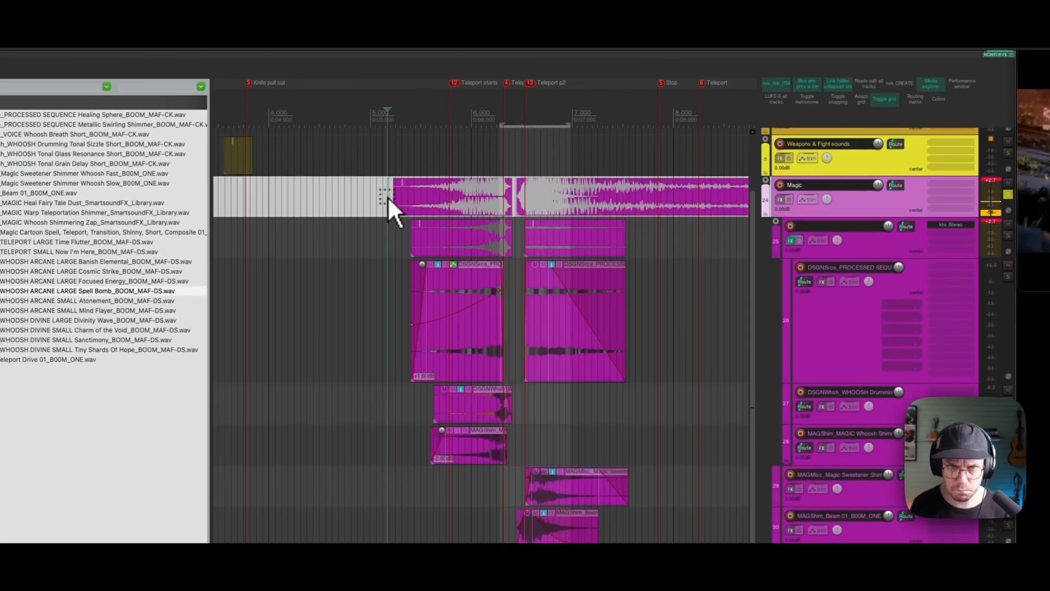
pyautogui.press('space')
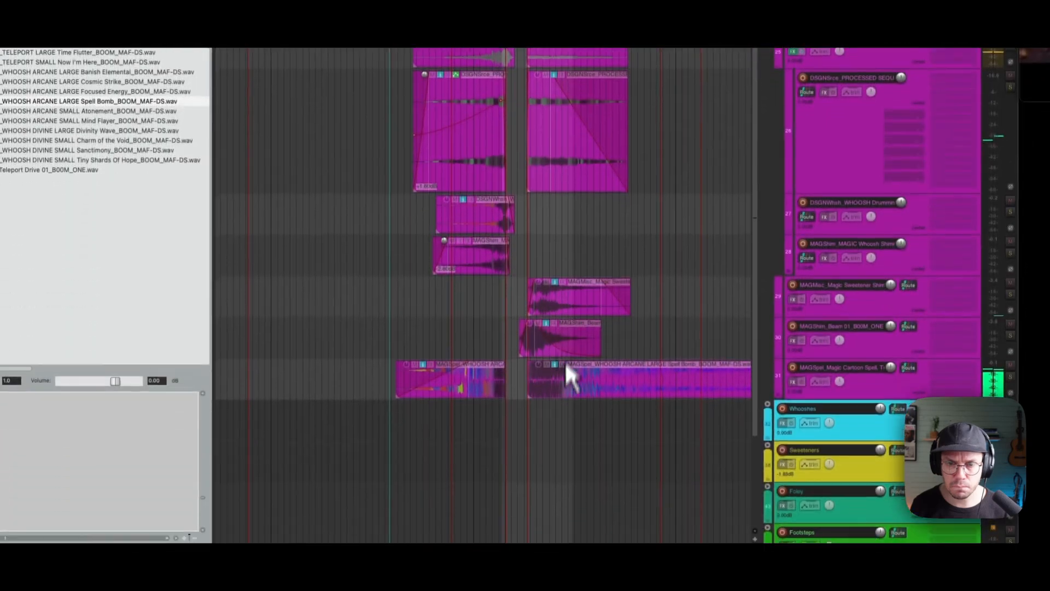
pyautogui.moveTo(530, 392); pyautogui.dragTo(586, 377)
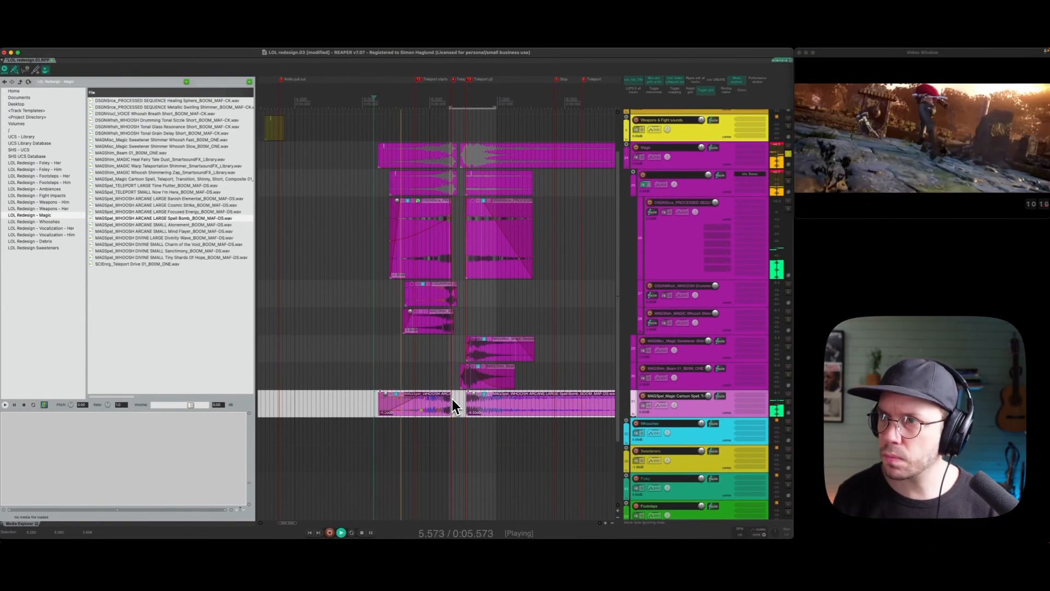
pyautogui.press('space')
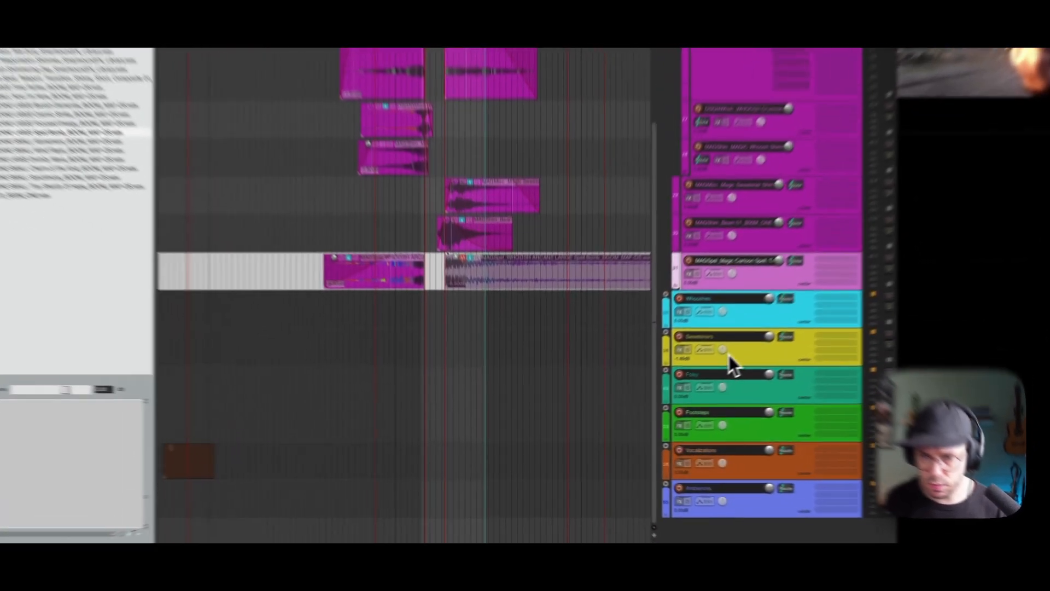
# Browse the Sweeteners library folder, audition several QUANTUM hits, and place the QUANTUM HIT JC Low Pop file on a Sweeteners track.
pyautogui.doubleClick(681, 377)
pyautogui.click(774, 365)
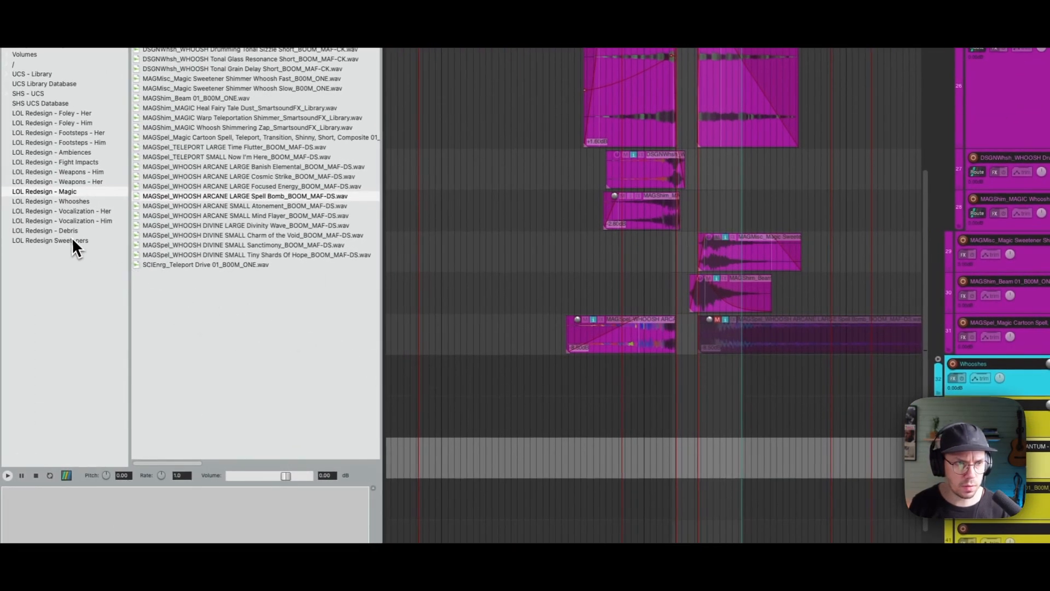
pyautogui.click(72, 240)
pyautogui.click(189, 129)
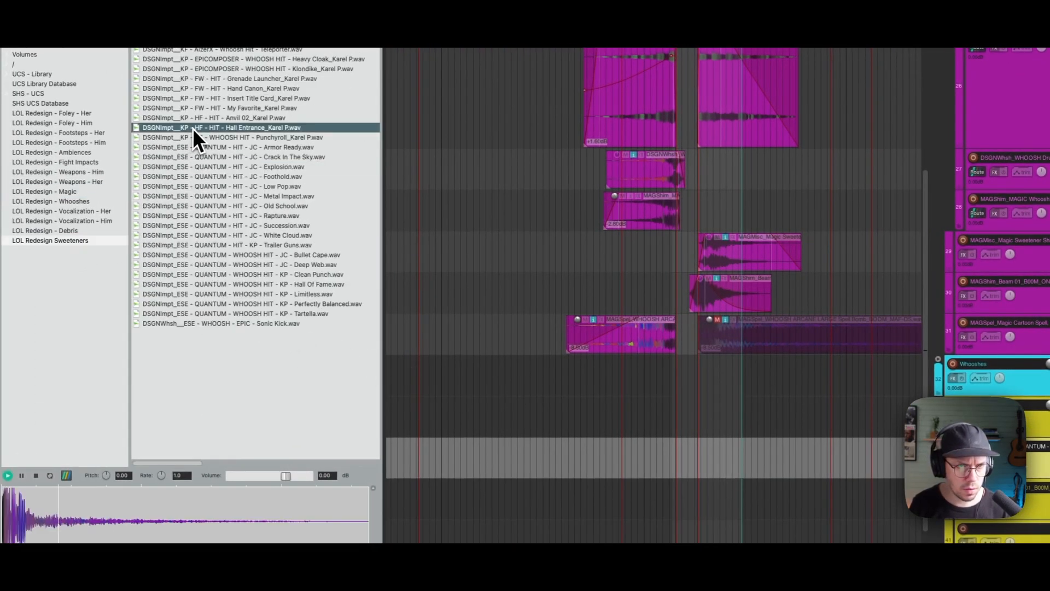
pyautogui.click(201, 137)
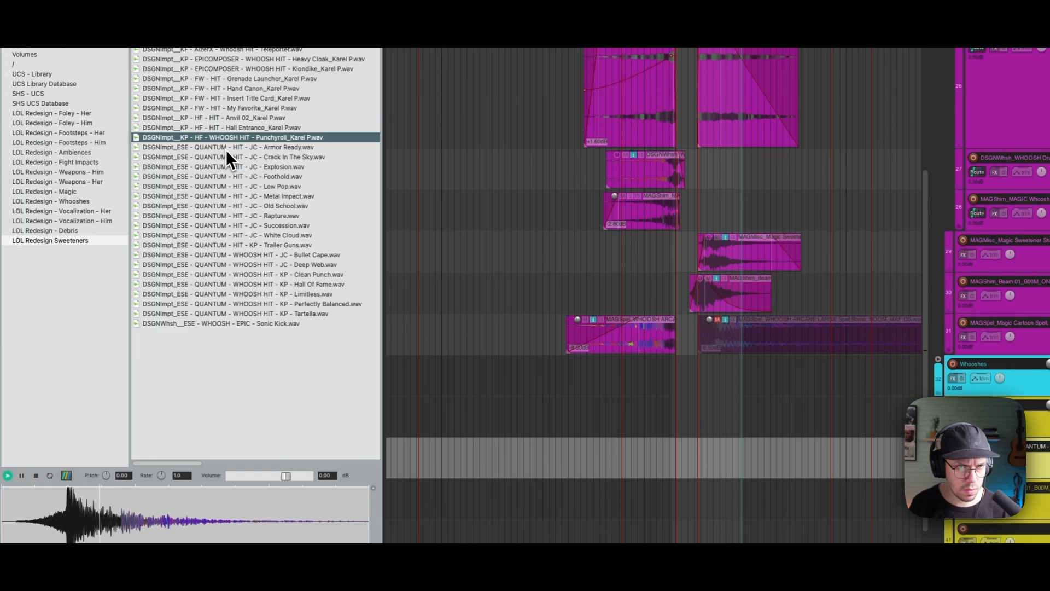
pyautogui.click(225, 149)
pyautogui.click(231, 157)
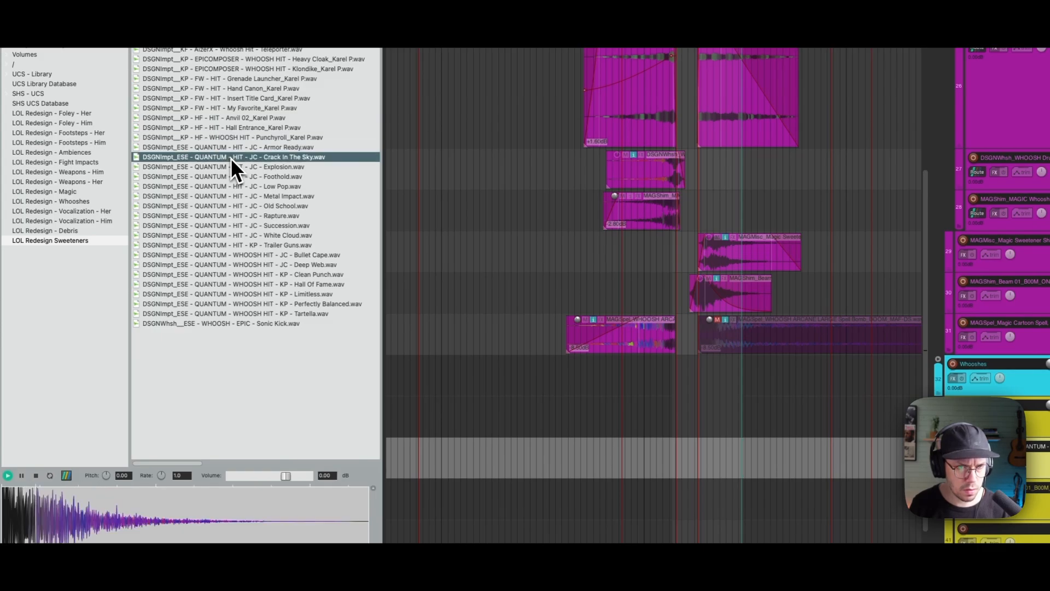
pyautogui.click(237, 166)
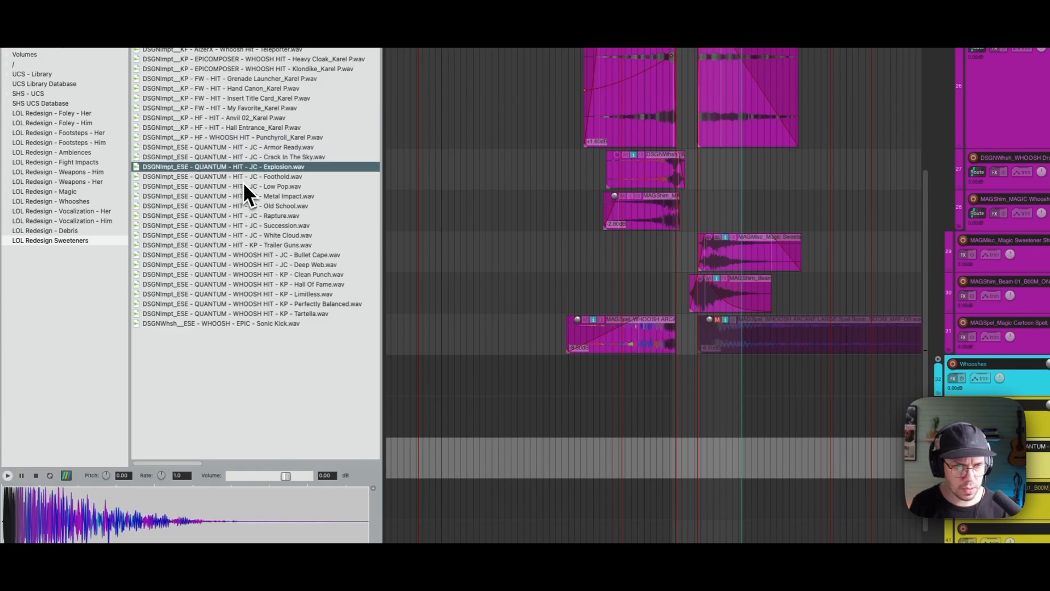
pyautogui.click(250, 187)
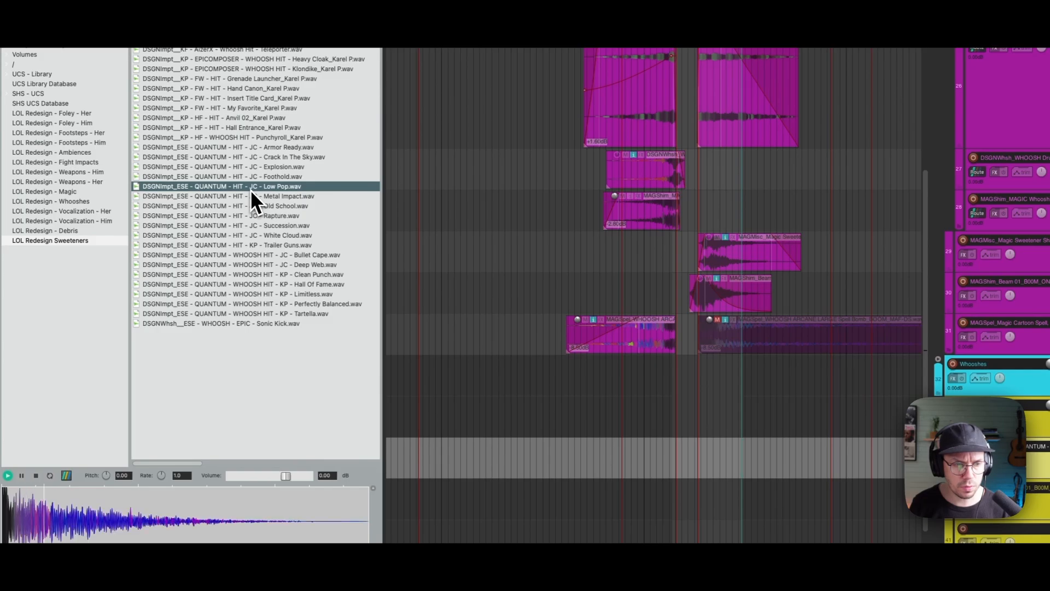
pyautogui.moveTo(251, 189); pyautogui.dragTo(699, 470)
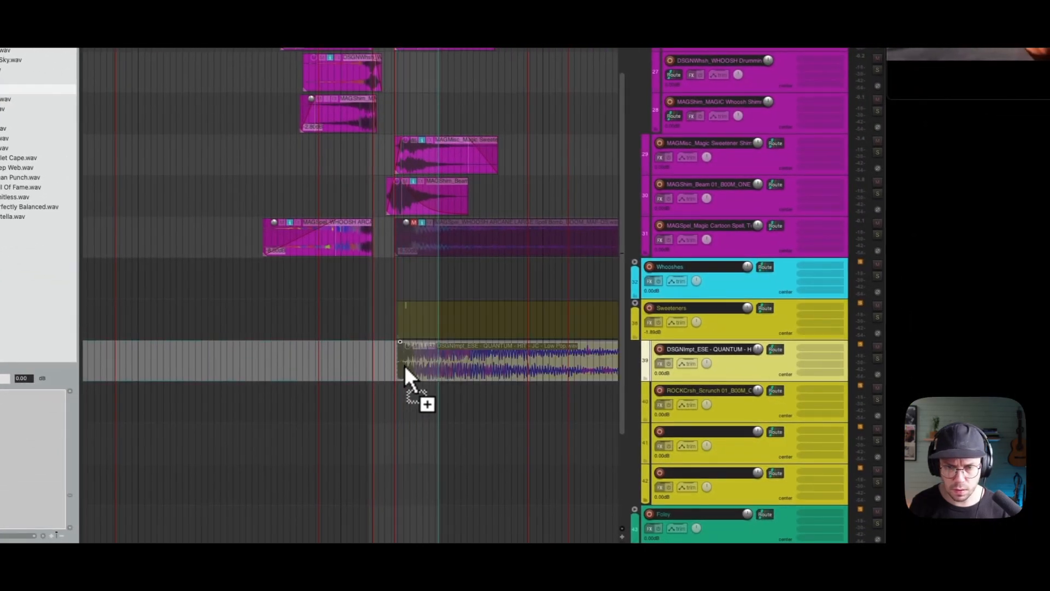
# Enlarge the Low Pop track, split the item near its start, and trim and shift the front pieces.
pyautogui.moveTo(405, 365); pyautogui.dragTo(410, 406)
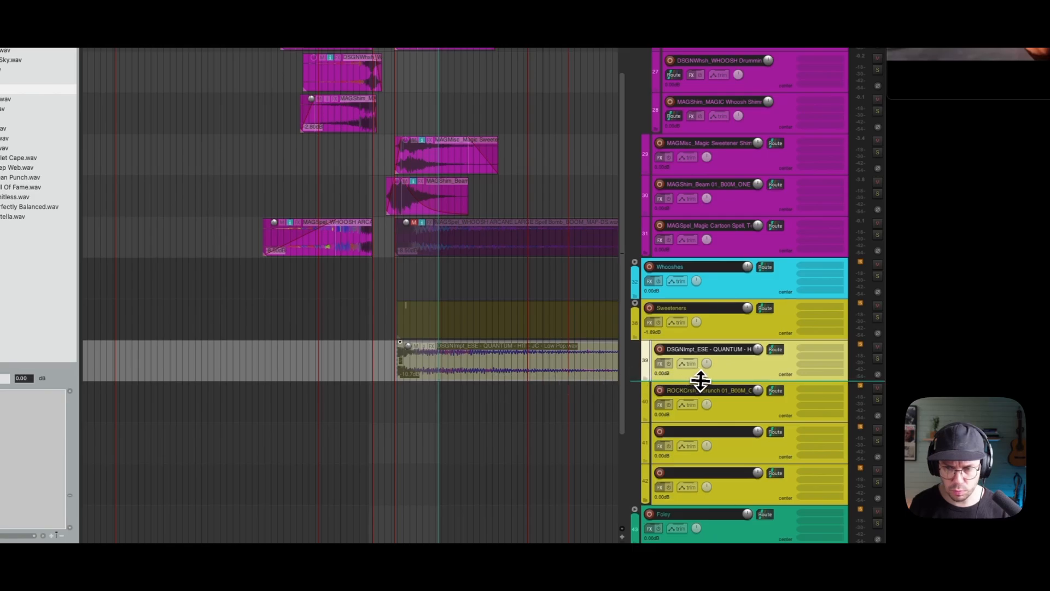
pyautogui.moveTo(701, 381); pyautogui.dragTo(716, 457)
pyautogui.press('s')
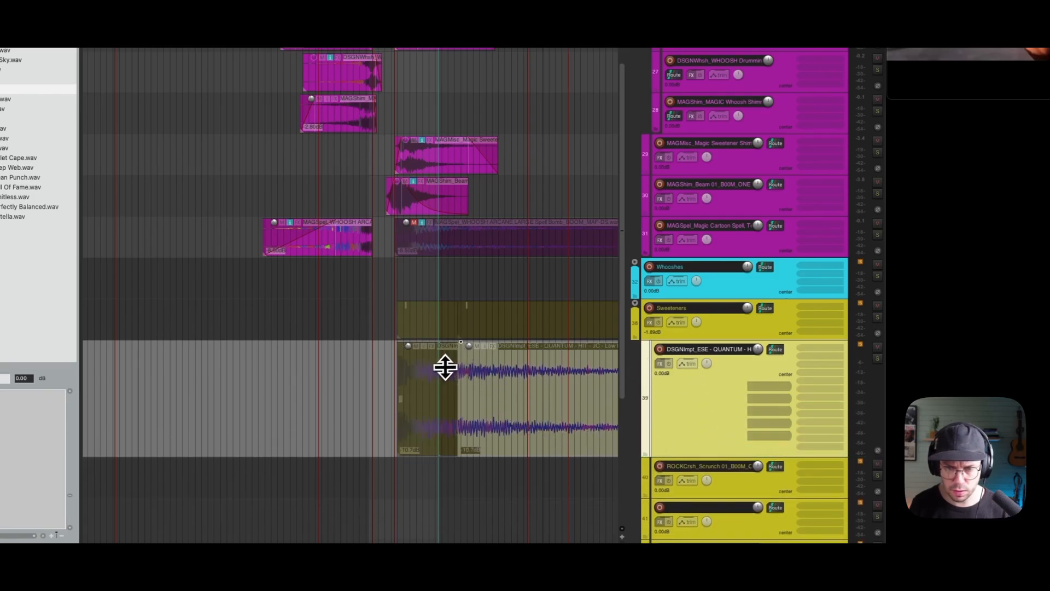
pyautogui.press('s')
pyautogui.moveTo(439, 389); pyautogui.dragTo(429, 394)
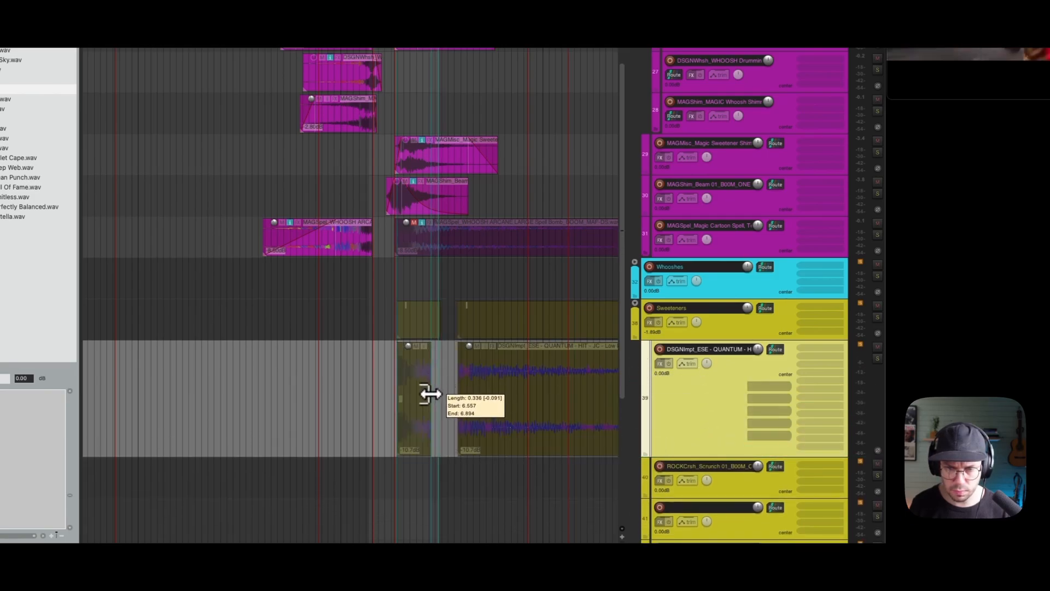
pyautogui.click(492, 422)
pyautogui.moveTo(493, 422); pyautogui.dragTo(454, 421)
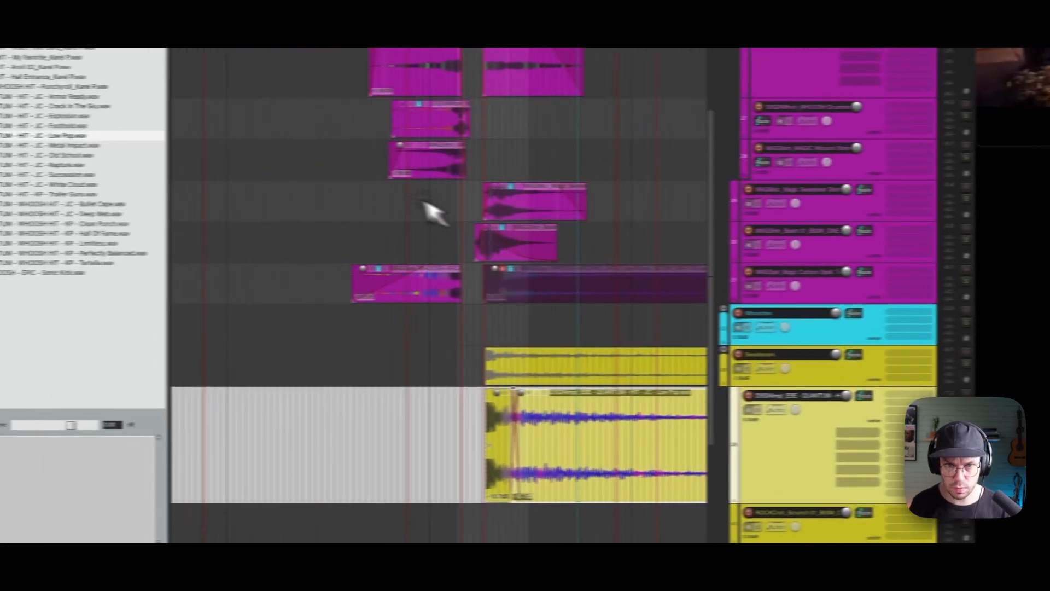
# Split the Low Pop item, delete its tail, and add a fade-out to its end.
pyautogui.click(189, 200)
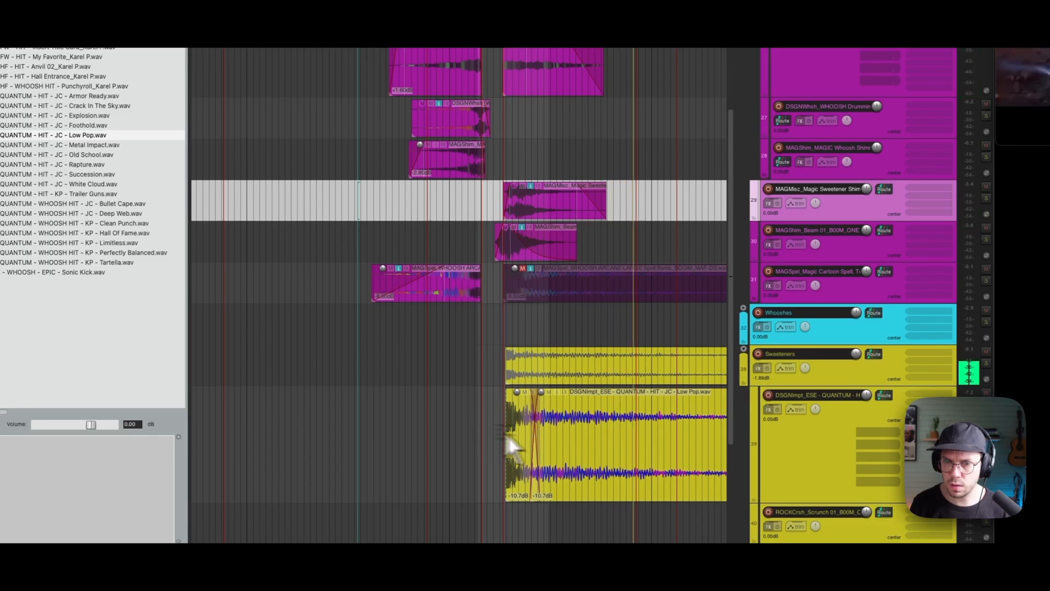
pyautogui.press('space')
pyautogui.press('s')
pyautogui.click(645, 425)
pyautogui.press('Delete')
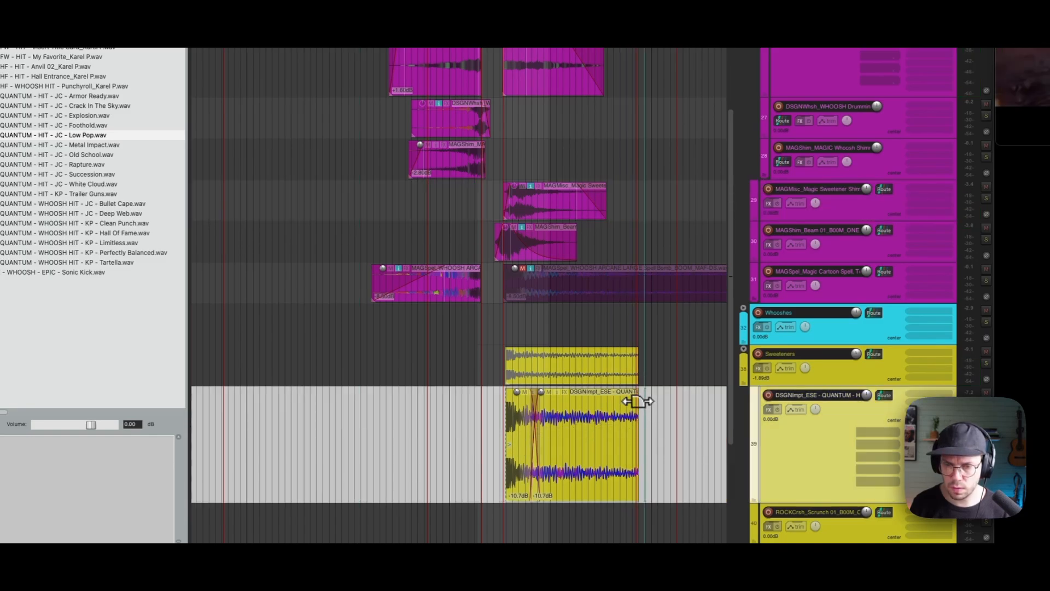
pyautogui.moveTo(637, 400); pyautogui.dragTo(566, 401)
# Play the Low Pop sweetener back together with the magic layers.
pyautogui.click(336, 391)
pyautogui.press('space')
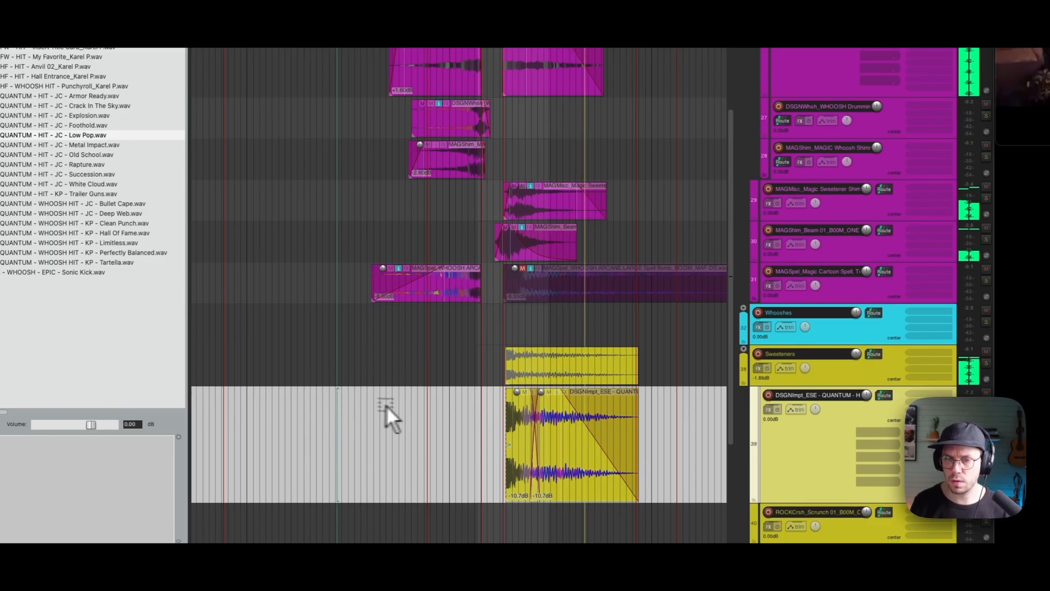
pyautogui.press('space')
pyautogui.click(575, 434)
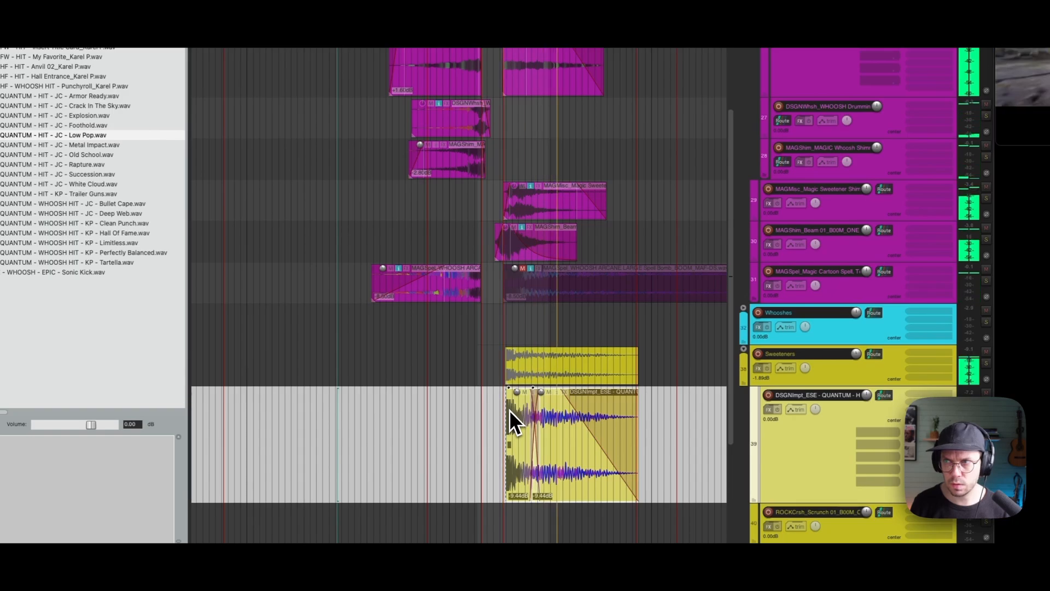
pyautogui.press('space')
# Audition the Beam and Sweetener Shimmer tracks in turn, then delete the Beam item.
pyautogui.click(487, 227)
pyautogui.press('s')
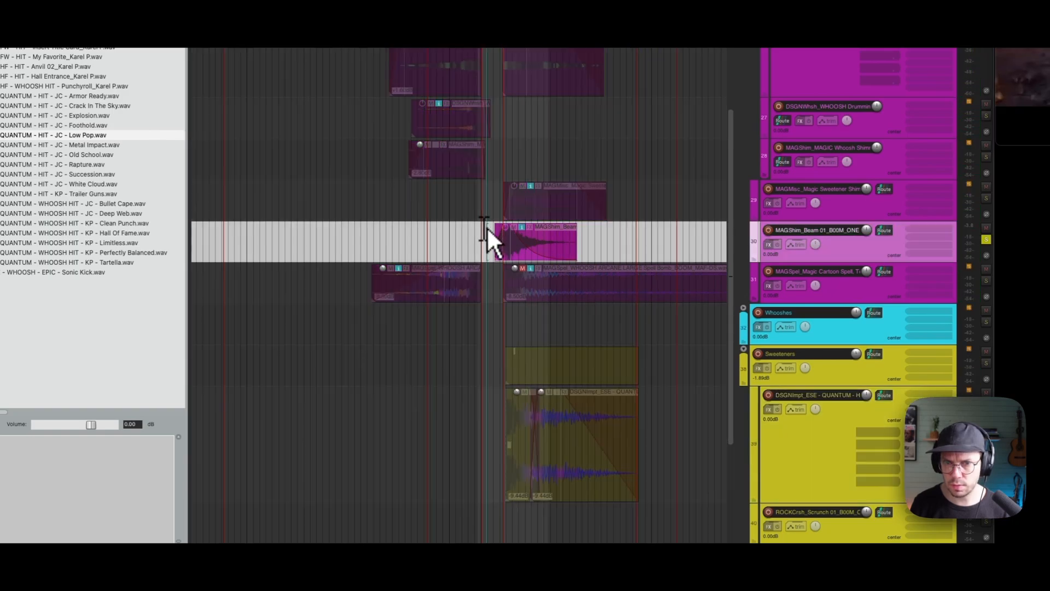
pyautogui.press('space')
pyautogui.click(489, 204)
pyautogui.press('s')
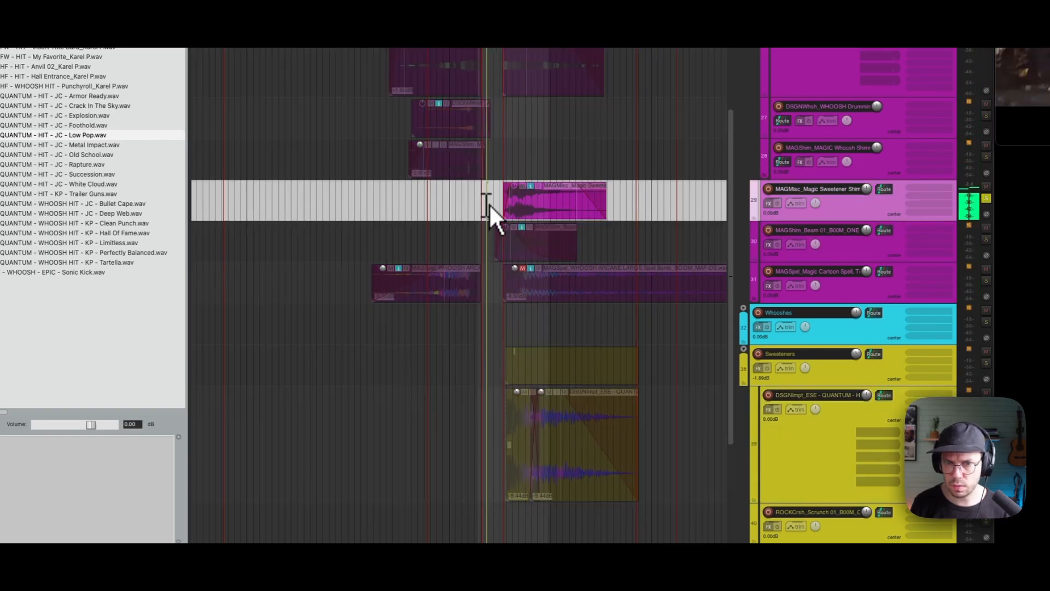
pyautogui.click(501, 244)
pyautogui.press('Delete')
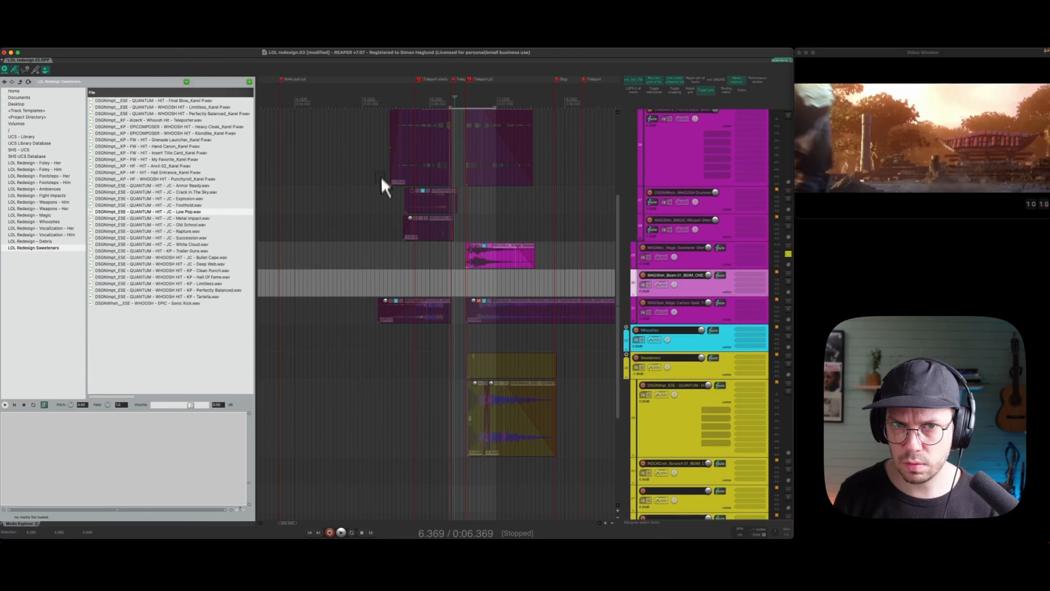
pyautogui.scroll(5, 386, 157)
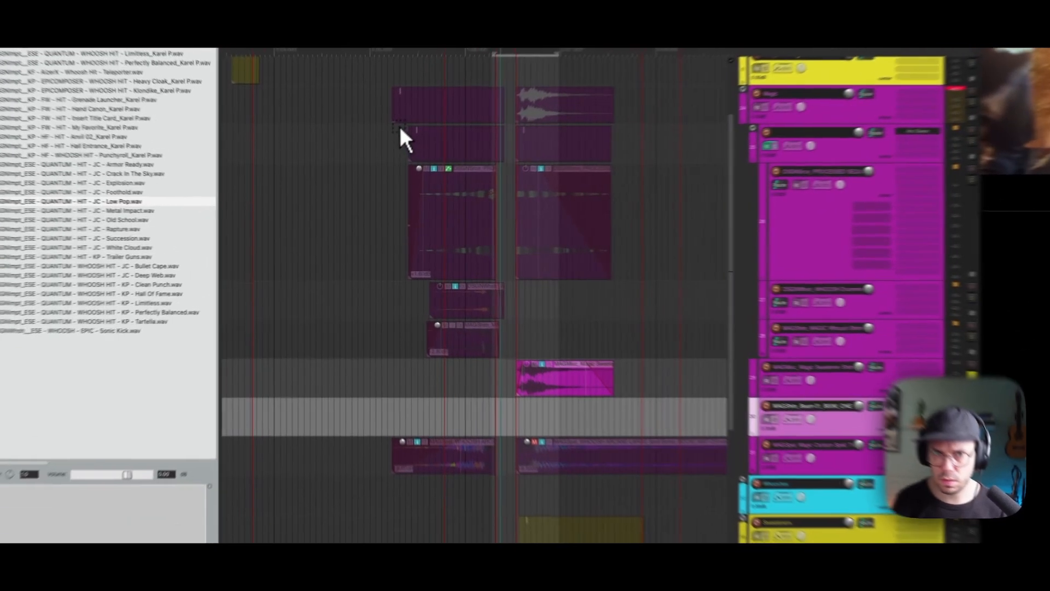
# Play the Magic folder back and mute the second Spell Bomb piece.
pyautogui.click(369, 152)
pyautogui.press('s')
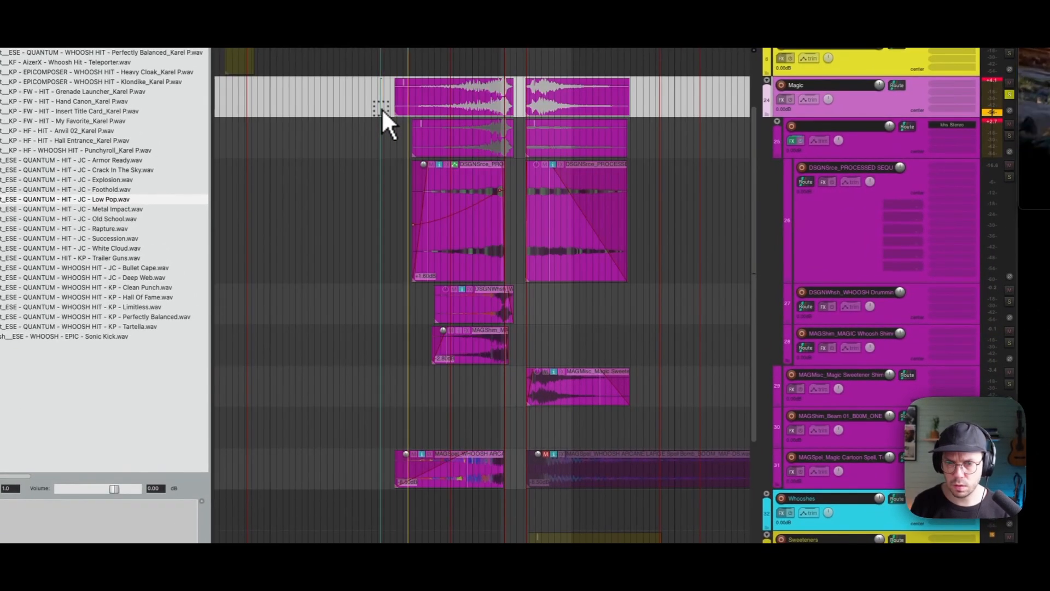
pyautogui.press('space')
pyautogui.click(581, 461)
pyautogui.press('m')
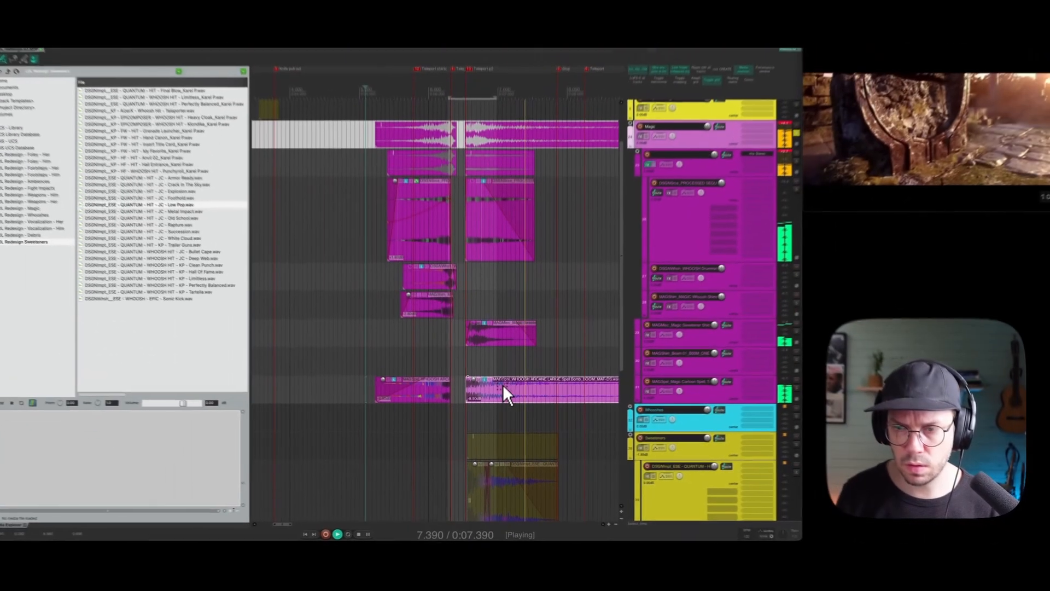
# Split the Magic Cartoon Spell item at the playhead, delete its tail, replay, and nudge its edge.
pyautogui.press('space')
pyautogui.press('s')
pyautogui.press('Delete')
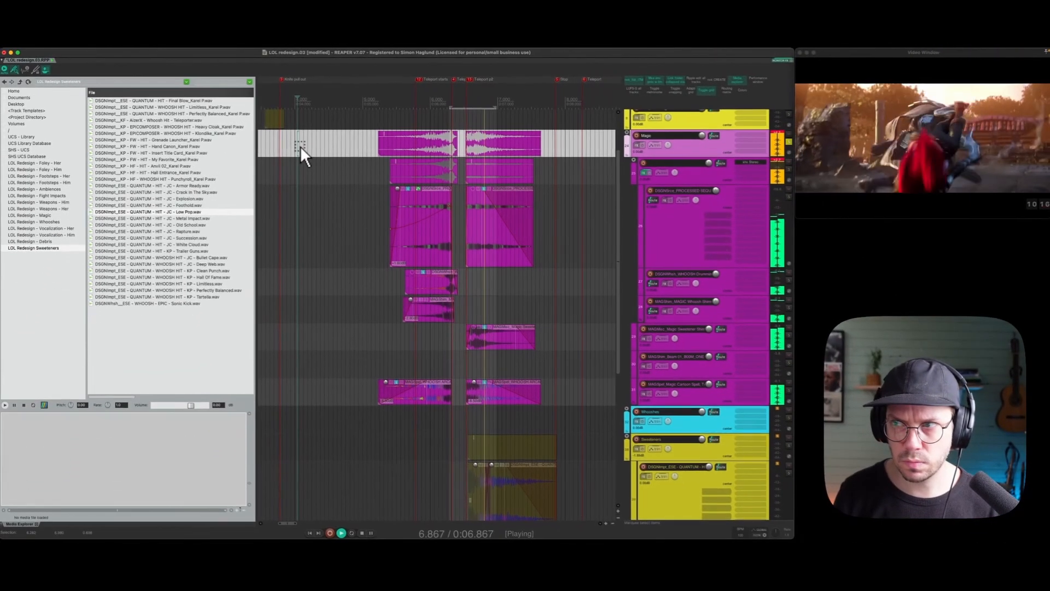
pyautogui.press('space')
pyautogui.scroll(-3, 459, 382)
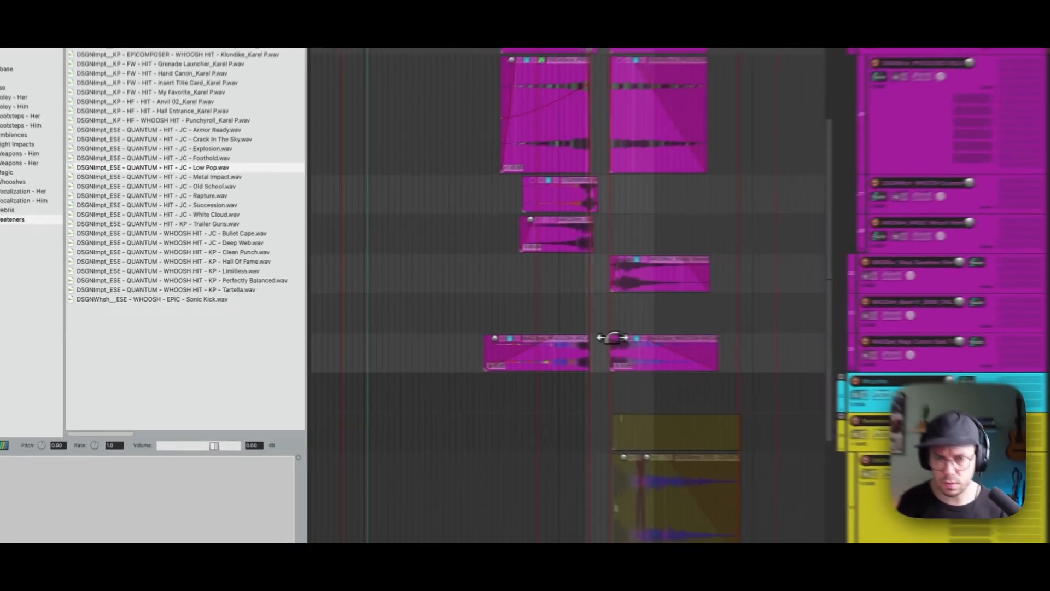
pyautogui.moveTo(467, 330); pyautogui.dragTo(471, 333)
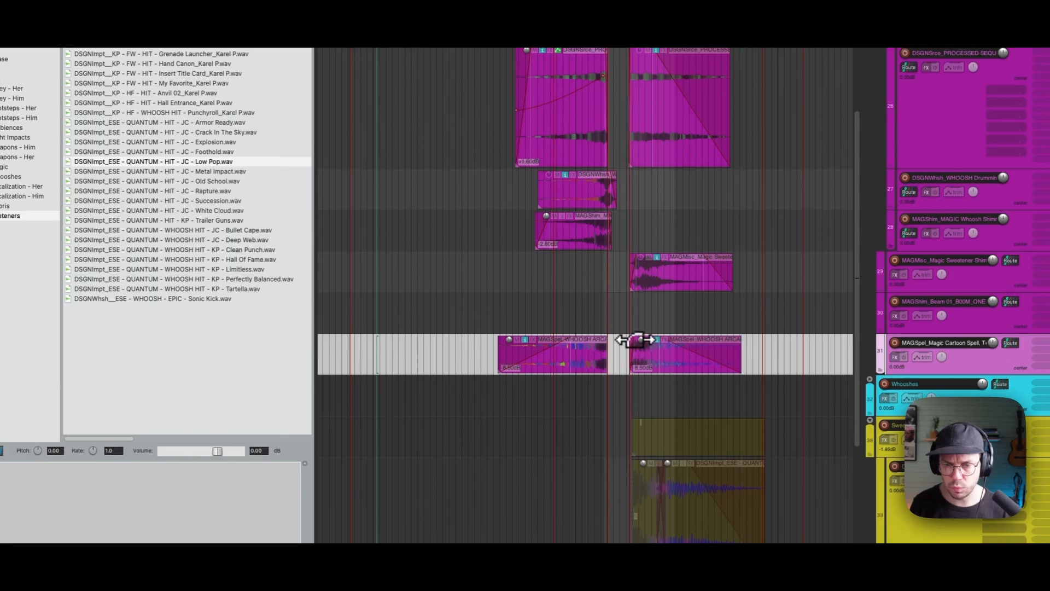
# Audition the Hall Of Fame and Clean Punch whoosh hits for the sweetener track.
pyautogui.scroll(-4, 635, 345)
pyautogui.click(614, 390)
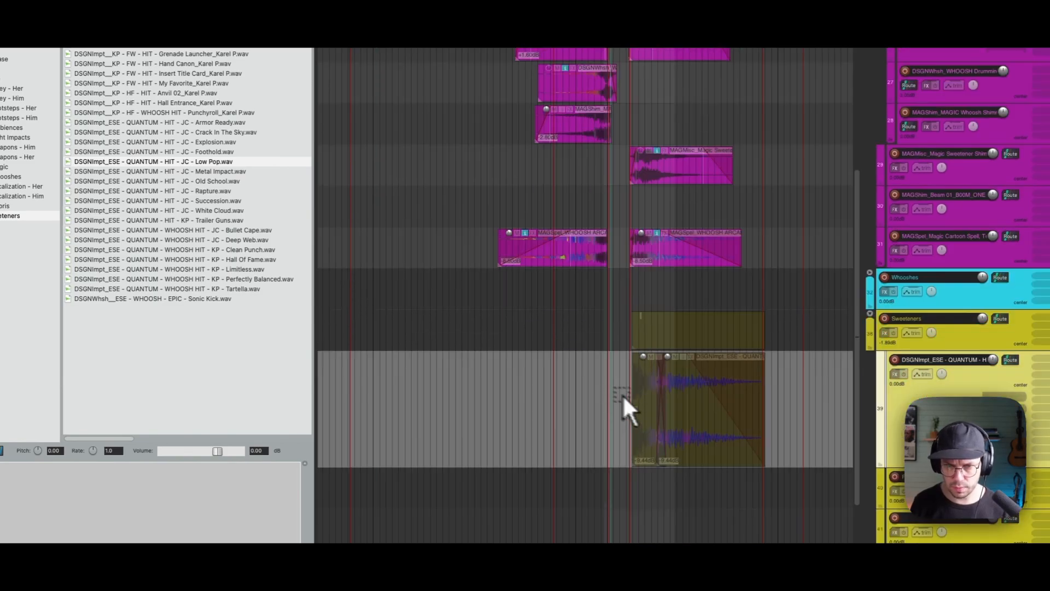
pyautogui.click(199, 259)
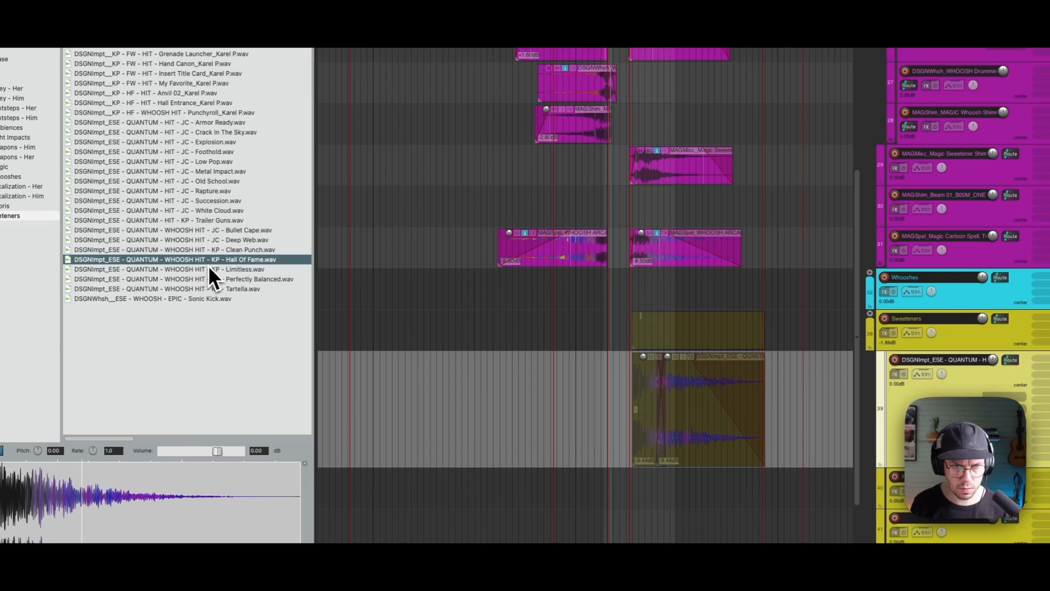
pyautogui.click(215, 254)
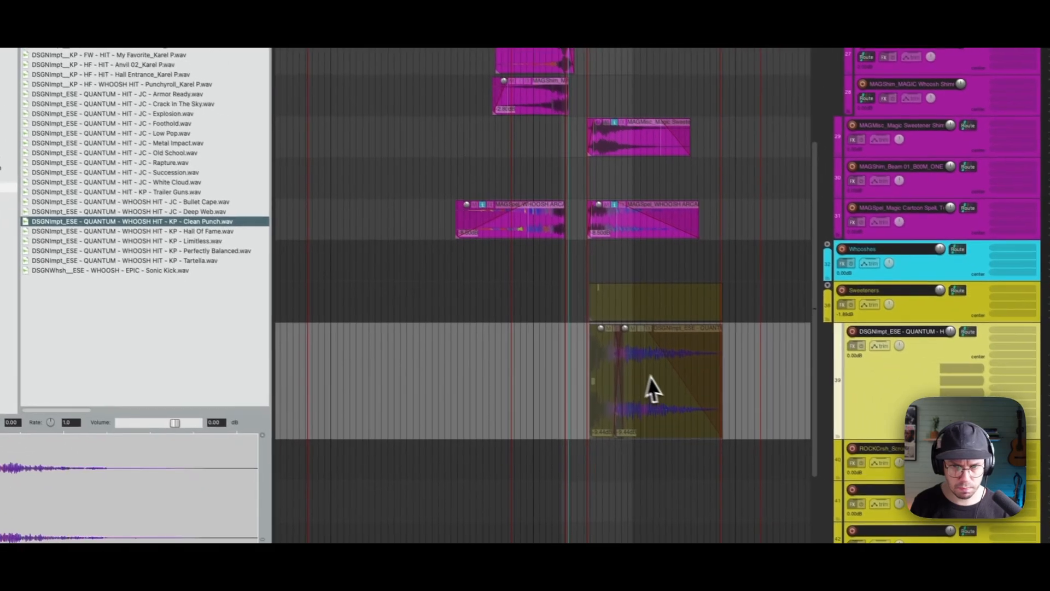
# Delete the existing Low Pop item pieces from the sweetener track.
pyautogui.click(694, 404)
pyautogui.press('Delete')
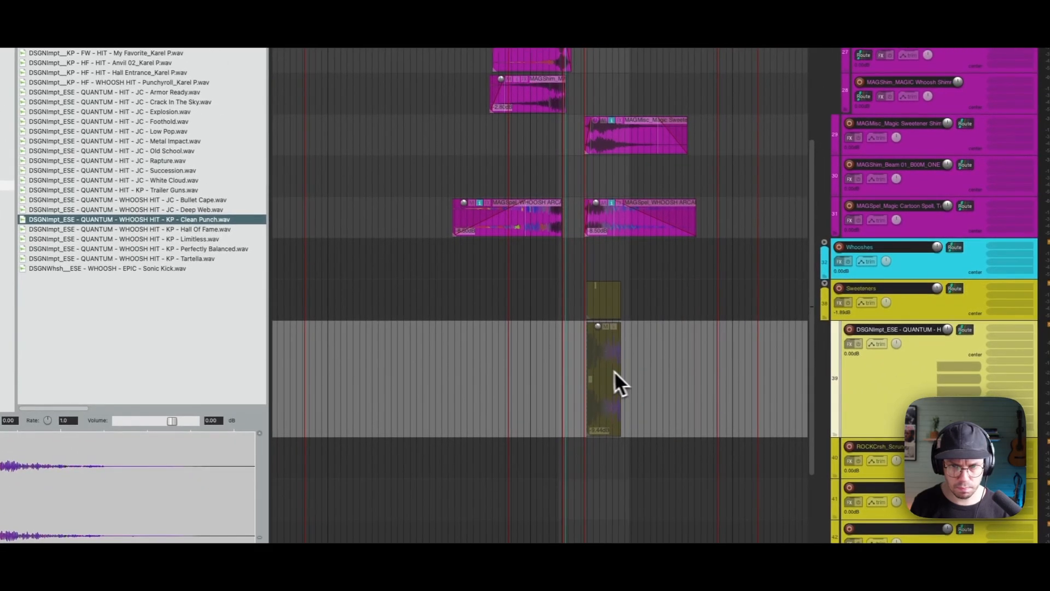
pyautogui.click(660, 401)
pyautogui.press('Delete')
# Insert Clean Punch.wav onto the sweetener track at the hit, then split it and remove a middle section.
pyautogui.moveTo(209, 224); pyautogui.dragTo(563, 394)
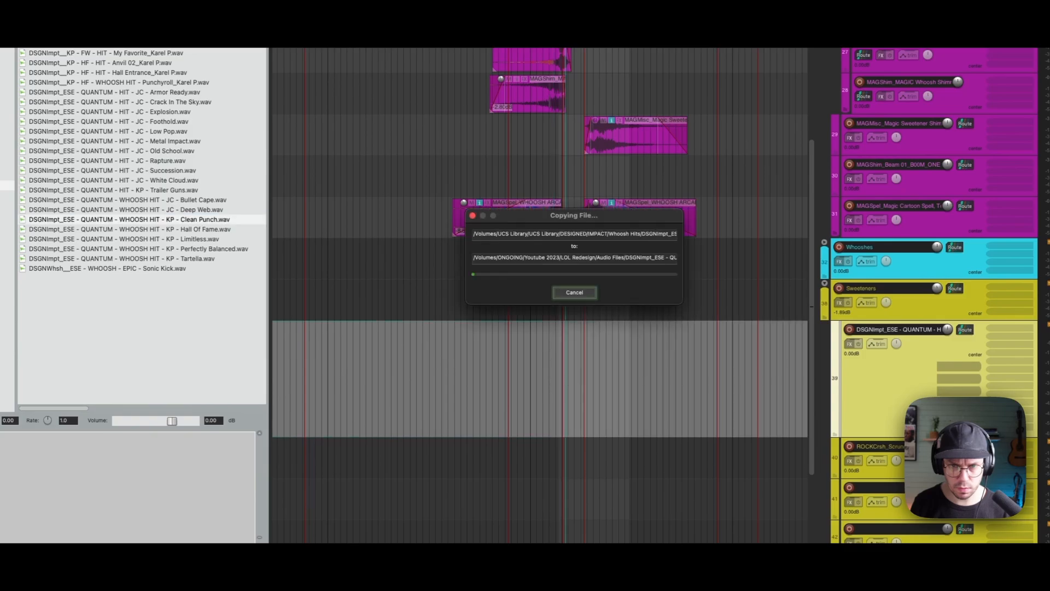
pyautogui.moveTo(600, 405); pyautogui.dragTo(609, 399)
pyautogui.press('s')
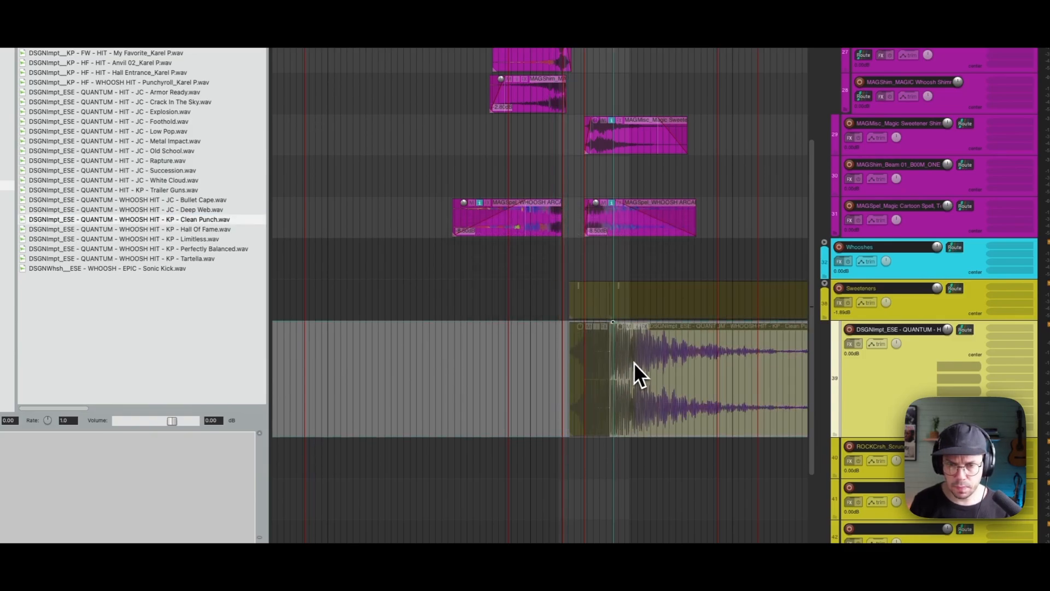
pyautogui.press('s')
pyautogui.press('Delete')
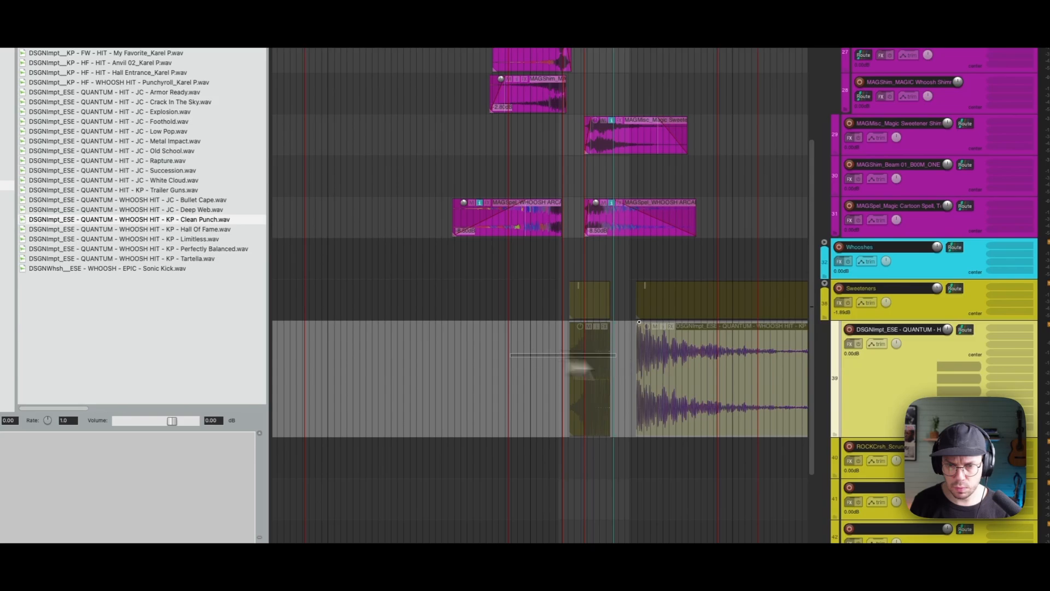
# Trim and slide the Clean Punch pieces together to close the gap between them.
pyautogui.click(599, 410)
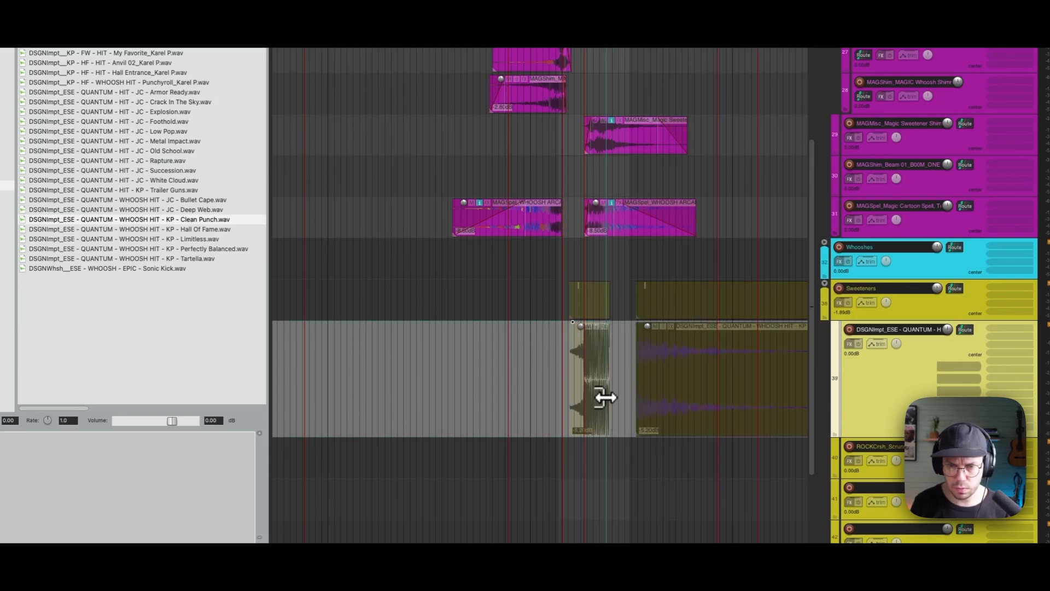
pyautogui.moveTo(605, 397); pyautogui.dragTo(600, 399)
pyautogui.moveTo(690, 413); pyautogui.dragTo(648, 411)
pyautogui.click(508, 349)
pyautogui.hotkey('shift', 'F6')
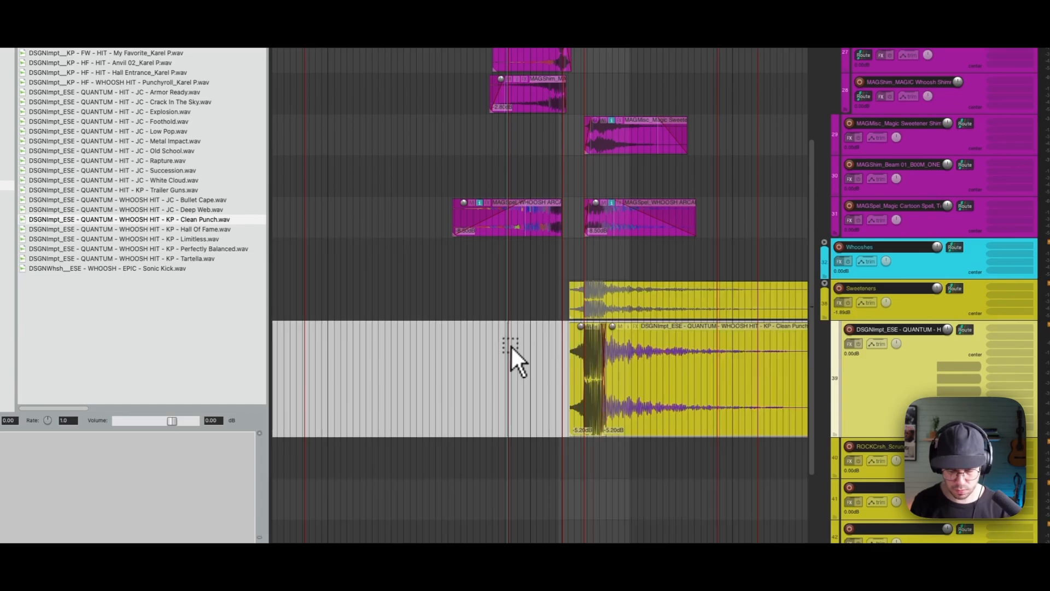
# Adjust the Clean Punch item's fades and play the section back.
pyautogui.moveTo(509, 368); pyautogui.dragTo(624, 386)
pyautogui.moveTo(627, 365); pyautogui.dragTo(629, 388)
pyautogui.click(411, 291)
pyautogui.press('space')
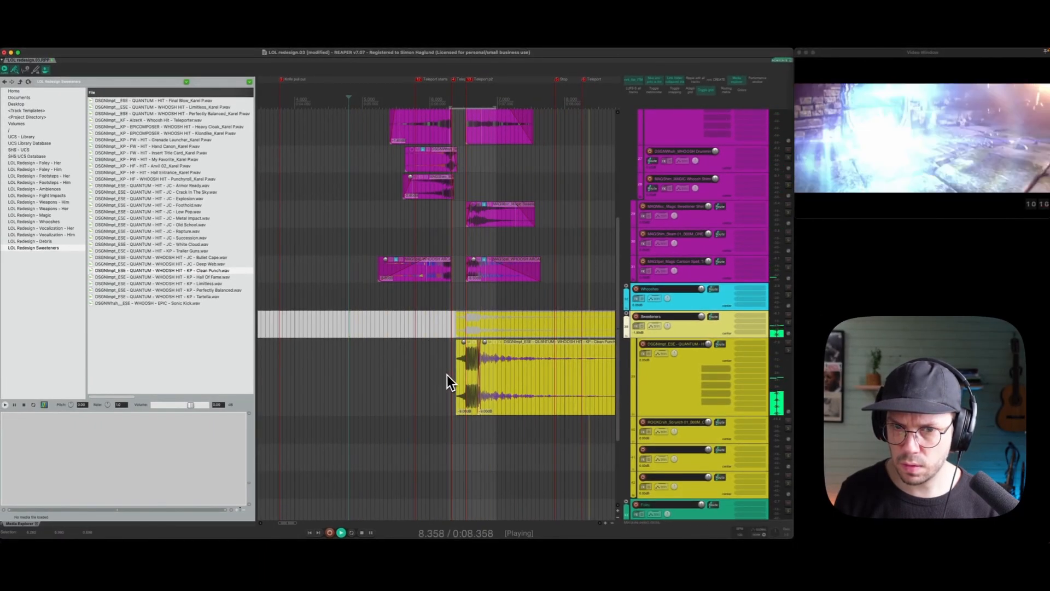
# Split the Clean Punch item at the playhead, delete its tail, adjust the layer above, and replay.
pyautogui.press('space')
pyautogui.press('s')
pyautogui.click(529, 379)
pyautogui.press('Delete')
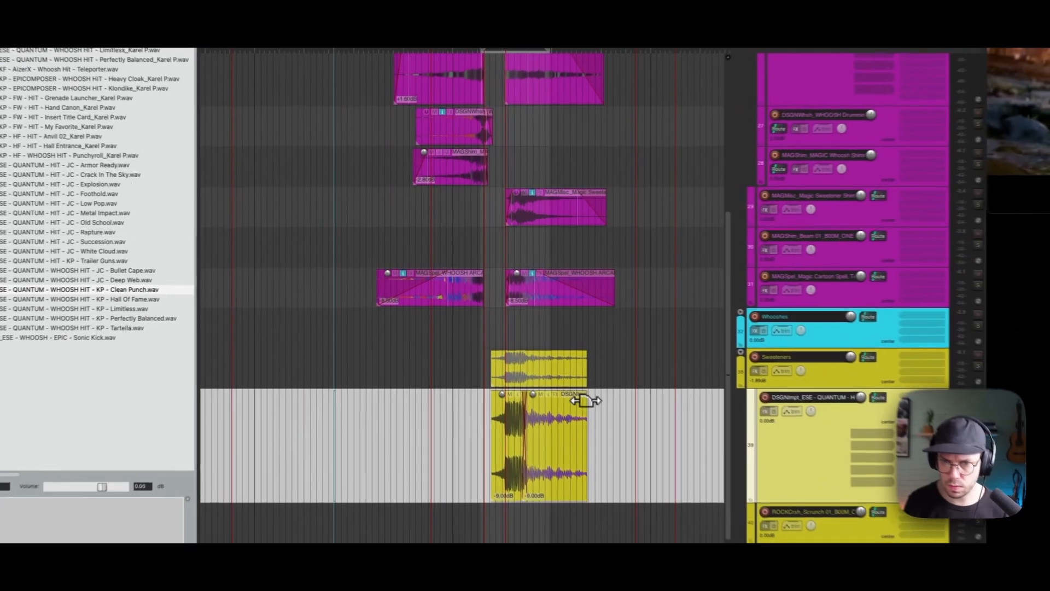
pyautogui.moveTo(520, 347); pyautogui.dragTo(482, 348)
pyautogui.press('space')
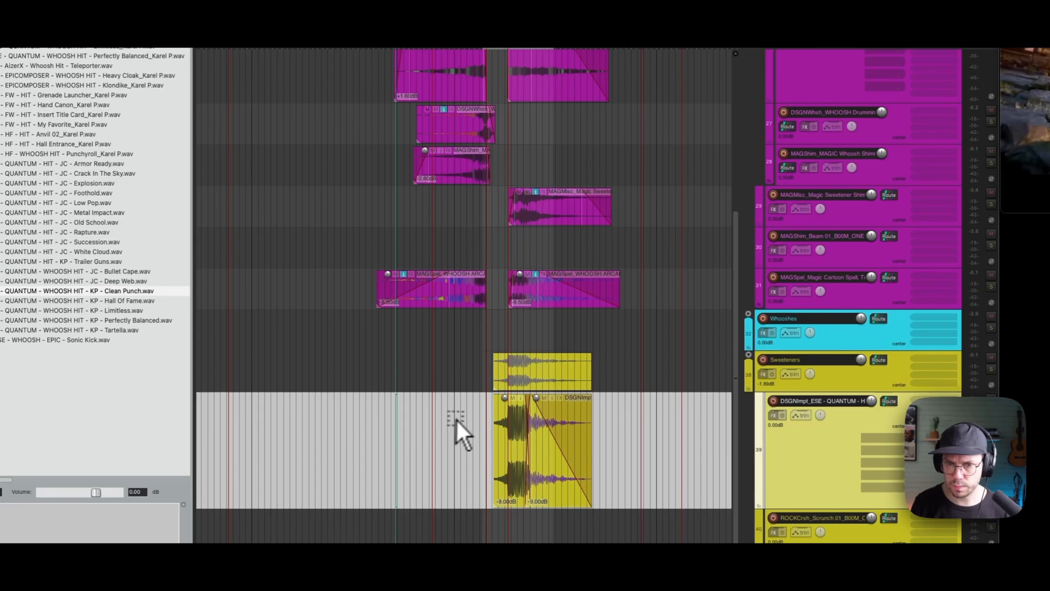
# Play back the fight with the new sweetener and move the view to the Teleport markers.
pyautogui.moveTo(577, 431); pyautogui.dragTo(573, 428)
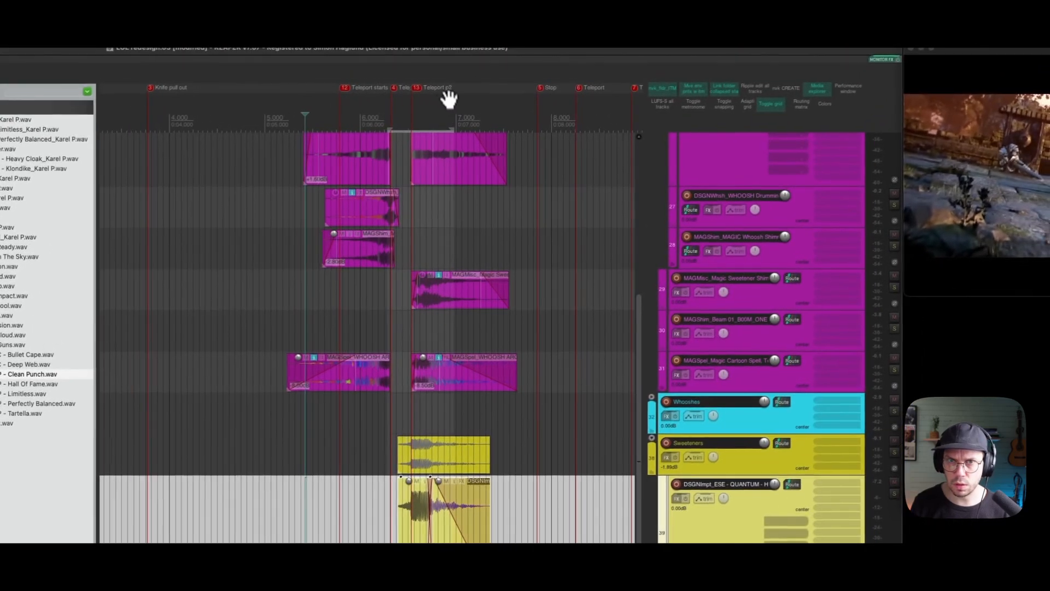
pyautogui.moveTo(448, 96); pyautogui.dragTo(429, 71)
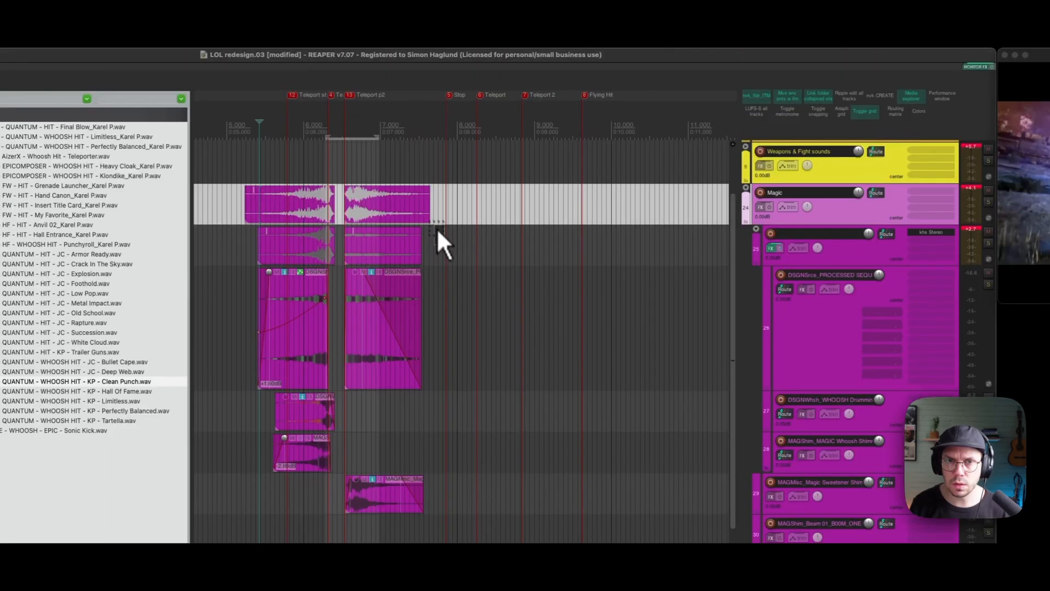
pyautogui.click(439, 234)
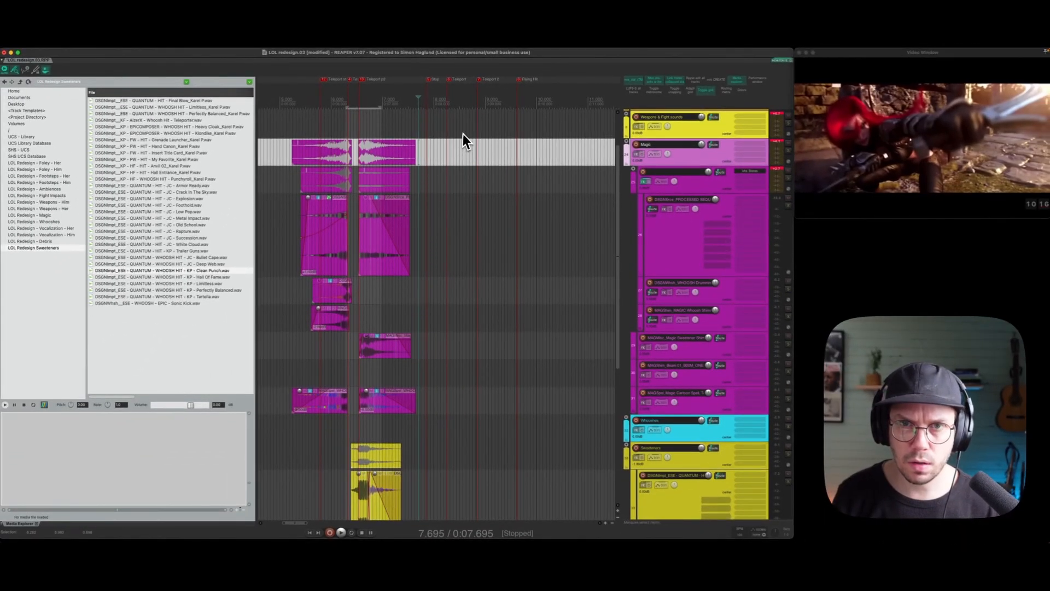
pyautogui.press('space')
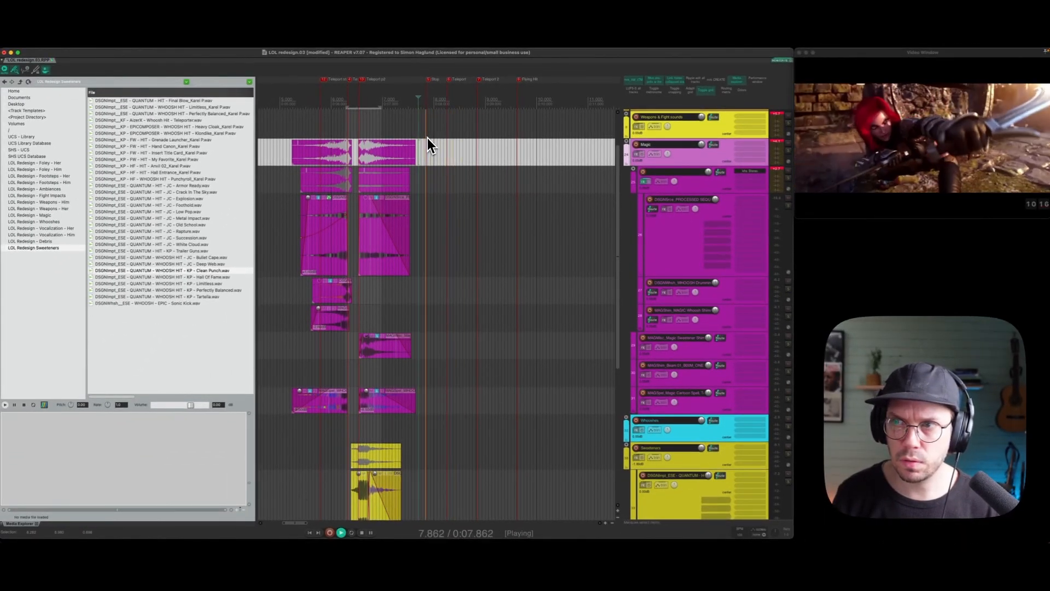
pyautogui.press('space')
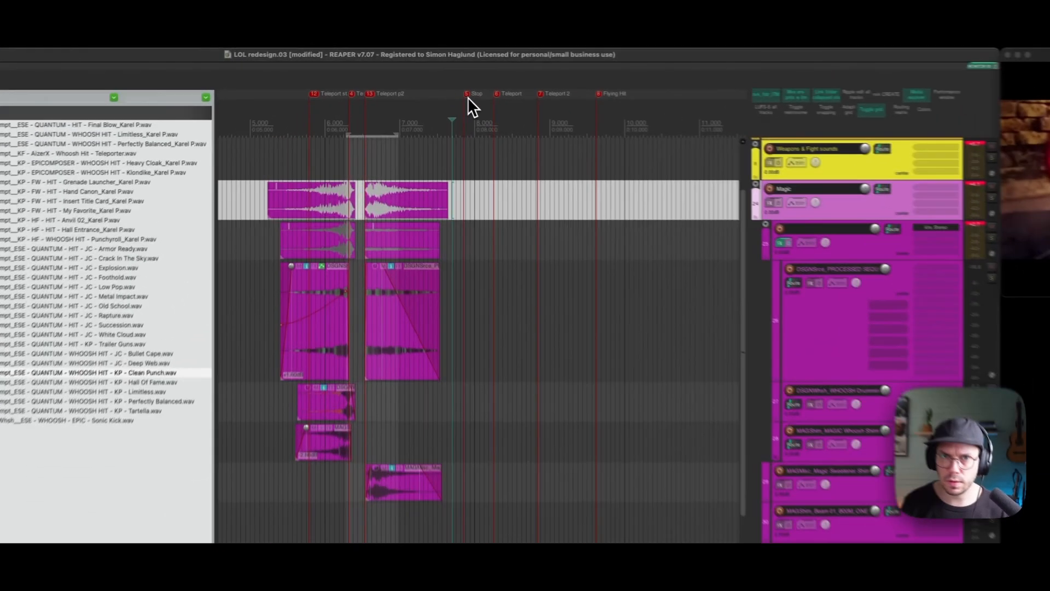
pyautogui.rightClick(430, 80)
pyautogui.click(440, 94)
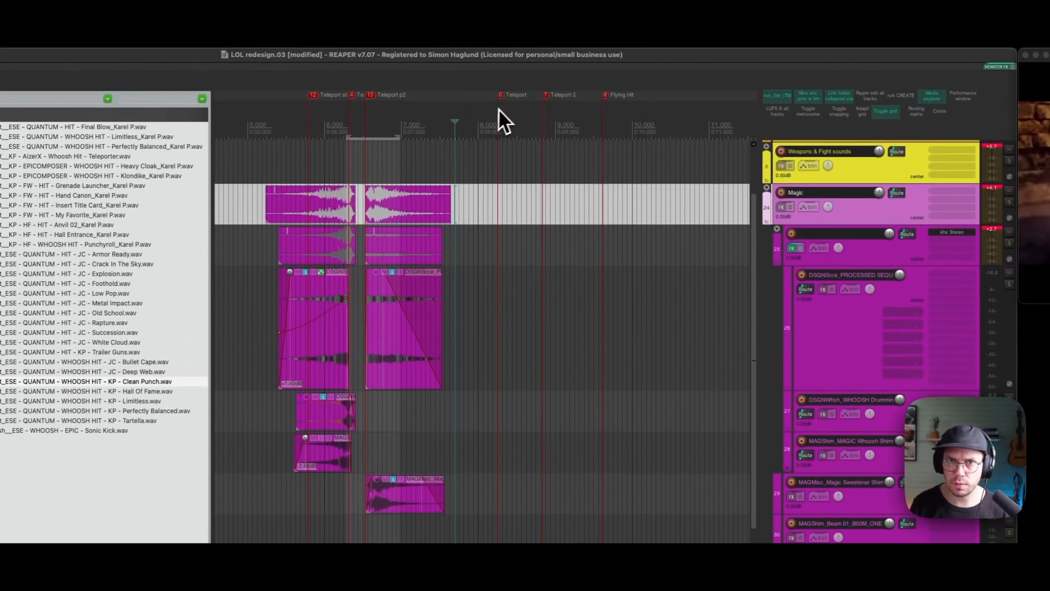
pyautogui.scroll(4, 498, 112)
pyautogui.click(425, 165)
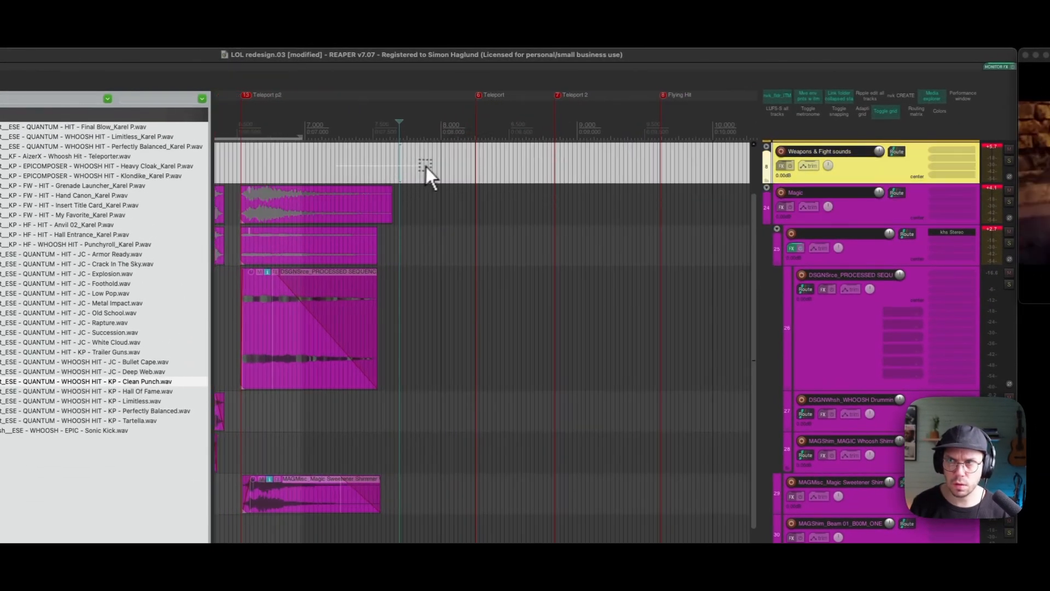
pyautogui.click(475, 163)
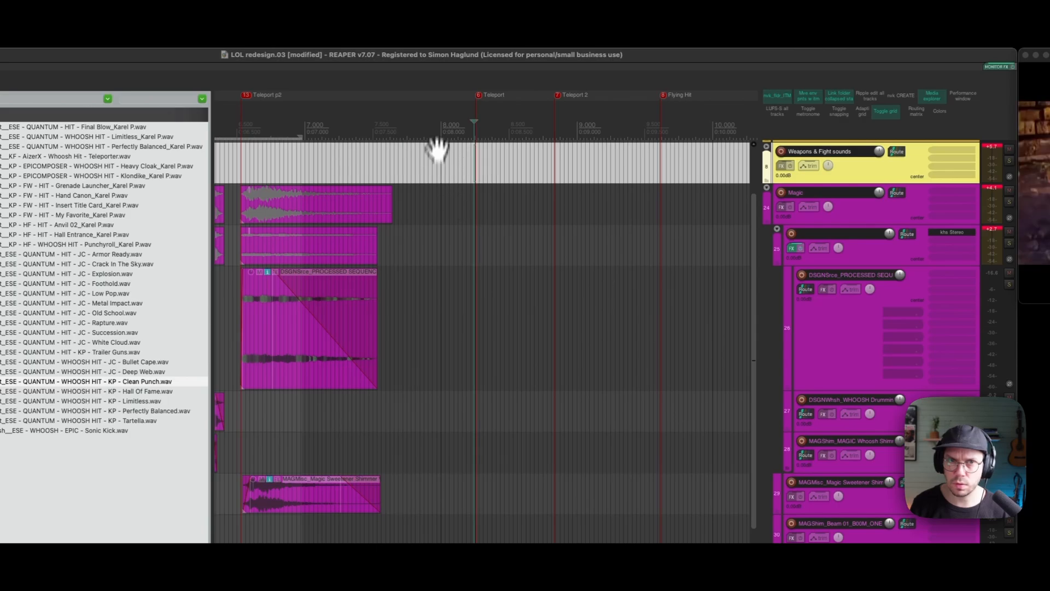
pyautogui.moveTo(438, 149); pyautogui.dragTo(540, 76)
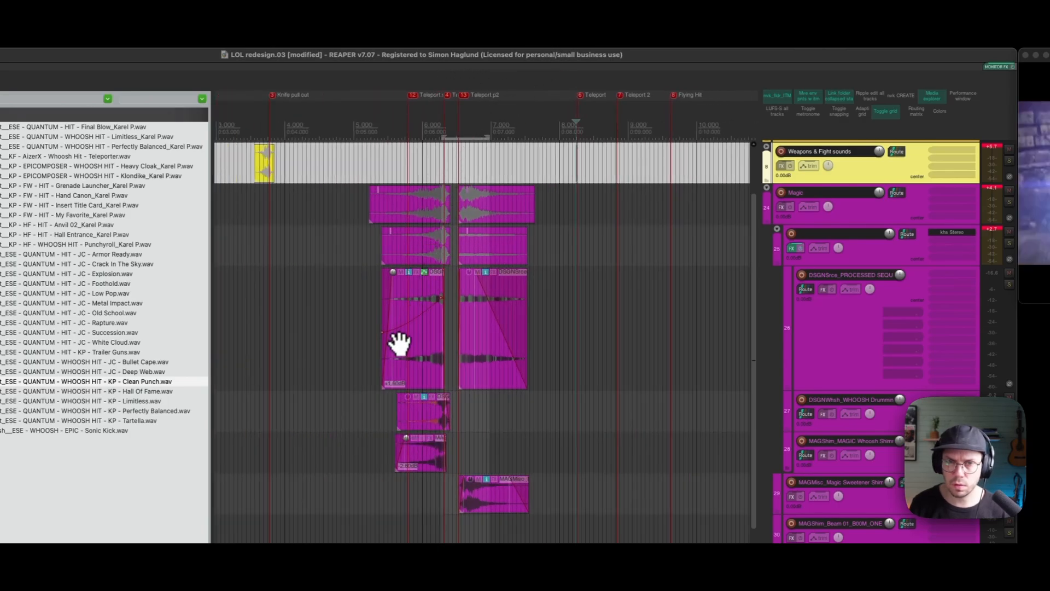
# Copy the WHOOSH Drumming item to the Teleport marker and align its hit with the marker.
pyautogui.scroll(-2, 416, 359)
pyautogui.moveTo(419, 366); pyautogui.dragTo(664, 366)
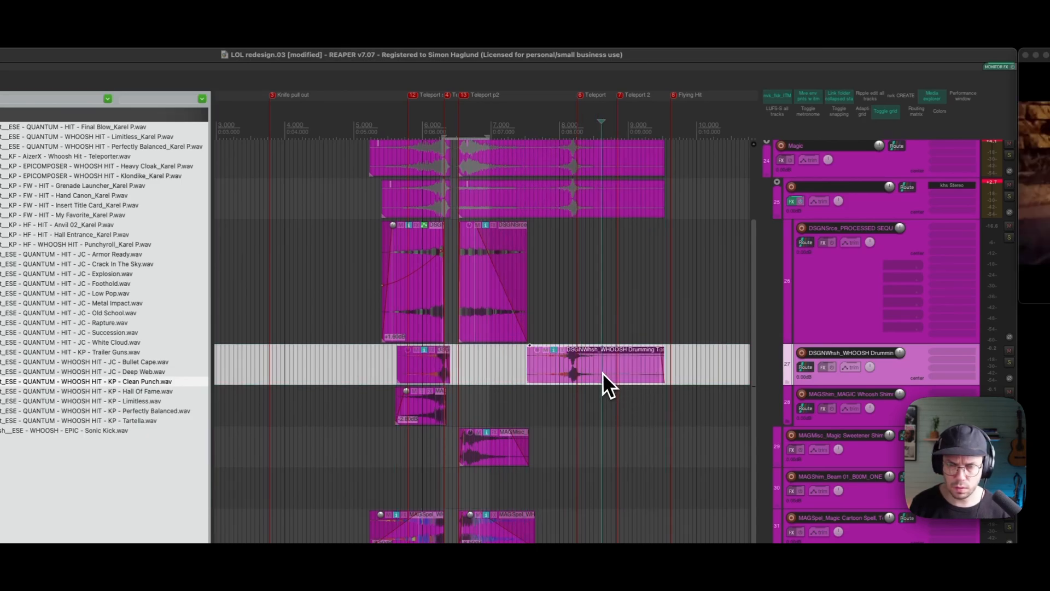
pyautogui.click(571, 360)
pyautogui.scroll(5, 571, 361)
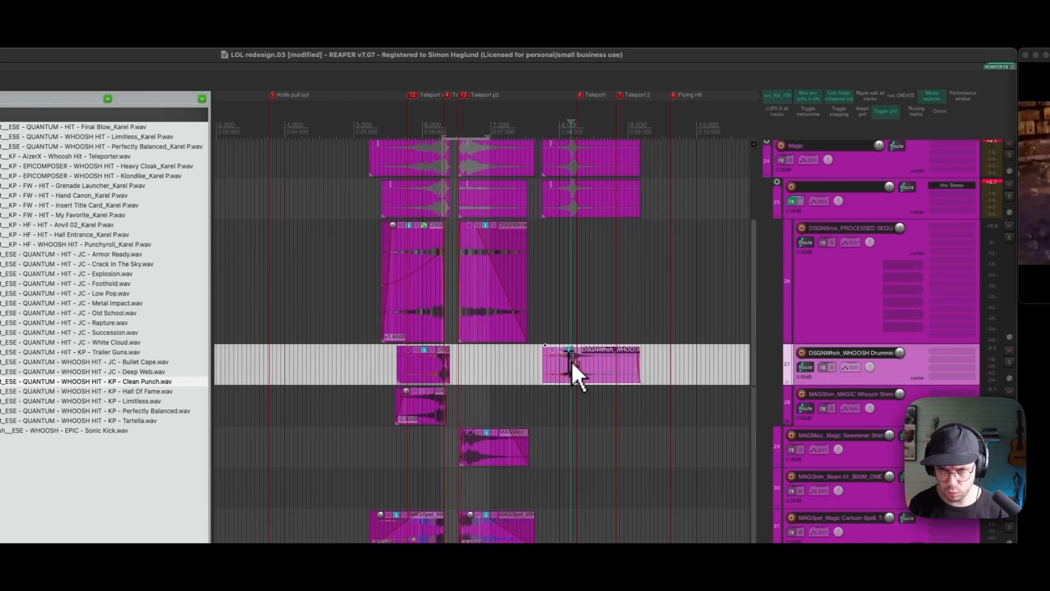
pyautogui.moveTo(572, 366); pyautogui.dragTo(591, 371)
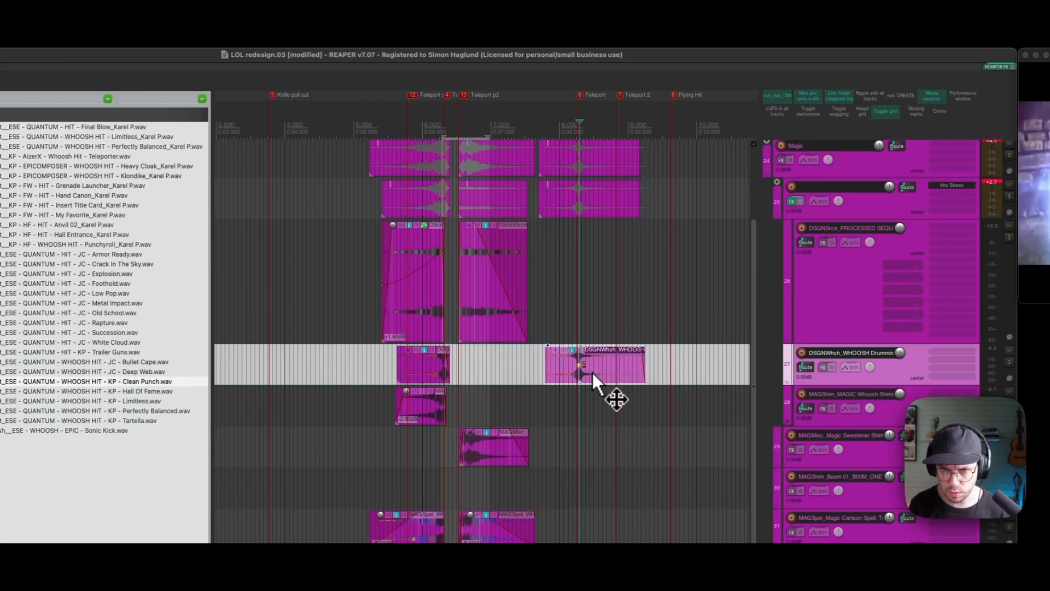
pyautogui.scroll(5, 574, 153)
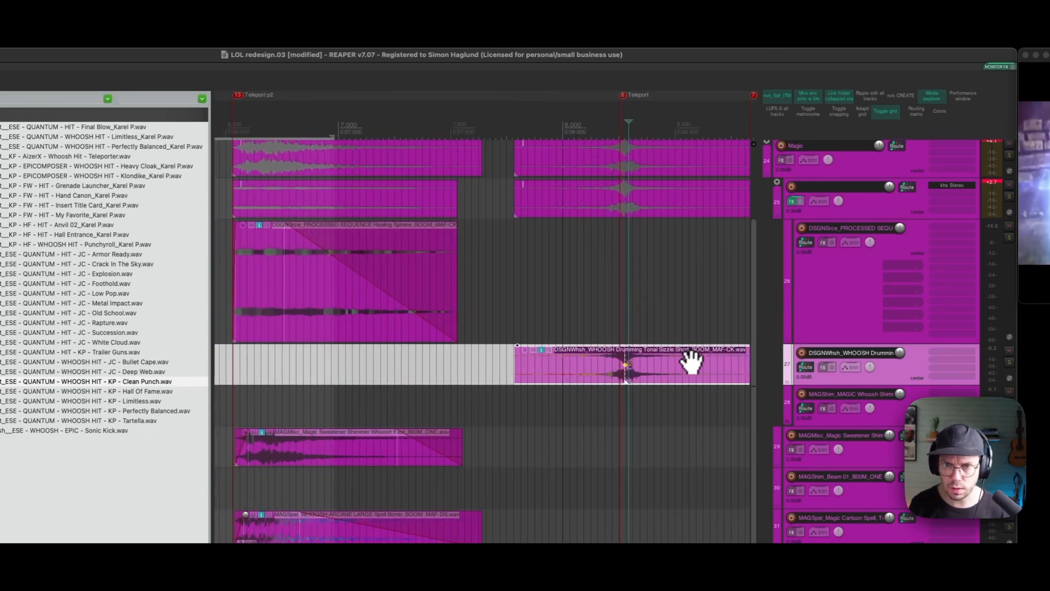
# Split the copied Drumming whoosh and delete the unwanted part around the Teleport hit.
pyautogui.press('s')
pyautogui.press('Delete')
pyautogui.click(671, 363)
pyautogui.moveTo(655, 372); pyautogui.dragTo(648, 373)
pyautogui.moveTo(641, 141); pyautogui.dragTo(480, 356)
pyautogui.click(438, 326)
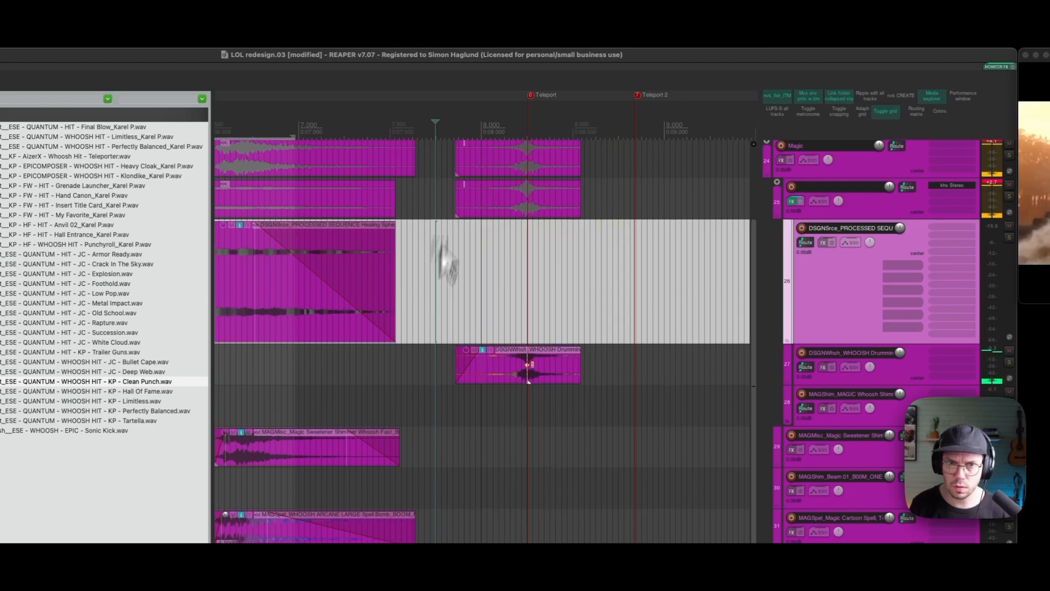
# Copy the Processed Sequence magic item to the Teleport marker and split it there.
pyautogui.scroll(-5, 557, 132)
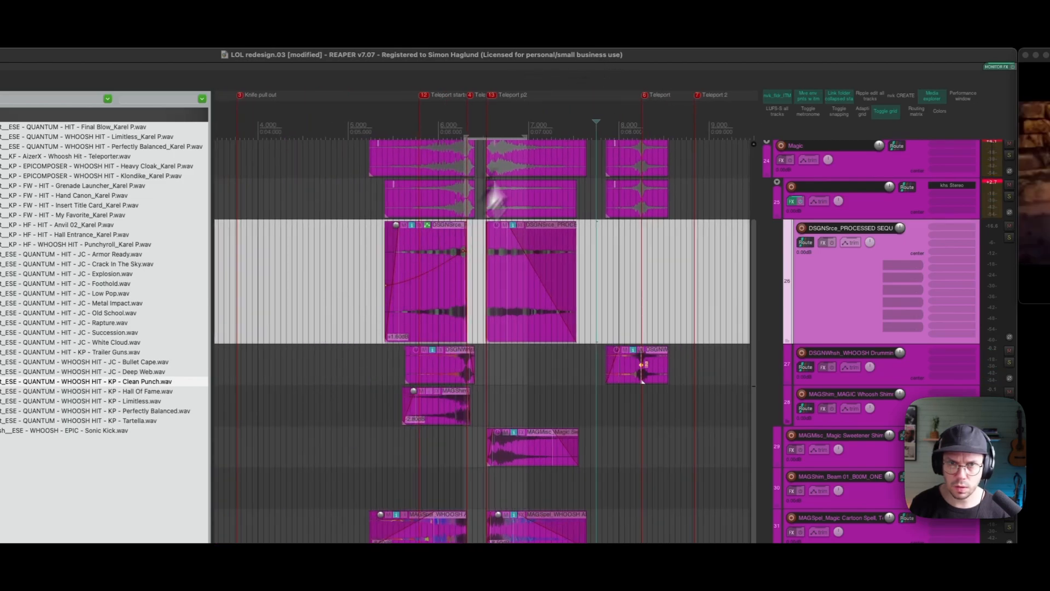
pyautogui.scroll(1, 536, 112)
pyautogui.moveTo(382, 291); pyautogui.dragTo(485, 309)
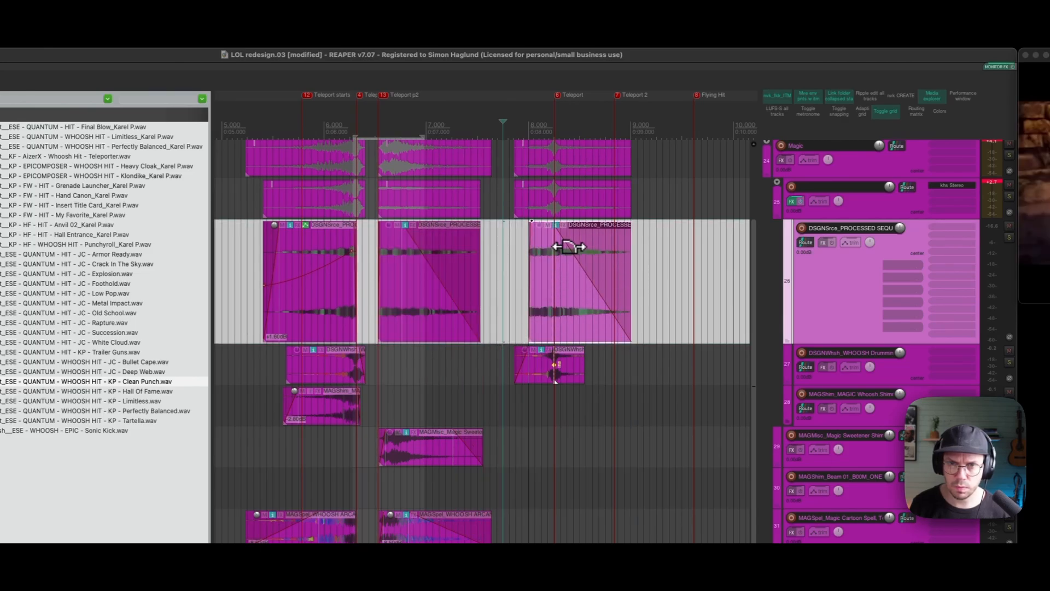
pyautogui.moveTo(569, 246); pyautogui.dragTo(670, 247)
pyautogui.moveTo(574, 104); pyautogui.dragTo(572, 178)
pyautogui.moveTo(552, 286); pyautogui.dragTo(621, 301)
pyautogui.press('s')
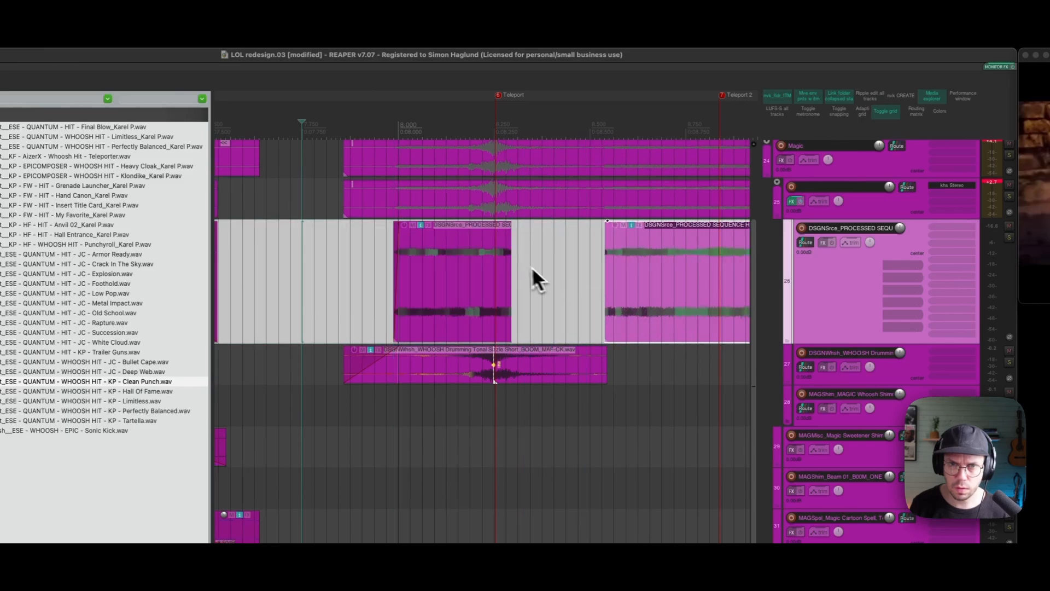
# Shorten the copied Processed Sequence piece, give it a curved fade-in, and play it back.
pyautogui.moveTo(511, 246); pyautogui.dragTo(504, 246)
pyautogui.moveTo(473, 281); pyautogui.dragTo(460, 284)
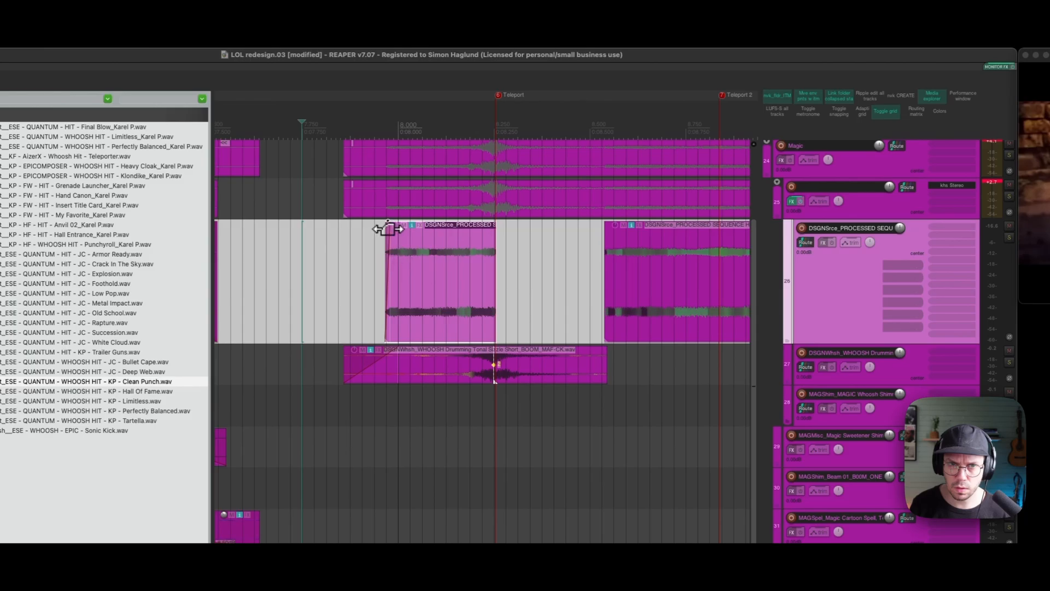
pyautogui.moveTo(388, 229); pyautogui.dragTo(507, 249)
pyautogui.moveTo(452, 295); pyautogui.dragTo(464, 323)
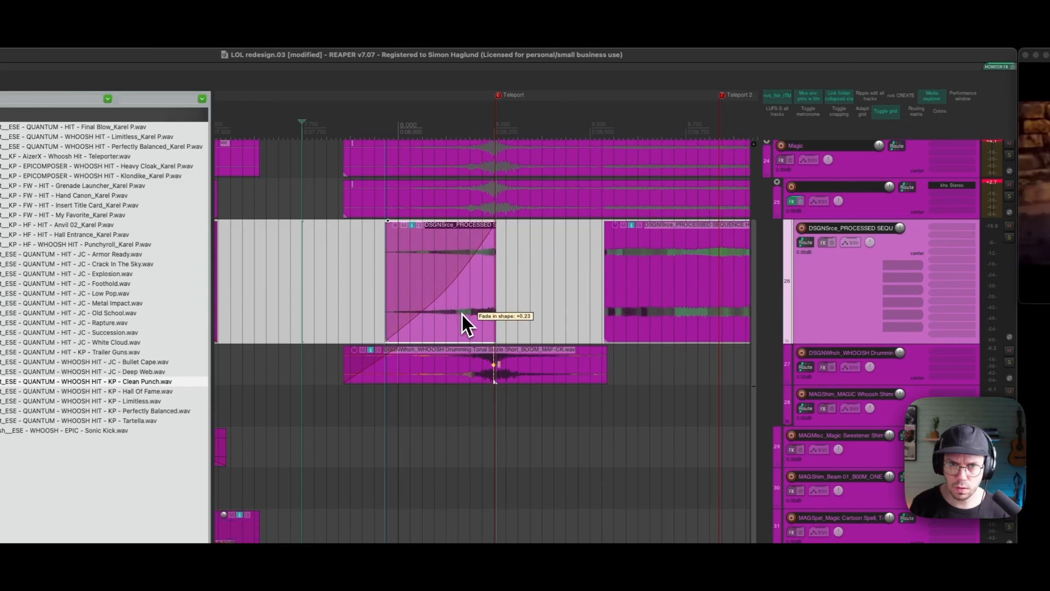
pyautogui.click(353, 298)
pyautogui.press('space')
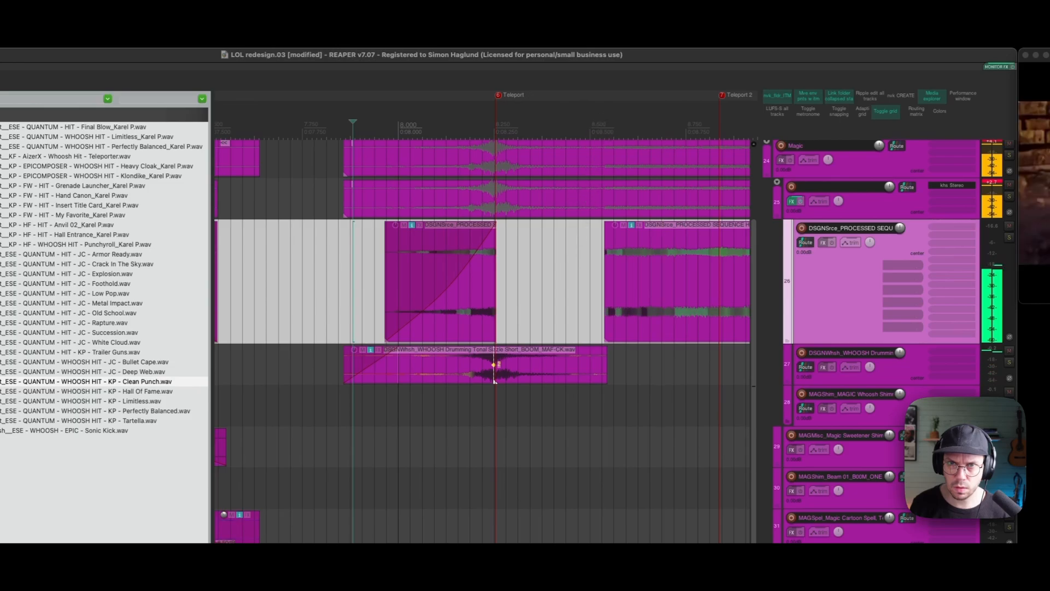
pyautogui.press('space')
# Split the later Processed Sequence piece and delete its tail.
pyautogui.moveTo(592, 130); pyautogui.dragTo(396, 58)
pyautogui.moveTo(444, 316); pyautogui.dragTo(479, 318)
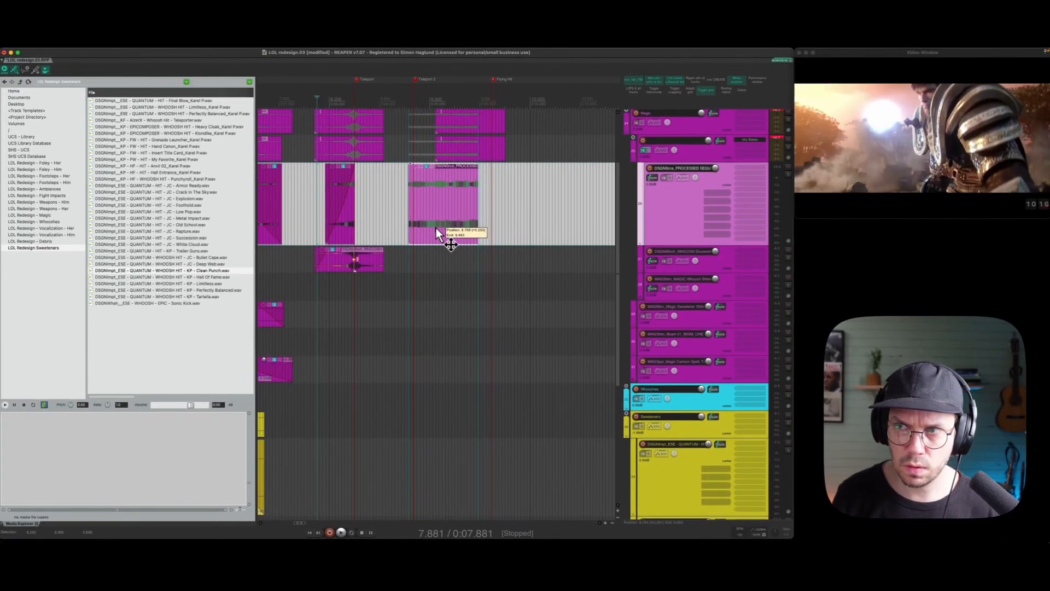
pyautogui.moveTo(436, 228); pyautogui.dragTo(428, 226)
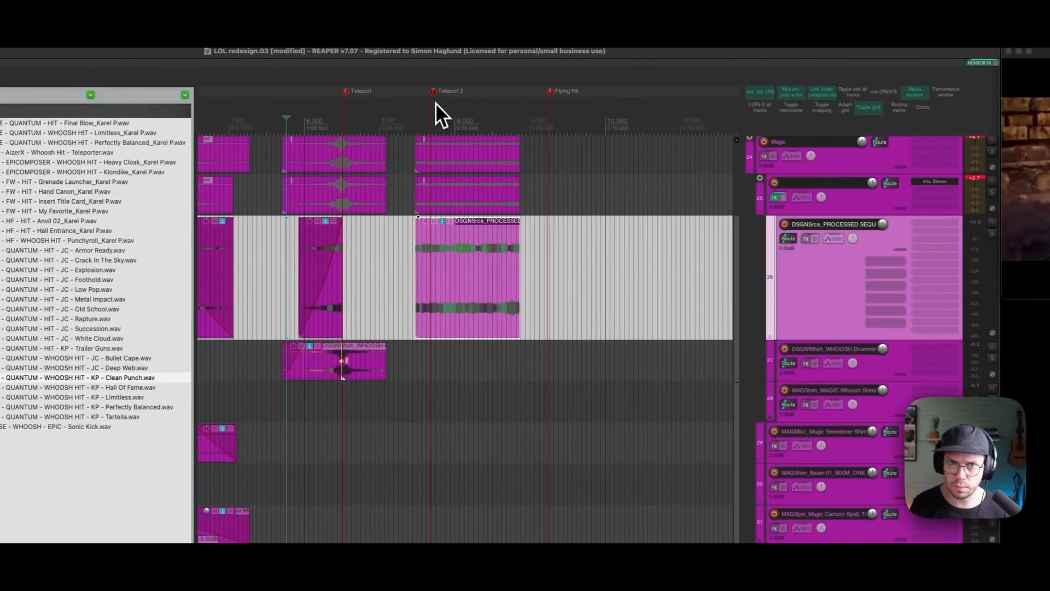
pyautogui.moveTo(432, 91); pyautogui.dragTo(421, 93)
pyautogui.press('s')
pyautogui.press('Delete')
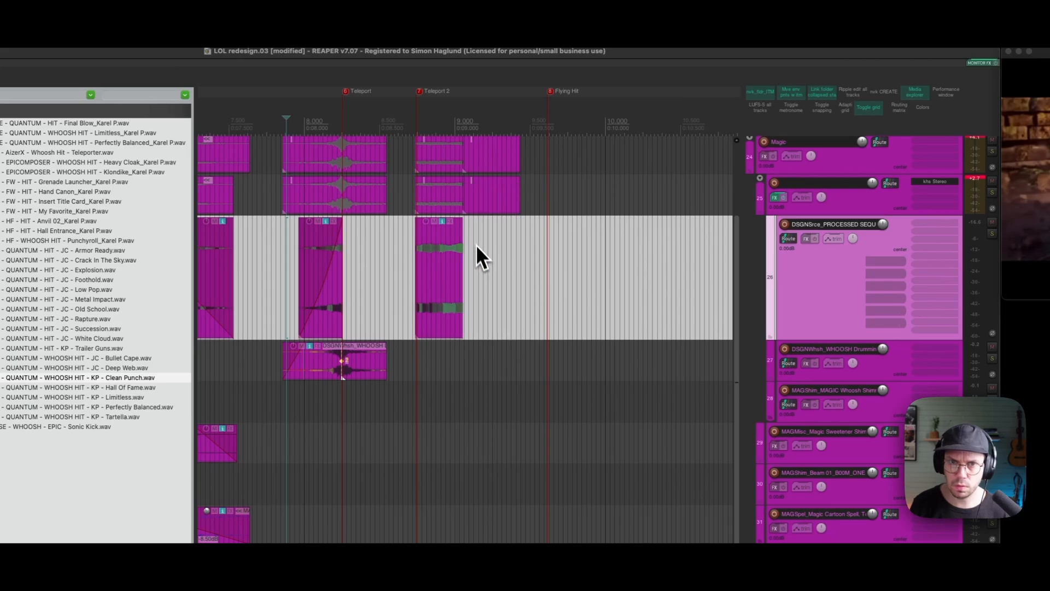
# Give the later Processed Sequence piece a short fade-out.
pyautogui.moveTo(460, 224); pyautogui.dragTo(421, 225)
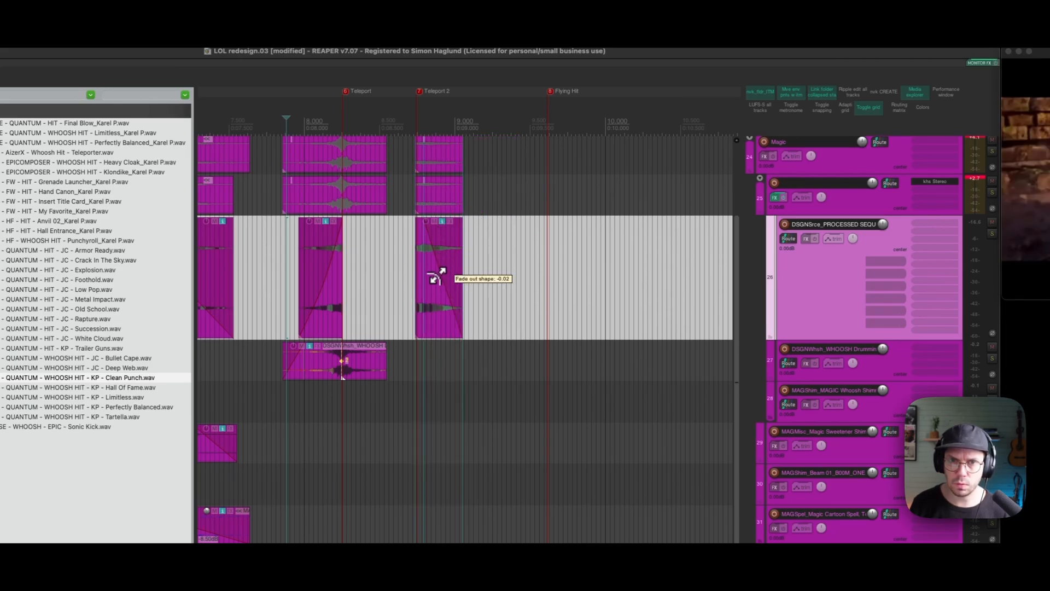
# Copy the Drumming whoosh item to the Teleport 2 marker and extend the copy's end.
pyautogui.click(316, 370)
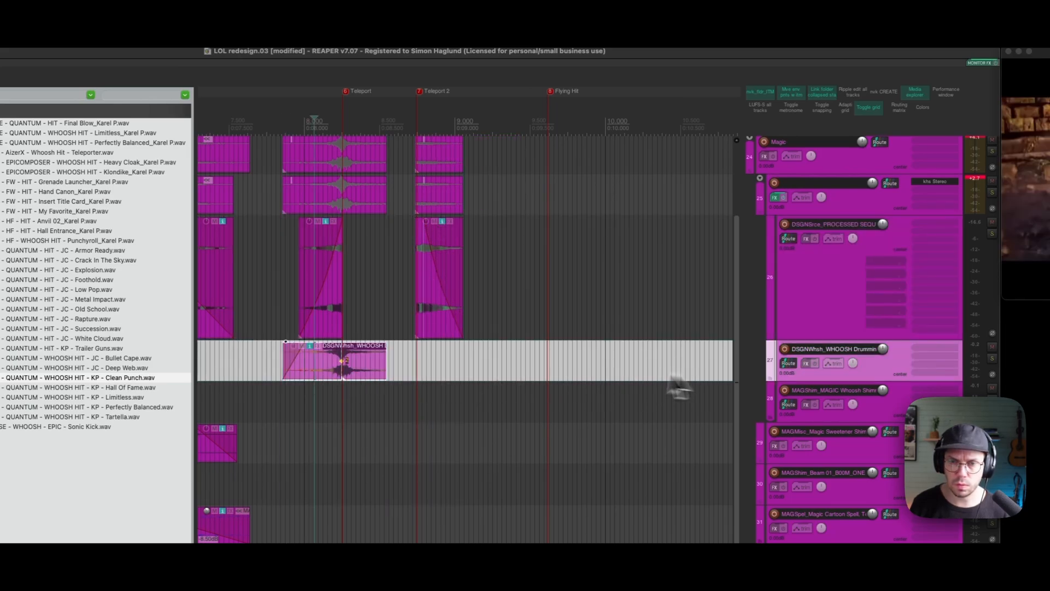
pyautogui.moveTo(386, 365); pyautogui.dragTo(417, 369)
pyautogui.click(268, 165)
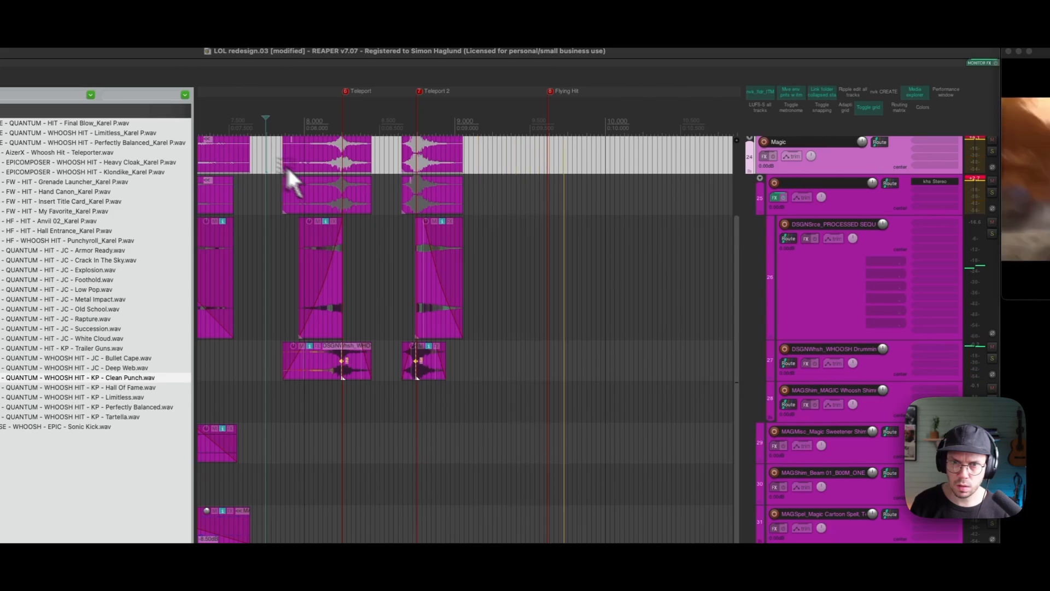
pyautogui.click(503, 356)
pyautogui.moveTo(449, 365); pyautogui.dragTo(511, 364)
pyautogui.click(263, 297)
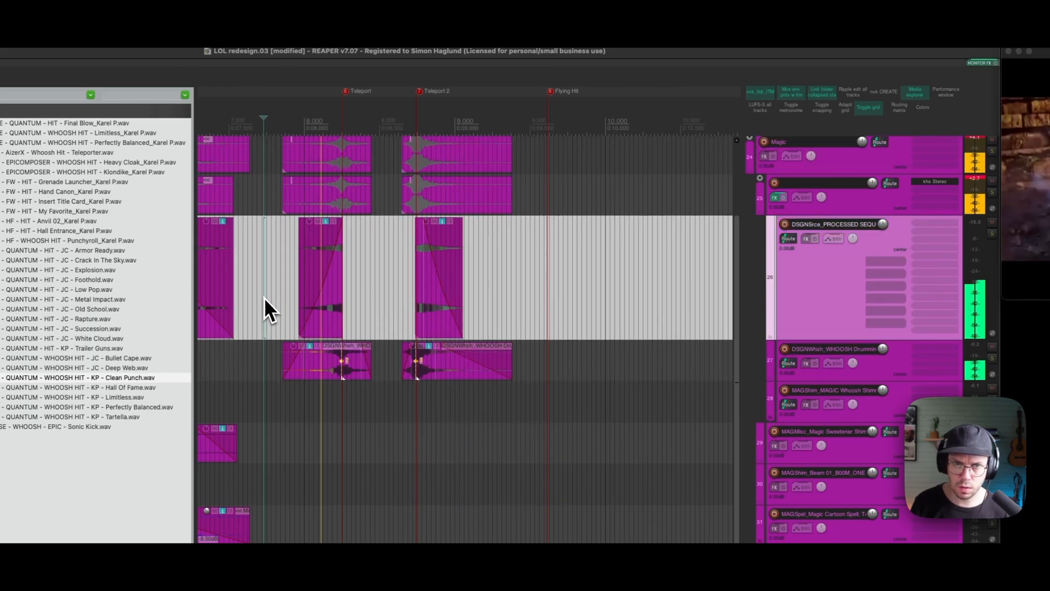
# Play back the Teleport section to check the layered magic and whoosh sounds.
pyautogui.press('space')
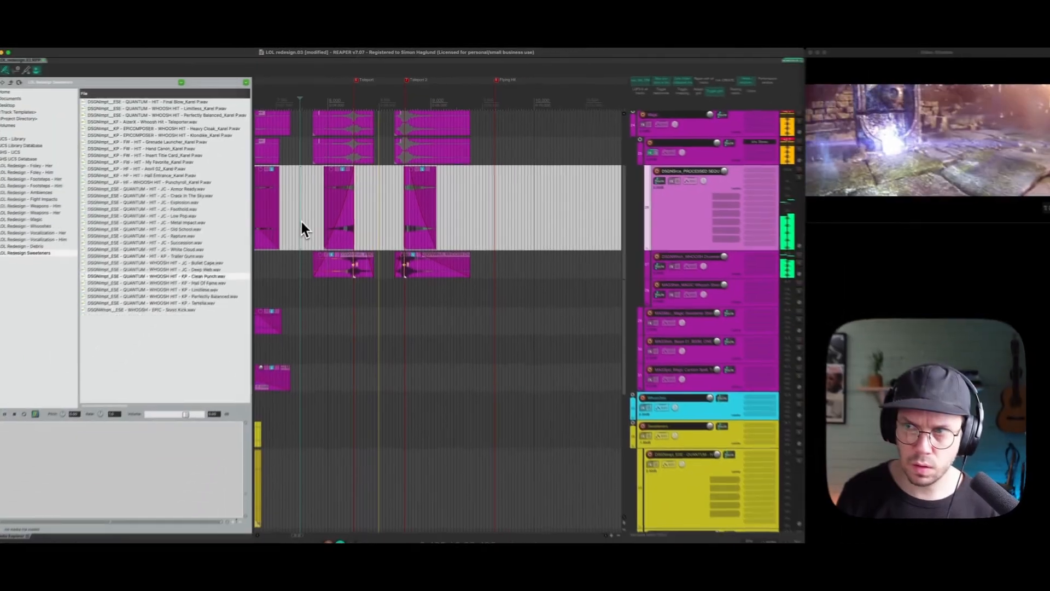
pyautogui.press('space')
pyautogui.press('space')
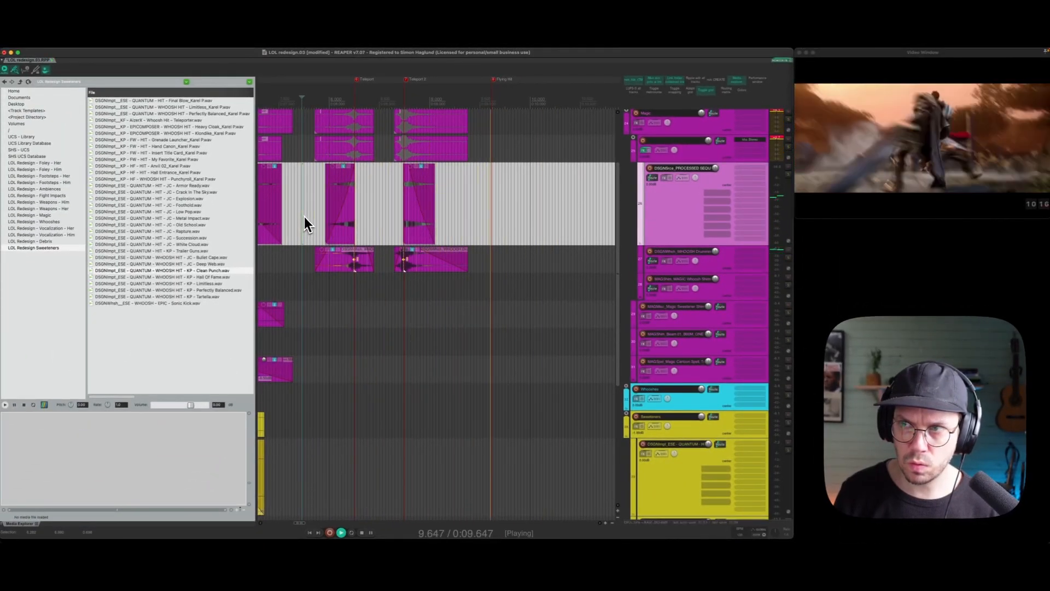
pyautogui.press('space')
pyautogui.press('space')
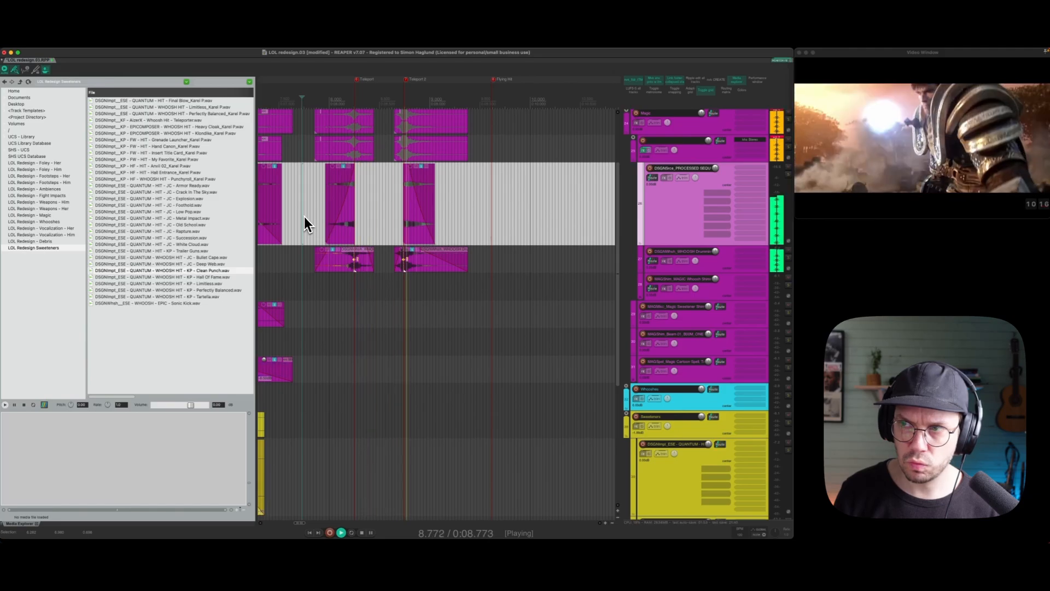
pyautogui.press('space')
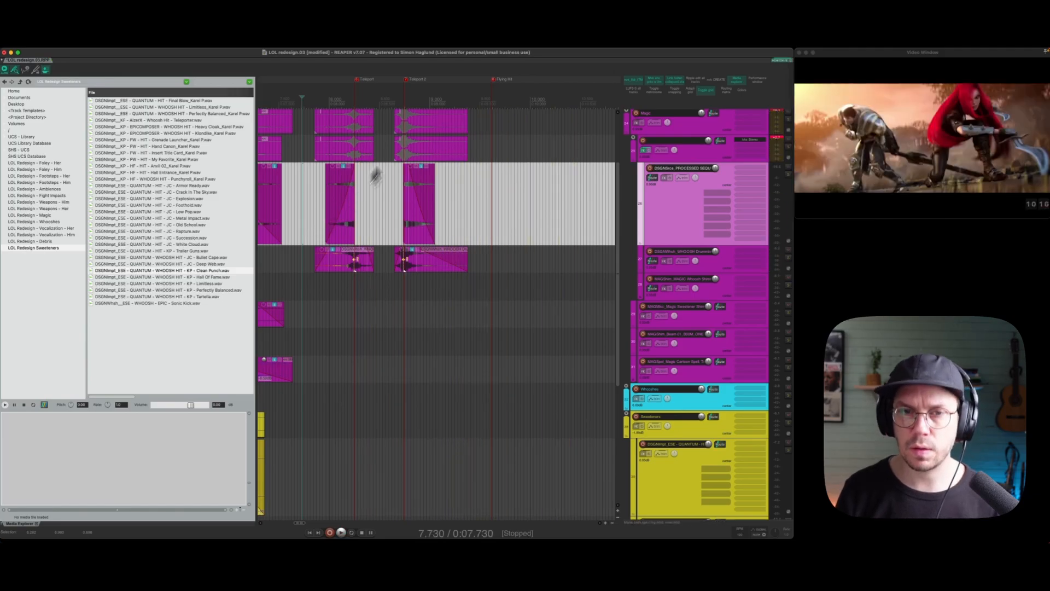
# Place the QUANTUM - HIT - JC - Metal Impact sweetener on the ROCKCrsh track at the Flying Hit marker.
pyautogui.scroll(-2, 436, 93)
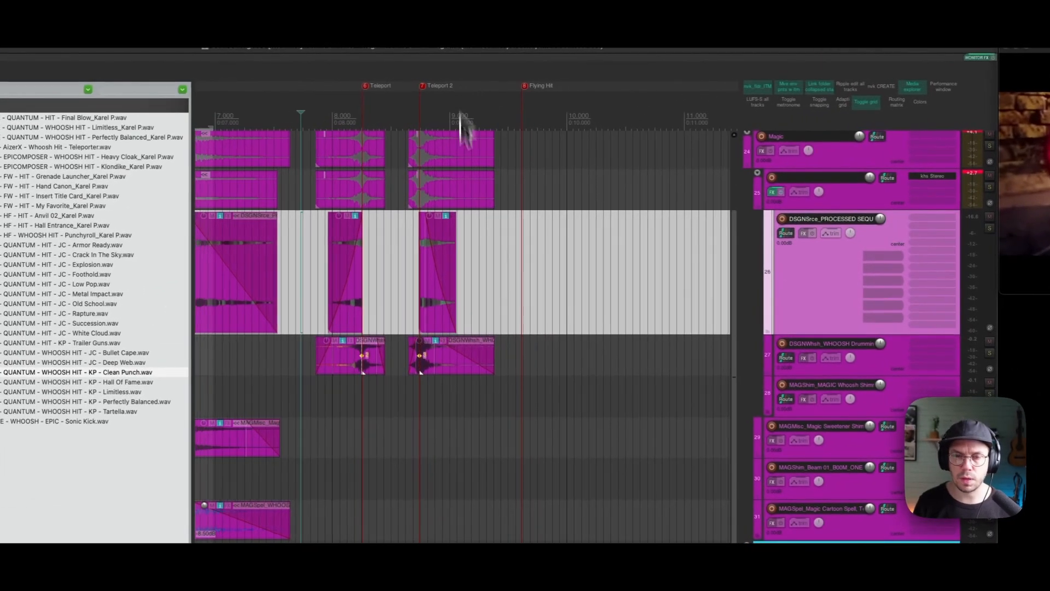
pyautogui.scroll(-3, 563, 460)
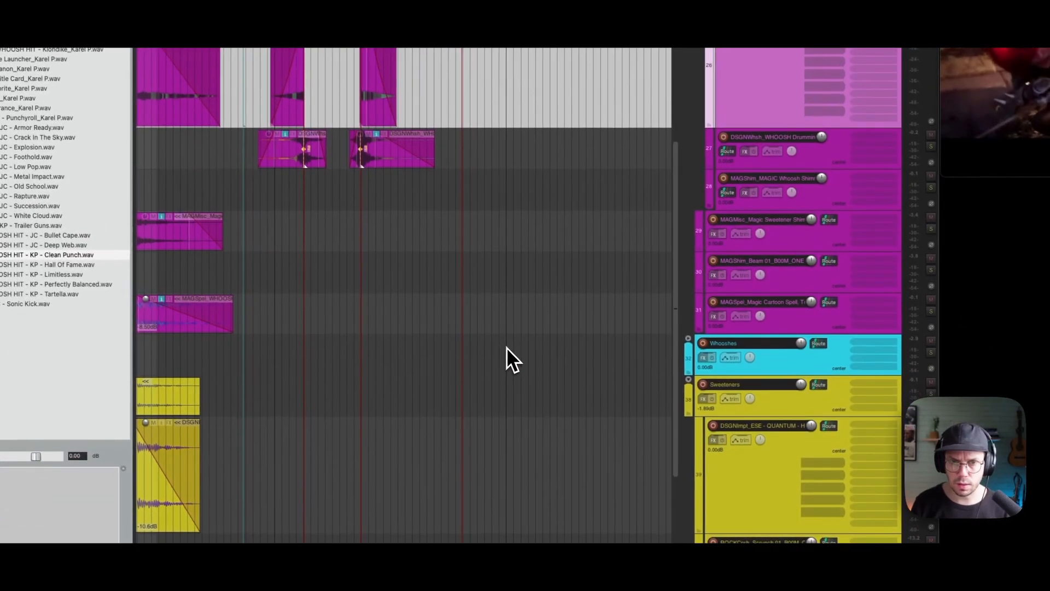
pyautogui.scroll(2, 565, 464)
pyautogui.scroll(-5, 547, 334)
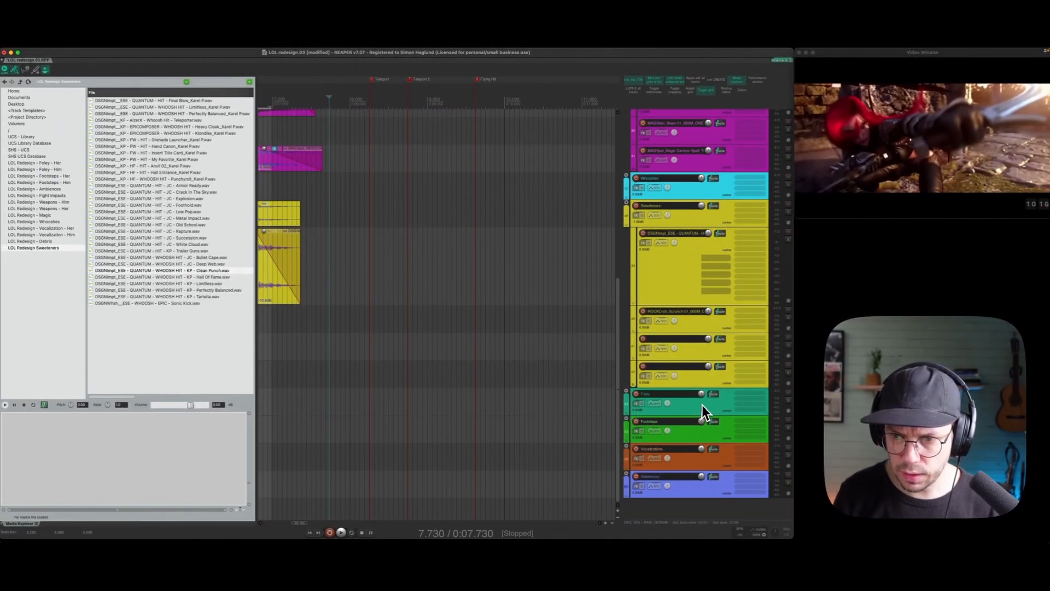
pyautogui.scroll(5, 696, 418)
pyautogui.click(476, 139)
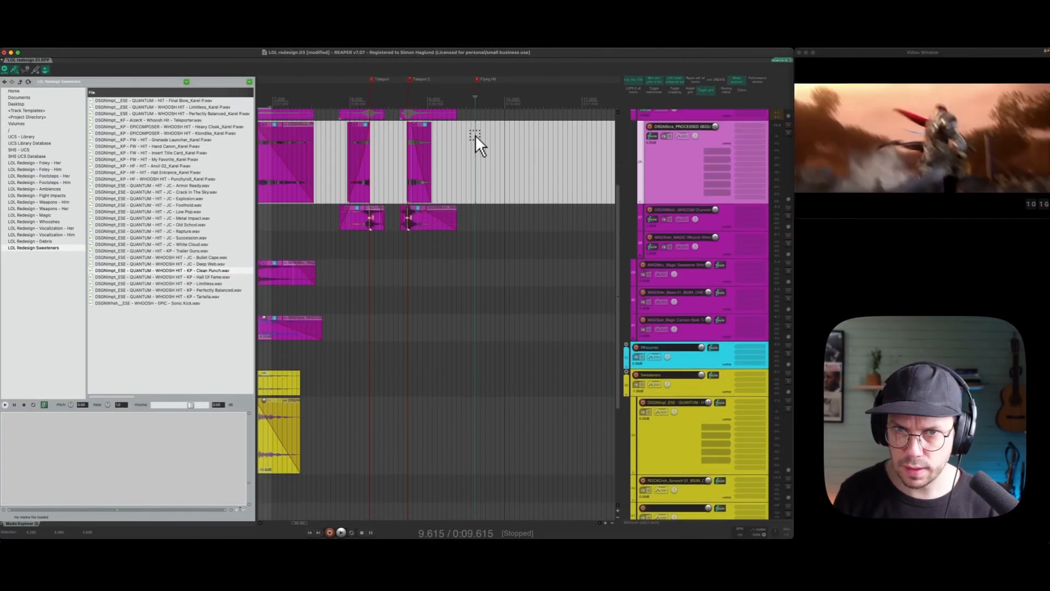
pyautogui.click(477, 136)
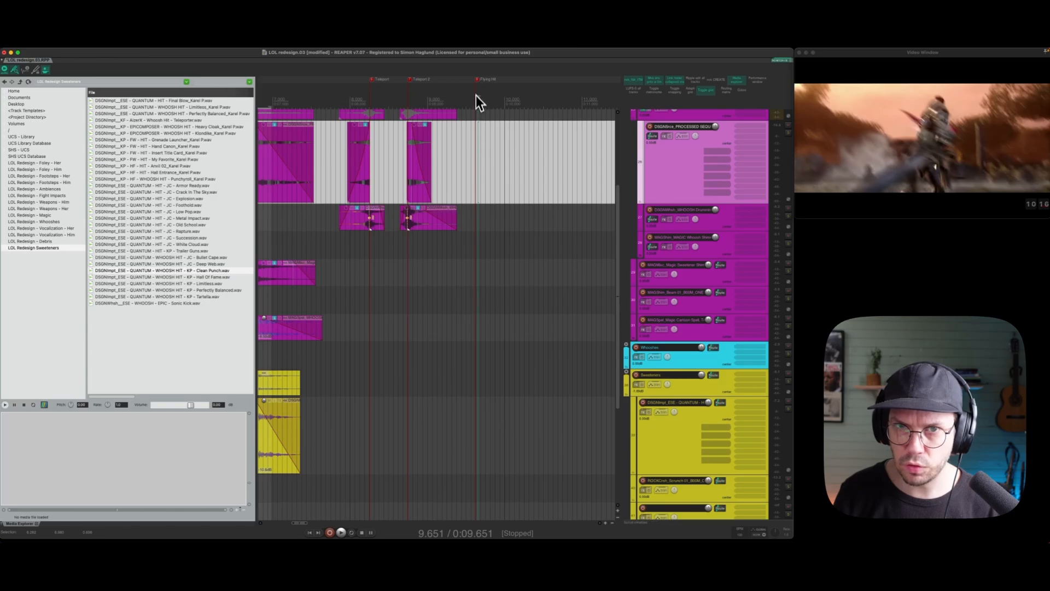
pyautogui.moveTo(480, 81)
pyautogui.mouseDown()
pyautogui.moveTo(461, 81)
pyautogui.moveTo(482, 80)
pyautogui.mouseUp()
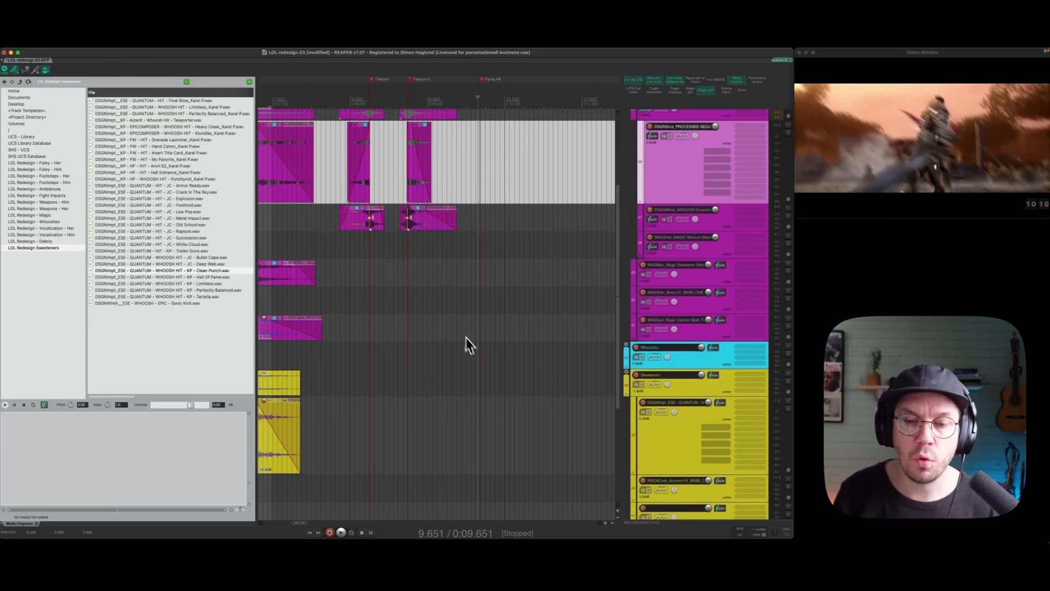
pyautogui.scroll(-5, 692, 440)
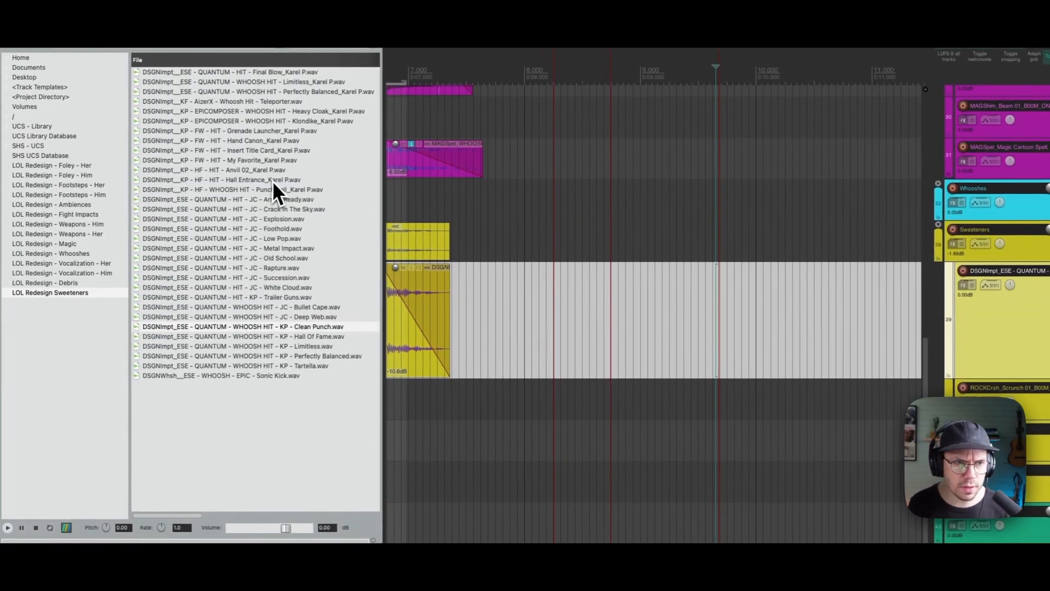
pyautogui.click(184, 186)
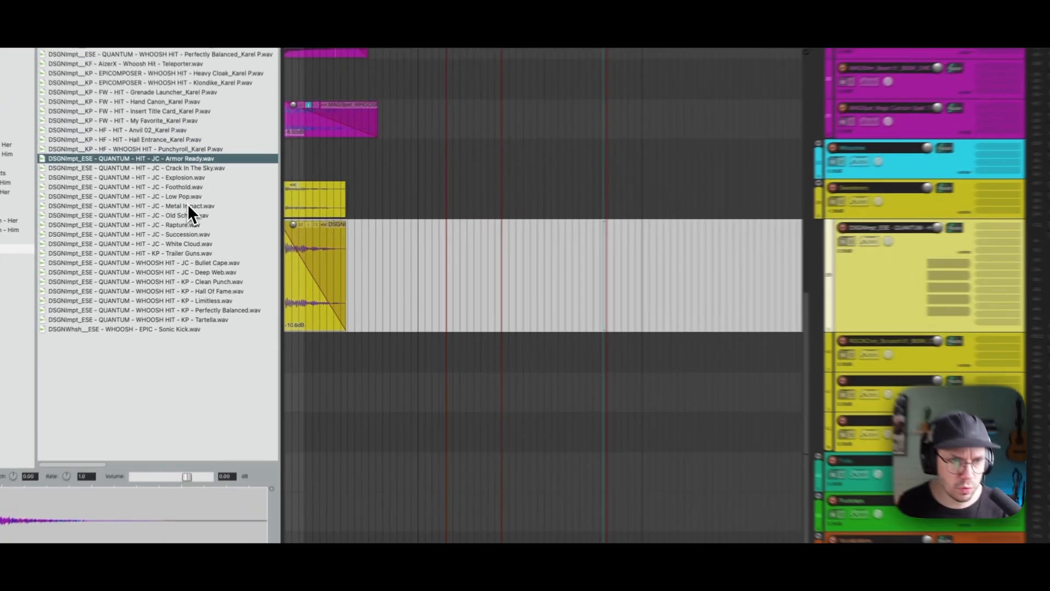
pyautogui.click(192, 218)
pyautogui.moveTo(191, 216); pyautogui.dragTo(660, 363)
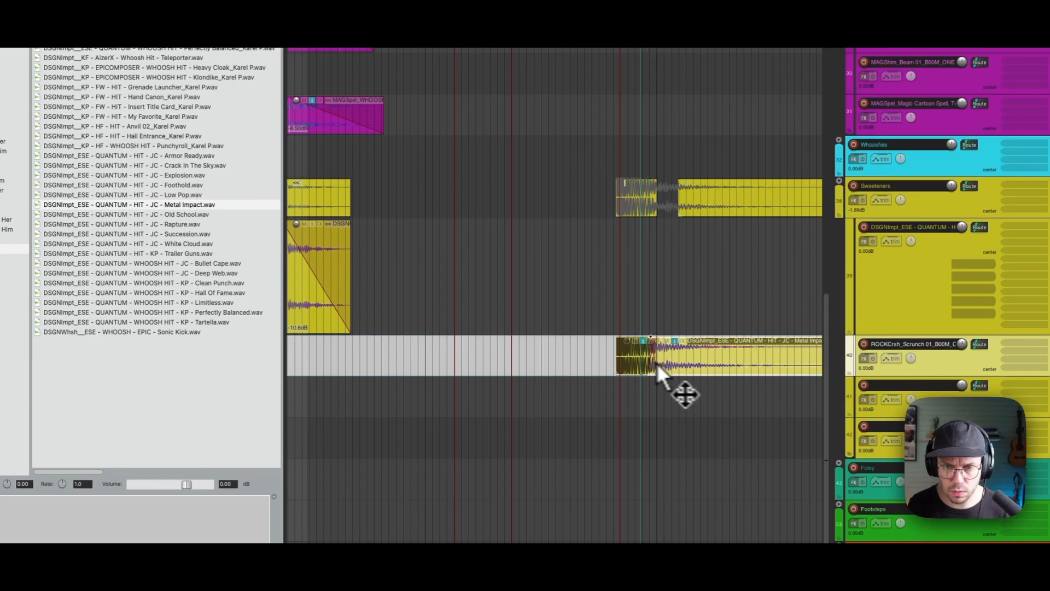
# Adjust the start and fade-in of the Metal Impact item and play the section back.
pyautogui.click(580, 355)
pyautogui.moveTo(582, 354); pyautogui.dragTo(694, 372)
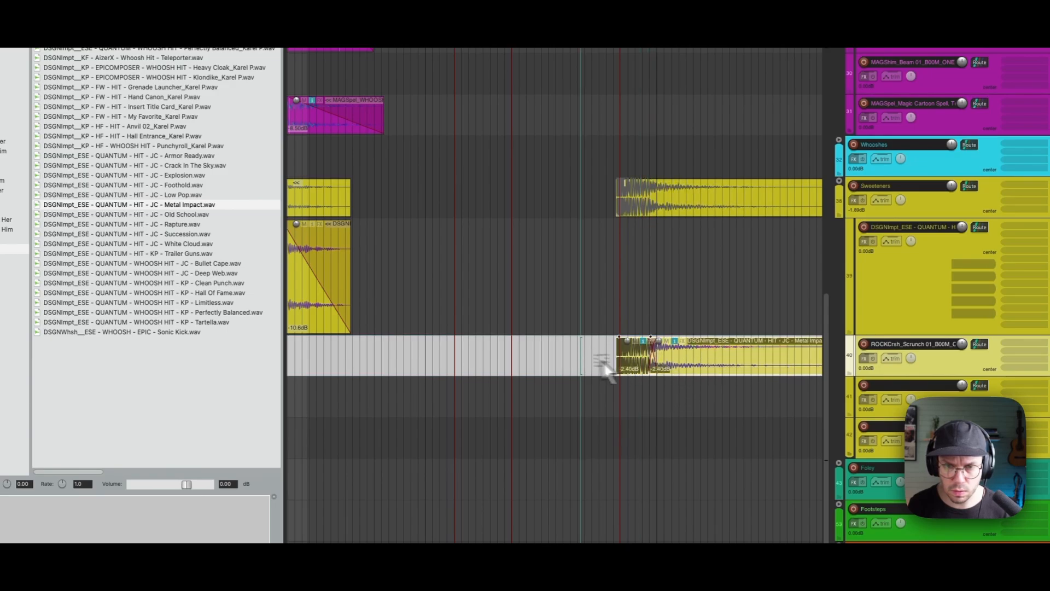
pyautogui.click(570, 356)
pyautogui.press('space')
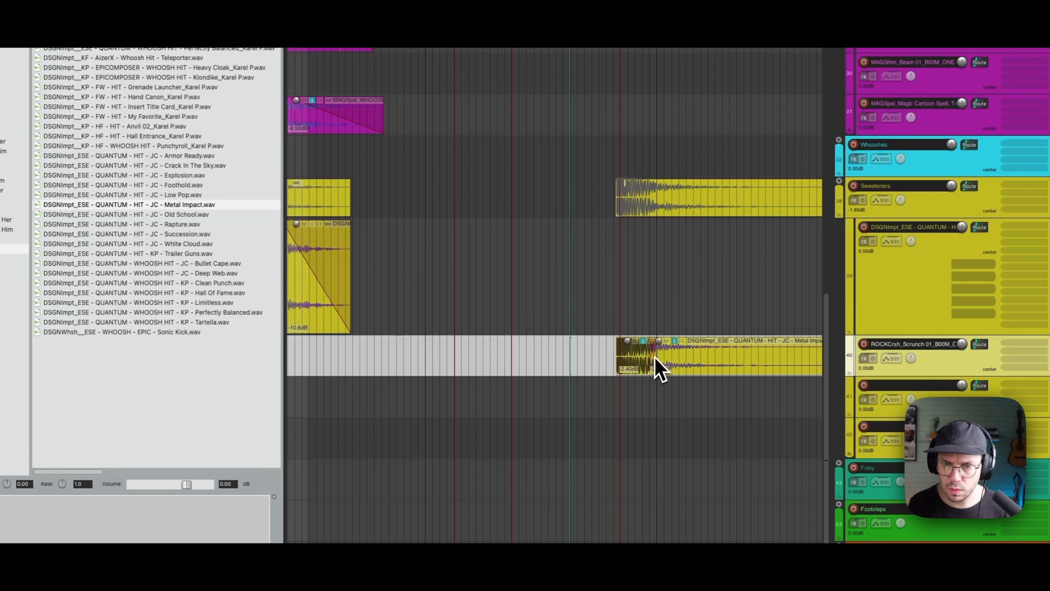
pyautogui.moveTo(654, 359); pyautogui.dragTo(622, 351)
pyautogui.click(576, 354)
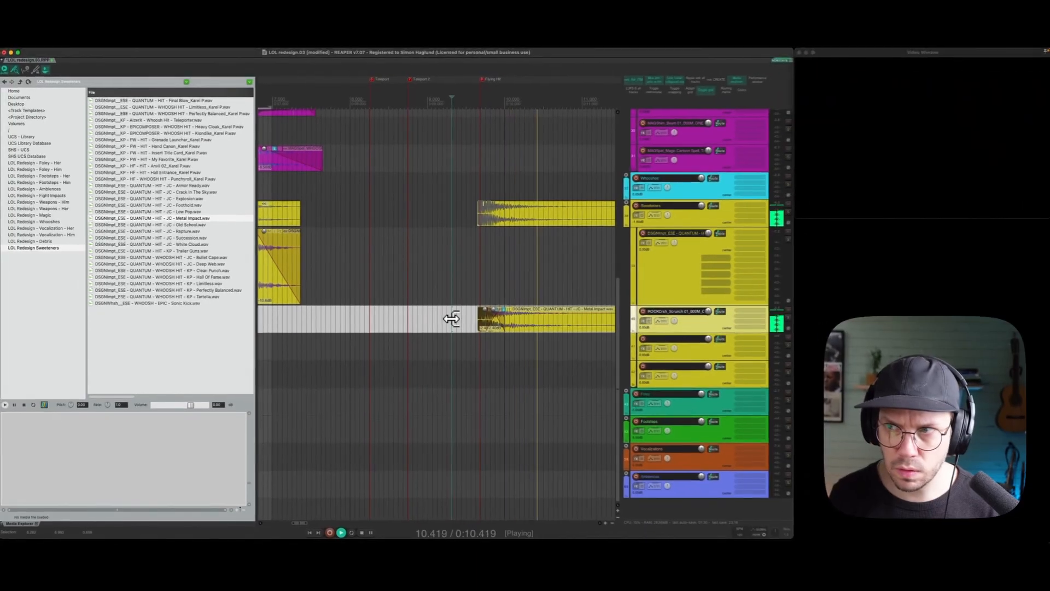
pyautogui.press('space')
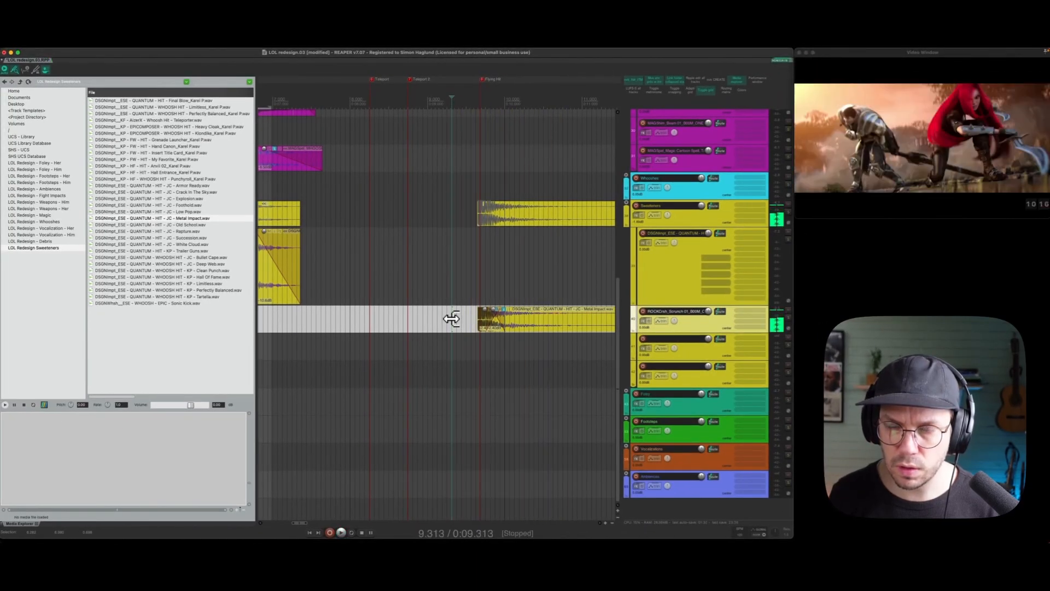
# Add Sword Whoosh Large Blade Resonance 01 from the Weapons - Him folder to a Weapons - Him track at the Flying Hit.
pyautogui.scroll(10, 638, 266)
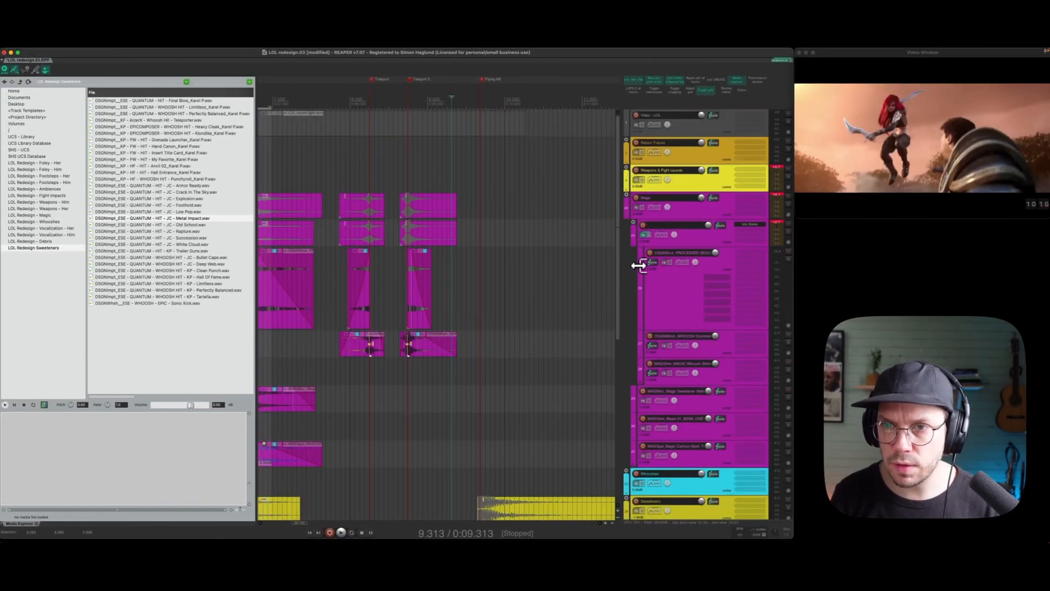
pyautogui.doubleClick(694, 189)
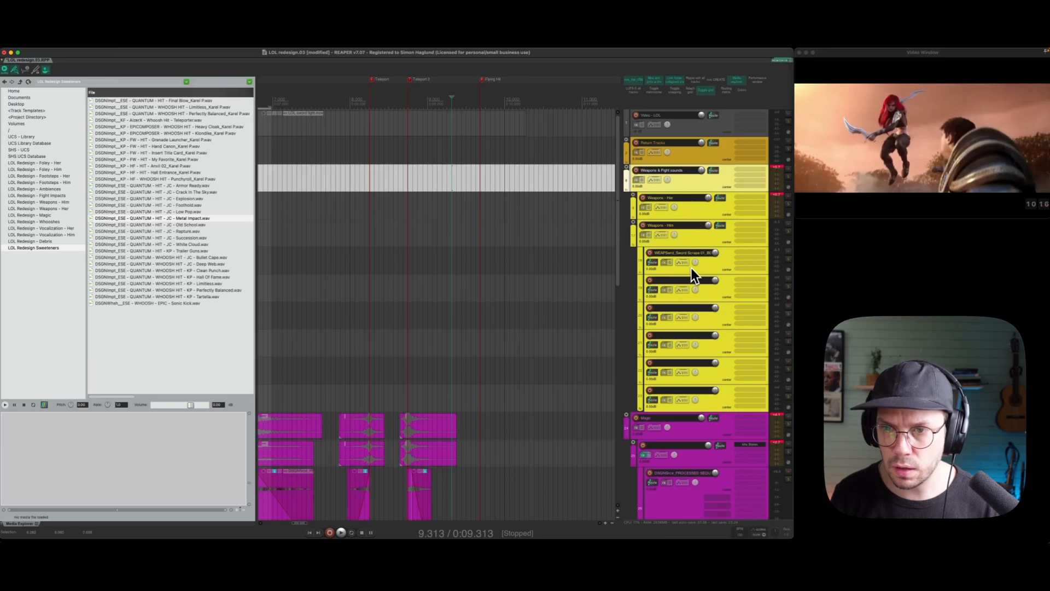
pyautogui.click(697, 297)
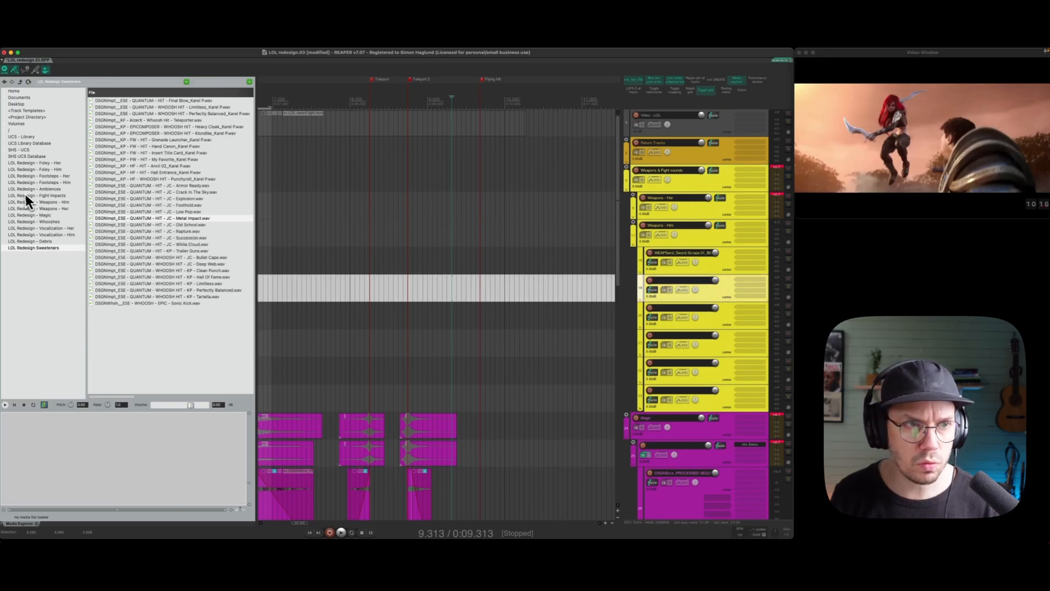
pyautogui.click(51, 202)
pyautogui.click(164, 317)
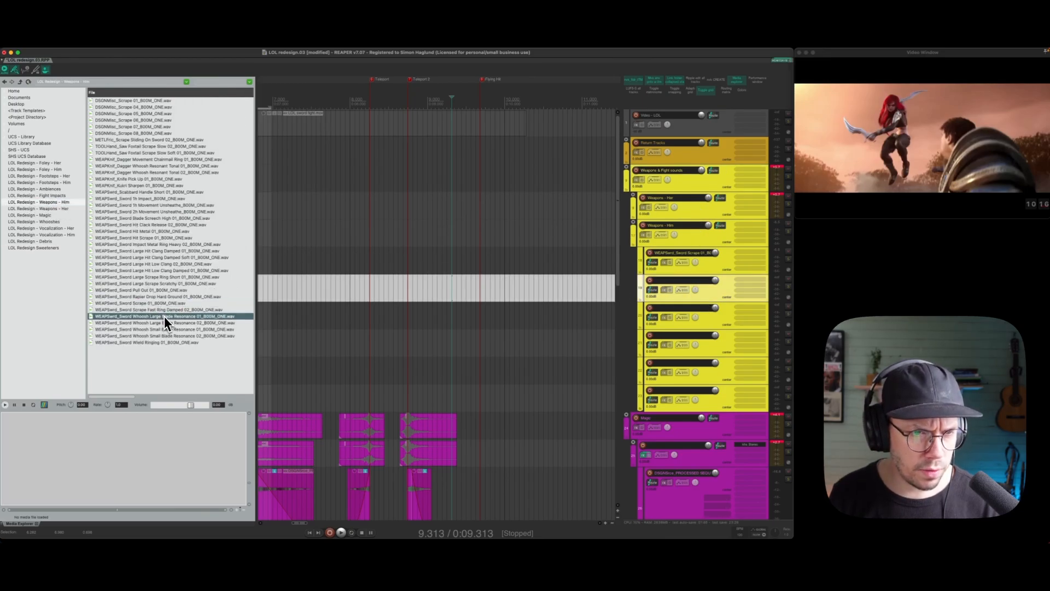
pyautogui.moveTo(166, 319); pyautogui.dragTo(457, 294)
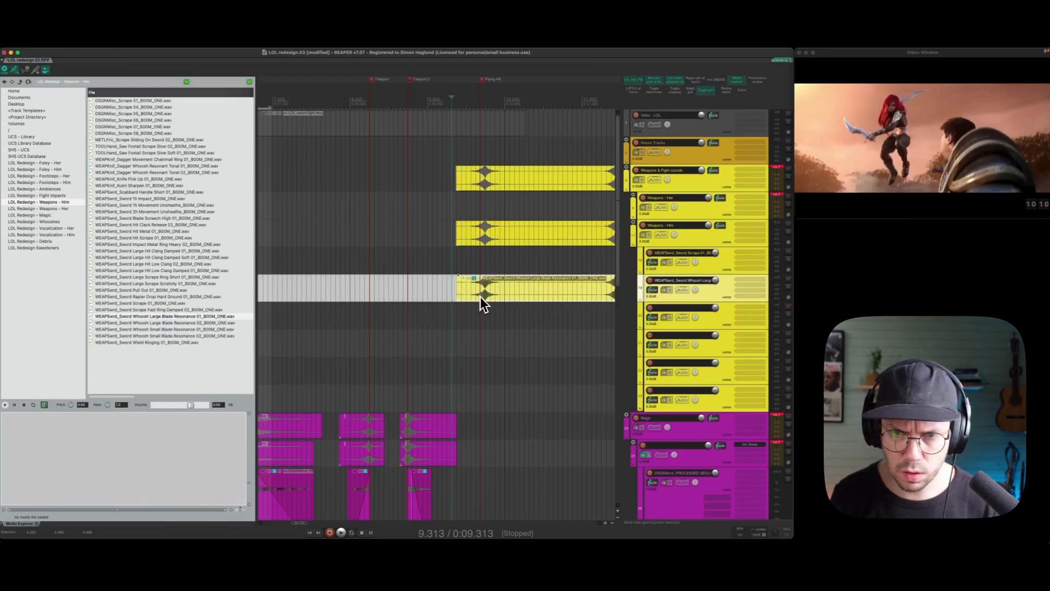
# Trim the Sword Whoosh item to a short section around the Flying Hit and play it back.
pyautogui.click(490, 292)
pyautogui.press('t')
pyautogui.moveTo(490, 292); pyautogui.dragTo(487, 295)
pyautogui.press('space')
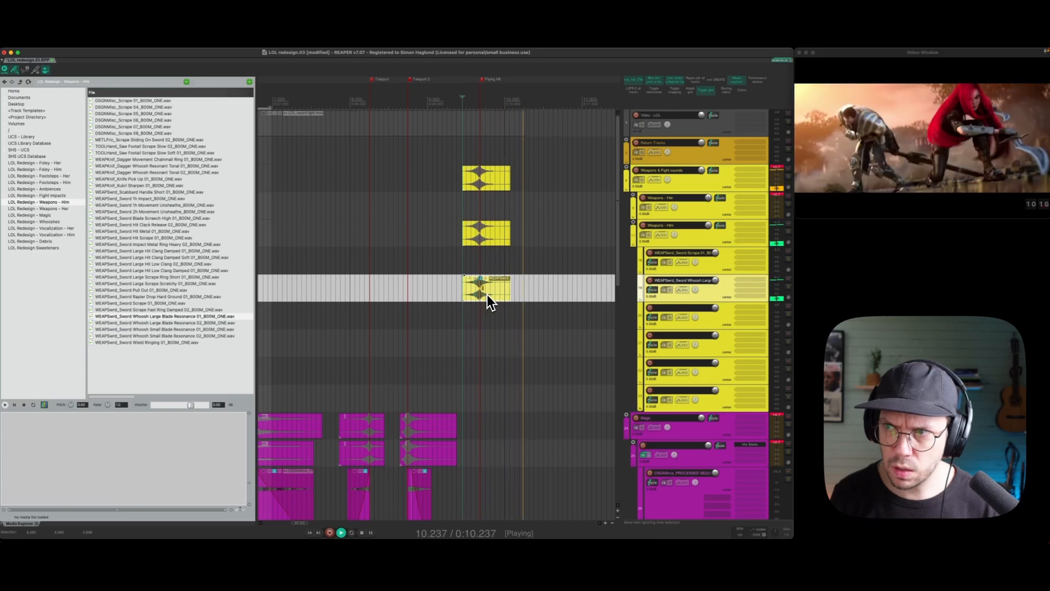
pyautogui.press('space')
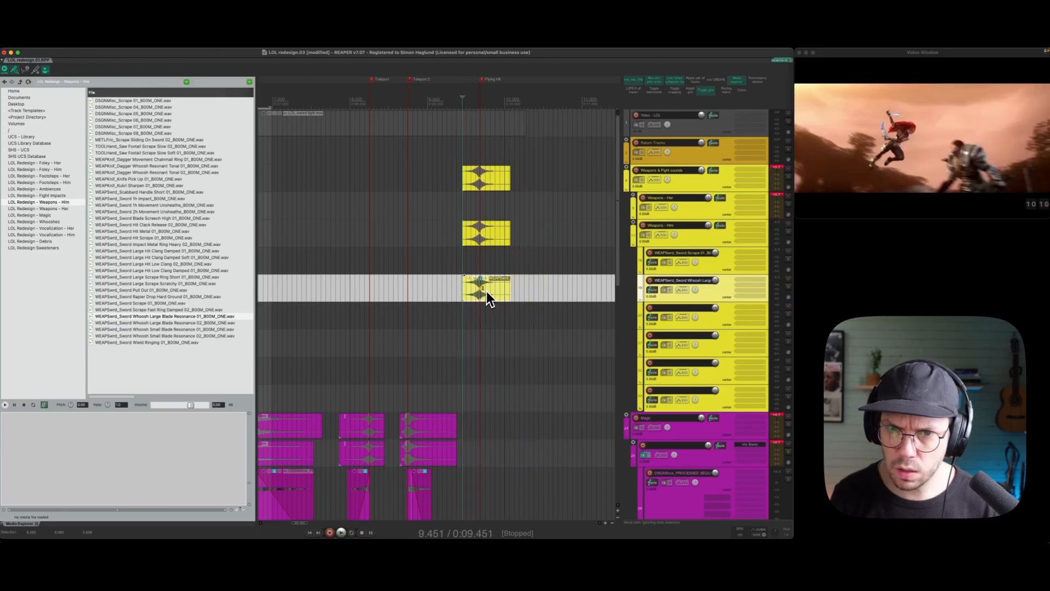
# Play back the Flying Hit section repeatedly to check the sword whoosh timing.
pyautogui.scroll(1, 487, 294)
pyautogui.scroll(-7, 487, 294)
pyautogui.click(494, 298)
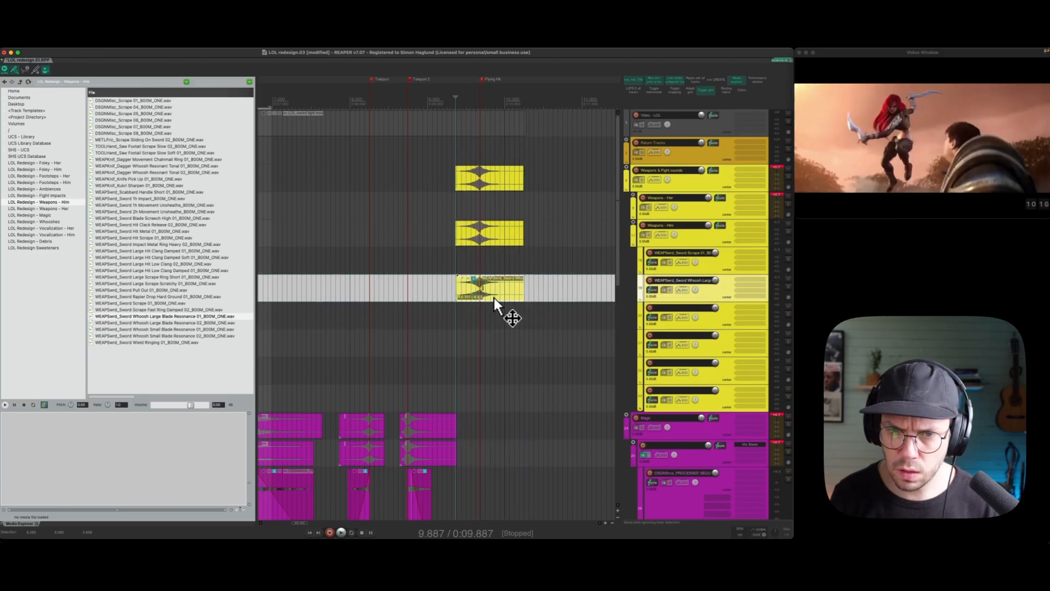
pyautogui.press('space')
pyautogui.press('space')
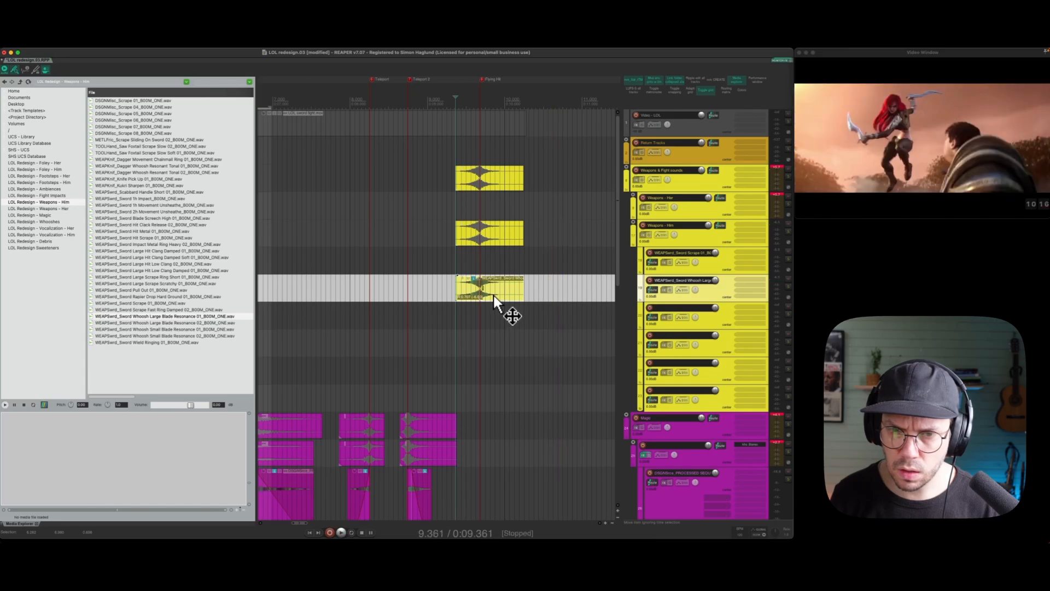
pyautogui.press('space')
pyautogui.scroll(2, 494, 292)
pyautogui.press('space')
pyautogui.press('space')
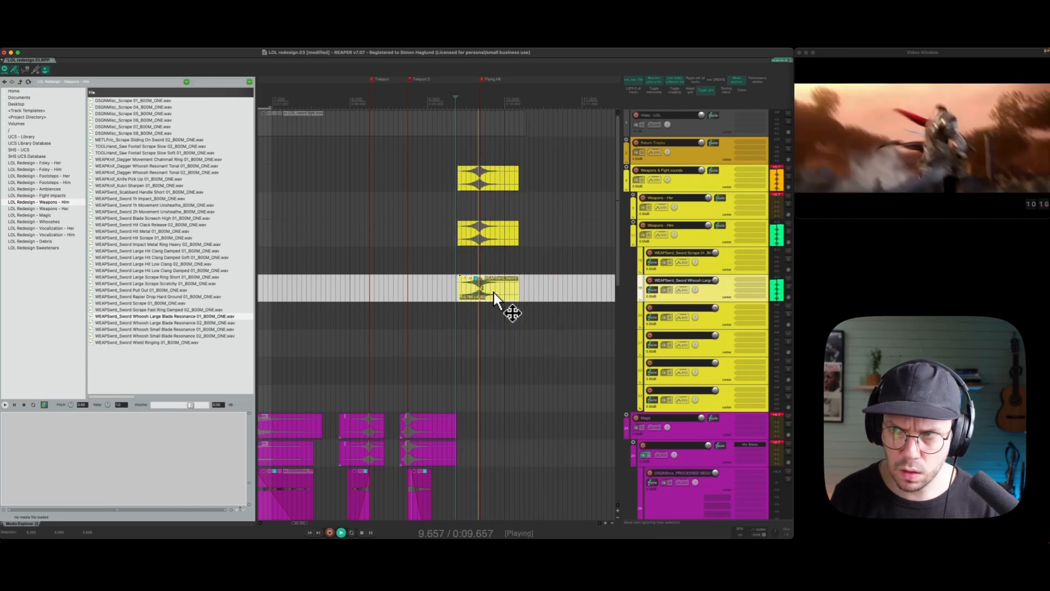
pyautogui.scroll(-1, 494, 298)
pyautogui.press('space')
pyautogui.press('space')
pyautogui.scroll(1, 494, 298)
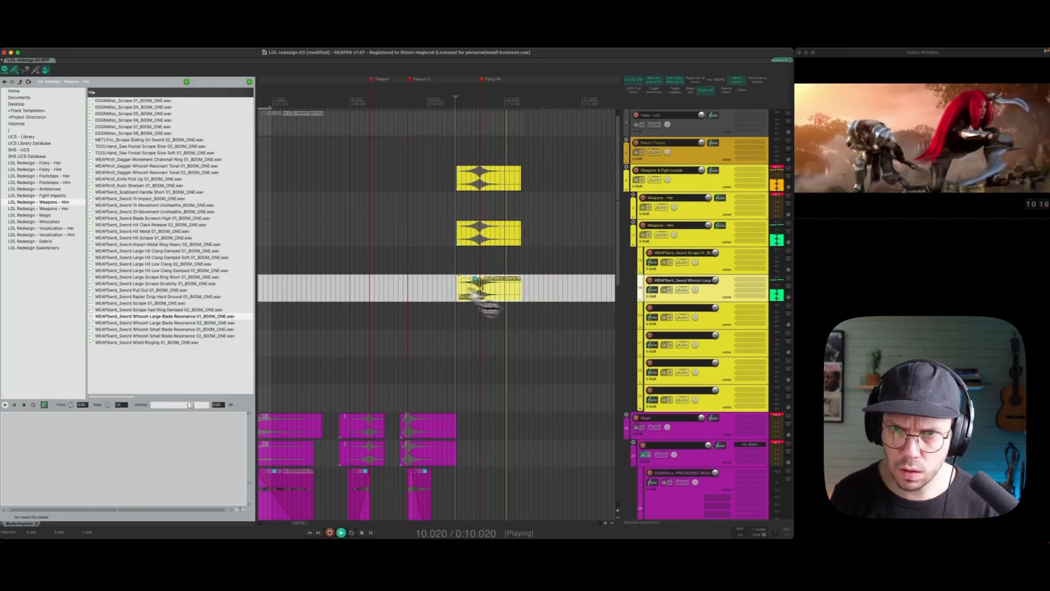
pyautogui.press('space')
pyautogui.press('space')
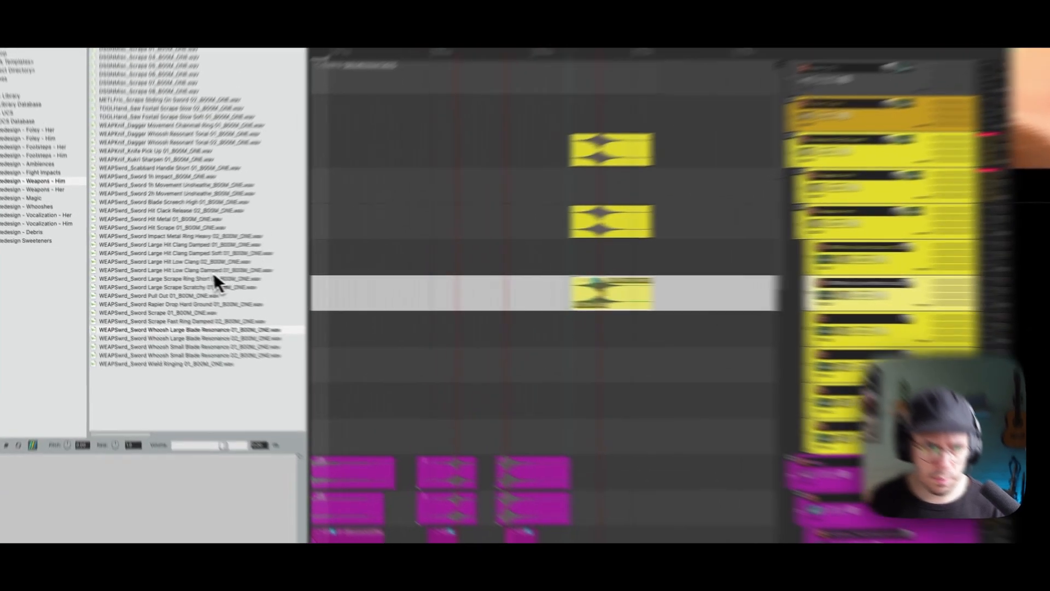
# Add Sword Large Hit Low Clang 02 to the next Weapons - Him track at the Flying Hit and nudge it into place.
pyautogui.click(176, 265)
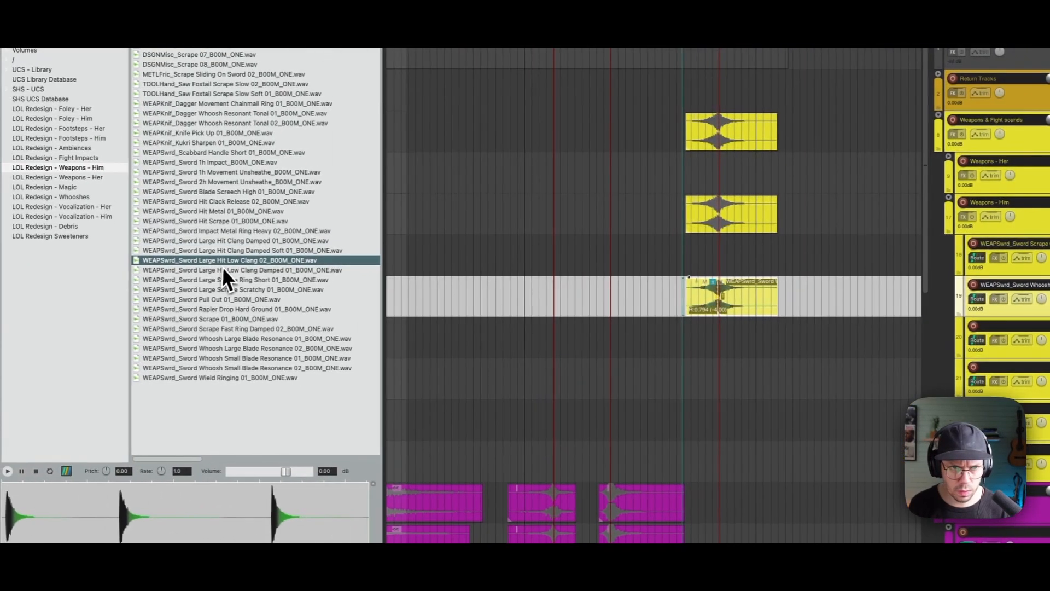
pyautogui.moveTo(214, 262); pyautogui.dragTo(696, 334)
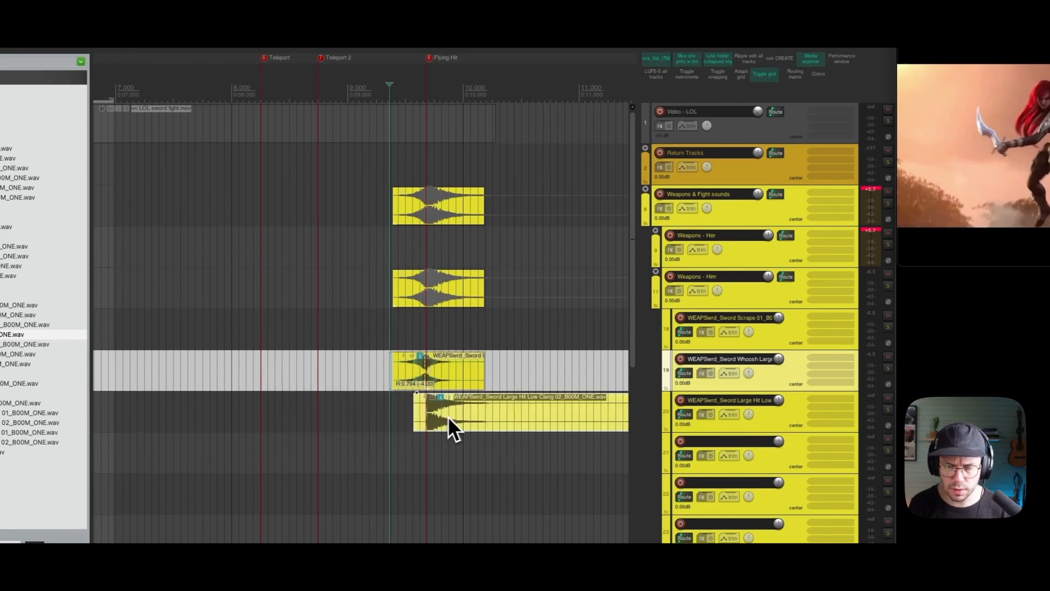
pyautogui.click(372, 402)
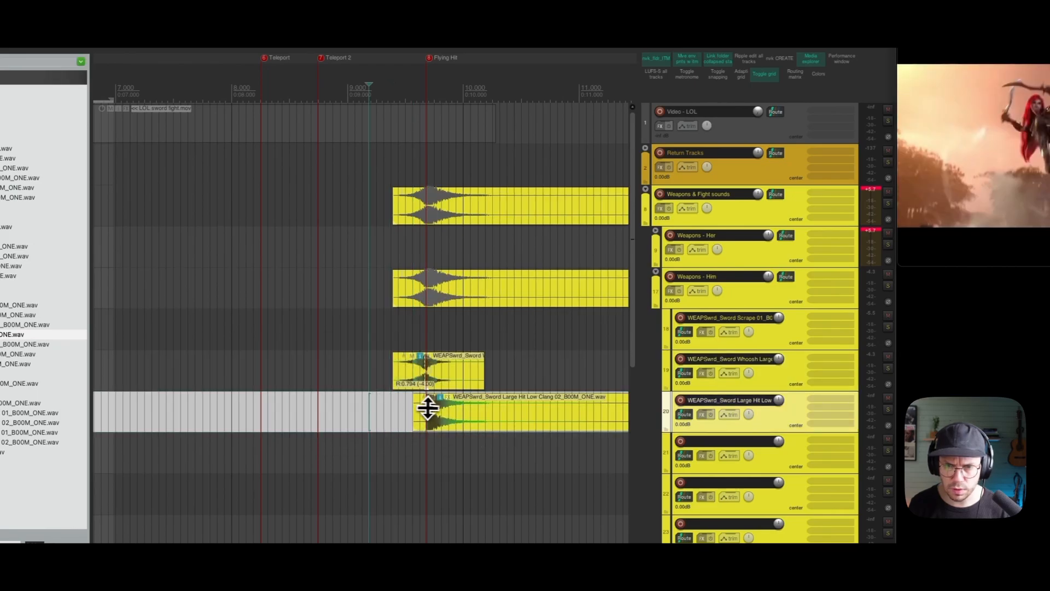
pyautogui.moveTo(428, 406); pyautogui.dragTo(438, 417)
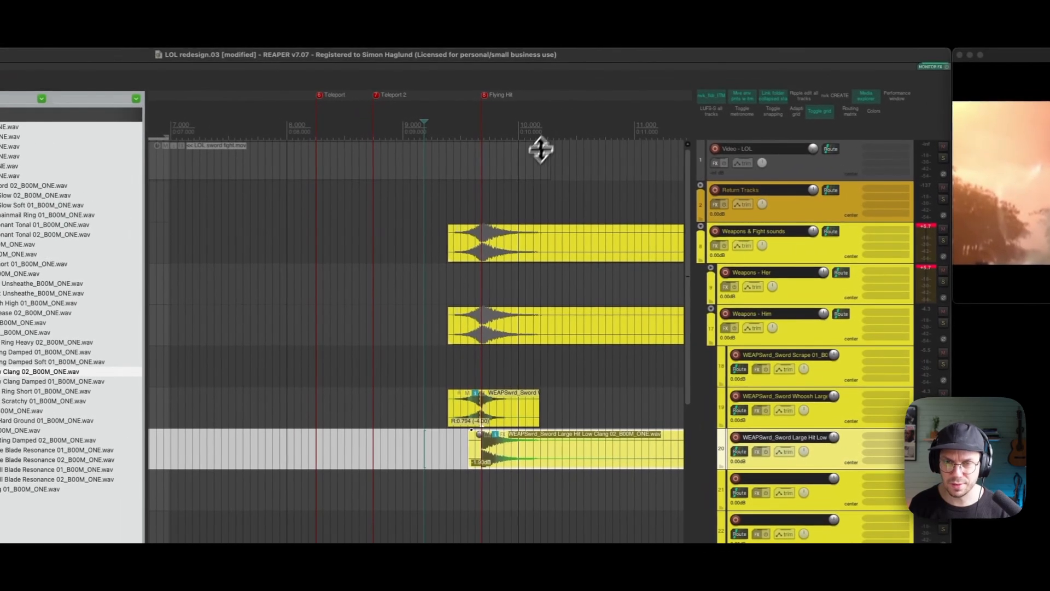
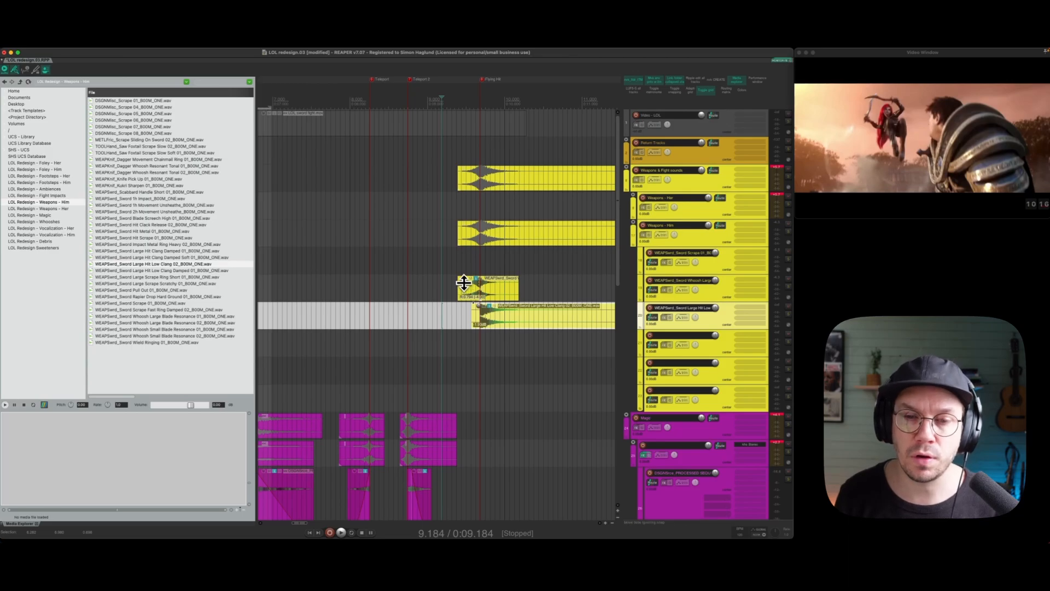
# Trim the start of the Sword Whoosh item closer to the Flying Hit and play the section back.
pyautogui.moveTo(437, 86)
pyautogui.mouseDown()
pyautogui.moveTo(525, 77)
pyautogui.moveTo(419, 82)
pyautogui.moveTo(422, 99)
pyautogui.mouseUp()
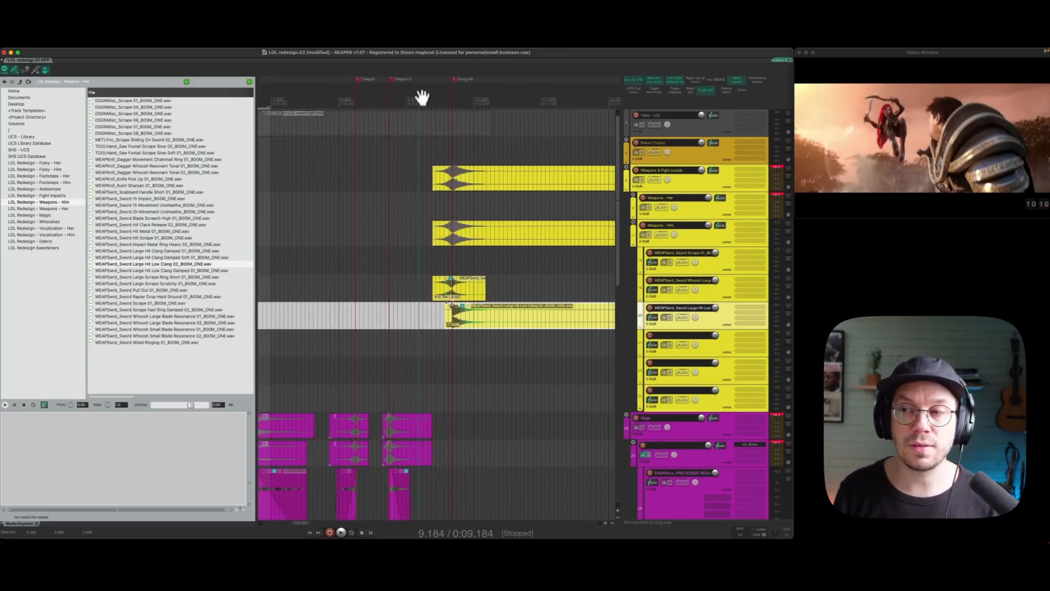
pyautogui.click(395, 294)
pyautogui.click(373, 287)
pyautogui.press('space')
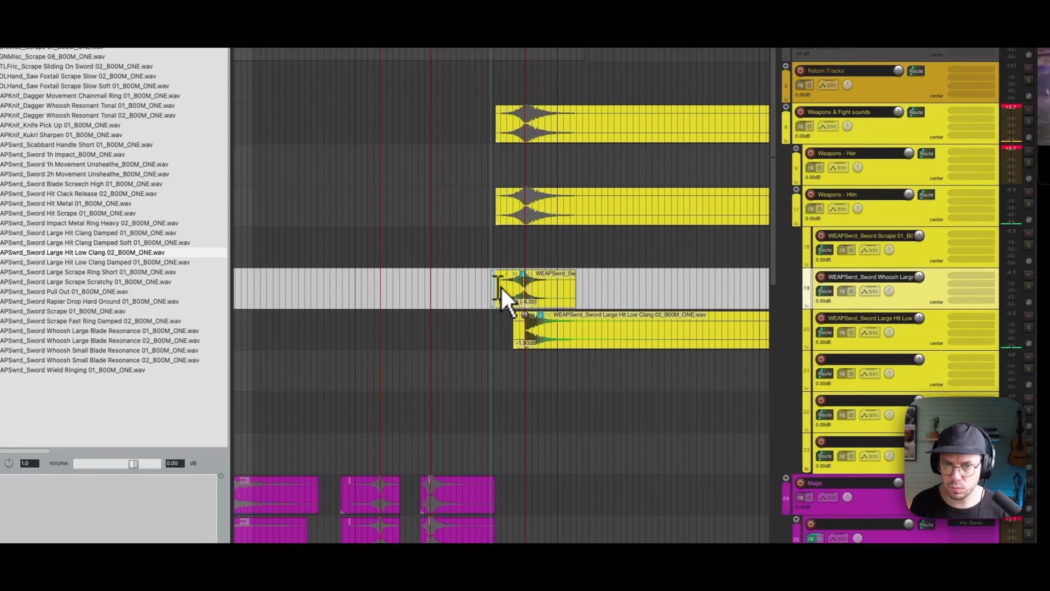
pyautogui.click(507, 284)
pyautogui.hotkey('shift', '0')
pyautogui.hotkey('shift', '0')
pyautogui.hotkey('shift', '0')
pyautogui.hotkey('shift', '0')
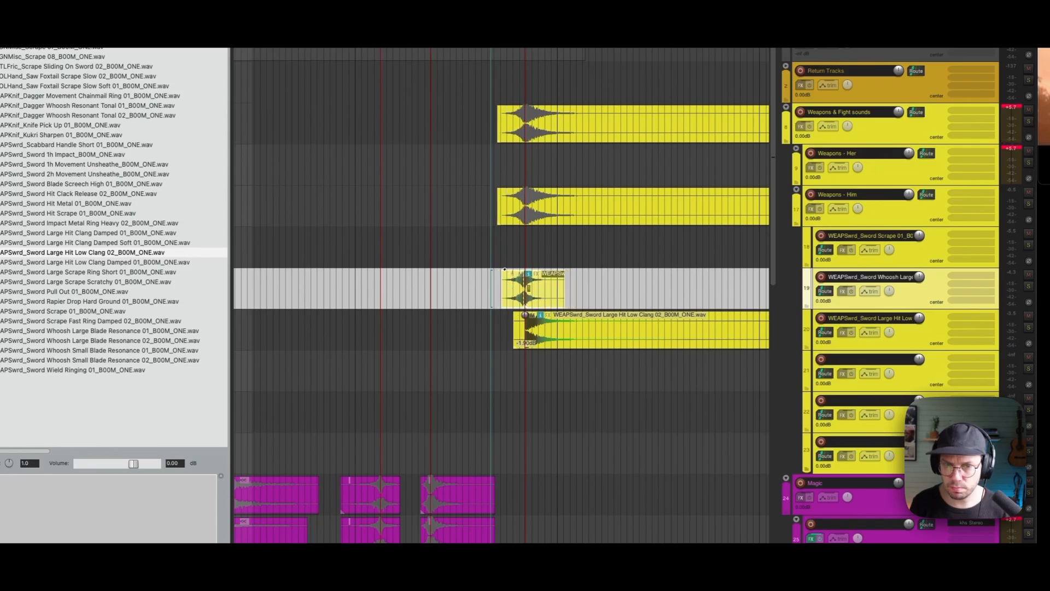
pyautogui.click(414, 273)
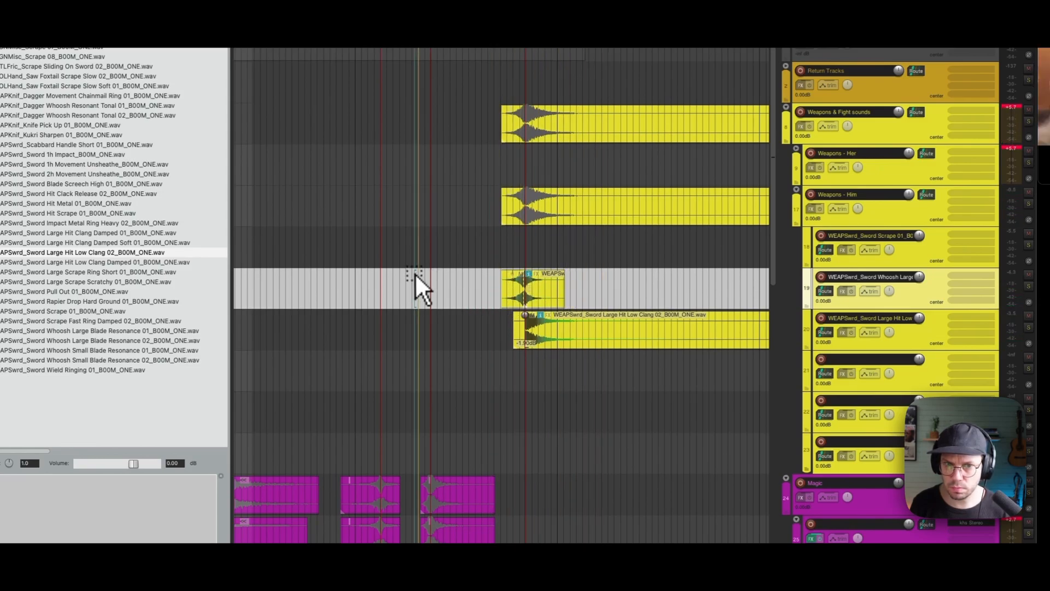
pyautogui.press('space')
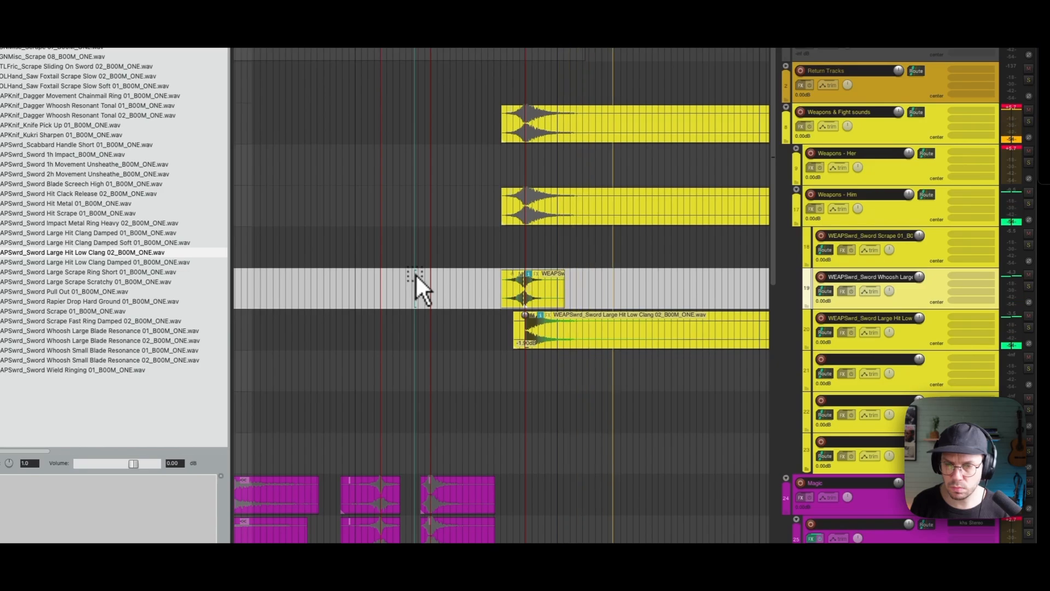
pyautogui.press('space')
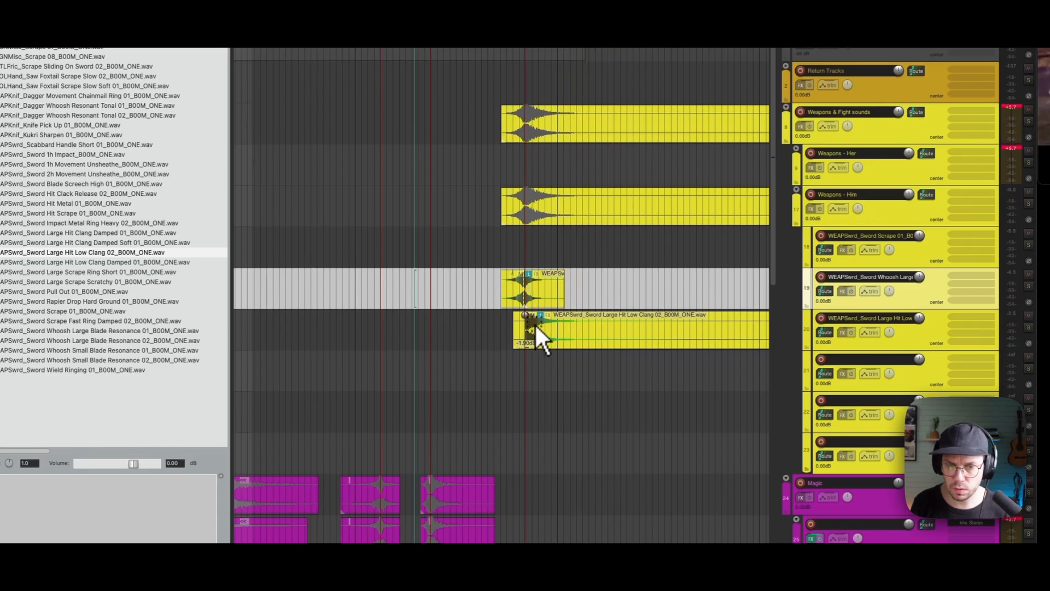
pyautogui.moveTo(535, 324); pyautogui.dragTo(534, 325)
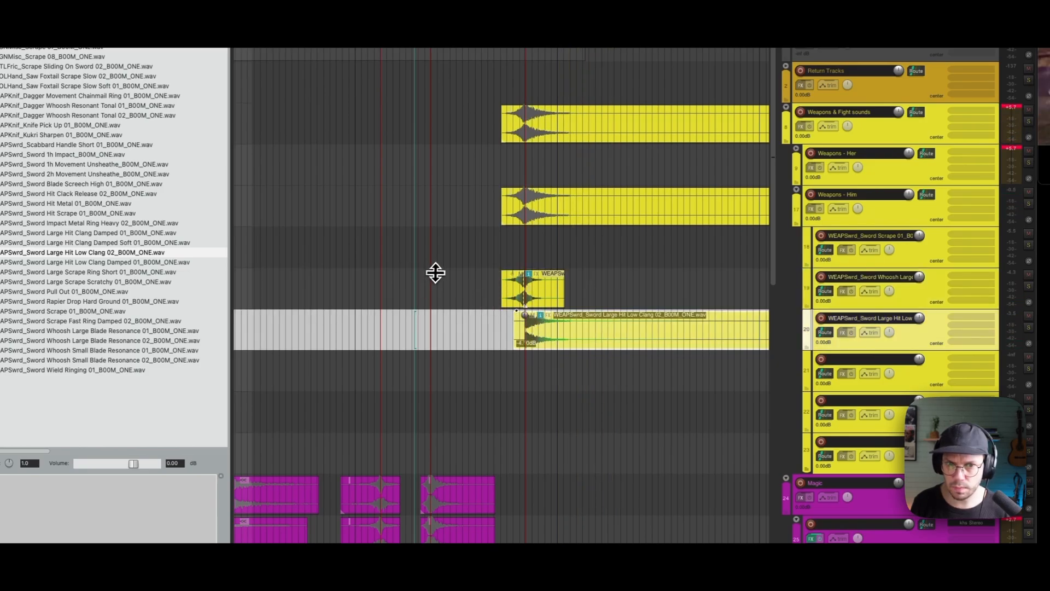
pyautogui.moveTo(414, 258); pyautogui.dragTo(535, 254)
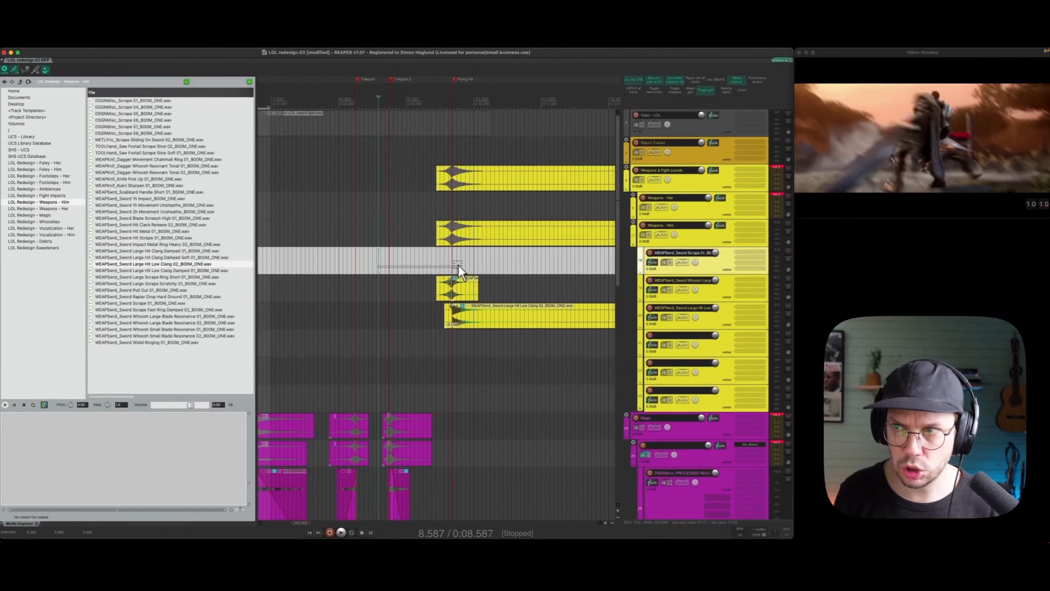
pyautogui.moveTo(458, 265); pyautogui.dragTo(463, 264)
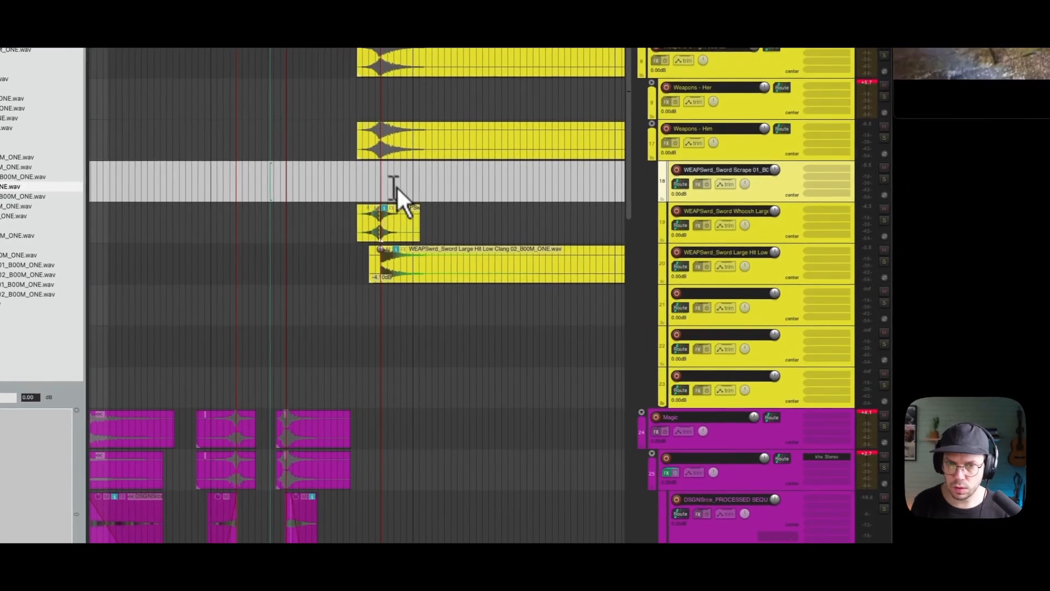
# Expand the Vocalizations folder and collapse the Voc - Him subfolder, selecting Voc - Her.
pyautogui.scroll(-15, 474, 335)
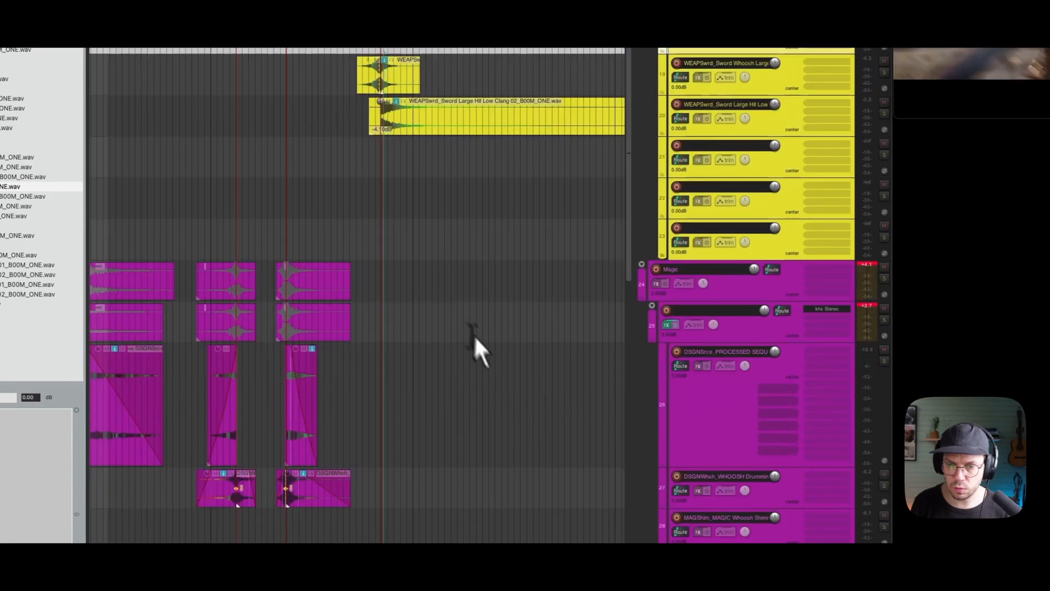
pyautogui.scroll(-2, 499, 365)
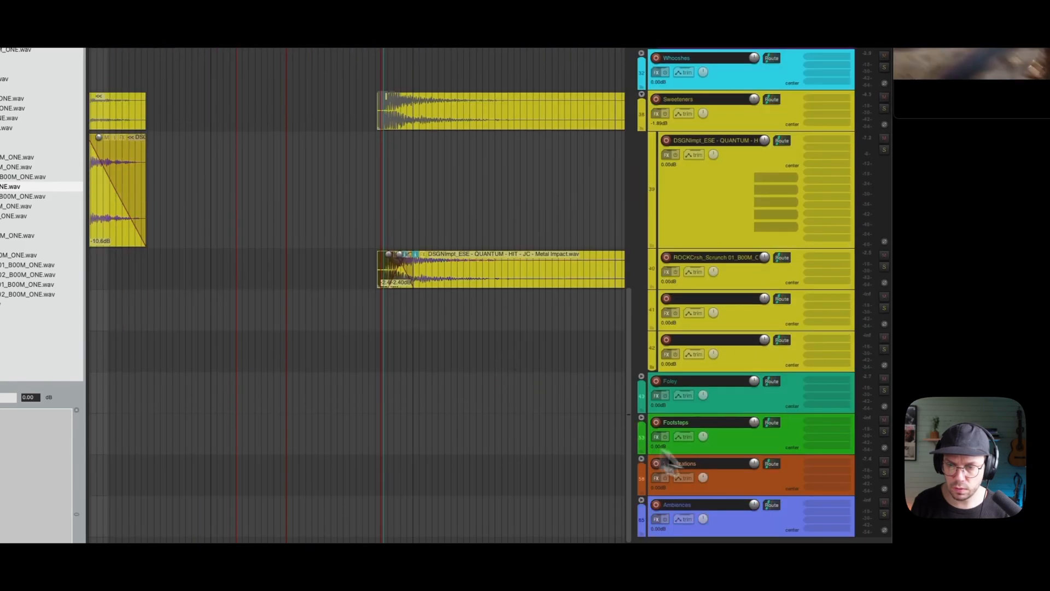
pyautogui.doubleClick(746, 480)
pyautogui.scroll(-6, 746, 480)
pyautogui.click(745, 323)
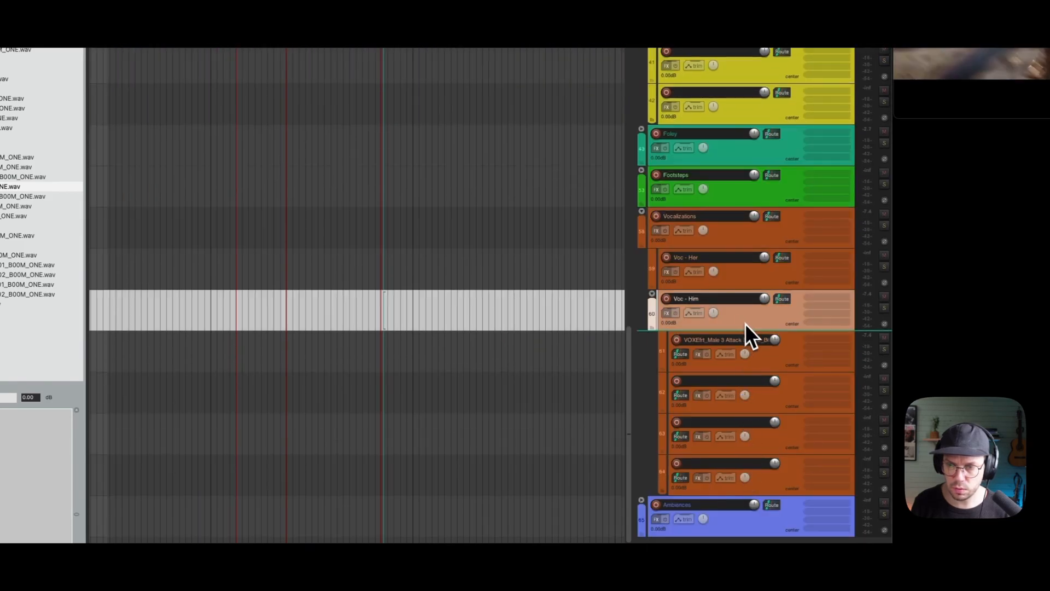
pyautogui.doubleClick(741, 317)
pyautogui.click(728, 284)
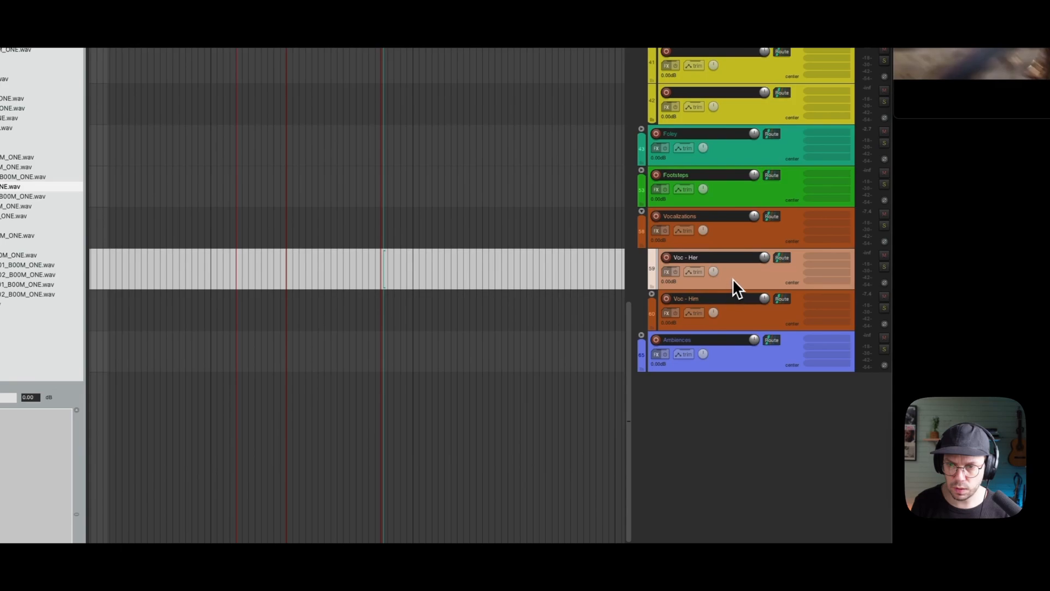
# Insert three new empty tracks inside the Voc - Her folder.
pyautogui.press('super+t')
pyautogui.moveTo(746, 312); pyautogui.dragTo(748, 288)
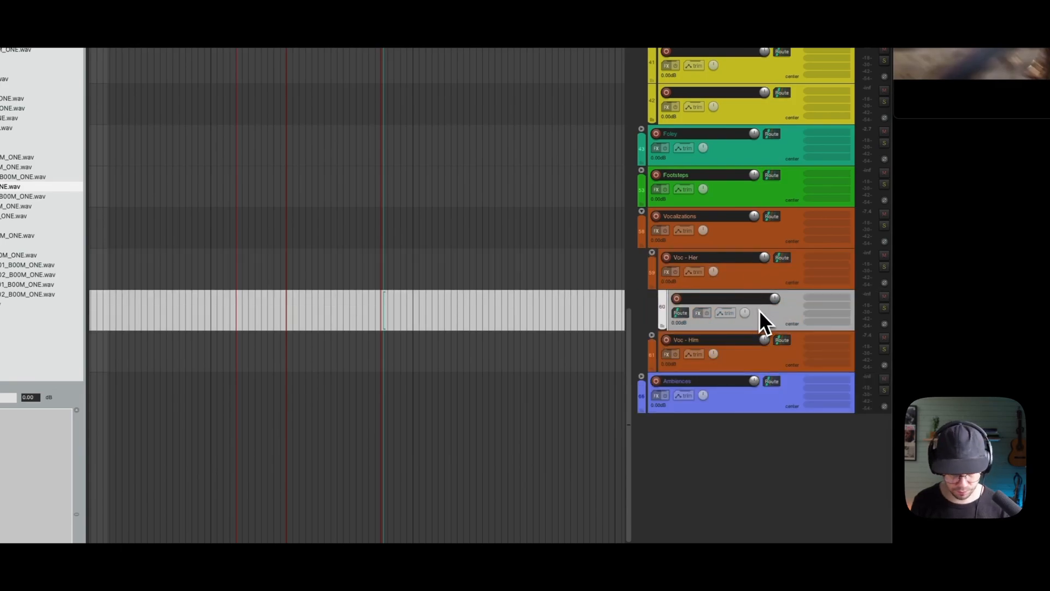
pyautogui.press('super+t')
pyautogui.press('super+t')
pyautogui.click(761, 284)
pyautogui.keyDown('shift'); pyautogui.click(786, 380); pyautogui.keyUp('shift')
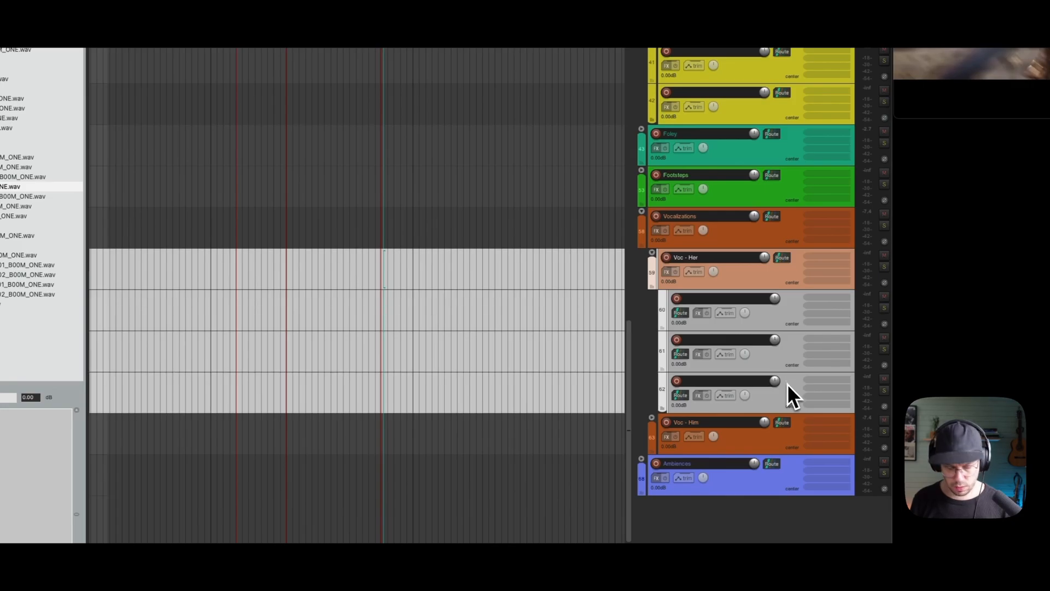
pyautogui.hotkey('shift', 'c')
# Preview the Vocalization - Her sounds and add VOXEfrt_Female 01 Attack Hah 01 to a new Voc - Her track at the Flying Hit.
pyautogui.click(219, 370)
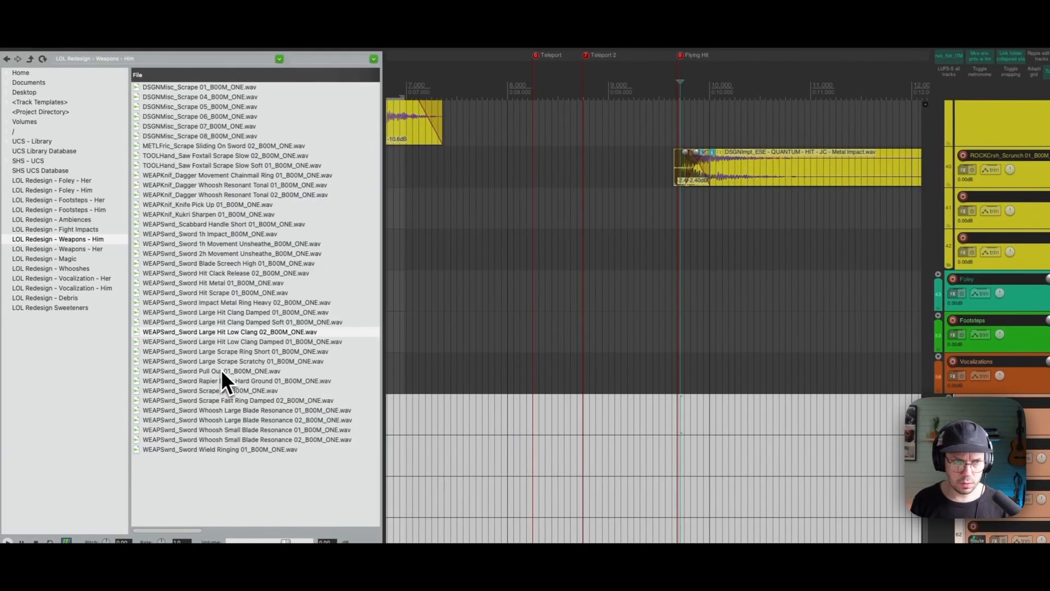
pyautogui.click(74, 289)
pyautogui.click(76, 279)
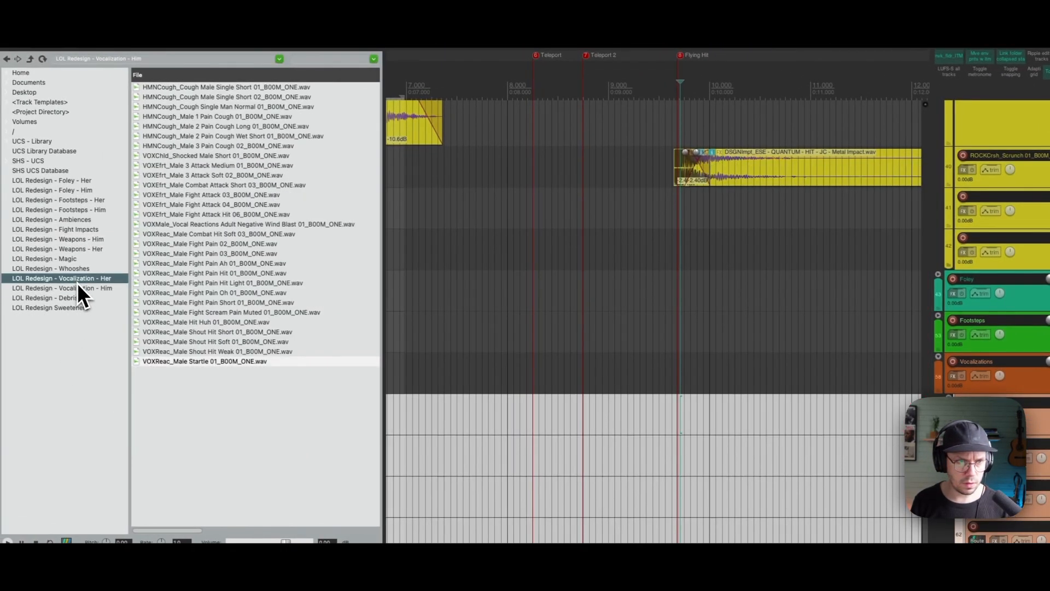
pyautogui.click(215, 88)
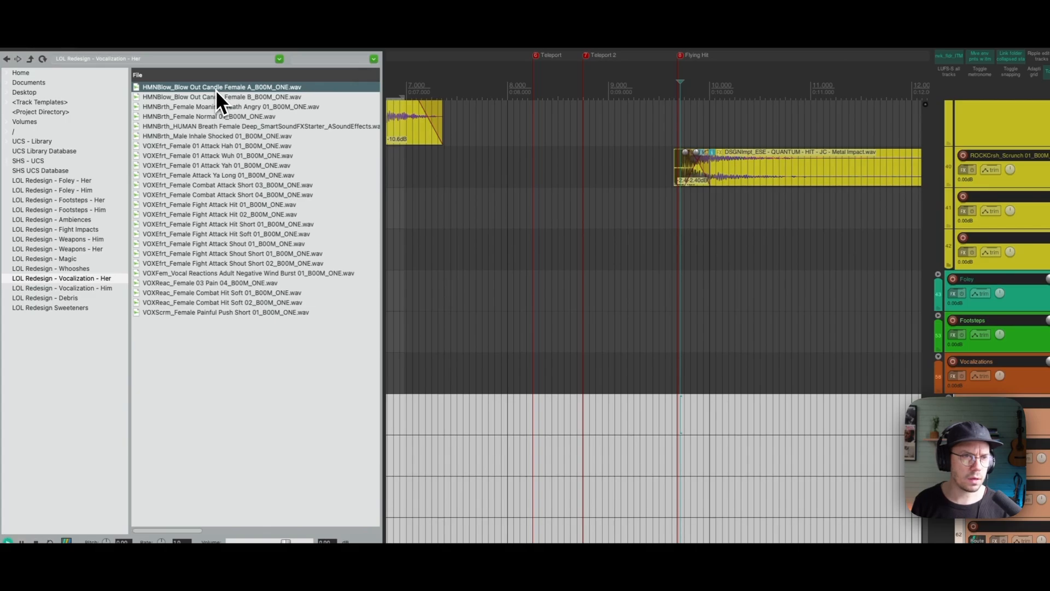
pyautogui.click(215, 107)
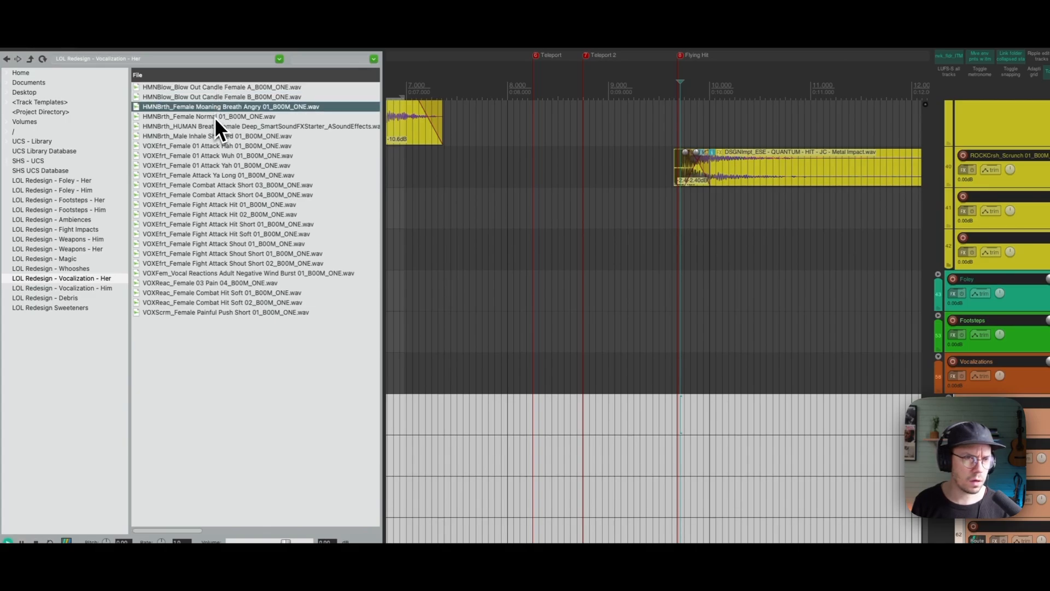
pyautogui.click(214, 138)
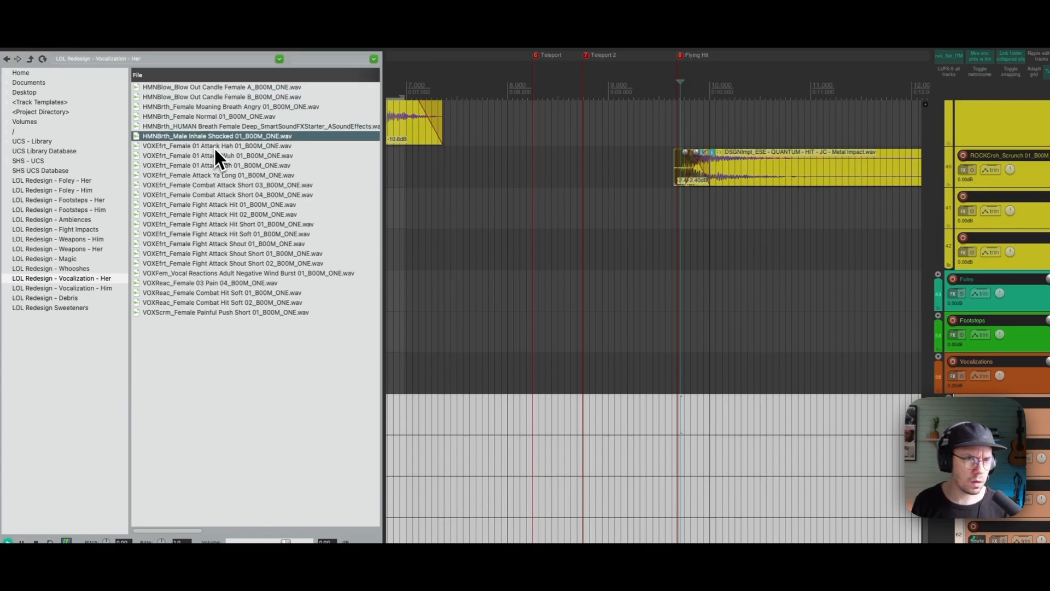
pyautogui.click(213, 147)
pyautogui.moveTo(212, 146); pyautogui.dragTo(630, 456)
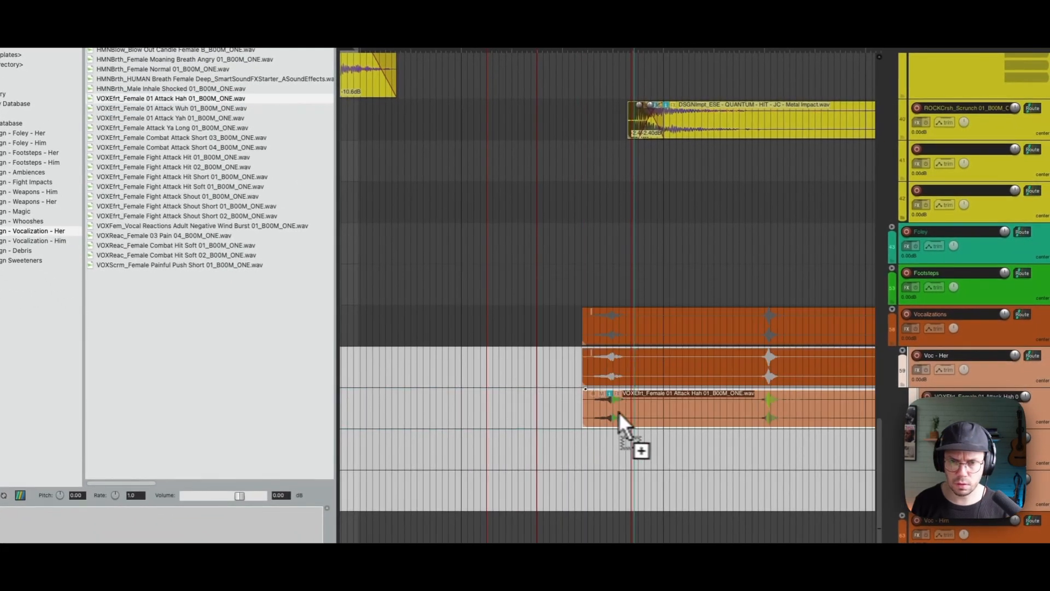
pyautogui.moveTo(638, 415); pyautogui.dragTo(670, 442)
# Play back the Flying Hit and move the Attack Hah item slightly earlier.
pyautogui.click(569, 424)
pyautogui.press('space')
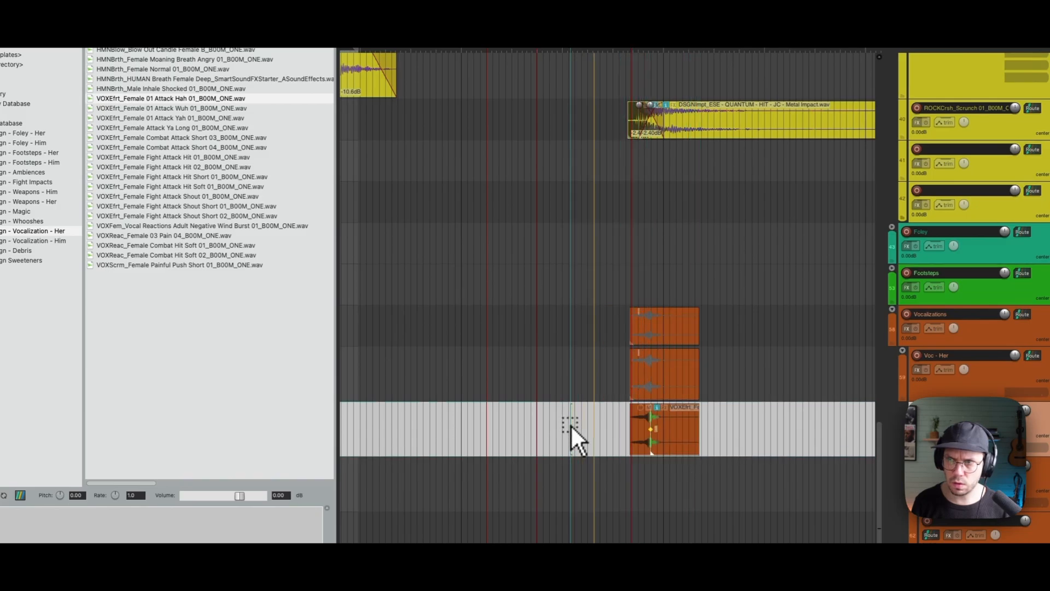
pyautogui.press('space')
pyautogui.press('space')
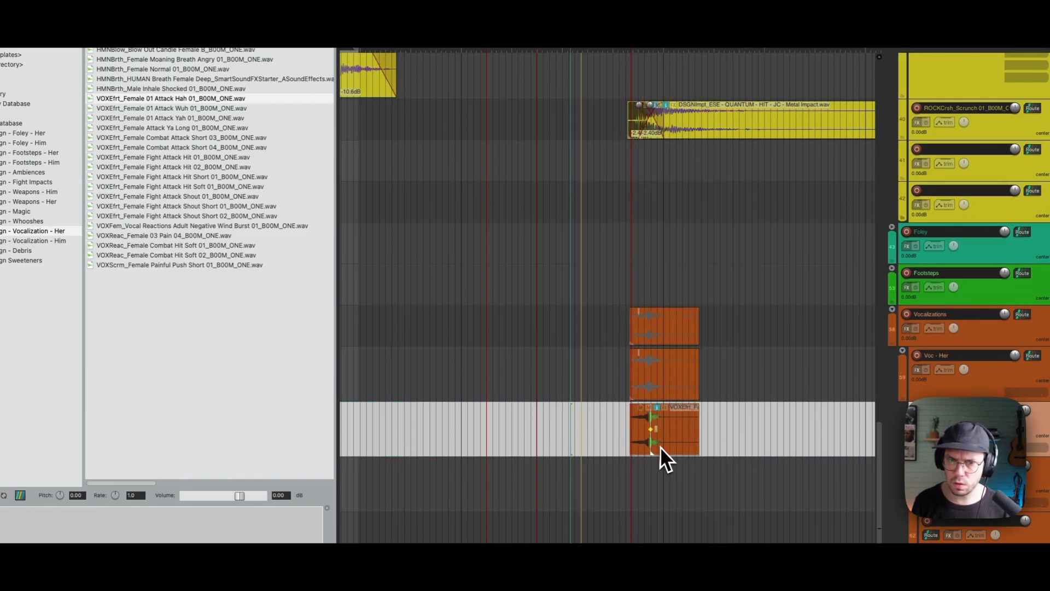
pyautogui.moveTo(666, 439); pyautogui.dragTo(644, 390)
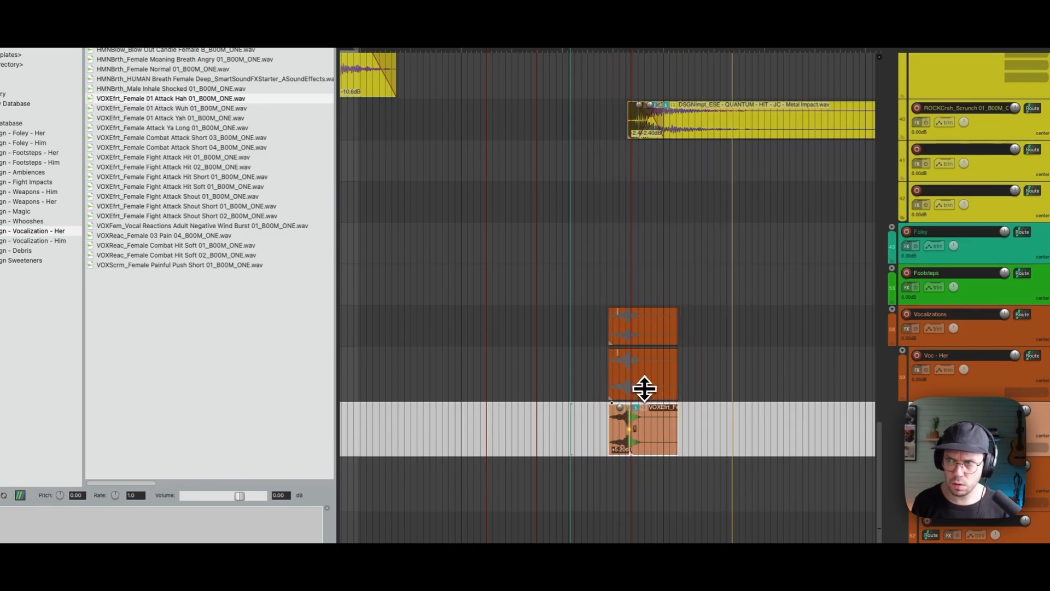
pyautogui.press('space')
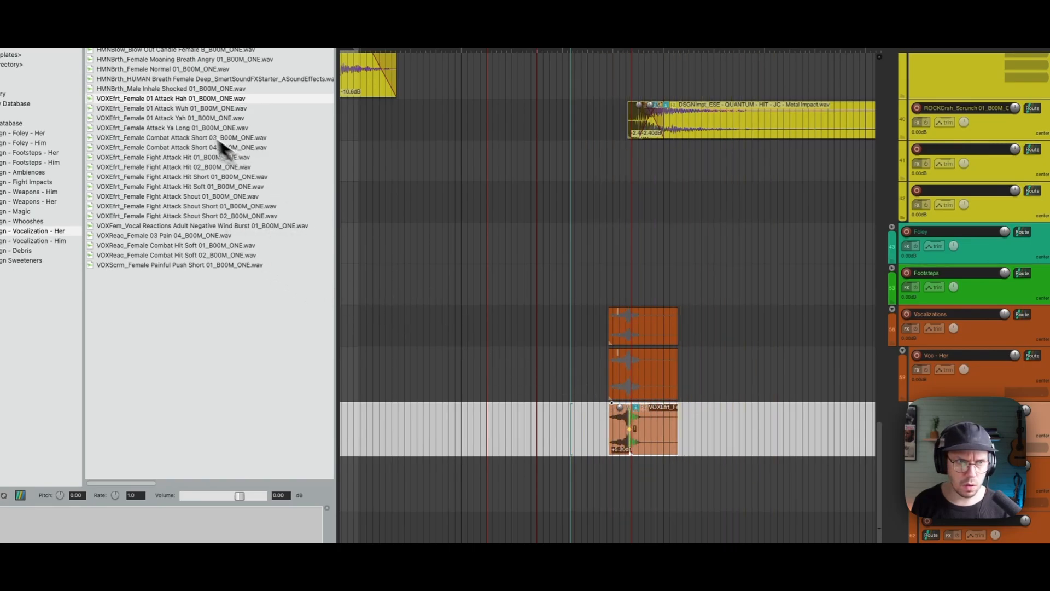
# Add VOXEfrt_Female Combat Attack Short 03 to the next Voc - Her track at the Flying Hit.
pyautogui.click(173, 109)
pyautogui.click(166, 116)
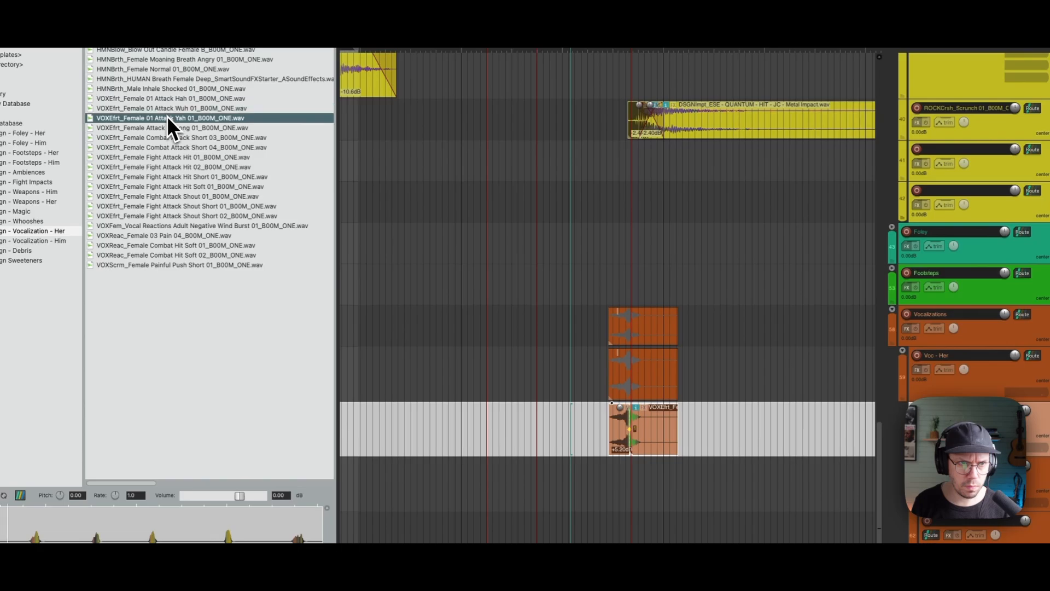
pyautogui.click(165, 126)
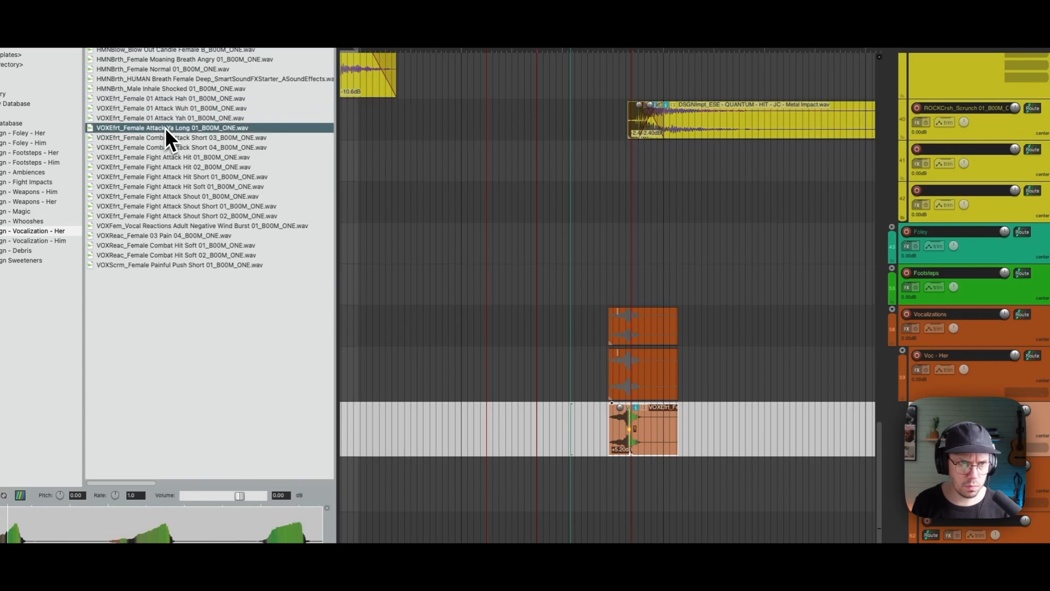
pyautogui.click(166, 136)
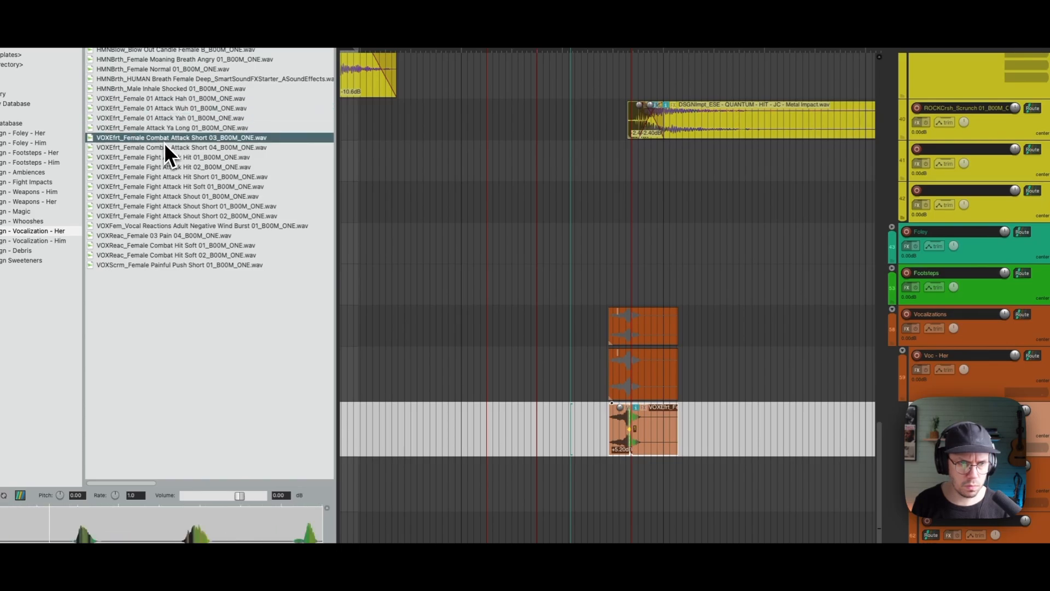
pyautogui.moveTo(165, 141); pyautogui.dragTo(620, 476)
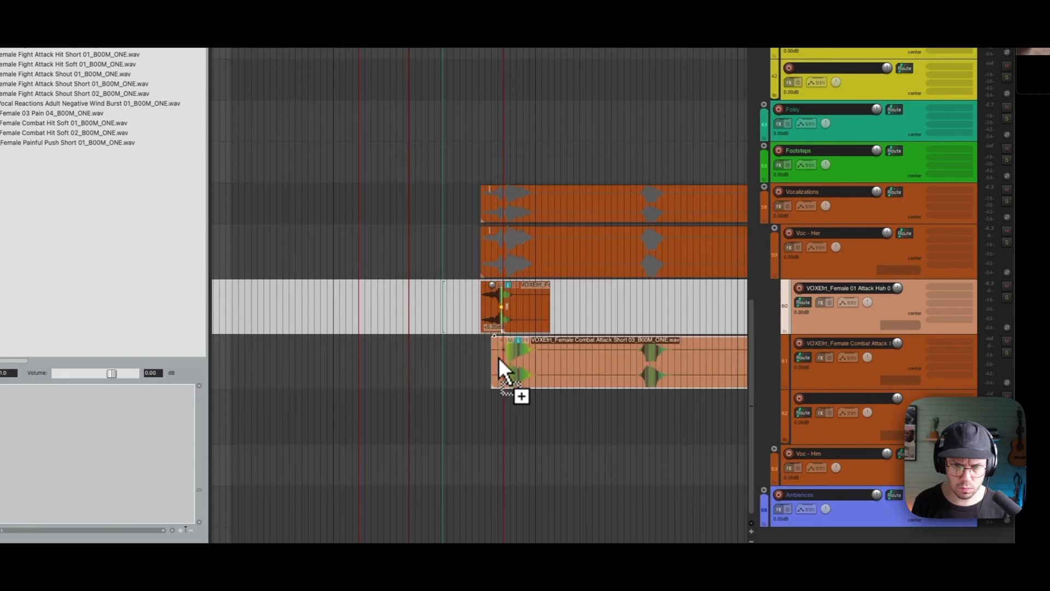
pyautogui.moveTo(497, 356)
pyautogui.mouseDown()
pyautogui.moveTo(479, 346)
pyautogui.moveTo(500, 353)
pyautogui.mouseUp()
# Play back the Flying Hit vocalizations and mute the Combat Attack Short item.
pyautogui.click(451, 338)
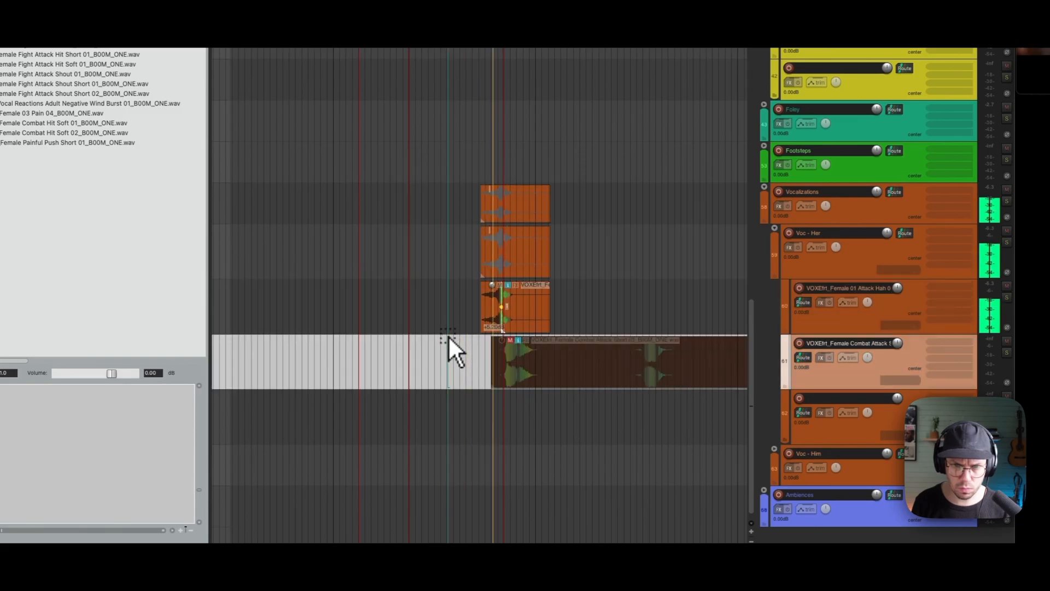
pyautogui.click(515, 305)
pyautogui.press('space')
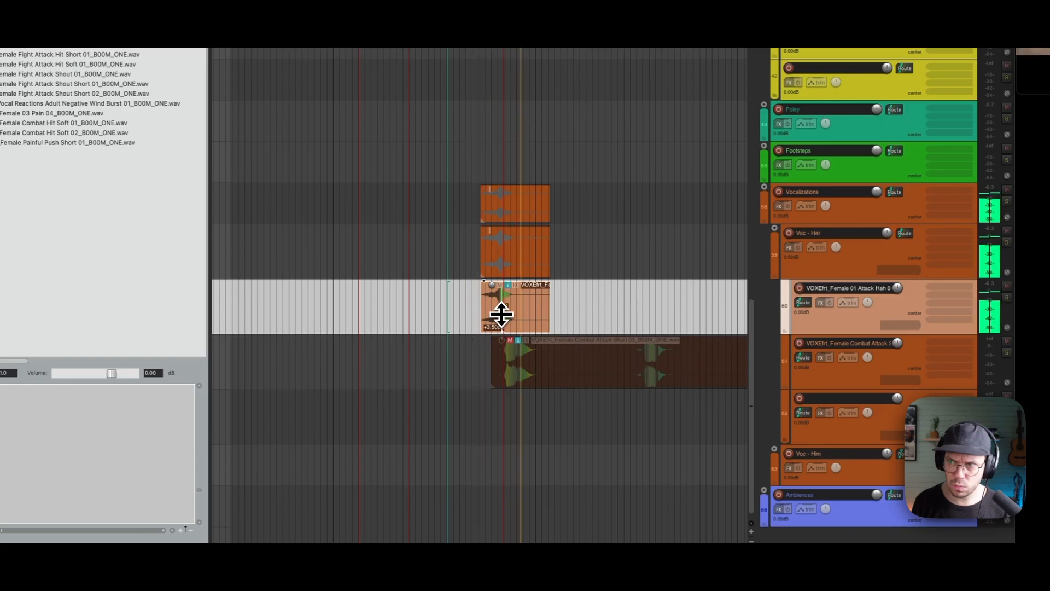
pyautogui.press('space')
pyautogui.click(514, 339)
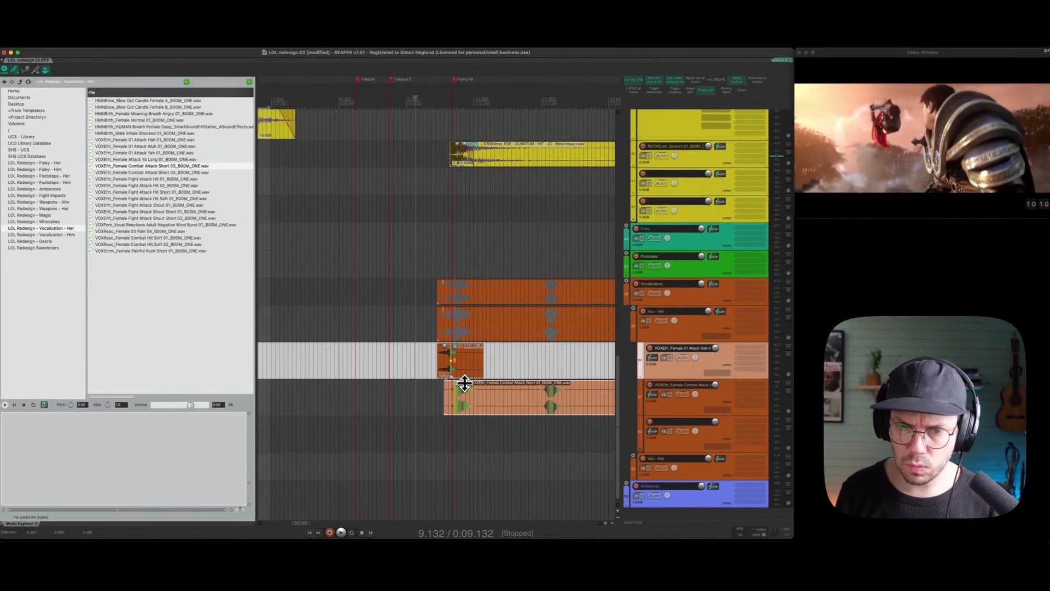
pyautogui.press('m')
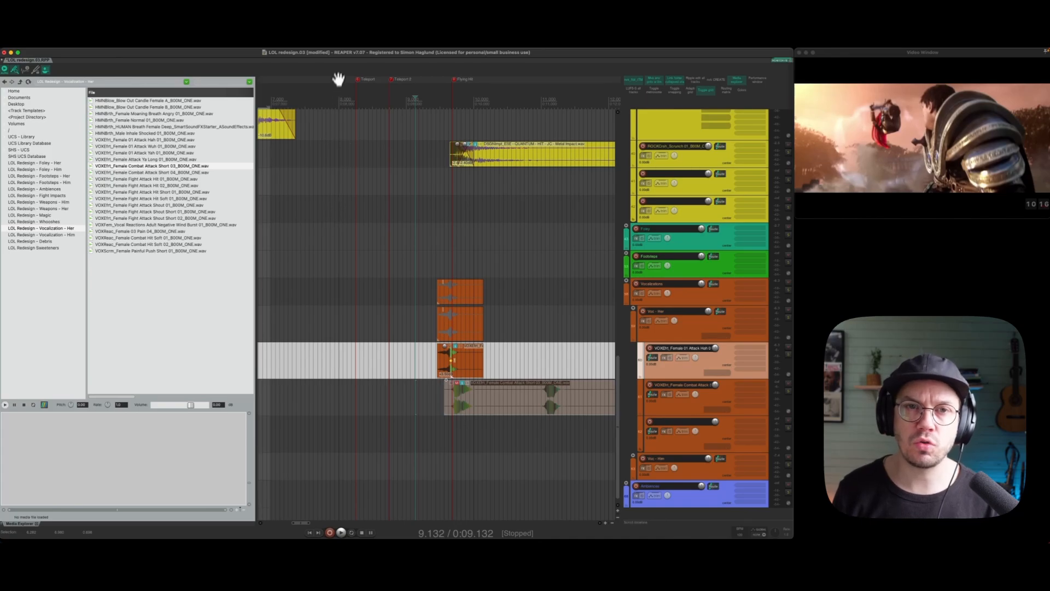
pyautogui.moveTo(338, 78); pyautogui.dragTo(460, 77)
pyautogui.click(478, 292)
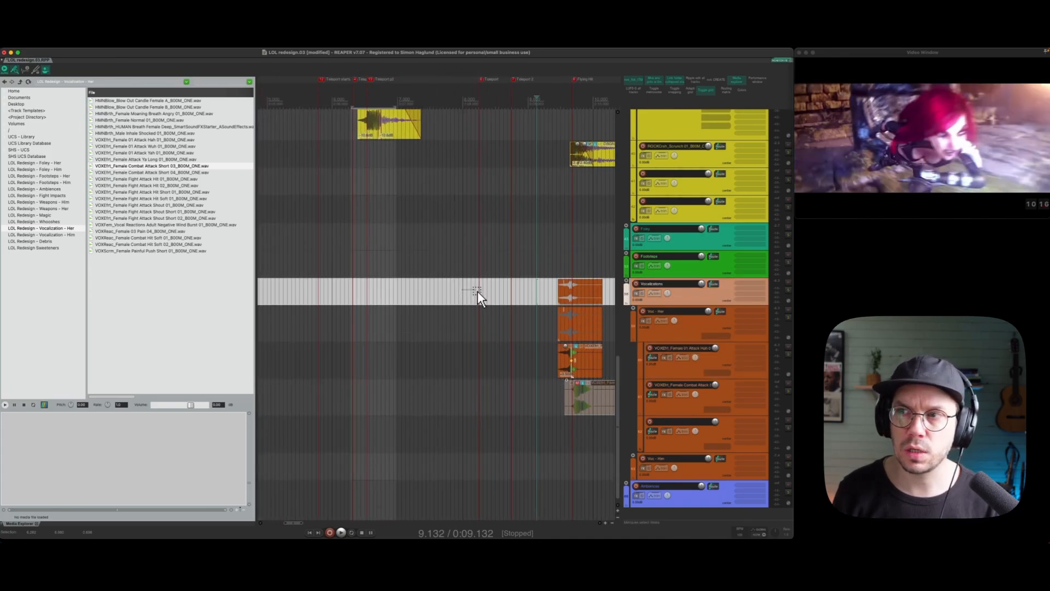
pyautogui.click(477, 292)
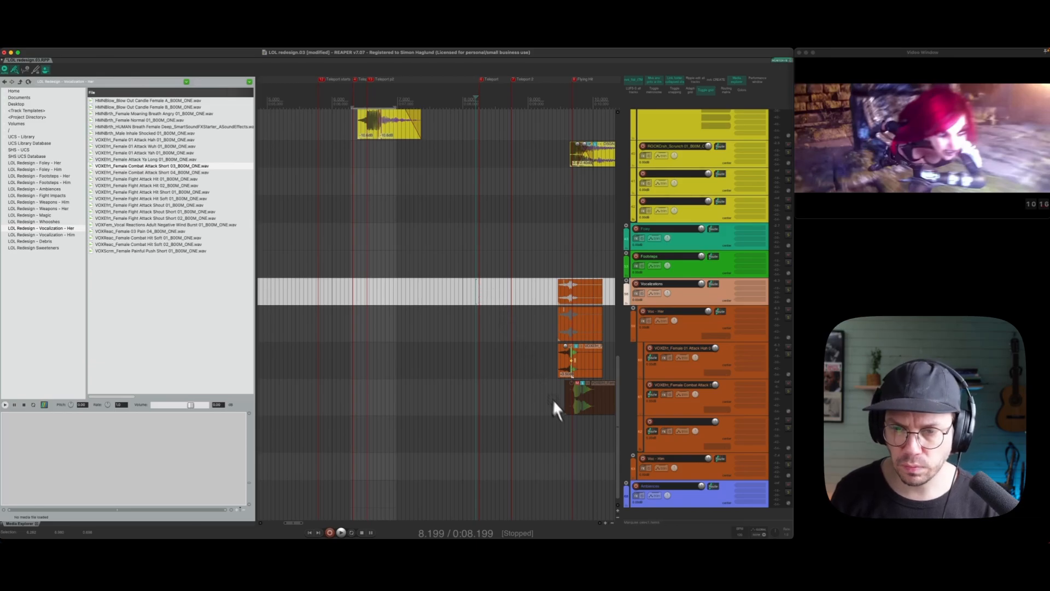
pyautogui.click(574, 398)
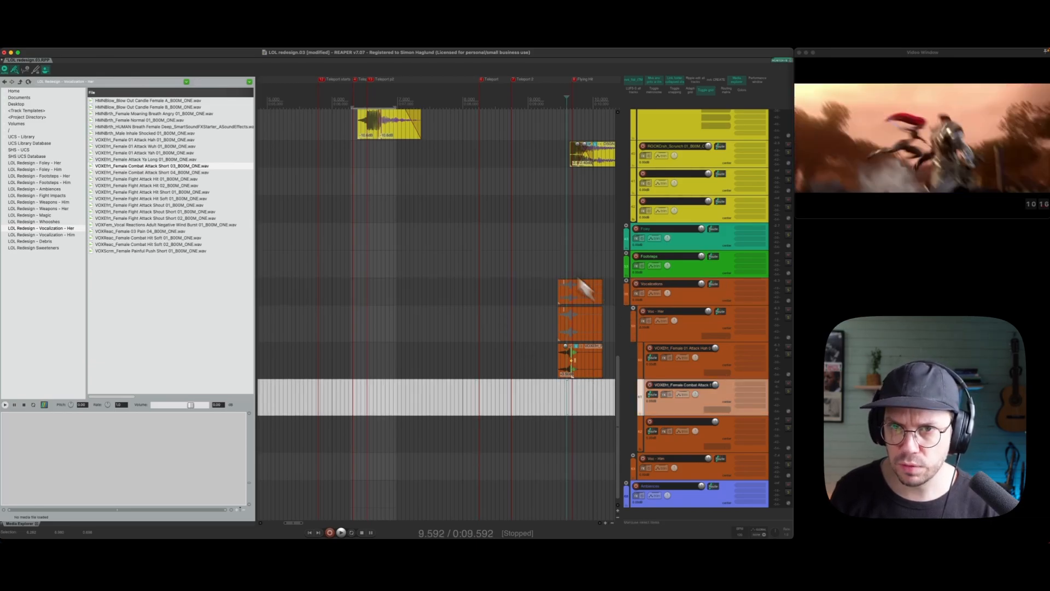
pyautogui.scroll(5, 535, 194)
pyautogui.click(490, 166)
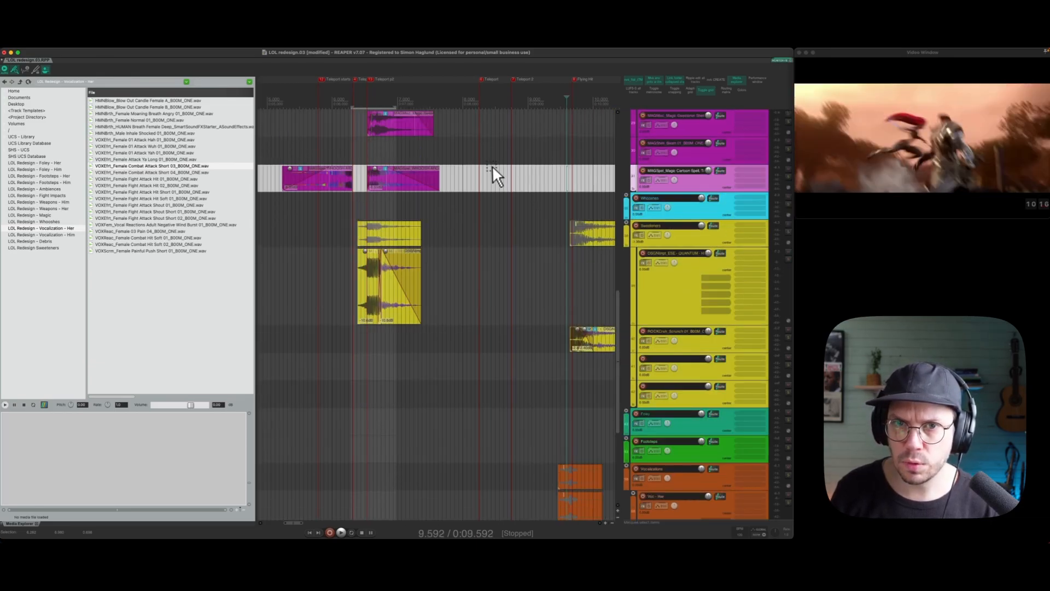
# Play back the Flying Hit section and scroll through the weapon tracks.
pyautogui.press('space')
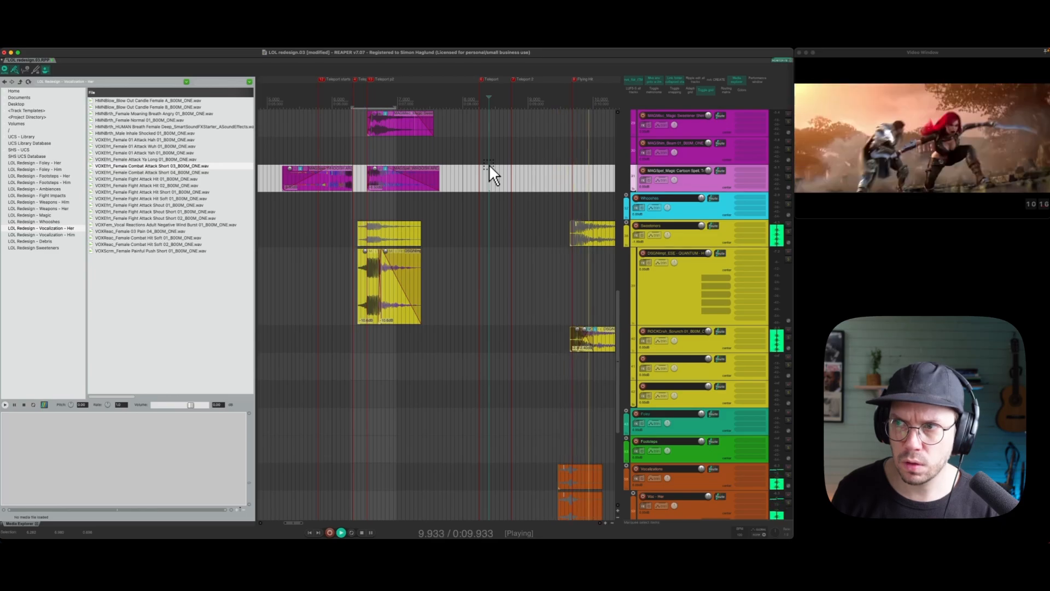
pyautogui.press('space')
pyautogui.scroll(15, 535, 194)
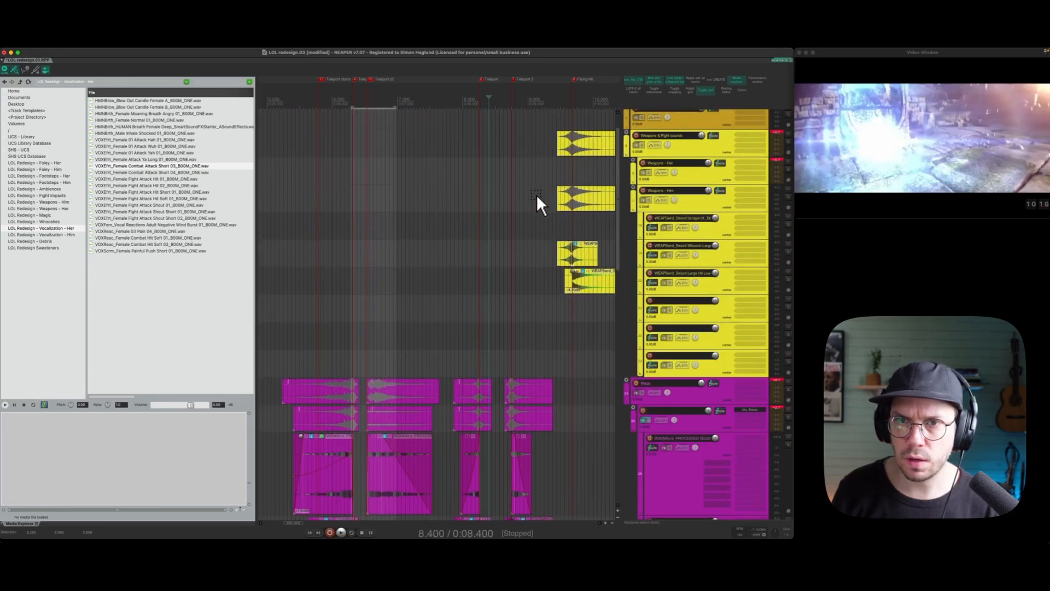
pyautogui.scroll(-2, 550, 258)
pyautogui.scroll(2, 550, 258)
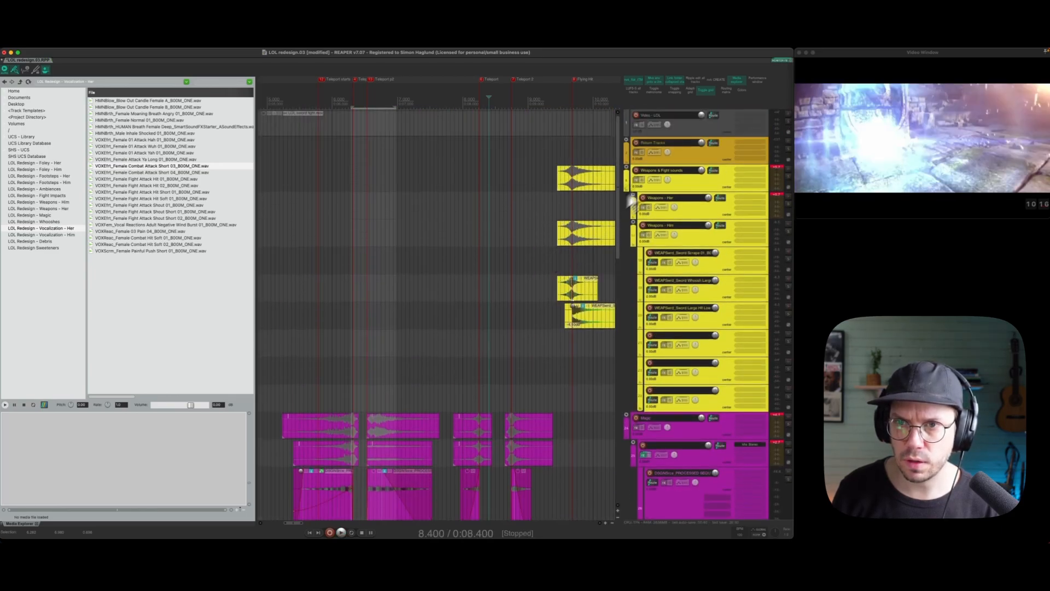
pyautogui.scroll(-7, 550, 296)
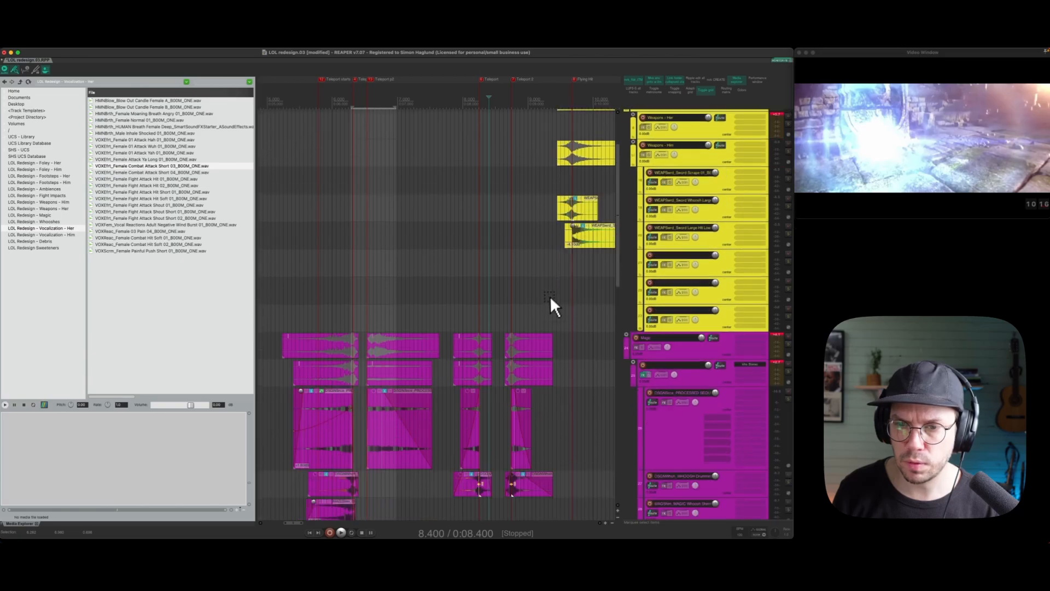
# Preview Weapons - Her sounds and add WEAPArmr_Metal Shield Sword Deflect Impact Whoosh Ring-001 to the empty weapon track at the Flying Hit.
pyautogui.click(700, 219)
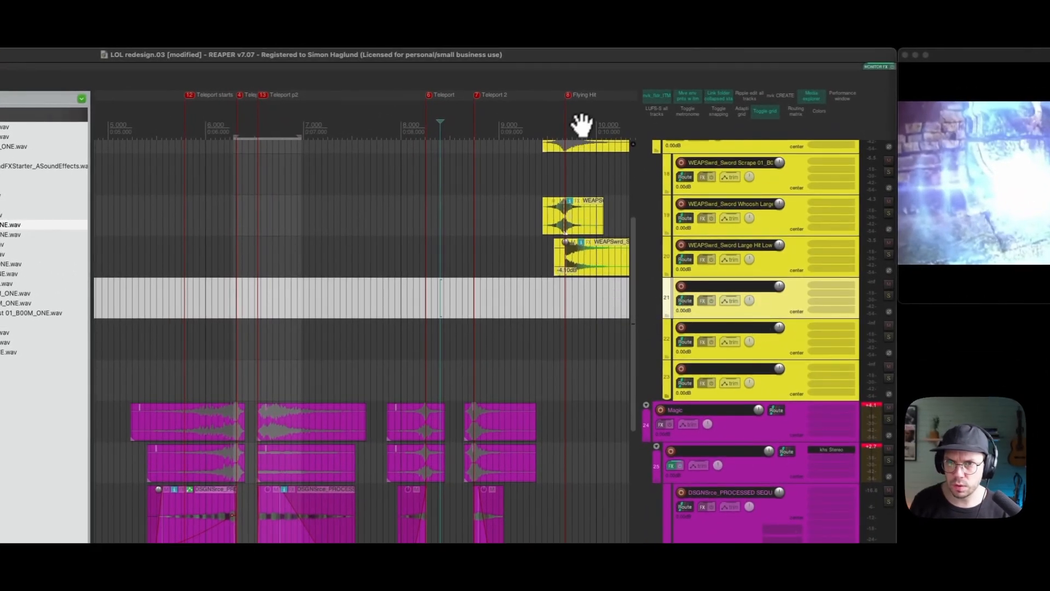
pyautogui.scroll(3, 394, 287)
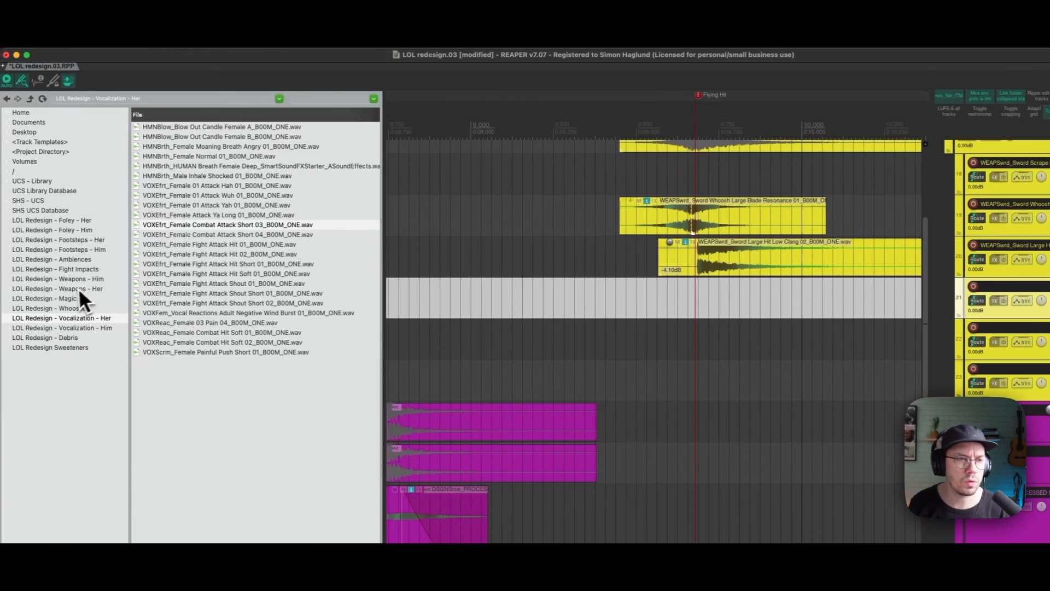
pyautogui.click(71, 281)
pyautogui.click(73, 288)
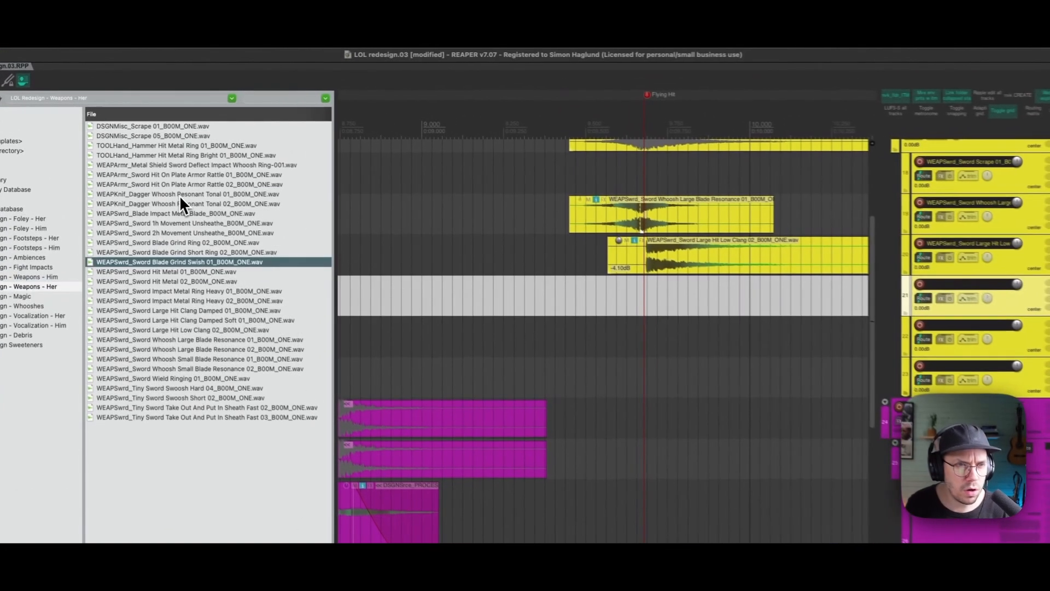
pyautogui.click(151, 146)
pyautogui.click(181, 205)
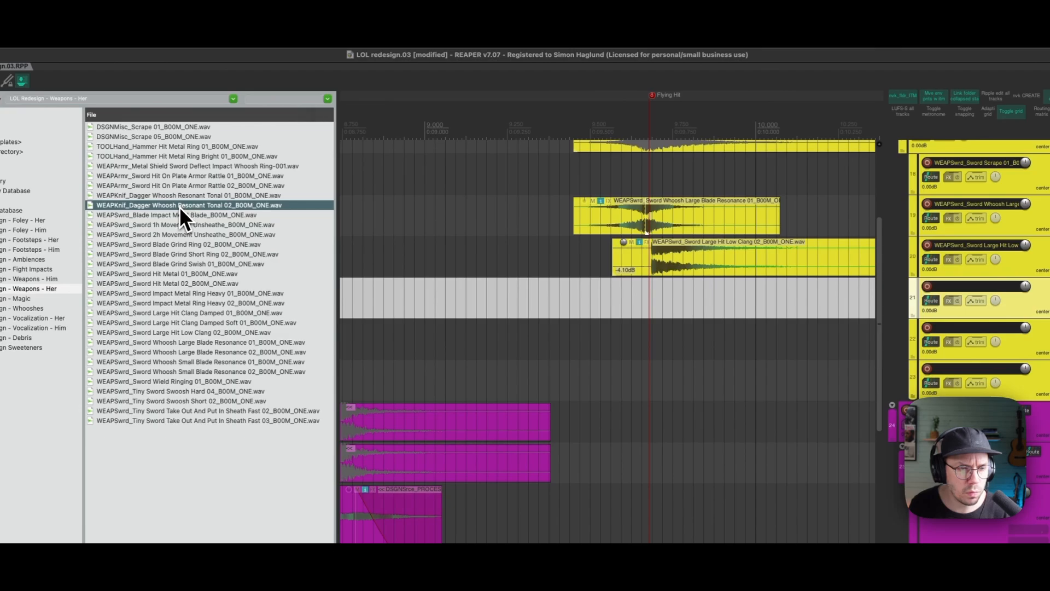
pyautogui.click(179, 215)
pyautogui.click(179, 224)
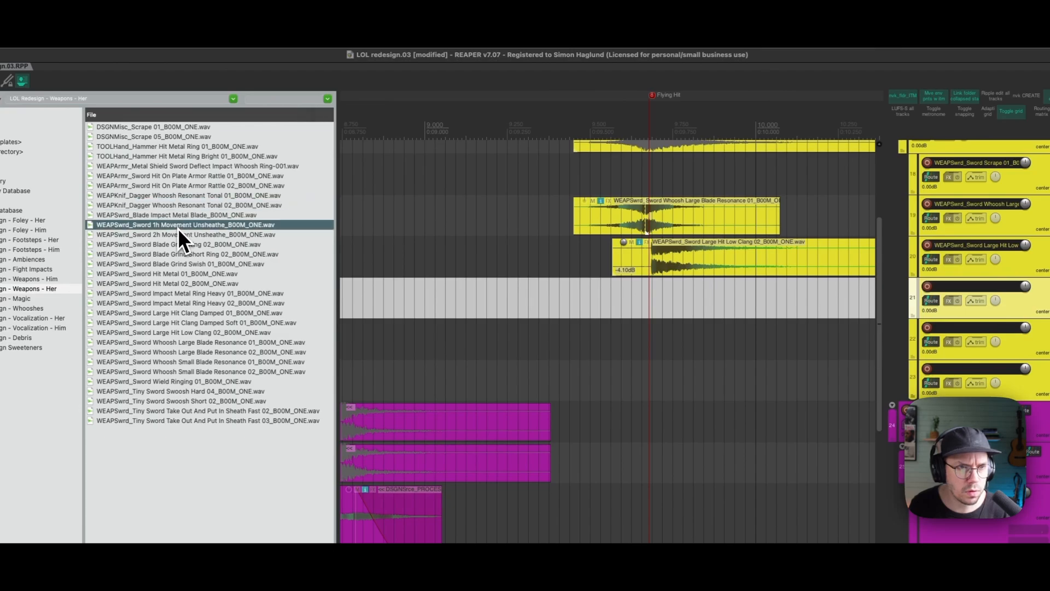
pyautogui.click(160, 147)
pyautogui.click(160, 159)
pyautogui.click(161, 167)
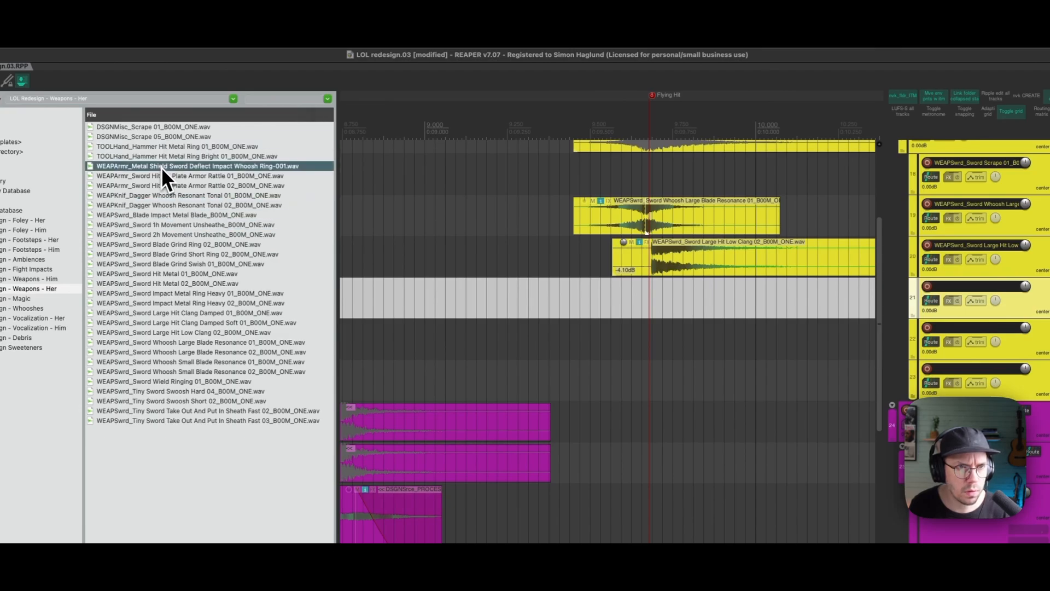
pyautogui.click(162, 179)
pyautogui.click(163, 169)
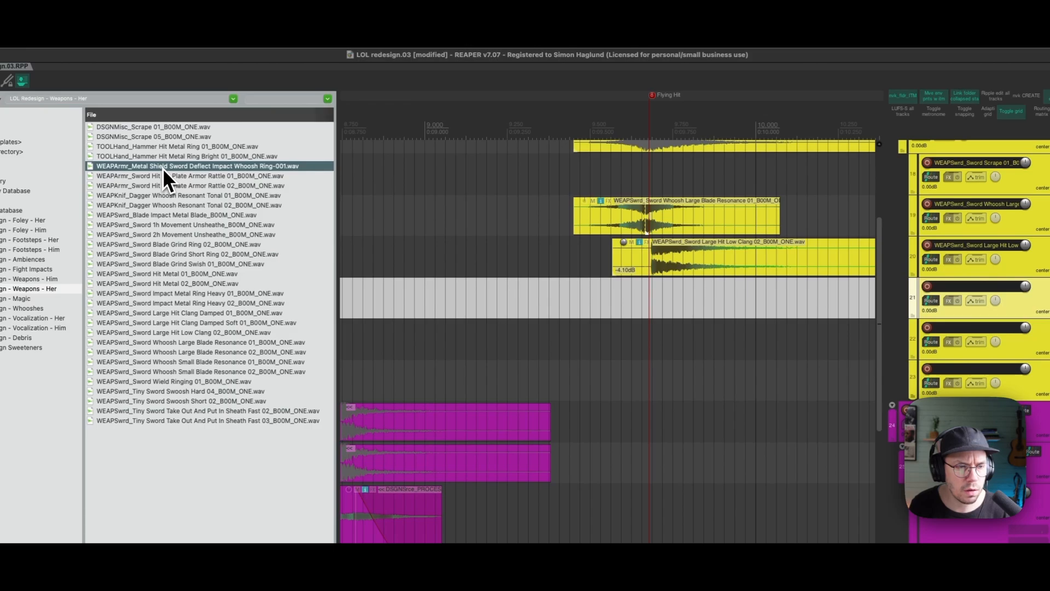
pyautogui.moveTo(162, 168); pyautogui.dragTo(585, 301)
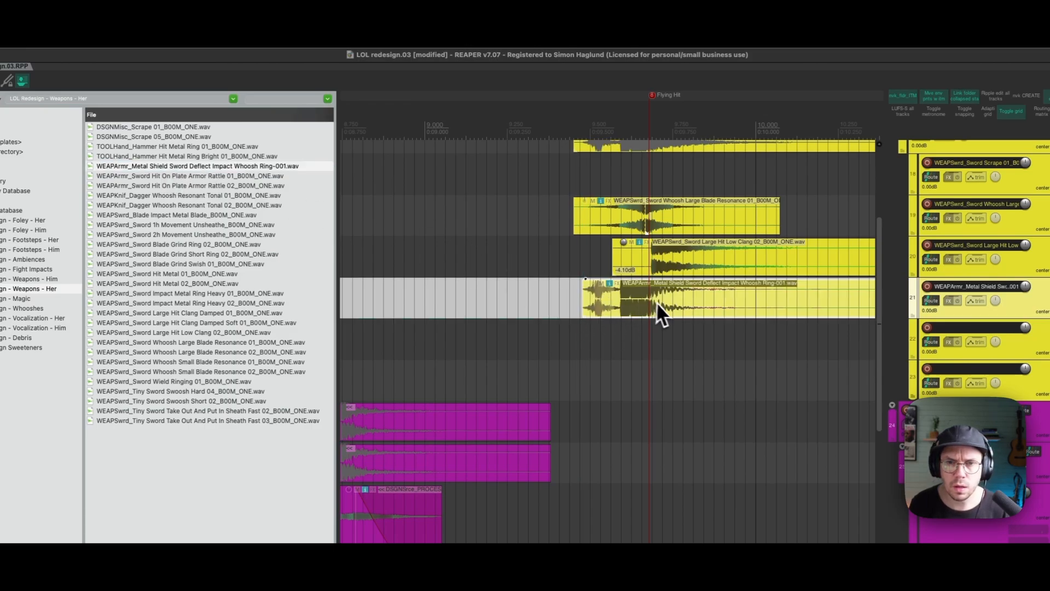
# Shift the Metal Shield Sword Deflect item slightly later and lower its volume to about -6.1 dB.
pyautogui.moveTo(682, 304); pyautogui.dragTo(709, 305)
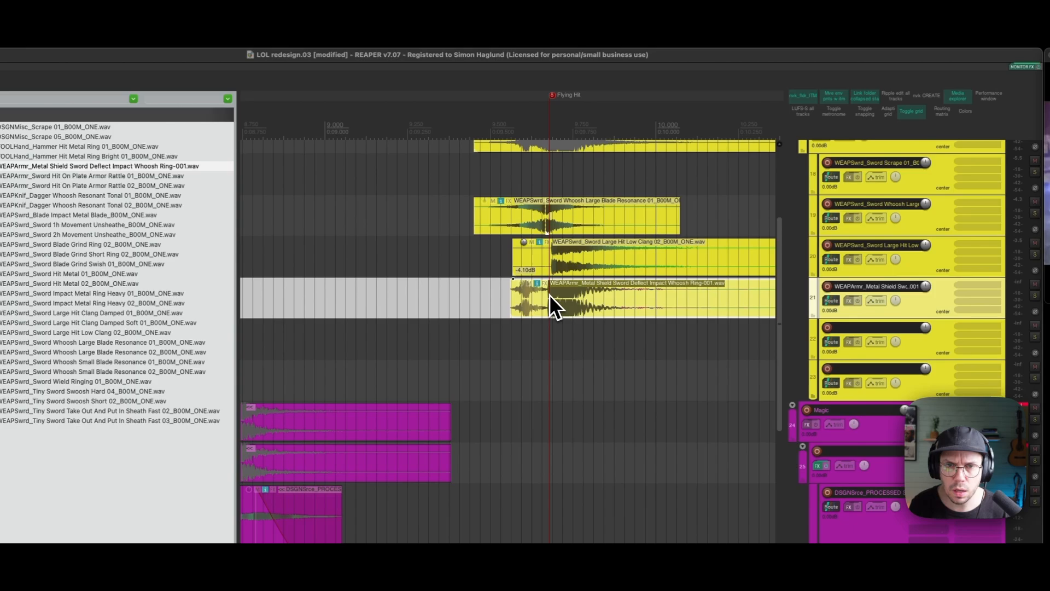
pyautogui.press('s')
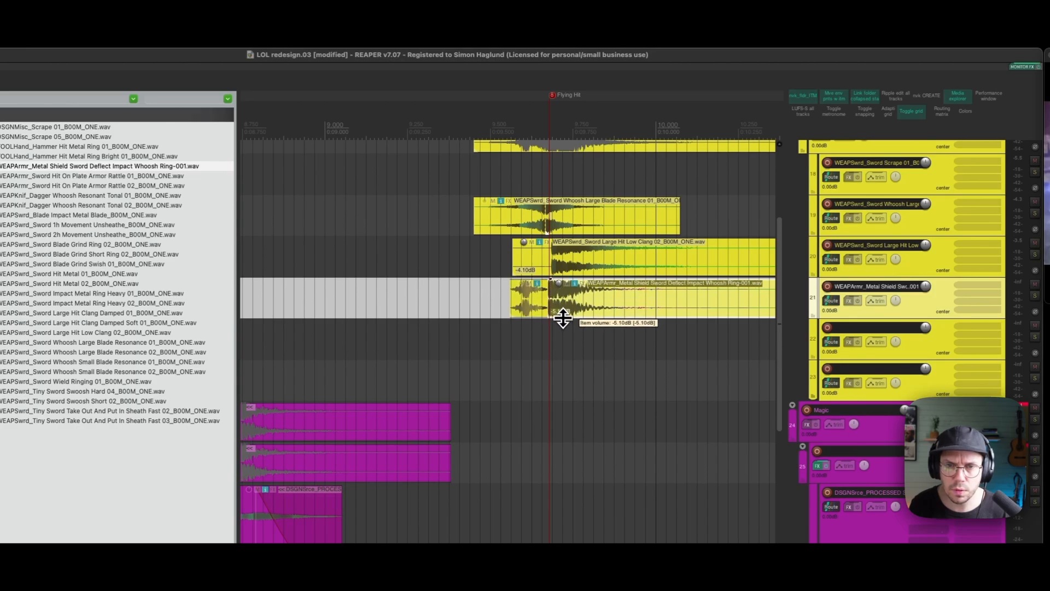
pyautogui.moveTo(540, 309); pyautogui.dragTo(540, 311)
# Play back the Flying Hit weapon layers from a point before the hit.
pyautogui.click(457, 298)
pyautogui.press('space')
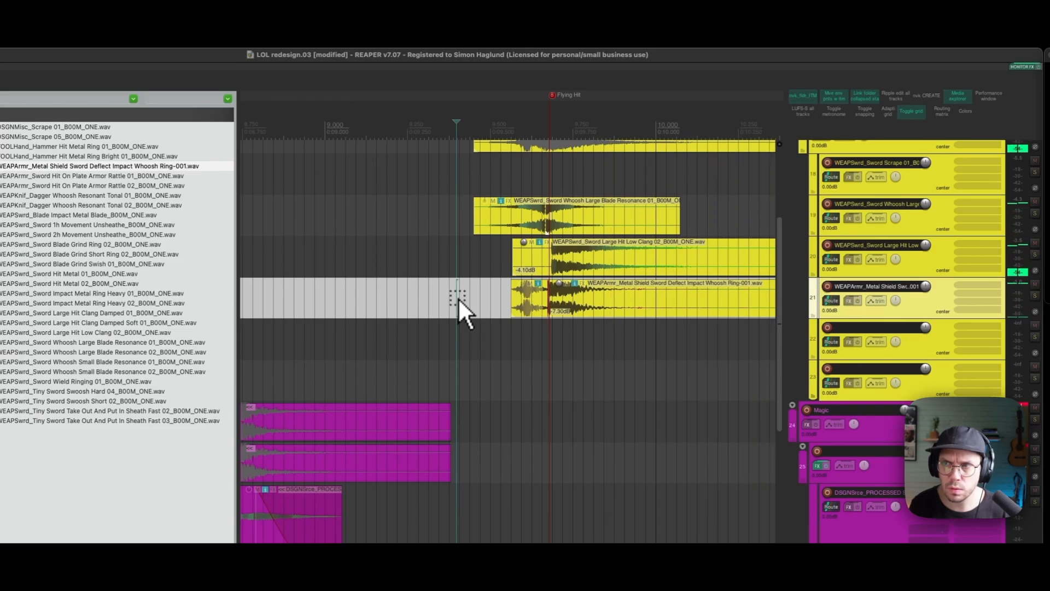
pyautogui.click(326, 174)
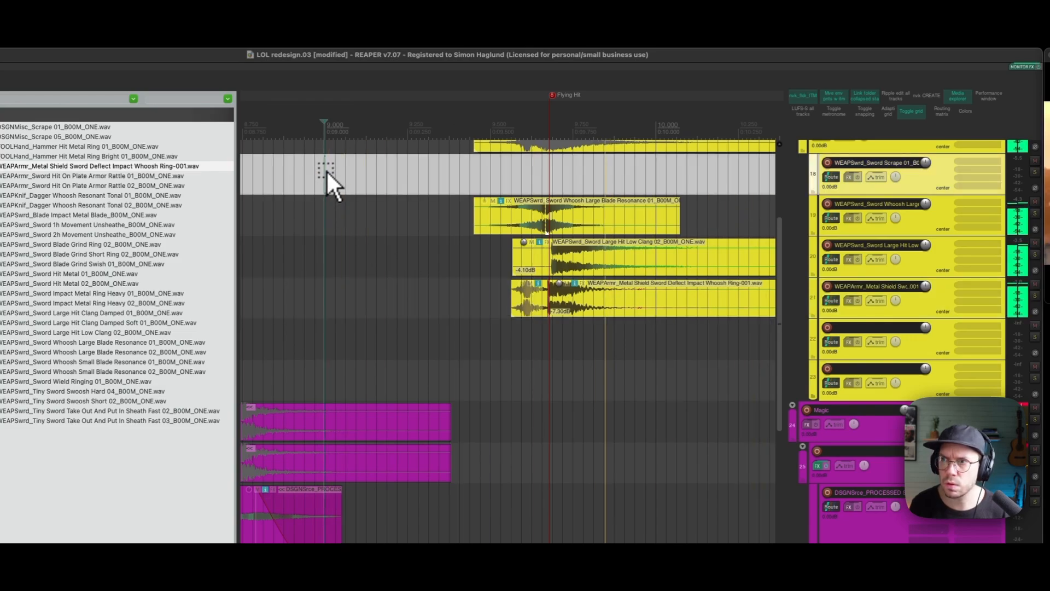
pyautogui.moveTo(361, 110); pyautogui.dragTo(556, 67)
pyautogui.click(458, 207)
pyautogui.click(445, 197)
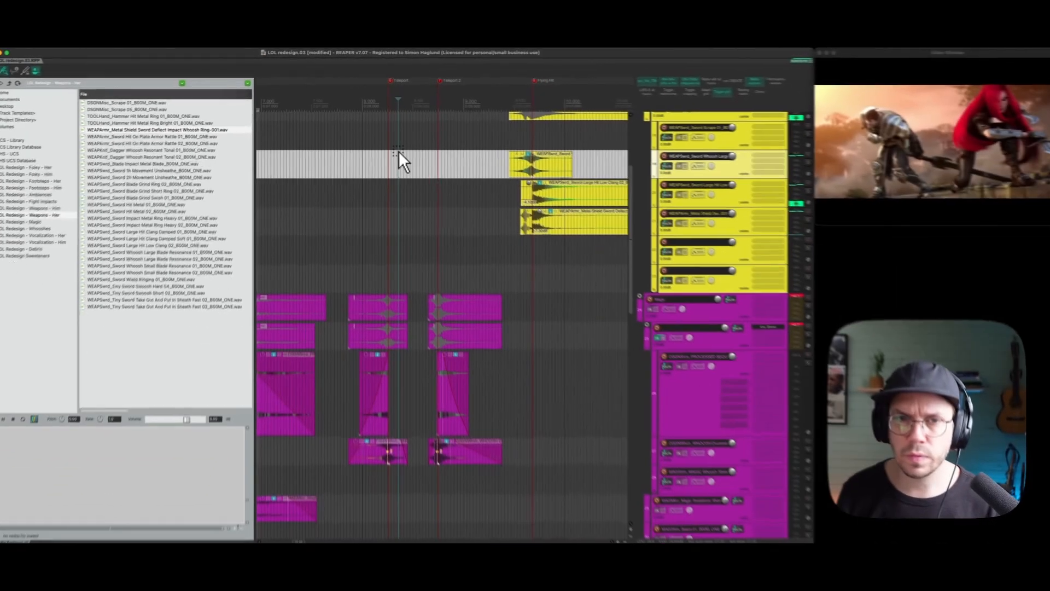
pyautogui.press('space')
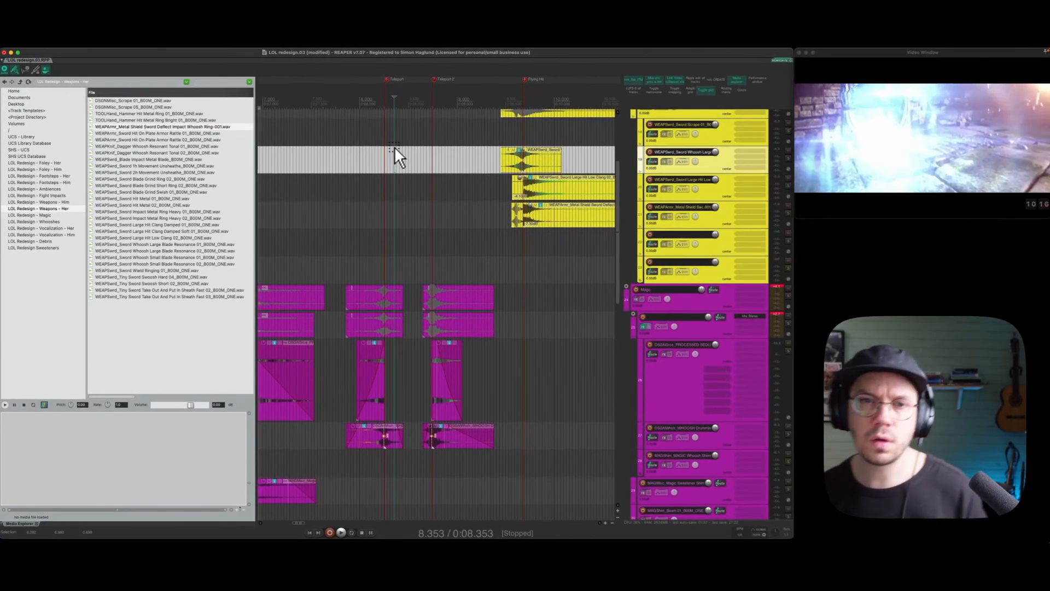
pyautogui.press('space')
pyautogui.press('space')
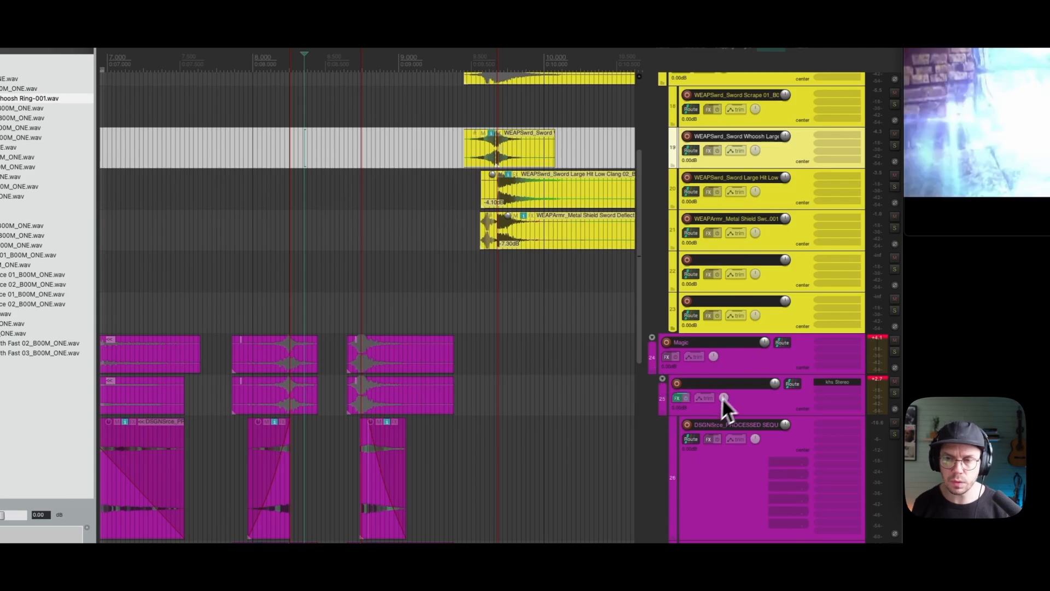
# Preview Whooshes sounds and add SWSH_Bullet Swish 01_Krotos to an empty whoosh track near the Flying Hit.
pyautogui.click(733, 366)
pyautogui.scroll(-3, 707, 322)
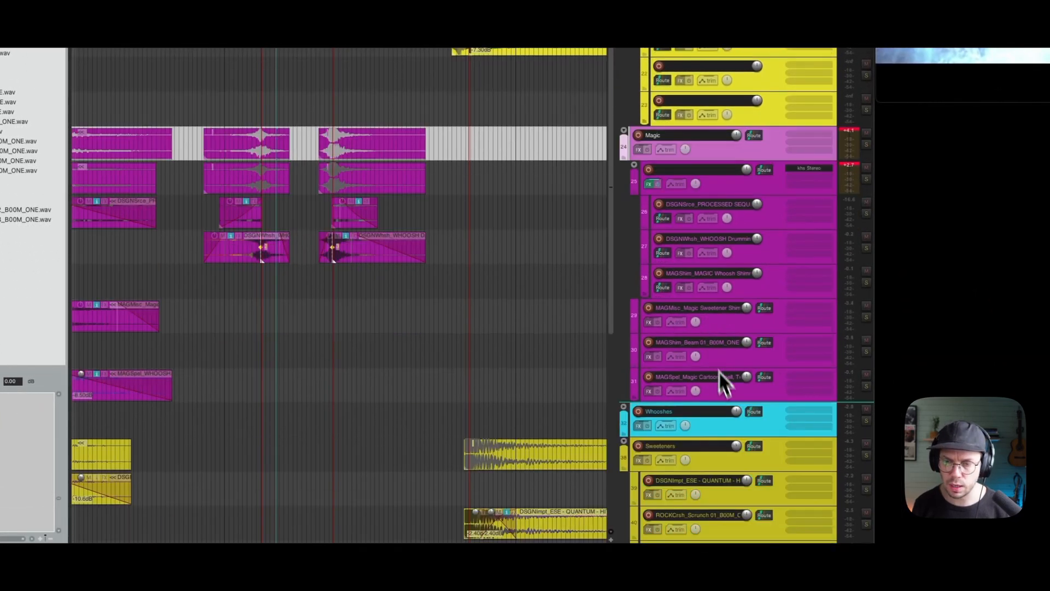
pyautogui.doubleClick(737, 431)
pyautogui.scroll(-3, 737, 431)
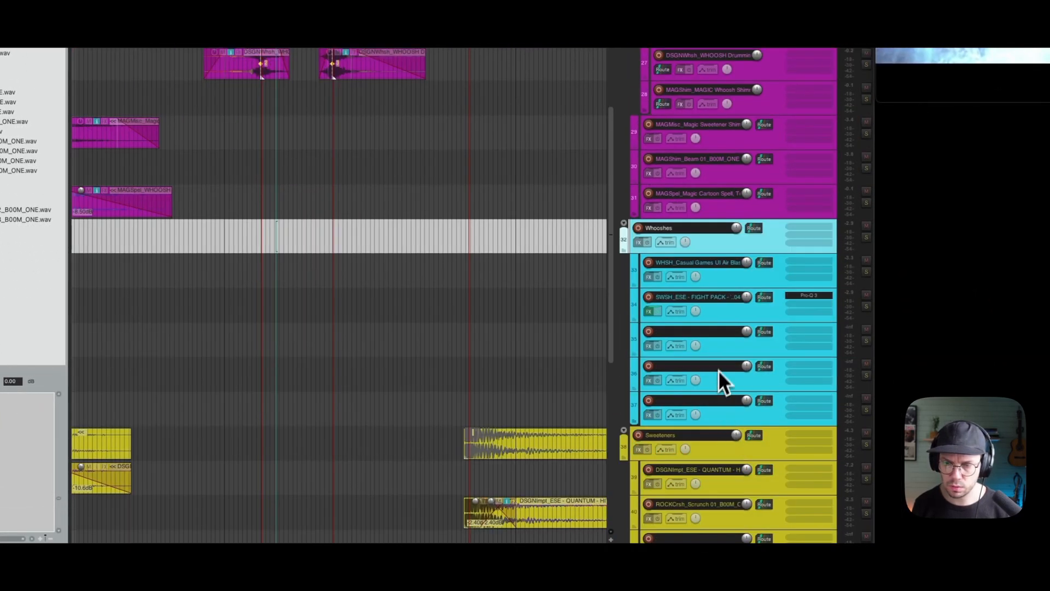
pyautogui.click(719, 350)
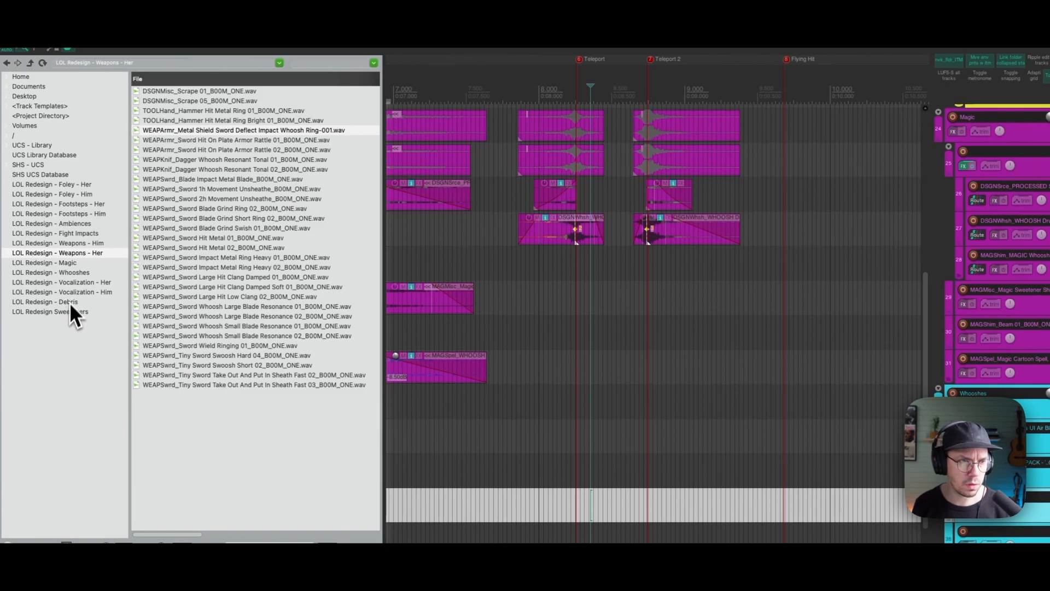
pyautogui.click(67, 271)
pyautogui.click(170, 240)
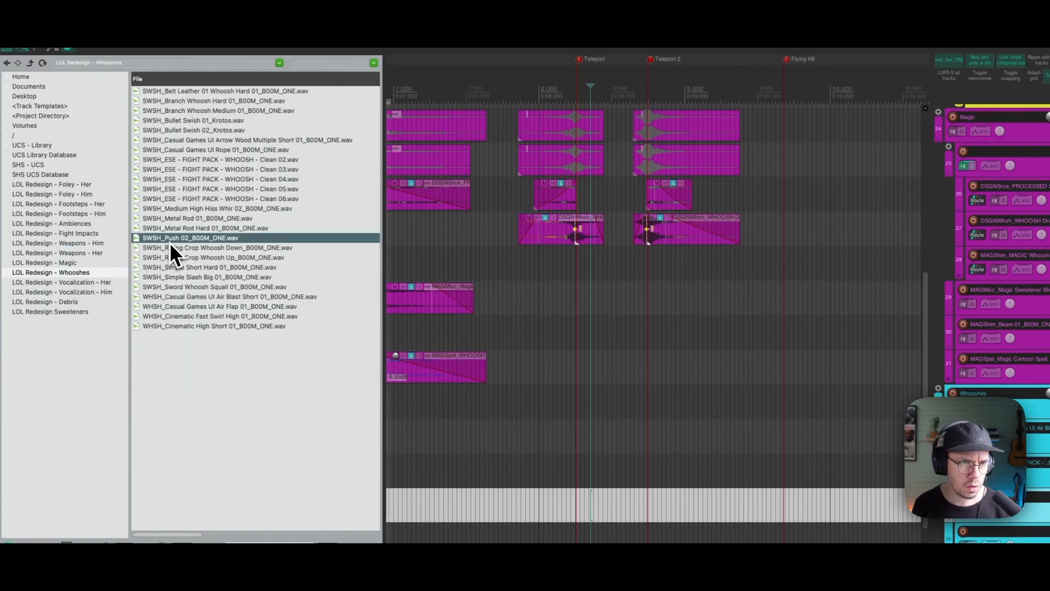
pyautogui.click(175, 227)
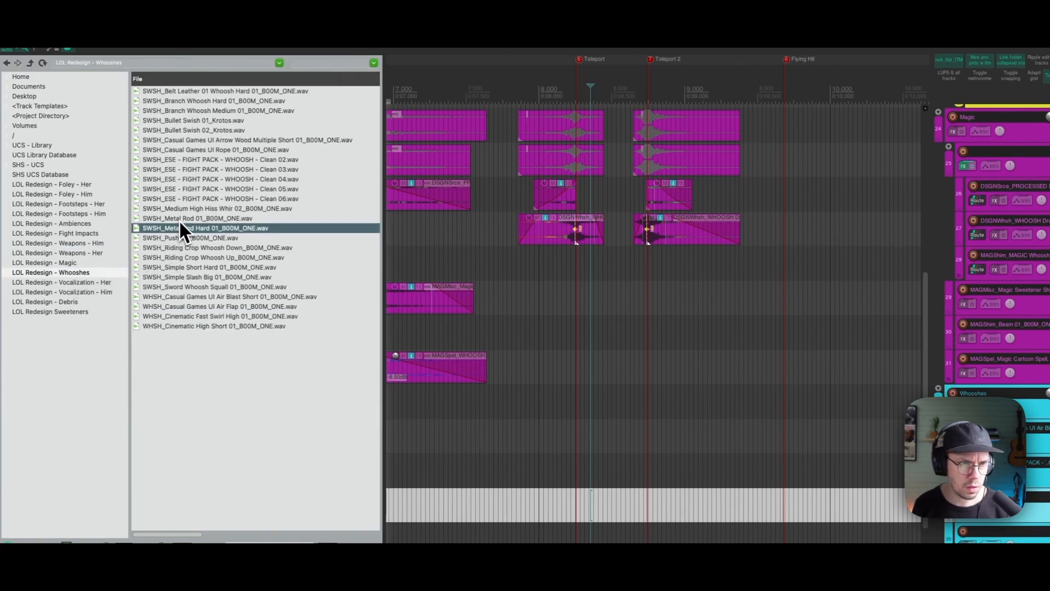
pyautogui.click(182, 210)
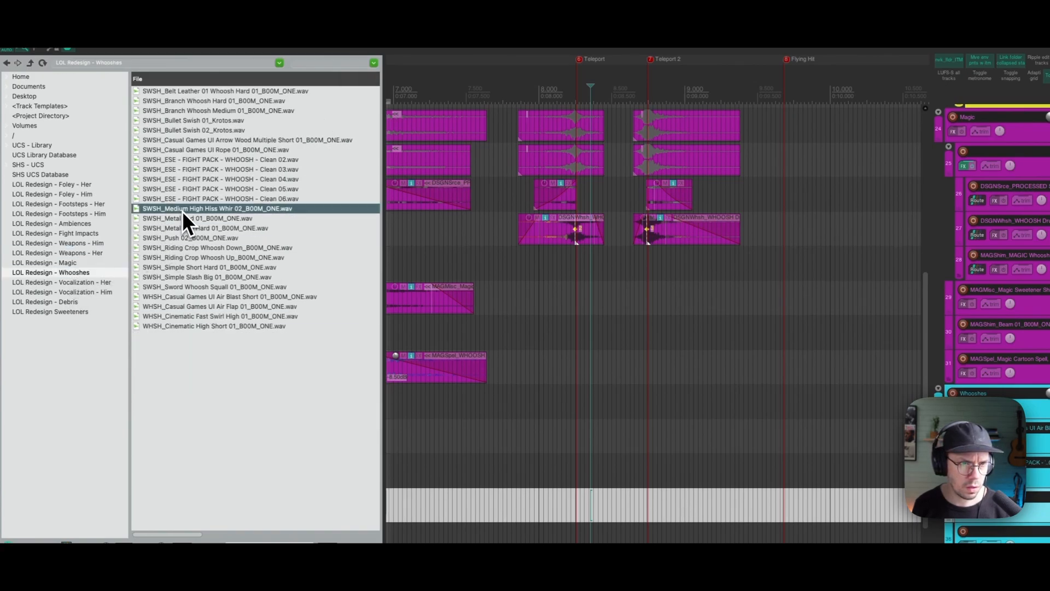
pyautogui.click(212, 121)
pyautogui.moveTo(212, 123); pyautogui.dragTo(635, 522)
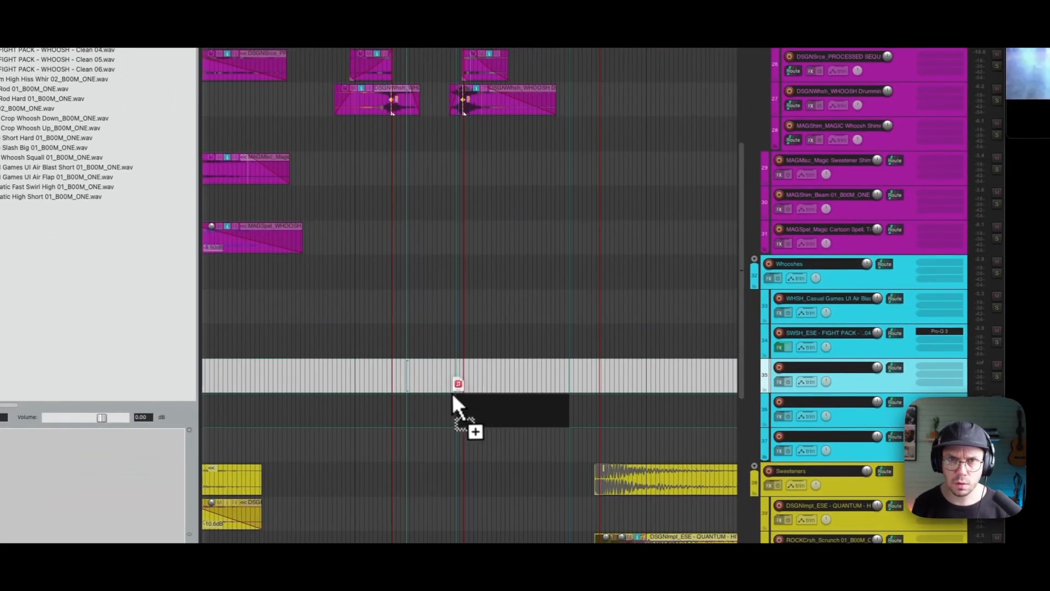
# Position the Bullet Swish item at the Flying Hit, trim its end shorter and play it back.
pyautogui.moveTo(453, 398); pyautogui.dragTo(497, 379)
pyautogui.click(446, 368)
pyautogui.press('space')
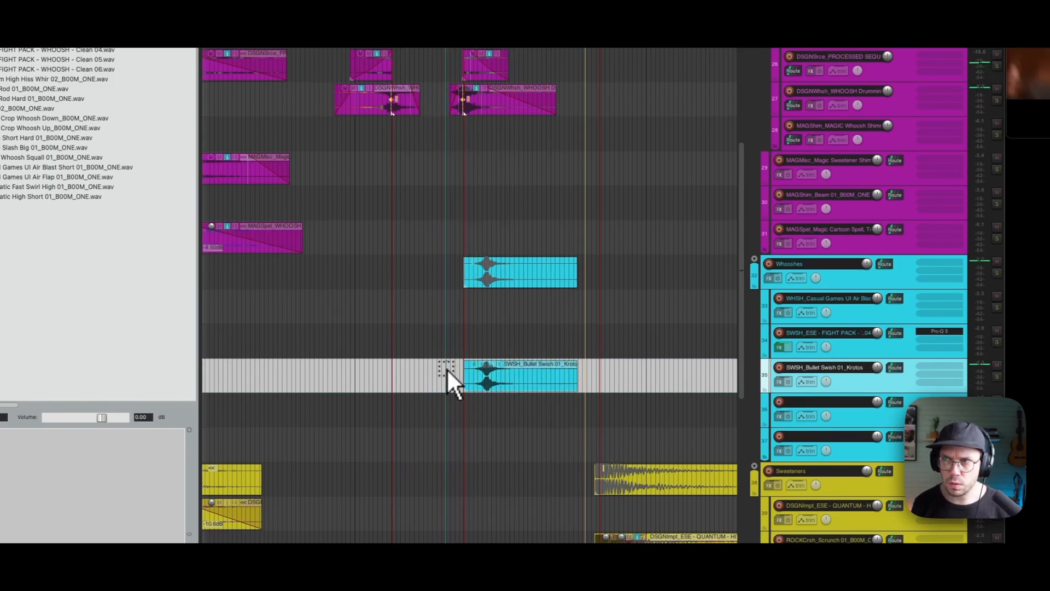
pyautogui.moveTo(576, 379); pyautogui.dragTo(535, 381)
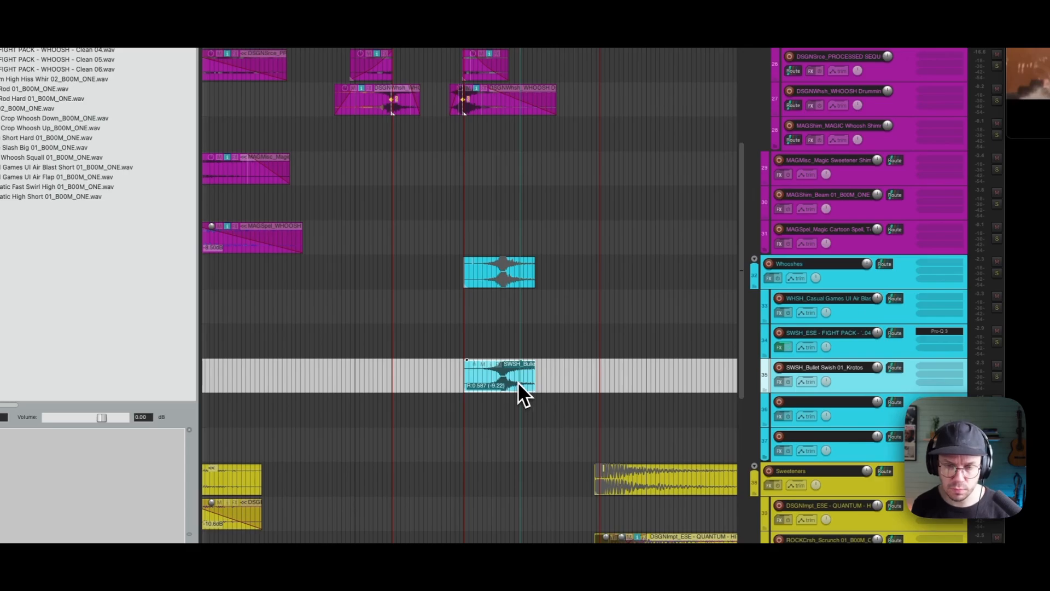
pyautogui.moveTo(517, 382)
pyautogui.mouseDown()
pyautogui.moveTo(528, 383)
pyautogui.moveTo(511, 382)
pyautogui.mouseUp()
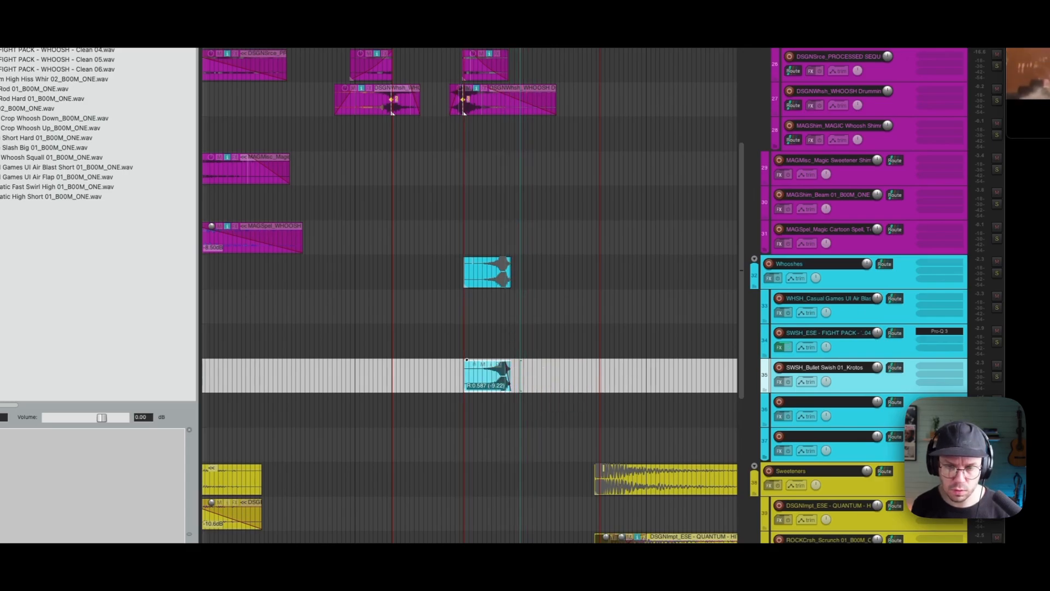
pyautogui.click(439, 366)
pyautogui.press('space')
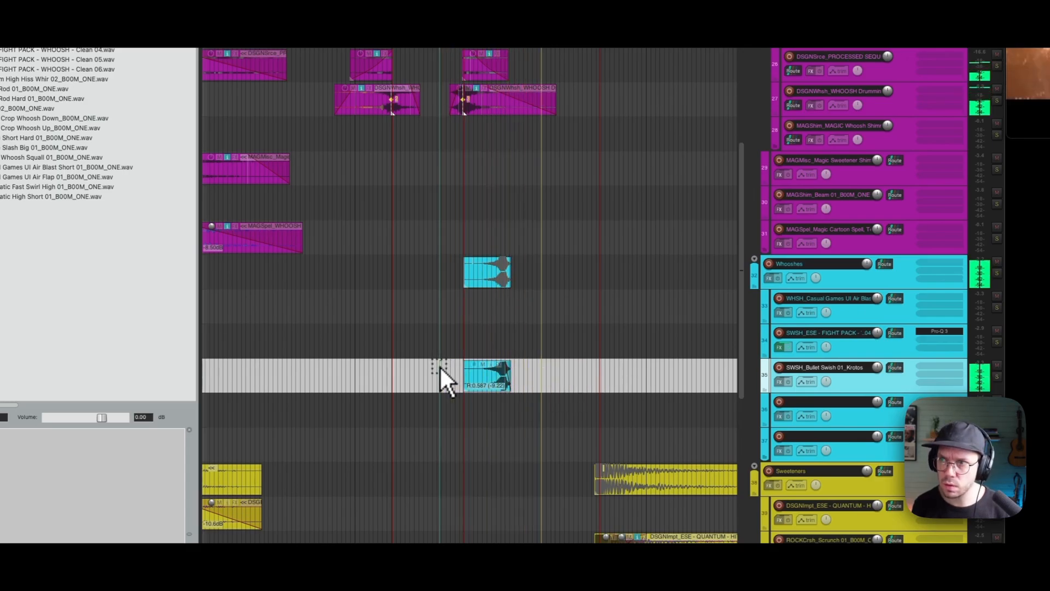
# Extend the Bullet Swish item's end and play back the Flying Hit several times.
pyautogui.moveTo(491, 382); pyautogui.dragTo(537, 383)
pyautogui.press('space')
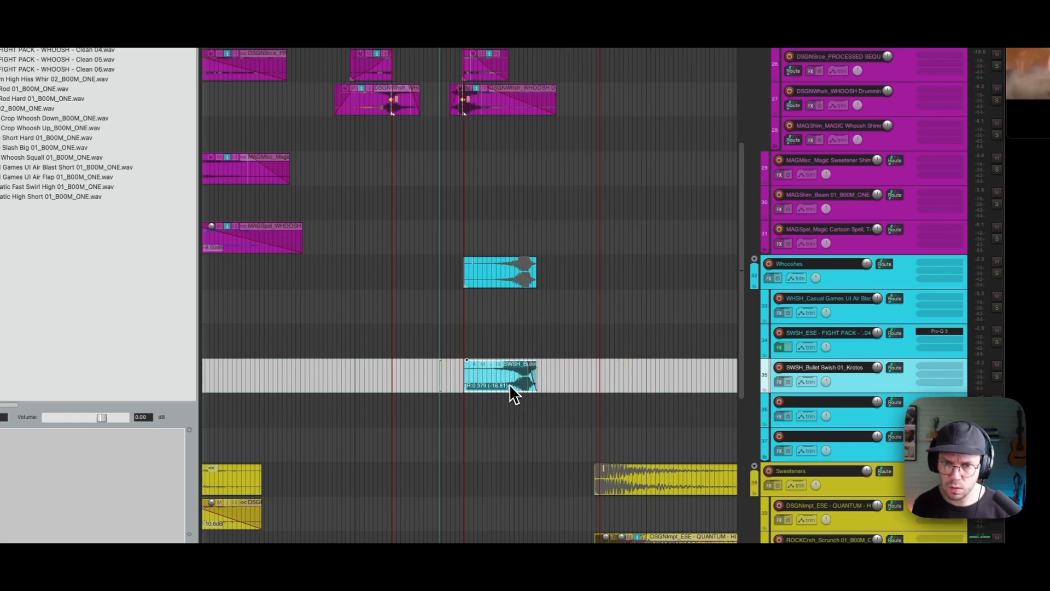
pyautogui.moveTo(510, 384); pyautogui.dragTo(560, 383)
pyautogui.click(432, 373)
pyautogui.press('space')
pyautogui.press('space')
pyautogui.press('space')
pyautogui.press('space')
pyautogui.press('space')
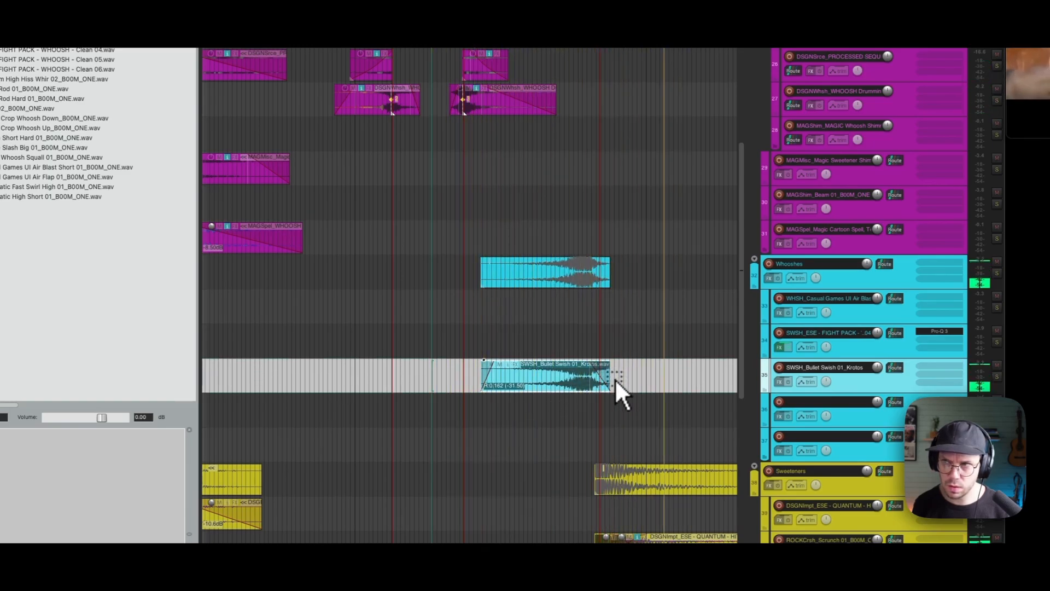
pyautogui.press('space')
# Trim the Bullet Swish item's tail slightly and lower its volume to about -2.9 dB.
pyautogui.moveTo(611, 375); pyautogui.dragTo(574, 382)
pyautogui.press('space')
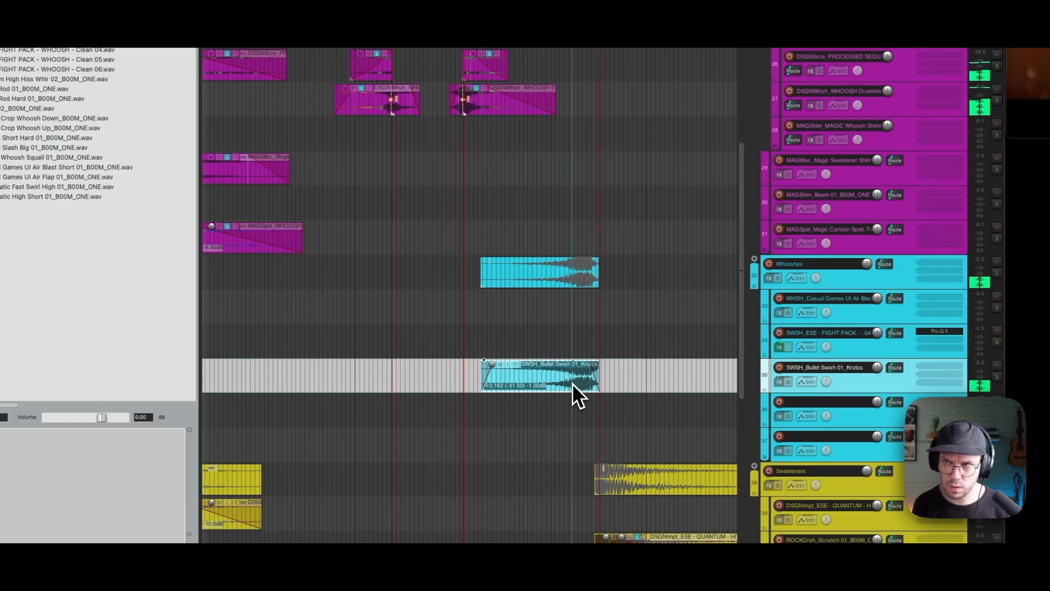
pyautogui.click(349, 352)
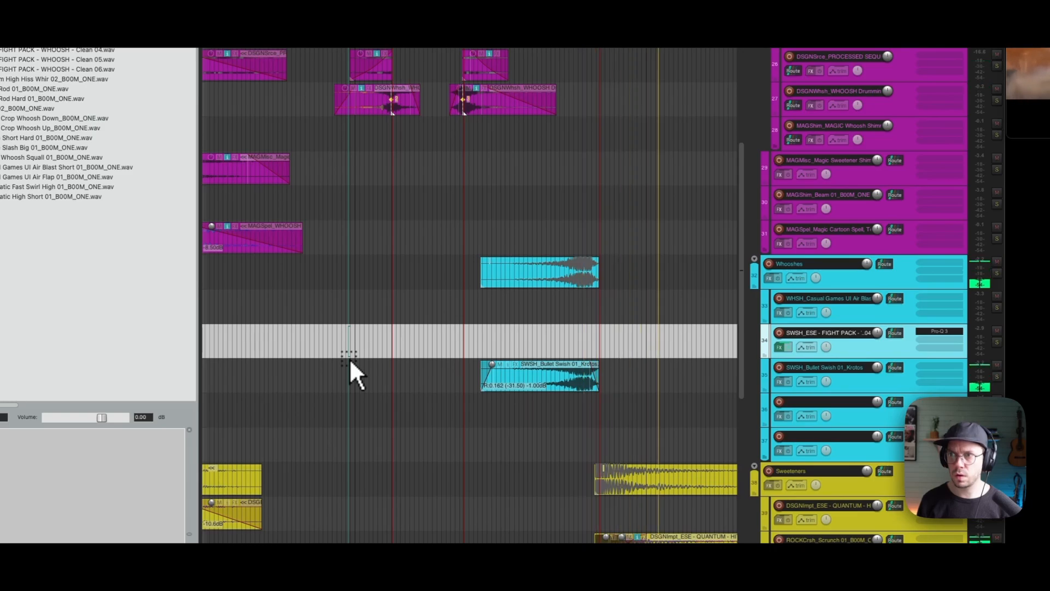
pyautogui.moveTo(555, 371); pyautogui.dragTo(554, 372)
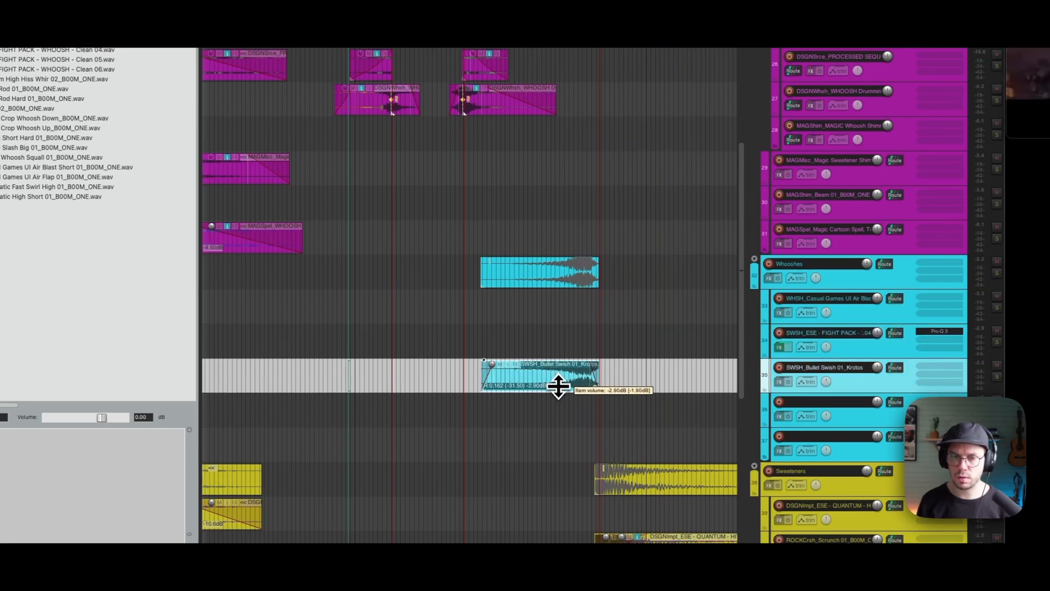
pyautogui.click(323, 372)
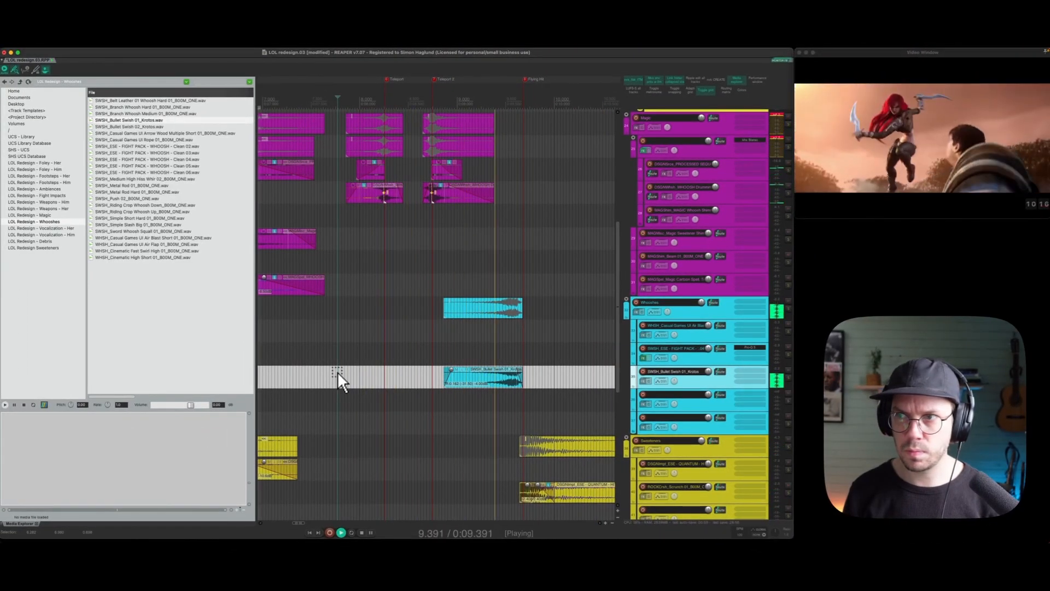
# Navigate to the Teleport section of the timeline and play it back to review the layered sounds.
pyautogui.press('space')
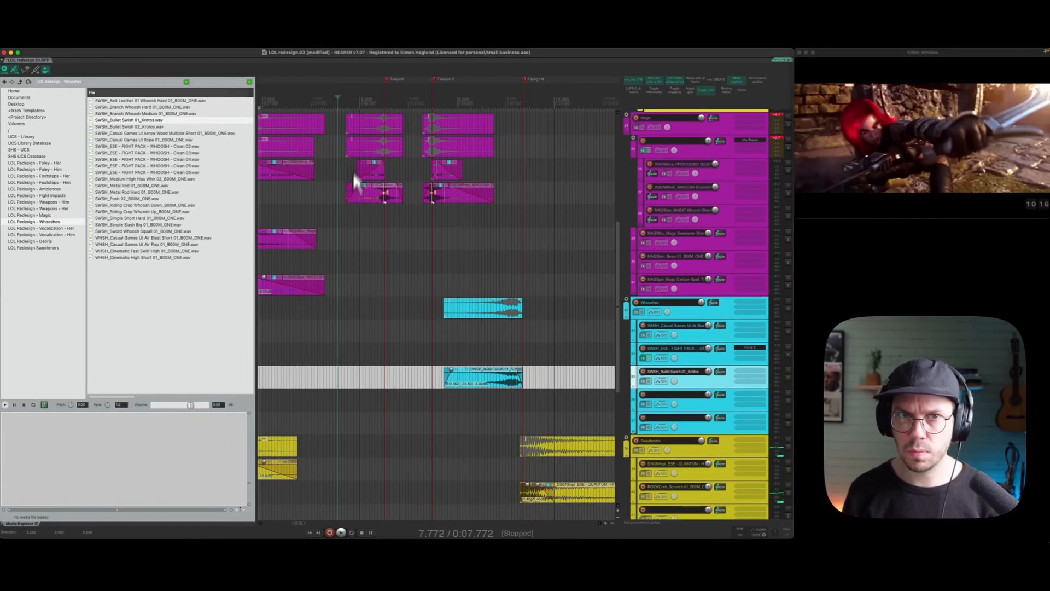
pyautogui.moveTo(355, 94); pyautogui.dragTo(456, 101)
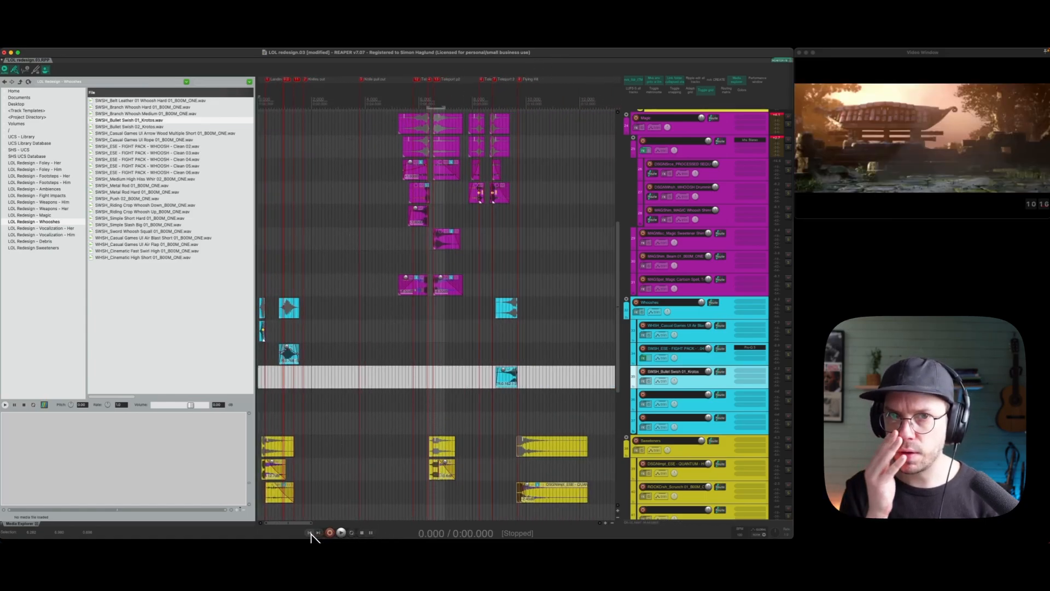
pyautogui.press('space')
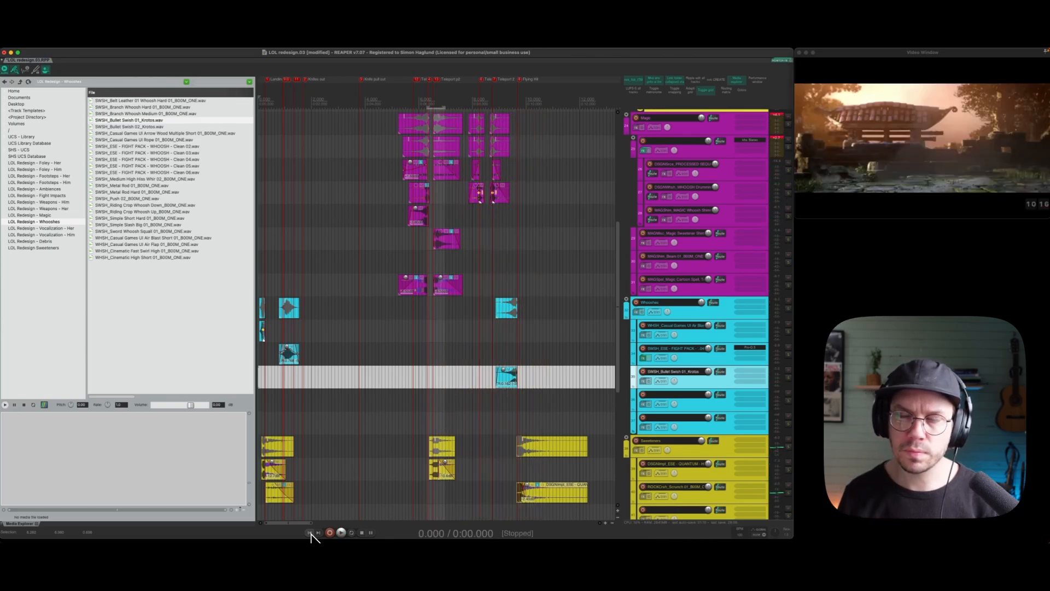
pyautogui.press('space')
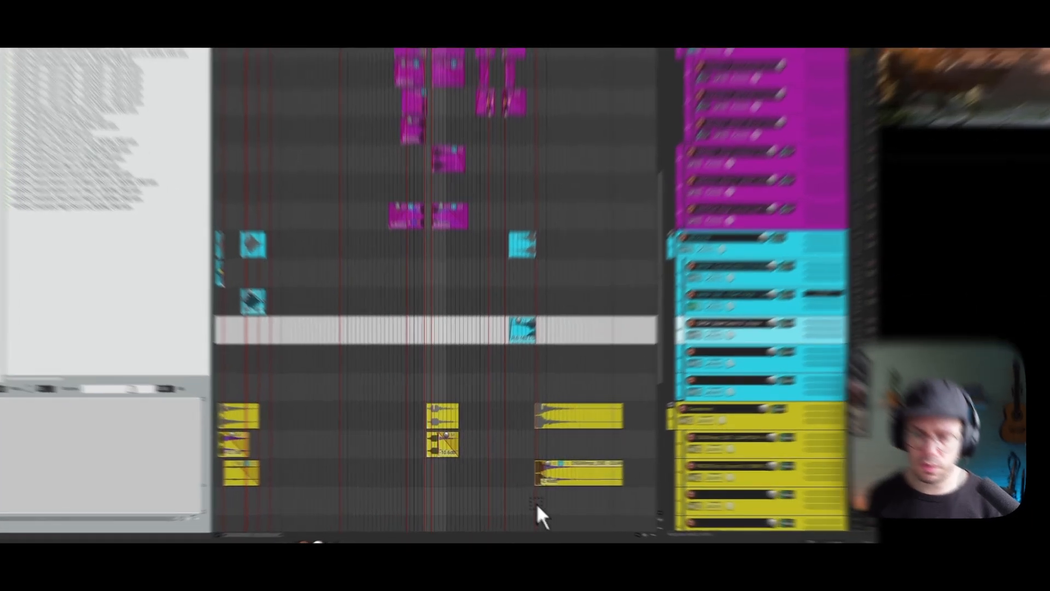
pyautogui.click(533, 495)
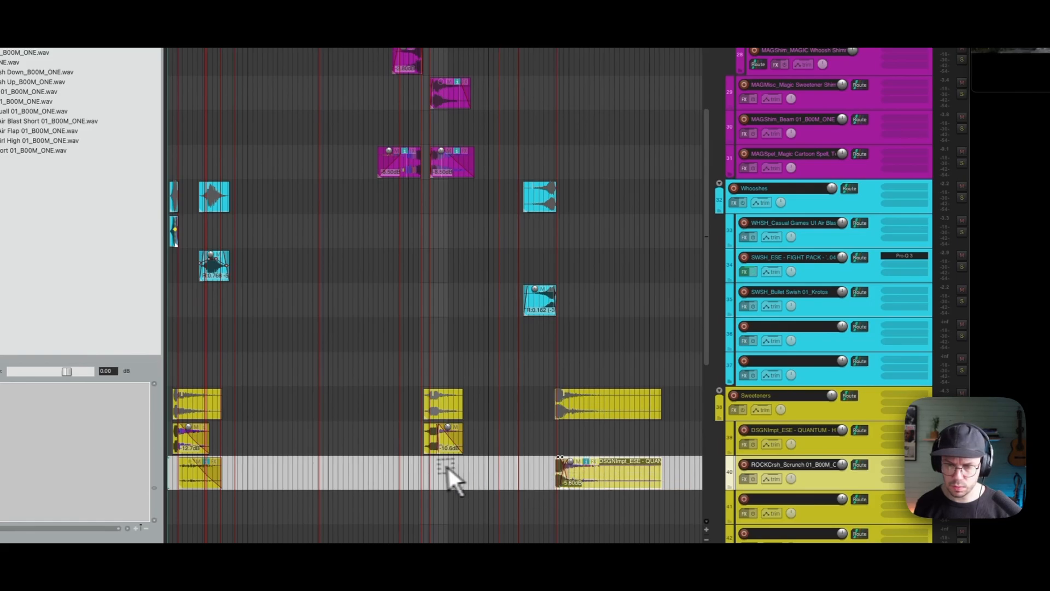
pyautogui.click(419, 464)
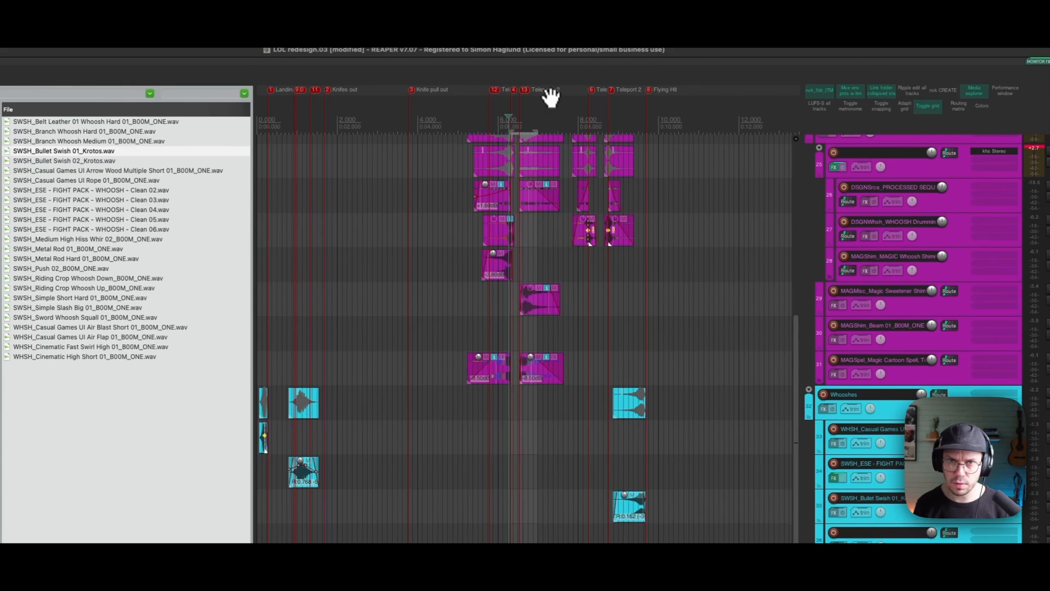
pyautogui.scroll(5, 551, 182)
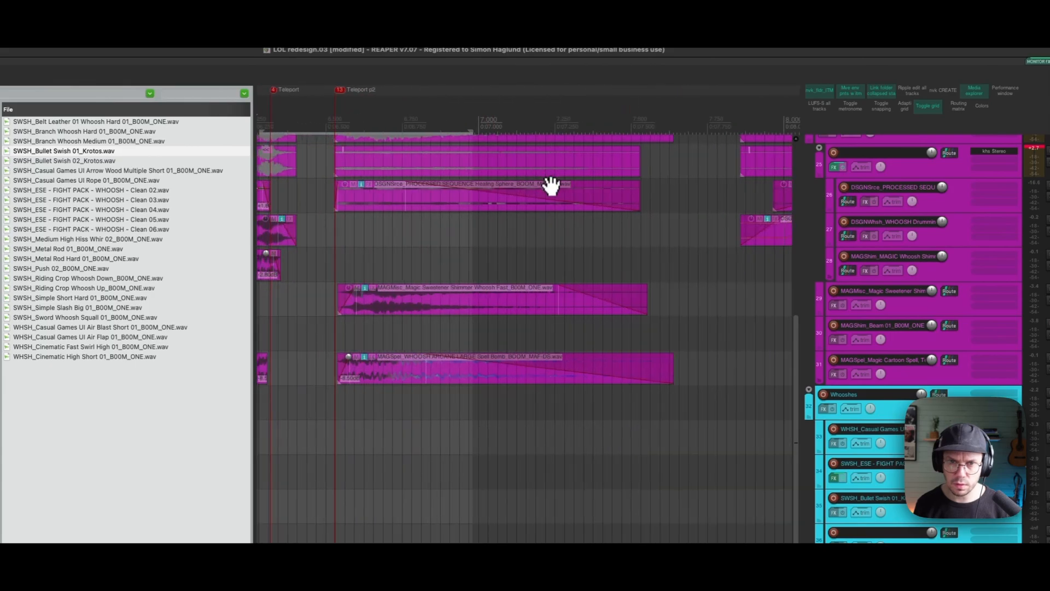
pyautogui.moveTo(365, 89); pyautogui.dragTo(644, 75)
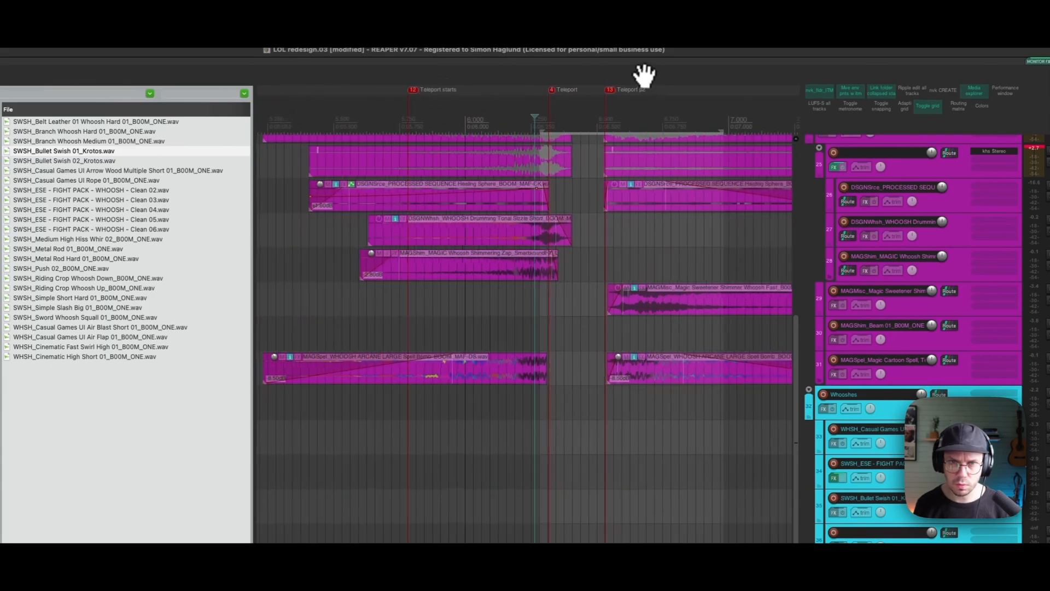
pyautogui.scroll(-1, 600, 474)
pyautogui.keyDown('alt'); pyautogui.click(590, 470); pyautogui.keyUp('alt')
pyautogui.keyDown('alt'); pyautogui.click(649, 466); pyautogui.keyUp('alt')
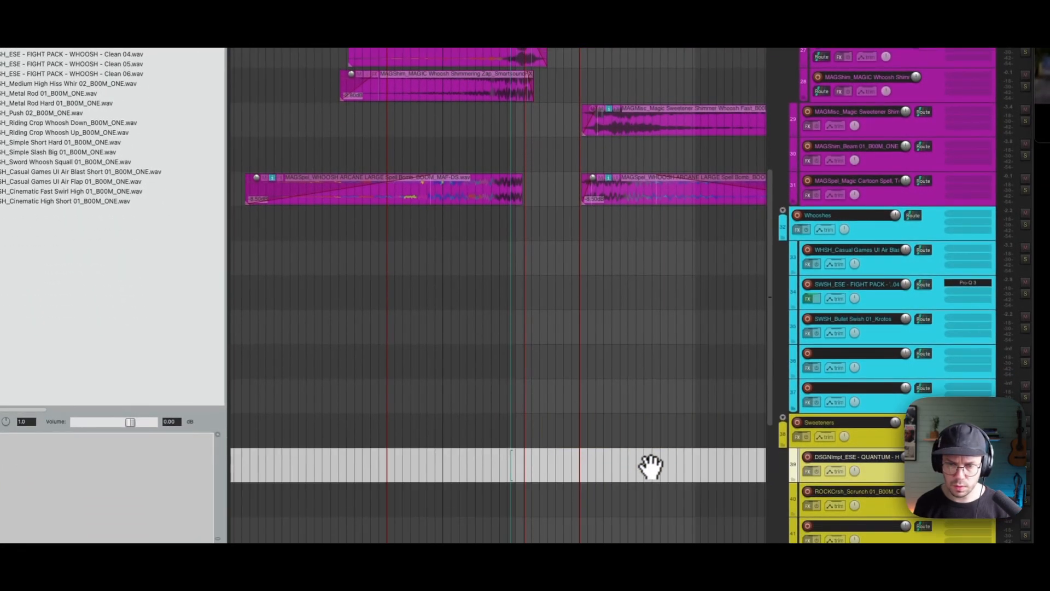
pyautogui.click(275, 130)
pyautogui.press('space')
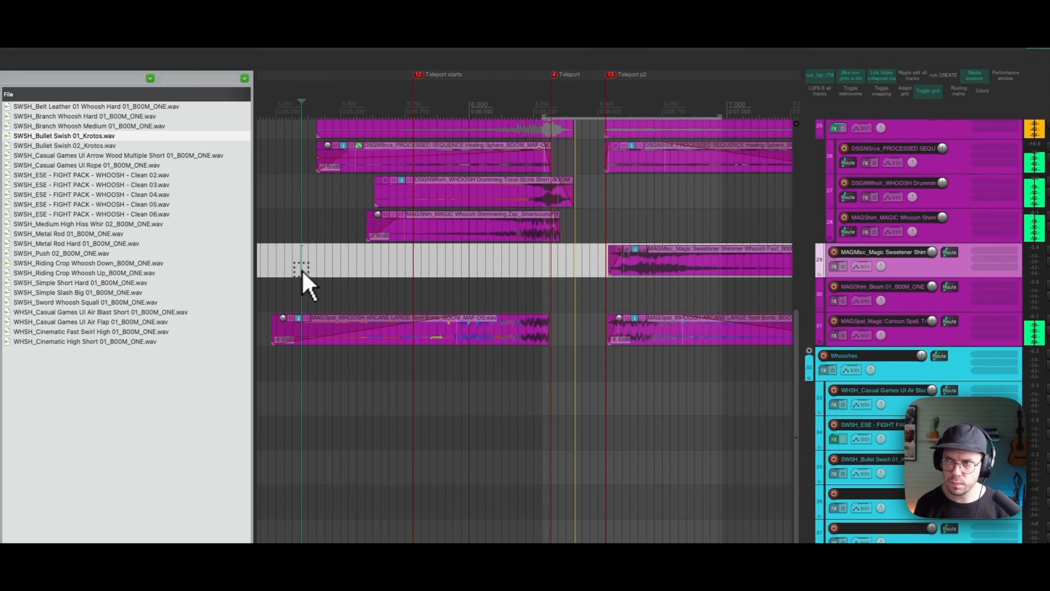
# Add a fade-in to the Arcane Large Spell Bomb whoosh item on the magic track and trim its start later.
pyautogui.click(435, 334)
pyautogui.moveTo(406, 318); pyautogui.dragTo(530, 320)
pyautogui.moveTo(440, 330); pyautogui.dragTo(510, 331)
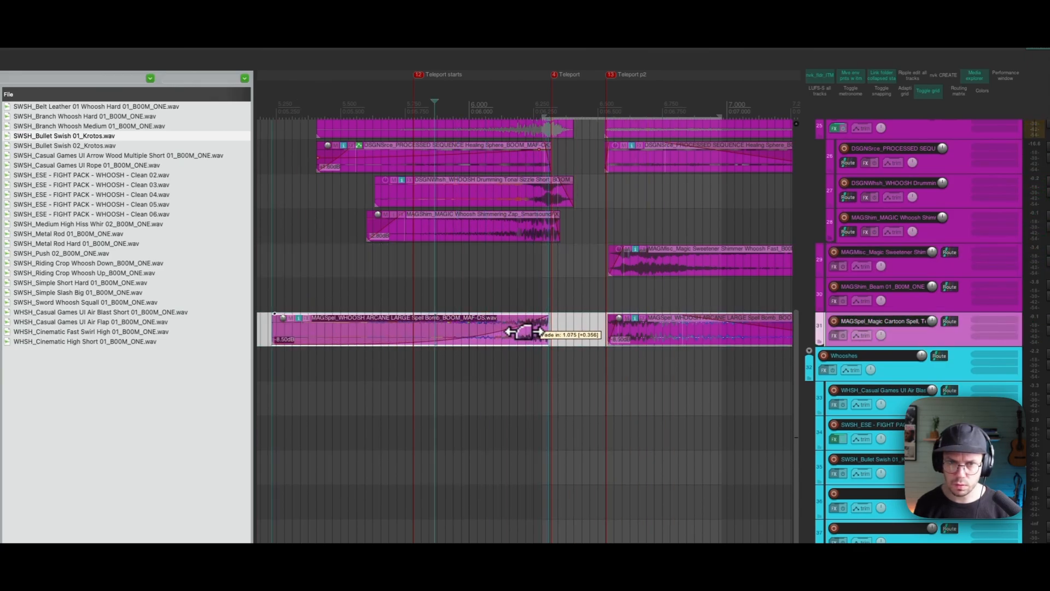
pyautogui.click(269, 298)
pyautogui.press('space')
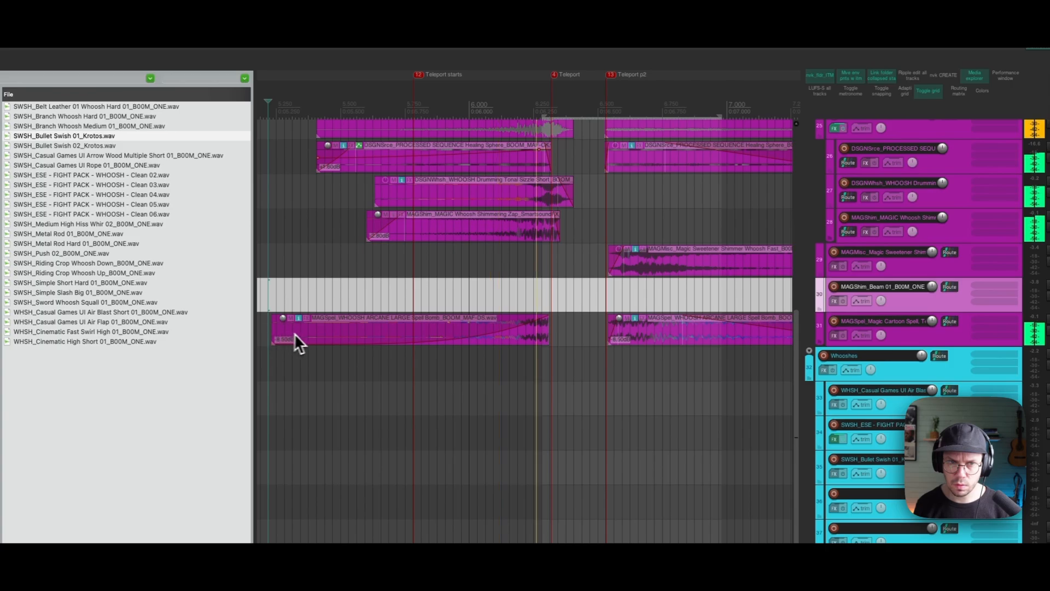
pyautogui.moveTo(272, 331); pyautogui.dragTo(364, 305)
# Adjust the fades of the Shimmering Zap and Processed Sequence items and trim the Processed Sequence start later.
pyautogui.moveTo(392, 226); pyautogui.dragTo(396, 225)
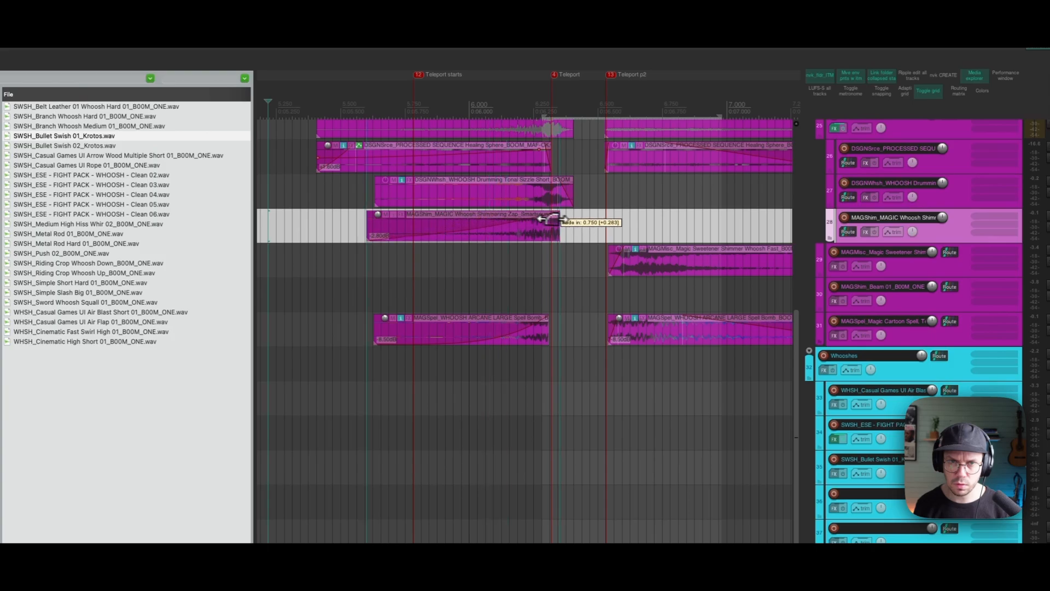
pyautogui.moveTo(567, 221); pyautogui.dragTo(567, 221)
pyautogui.moveTo(347, 164); pyautogui.dragTo(517, 163)
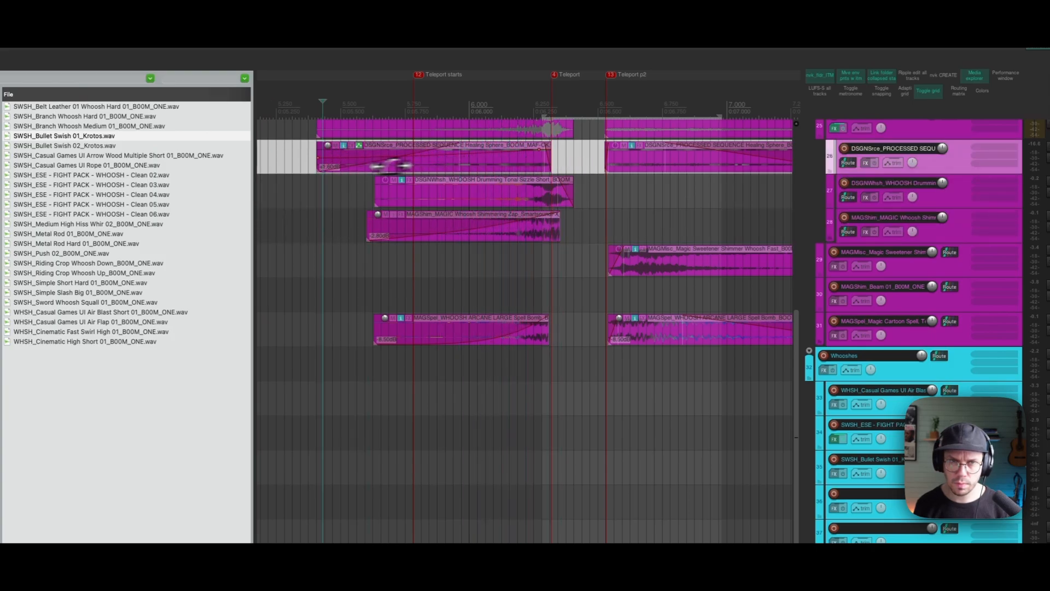
pyautogui.moveTo(318, 152); pyautogui.dragTo(365, 151)
pyautogui.click(338, 156)
pyautogui.press('space')
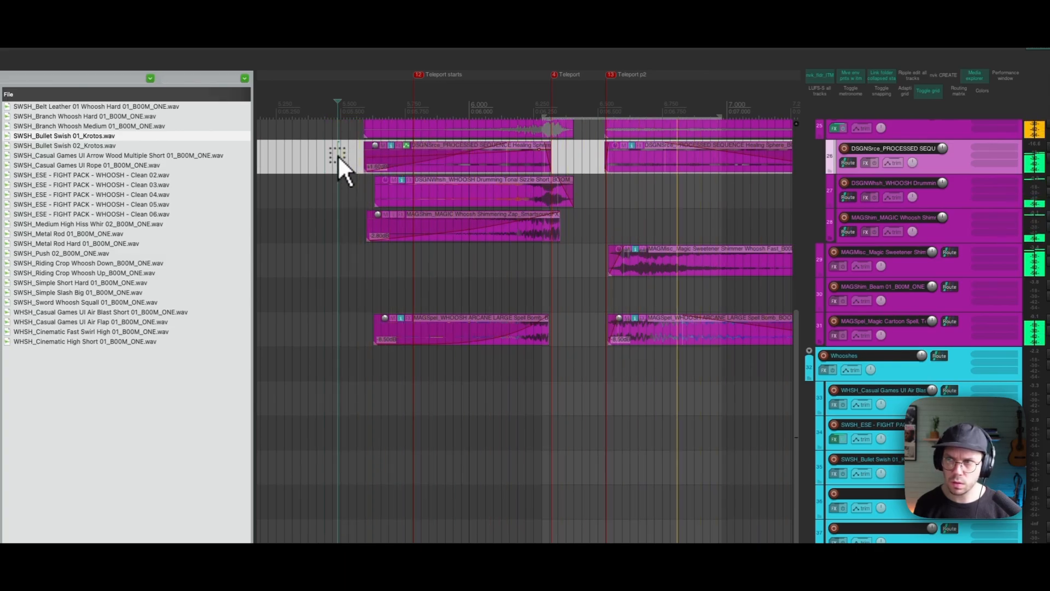
# Extend the Magic Sweetener Shimmer item's start slightly earlier and play it back.
pyautogui.moveTo(646, 268); pyautogui.dragTo(630, 265)
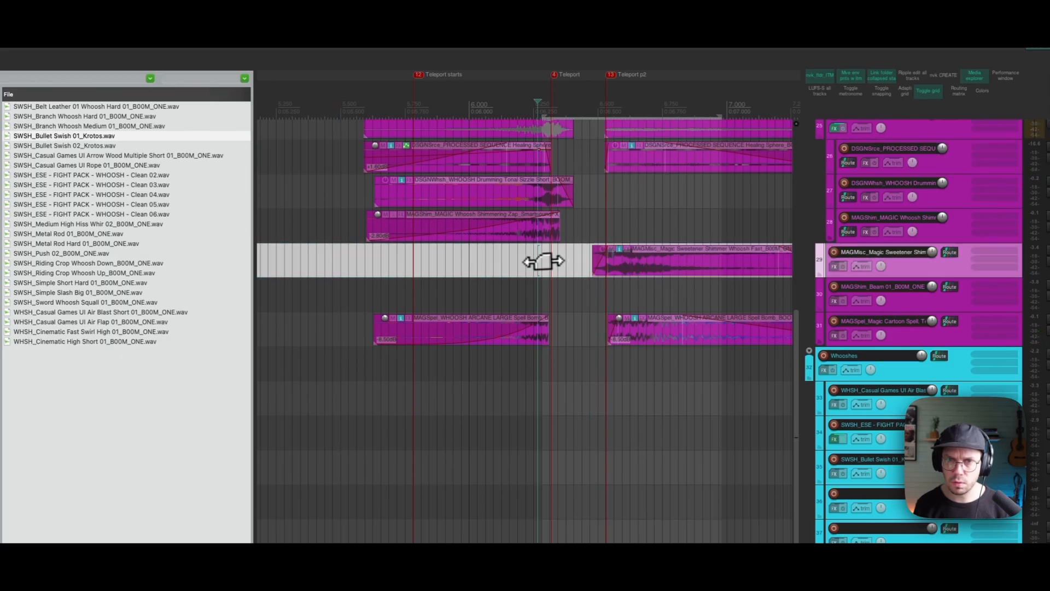
pyautogui.click(539, 260)
pyautogui.press('space')
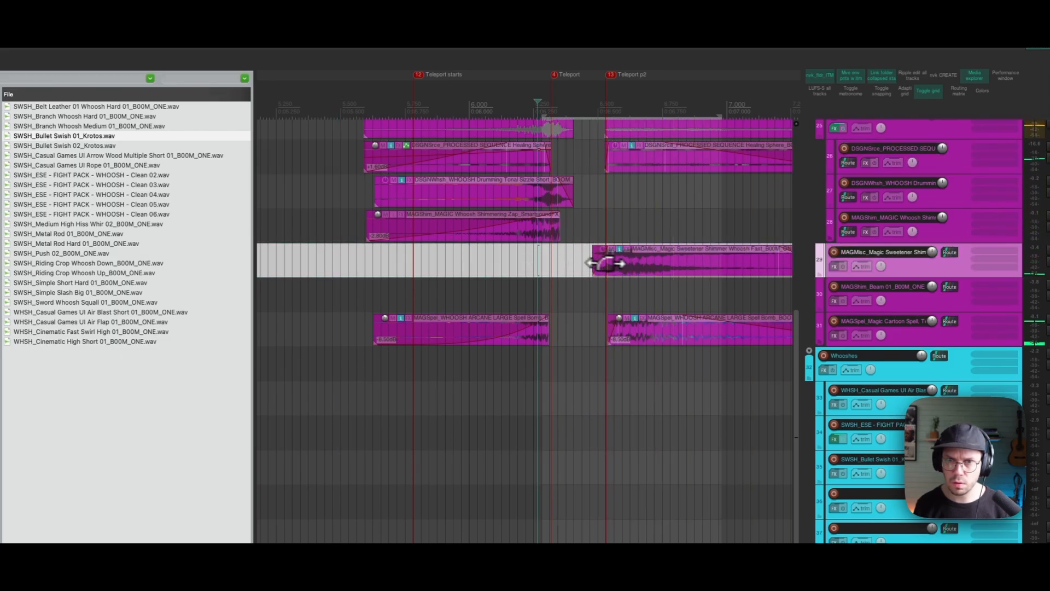
# Split the Magic Cartoon Spell item while auditioning and delete its later section.
pyautogui.press('s')
pyautogui.press('space')
pyautogui.press('space')
pyautogui.press('s')
pyautogui.press('space')
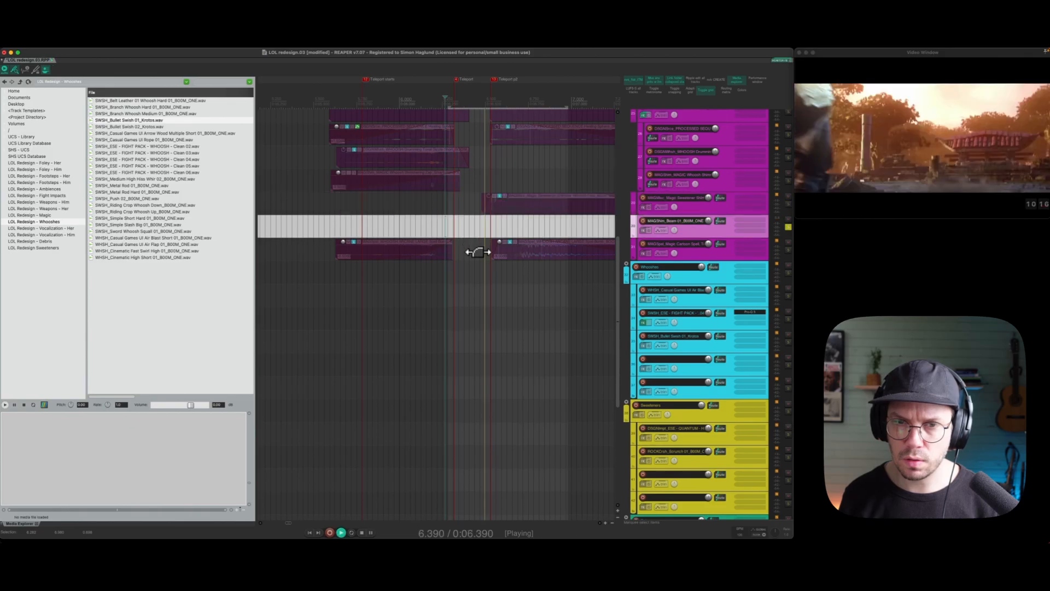
pyautogui.press('s')
pyautogui.press('space')
pyautogui.press('space')
pyautogui.press('space')
pyautogui.press('m')
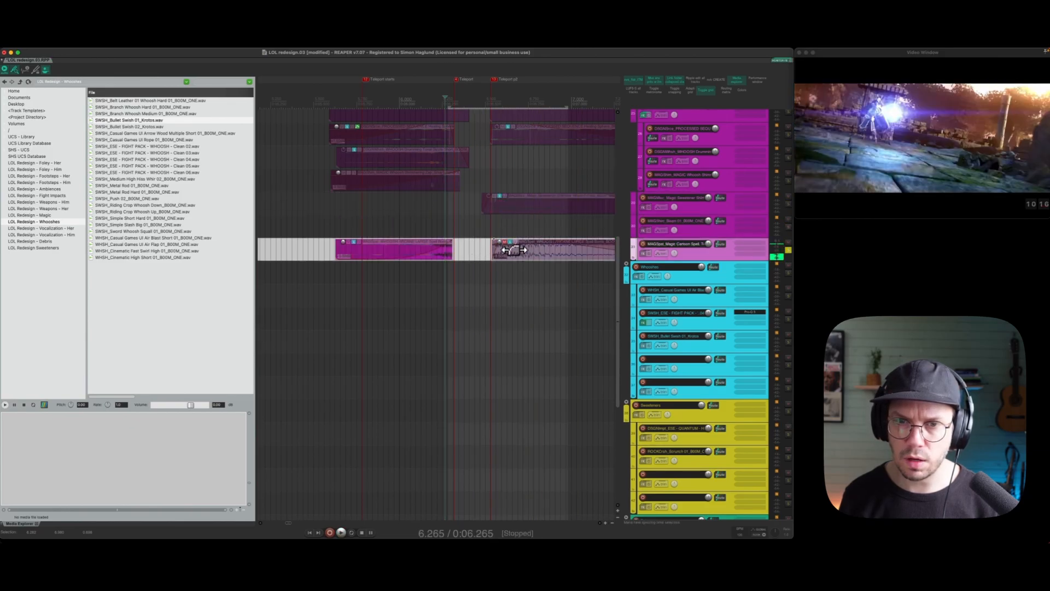
pyautogui.press('Delete')
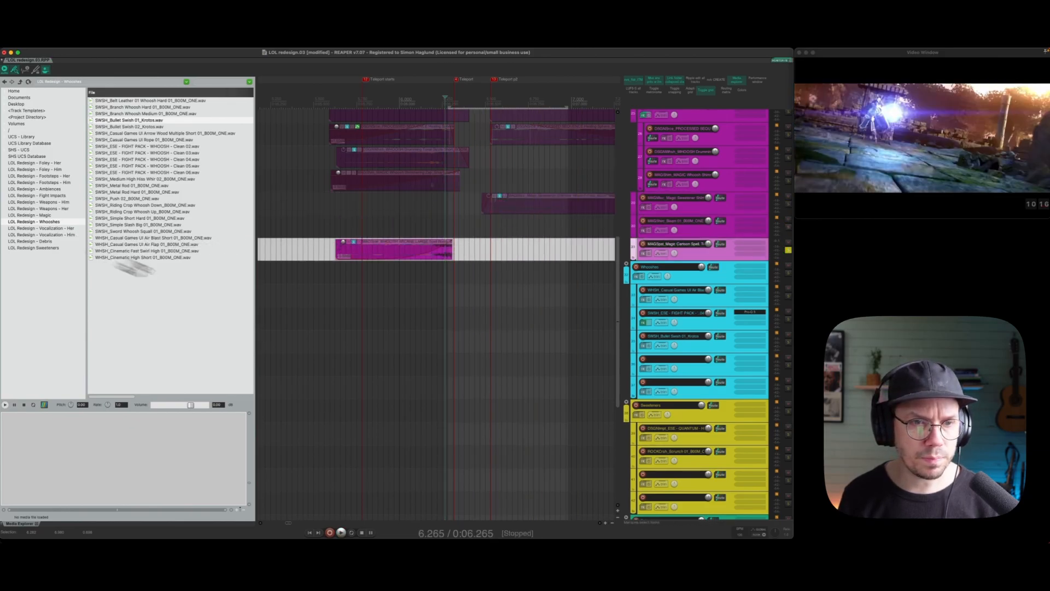
# Open the sweeteners library and place QUANTUM - HIT - JC - Foothold on a sweetener track at the hit.
pyautogui.scroll(-3, 394, 330)
pyautogui.click(699, 387)
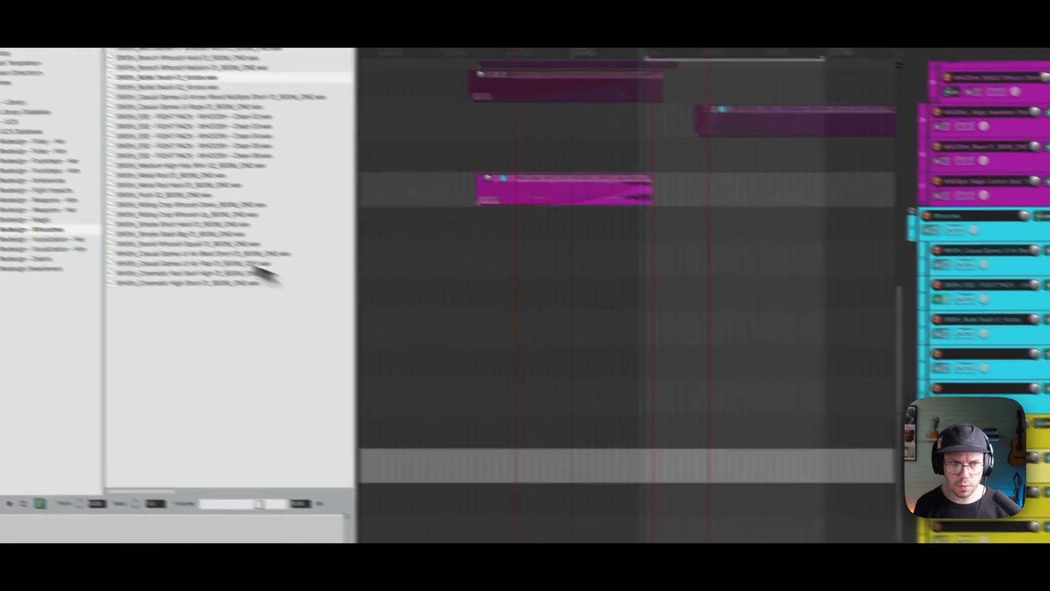
pyautogui.click(56, 252)
pyautogui.click(53, 269)
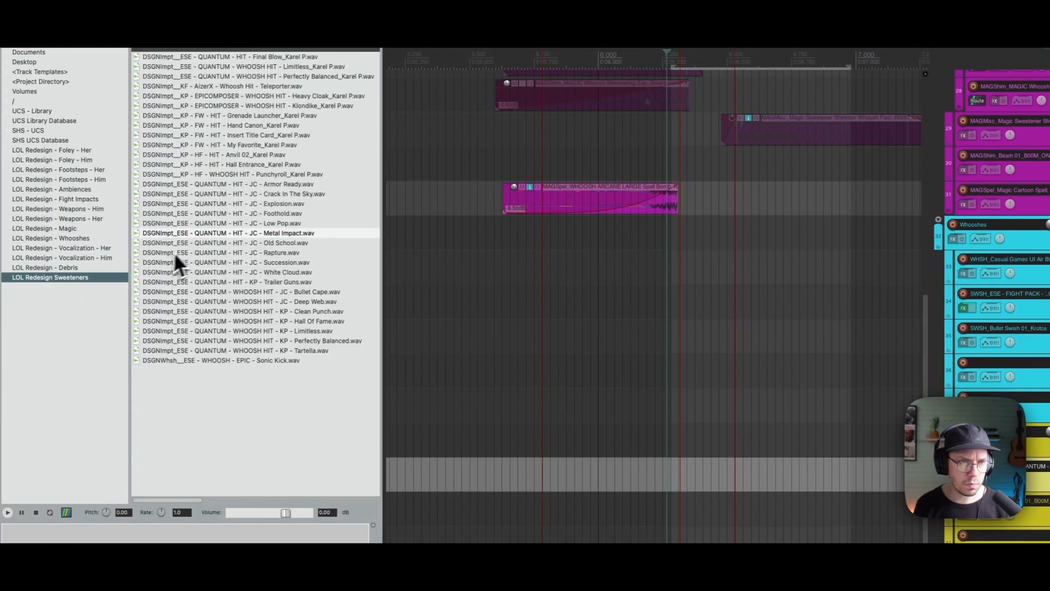
pyautogui.click(269, 213)
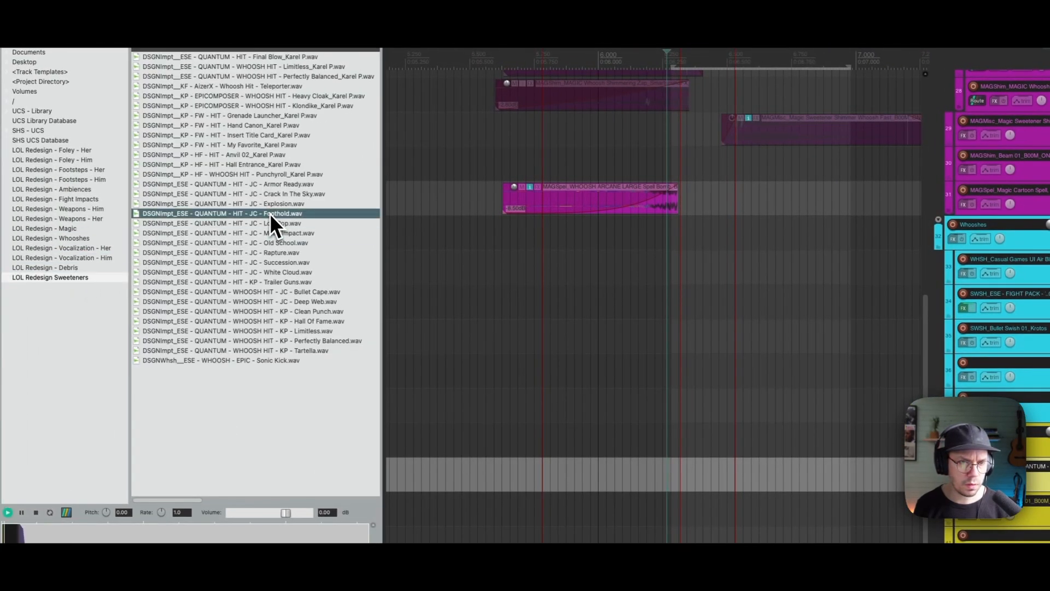
pyautogui.moveTo(270, 214); pyautogui.dragTo(717, 462)
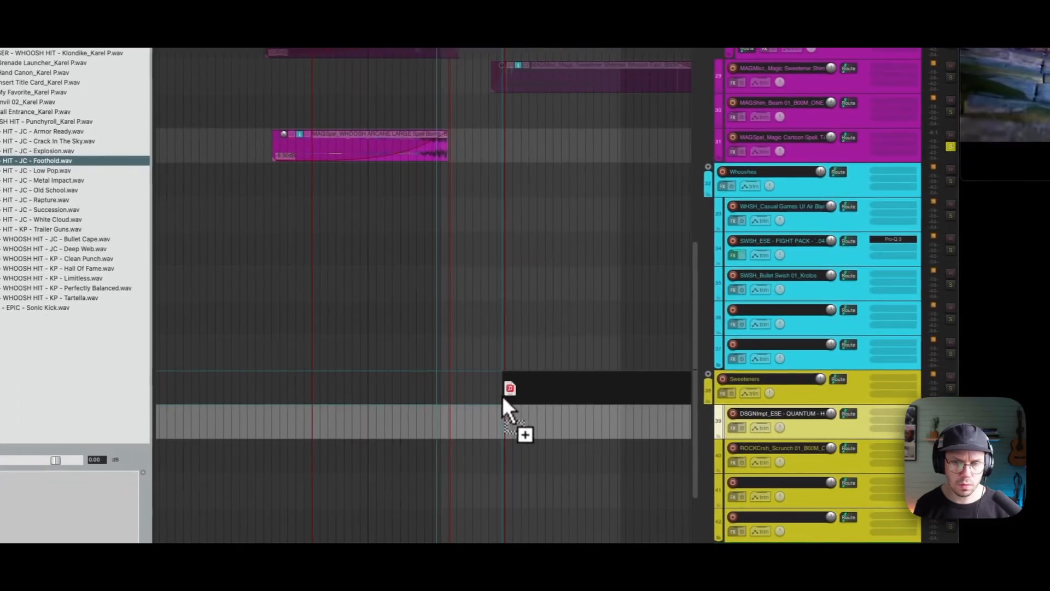
pyautogui.moveTo(499, 409); pyautogui.dragTo(520, 448)
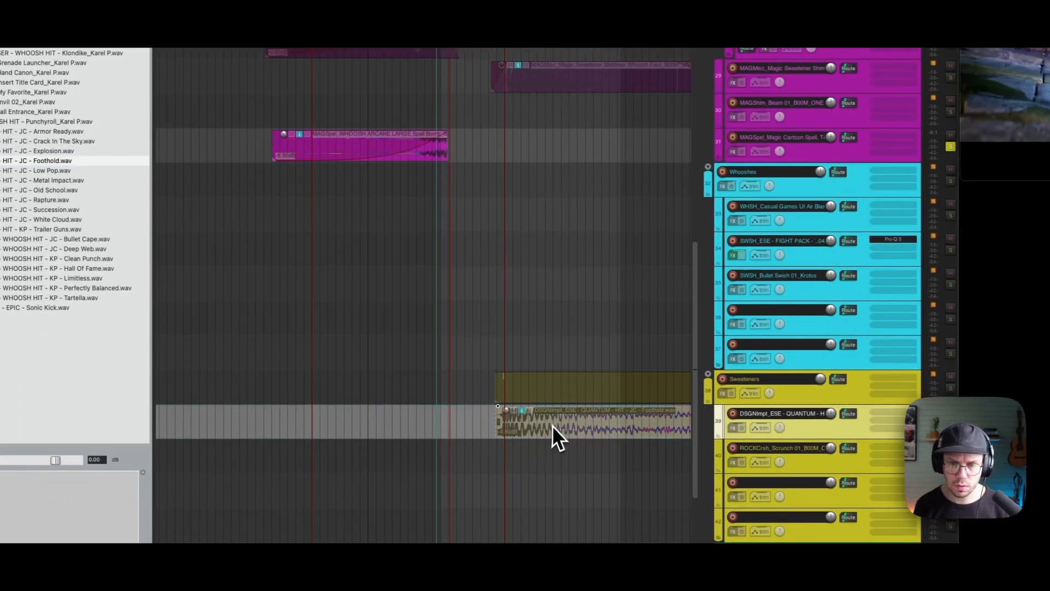
# Trim, adjust and audition the Foothold item, and delete it.
pyautogui.press('s')
pyautogui.press('a')
pyautogui.moveTo(608, 429); pyautogui.dragTo(547, 425)
pyautogui.moveTo(628, 429); pyautogui.dragTo(579, 462)
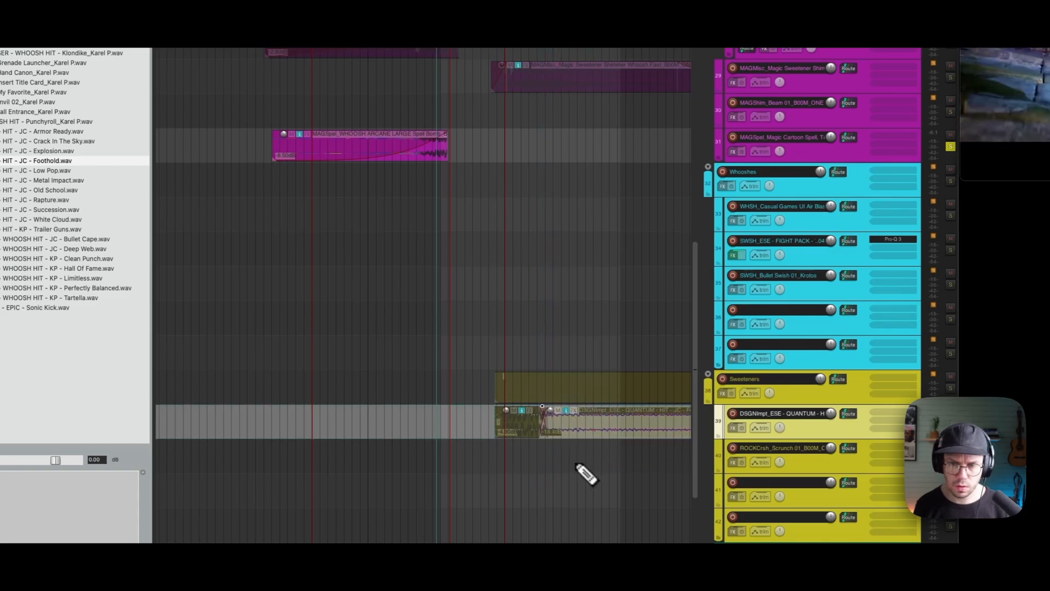
pyautogui.click(379, 399)
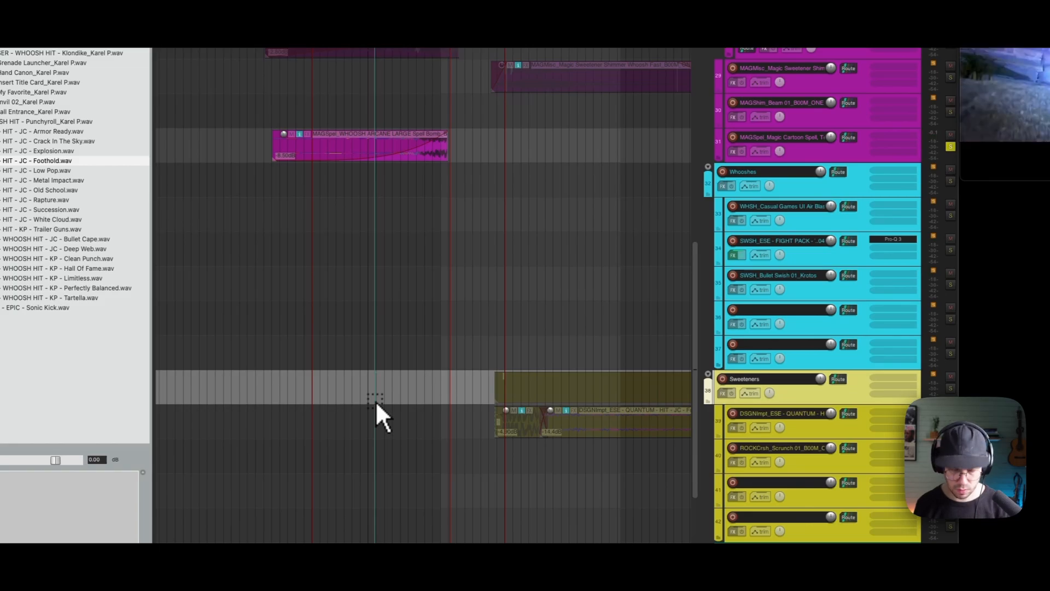
pyautogui.press('space')
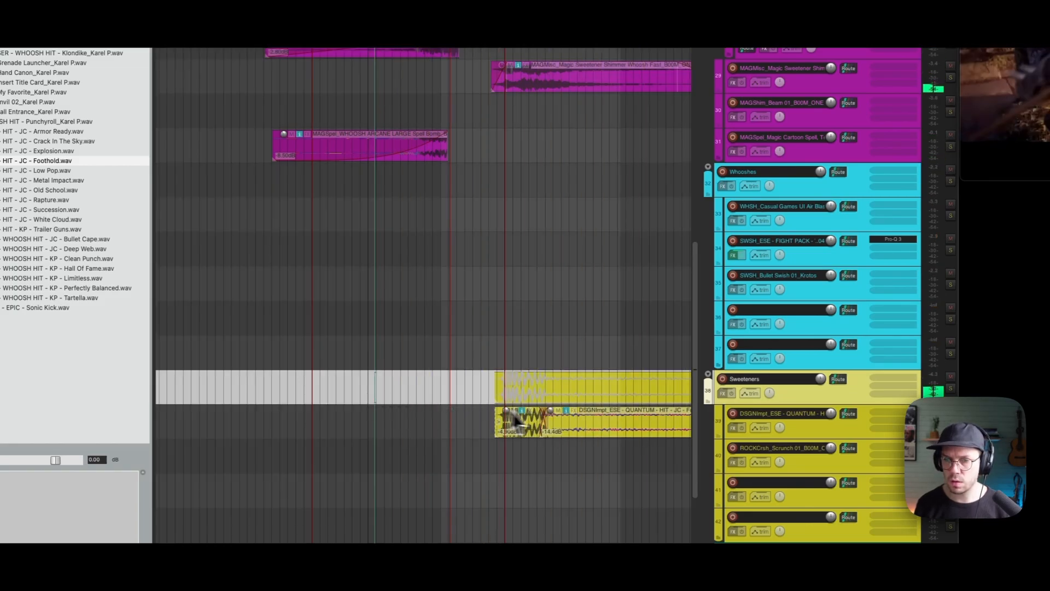
pyautogui.moveTo(580, 425); pyautogui.dragTo(579, 393)
pyautogui.click(418, 365)
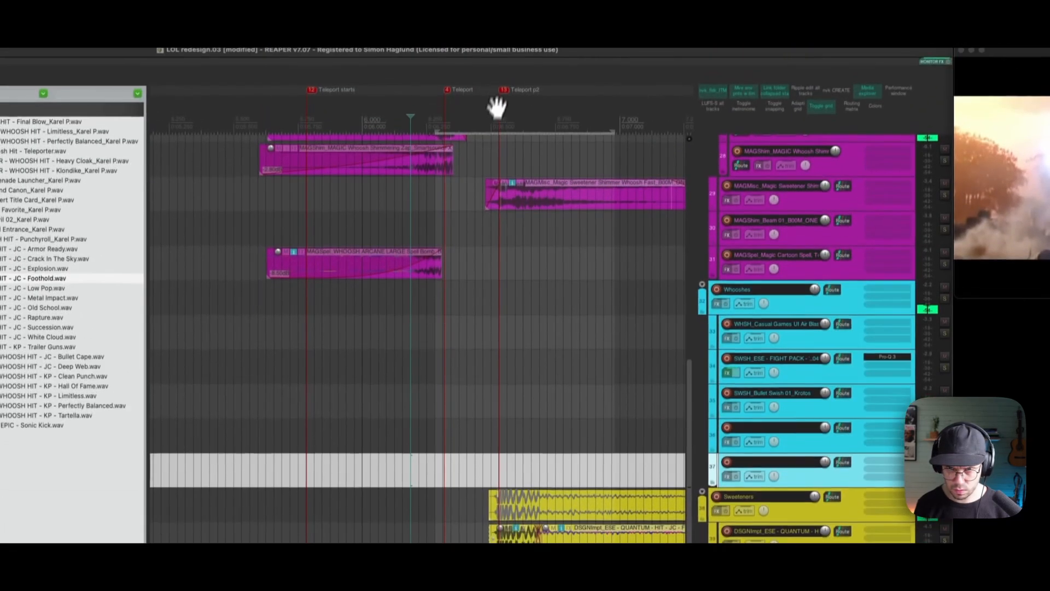
pyautogui.scroll(-3, 497, 107)
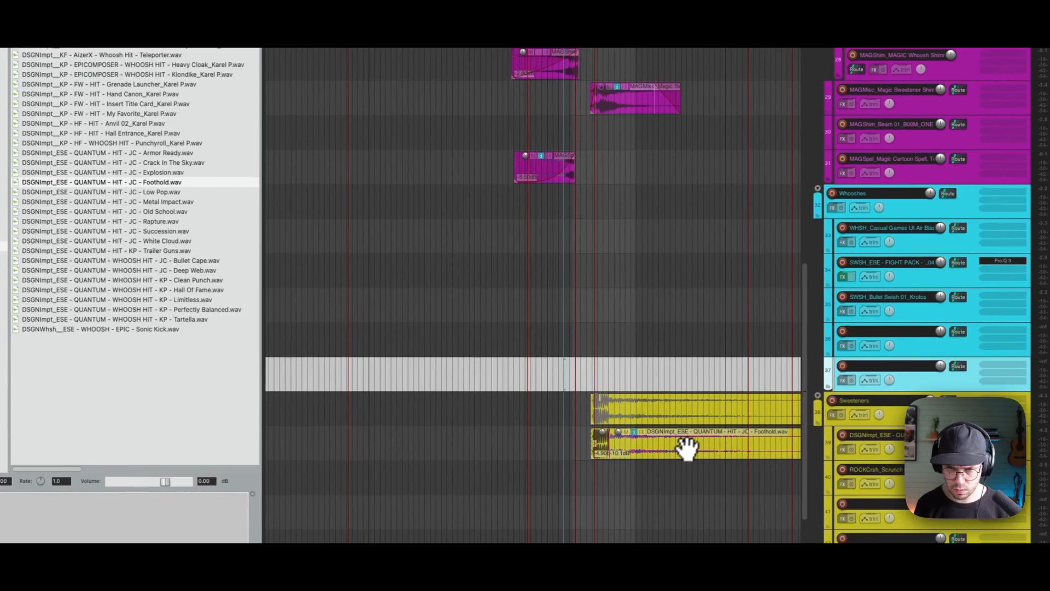
pyautogui.click(692, 448)
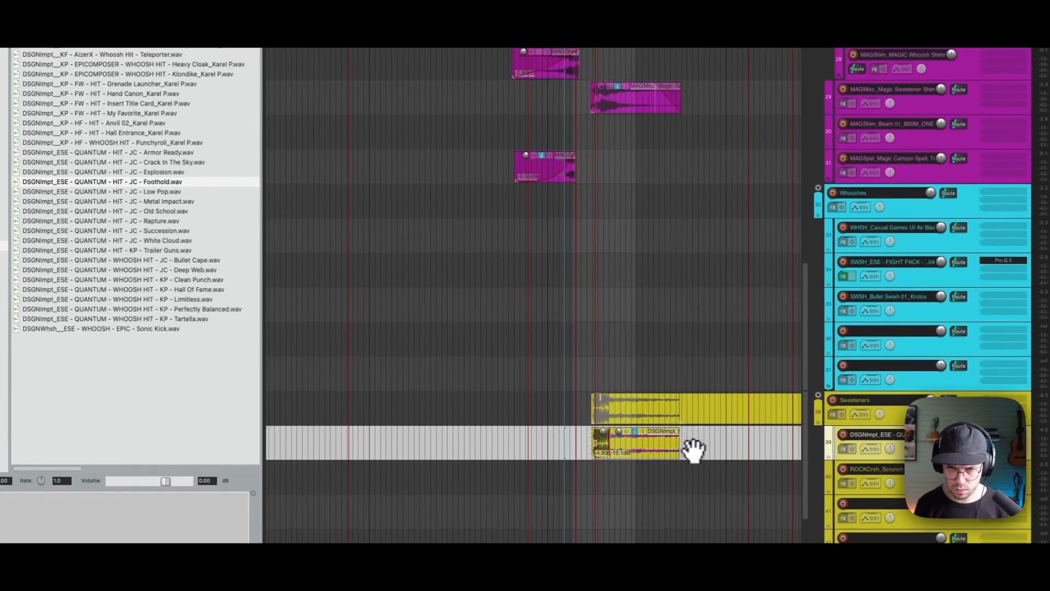
pyautogui.press('Delete')
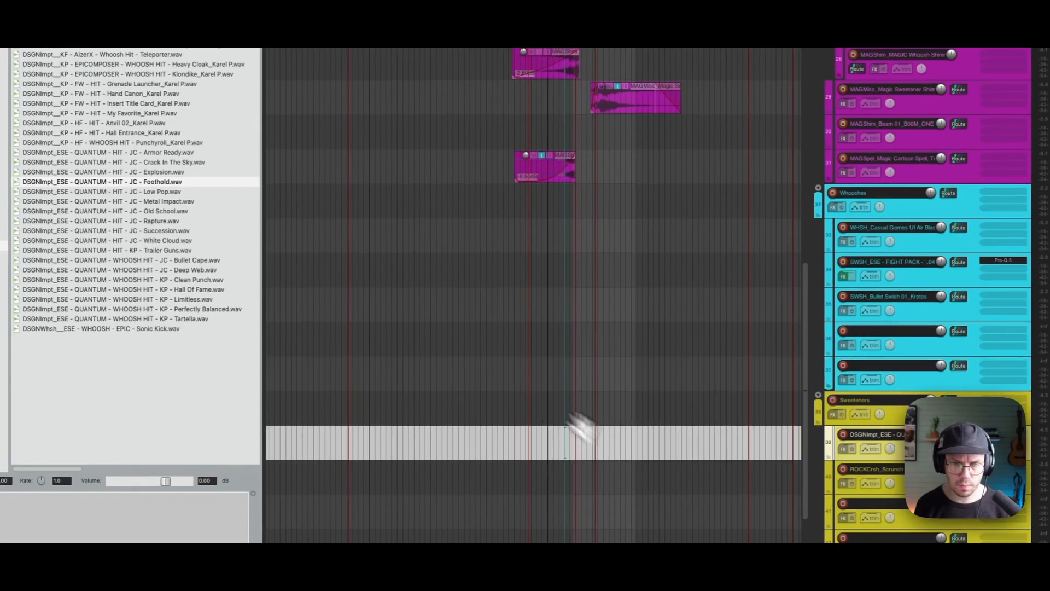
# Preview sweetener sounds and add AizerX - Whoosh Hit - Teleporter to the sweetener track at the teleport hit.
pyautogui.click(253, 87)
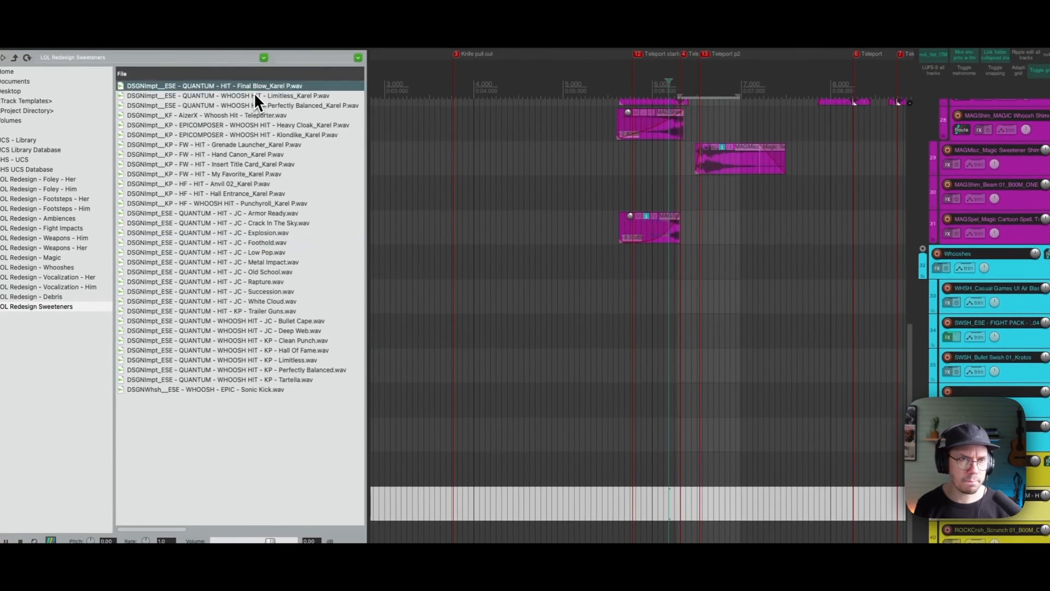
pyautogui.click(253, 95)
pyautogui.click(254, 105)
pyautogui.click(254, 116)
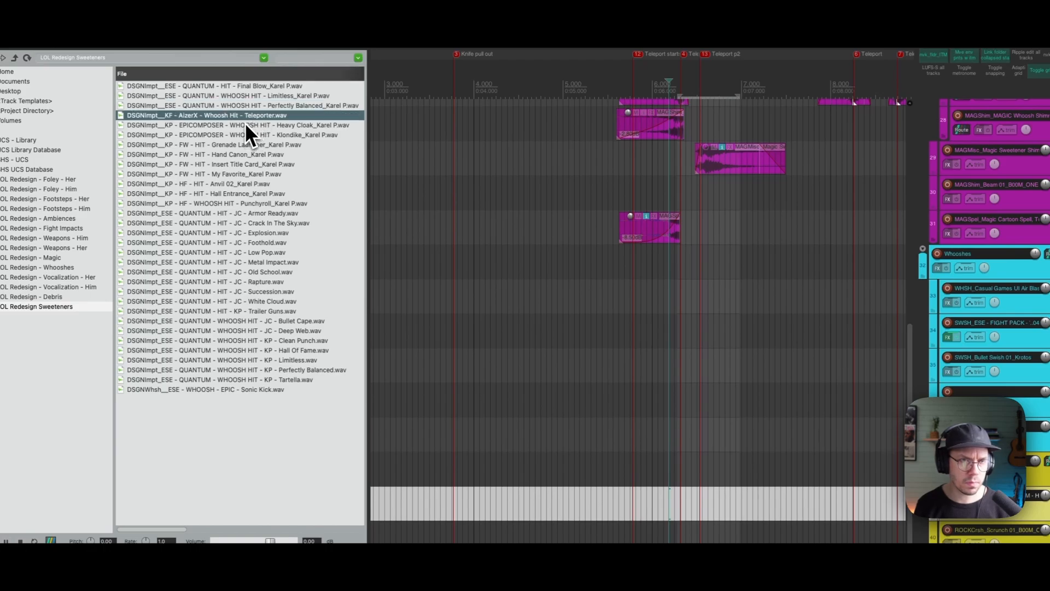
pyautogui.moveTo(244, 119); pyautogui.dragTo(702, 499)
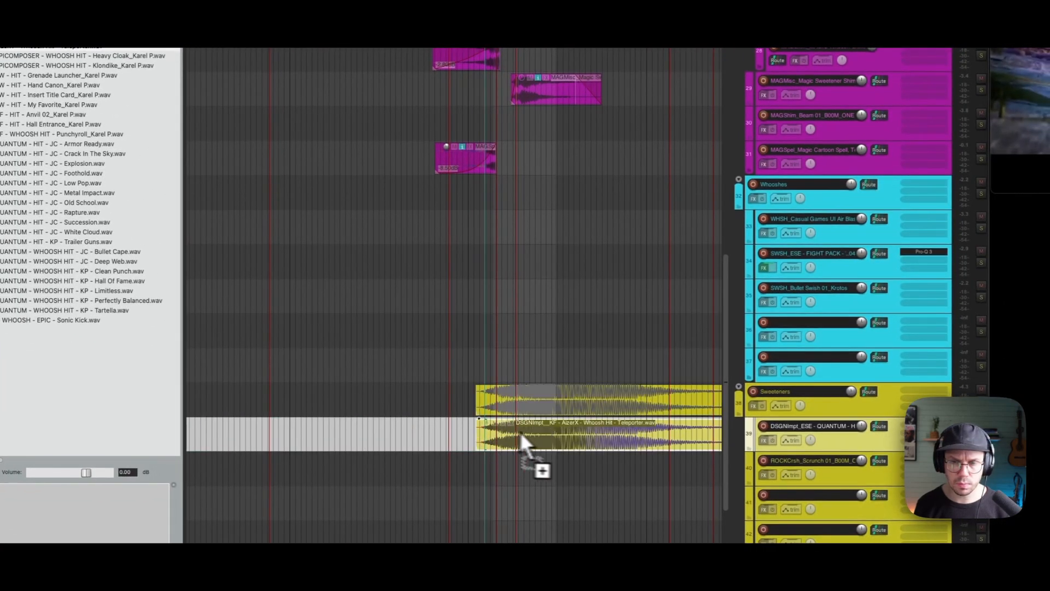
pyautogui.moveTo(521, 434); pyautogui.dragTo(462, 436)
# Audition the Teleporter sweetener and extend its start earlier.
pyautogui.press('space')
pyautogui.press('F6')
pyautogui.press('space')
pyautogui.press('space')
pyautogui.press('space')
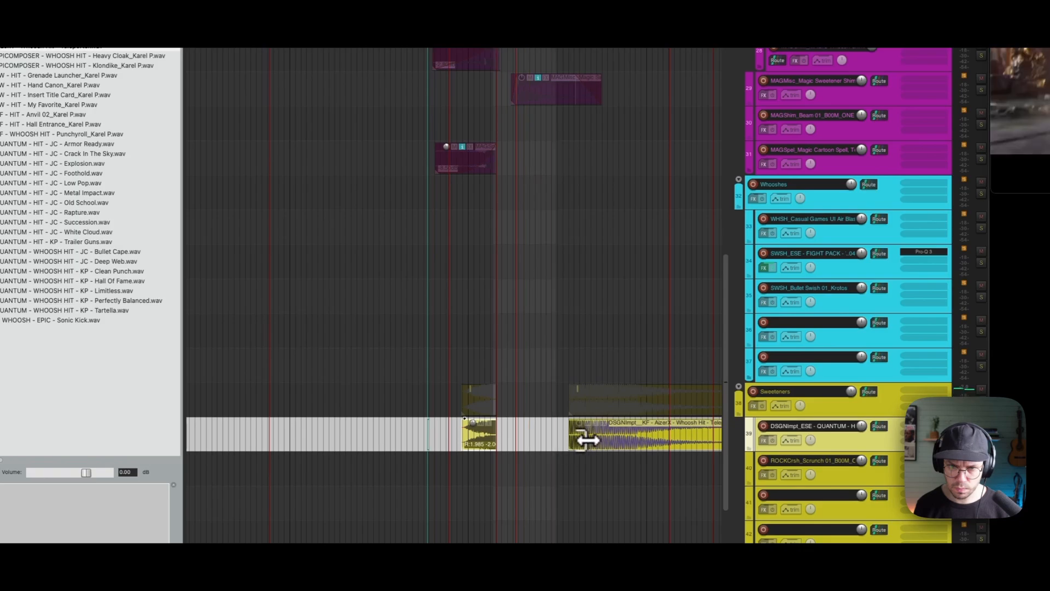
pyautogui.moveTo(566, 436); pyautogui.dragTo(535, 439)
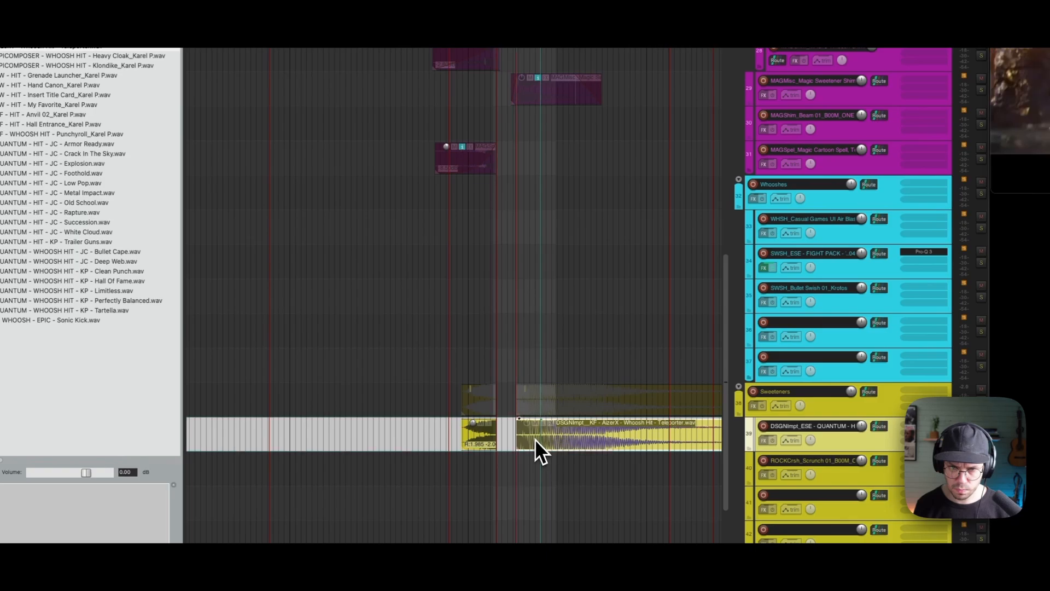
# Split the Teleporter item twice and delete the section between the cuts.
pyautogui.press('s')
pyautogui.press('s')
pyautogui.click(563, 436)
pyautogui.press('Delete')
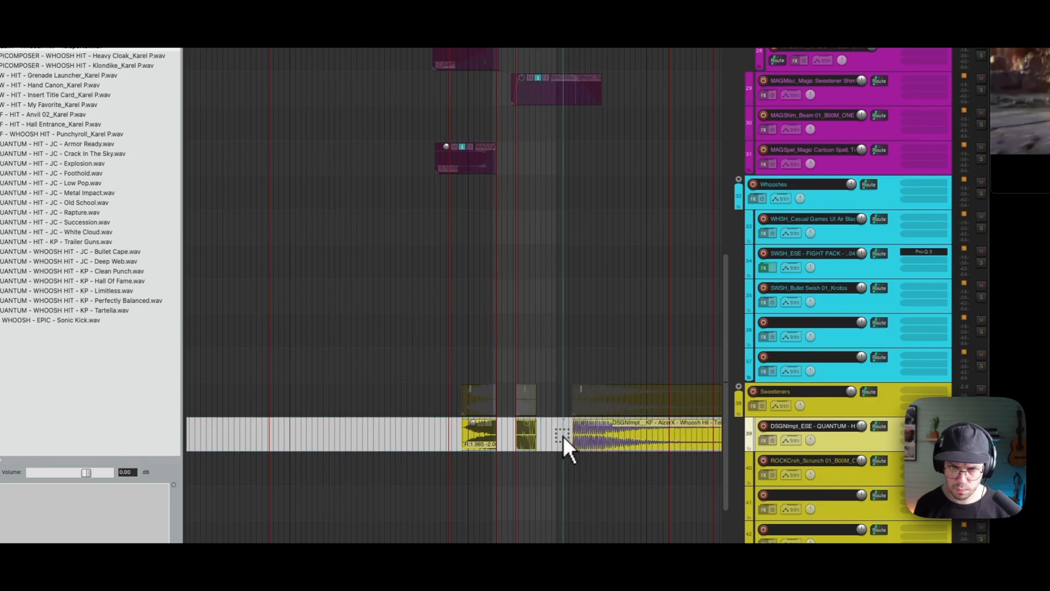
# Undo the section deletion, delete the section again and slide the remaining Teleporter part earlier to close the gap.
pyautogui.press('super+z')
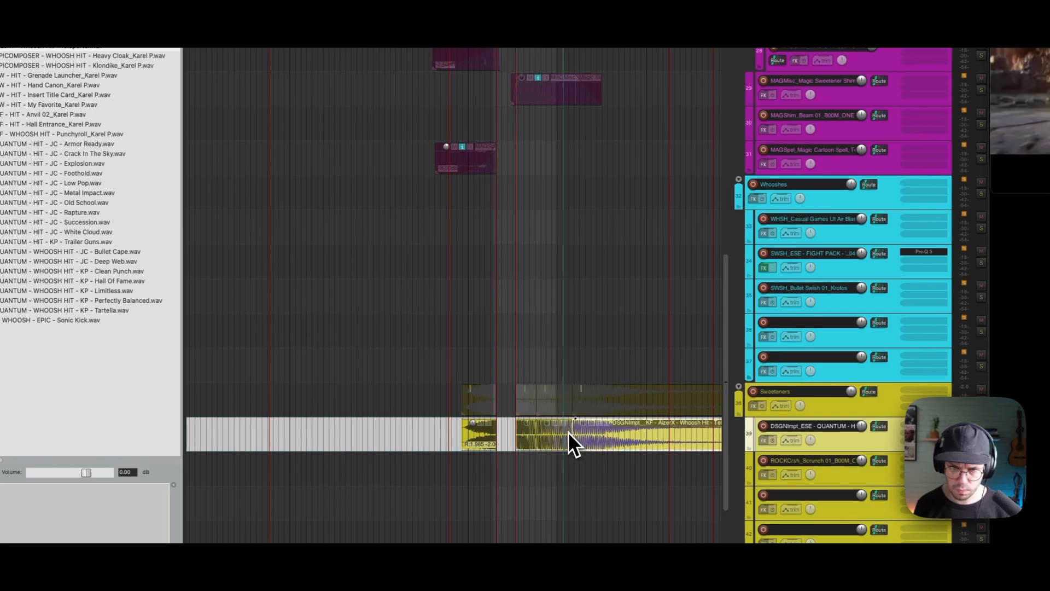
pyautogui.click(563, 432)
pyautogui.press('Delete')
pyautogui.click(579, 435)
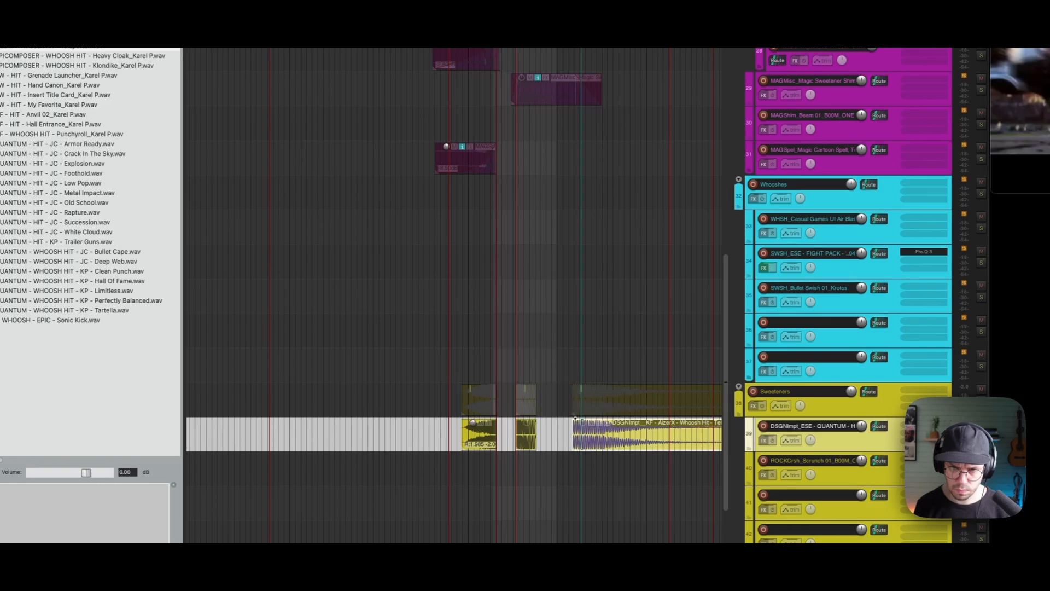
pyautogui.moveTo(573, 434)
pyautogui.mouseDown()
pyautogui.moveTo(545, 433)
pyautogui.moveTo(562, 444)
pyautogui.mouseUp()
pyautogui.moveTo(562, 431); pyautogui.dragTo(563, 447)
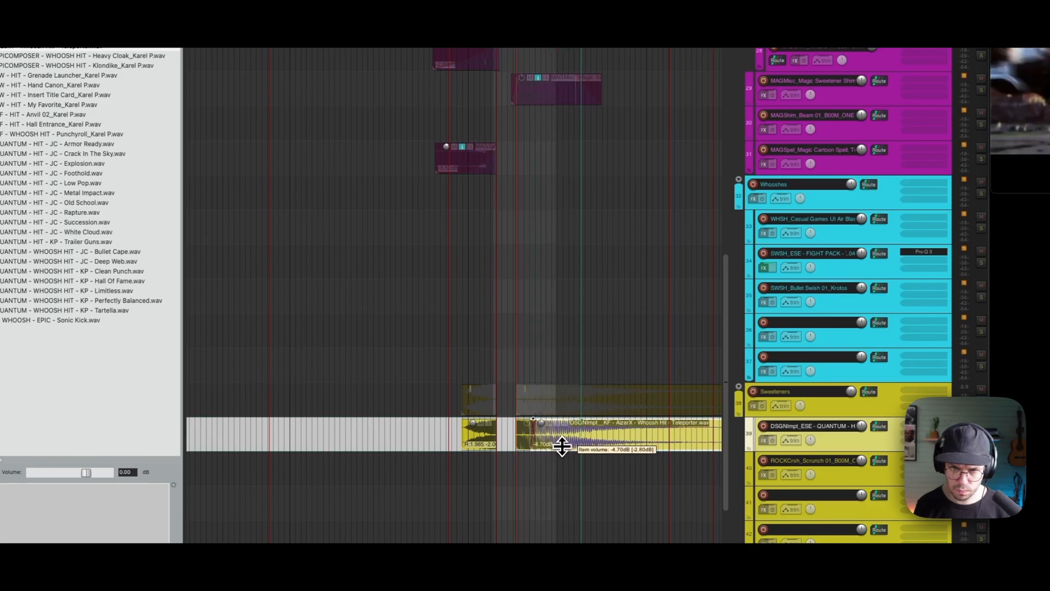
# Play from before the hit, split the Teleporter item near its tail and pull in its end.
pyautogui.click(430, 423)
pyautogui.press('space')
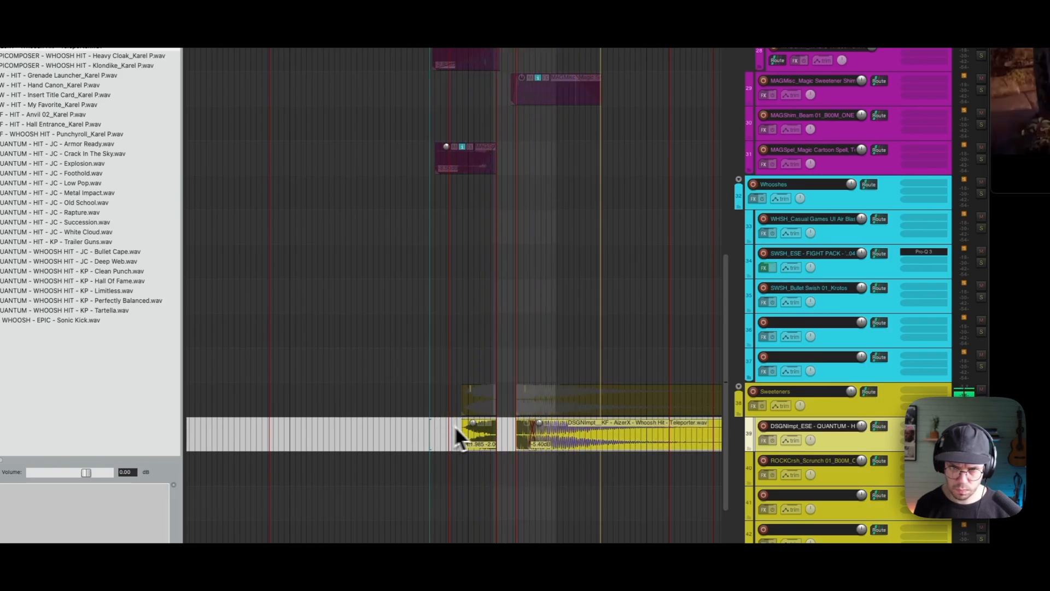
pyautogui.press('s')
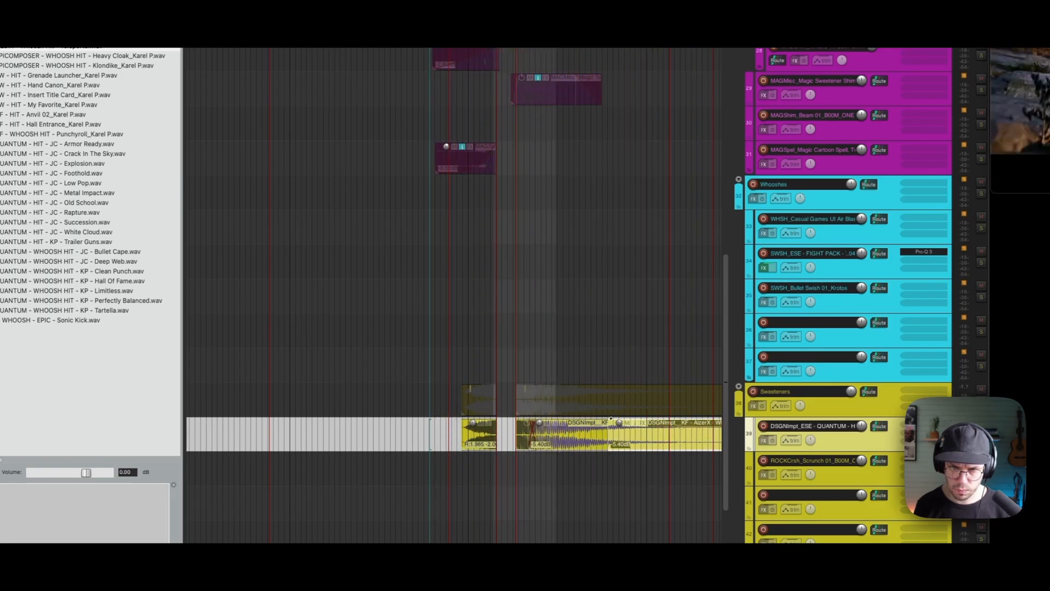
pyautogui.moveTo(611, 426); pyautogui.dragTo(645, 433)
# Adjust the Teleporter item's end and long fade-out, then play back the teleport section.
pyautogui.click(408, 284)
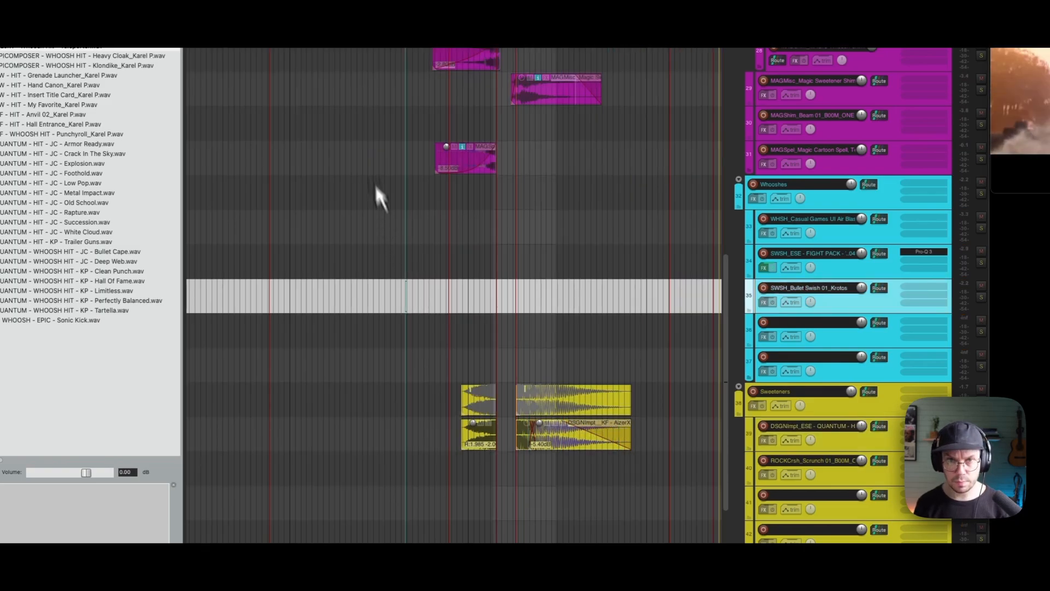
pyautogui.click(361, 130)
pyautogui.press('space')
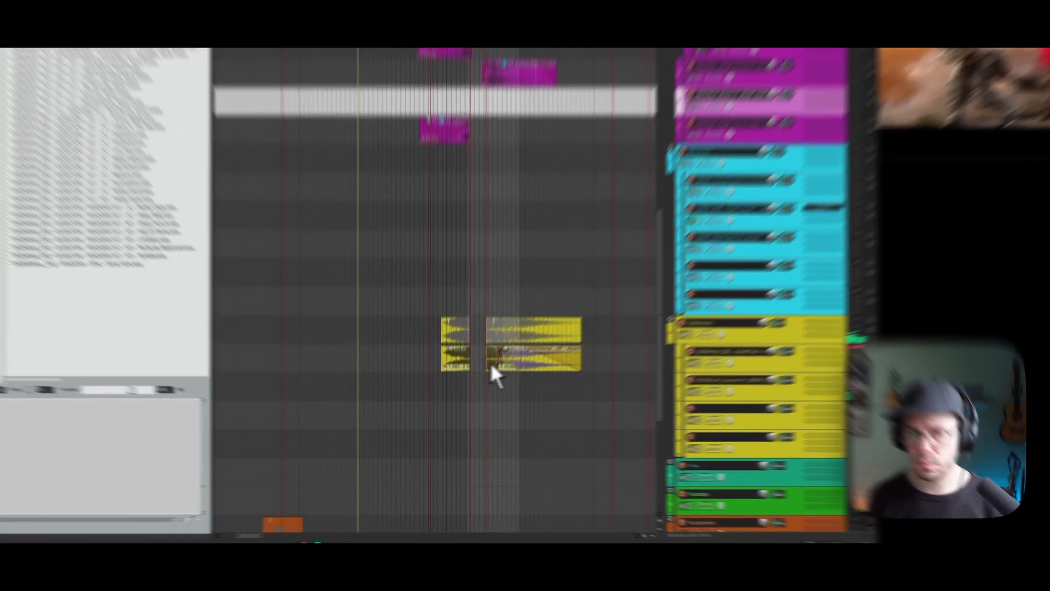
pyautogui.click(487, 380)
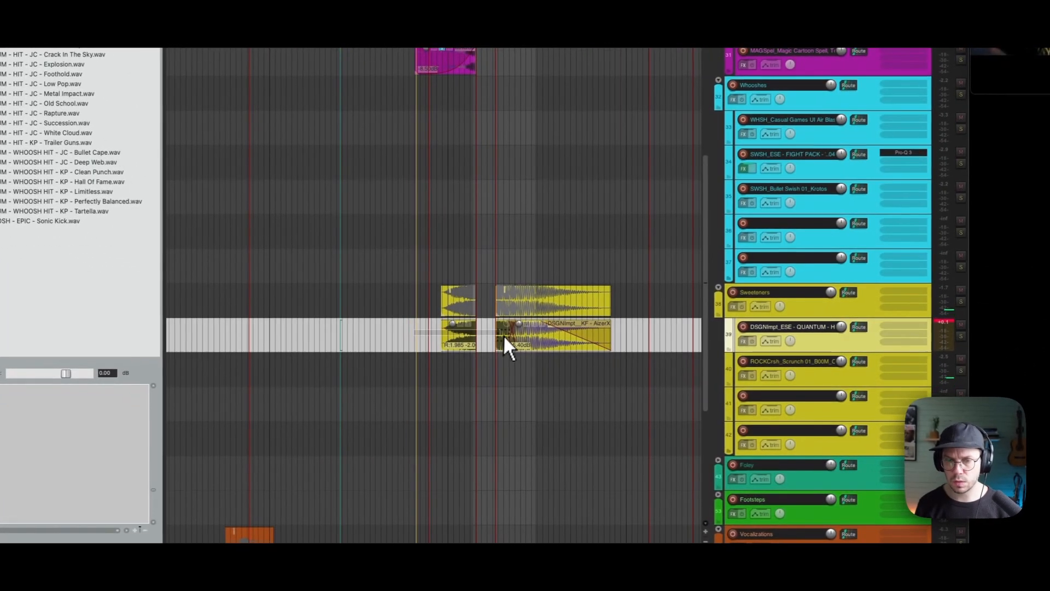
pyautogui.moveTo(512, 336); pyautogui.dragTo(511, 343)
pyautogui.moveTo(645, 339); pyautogui.dragTo(397, 345)
pyautogui.moveTo(553, 330); pyautogui.dragTo(560, 356)
pyautogui.moveTo(605, 329); pyautogui.dragTo(544, 359)
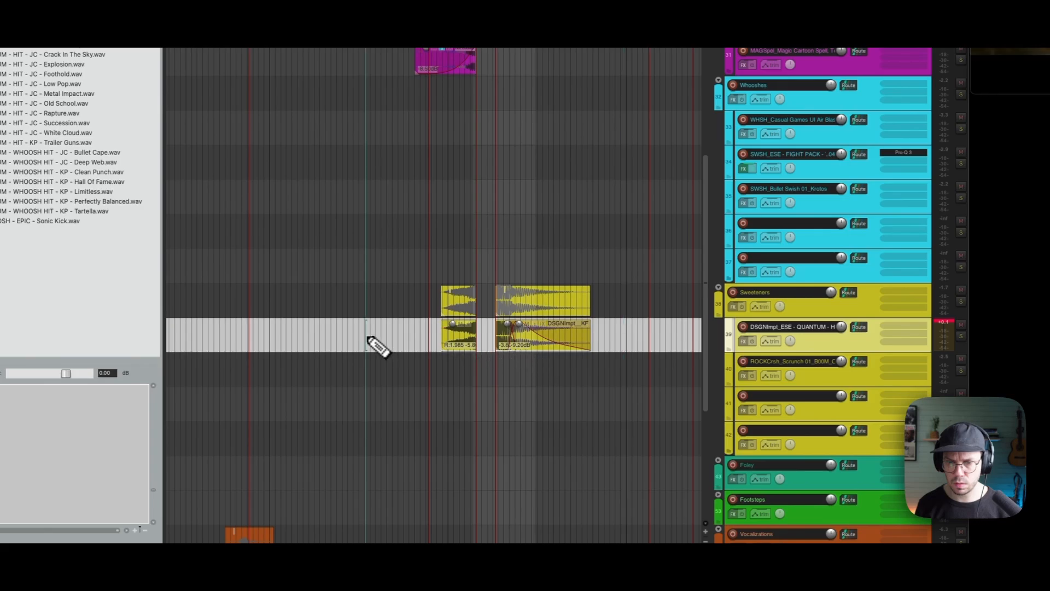
pyautogui.press('space')
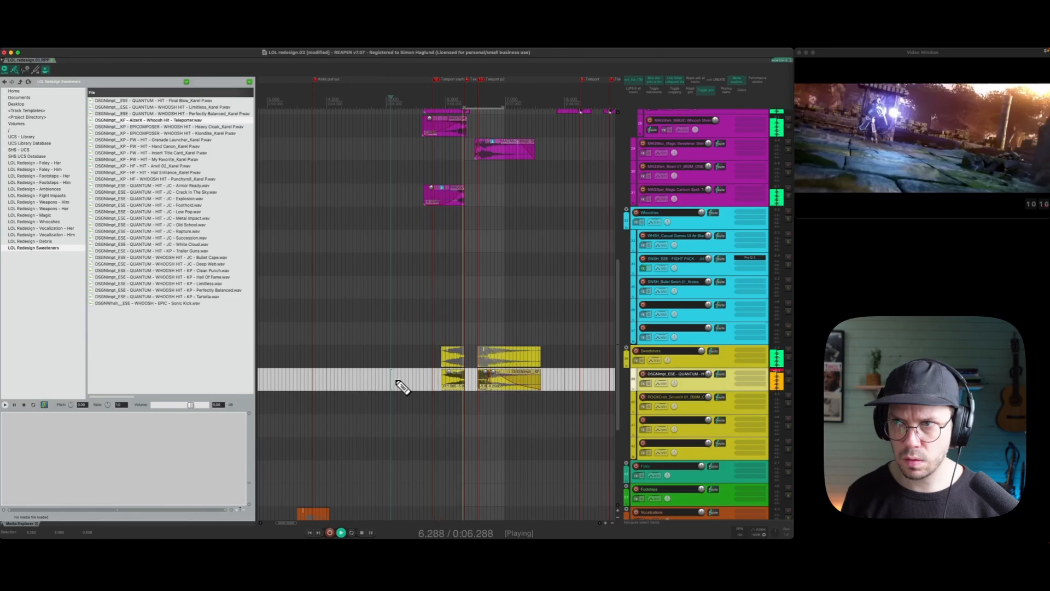
pyautogui.press('space')
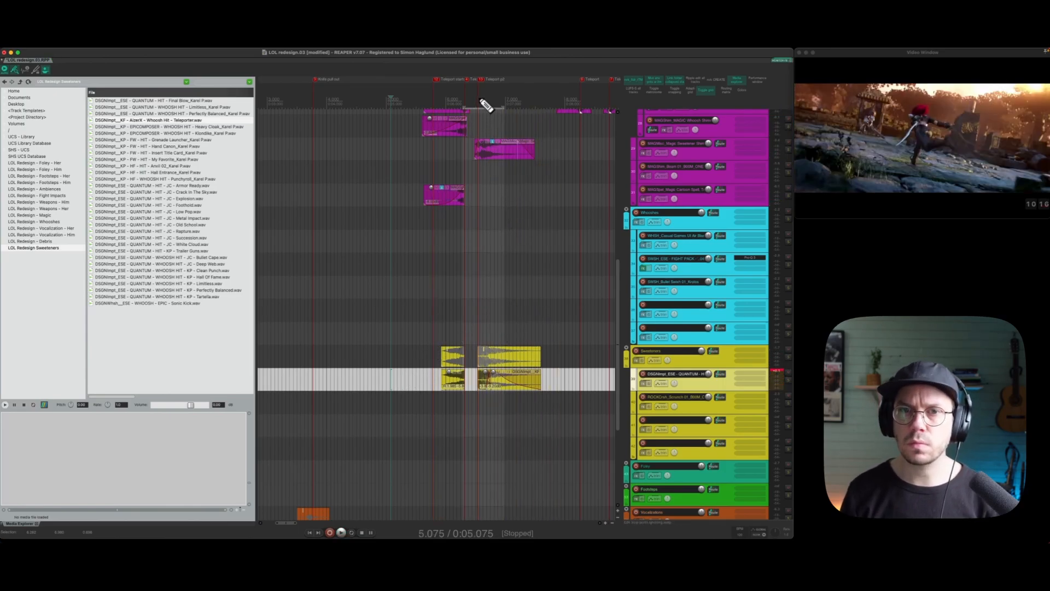
# Play the whole sequence from the start to review the sound design.
pyautogui.scroll(-4, 409, 76)
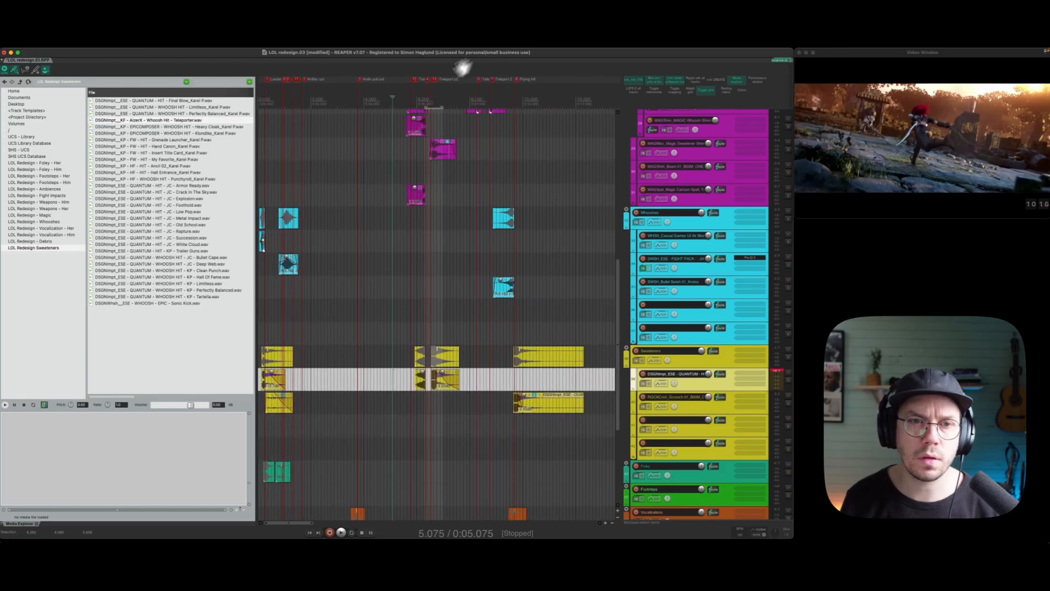
pyautogui.click(310, 533)
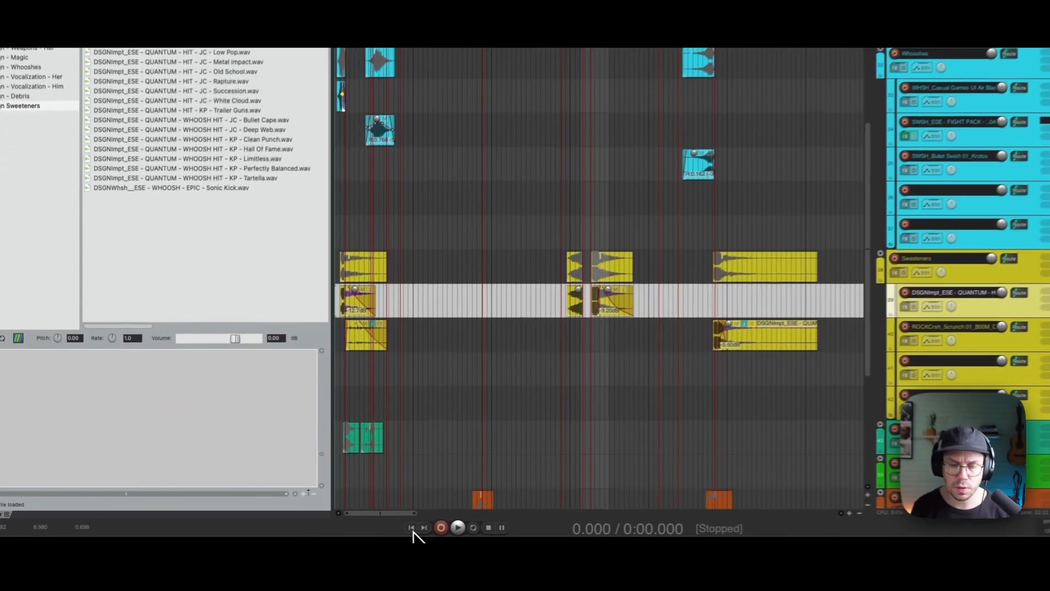
pyautogui.press('space')
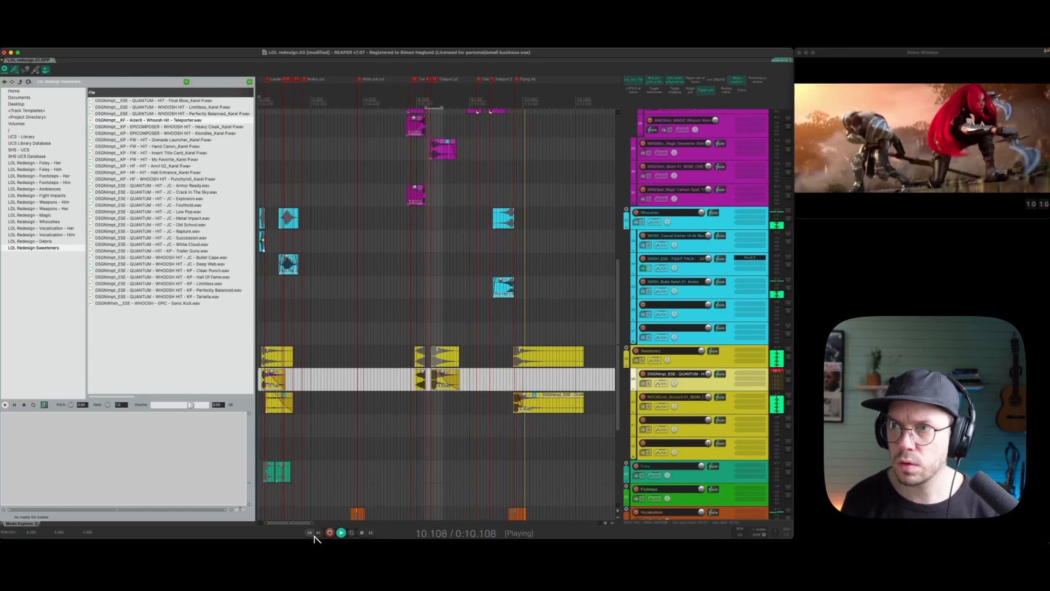
pyautogui.press('space')
pyautogui.scroll(3, 435, 401)
pyautogui.scroll(3, 435, 402)
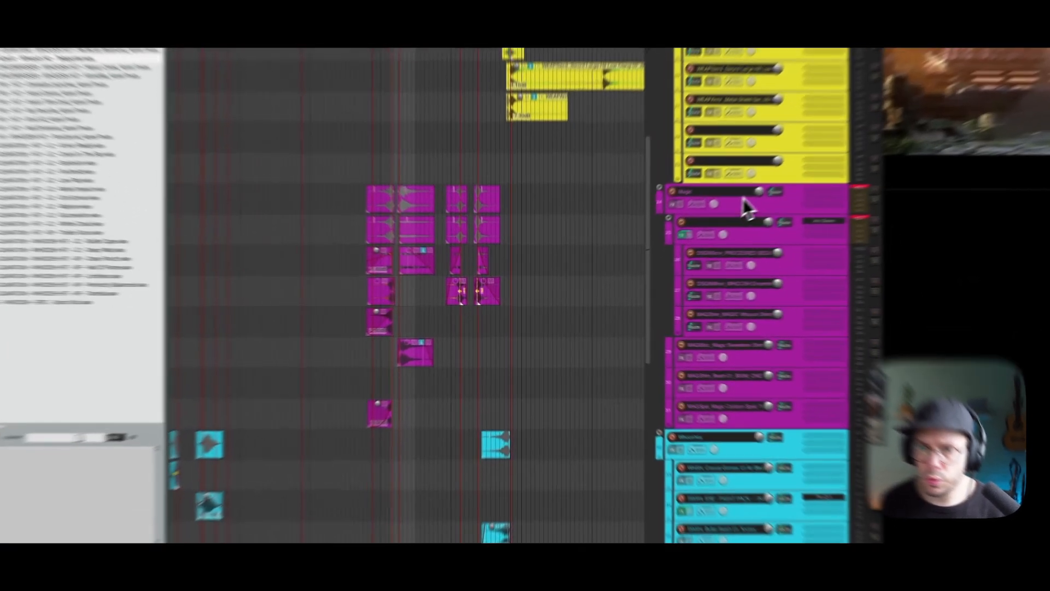
# Add MSpectralDynamics to the Magic folder track in Denoiser mode with the threshold at -21.2 dB.
pyautogui.click(688, 227)
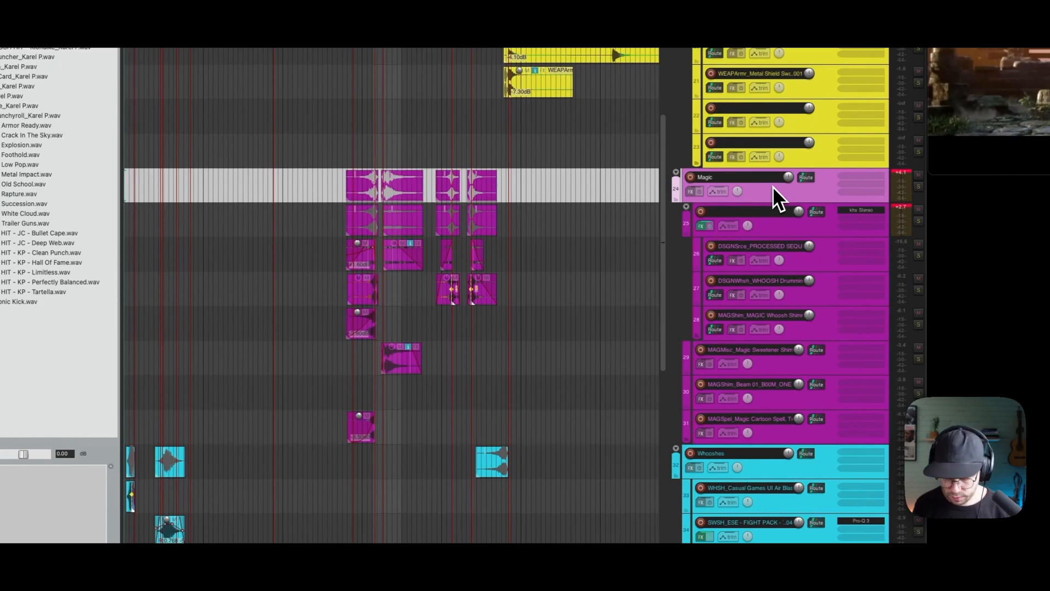
pyautogui.click(692, 191)
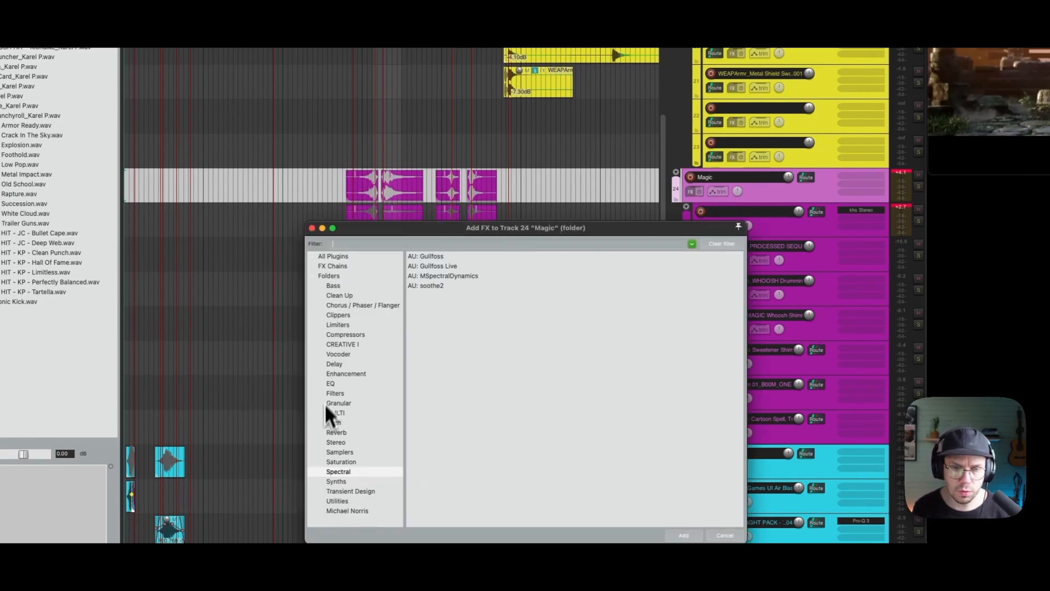
pyautogui.doubleClick(442, 276)
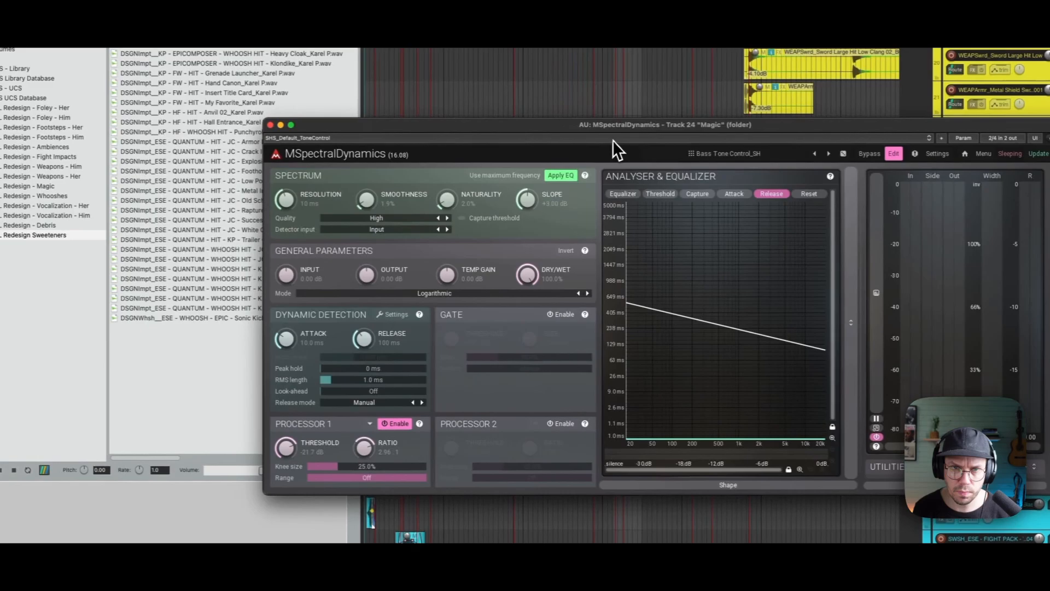
pyautogui.click(613, 140)
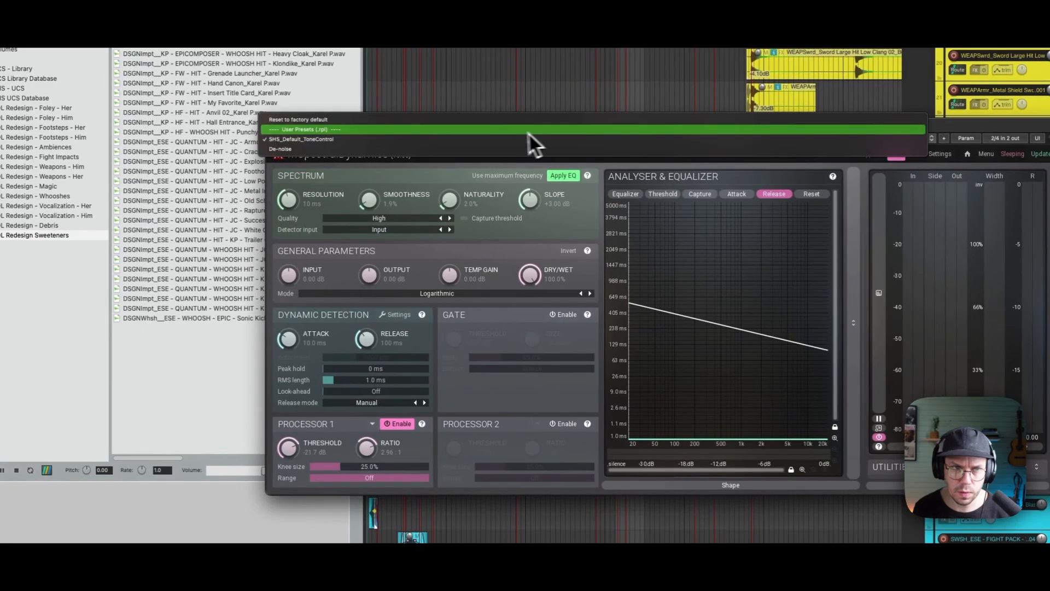
pyautogui.click(485, 131)
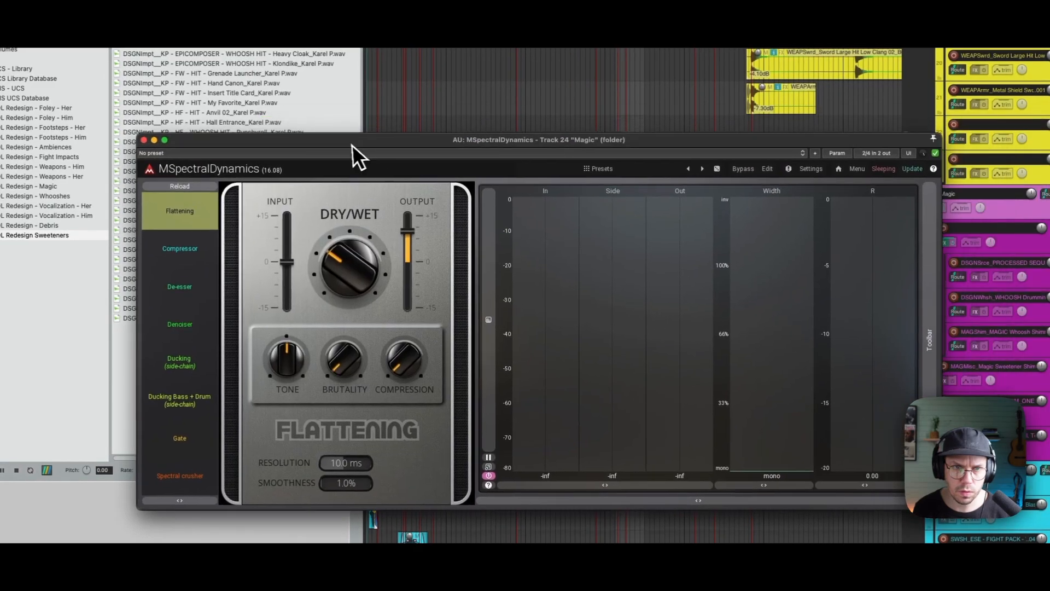
pyautogui.click(180, 328)
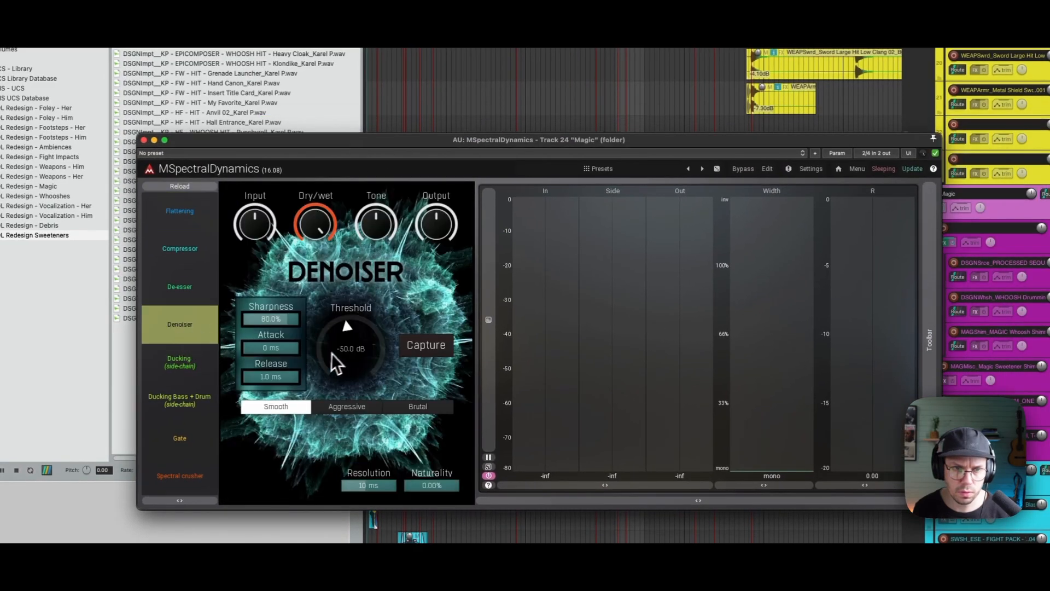
pyautogui.moveTo(331, 354); pyautogui.dragTo(345, 359)
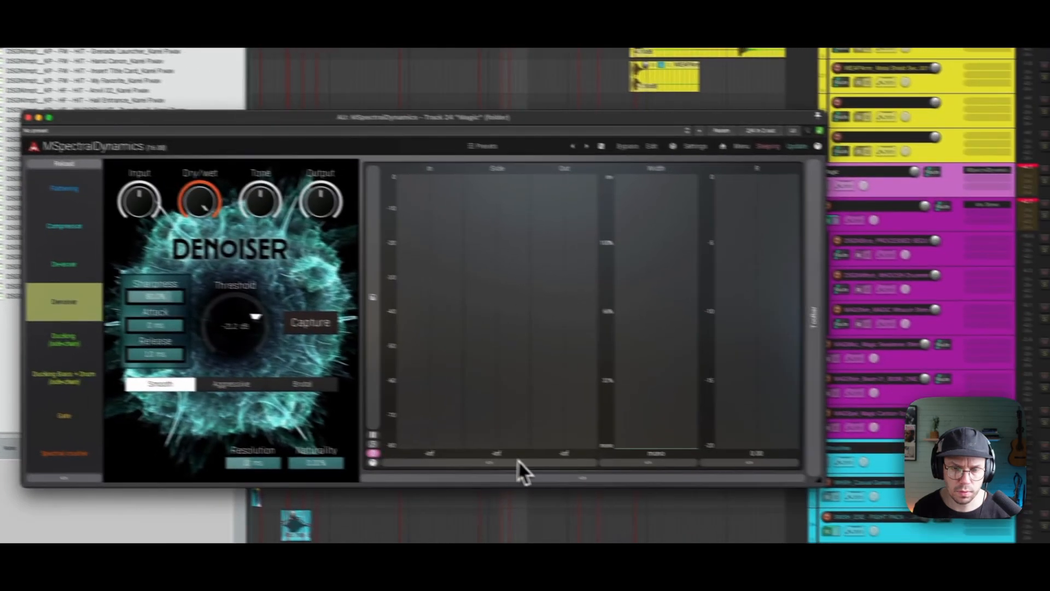
# Audition the Magic bus through the denoiser while playing the teleport, then close the plugin window.
pyautogui.click(630, 499)
pyautogui.moveTo(597, 141); pyautogui.dragTo(402, 102)
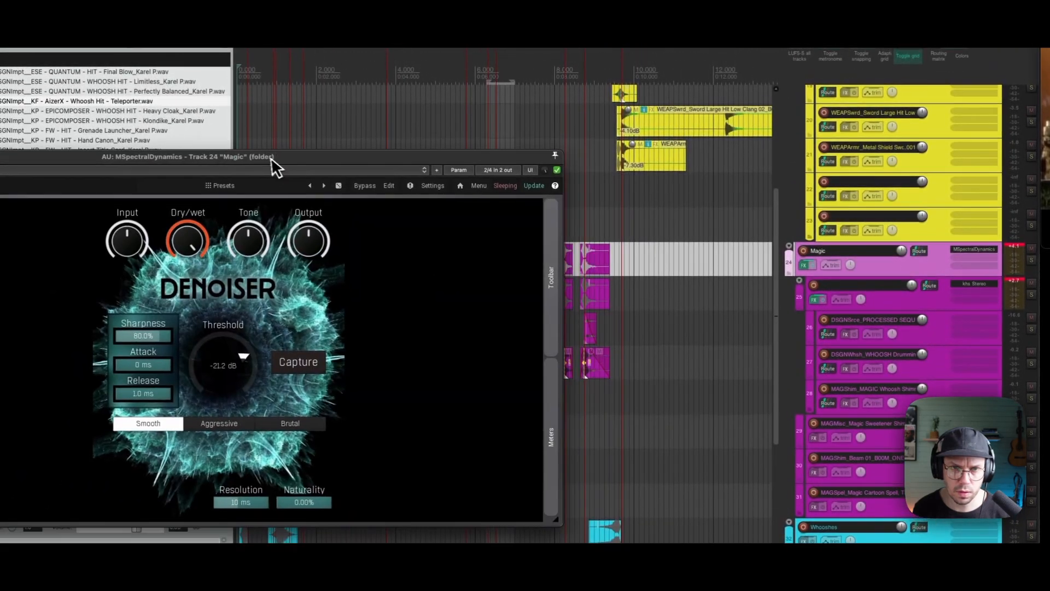
pyautogui.moveTo(271, 158); pyautogui.dragTo(664, 325)
pyautogui.click(476, 271)
pyautogui.press('F6')
pyautogui.press('space')
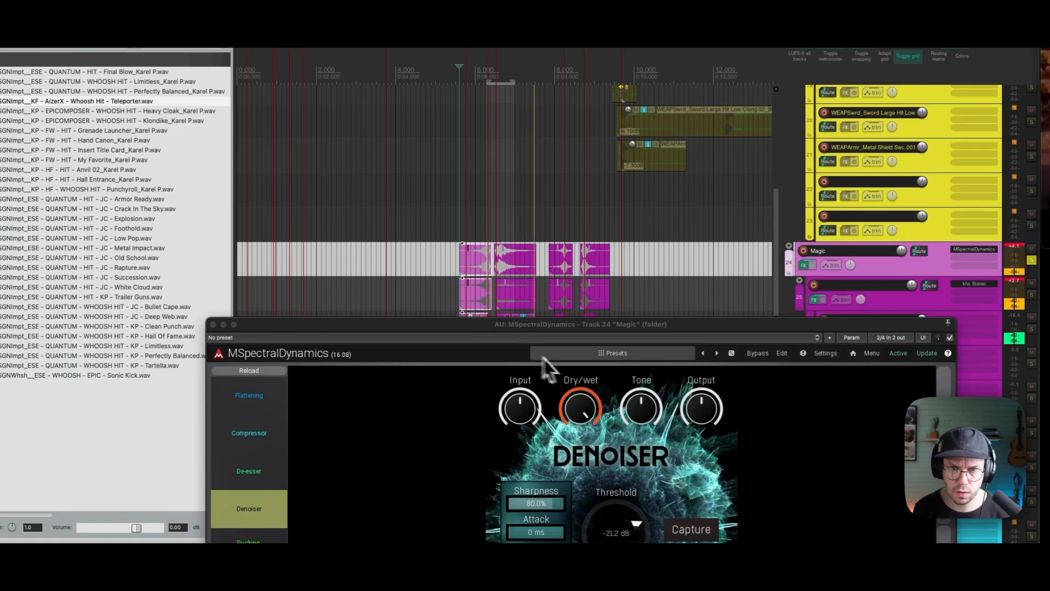
pyautogui.click(213, 325)
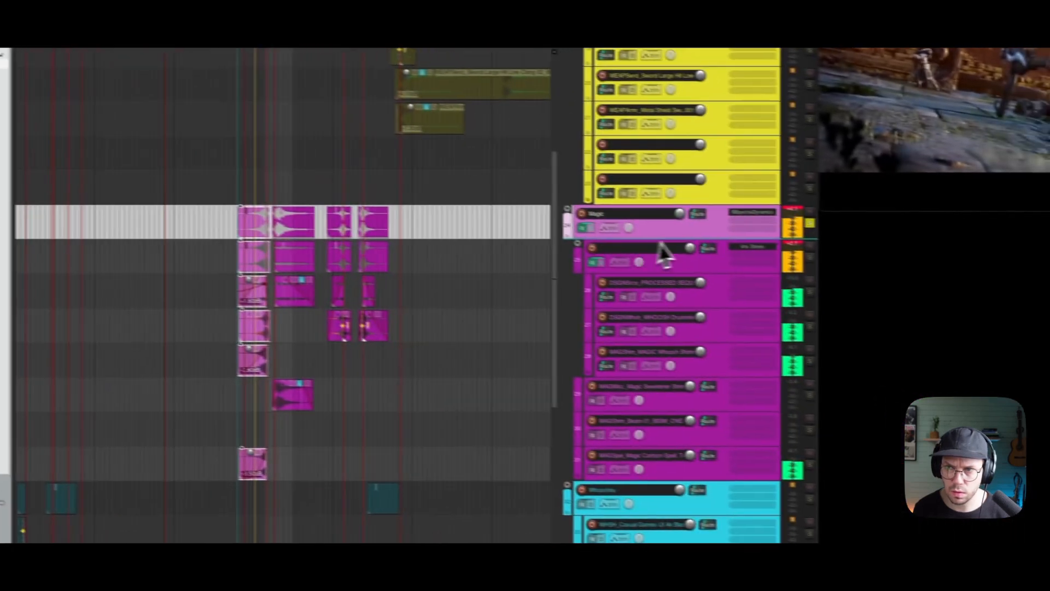
pyautogui.click(808, 220)
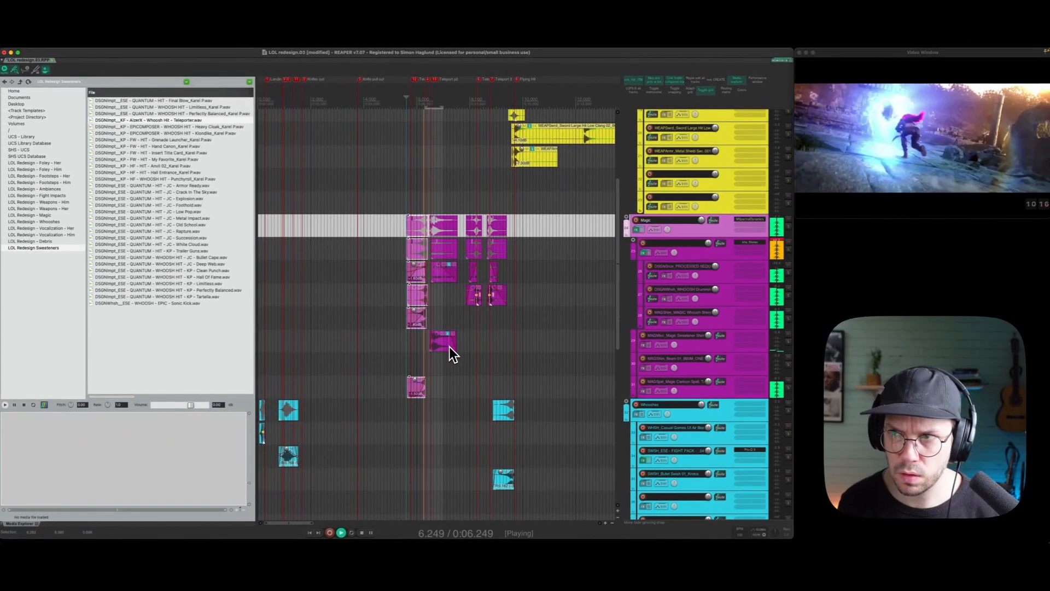
# Audition the teleport sweetener layers against the picture and delete them from the sweetener track.
pyautogui.scroll(-4, 306, 432)
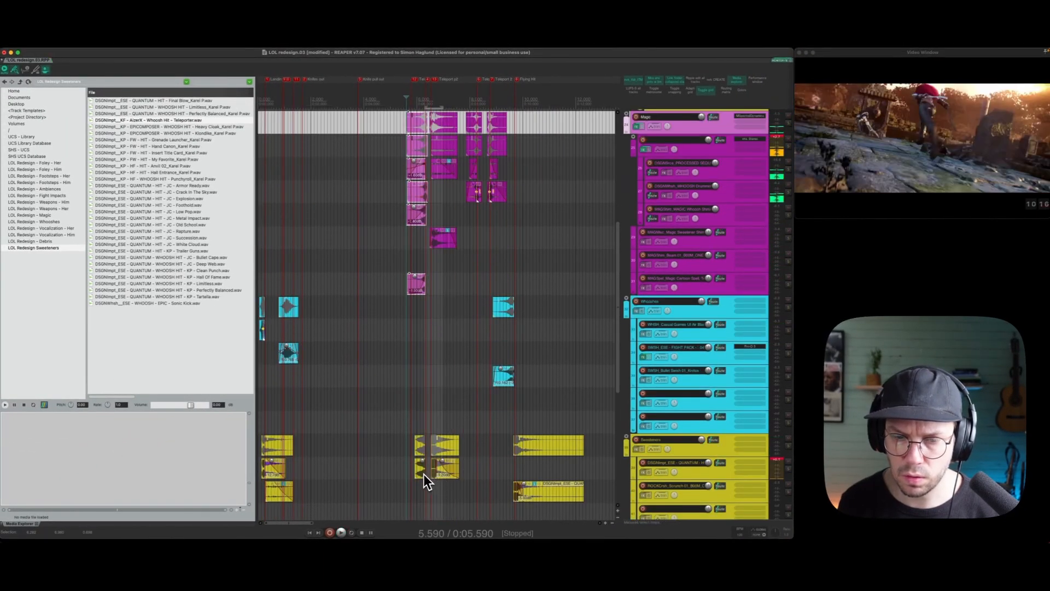
pyautogui.click(423, 474)
pyautogui.press('space')
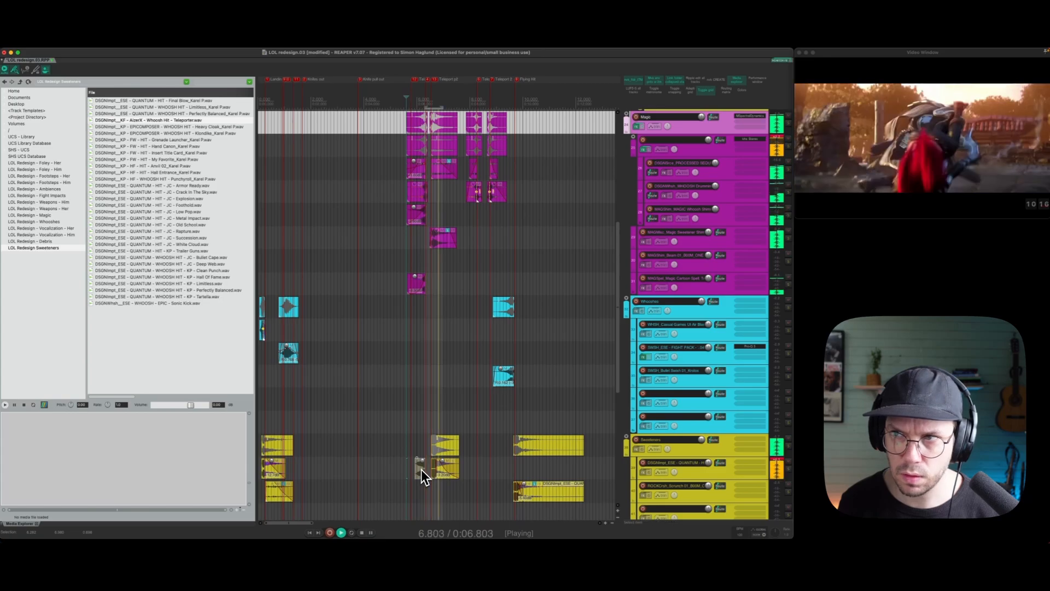
pyautogui.press('space')
pyautogui.moveTo(435, 467); pyautogui.dragTo(489, 477)
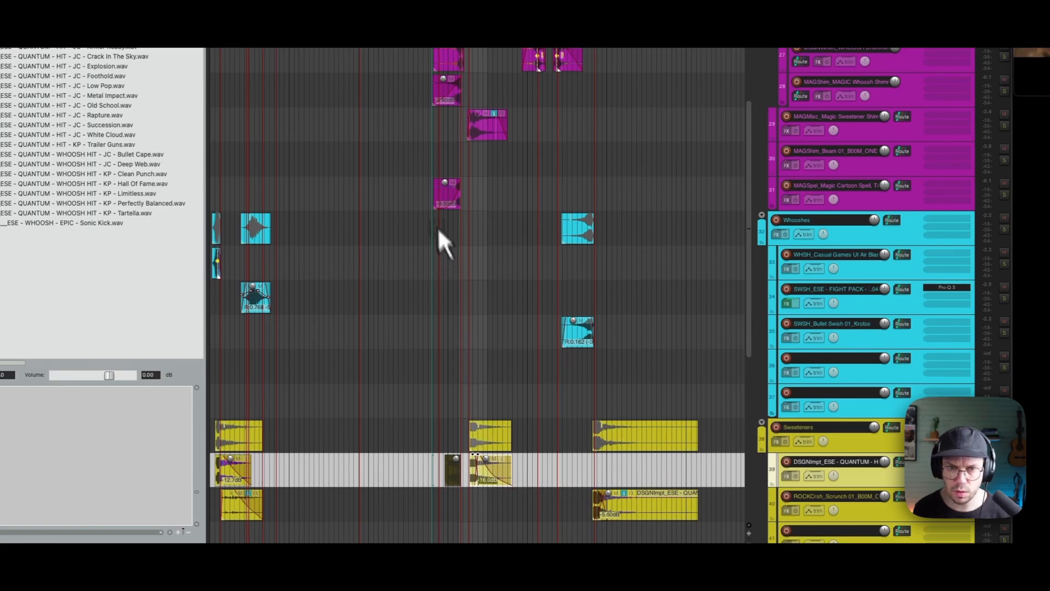
pyautogui.click(422, 174)
pyautogui.press('space')
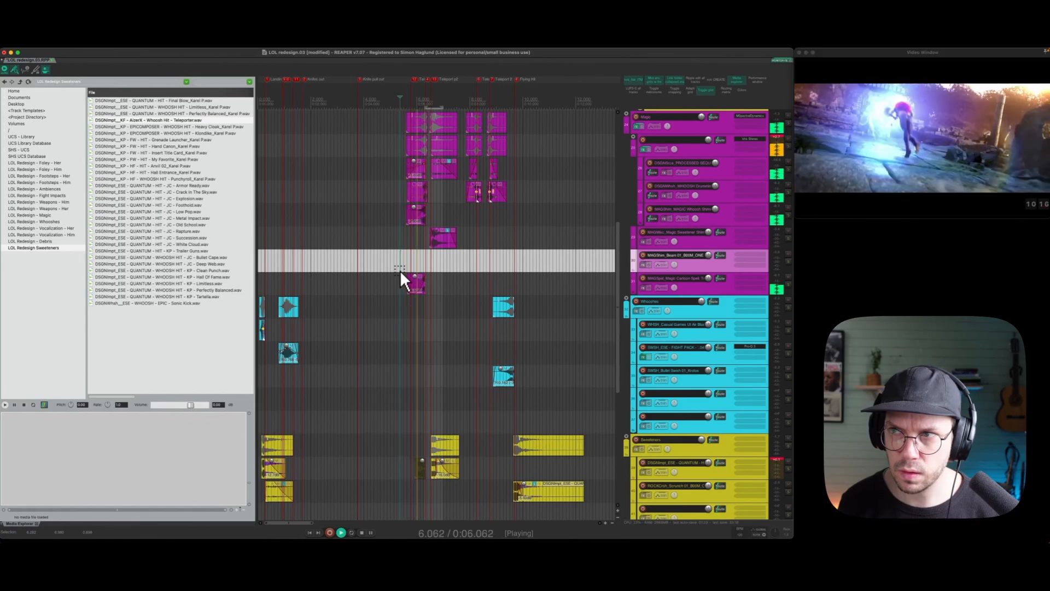
pyautogui.press('space')
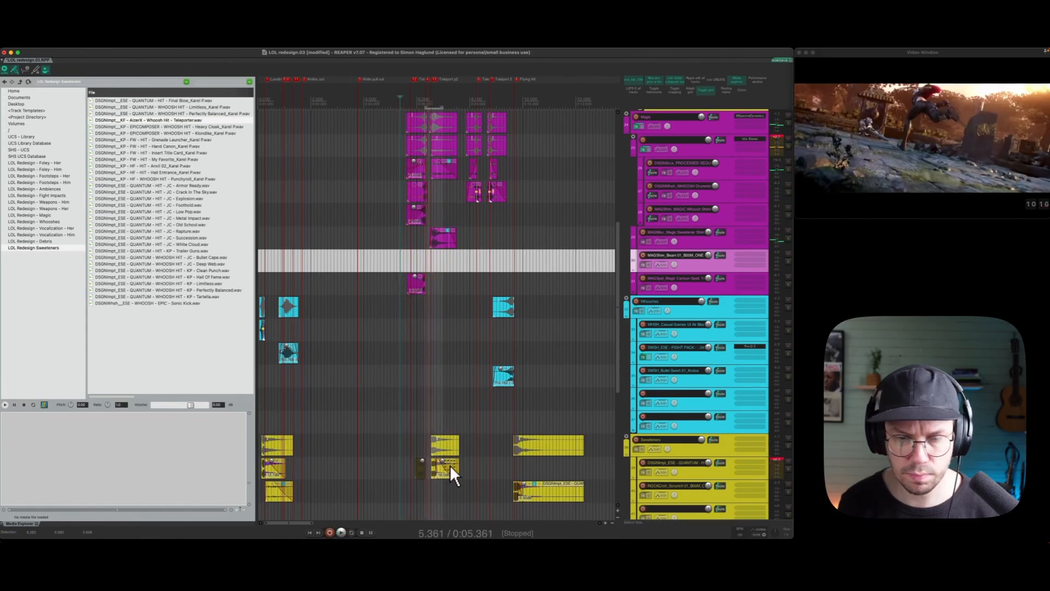
pyautogui.moveTo(469, 462); pyautogui.dragTo(403, 465)
pyautogui.press('Delete')
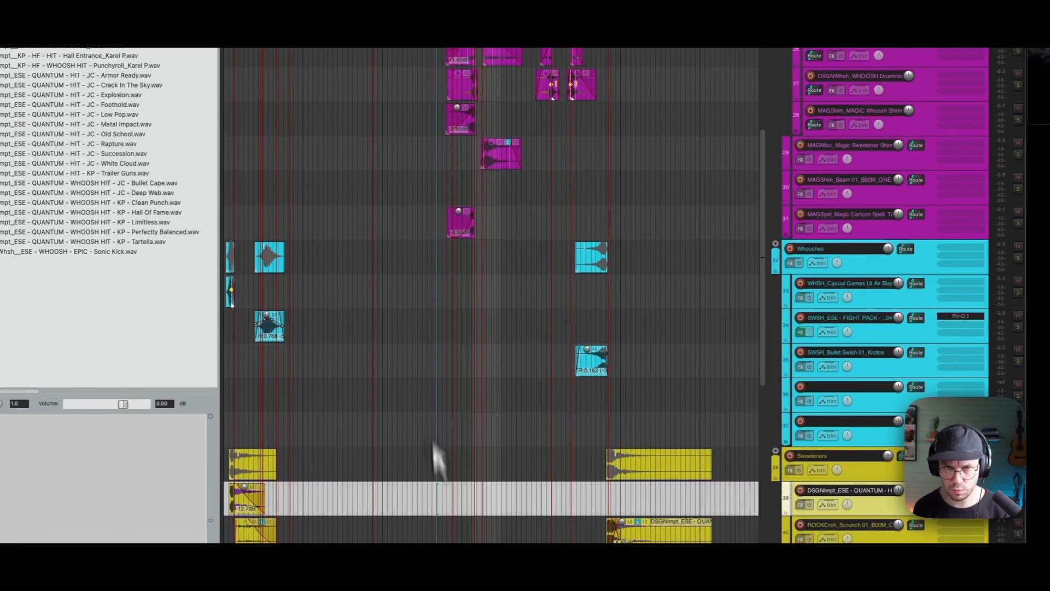
# Delete the MAGShim_Beam 01_BOOM_ONE track from the Magic folder.
pyautogui.click(432, 50)
pyautogui.press('space')
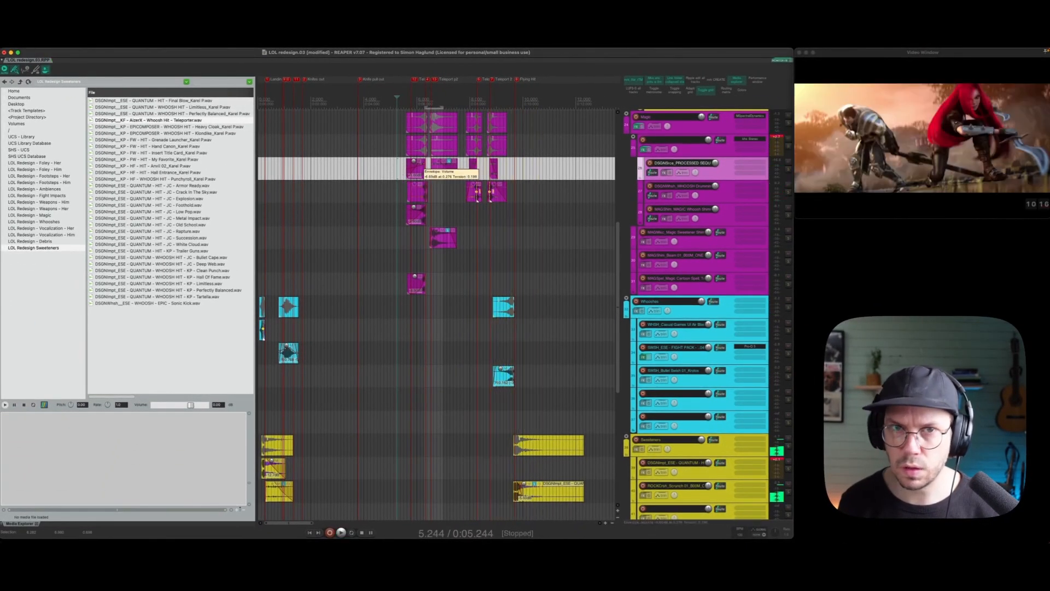
pyautogui.moveTo(419, 77); pyautogui.dragTo(425, 126)
pyautogui.moveTo(465, 169); pyautogui.dragTo(466, 200)
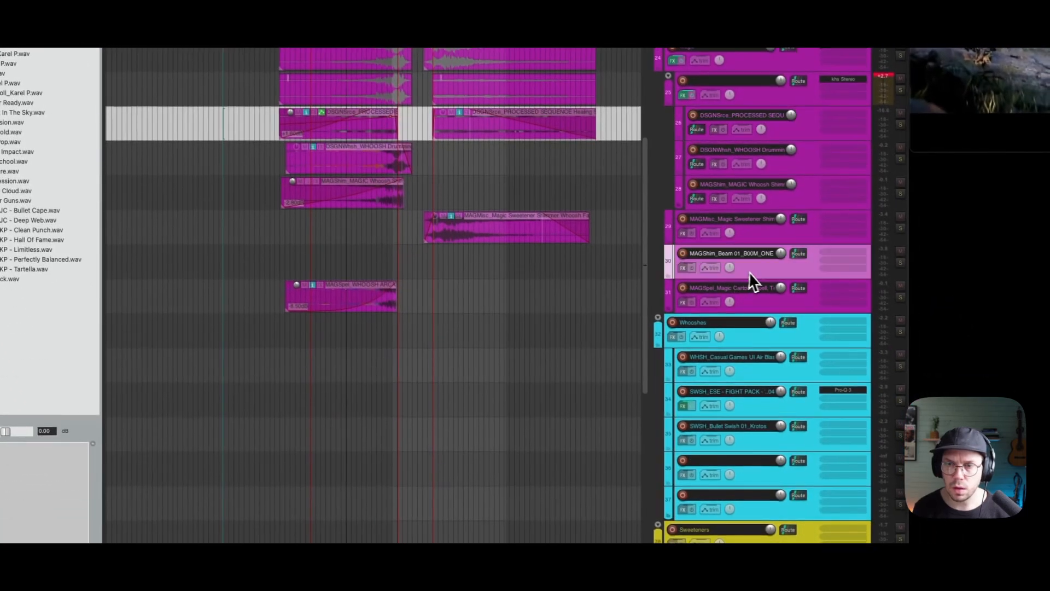
pyautogui.click(810, 407)
pyautogui.press('Delete')
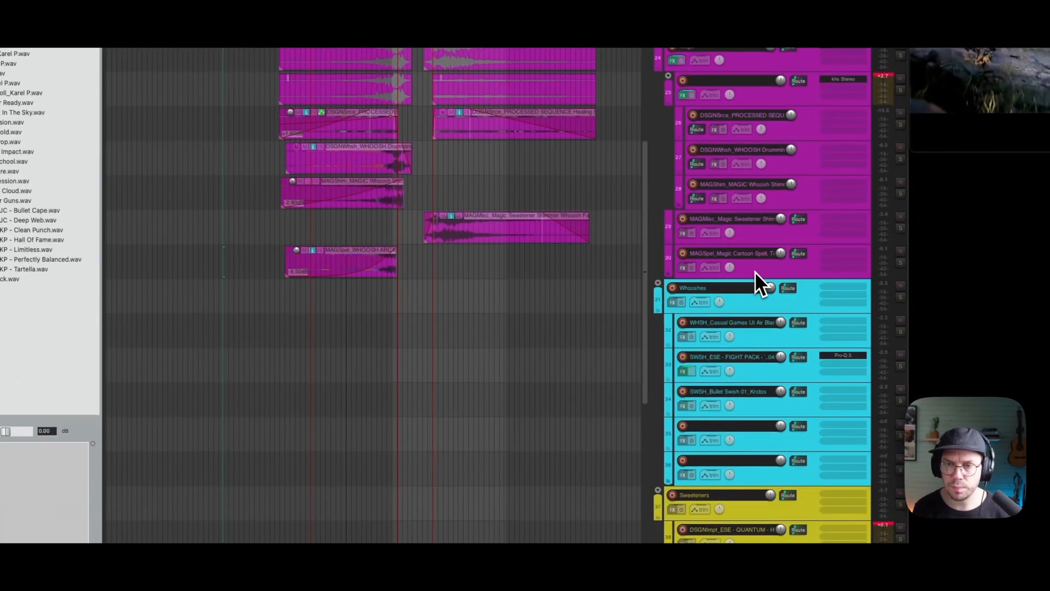
# Insert two new tracks in the Magic folder above the Cartoon Spell track and color them magenta.
pyautogui.click(754, 272)
pyautogui.hotkey('ctrl', 't')
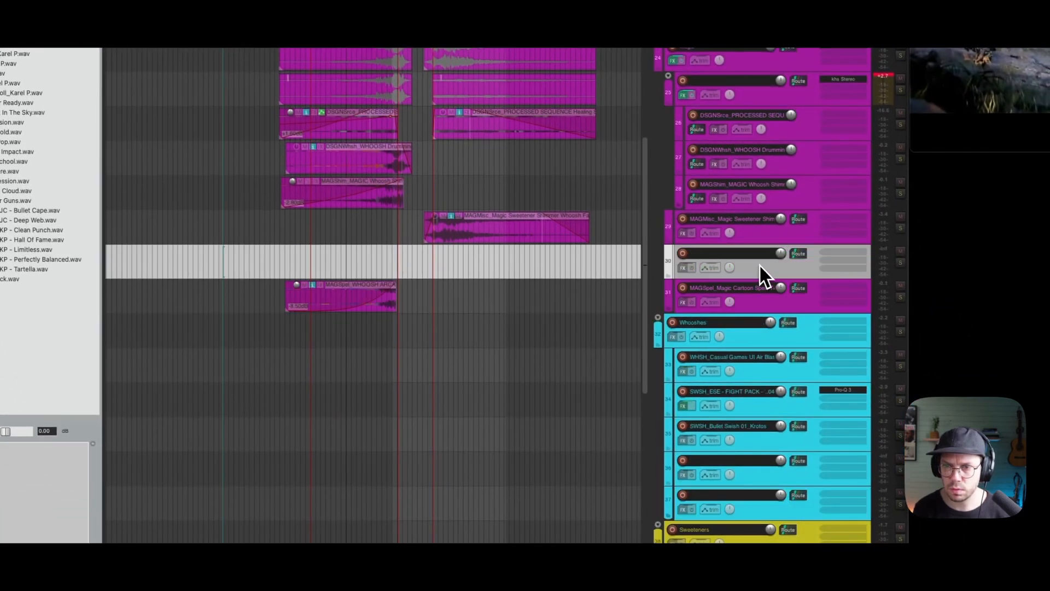
pyautogui.hotkey('ctrl', 't')
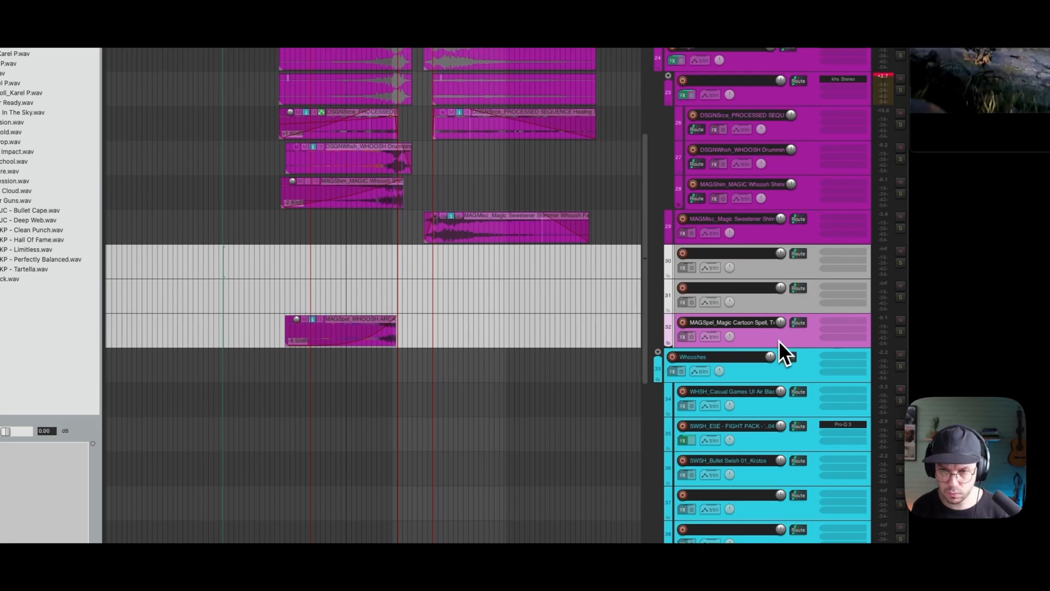
pyautogui.press('d')
pyautogui.click(277, 523)
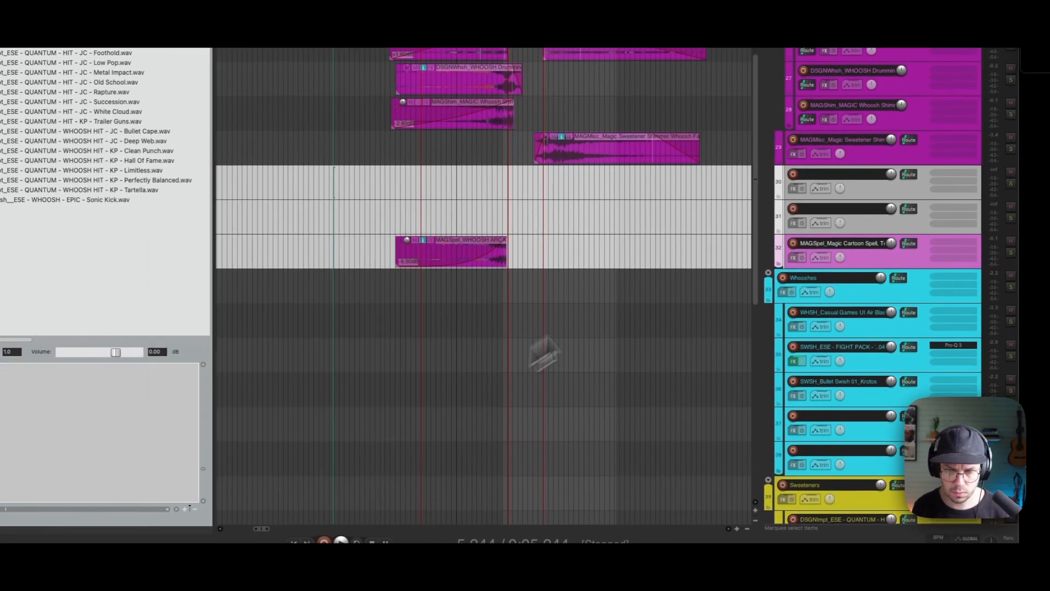
pyautogui.press('c')
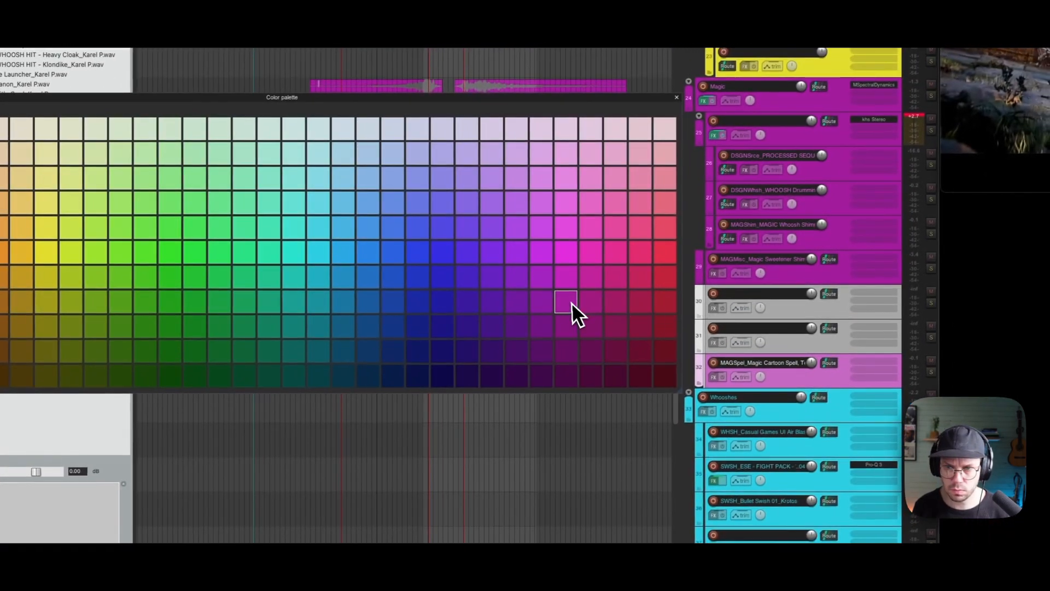
pyautogui.click(572, 302)
pyautogui.click(563, 309)
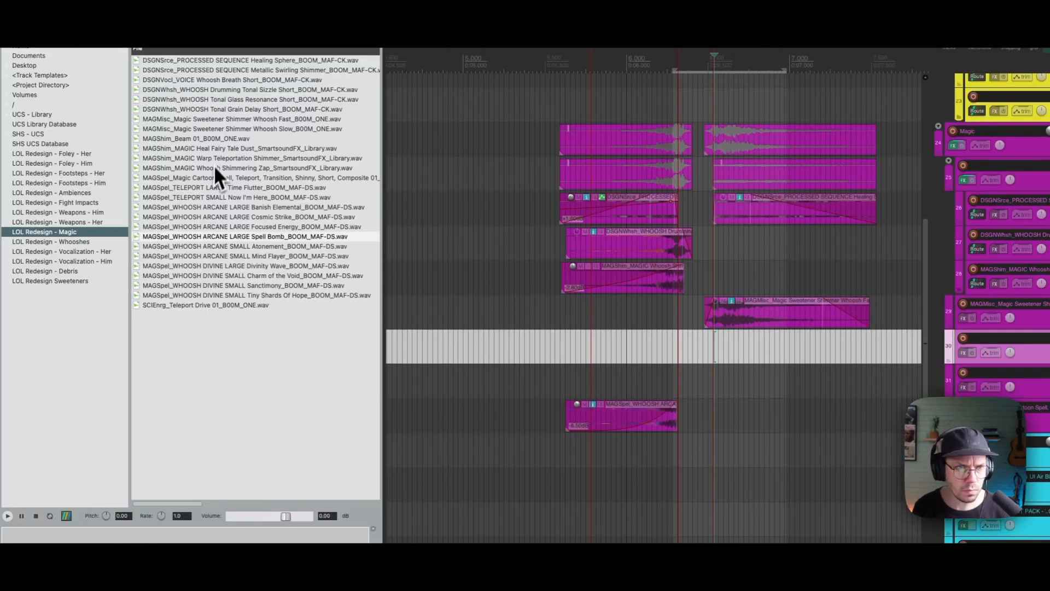
# Preview magic files and place MAGSpel_WHOOSH DIVINE SMALL Tiny Shards Of Hope on a new Magic track, trimming off its front.
pyautogui.click(220, 139)
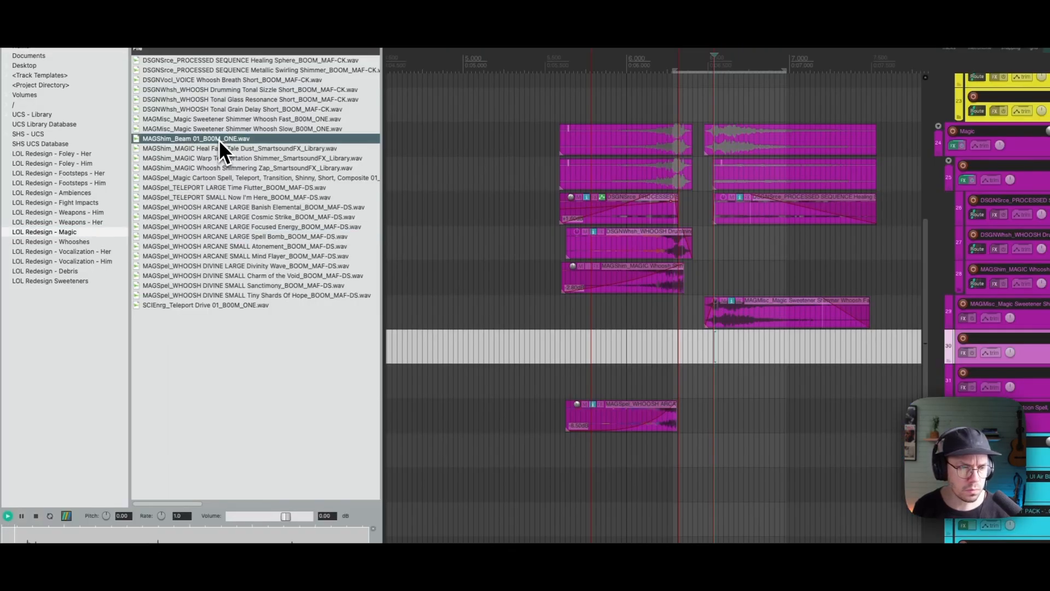
pyautogui.click(220, 149)
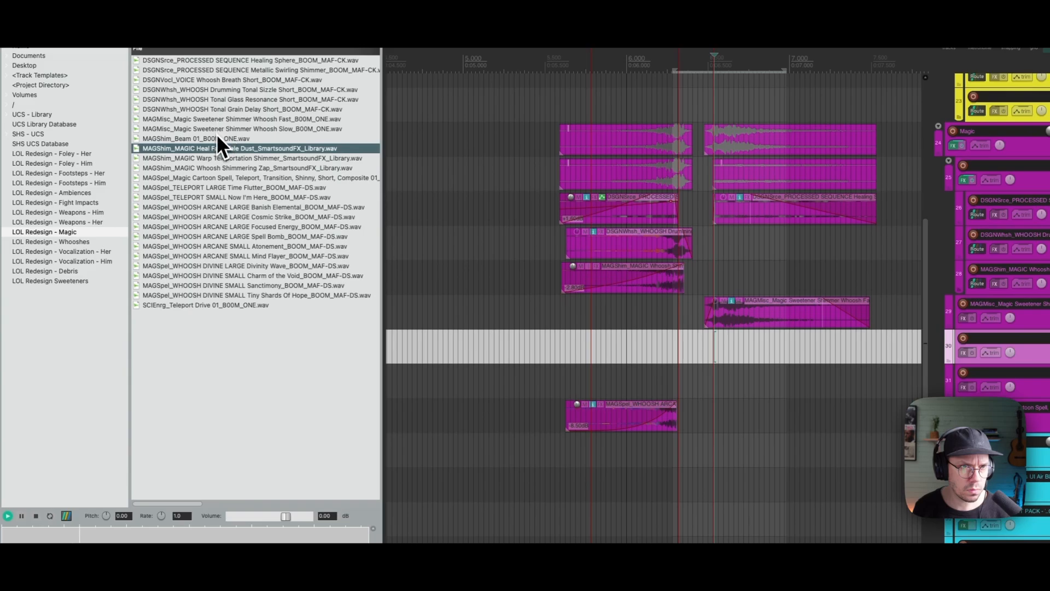
pyautogui.click(208, 99)
pyautogui.click(199, 295)
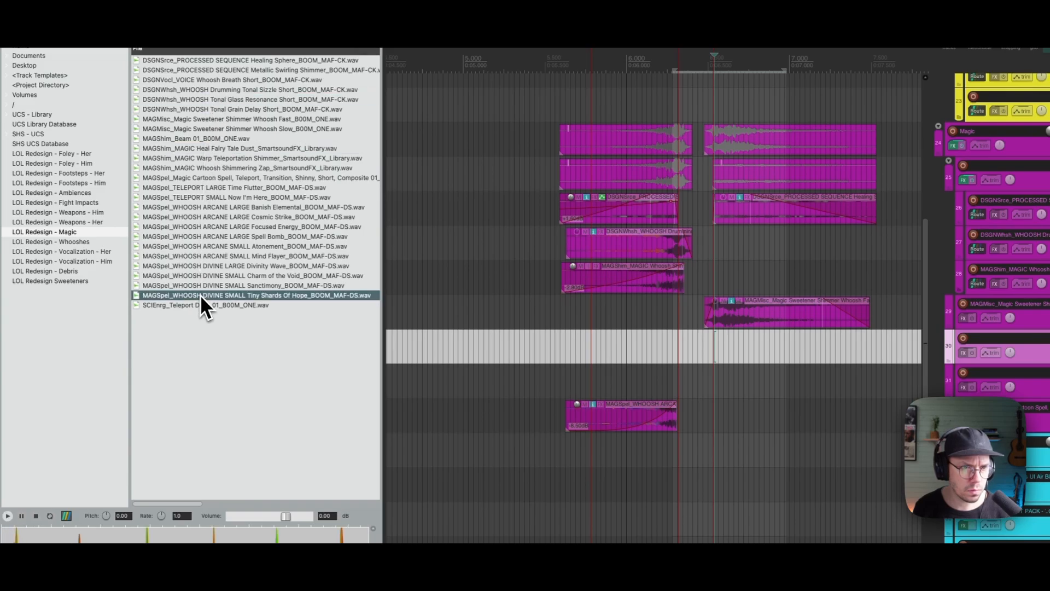
pyautogui.moveTo(276, 192); pyautogui.dragTo(690, 248)
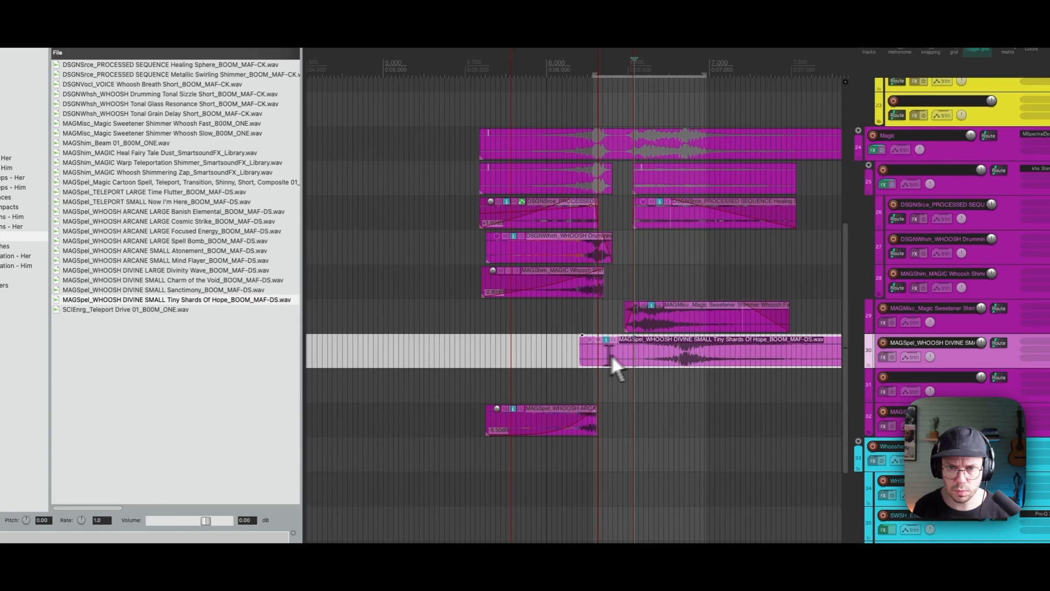
pyautogui.moveTo(611, 354)
pyautogui.mouseDown()
pyautogui.moveTo(678, 361)
pyautogui.moveTo(630, 359)
pyautogui.moveTo(623, 343)
pyautogui.moveTo(629, 350)
pyautogui.mouseUp()
pyautogui.press('s')
pyautogui.click(593, 353)
pyautogui.press('Delete')
pyautogui.click(477, 318)
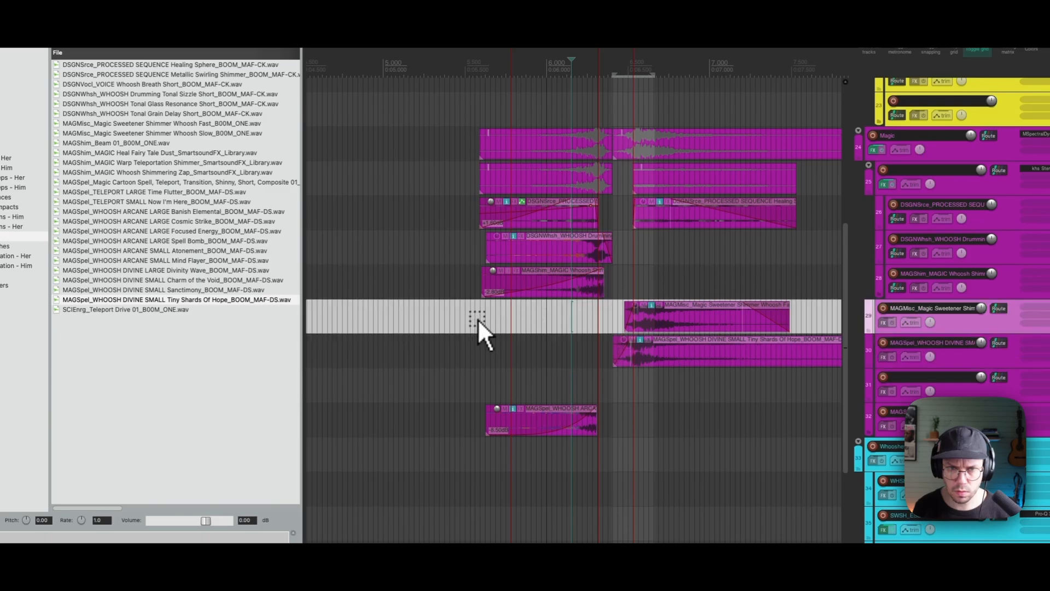
# Play back the teleport section to audition the new magic layer against the other tracks.
pyautogui.press('space')
pyautogui.click(477, 319)
pyautogui.press('space')
pyautogui.press('space')
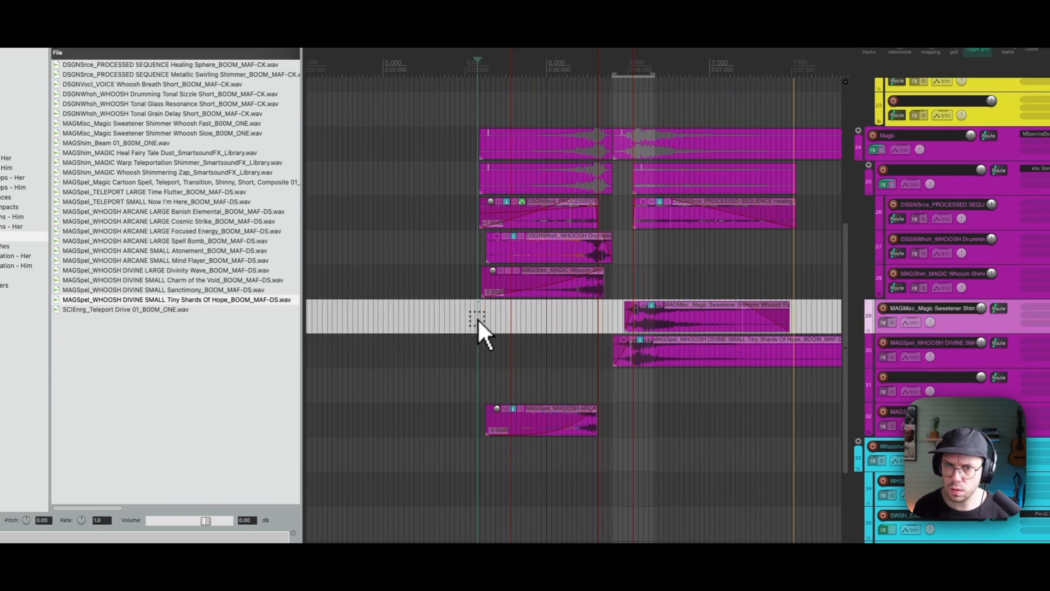
pyautogui.click(613, 321)
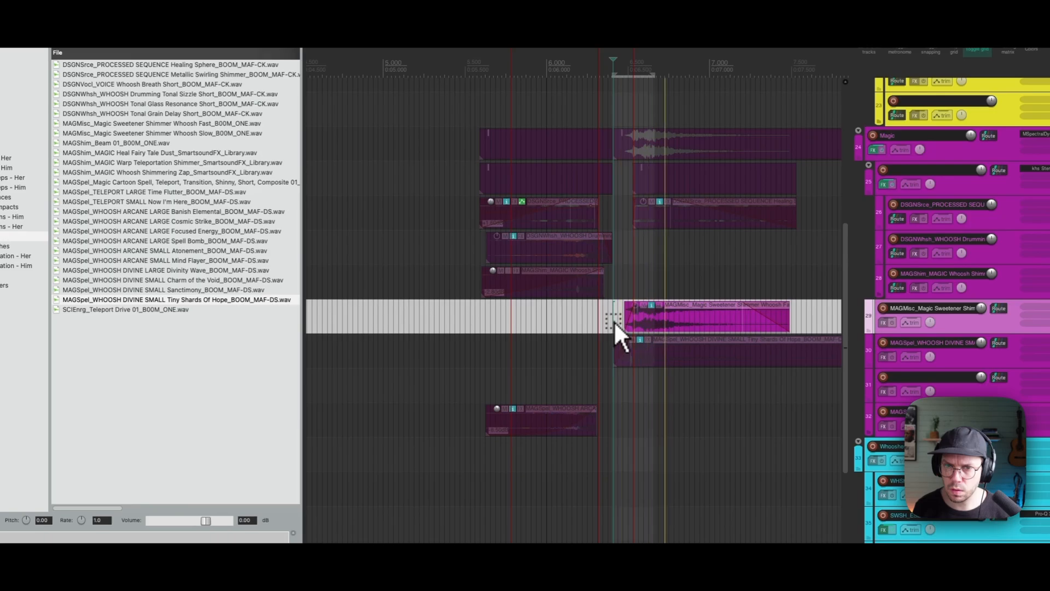
pyautogui.click(464, 153)
pyautogui.press('space')
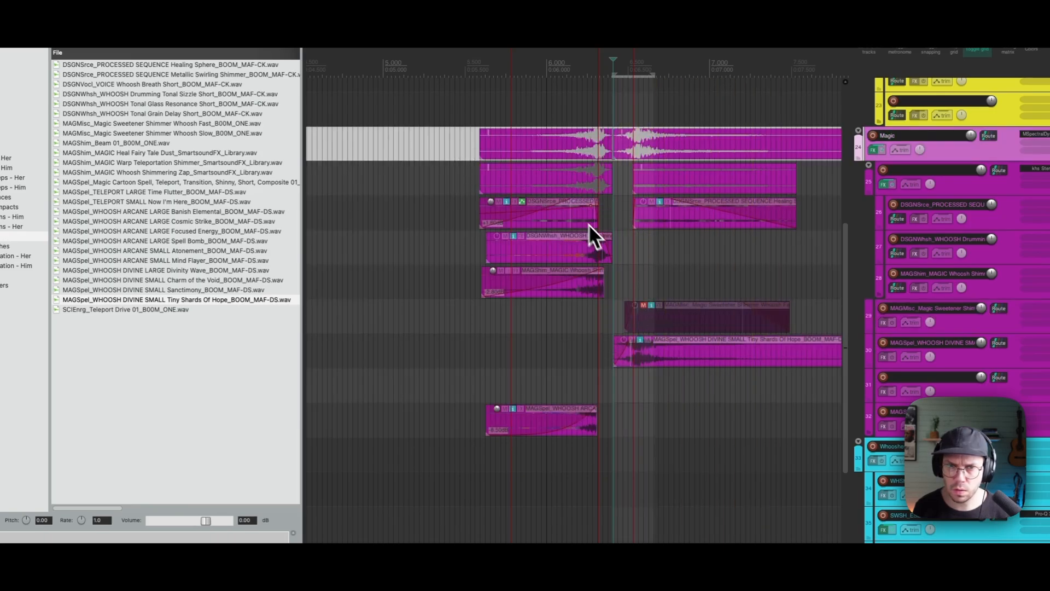
pyautogui.click(560, 241)
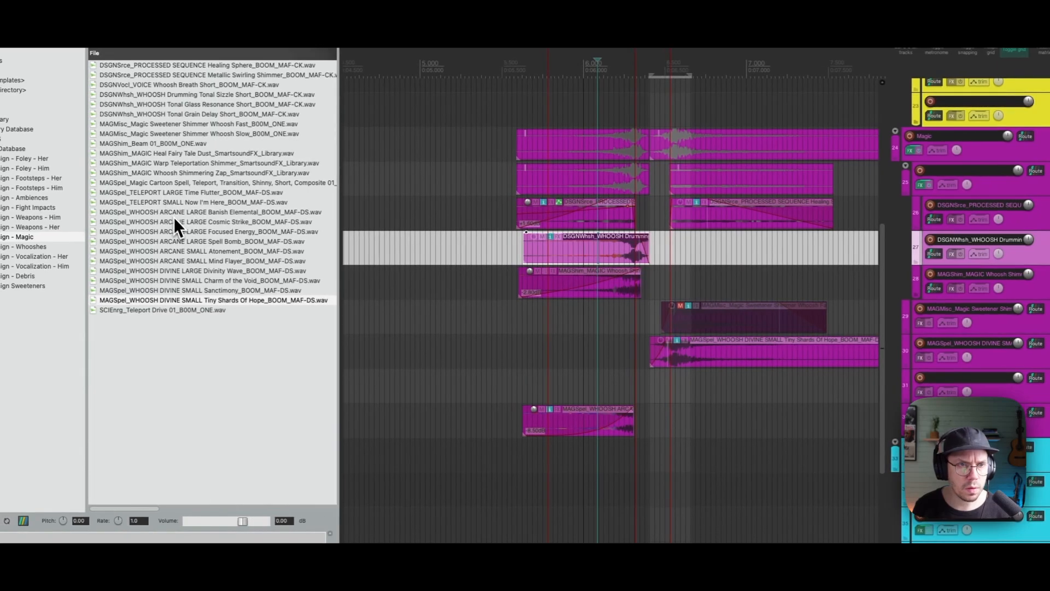
# Add a track, preview arcane and divine whooshes, and place Divinity Wave at the teleport pitched up 12 semitones.
pyautogui.click(141, 222)
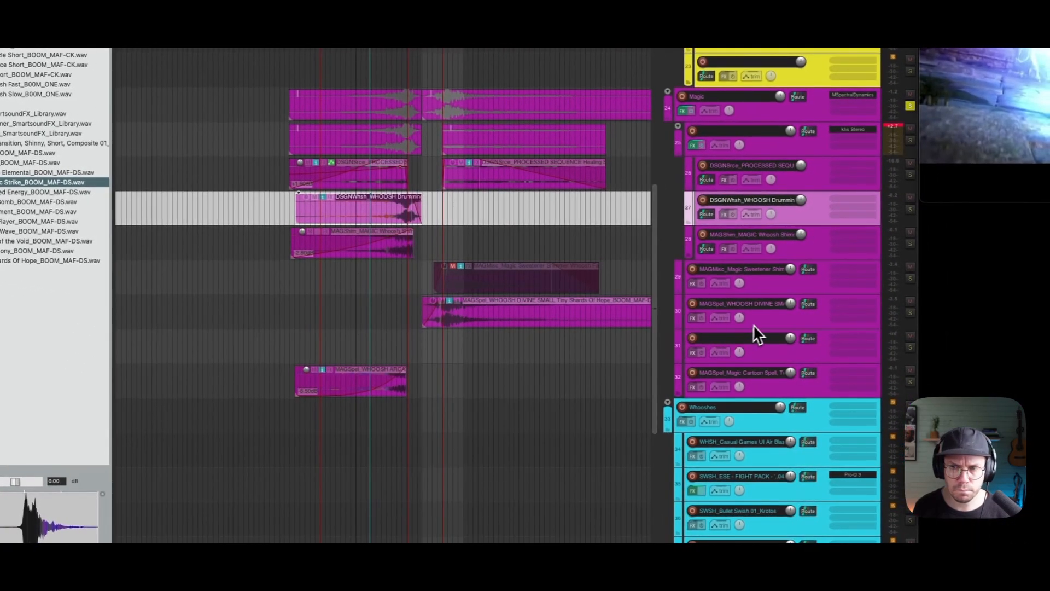
pyautogui.press('super+t')
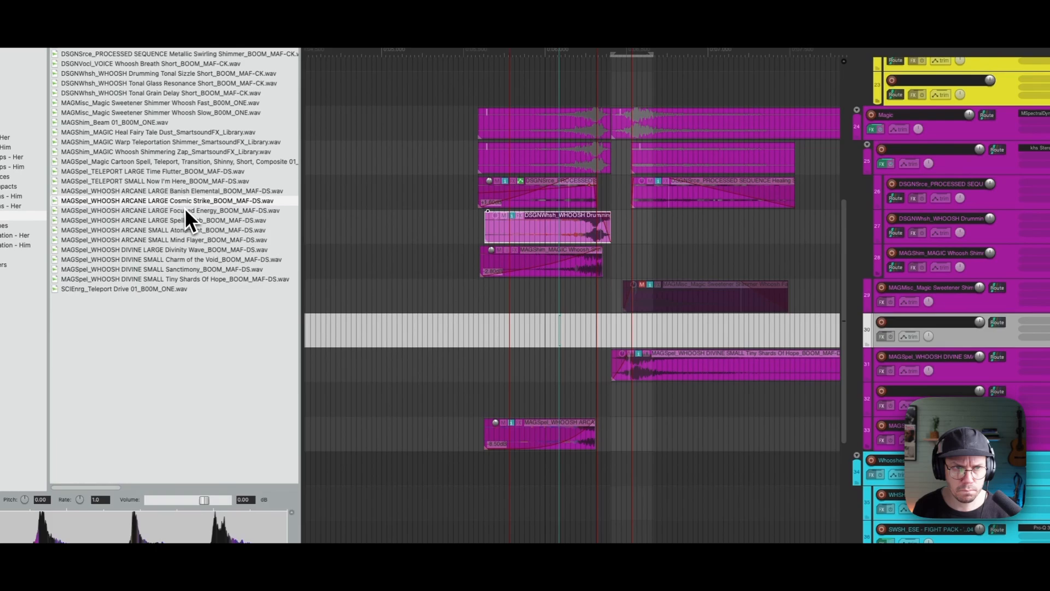
pyautogui.click(11, 192)
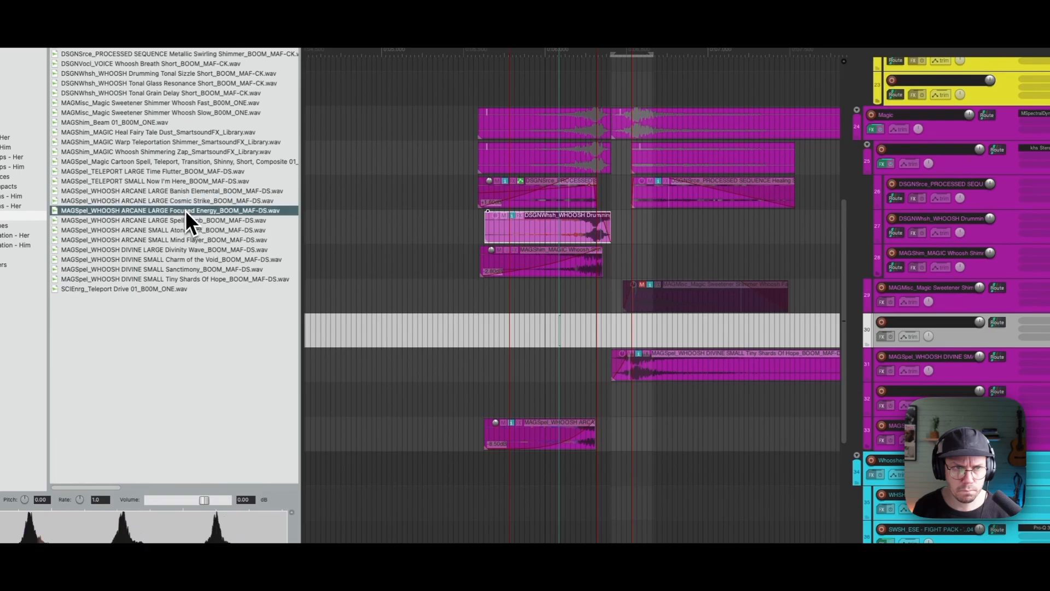
pyautogui.click(183, 220)
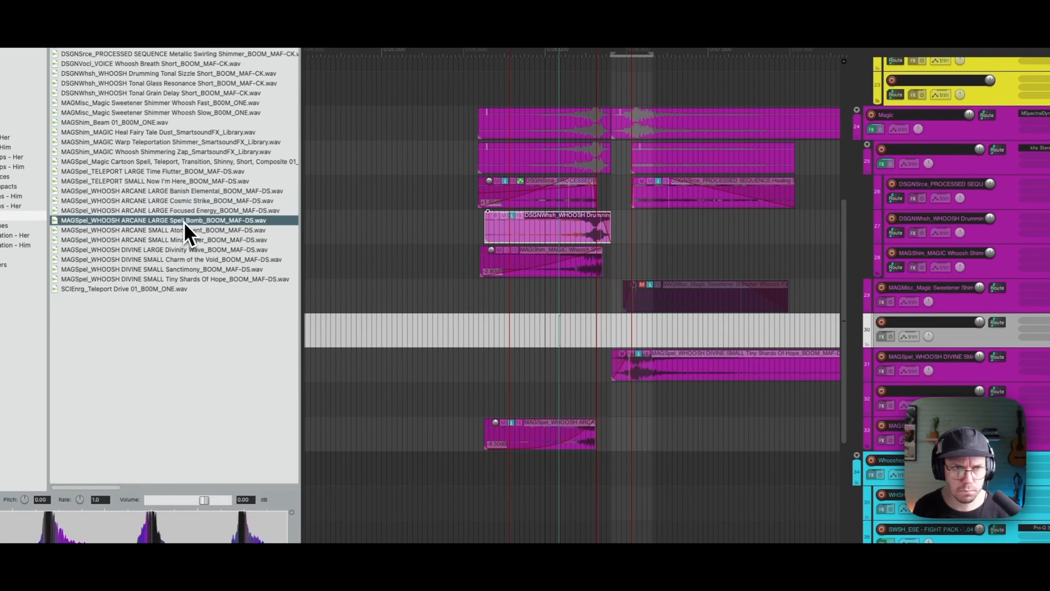
pyautogui.click(183, 231)
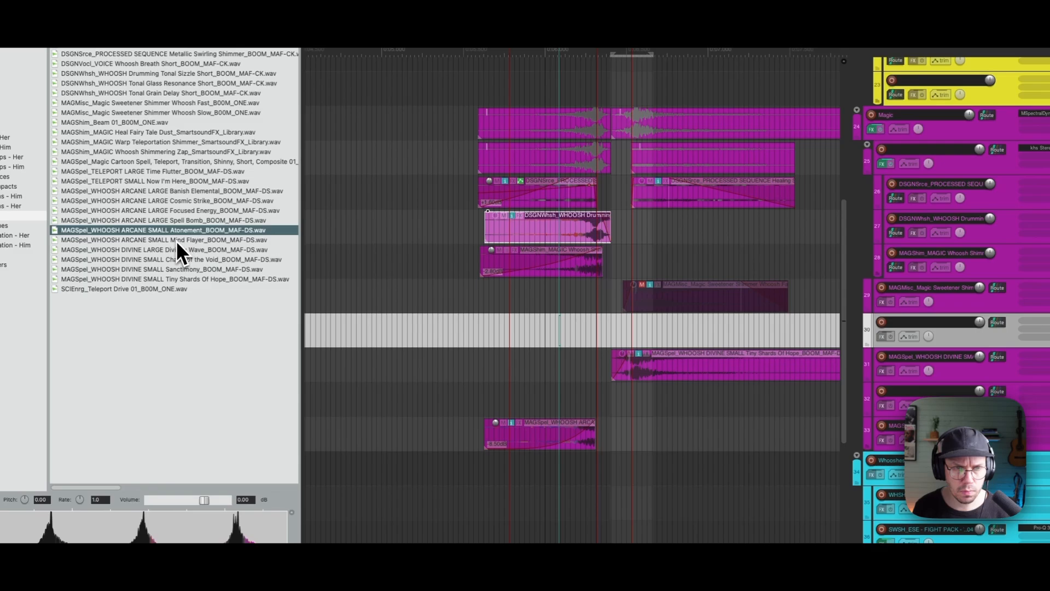
pyautogui.click(176, 240)
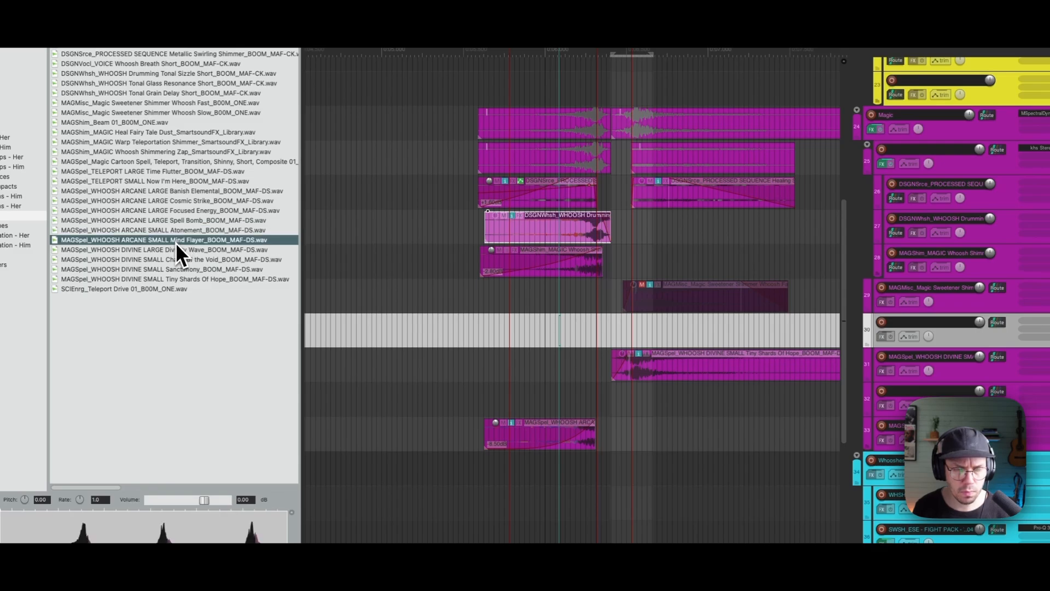
pyautogui.click(177, 250)
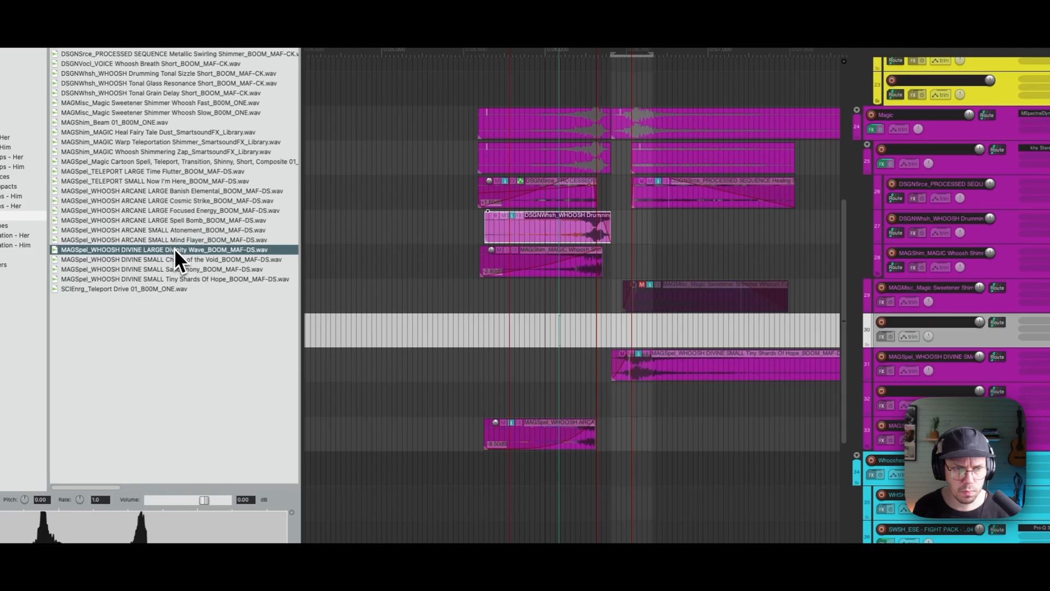
pyautogui.moveTo(173, 248); pyautogui.dragTo(582, 330)
pyautogui.hotkey('shift', '0')
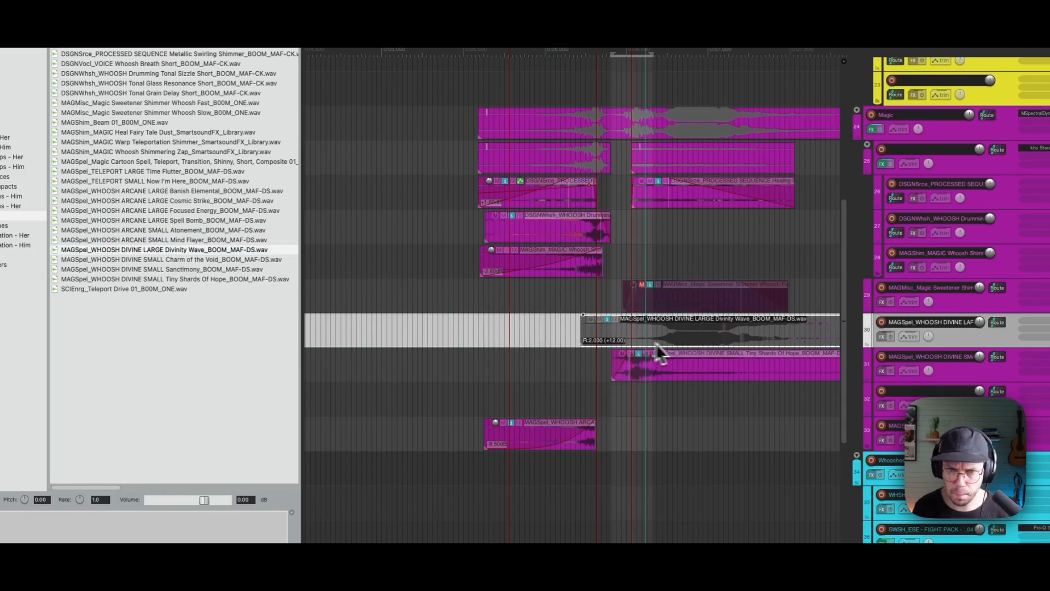
pyautogui.moveTo(655, 343); pyautogui.dragTo(622, 344)
# Split and remove the front of the Divinity Wave item, then add a short fade-in.
pyautogui.moveTo(751, 283); pyautogui.dragTo(750, 359)
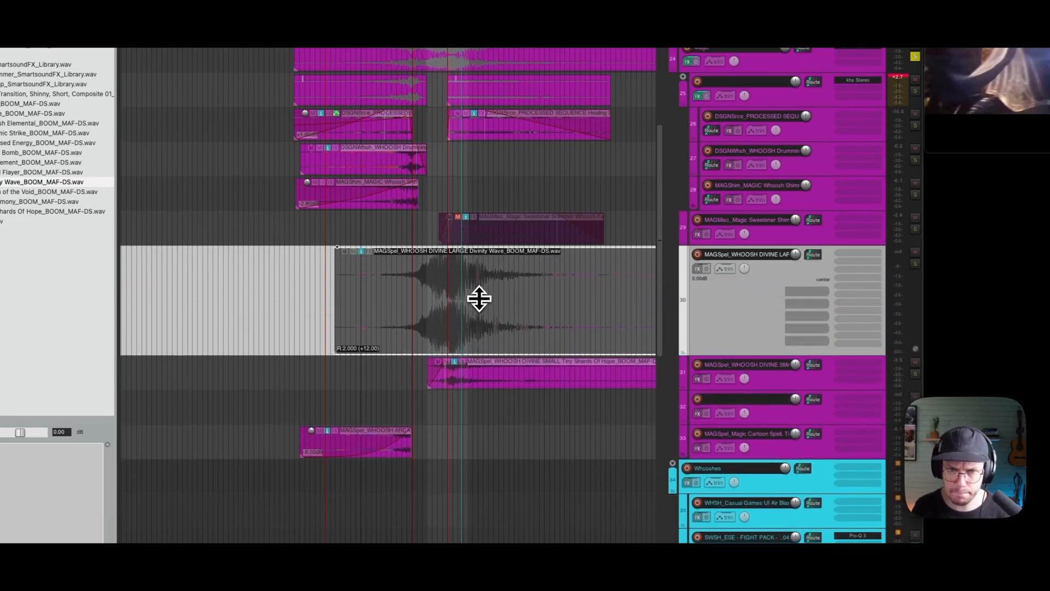
pyautogui.moveTo(439, 279); pyautogui.dragTo(449, 325)
pyautogui.press('s')
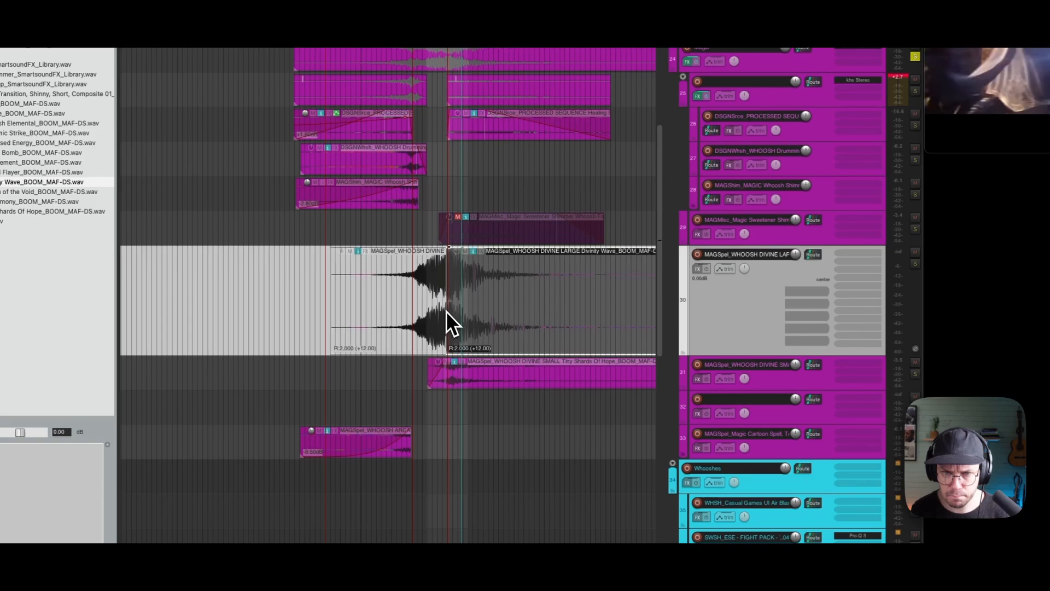
pyautogui.press('s')
pyautogui.press('Delete')
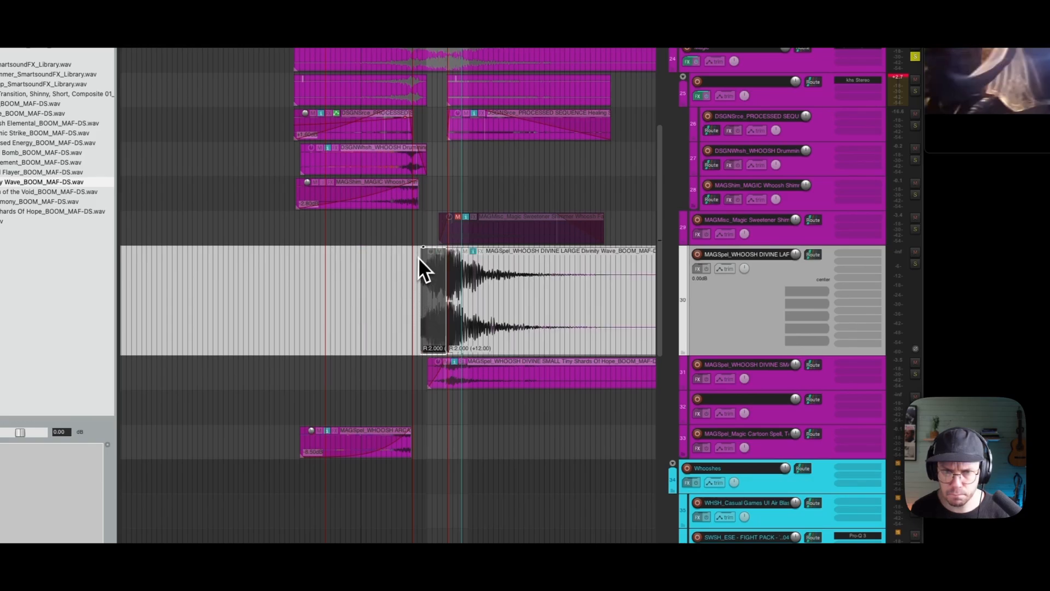
pyautogui.moveTo(422, 252); pyautogui.dragTo(447, 256)
pyautogui.click(308, 250)
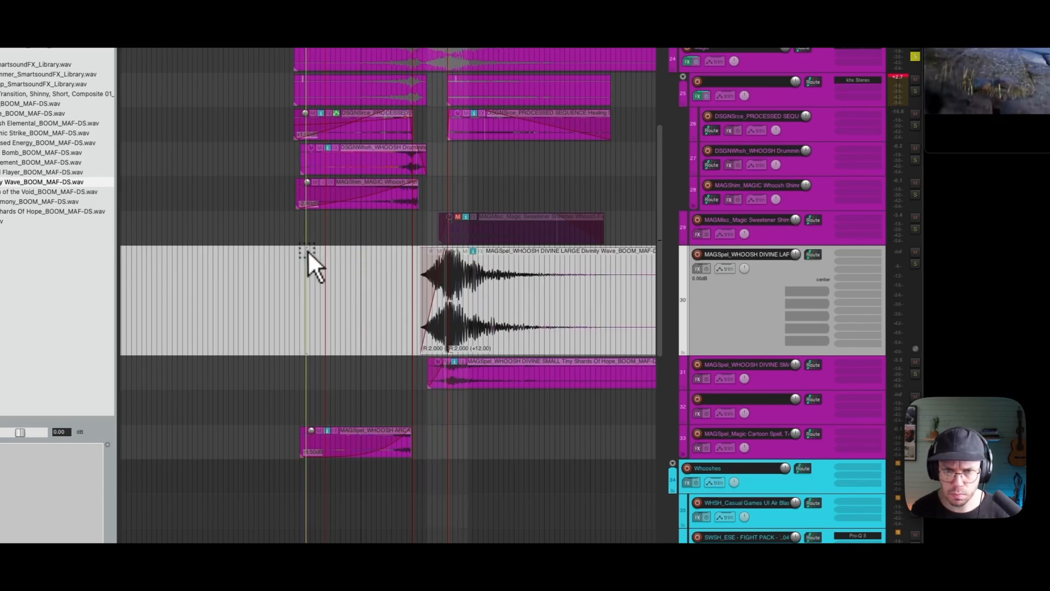
# Toggle the sweetener shimmer item's mute while playing the teleport, leaving it unmuted.
pyautogui.press('space')
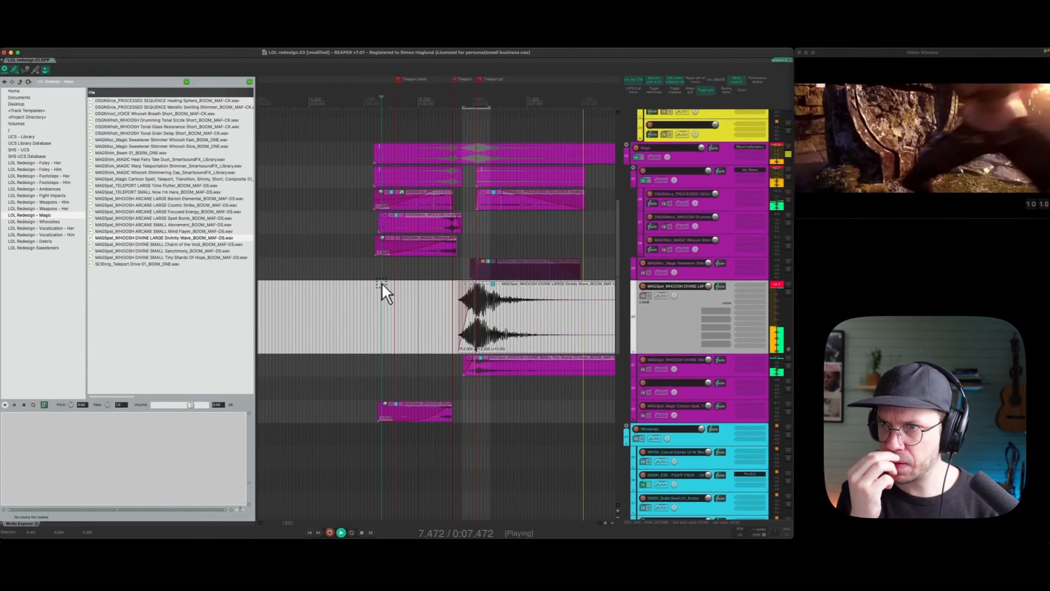
pyautogui.press('space')
pyautogui.press('space')
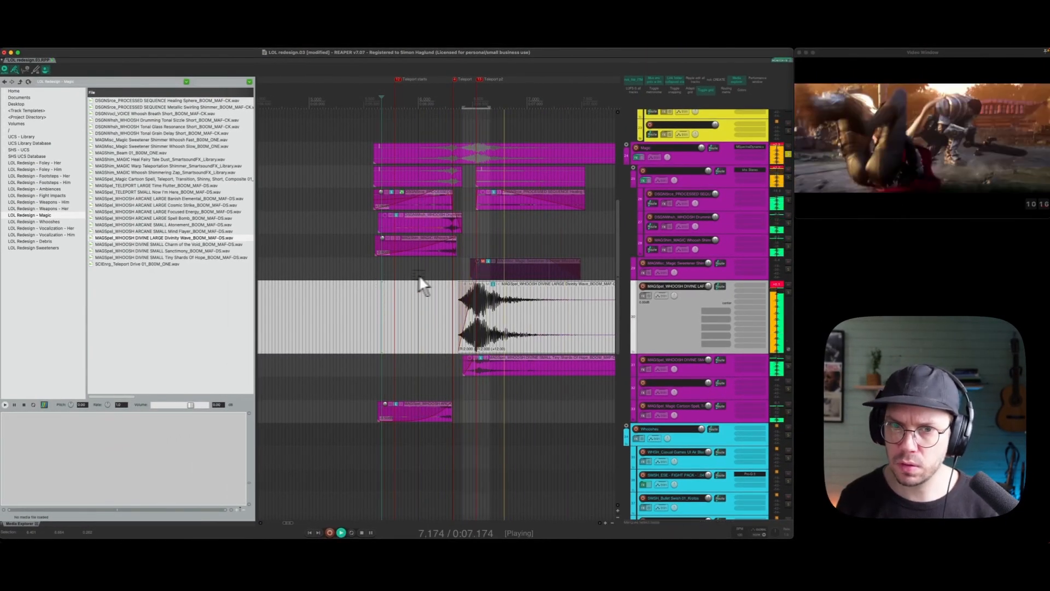
pyautogui.click(506, 271)
pyautogui.press('m')
pyautogui.press('space')
pyautogui.press('space')
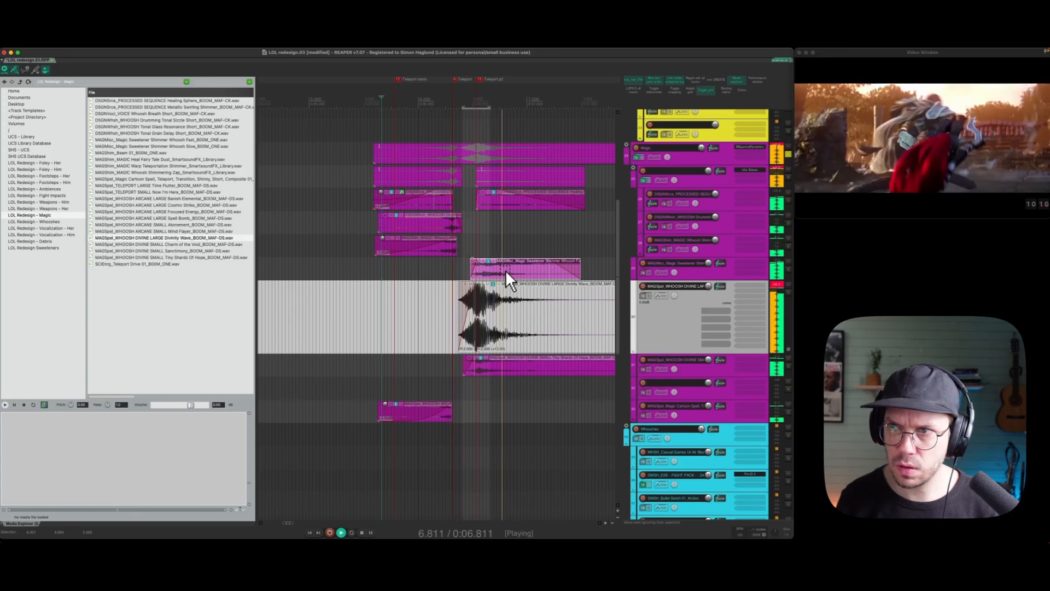
pyautogui.press('m')
pyautogui.press('space')
pyautogui.press('space')
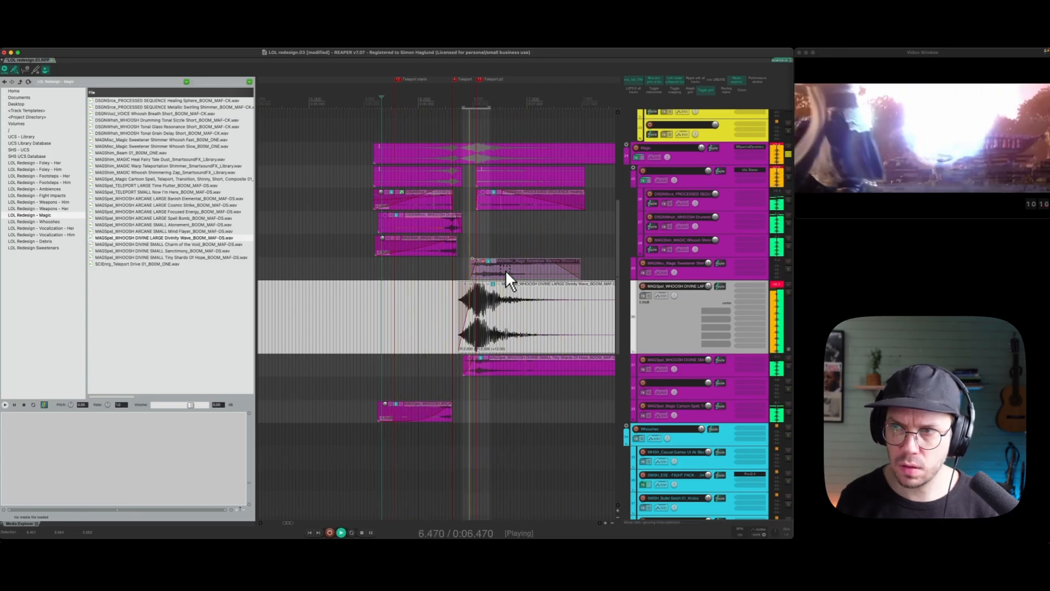
pyautogui.press('m')
pyautogui.press('space')
pyautogui.press('space')
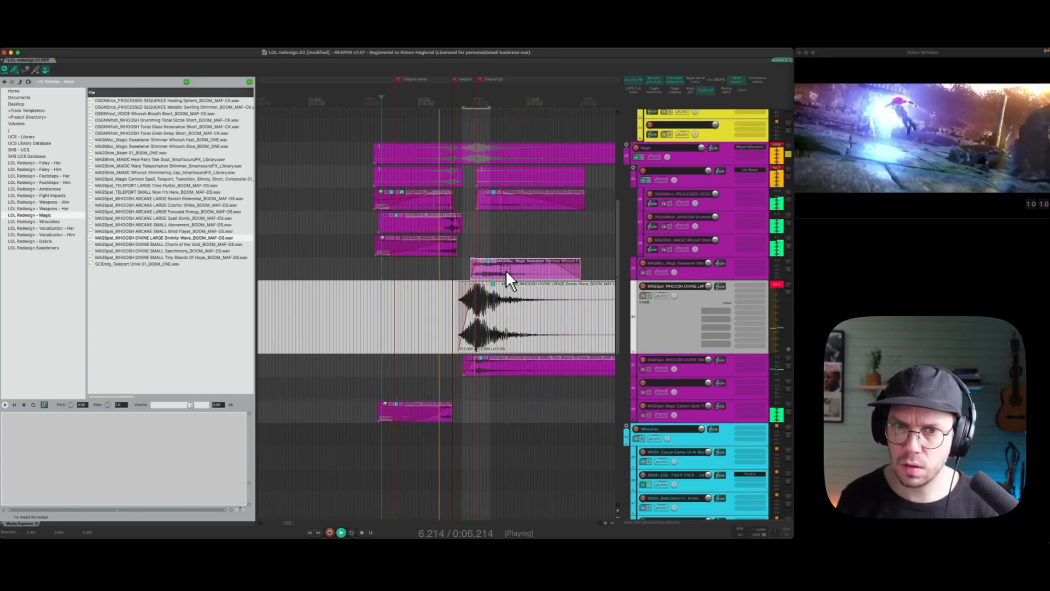
# Try pitching the sweetener shimmer item, then undo the pitch change.
pyautogui.hotkey('shift', '9')
pyautogui.press('space')
pyautogui.press('space')
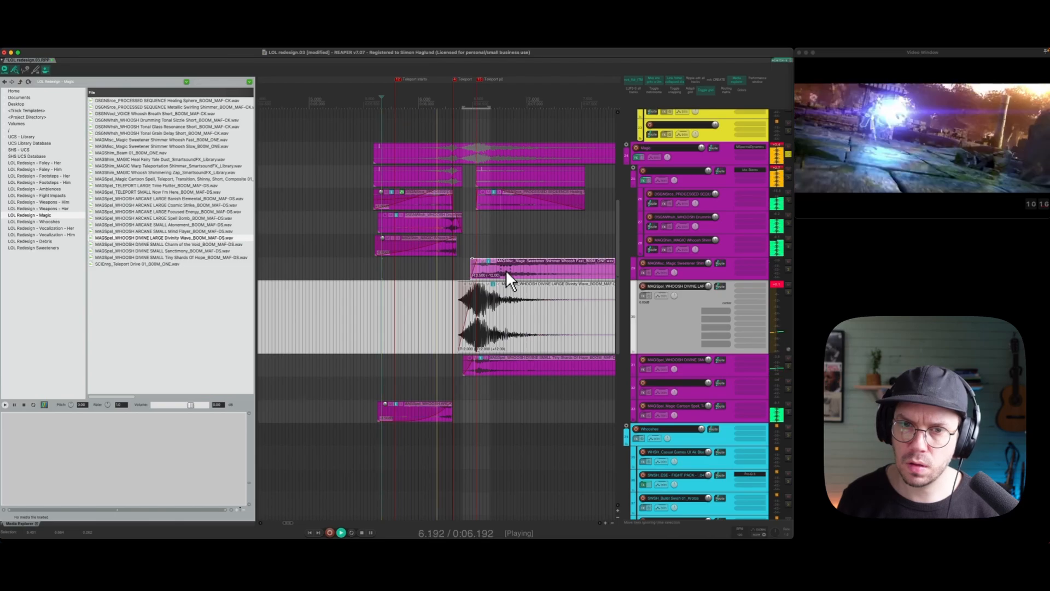
pyautogui.press('super+z')
pyautogui.press('space')
pyautogui.press('space')
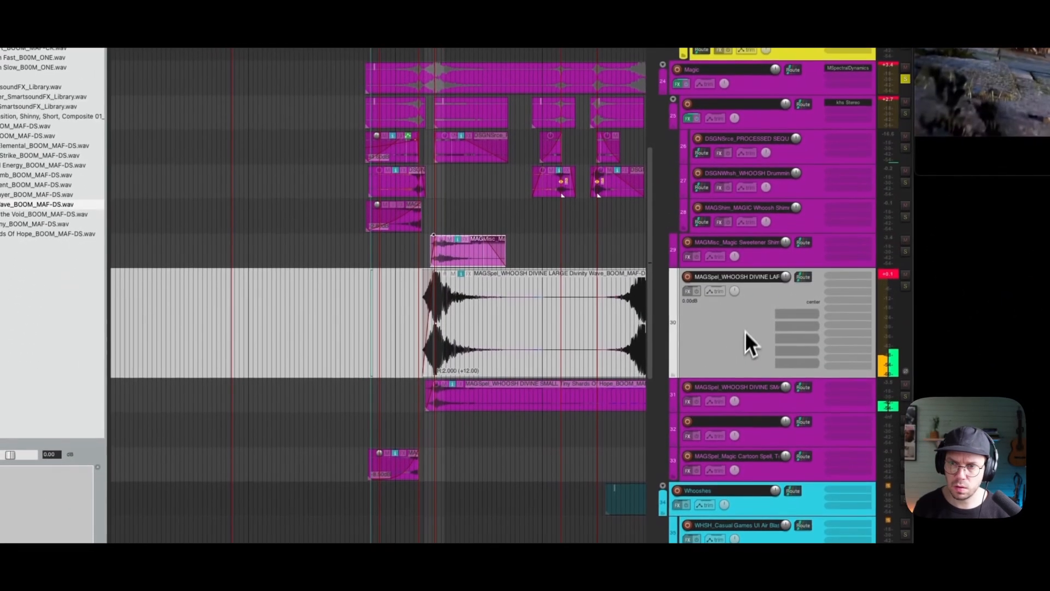
# Color the Divinity Wave item magenta.
pyautogui.keyDown('shift'); pyautogui.click(777, 258); pyautogui.keyUp('shift')
pyautogui.hotkey('shift', 'c')
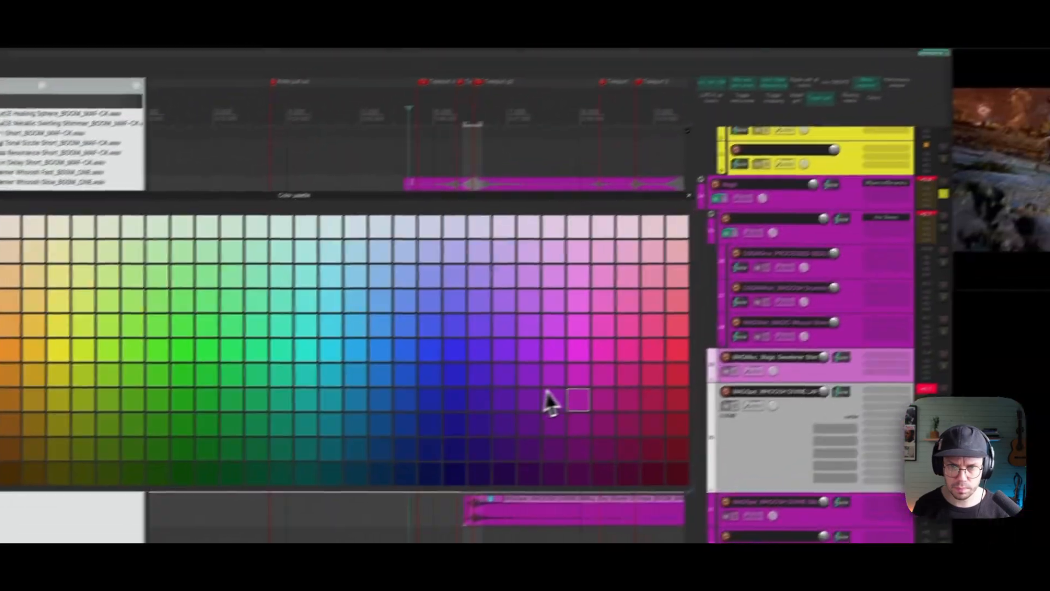
pyautogui.click(534, 283)
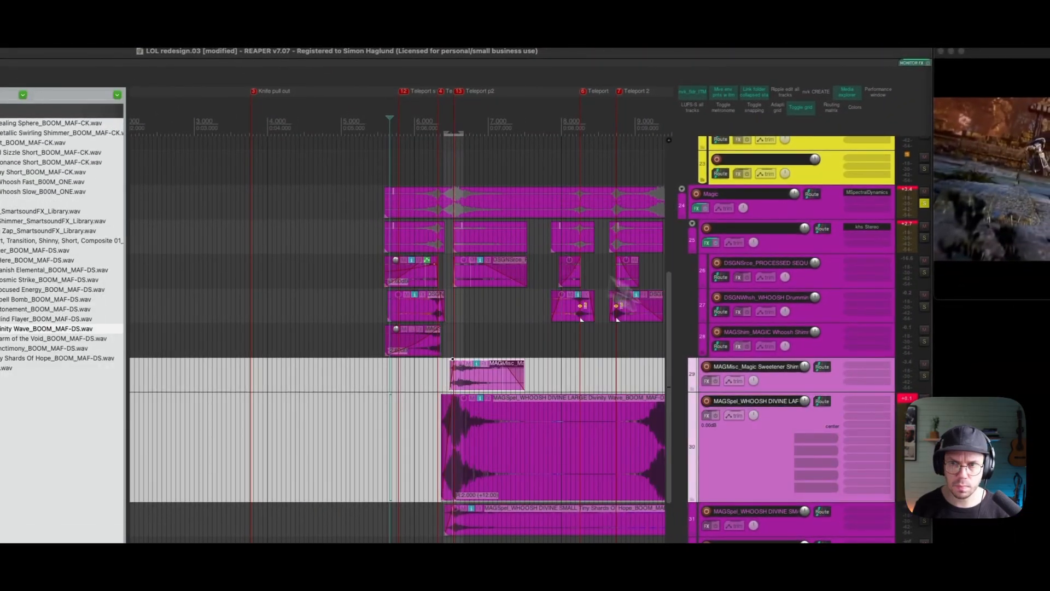
pyautogui.press('super+a')
pyautogui.moveTo(515, 94); pyautogui.dragTo(730, 49)
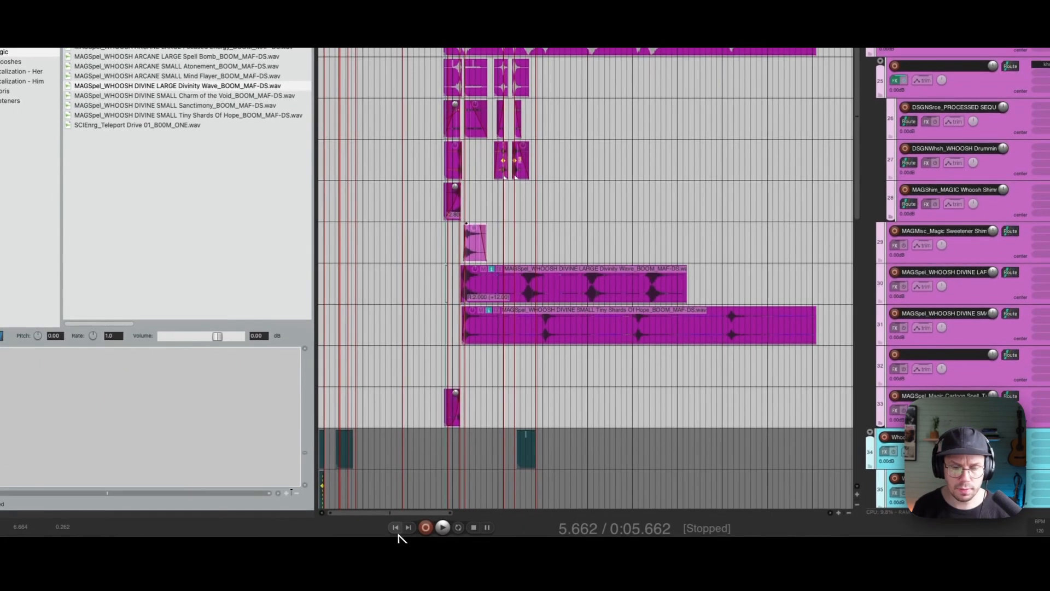
pyautogui.click(398, 535)
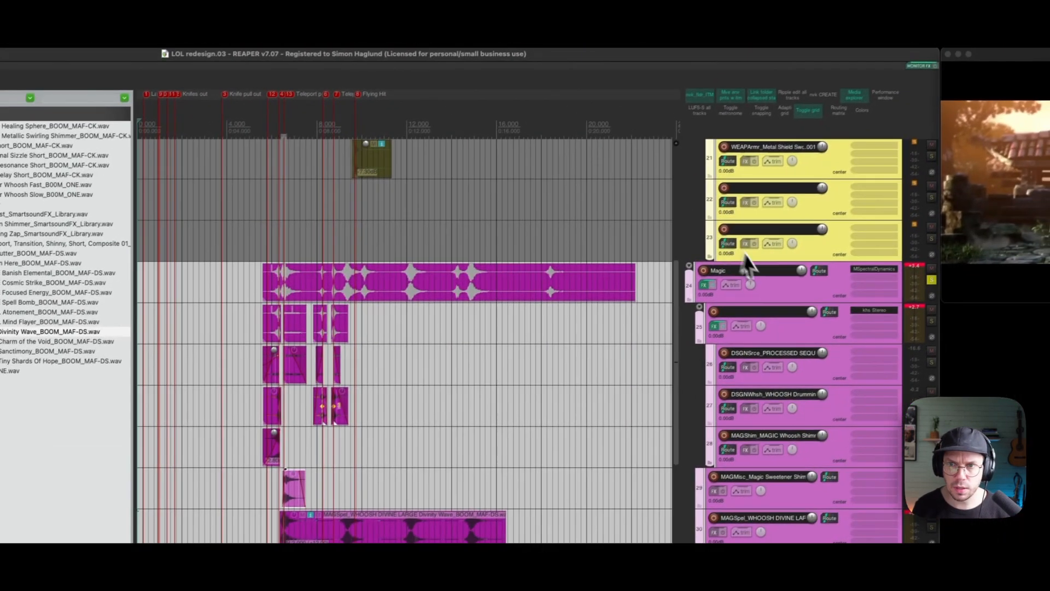
# Split the Divinity Wave items on the magic tracks and delete their unwanted tail sections.
pyautogui.click(820, 214)
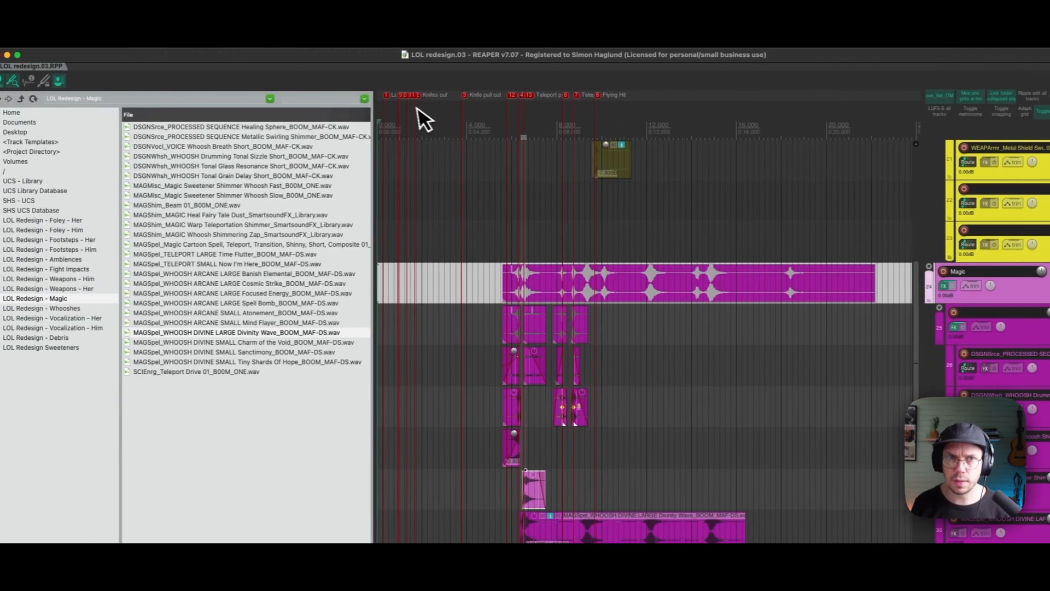
pyautogui.scroll(1, 383, 99)
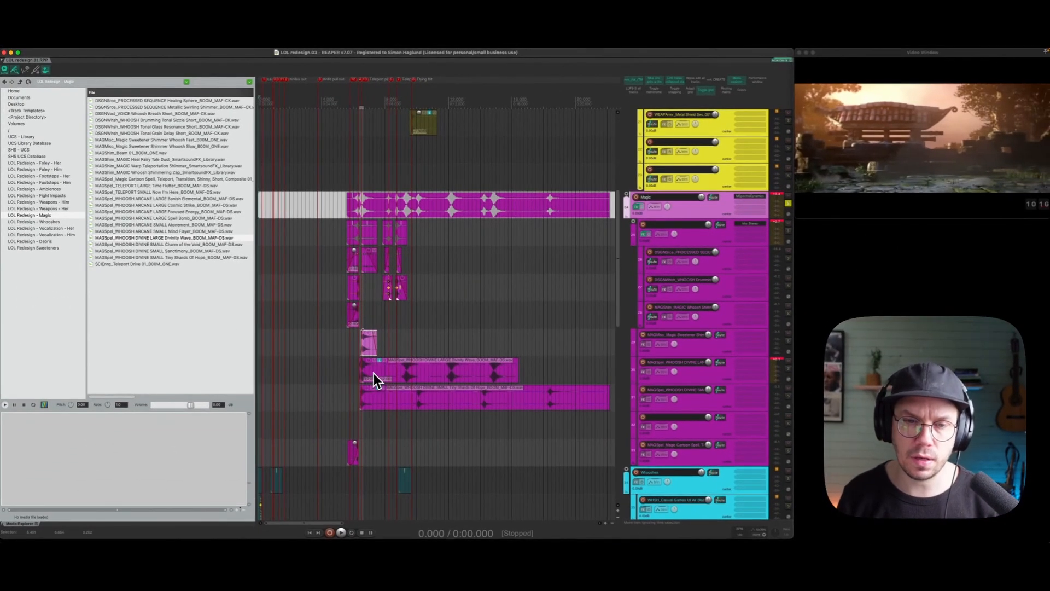
pyautogui.press('s')
pyautogui.press('s')
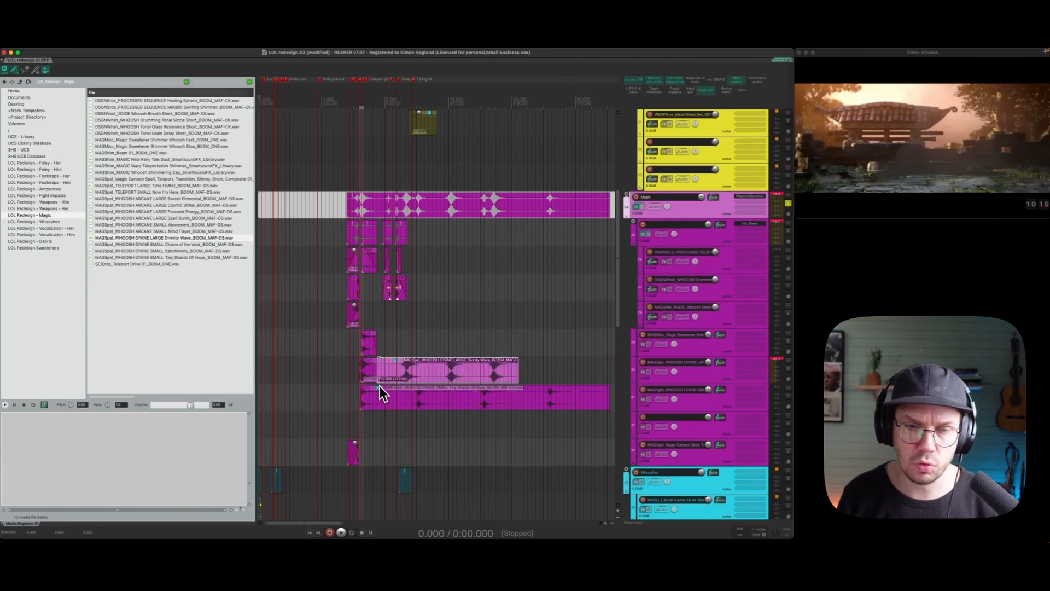
pyautogui.press('s')
pyautogui.click(393, 394)
pyautogui.press('Delete')
pyautogui.click(389, 373)
pyautogui.press('Delete')
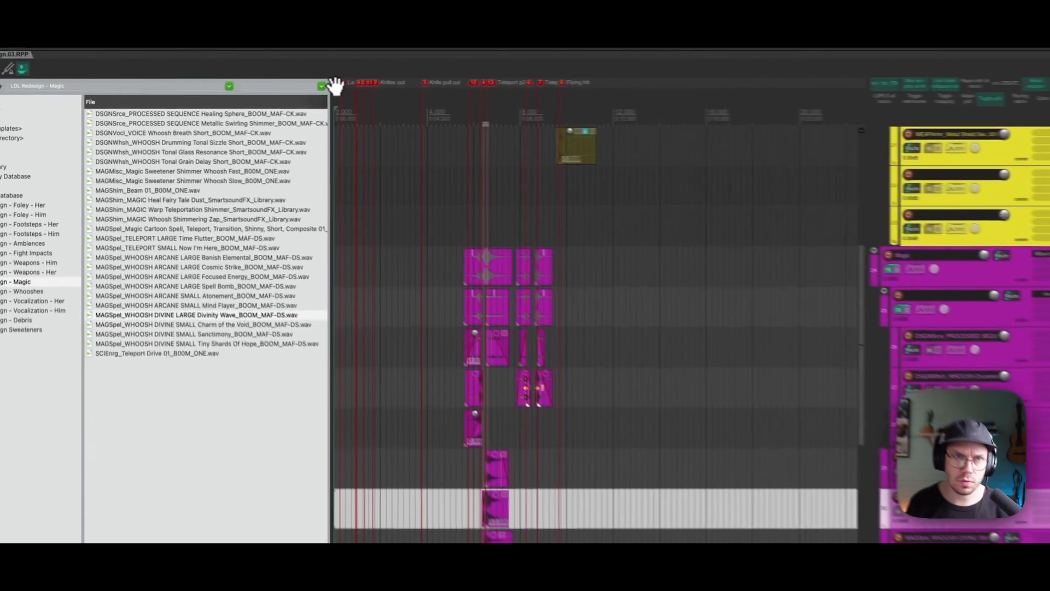
# Play back the magic section to review the trimmed Divinity Wave layers.
pyautogui.scroll(2, 262, 88)
pyautogui.scroll(2, 350, 104)
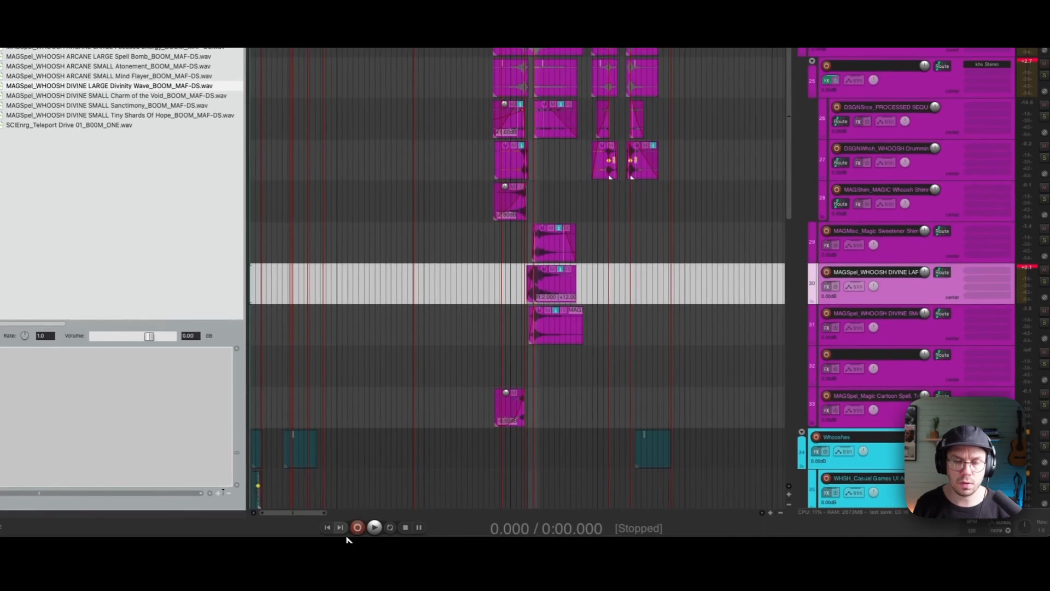
pyautogui.press('space')
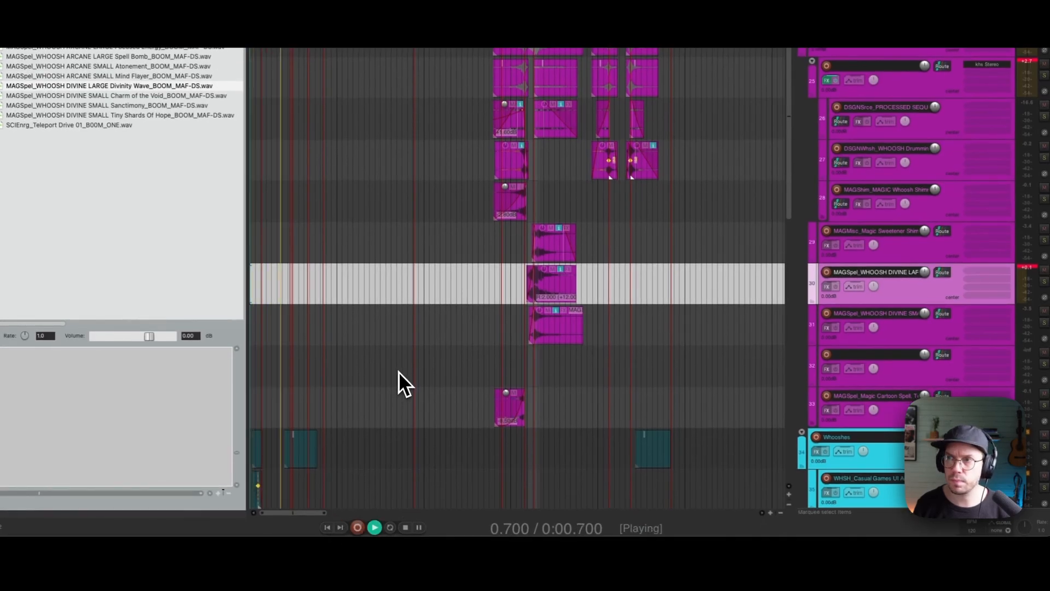
pyautogui.press('space')
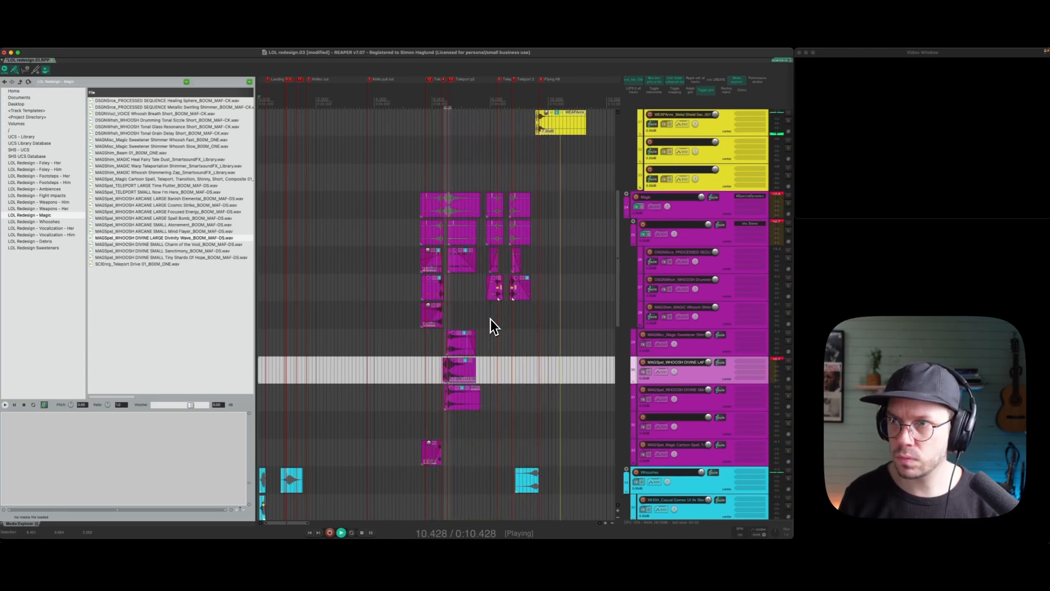
pyautogui.press('space')
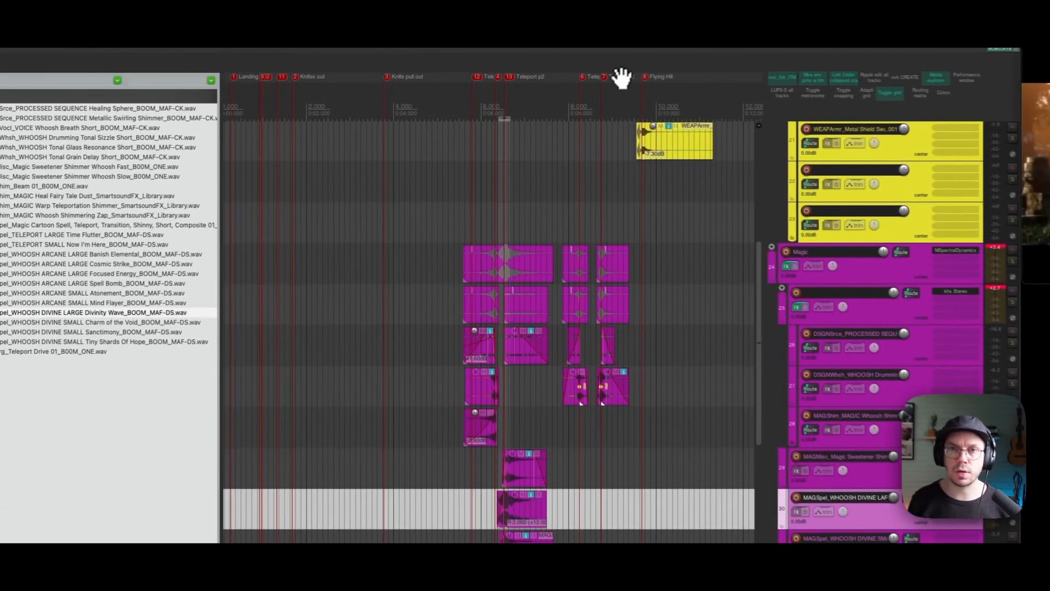
# Solo the Divinity Wave track and play it around the first teleport.
pyautogui.scroll(5, 526, 121)
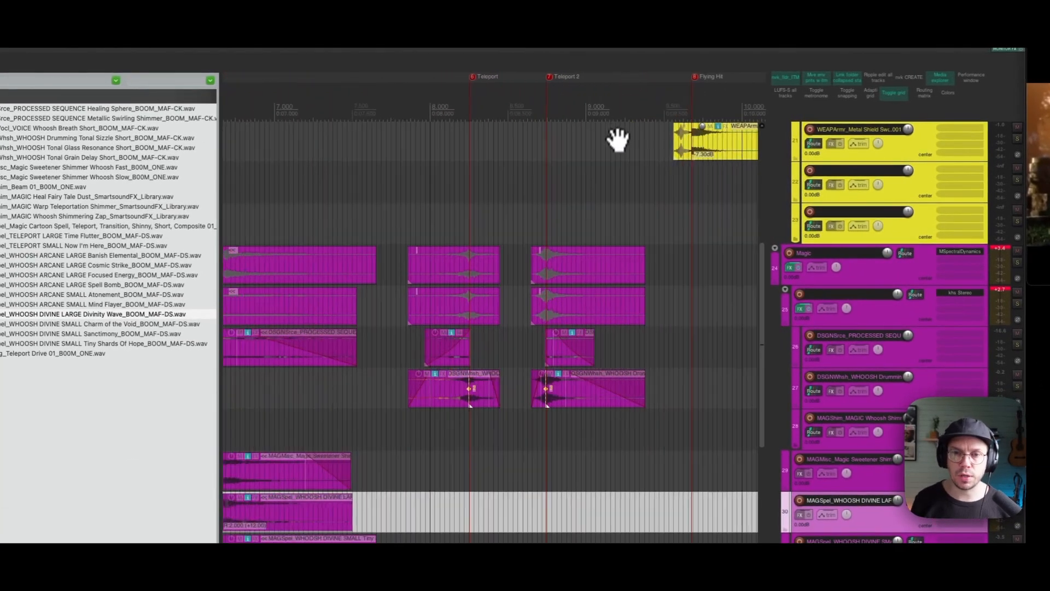
pyautogui.moveTo(618, 140); pyautogui.dragTo(617, 150)
pyautogui.click(331, 348)
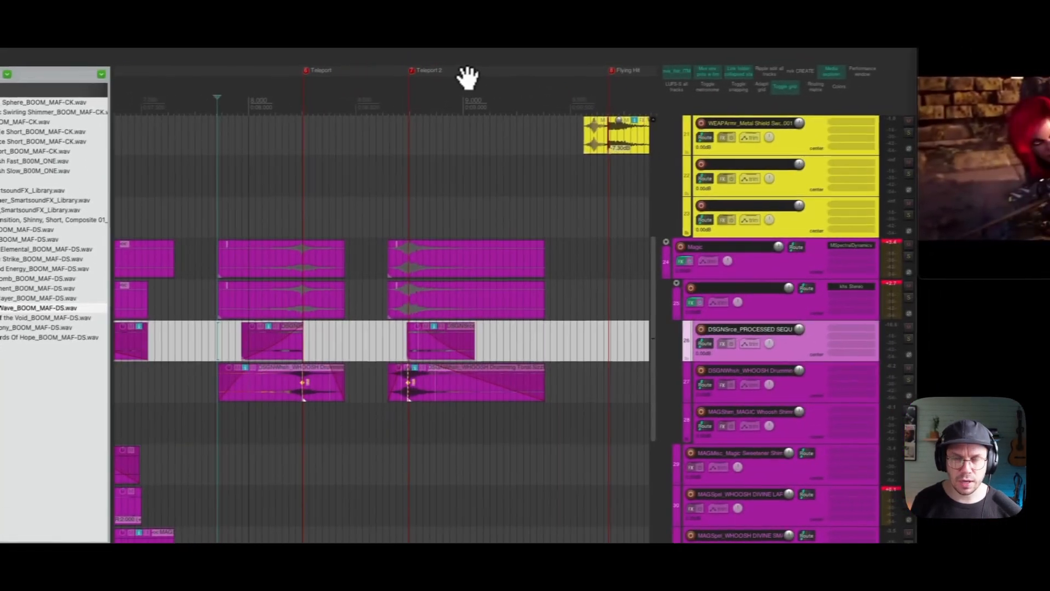
pyautogui.moveTo(587, 69); pyautogui.dragTo(584, 74)
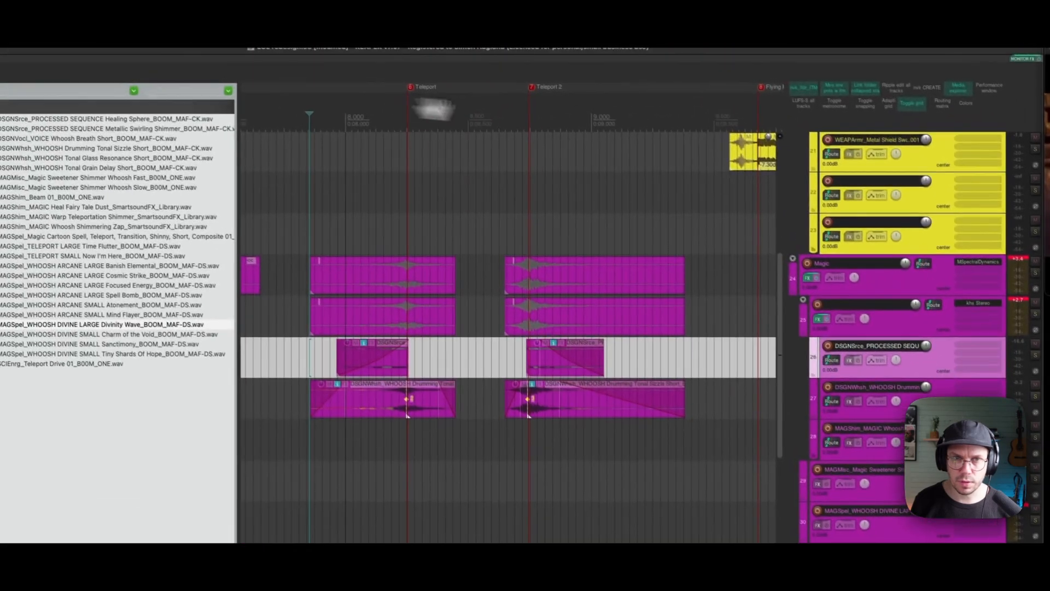
pyautogui.moveTo(434, 107); pyautogui.dragTo(563, 114)
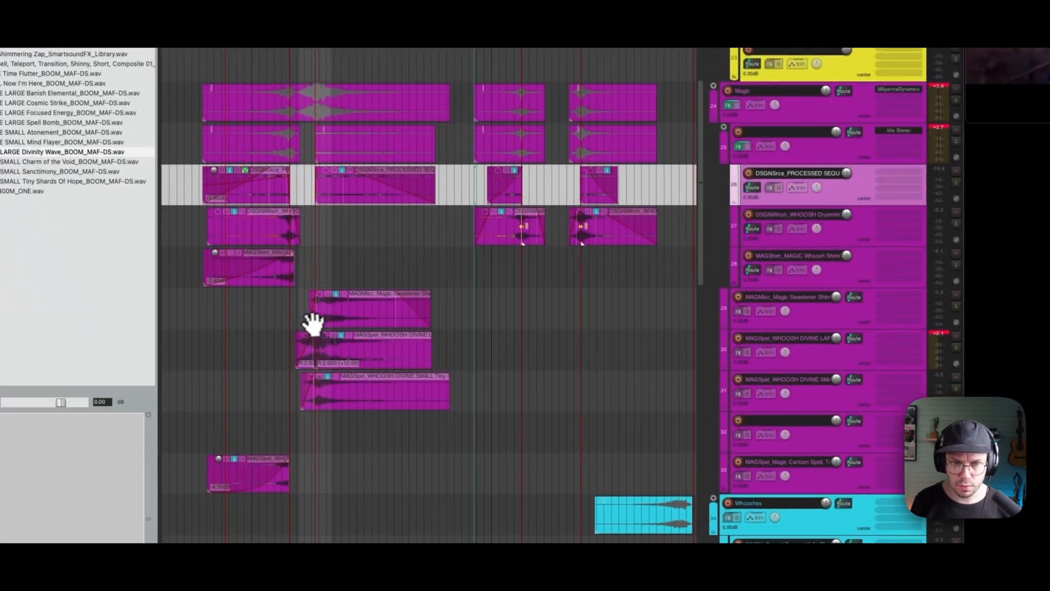
pyautogui.click(294, 352)
pyautogui.press('F6')
pyautogui.press('space')
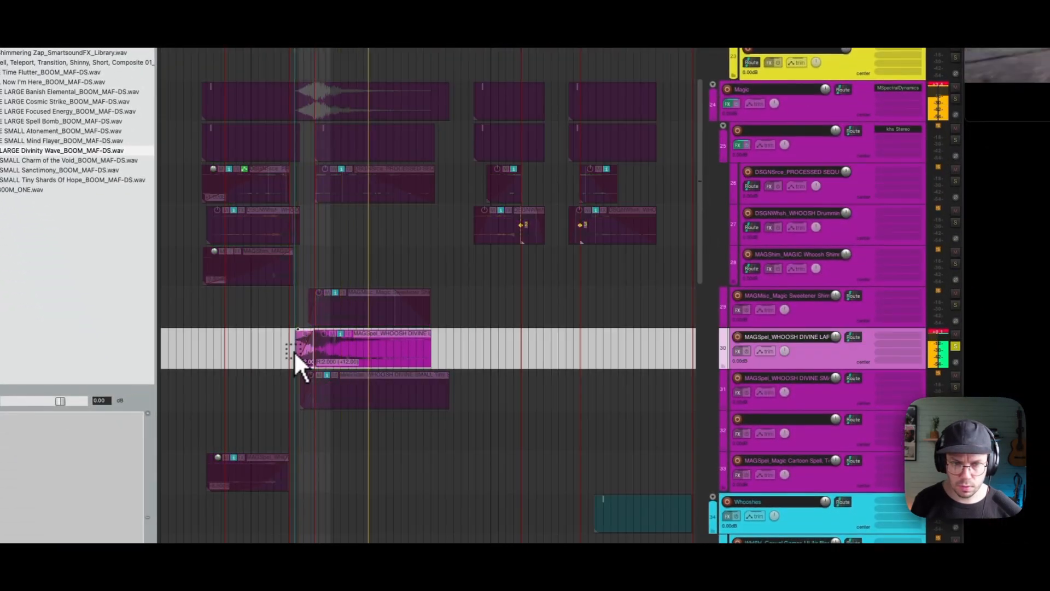
# Duplicate the Divinity Wave item to the second teleport and trim its start to the hit.
pyautogui.moveTo(356, 359); pyautogui.dragTo(547, 363)
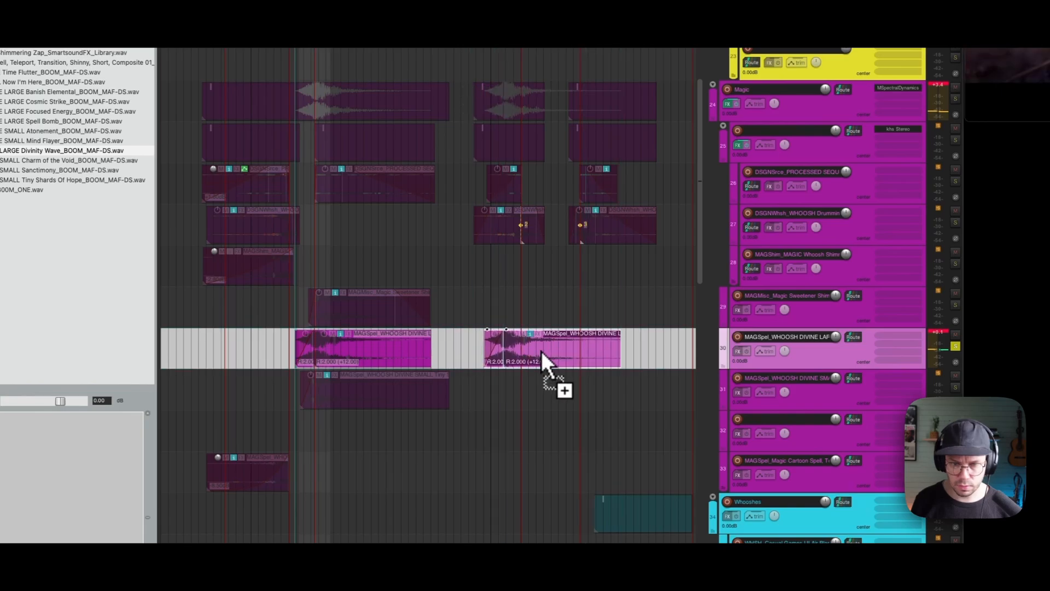
pyautogui.click(509, 343)
pyautogui.press('r')
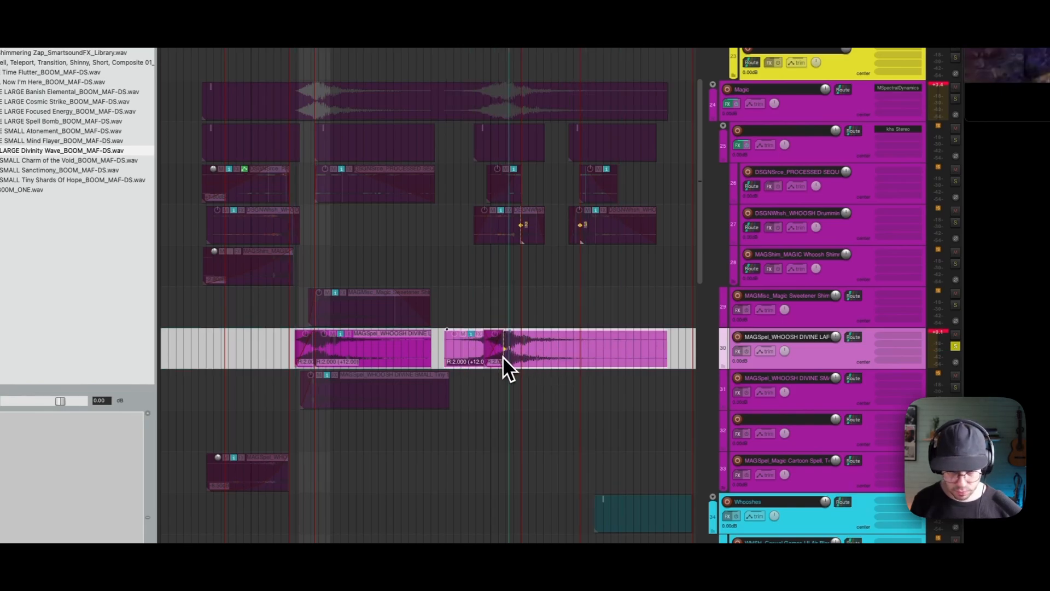
pyautogui.moveTo(472, 355); pyautogui.dragTo(594, 352)
pyautogui.press('Delete')
pyautogui.click(516, 347)
pyautogui.press('r')
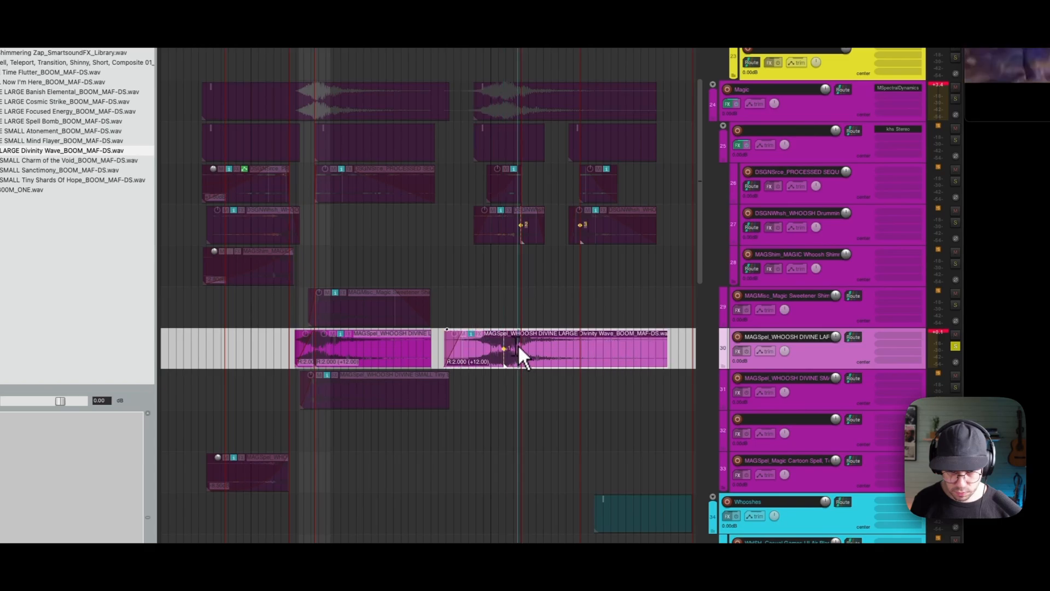
pyautogui.press('r')
pyautogui.moveTo(522, 356)
pyautogui.mouseDown()
pyautogui.moveTo(510, 351)
pyautogui.moveTo(539, 355)
pyautogui.moveTo(500, 335)
pyautogui.moveTo(518, 337)
pyautogui.mouseUp()
pyautogui.press('s')
pyautogui.press('Delete')
pyautogui.click(493, 348)
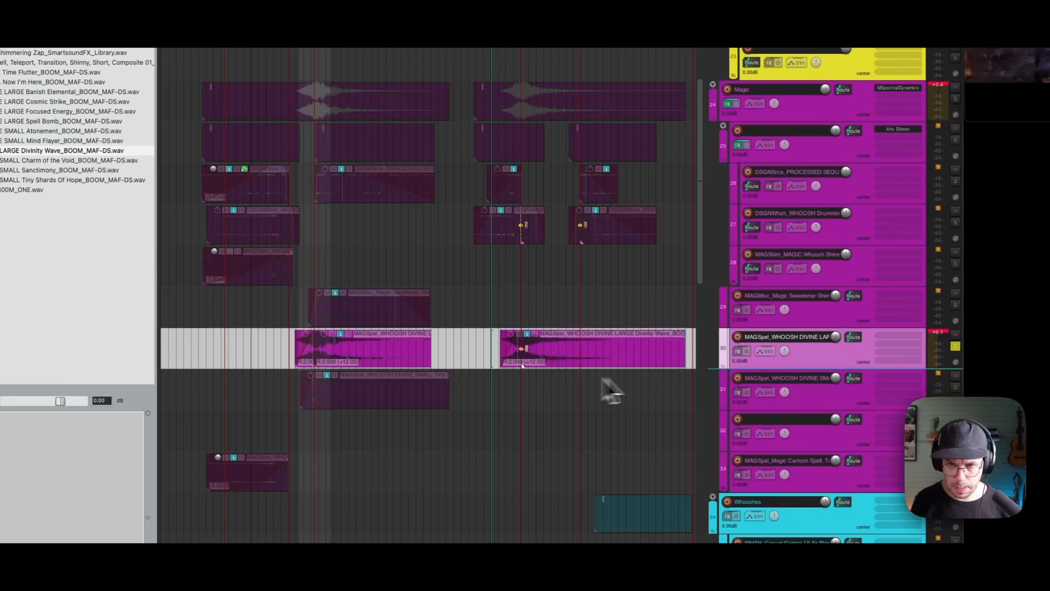
# Move the small divine whoosh item on the next track to the second teleport, split off and delete its front, and adjust its edge.
pyautogui.moveTo(525, 368); pyautogui.dragTo(628, 398)
pyautogui.moveTo(627, 399); pyautogui.dragTo(619, 400)
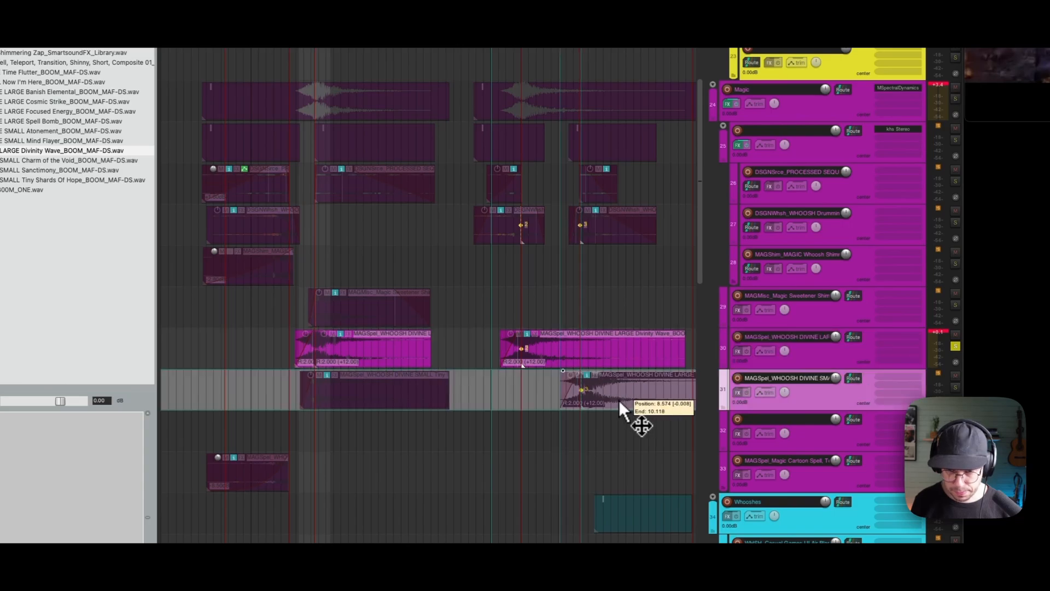
pyautogui.press('s')
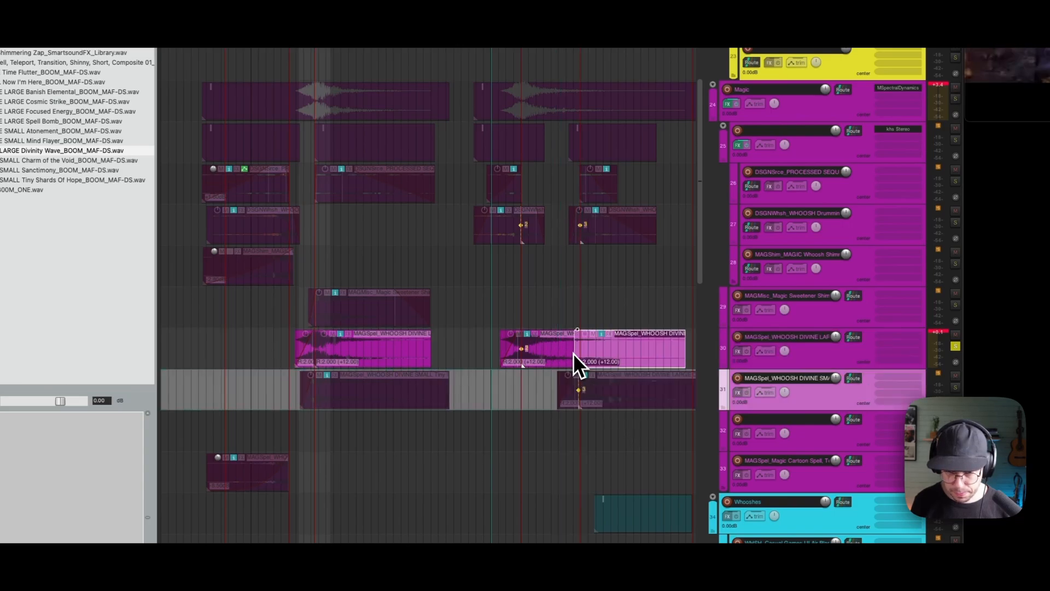
pyautogui.press('Delete')
pyautogui.moveTo(570, 333); pyautogui.dragTo(557, 352)
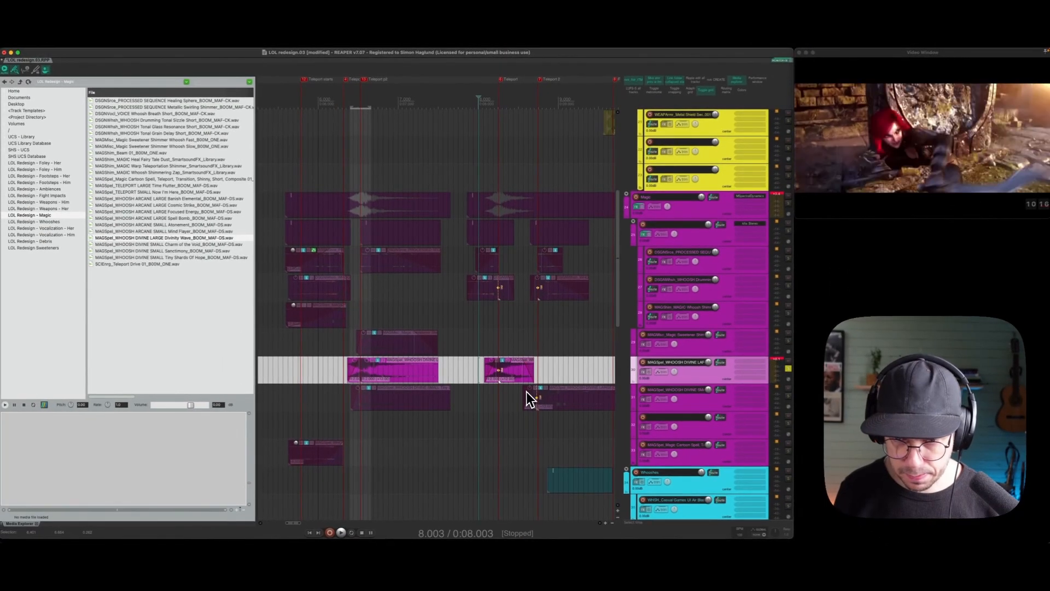
pyautogui.click(528, 392)
pyautogui.click(518, 373)
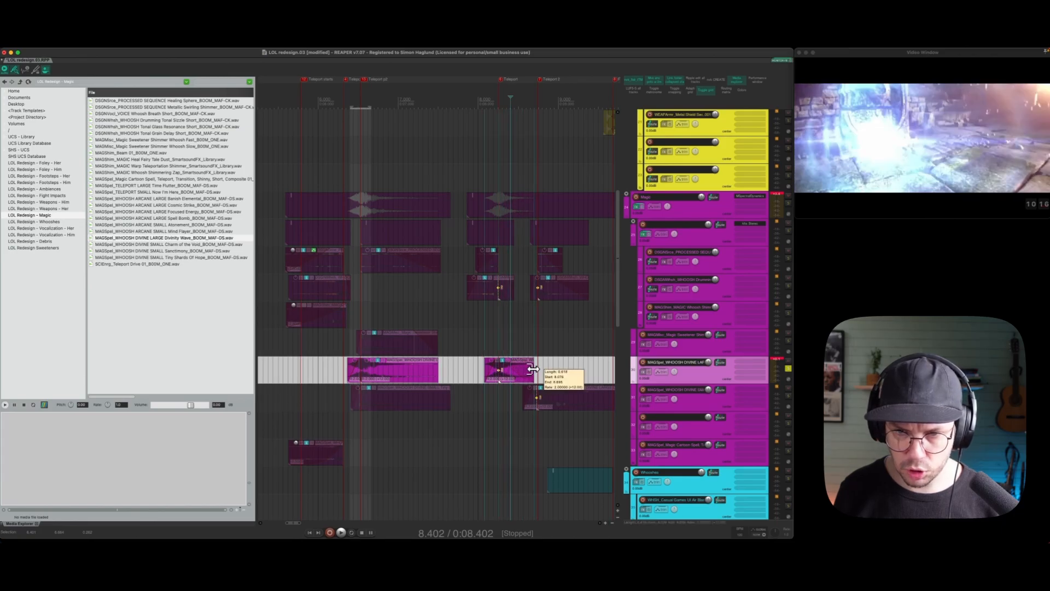
pyautogui.click(519, 392)
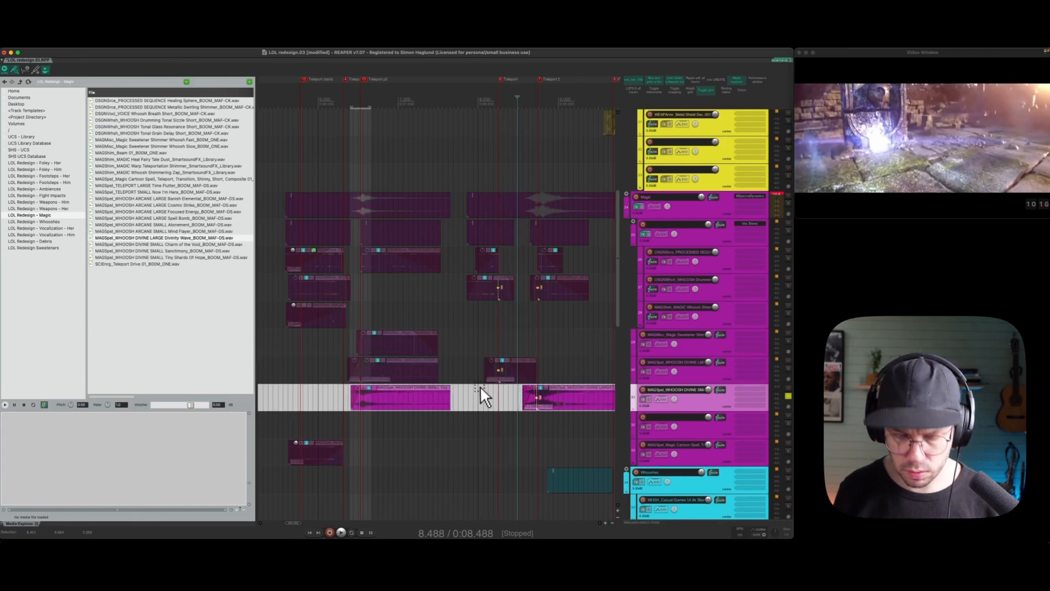
# Unsolo the track and play the teleport sequence several times to review the magic layers.
pyautogui.press('F6')
pyautogui.click(454, 182)
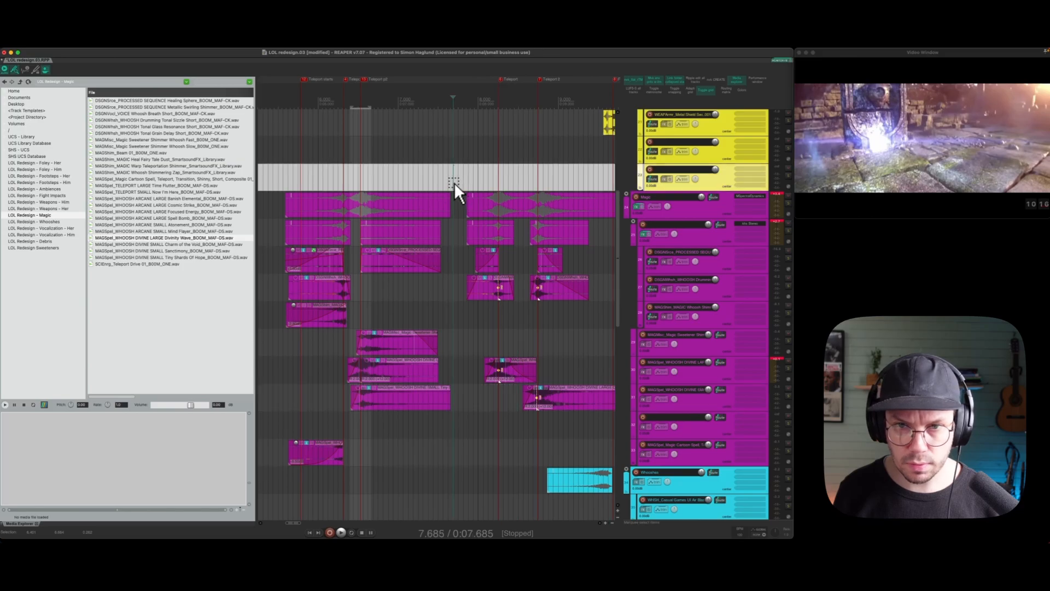
pyautogui.press('space')
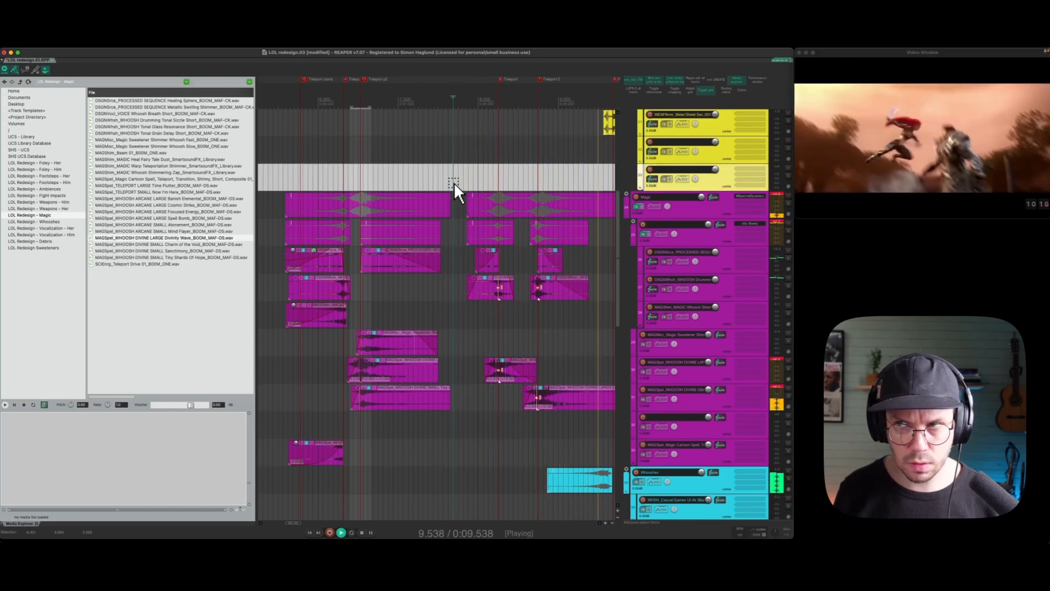
pyautogui.press('space')
pyautogui.click(268, 197)
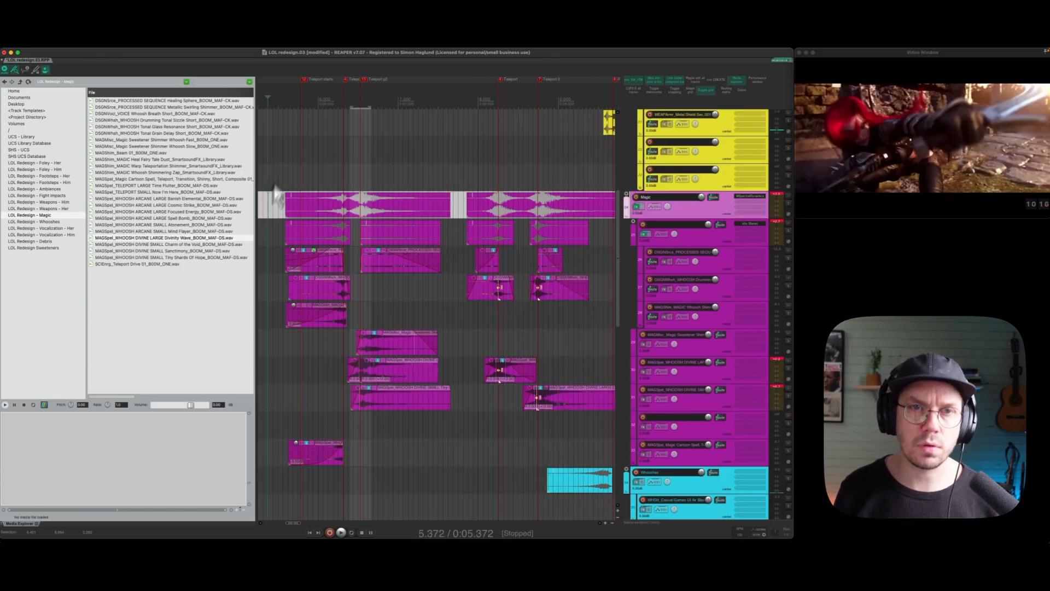
pyautogui.scroll(-4, 290, 86)
pyautogui.click(343, 212)
pyautogui.press('space')
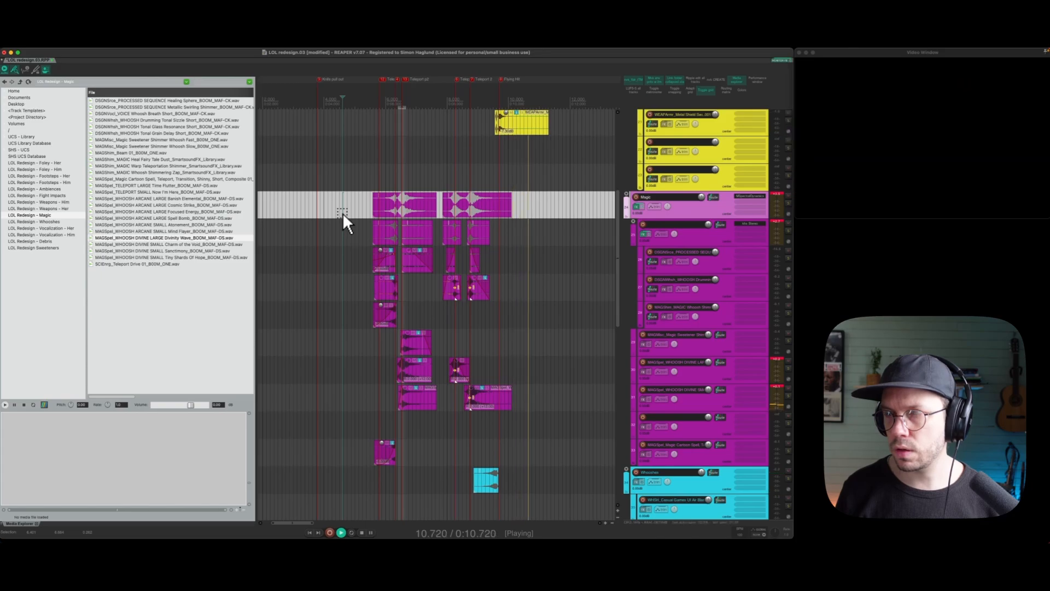
pyautogui.press('space')
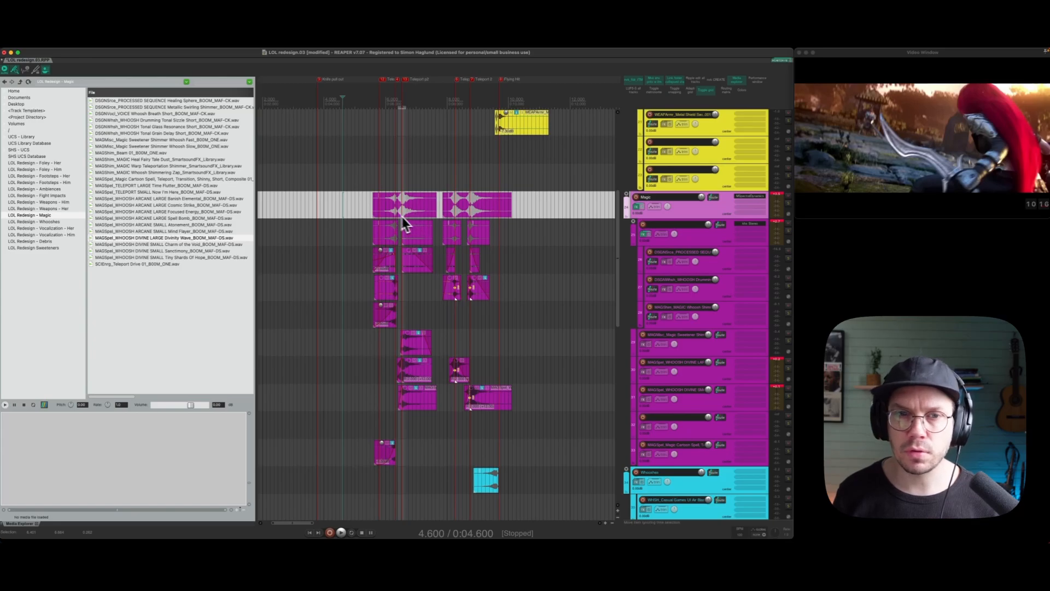
pyautogui.press('space')
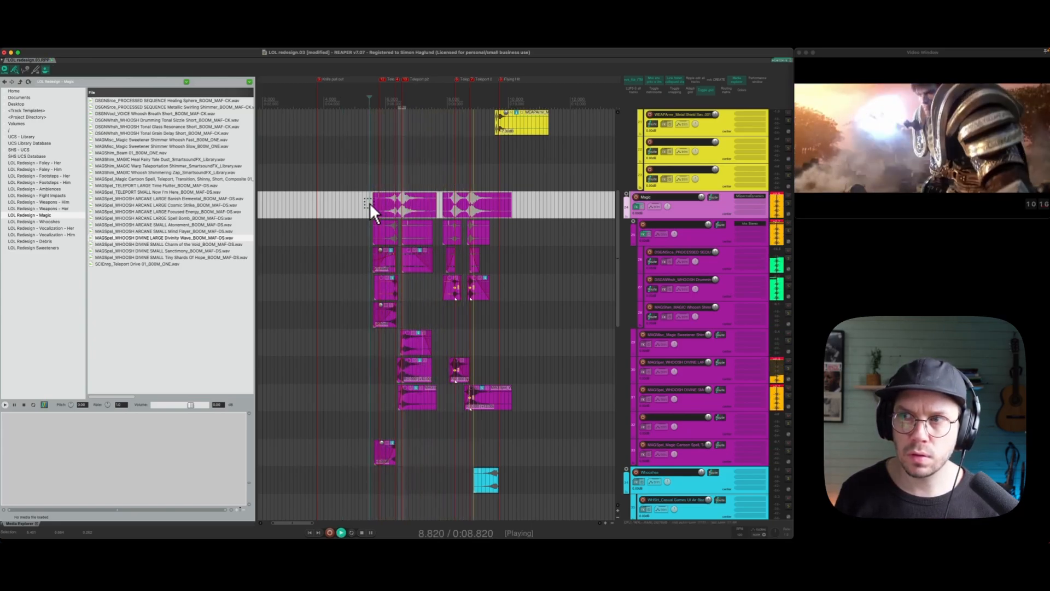
pyautogui.press('space')
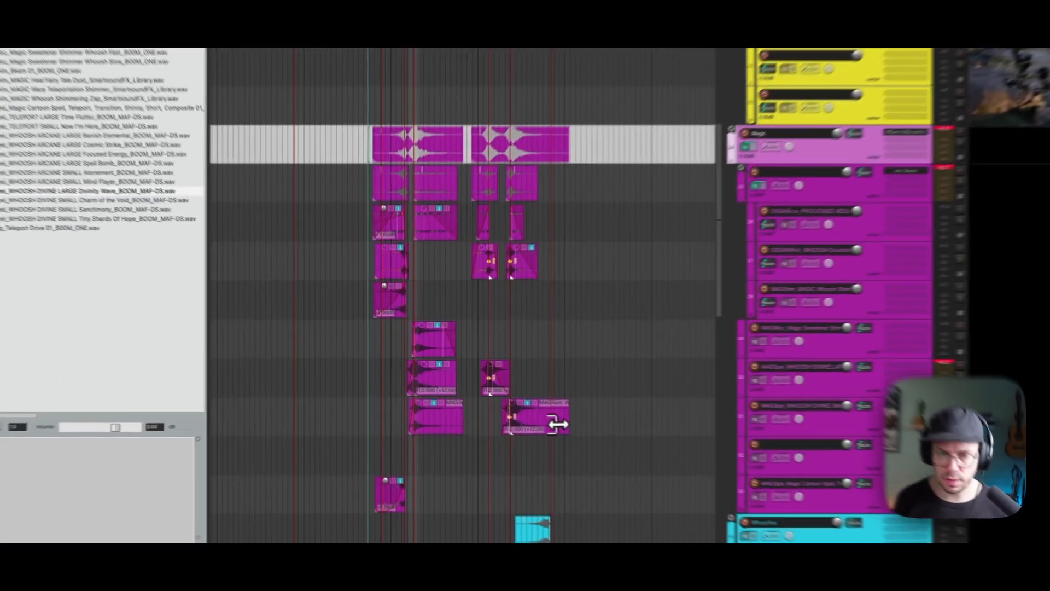
# Move a divine whoosh item onto the empty magic track at the first teleport, then split off and delete its remainder.
pyautogui.moveTo(465, 400); pyautogui.dragTo(393, 428)
pyautogui.moveTo(404, 463); pyautogui.dragTo(421, 462)
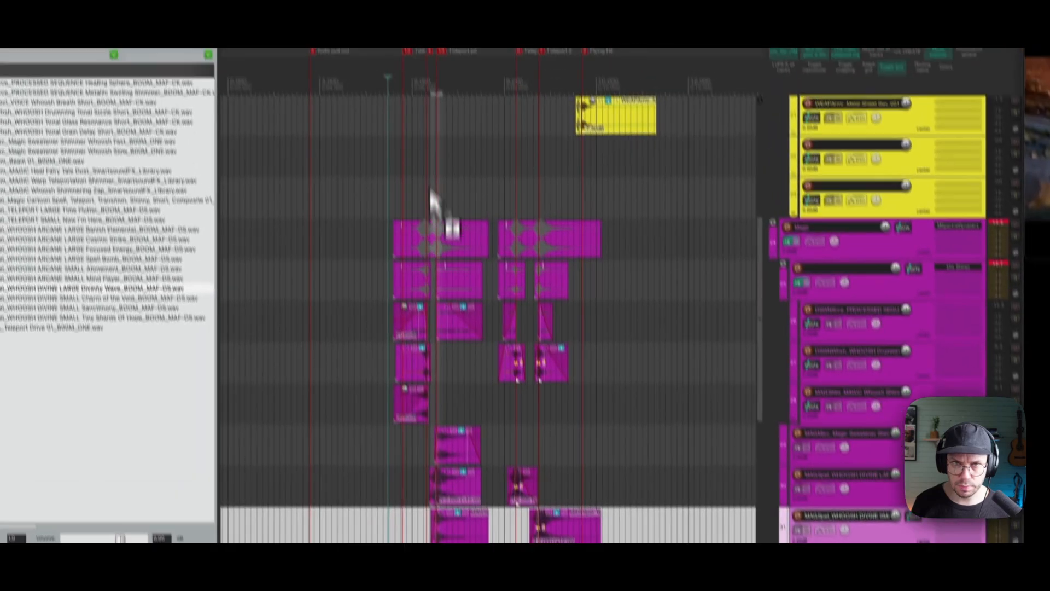
pyautogui.moveTo(423, 74); pyautogui.dragTo(482, 284)
pyautogui.moveTo(637, 85); pyautogui.dragTo(449, 67)
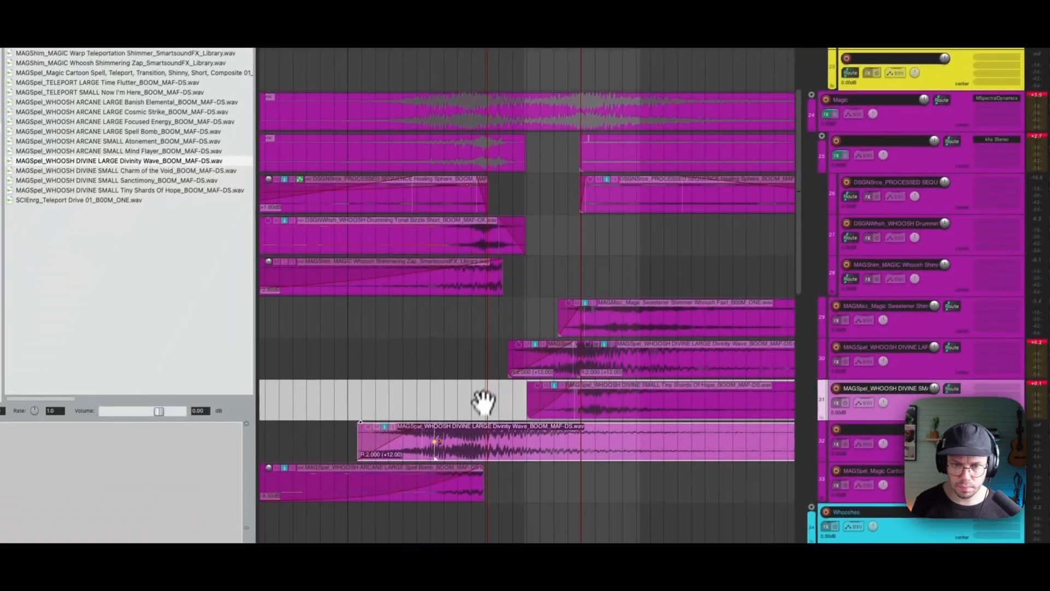
pyautogui.moveTo(474, 441); pyautogui.dragTo(502, 429)
pyautogui.press('s')
pyautogui.press('Delete')
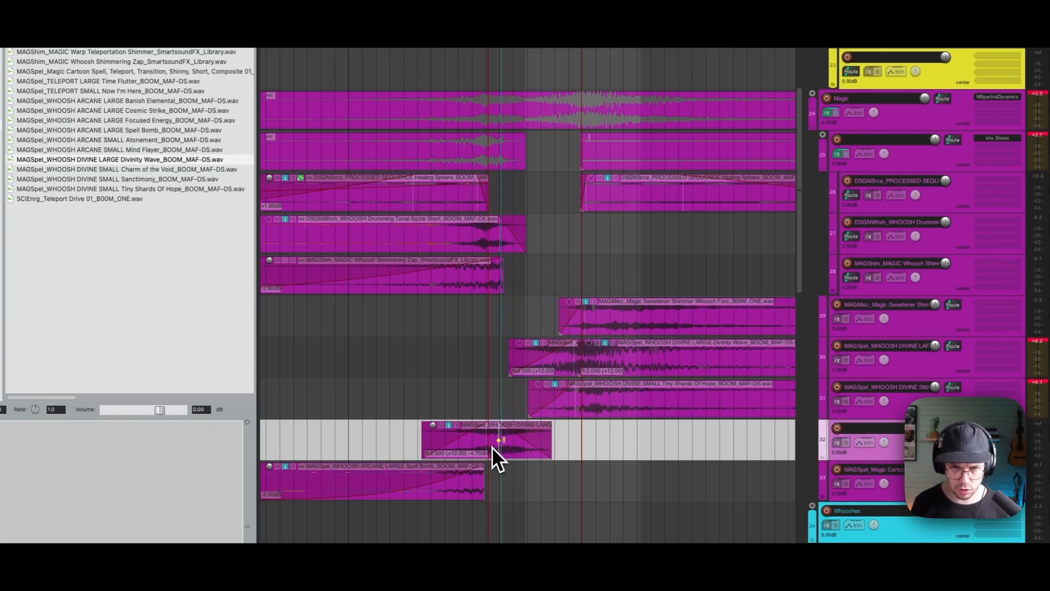
# Trim the start of the new whoosh item and play it back from the first teleport.
pyautogui.moveTo(423, 438); pyautogui.dragTo(450, 441)
pyautogui.moveTo(385, 176); pyautogui.dragTo(637, 117)
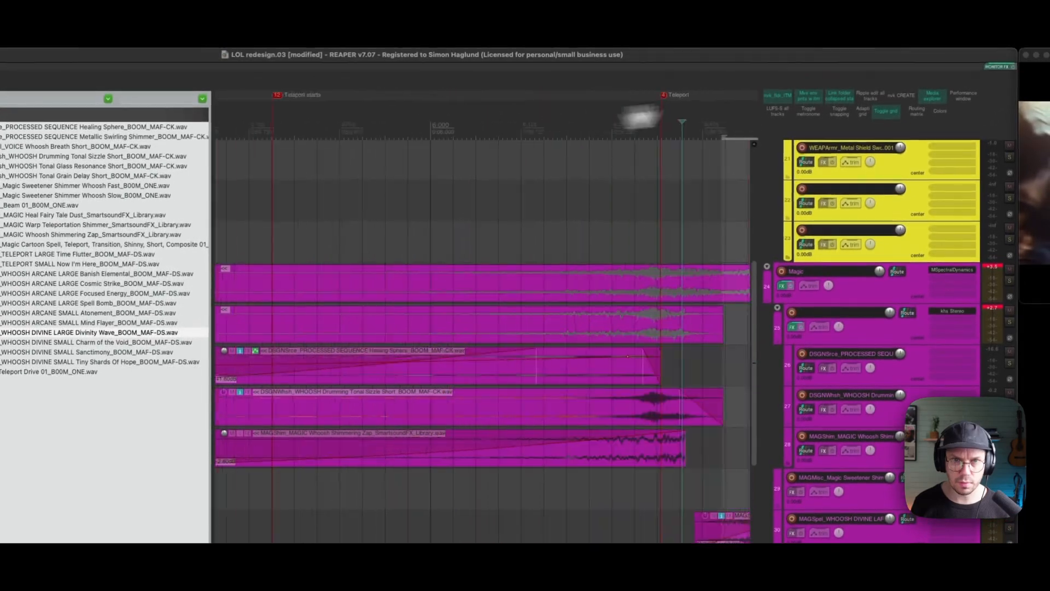
pyautogui.scroll(-8, 634, 117)
pyautogui.moveTo(618, 45); pyautogui.dragTo(310, 50)
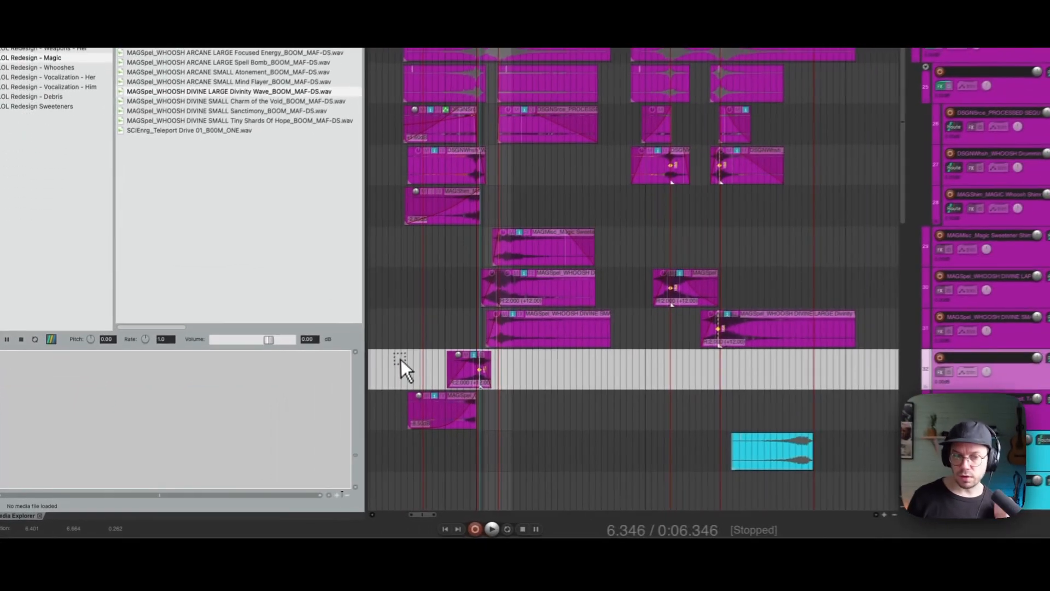
pyautogui.click(280, 416)
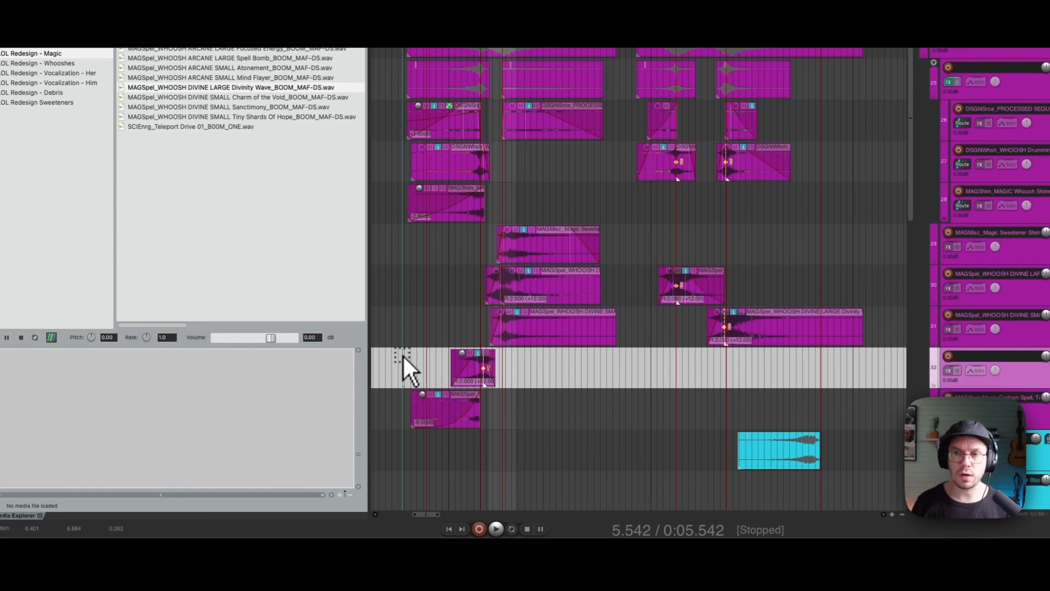
pyautogui.press('space')
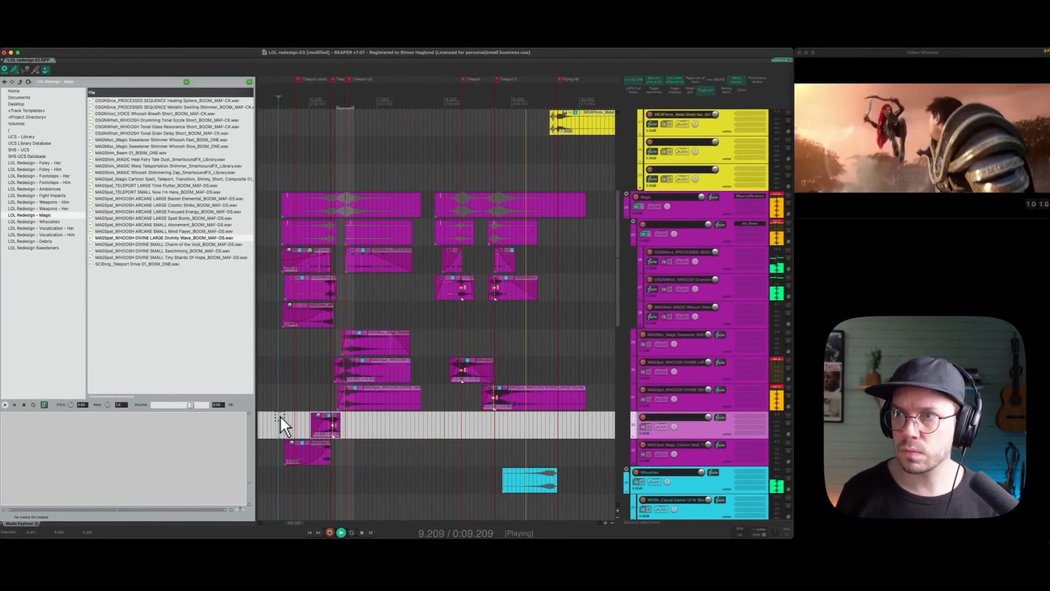
# Play back the first teleport and adjust the volume of the new divine whoosh item.
pyautogui.press('space')
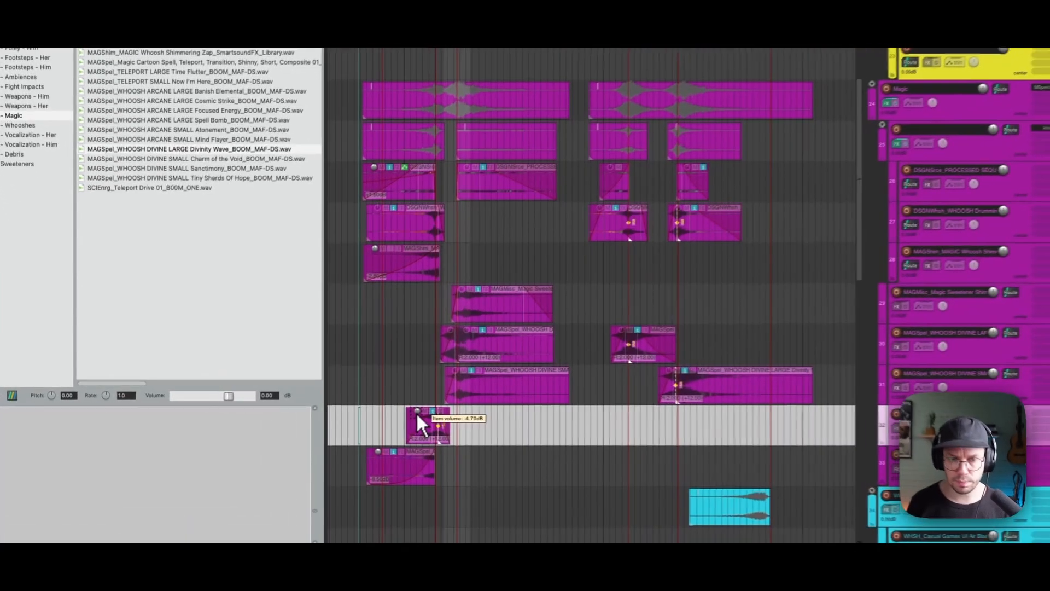
pyautogui.press('space')
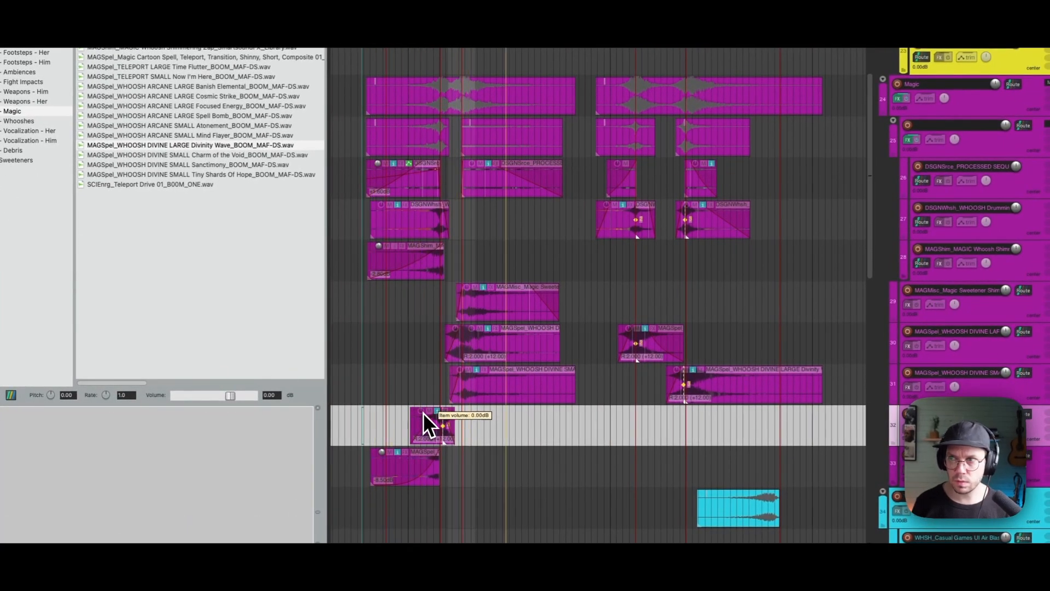
pyautogui.moveTo(422, 413); pyautogui.dragTo(424, 414)
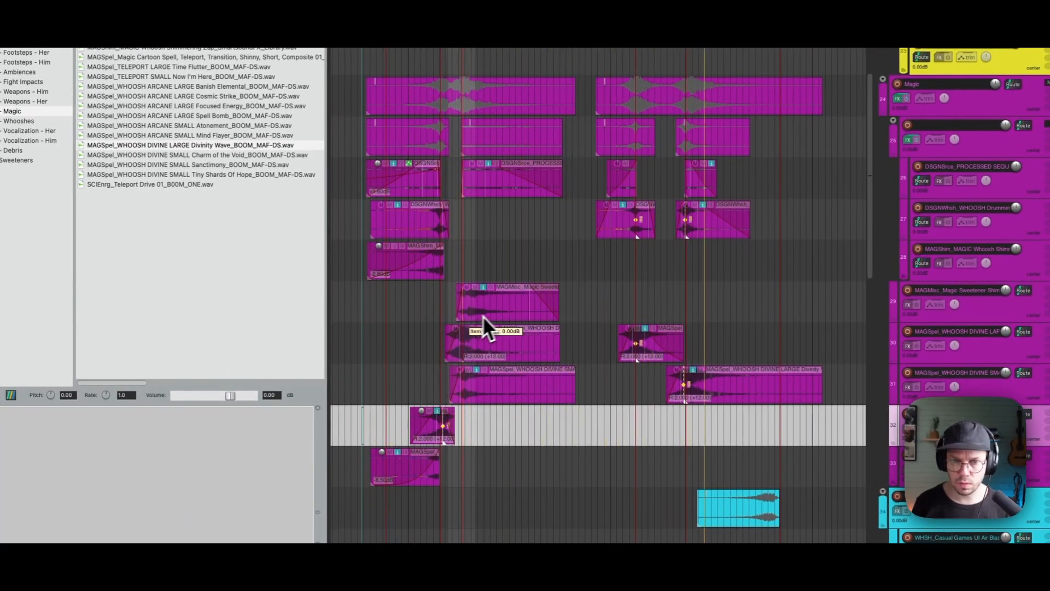
# Solo the Divine Large whoosh track, play it, and lower its first item's volume.
pyautogui.click(436, 343)
pyautogui.press('F6')
pyautogui.press('space')
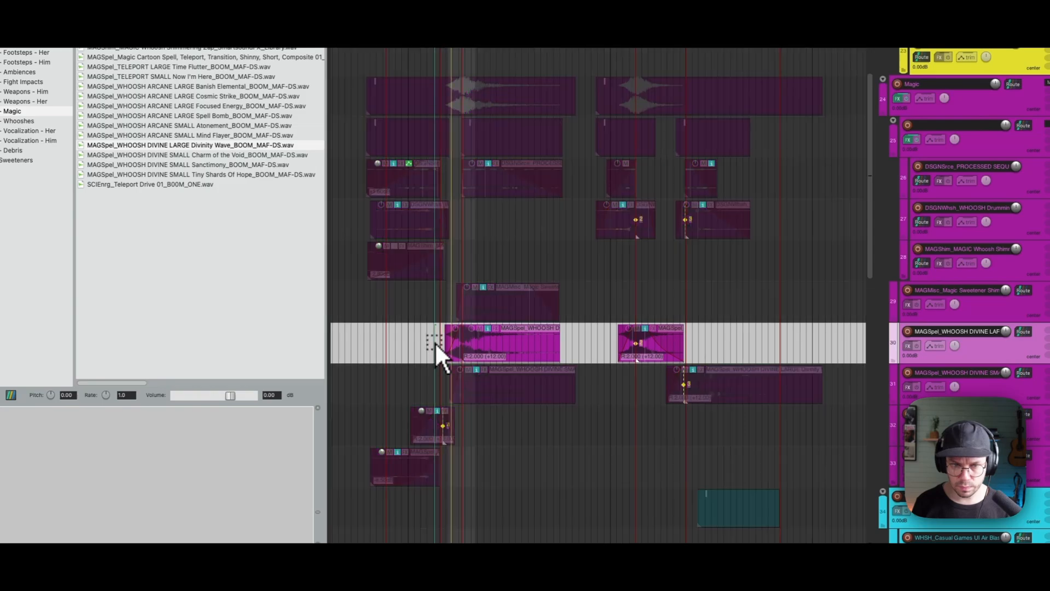
pyautogui.press('space')
pyautogui.moveTo(474, 338); pyautogui.dragTo(475, 346)
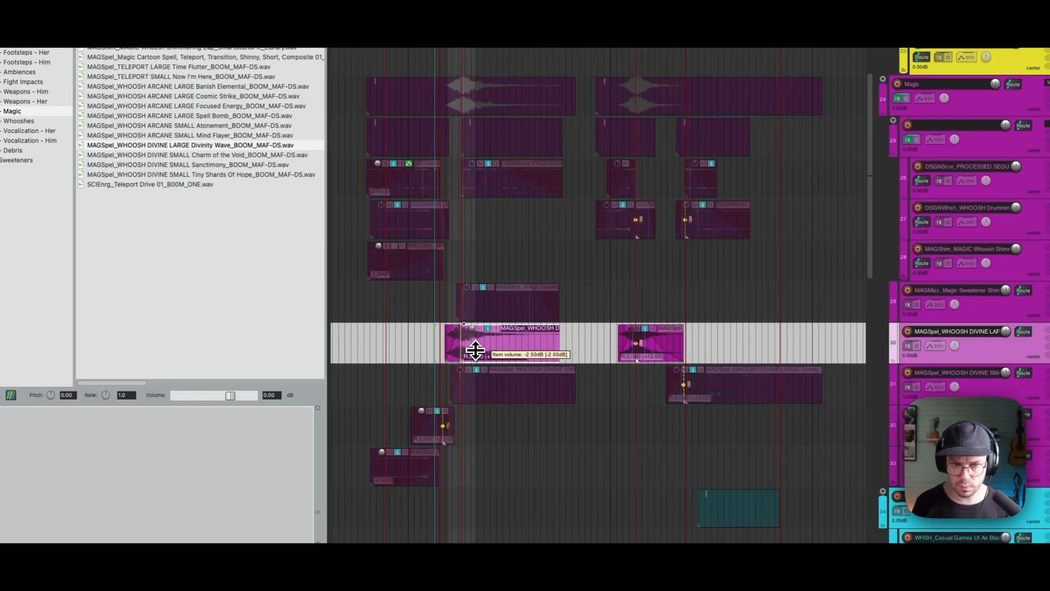
pyautogui.press('super+z')
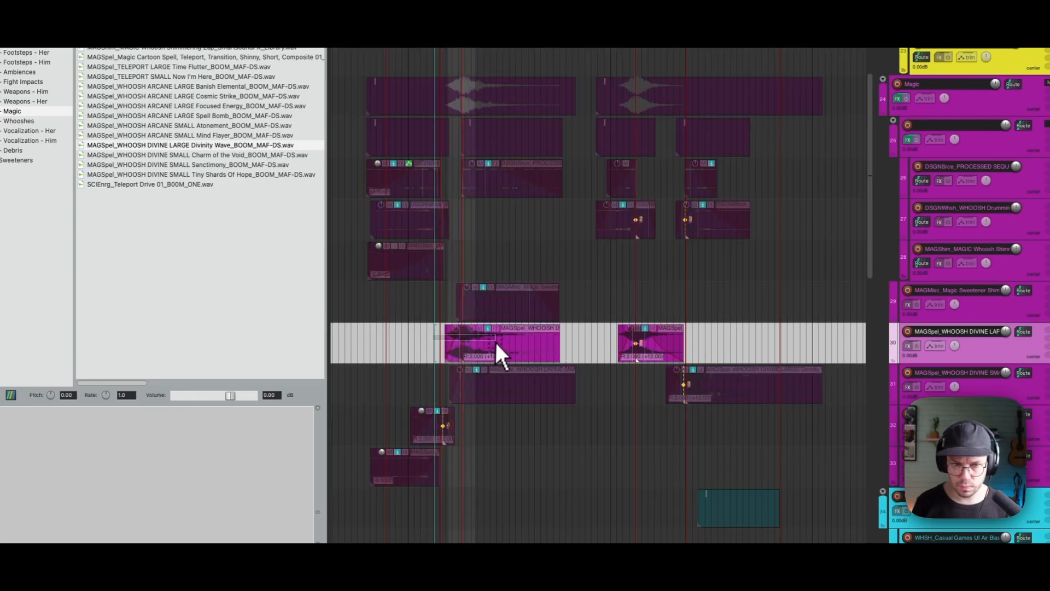
pyautogui.moveTo(485, 332); pyautogui.dragTo(492, 357)
# Unsolo the track and play the teleport sequence several times to review the magic layers.
pyautogui.click(350, 242)
pyautogui.hotkey('shift', 'F6')
pyautogui.press('space')
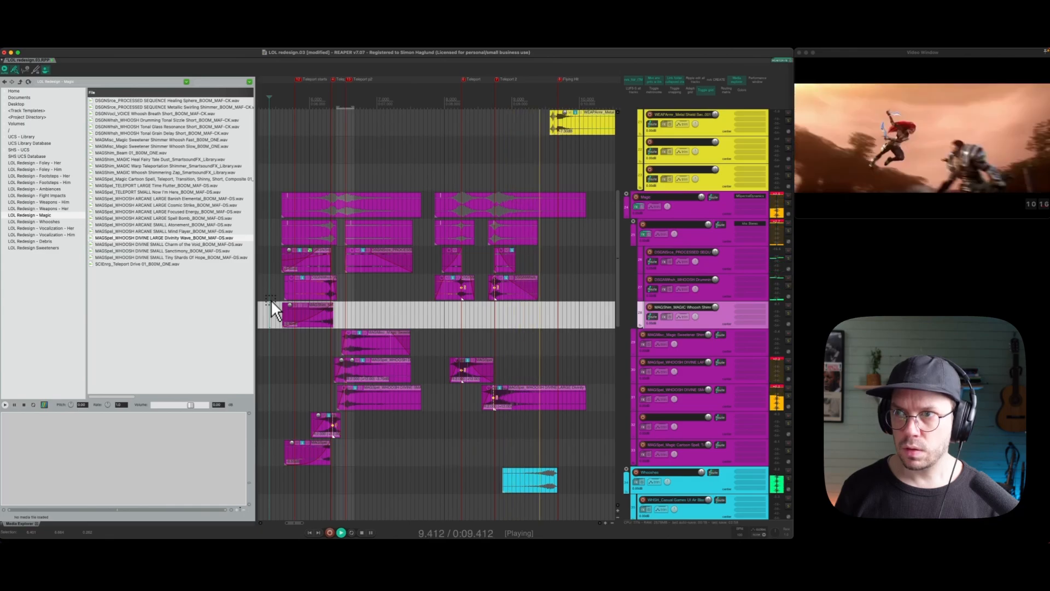
pyautogui.press('space')
pyautogui.press('space')
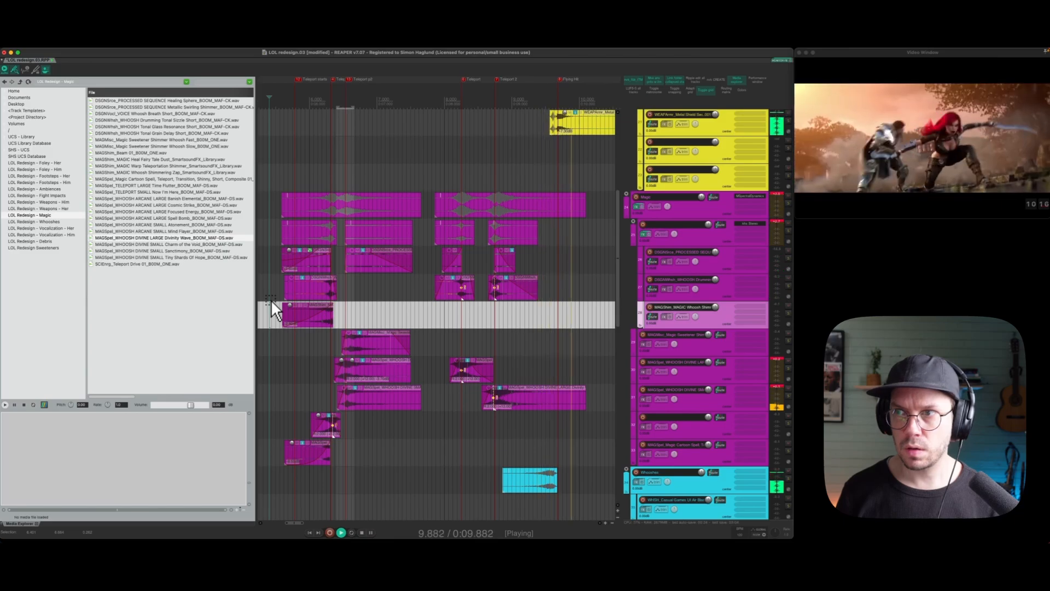
pyautogui.press('space')
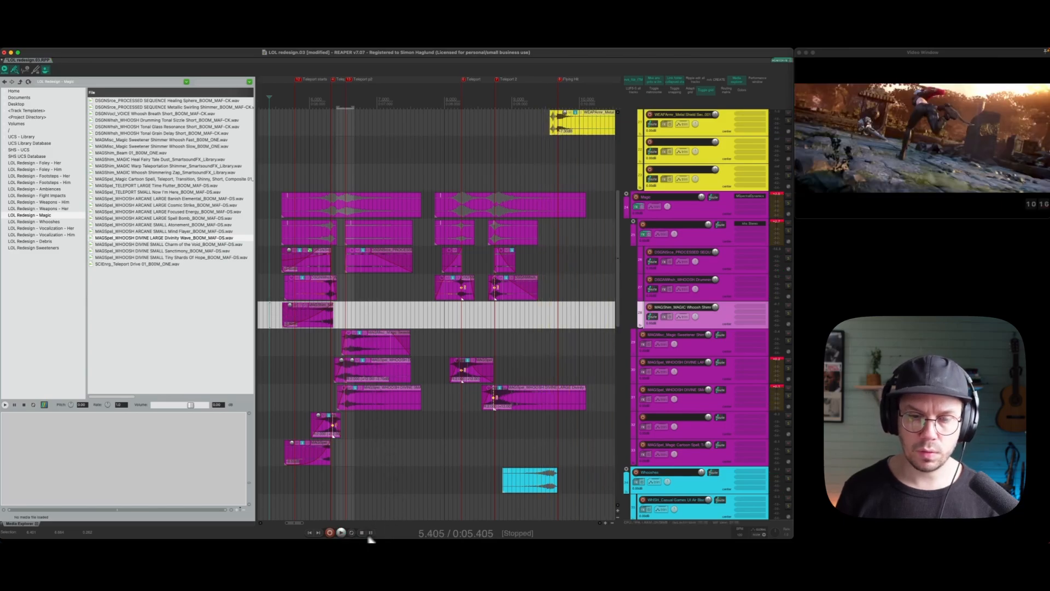
# Zoom to the opening Landing section and play the sweetener and foley layers there.
pyautogui.scroll(-15, 307, 398)
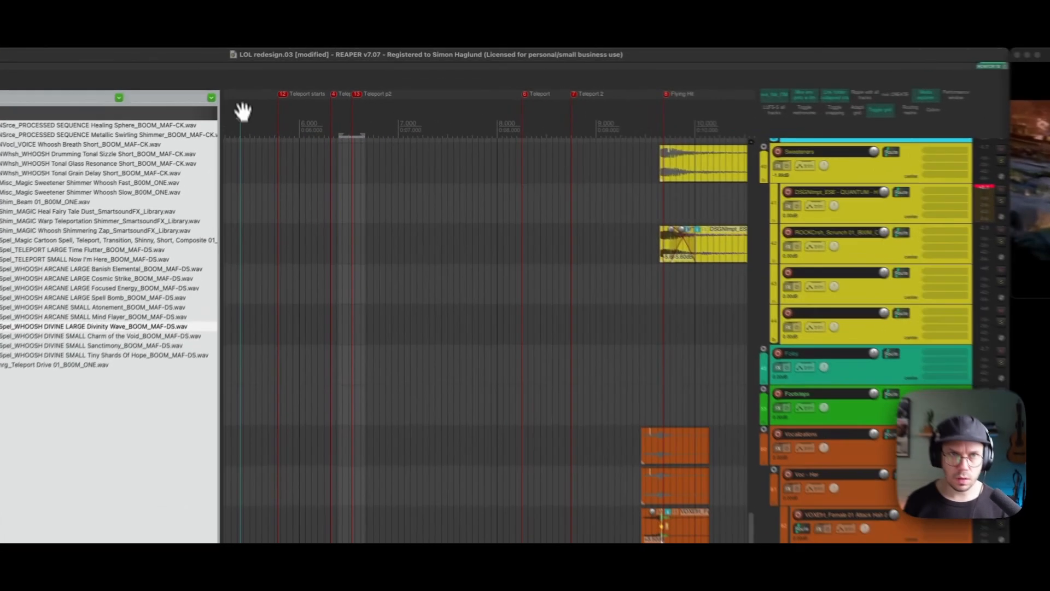
pyautogui.moveTo(269, 90); pyautogui.dragTo(602, 72)
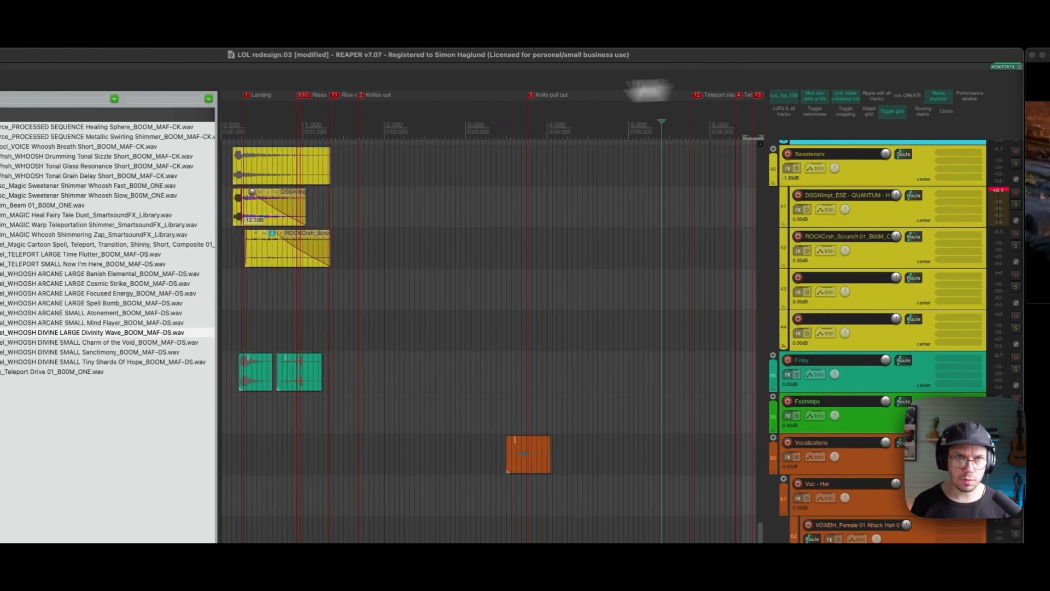
pyautogui.moveTo(234, 84); pyautogui.dragTo(343, 145)
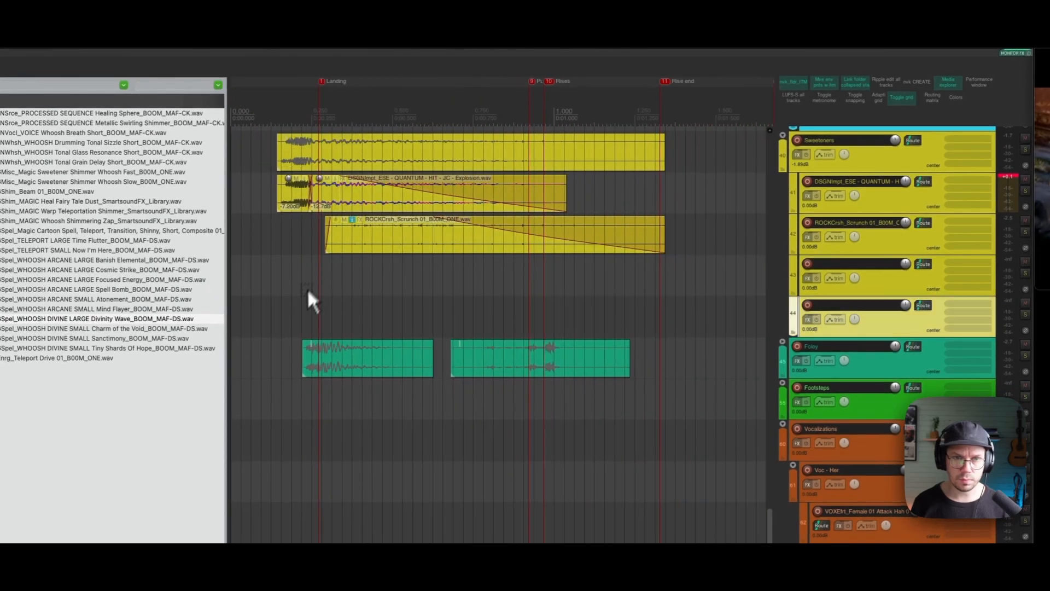
pyautogui.click(297, 306)
pyautogui.click(285, 353)
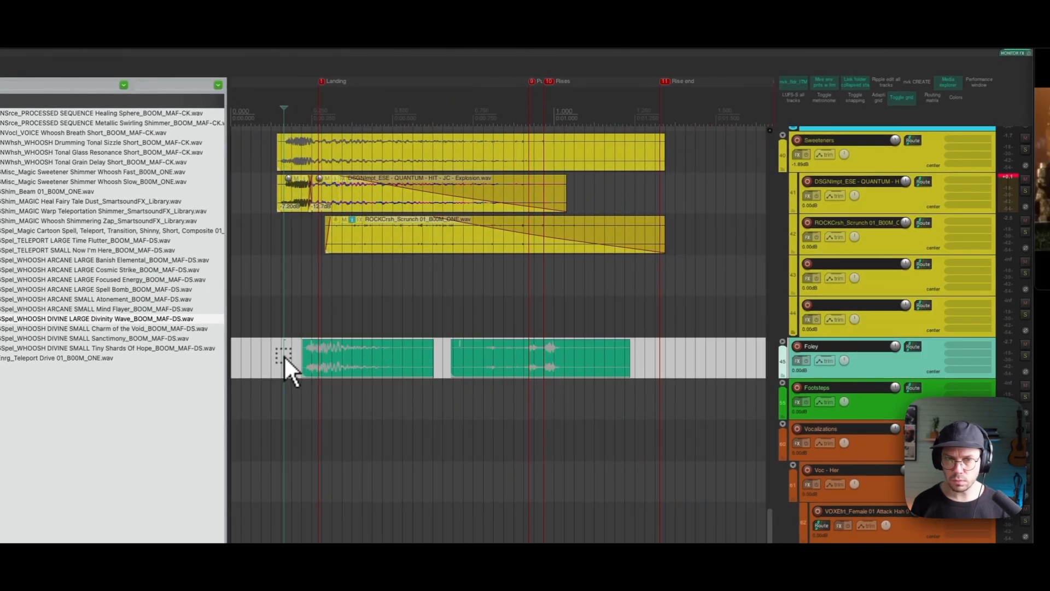
pyautogui.press('space')
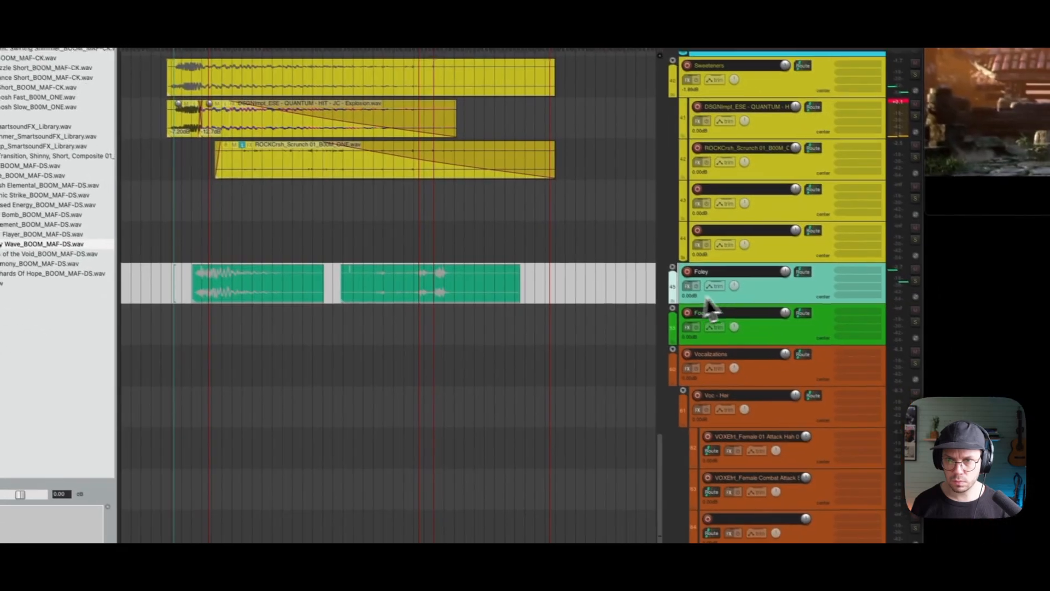
# Expand the Foley folder to show its Foley - Her and Foley - Him tracks.
pyautogui.doubleClick(855, 367)
pyautogui.click(744, 338)
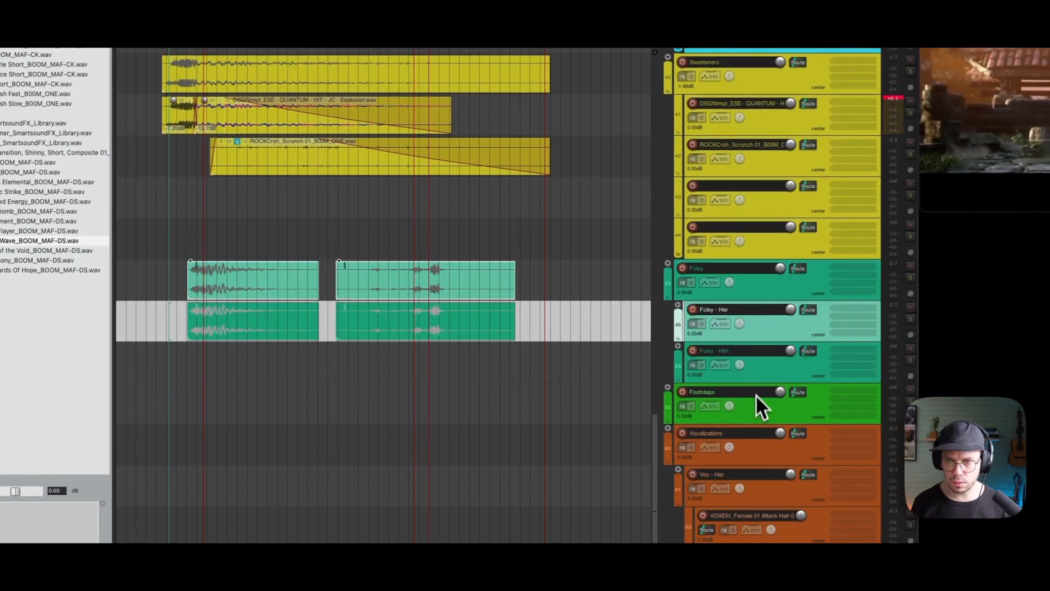
pyautogui.scroll(-3, 755, 387)
pyautogui.scroll(1, 766, 170)
# Insert ROCKCrsh_Gravel Drop 01_BOOM_ONE from the Debris collection onto an empty sweetener track near the Landing.
pyautogui.click(771, 143)
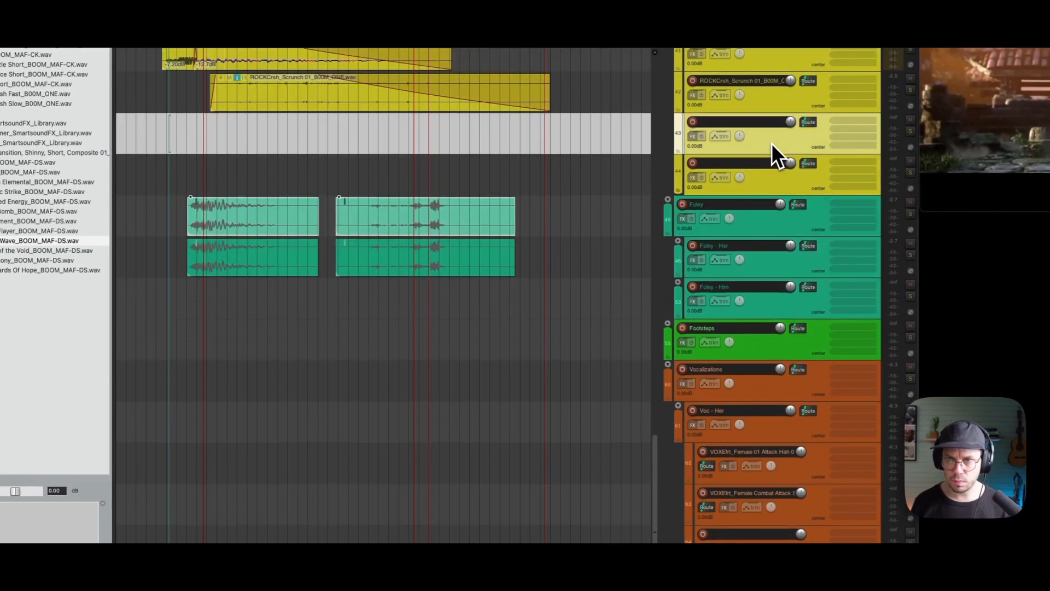
pyautogui.hotkey('ctrl', 't')
pyautogui.hotkey('ctrl', 't')
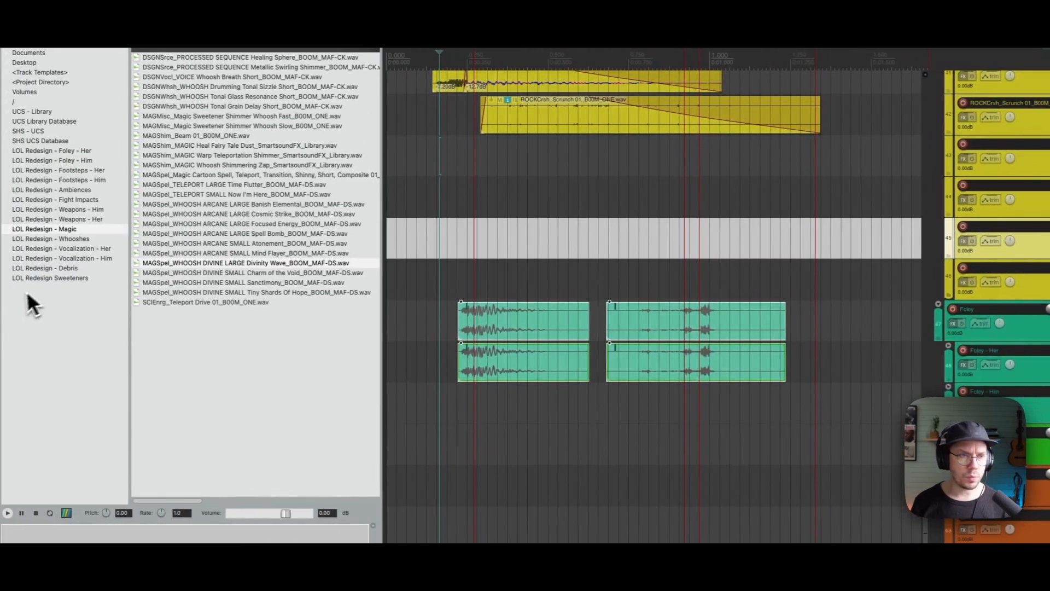
pyautogui.click(53, 269)
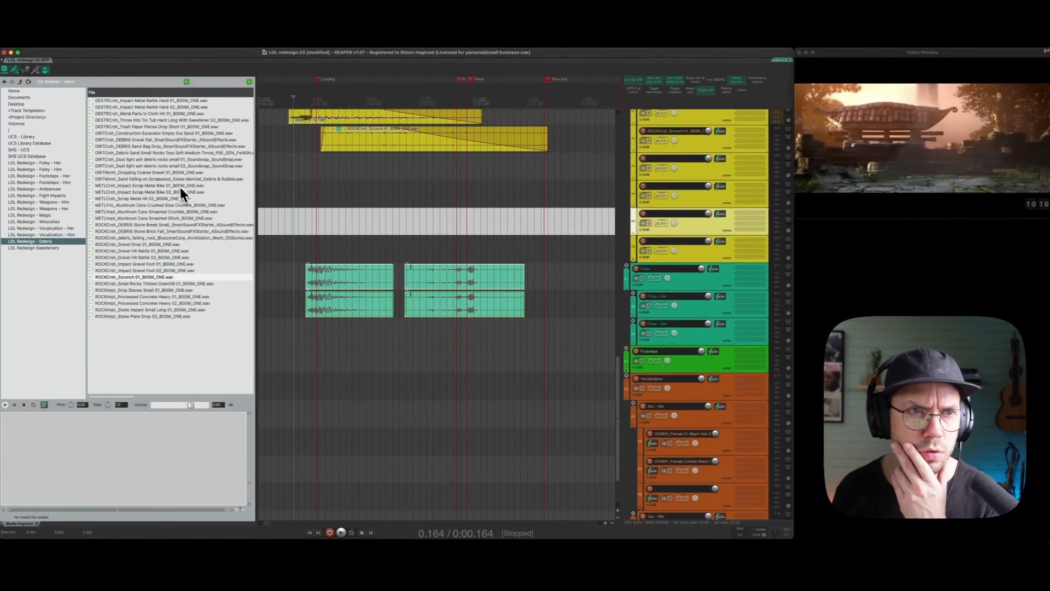
pyautogui.click(135, 244)
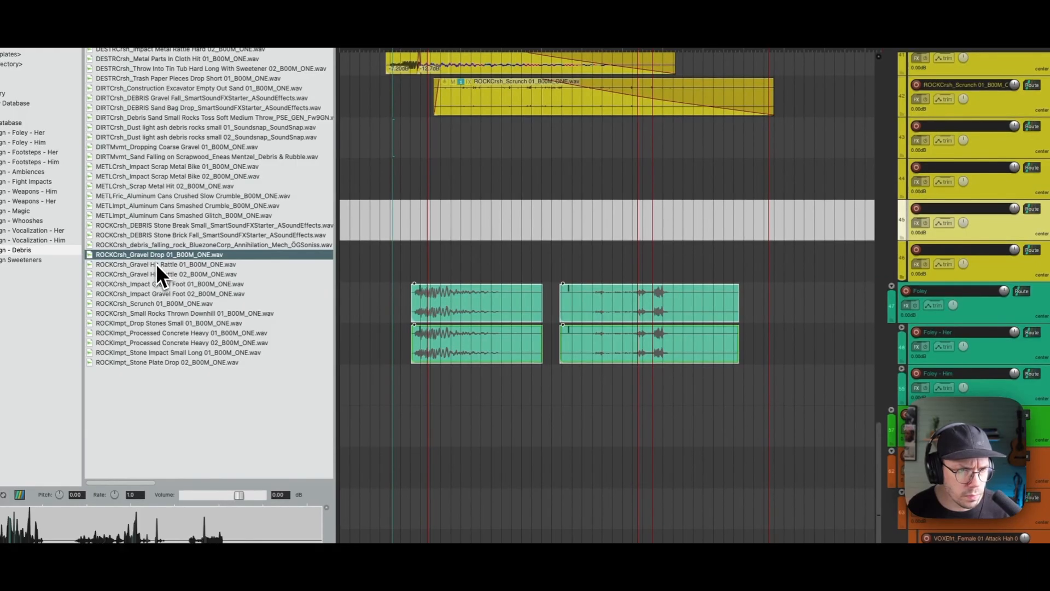
pyautogui.moveTo(161, 259); pyautogui.dragTo(415, 156)
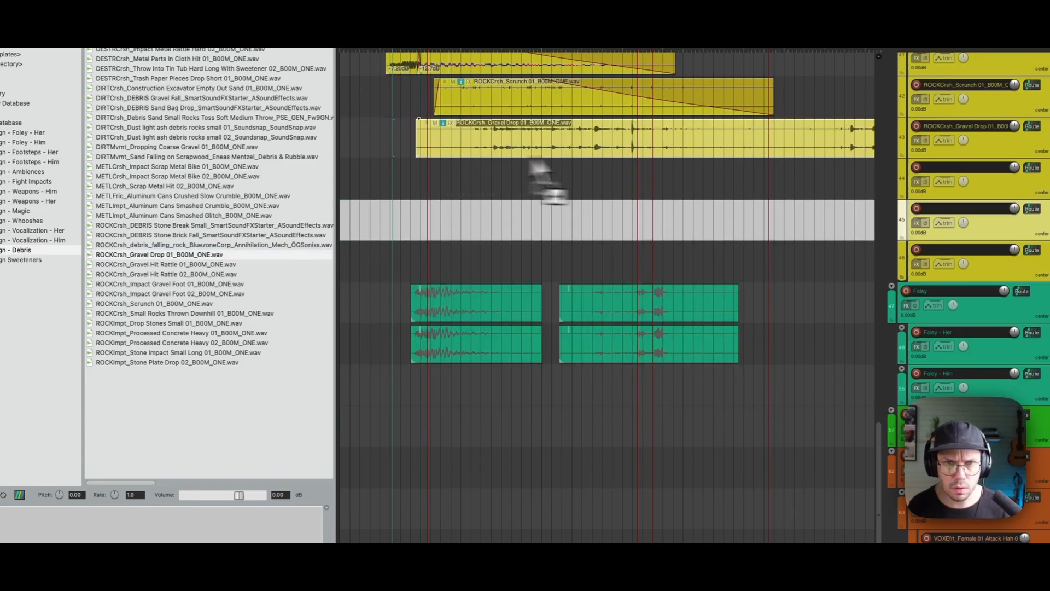
# Move the gravel drop item to start at the Landing marker and extend its end slightly.
pyautogui.press('d')
pyautogui.click(706, 143)
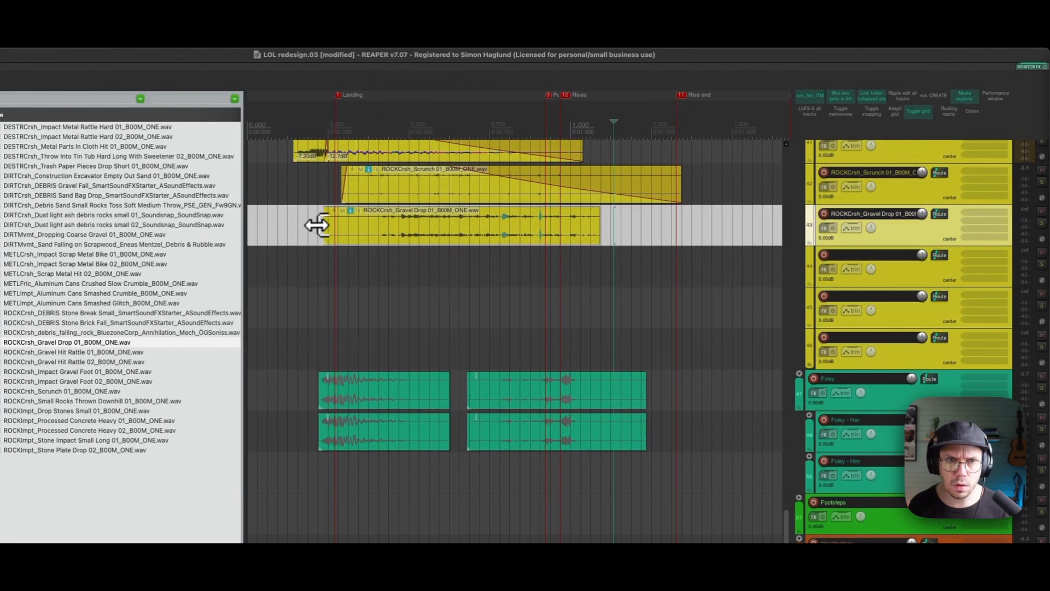
pyautogui.moveTo(317, 225); pyautogui.dragTo(408, 228)
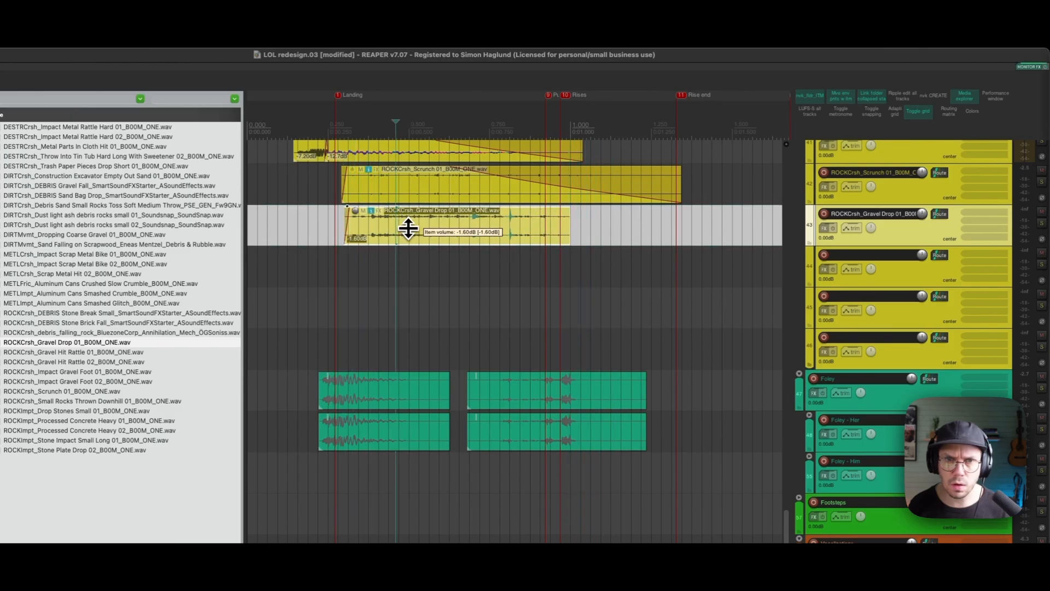
pyautogui.moveTo(570, 228); pyautogui.dragTo(589, 228)
# Play from just before the Landing and give the gravel drop a fade-out of about 0.395 s.
pyautogui.click(315, 218)
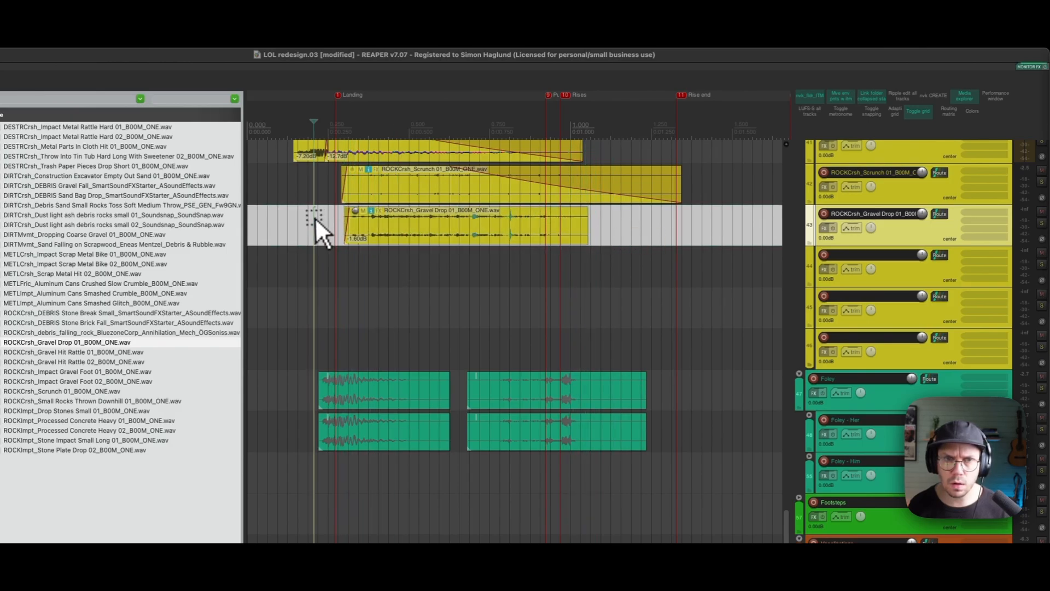
pyautogui.press('space')
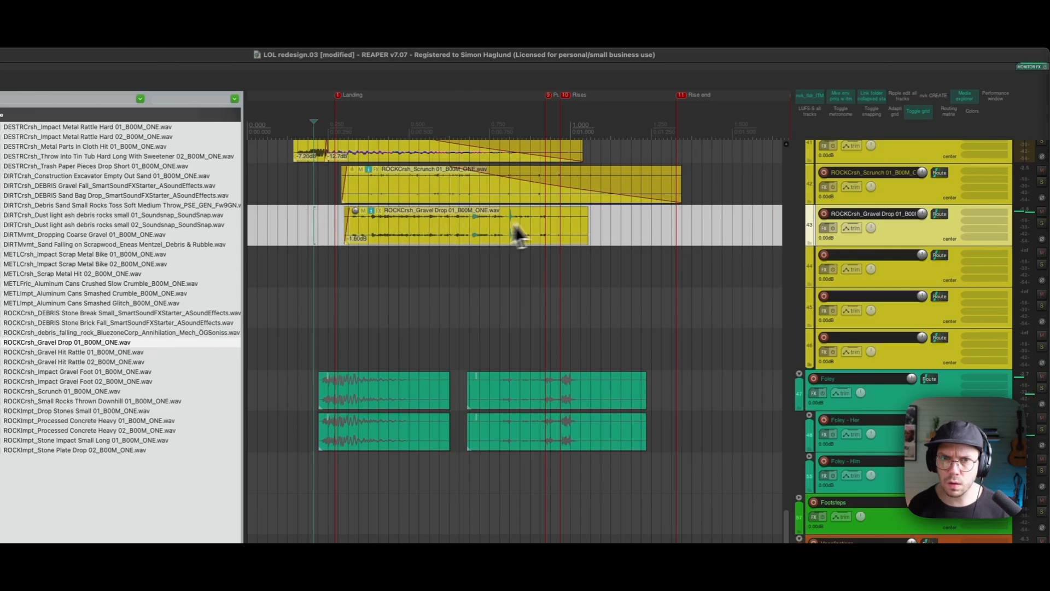
pyautogui.moveTo(587, 217); pyautogui.dragTo(458, 218)
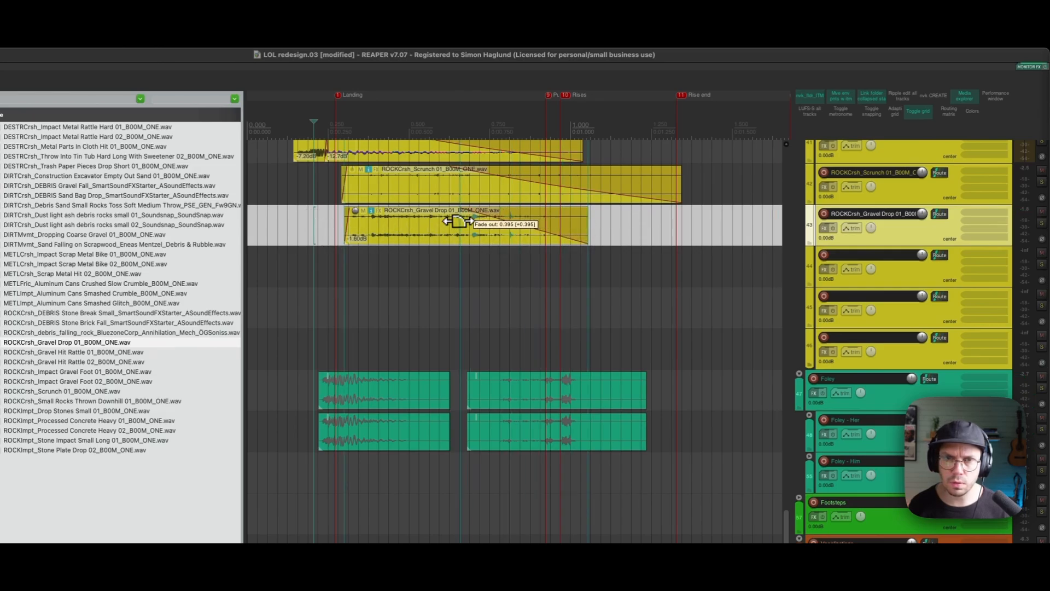
# Play from the project start and shorten the gravel drop item's fade-out, then play it again.
pyautogui.moveTo(269, 113); pyautogui.dragTo(383, 393)
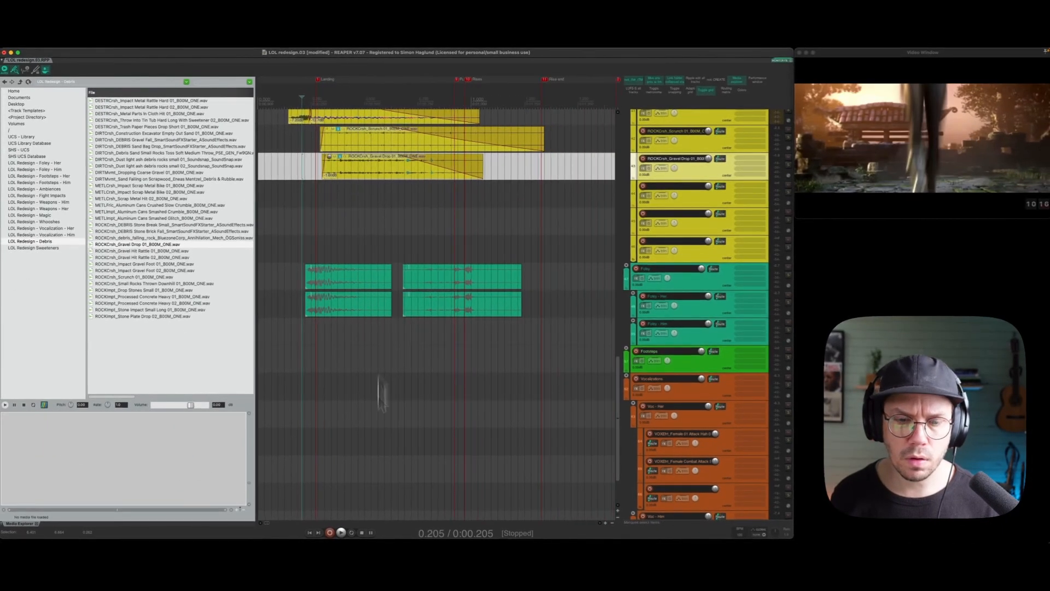
pyautogui.click(309, 533)
pyautogui.press('space')
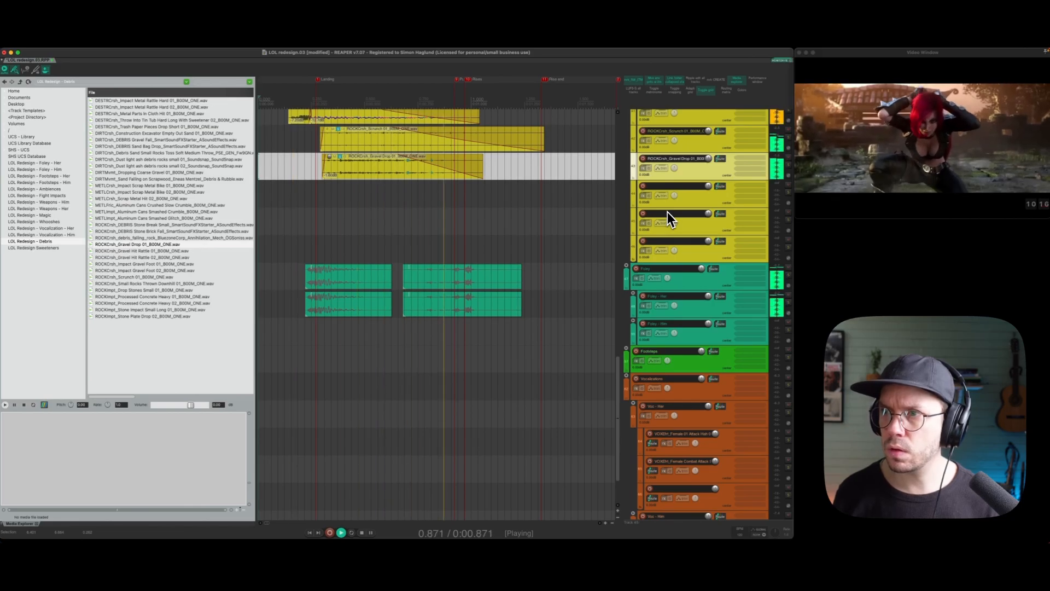
pyautogui.press('space')
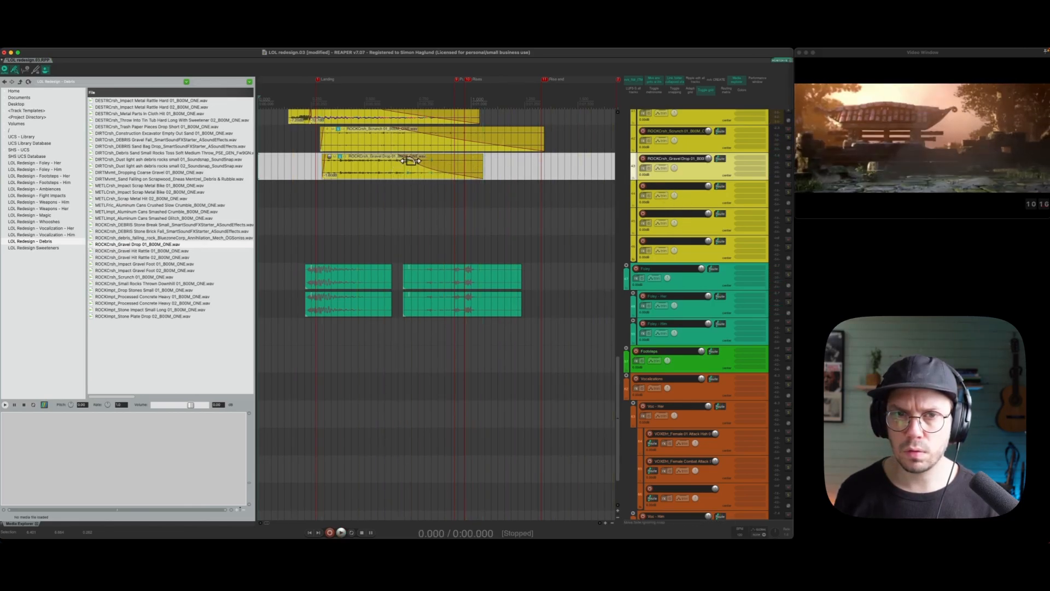
pyautogui.moveTo(410, 160); pyautogui.dragTo(377, 163)
pyautogui.press('space')
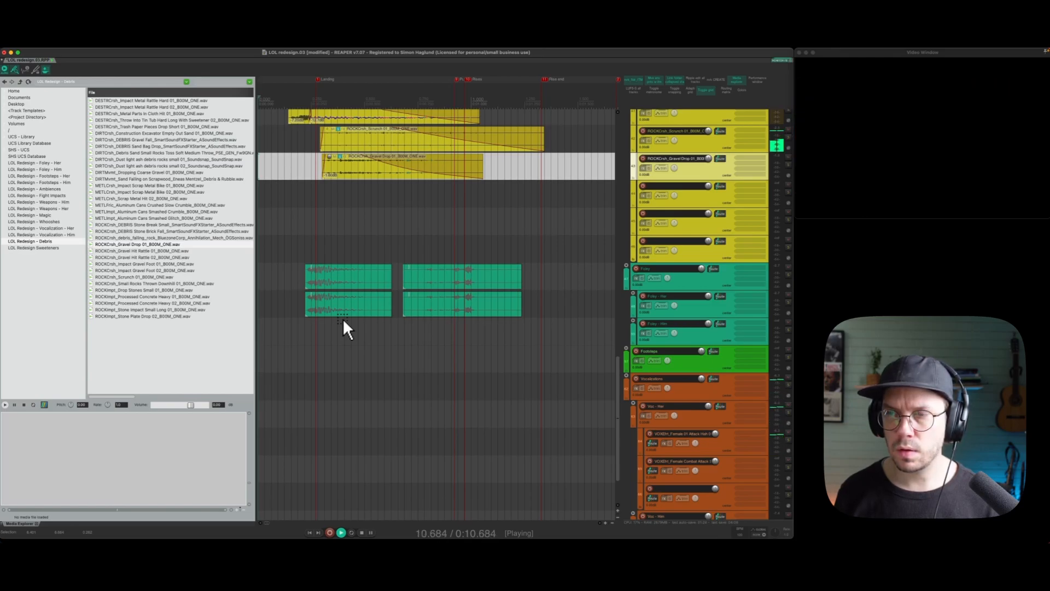
pyautogui.press('space')
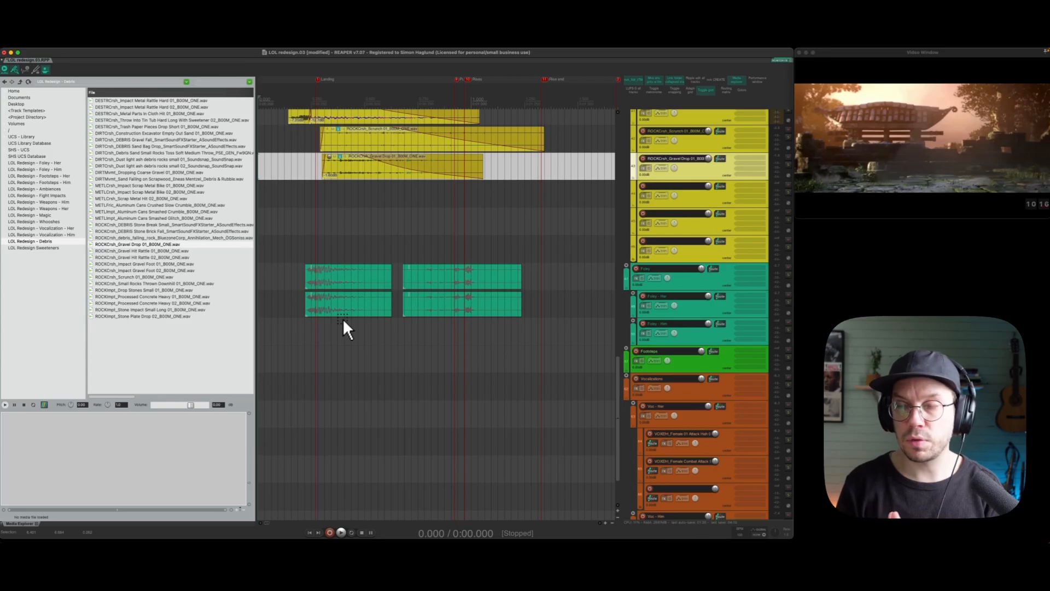